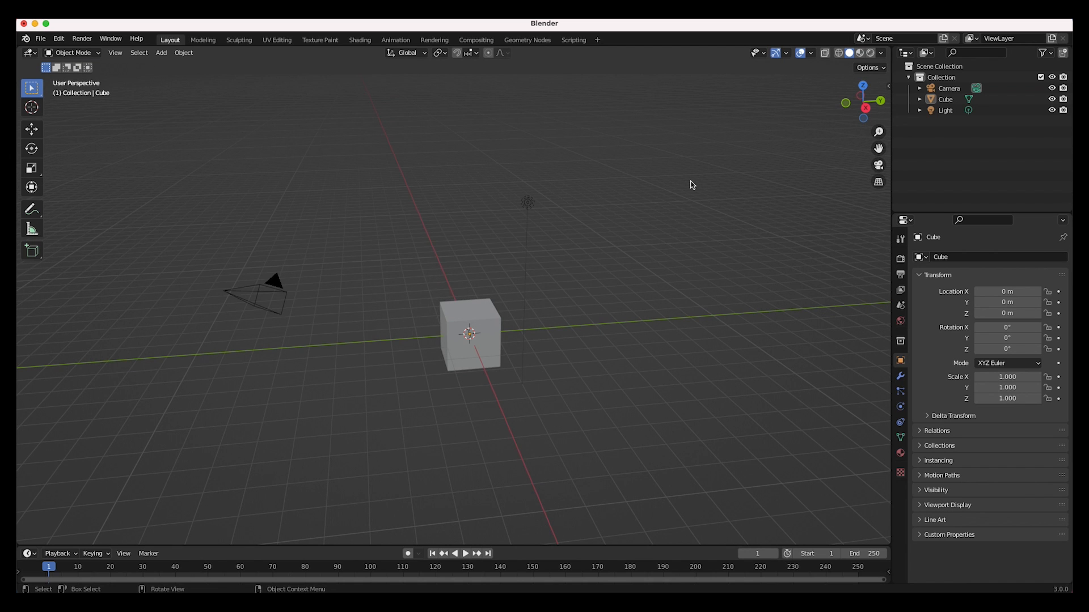
# Delete the default camera, cube and light from the scene.
pyautogui.moveTo(752, 107); pyautogui.dragTo(136, 459)
pyautogui.press('x')
pyautogui.click(377, 365)
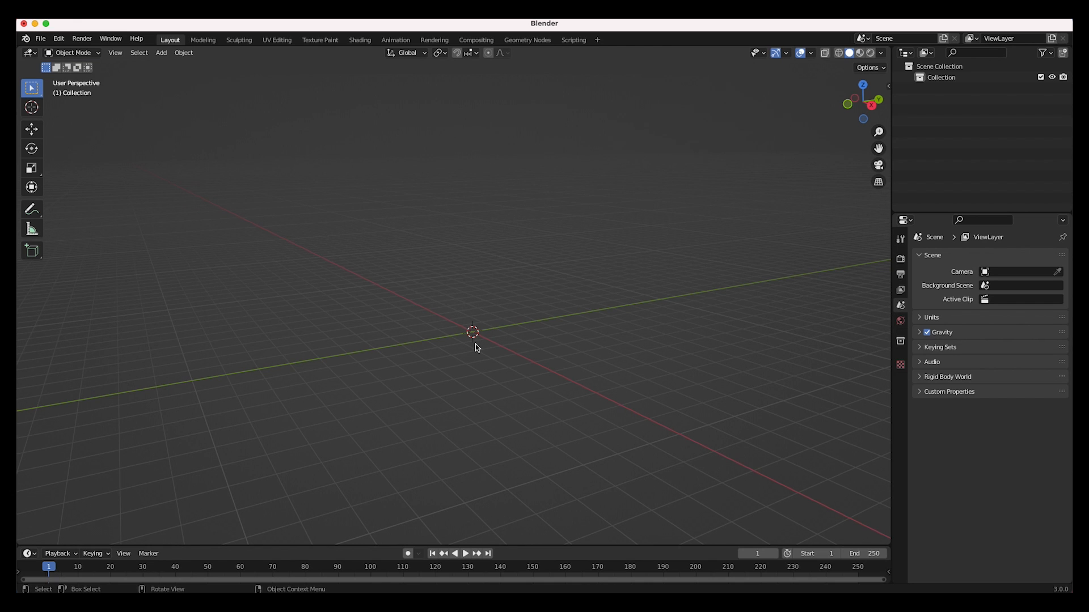
# Add a cube mesh at the world origin.
pyautogui.moveTo(484, 384); pyautogui.dragTo(461, 344, button='middle')
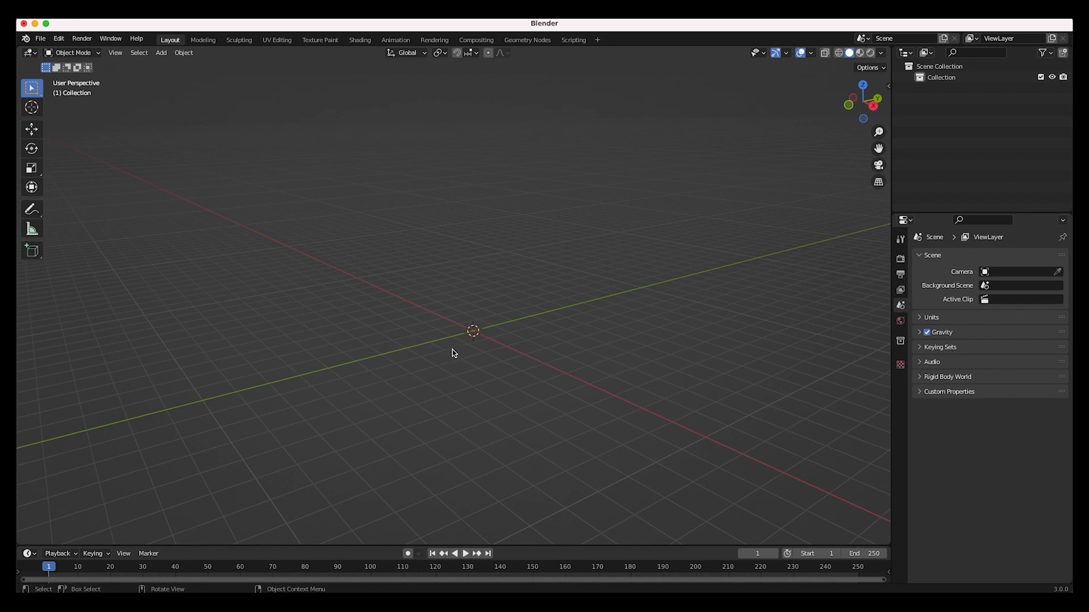
pyautogui.moveTo(535, 299); pyautogui.dragTo(450, 359, button='middle')
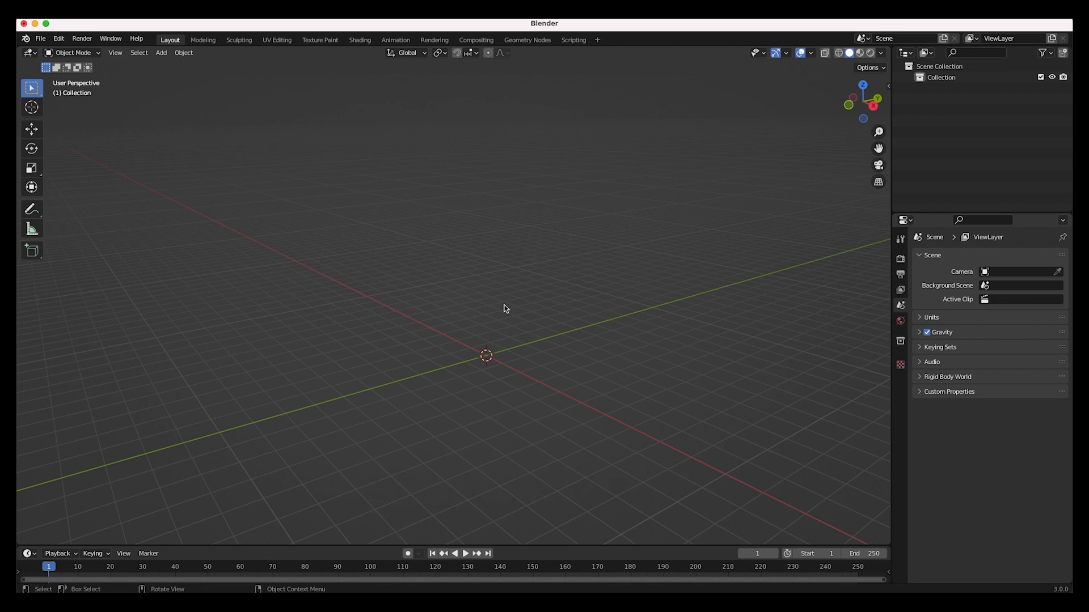
pyautogui.scroll(-5, 542, 305)
pyautogui.scroll(4, 543, 305)
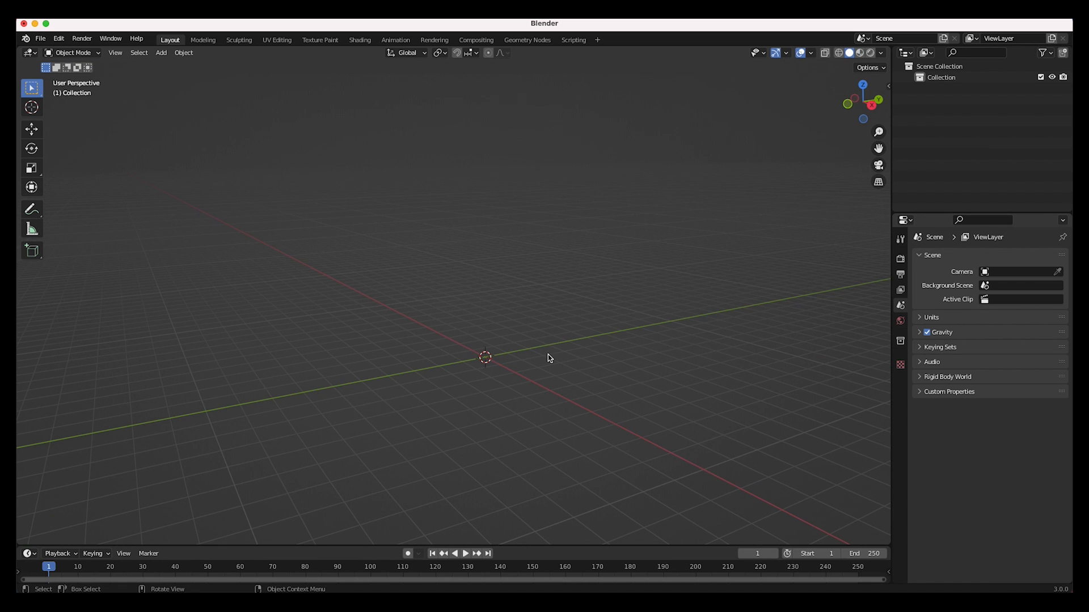
pyautogui.hotkey('shift', 'a')
pyautogui.click(550, 376)
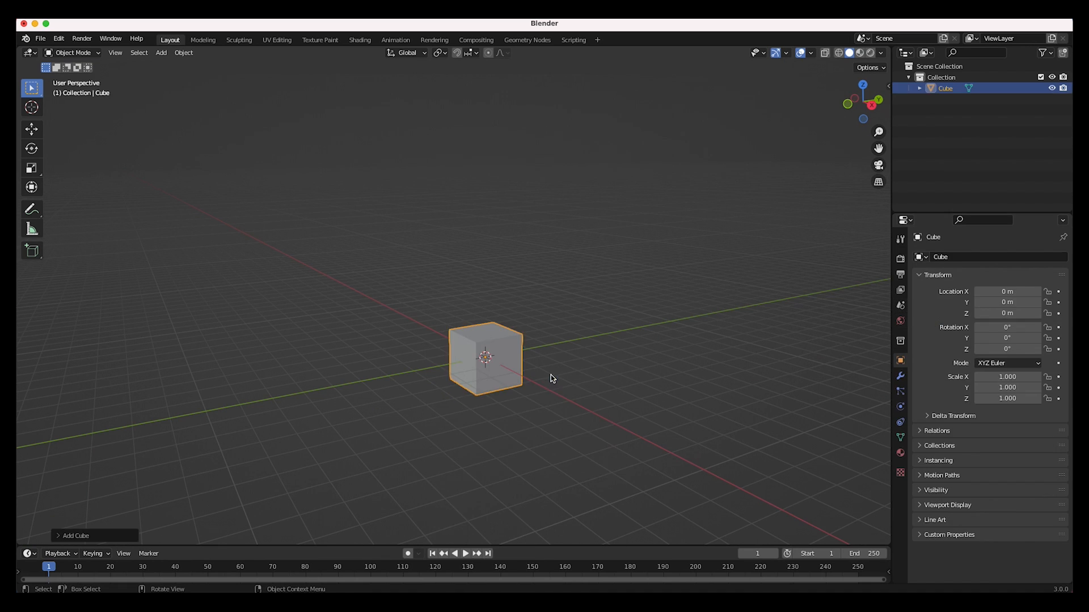
# Scale the cube up to about 4.54 and raise it along Z to about 4.06 m.
pyautogui.press('s')
pyautogui.click(670, 416)
pyautogui.press('g')
pyautogui.press('z')
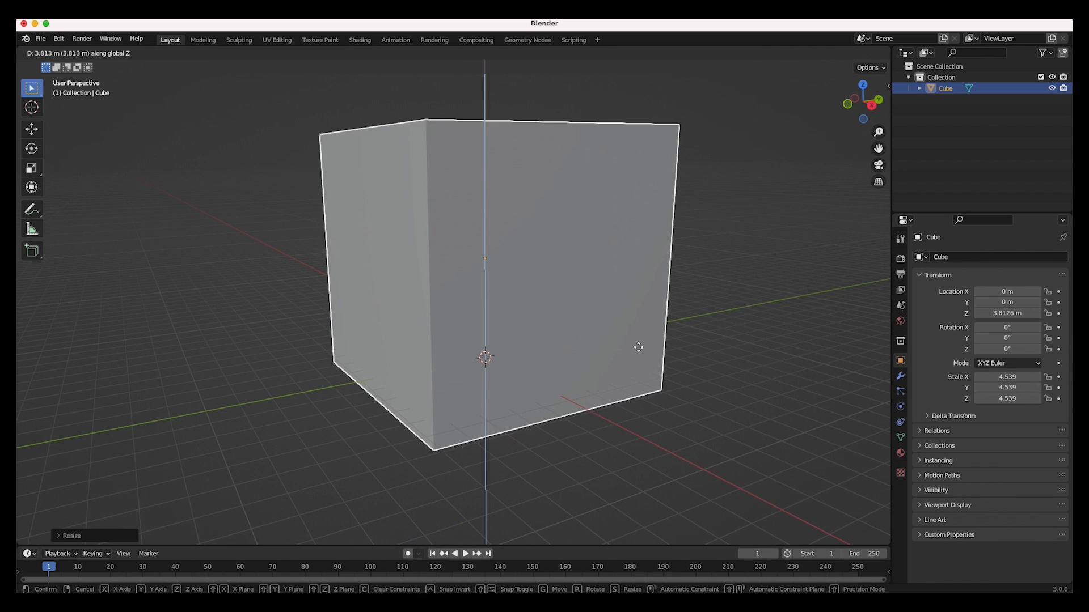
pyautogui.click(639, 344)
pyautogui.hscroll(5, 639, 343)
pyautogui.hscroll(-4, 639, 344)
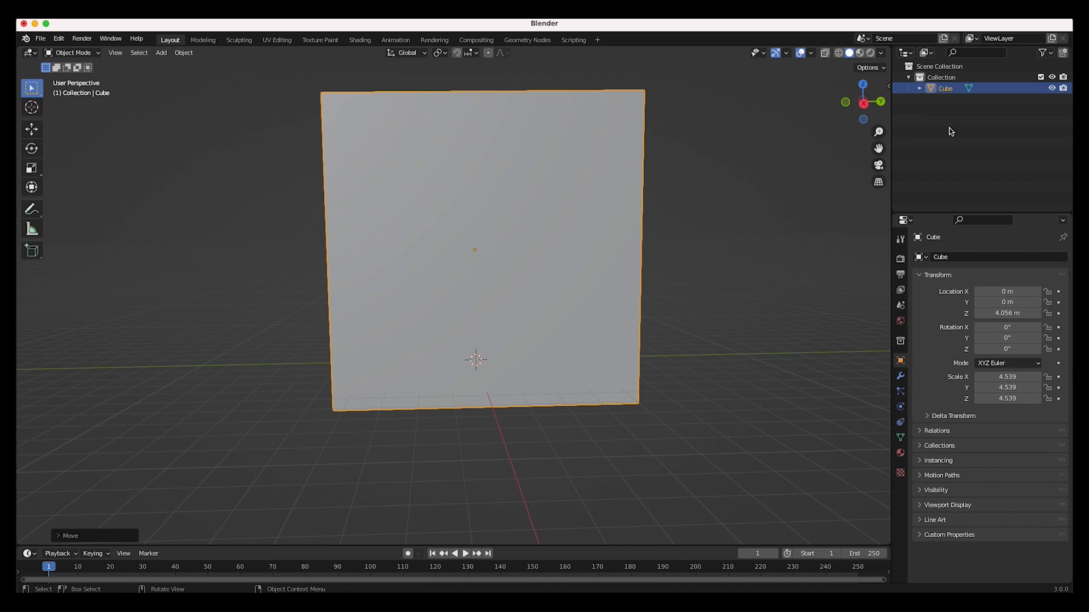
# Add Fluid physics to the large cube and set its type to Domain.
pyautogui.click(900, 408)
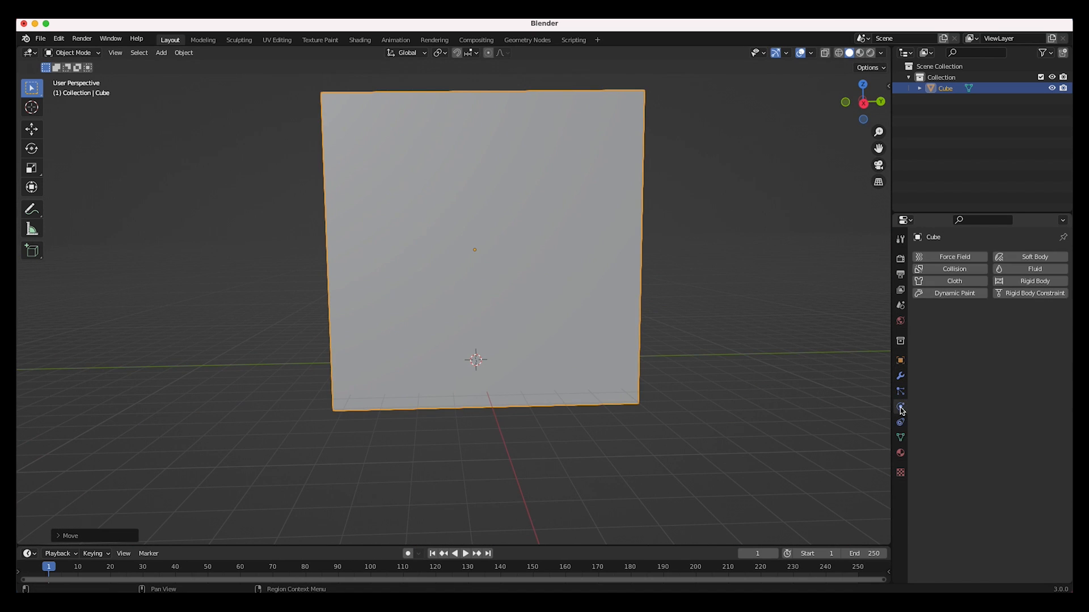
pyautogui.click(1025, 271)
pyautogui.click(1020, 330)
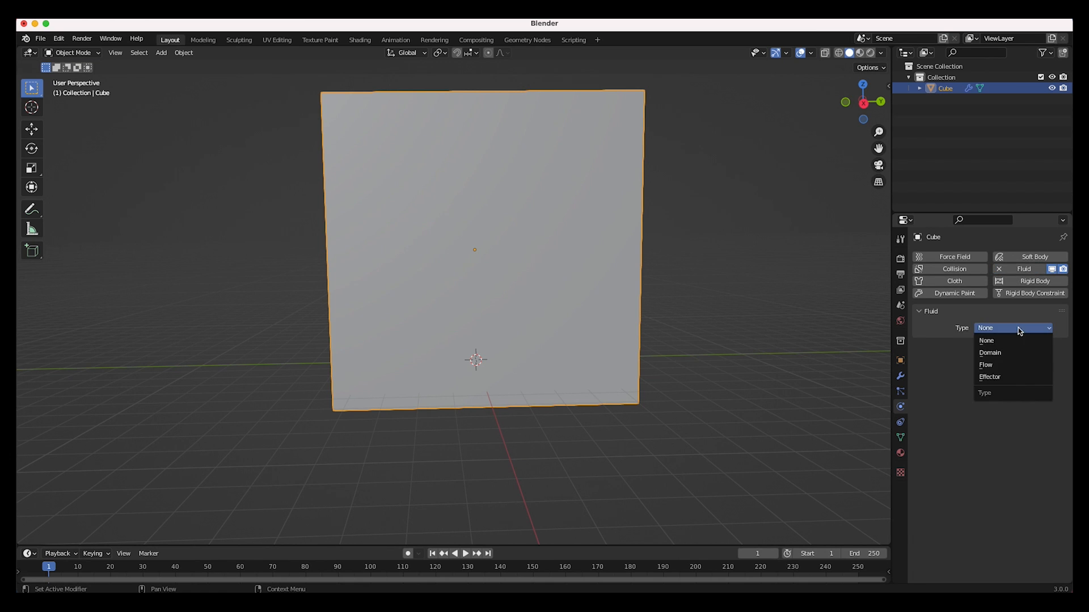
pyautogui.click(995, 357)
pyautogui.moveTo(892, 348); pyautogui.dragTo(848, 355)
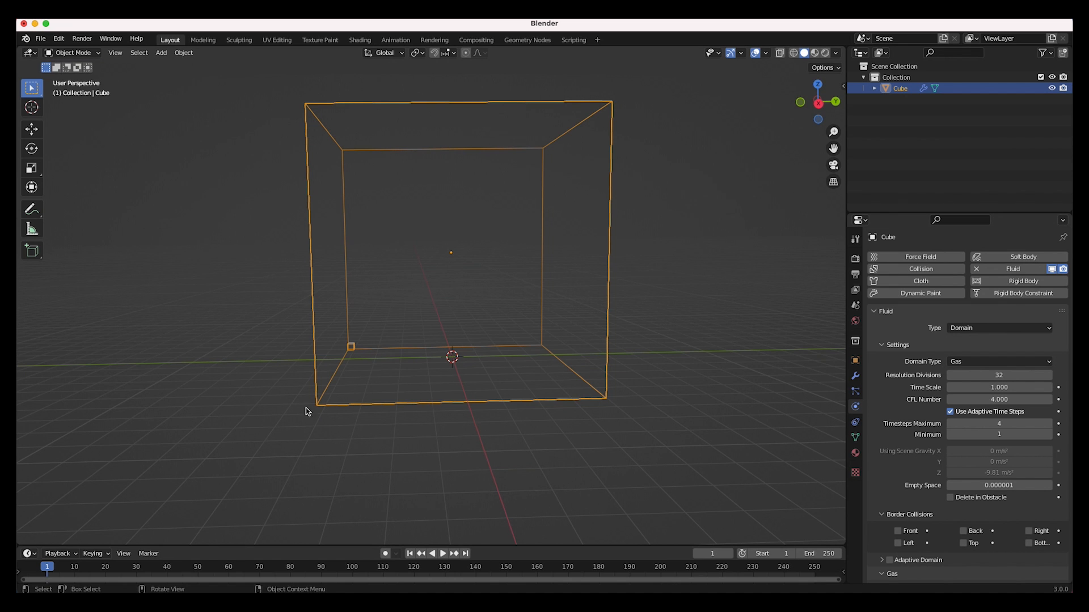
# Examine the gas domain's fluid settings, from resolution and border collisions down to the gas and cache options.
pyautogui.scroll(-2, 896, 407)
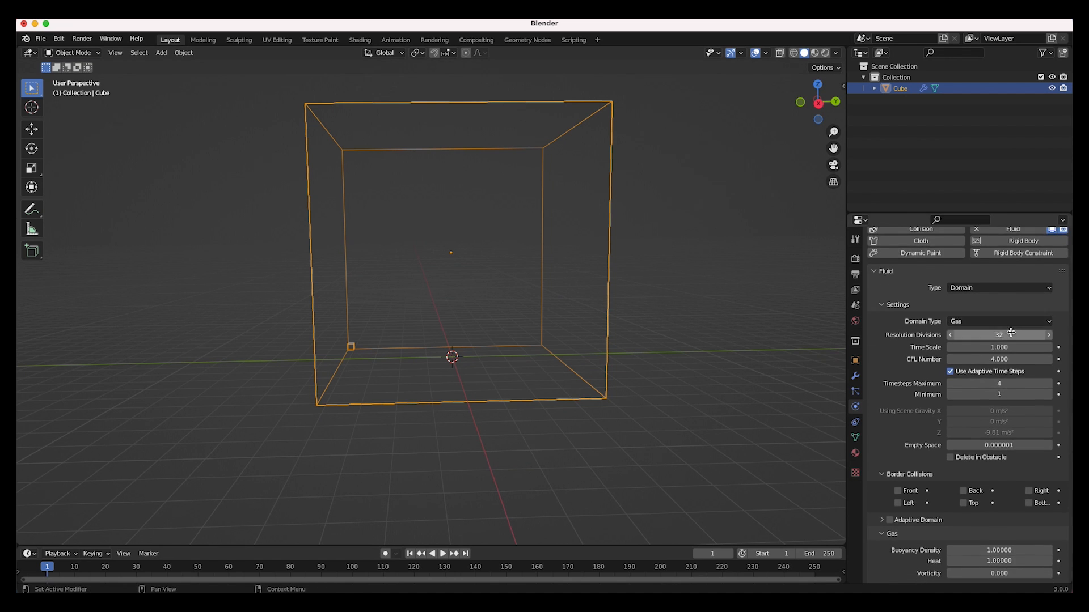
pyautogui.scroll(-4, 942, 406)
pyautogui.scroll(6, 942, 406)
pyautogui.scroll(-9, 939, 422)
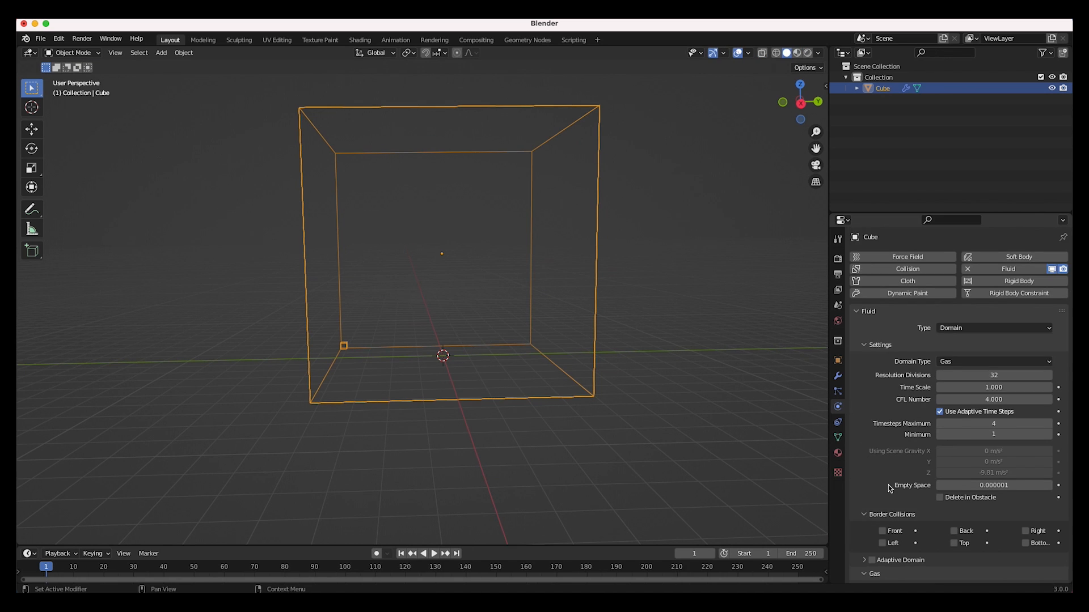
pyautogui.scroll(-6, 888, 486)
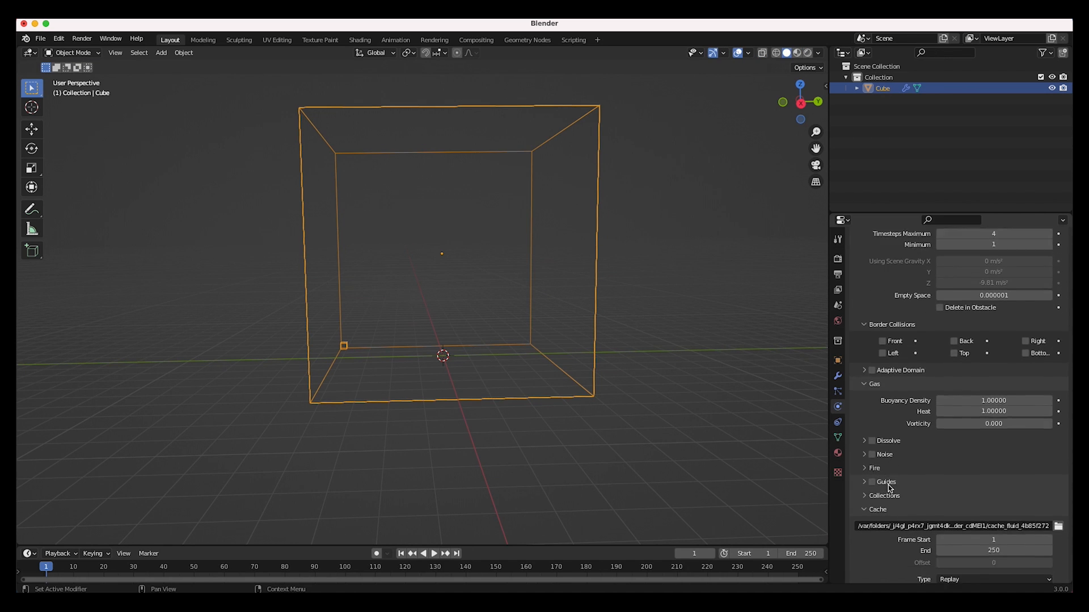
pyautogui.scroll(6, 889, 487)
pyautogui.scroll(-1, 890, 488)
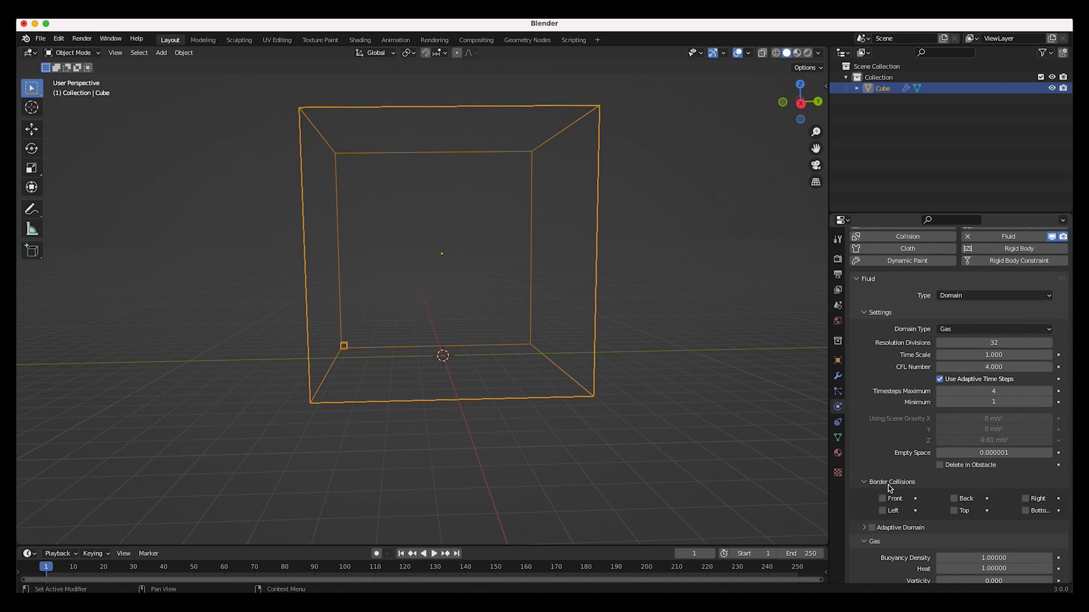
pyautogui.scroll(2, 938, 422)
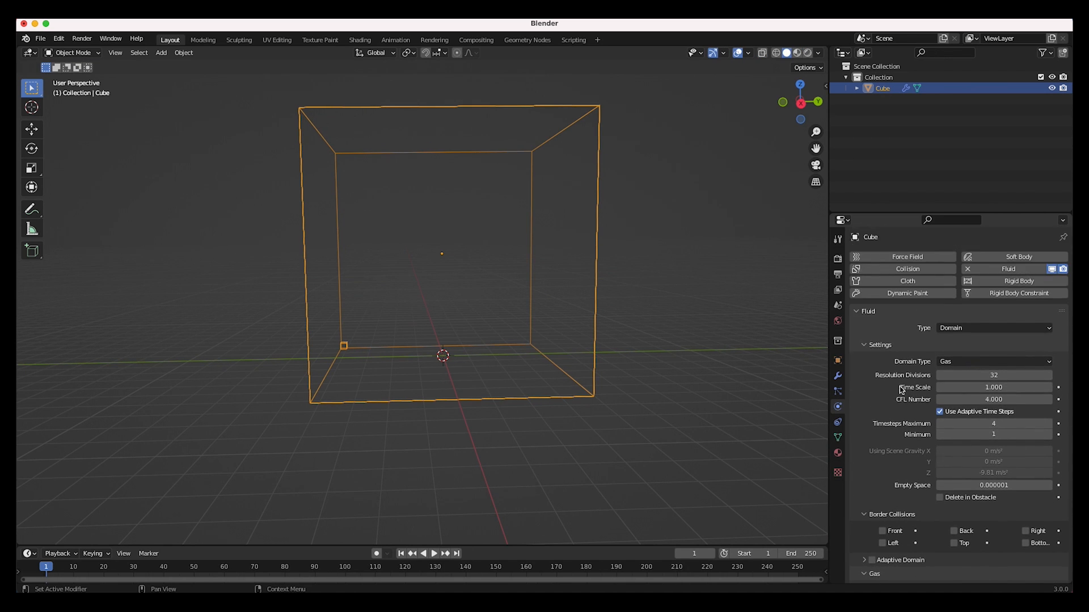
pyautogui.scroll(-9, 910, 465)
pyautogui.scroll(9, 910, 465)
# Set the fluid domain's cache type to Modular.
pyautogui.scroll(-10, 899, 485)
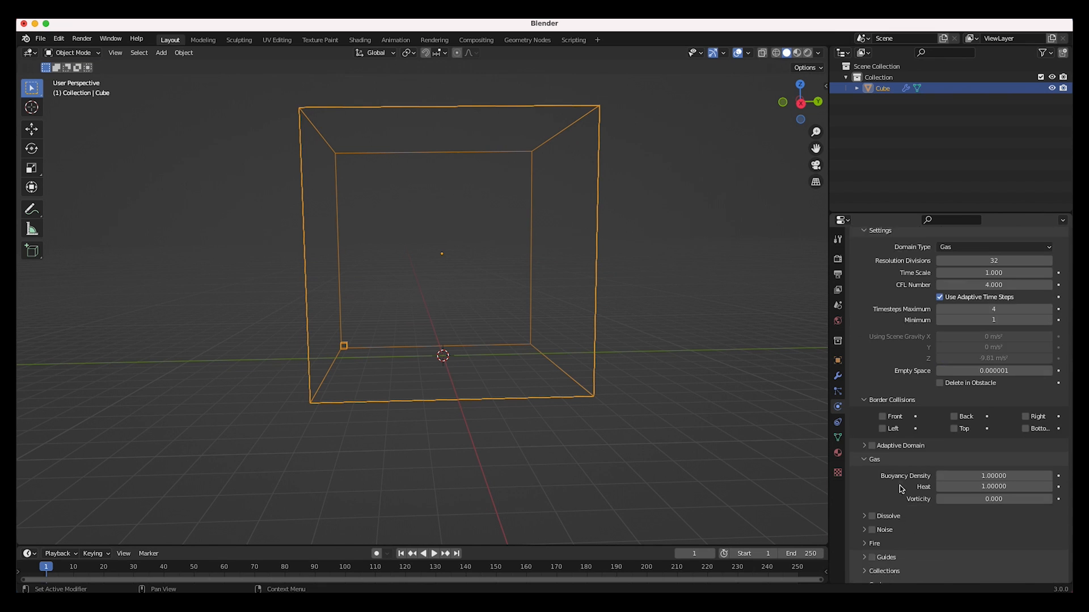
pyautogui.scroll(-3, 922, 418)
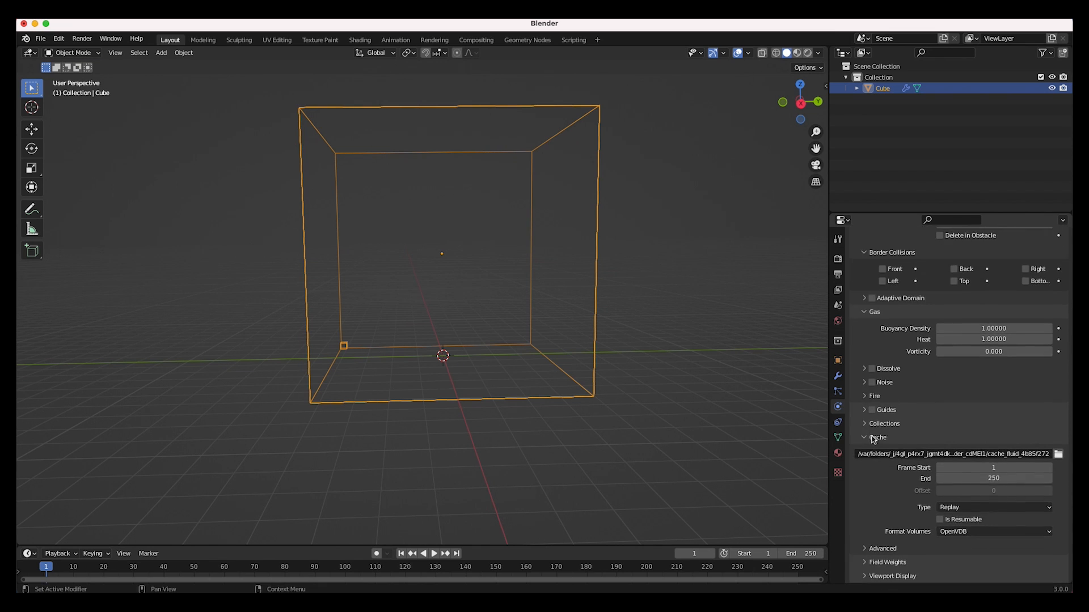
pyautogui.click(964, 507)
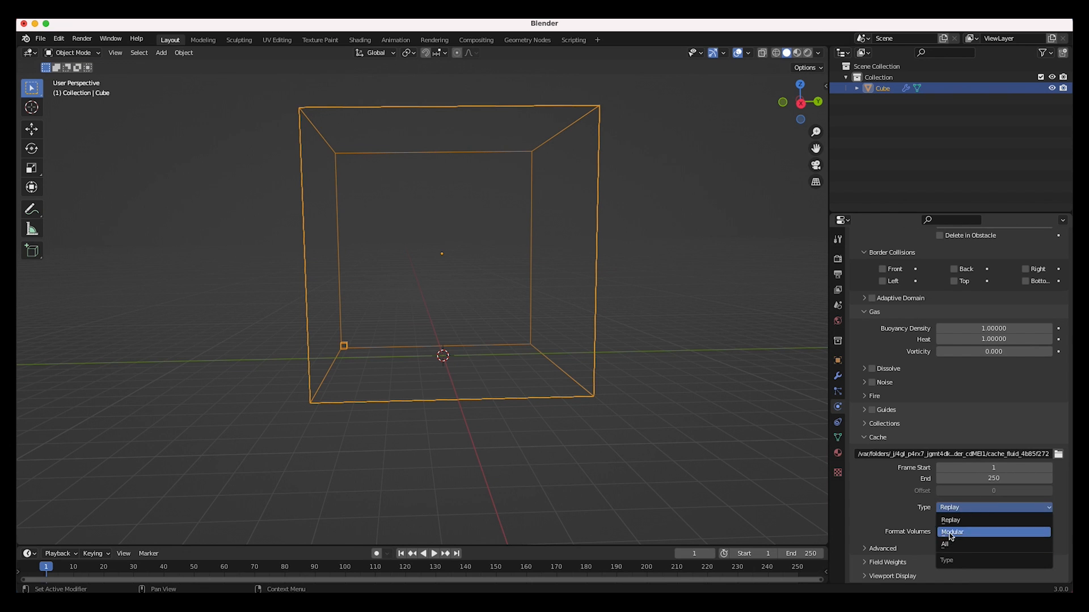
pyautogui.click(960, 532)
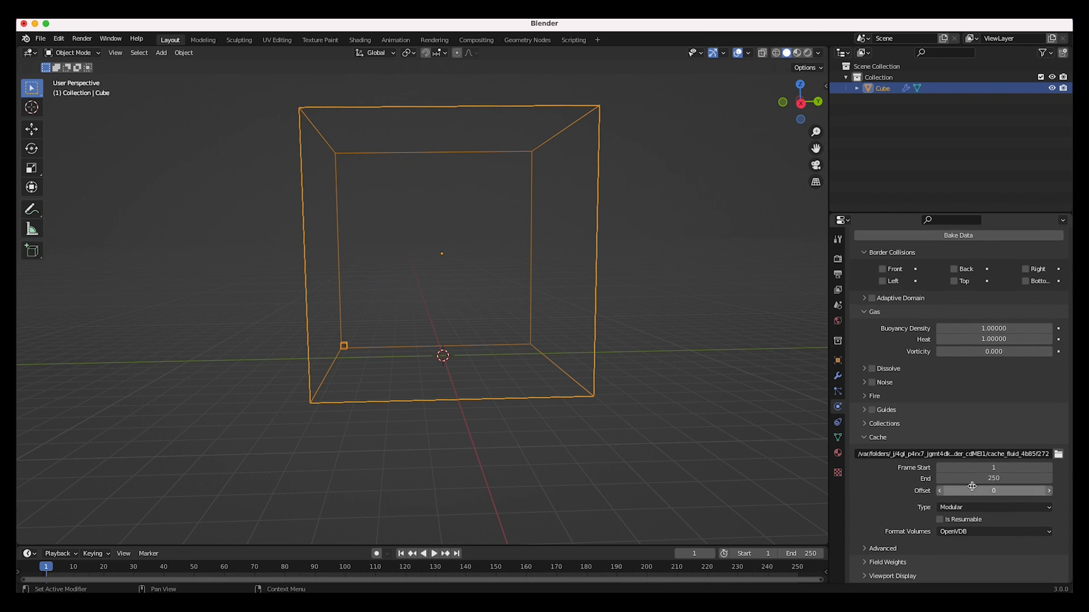
pyautogui.scroll(15, 927, 485)
pyautogui.scroll(-15, 940, 506)
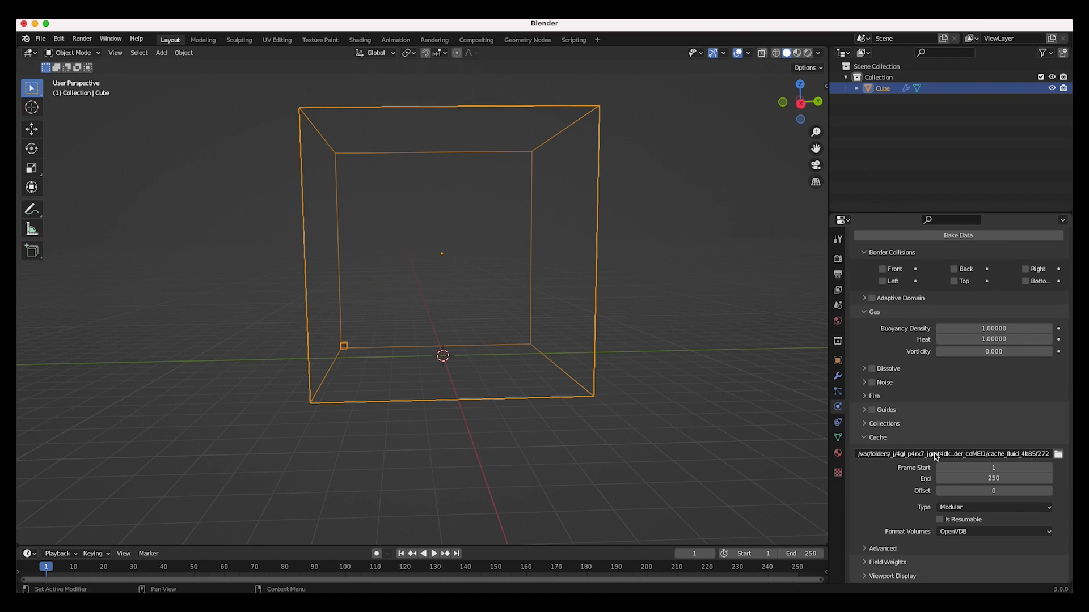
pyautogui.scroll(12, 943, 484)
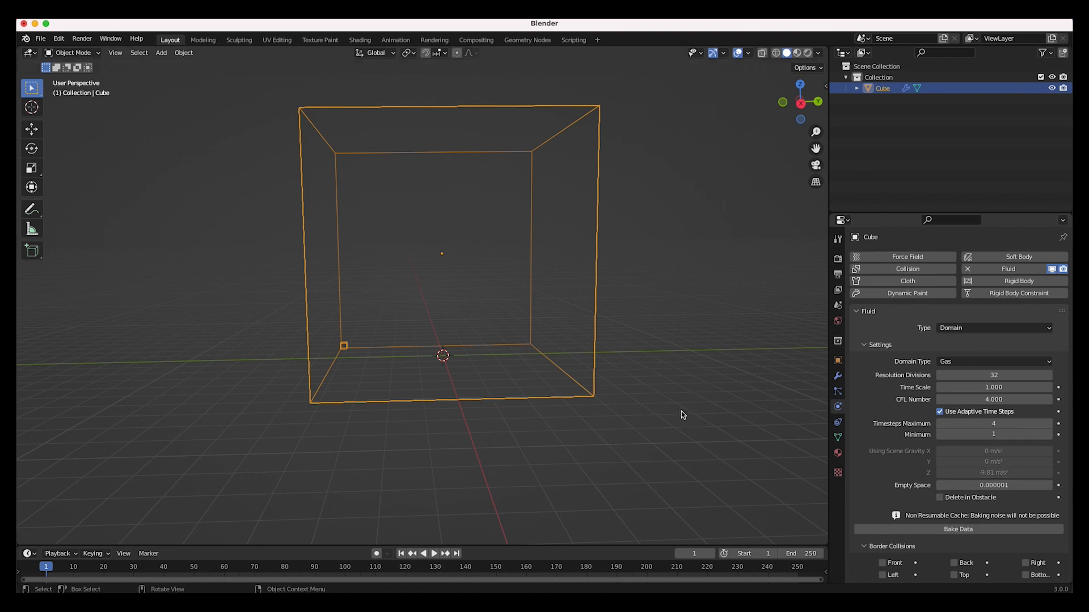
# Add an icosphere mesh at the world origin inside the domain cube.
pyautogui.moveTo(648, 221); pyautogui.dragTo(533, 406, button='middle')
pyautogui.hscroll(-5, 533, 403)
pyautogui.hscroll(5, 533, 403)
pyautogui.keyDown('shift'); pyautogui.scroll(3, 532, 403); pyautogui.keyUp('shift')
pyautogui.keyDown('shift'); pyautogui.hscroll(-2, 532, 403); pyautogui.keyUp('shift')
pyautogui.hscroll(-5, 533, 403)
pyautogui.hscroll(3, 533, 403)
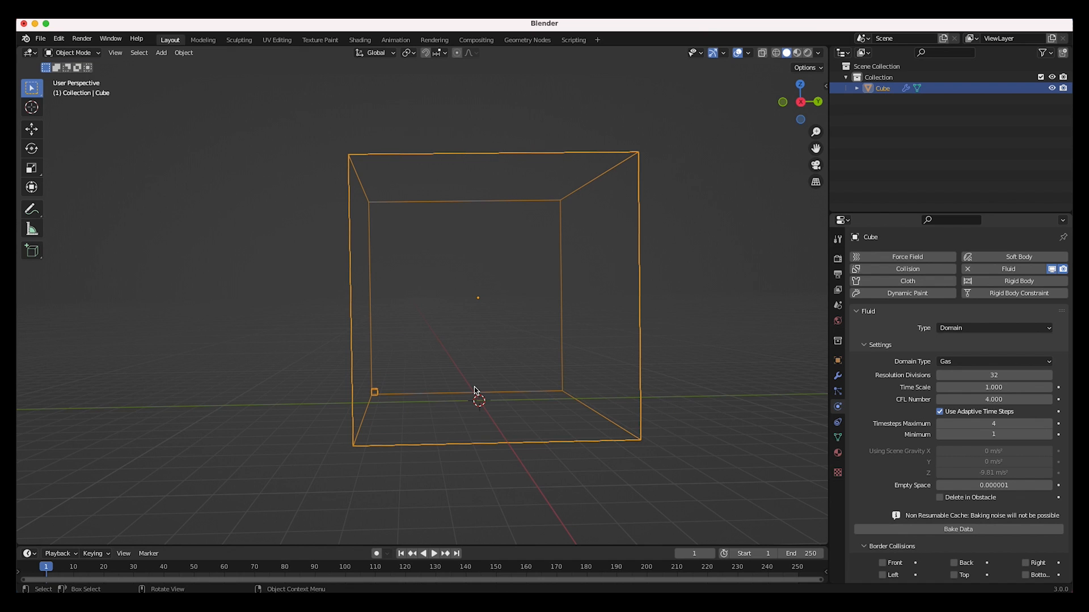
pyautogui.hotkey('shift', 'a')
pyautogui.moveTo(442, 376)
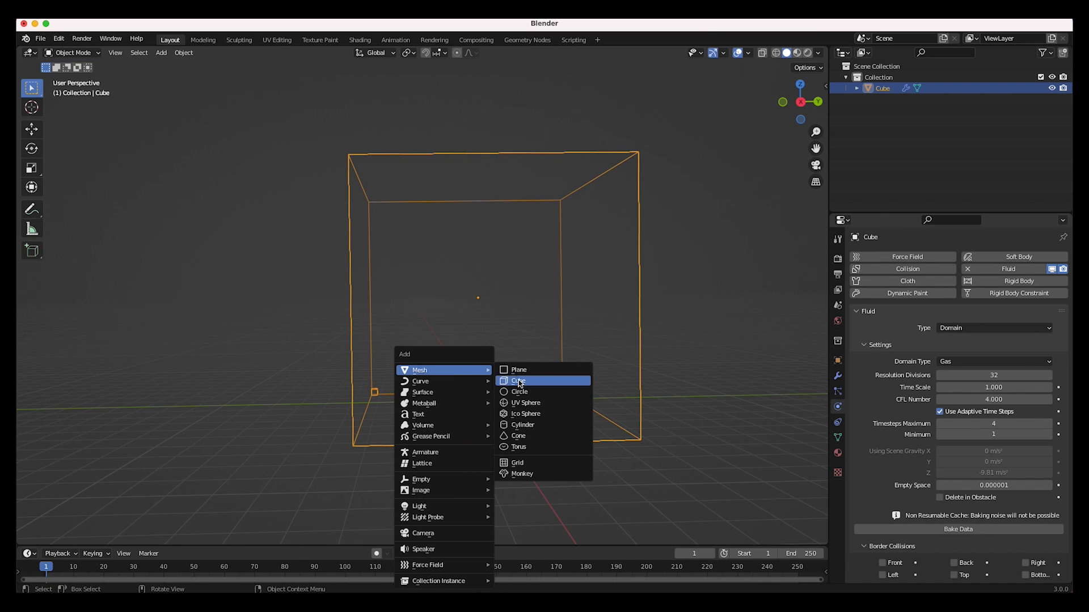
pyautogui.click(533, 417)
# Shrink the icosphere to a small ball and place it above the floor near the middle of the domain cube.
pyautogui.press('s')
pyautogui.click(479, 432)
pyautogui.press('g')
pyautogui.click(505, 352)
pyautogui.scroll(3, 523, 321)
pyautogui.hscroll(5, 536, 304)
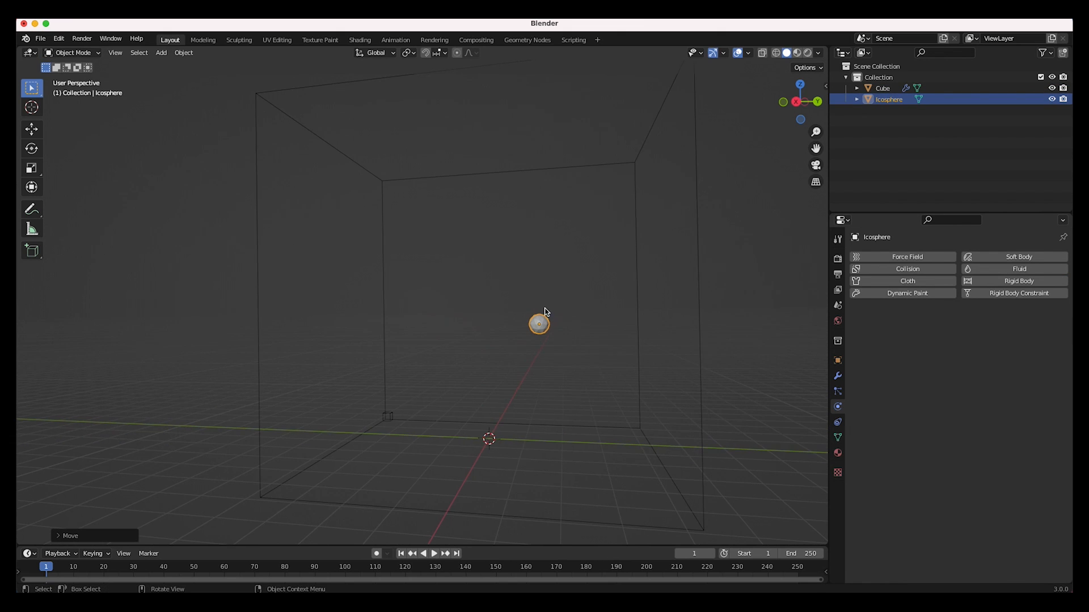
# Add Fluid physics to the icosphere and set its type to Flow.
pyautogui.click(1014, 270)
pyautogui.click(962, 328)
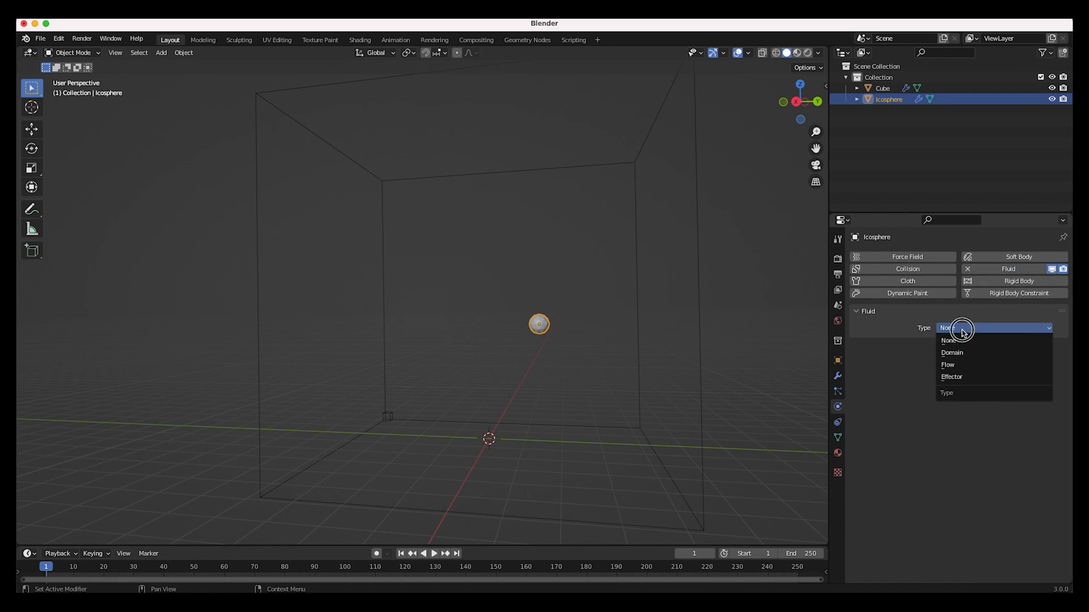
pyautogui.click(947, 367)
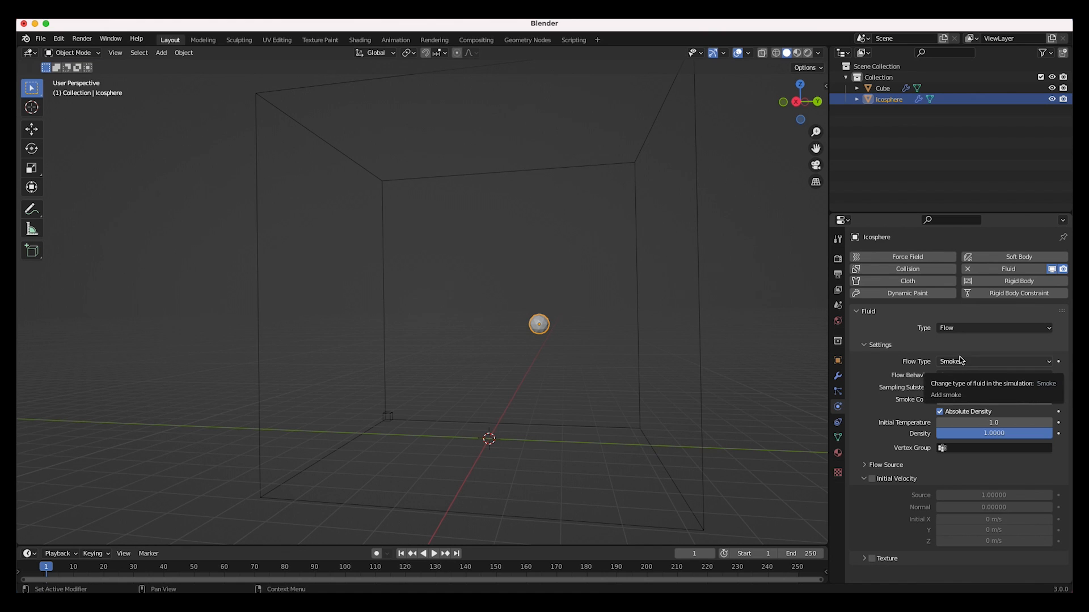
# Set the icosphere's flow type to Fire and its flow behavior to Inflow.
pyautogui.click(960, 363)
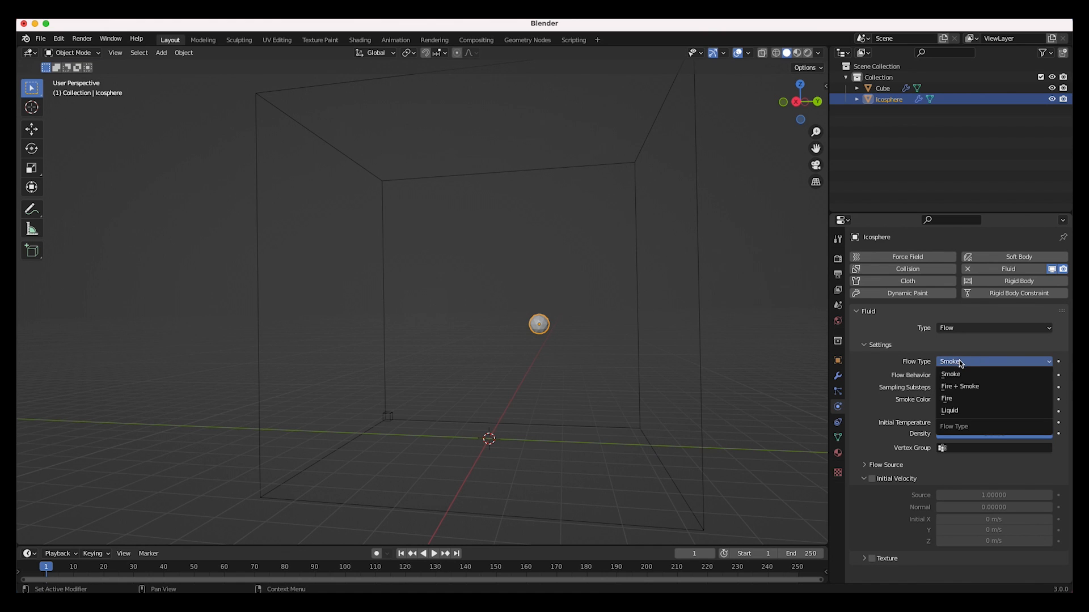
pyautogui.click(987, 399)
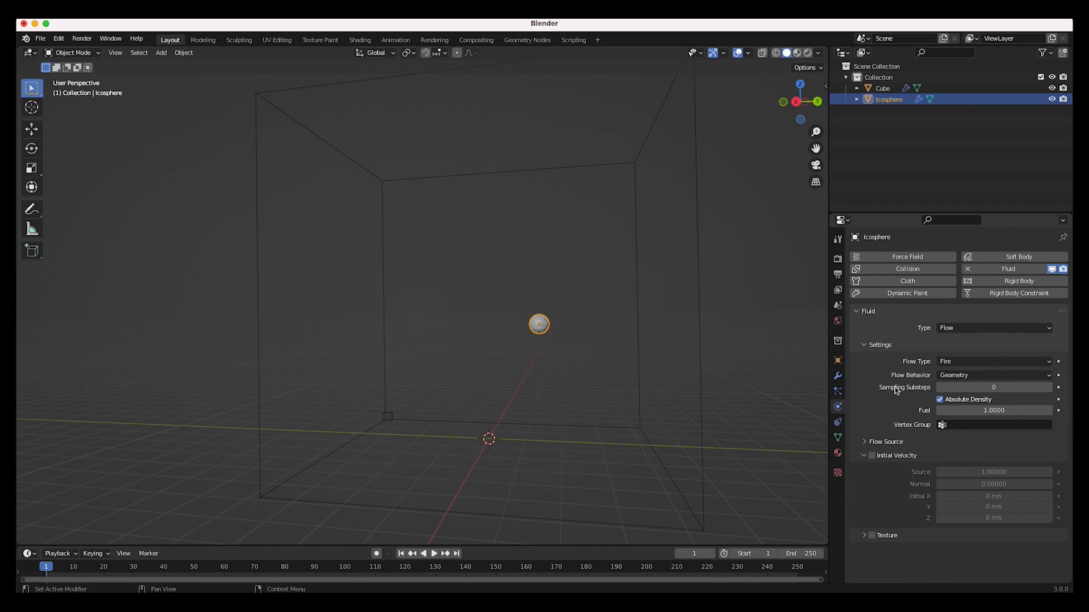
pyautogui.click(964, 376)
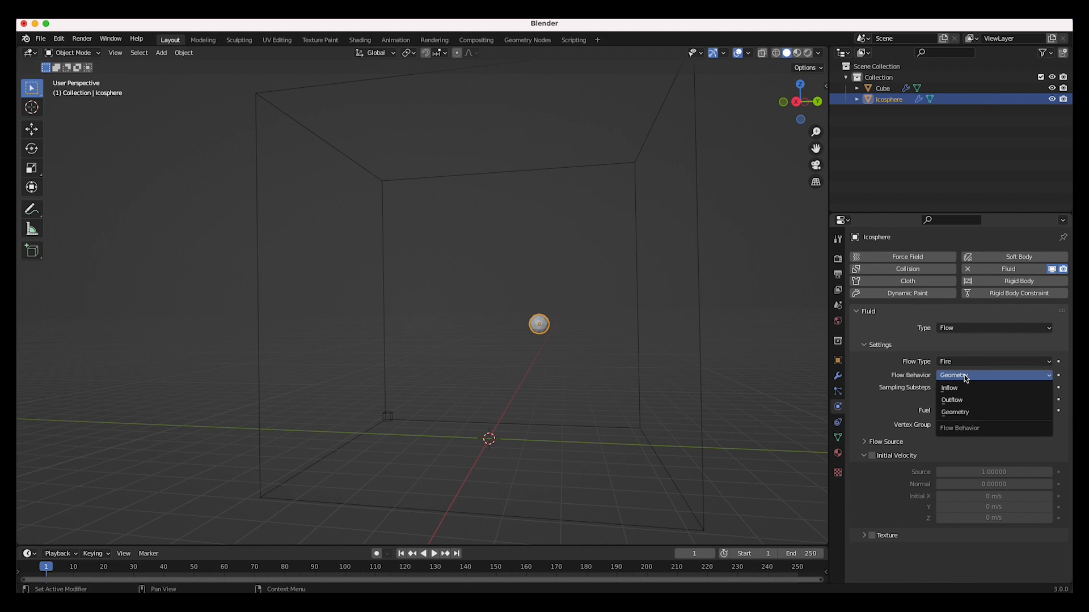
pyautogui.click(951, 388)
pyautogui.hscroll(-2, 612, 393)
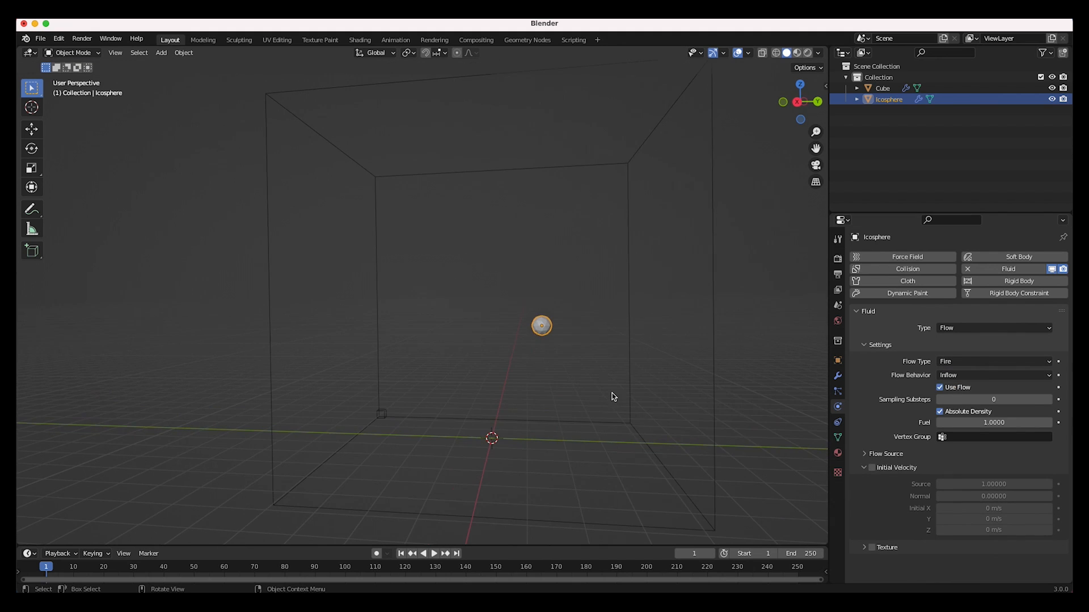
# Delete both the domain cube and the icosphere from the scene.
pyautogui.click(578, 306)
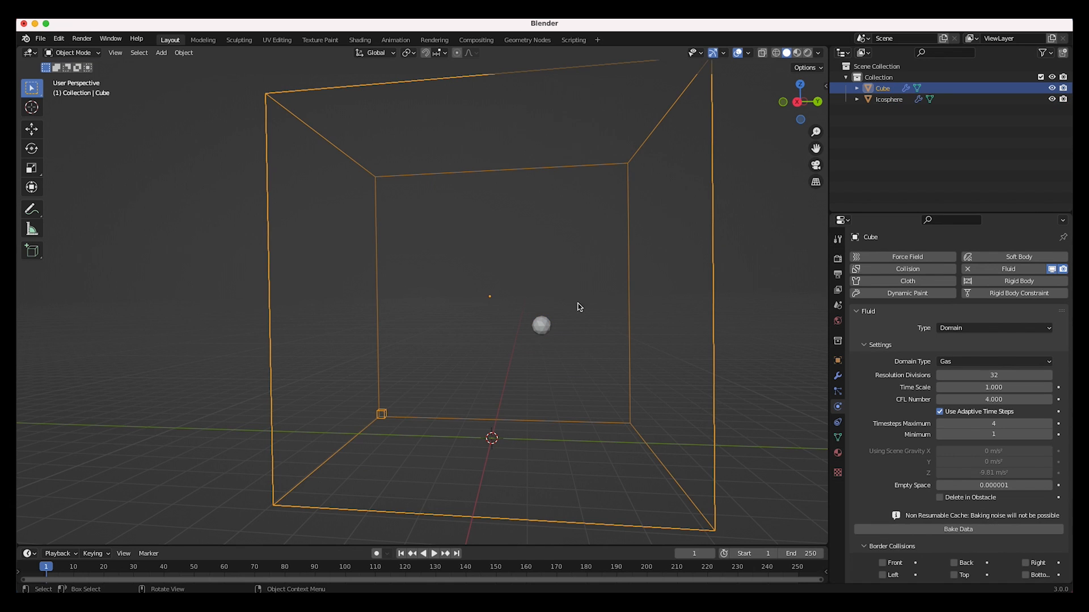
pyautogui.scroll(-1, 538, 312)
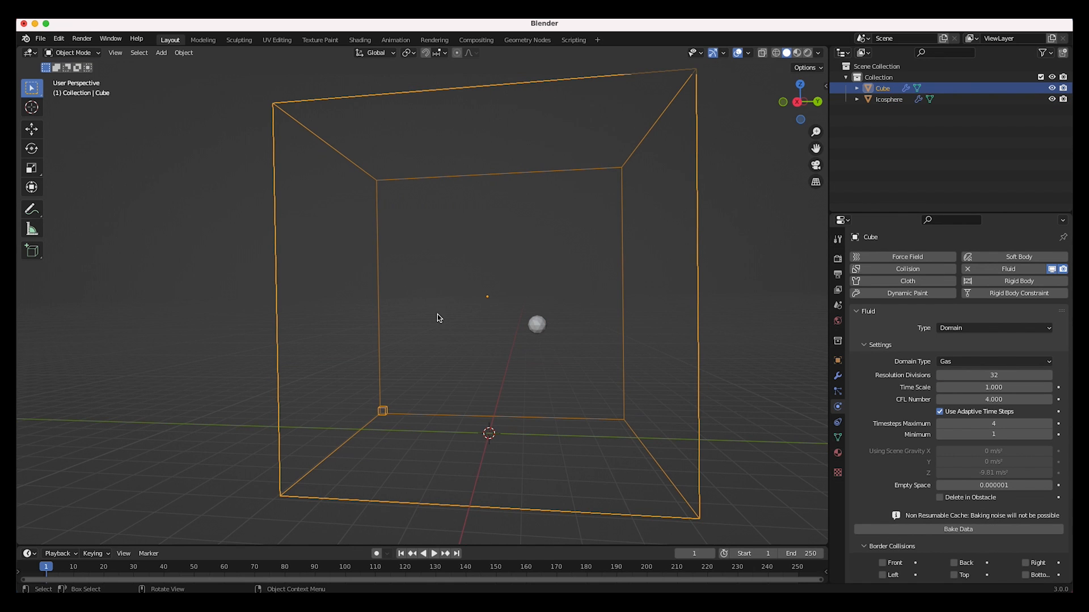
pyautogui.moveTo(721, 94); pyautogui.dragTo(295, 453)
pyautogui.press('x')
pyautogui.click(295, 454)
# Open the KHAOS add-on's sidebar and look through its explosion, particle, extras and destruction tool settings.
pyautogui.scroll(-3, 416, 233)
pyautogui.scroll(5, 417, 234)
pyautogui.keyDown('shift'); pyautogui.scroll(-2, 417, 234); pyautogui.keyUp('shift')
pyautogui.keyDown('shift'); pyautogui.hscroll(3, 416, 234); pyautogui.keyUp('shift')
pyautogui.keyDown('shift'); pyautogui.hscroll(-3, 416, 234); pyautogui.keyUp('shift')
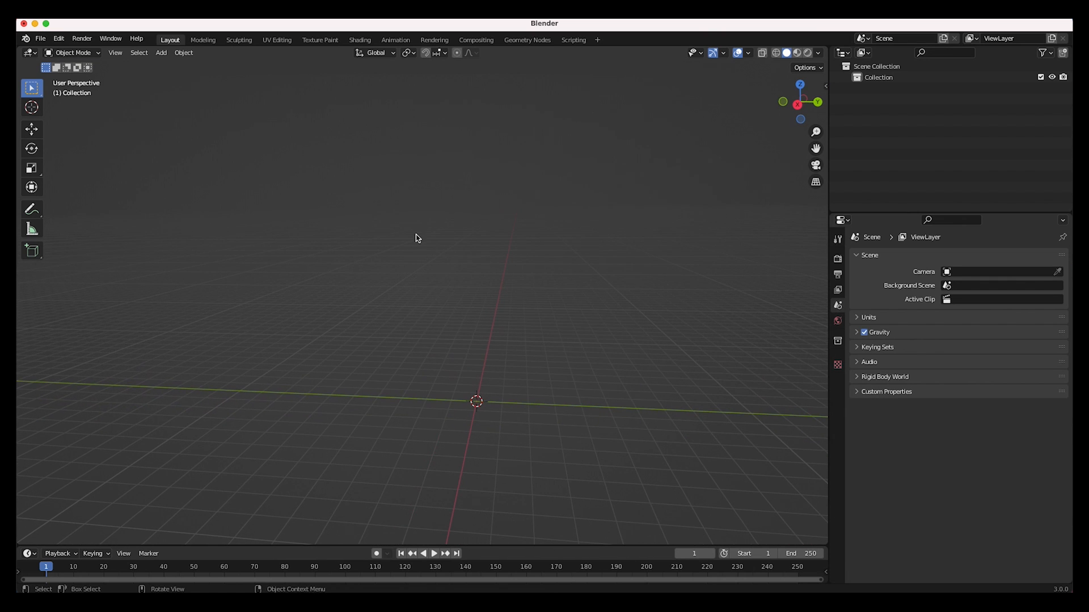
pyautogui.click(826, 85)
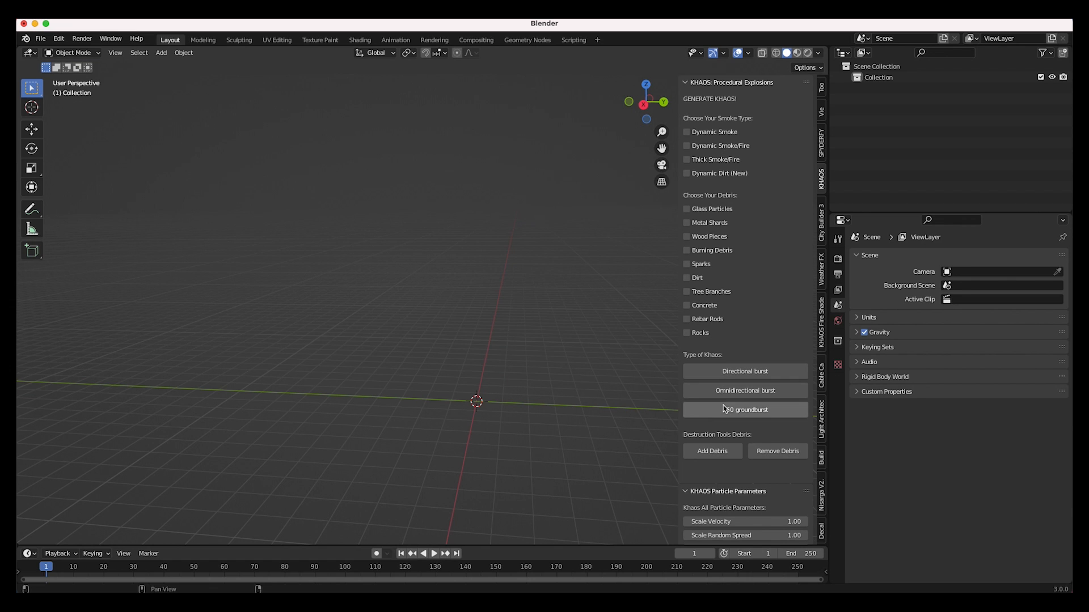
pyautogui.scroll(-10, 725, 396)
pyautogui.scroll(-12, 725, 396)
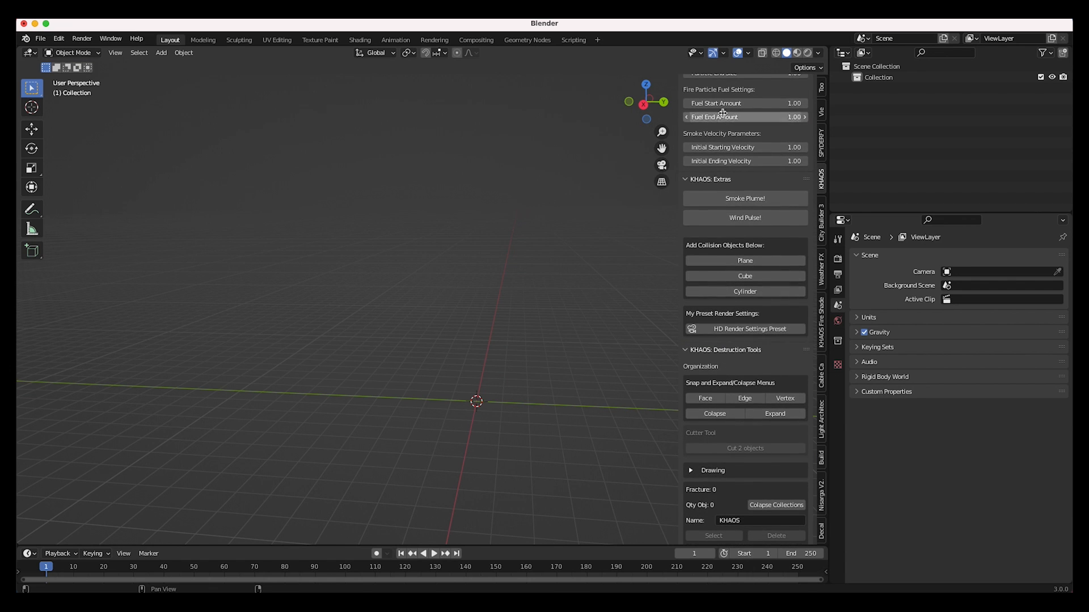
# Generate a KHAOS smoke plume with a highest fuel rate of 2, lowest fuel rate of 1 and fuel pulse timing of 12 frames.
pyautogui.click(757, 199)
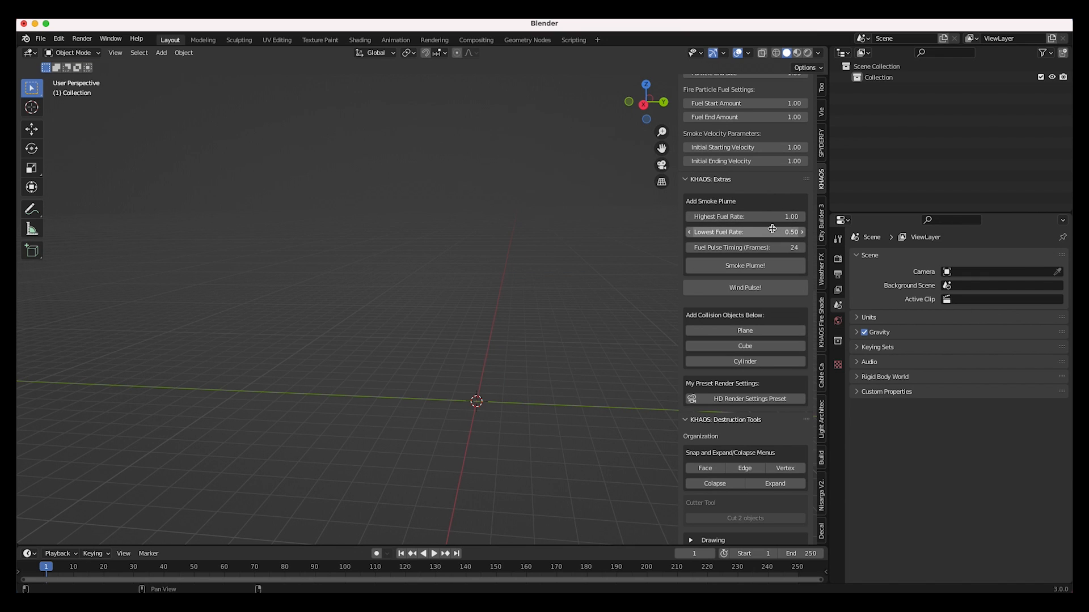
pyautogui.click(737, 214)
pyautogui.write('2')
pyautogui.press('Return')
pyautogui.click(752, 233)
pyautogui.write('1')
pyautogui.press('Return')
pyautogui.click(759, 248)
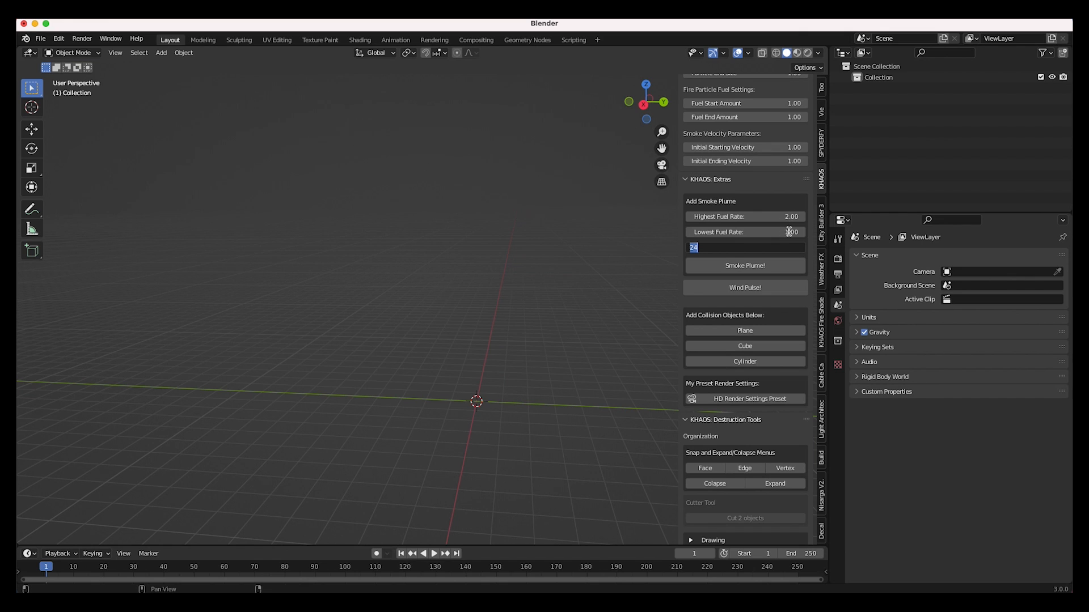
pyautogui.write('12')
pyautogui.press('Return')
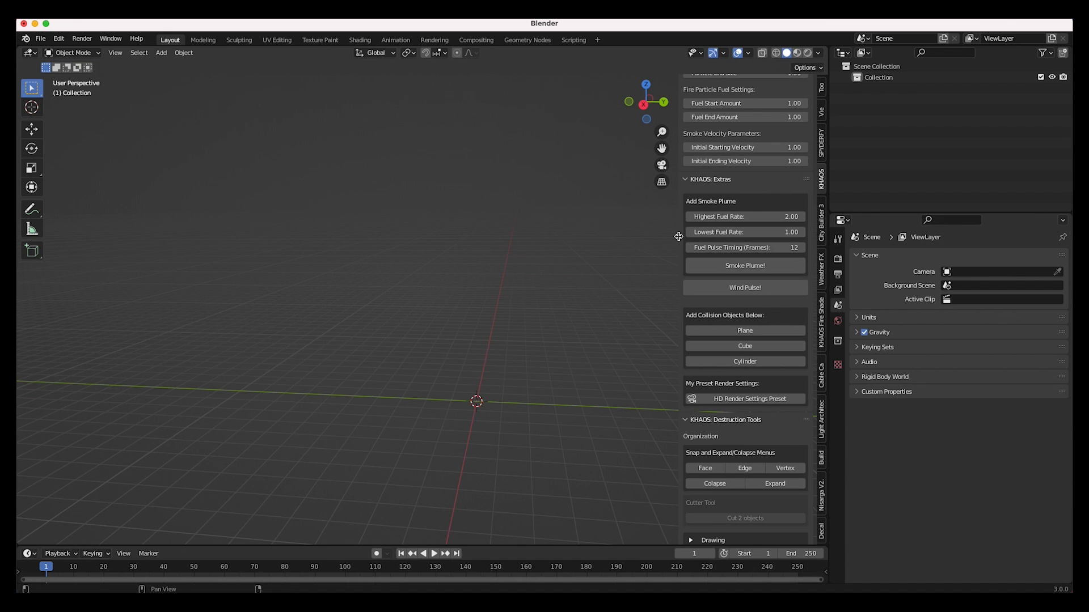
pyautogui.click(746, 266)
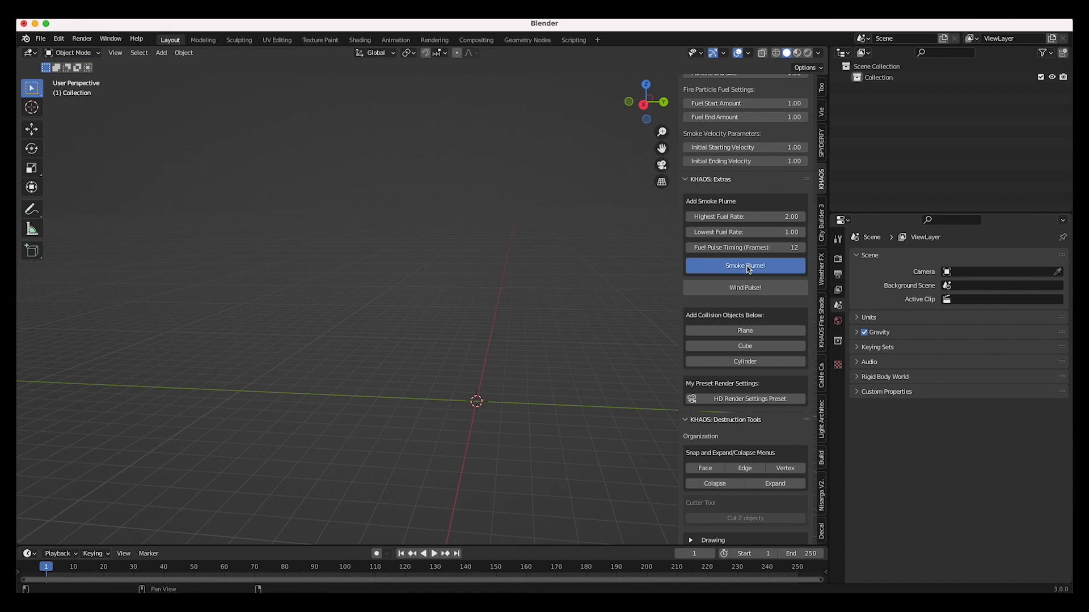
pyautogui.moveTo(478, 356); pyautogui.dragTo(461, 380, button='middle')
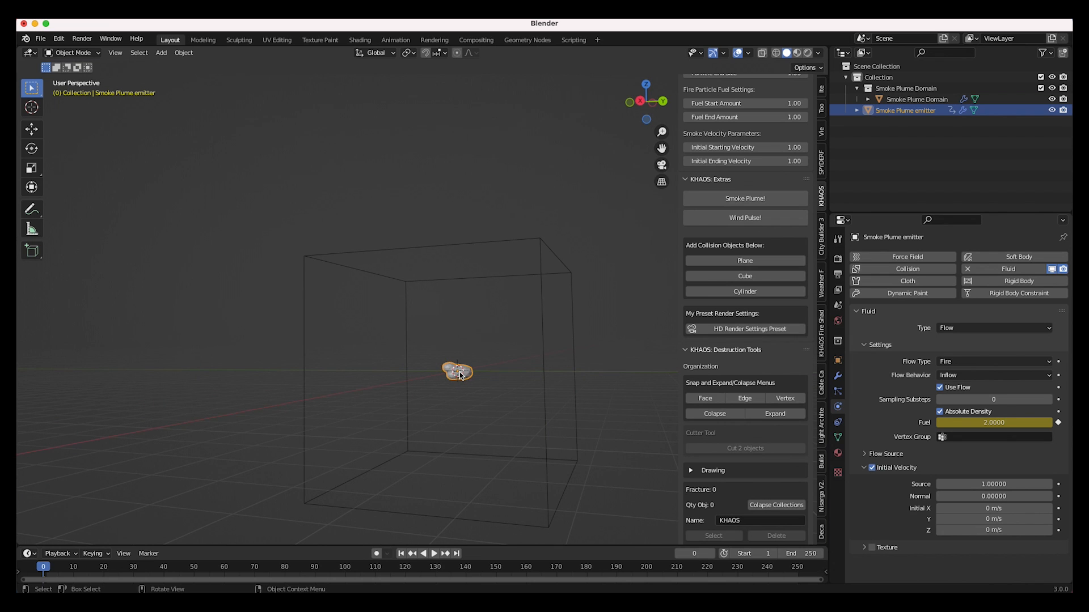
# Raise the Smoke Plume Domain about 5.2 m along Z so the emitter sits near its floor.
pyautogui.click(546, 318)
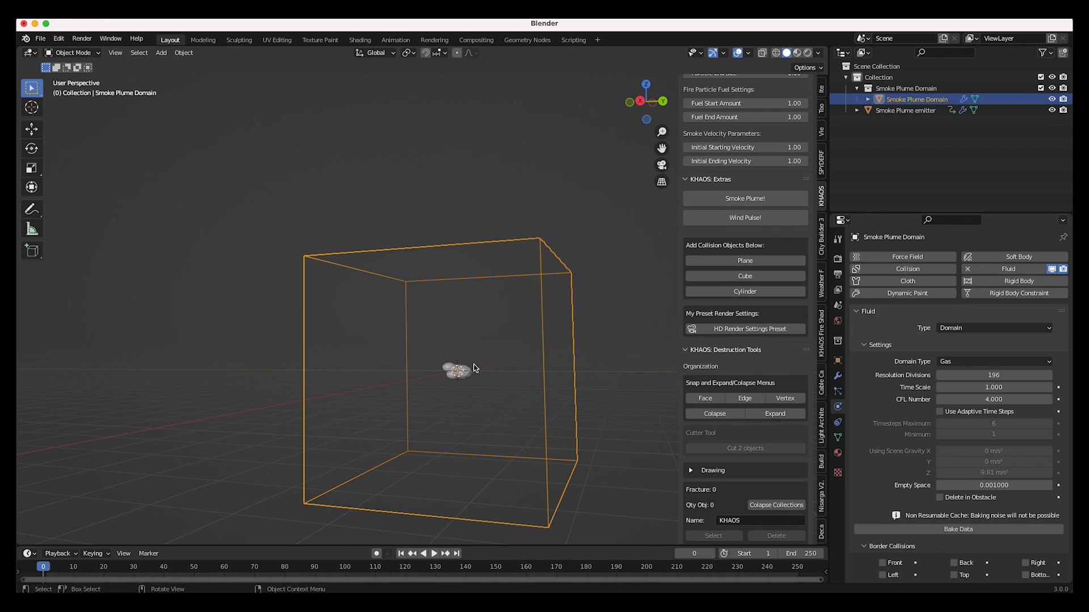
pyautogui.scroll(-10, 907, 482)
pyautogui.scroll(10, 907, 482)
pyautogui.scroll(-1, 483, 361)
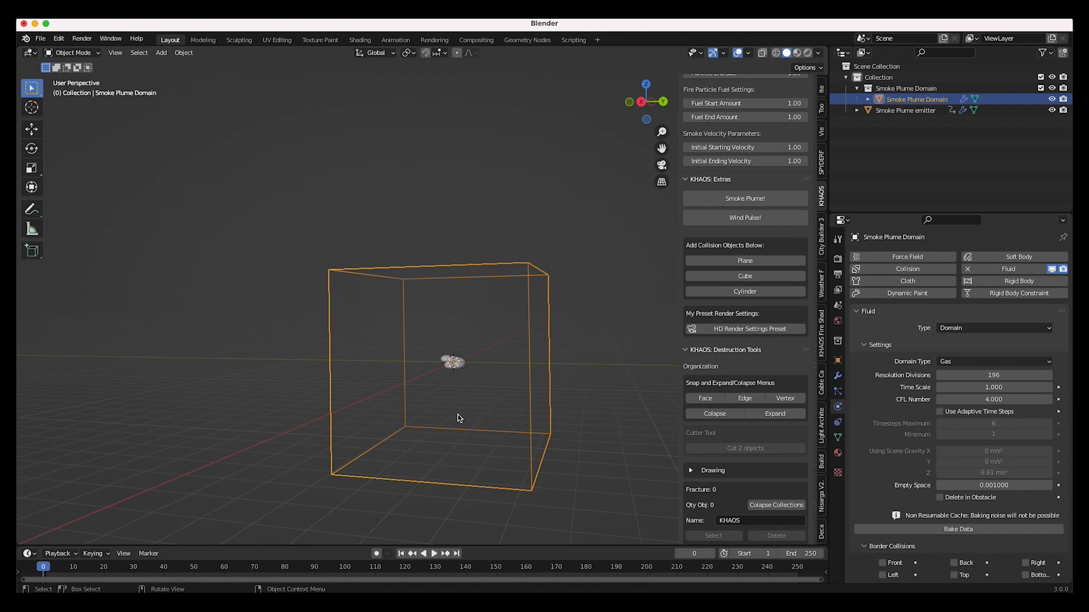
pyautogui.press('g')
pyautogui.press('z')
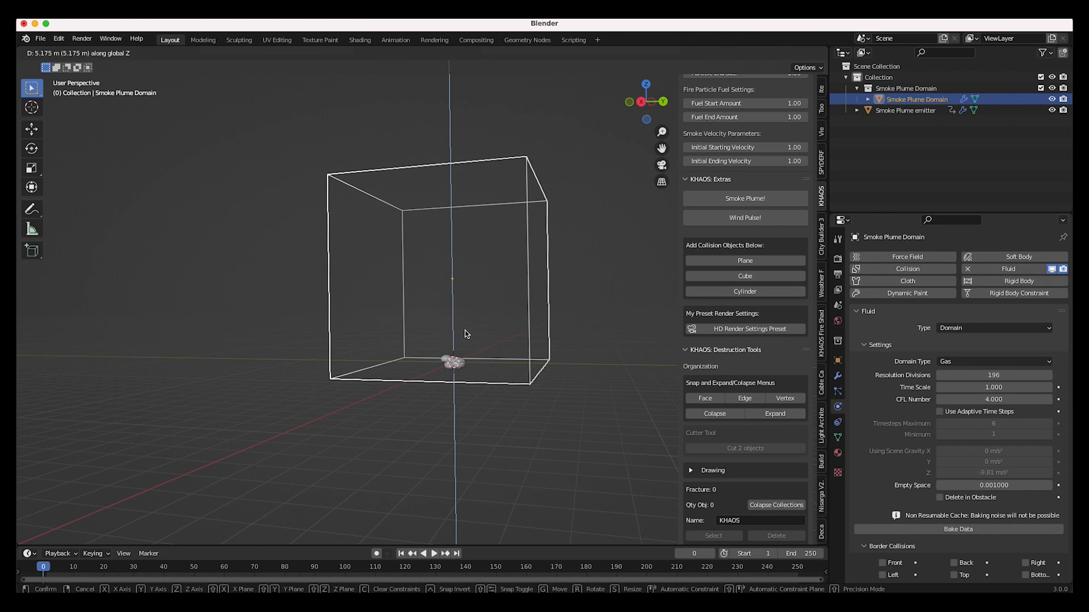
pyautogui.click(465, 334)
# Enlarge the Smoke Plume Domain along X, and scale it along Y to about 2 times its width.
pyautogui.moveTo(465, 334); pyautogui.dragTo(484, 334, button='middle')
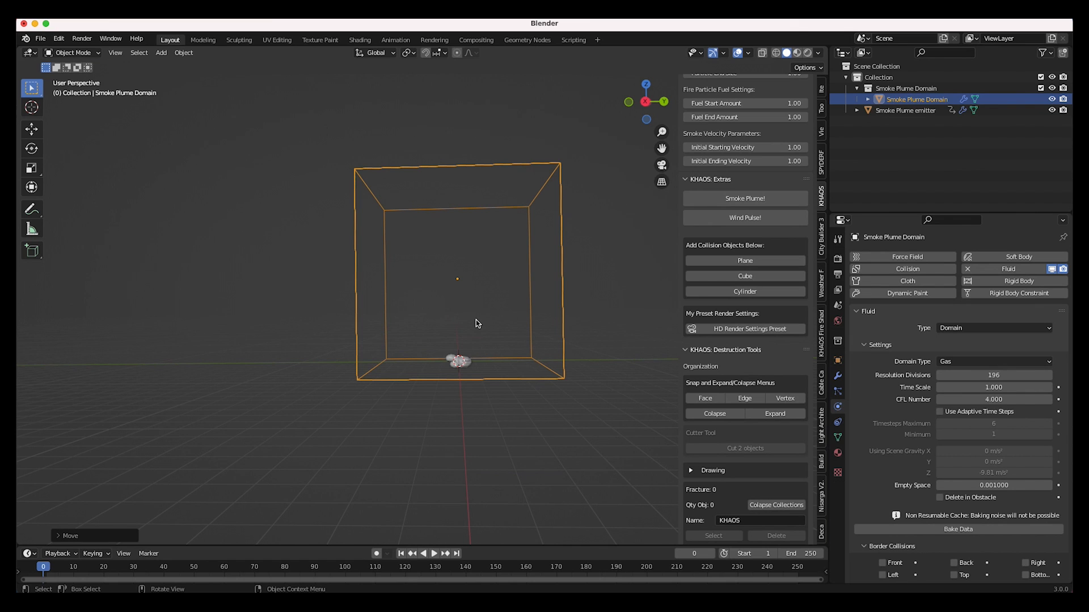
pyautogui.press('s')
pyautogui.press('x')
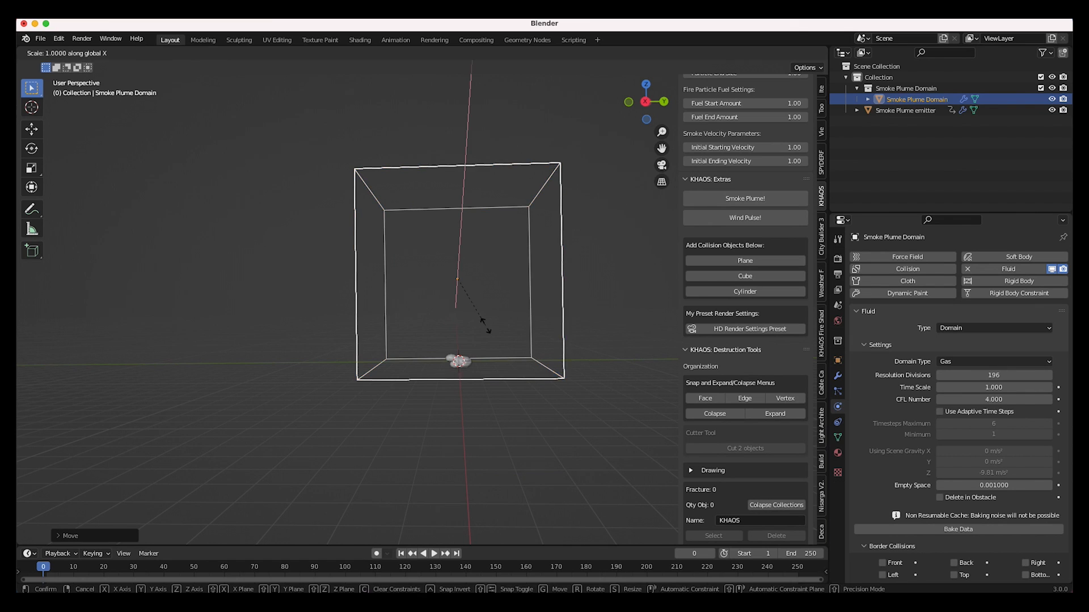
pyautogui.click(518, 311)
pyautogui.press('s')
pyautogui.press('y')
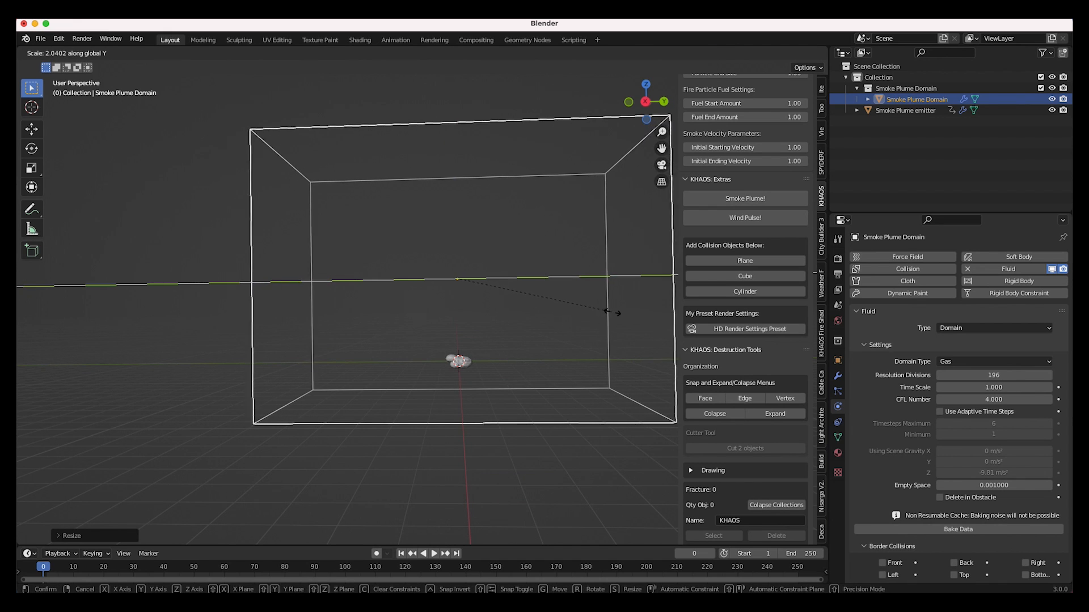
pyautogui.click(617, 316)
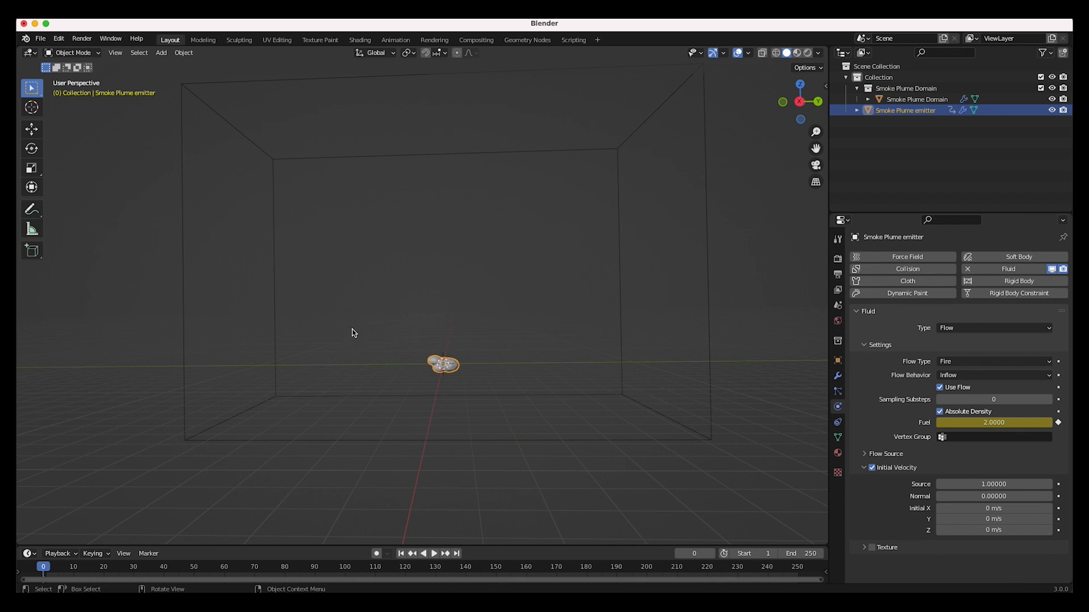
# Raise the Smoke Plume Domain above the ground and move the emitter into the domain's upper corner on the positive Y side.
pyautogui.scroll(-1, 445, 299)
pyautogui.moveTo(671, 134); pyautogui.dragTo(271, 406)
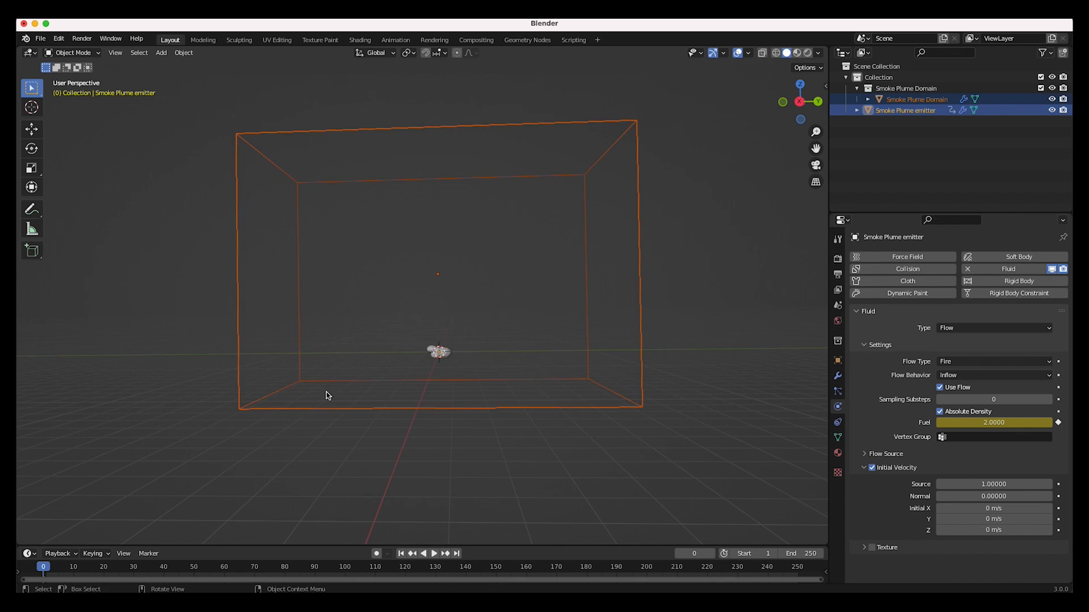
pyautogui.press('g')
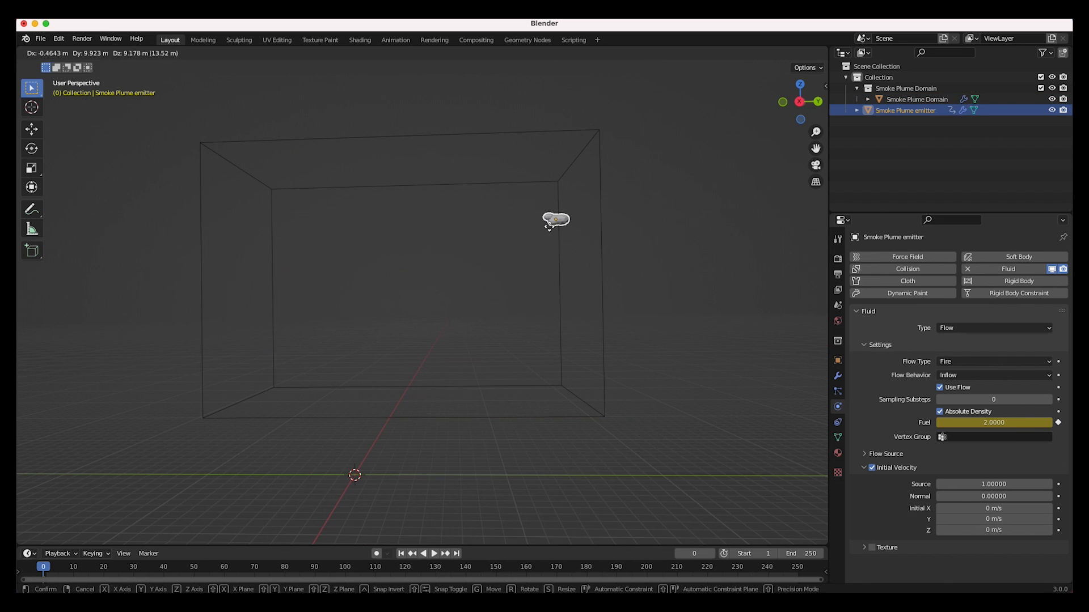
pyautogui.click(536, 211)
# Narrow the Smoke Plume Domain along X with two scalings, the first to about 0.78.
pyautogui.moveTo(608, 332); pyautogui.dragTo(596, 313, button='middle')
pyautogui.click(553, 304)
pyautogui.press('KP_Decimal')
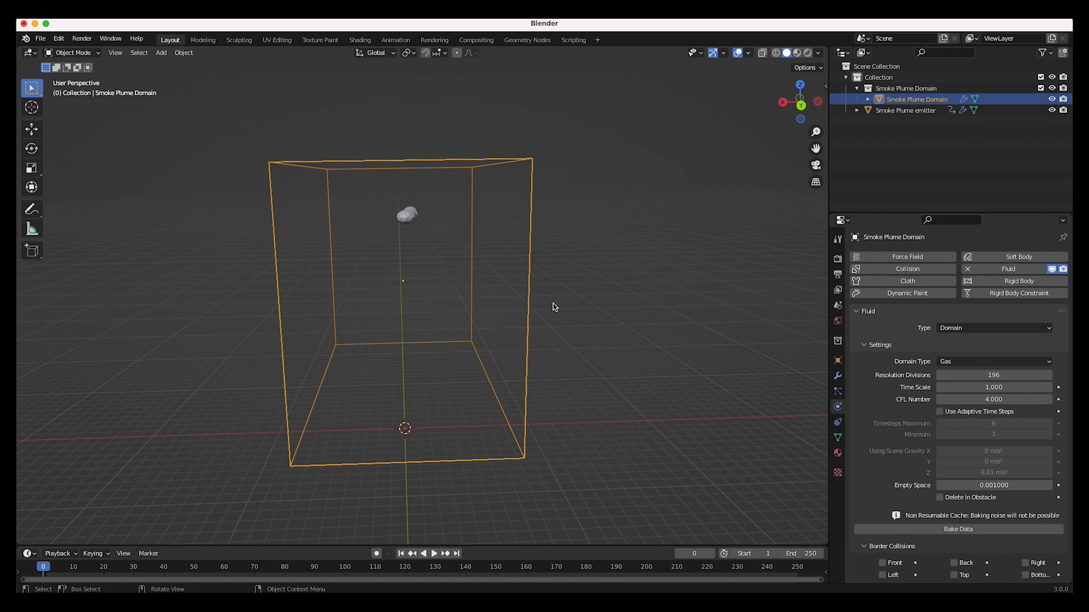
pyautogui.press('s')
pyautogui.press('x')
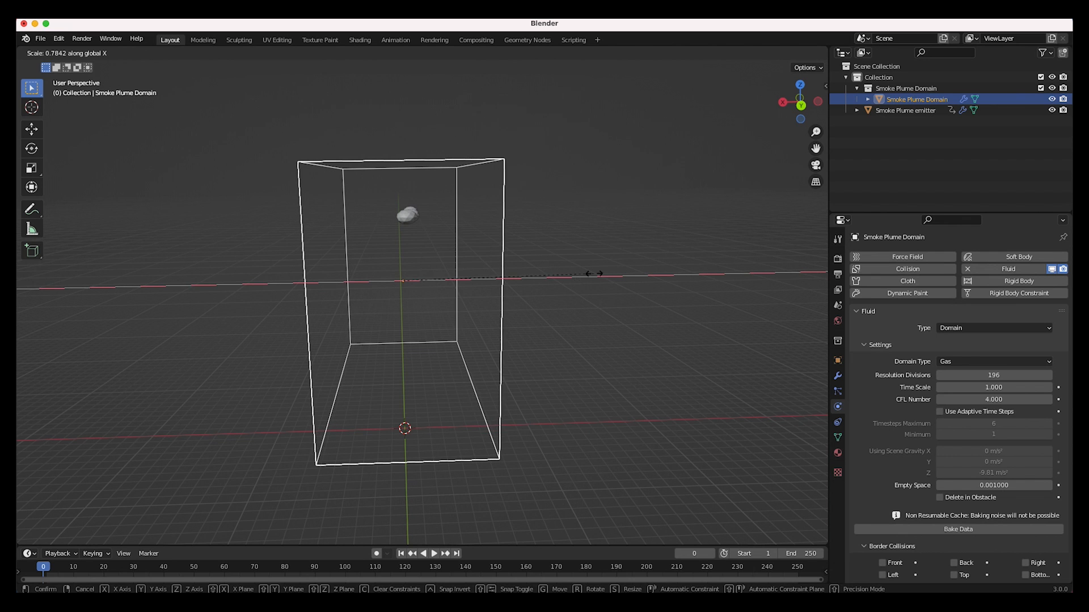
pyautogui.click(598, 275)
pyautogui.press('s')
pyautogui.press('x')
pyautogui.click(605, 273)
# Move the emitter just outside the domain's upper corner and insert a Location, Rotation & Scale keyframe at frame 0.
pyautogui.click(411, 220)
pyautogui.hscroll(-10, 411, 222)
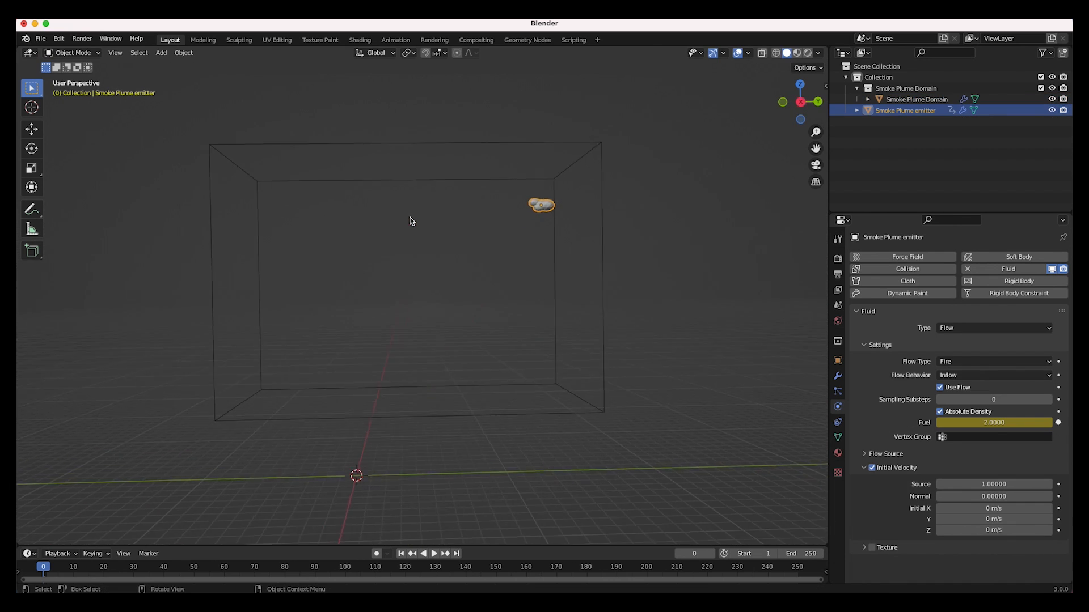
pyautogui.press('g')
pyautogui.click(459, 152)
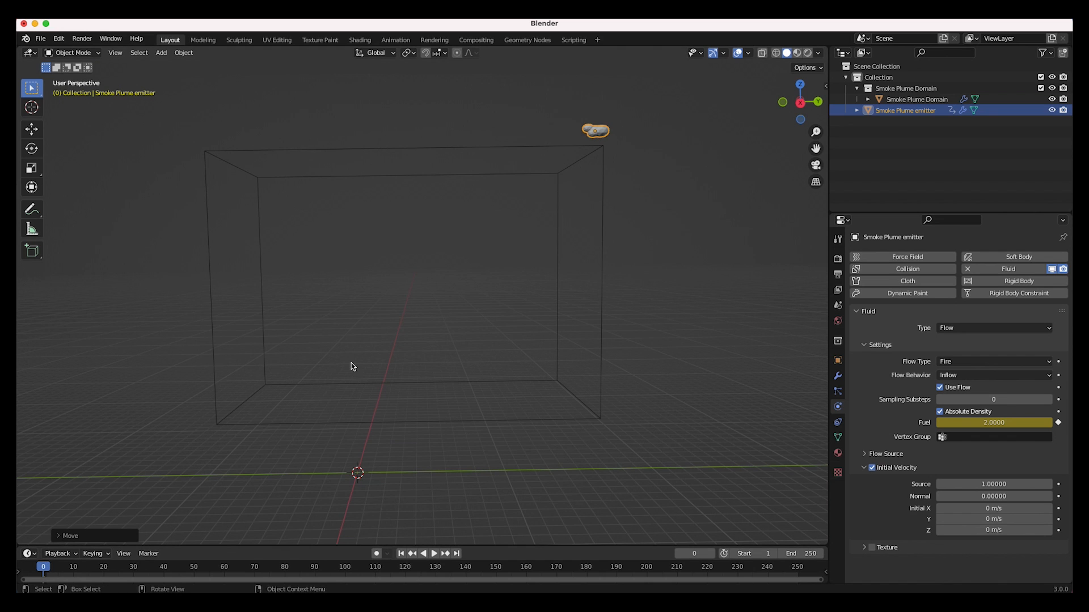
pyautogui.press('i')
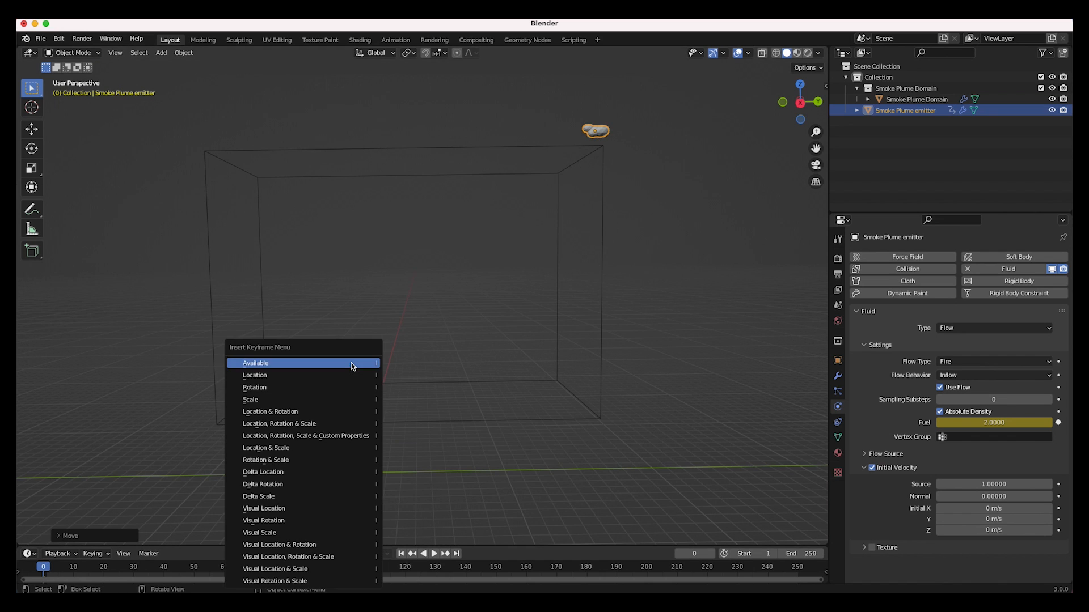
pyautogui.click(286, 425)
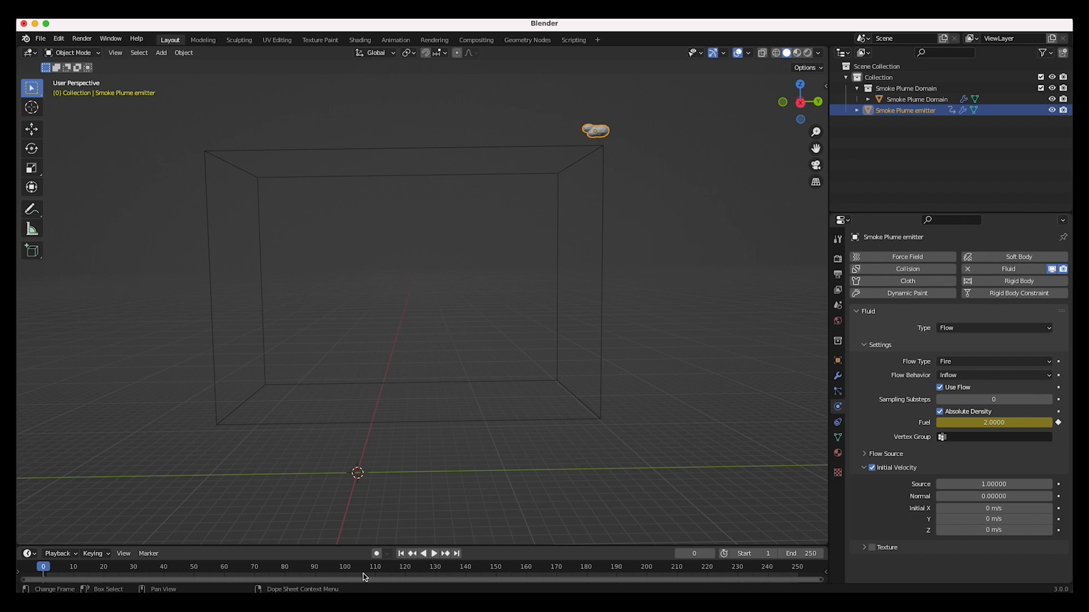
# At frame 150, move the emitter diagonally down to just outside the domain's opposite lower corner.
pyautogui.click(498, 569)
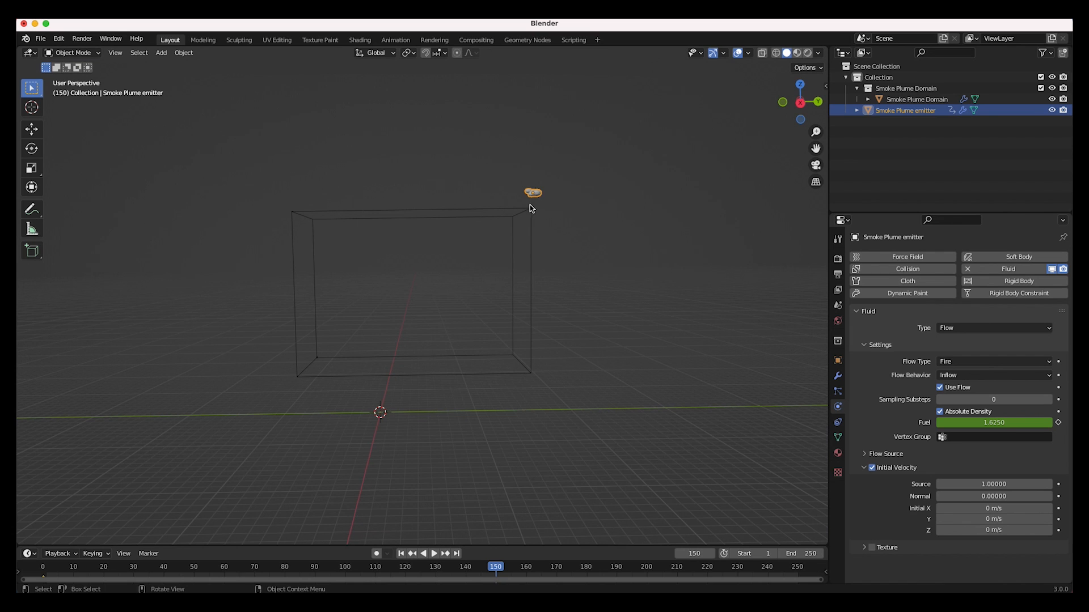
pyautogui.moveTo(533, 196); pyautogui.dragTo(335, 379)
pyautogui.click(326, 372)
pyautogui.scroll(-3, 327, 372)
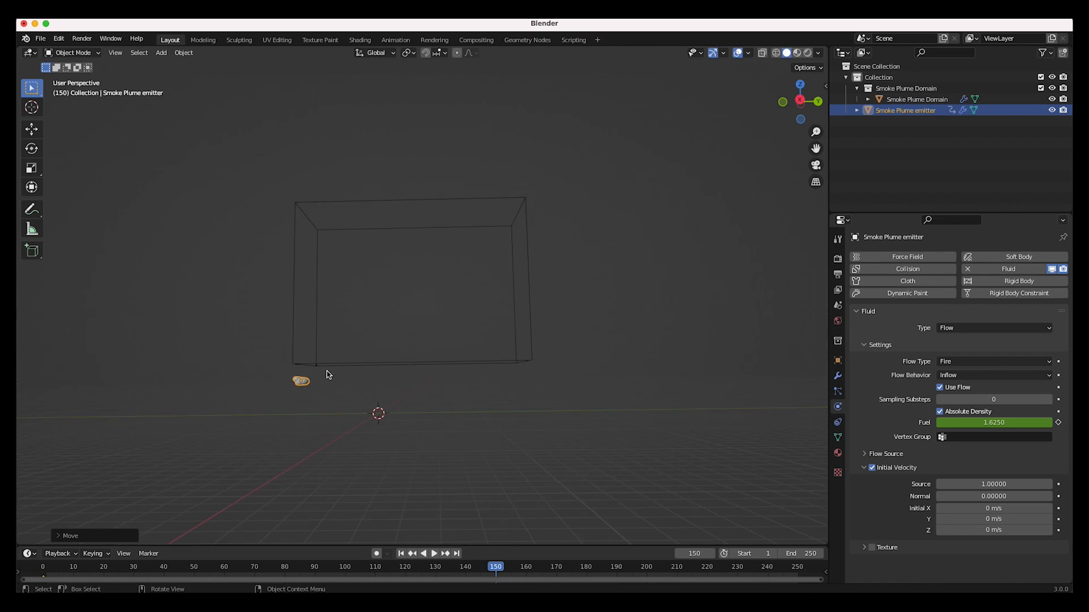
# Tumble the emitter with several free rotations and insert a Location, Rotation & Scale keyframe at frame 150.
pyautogui.press('r')
pyautogui.click(308, 342)
pyautogui.press('r')
pyautogui.press('r')
pyautogui.click(406, 350)
pyautogui.press('r')
pyautogui.press('r')
pyautogui.click(286, 328)
pyautogui.press('i')
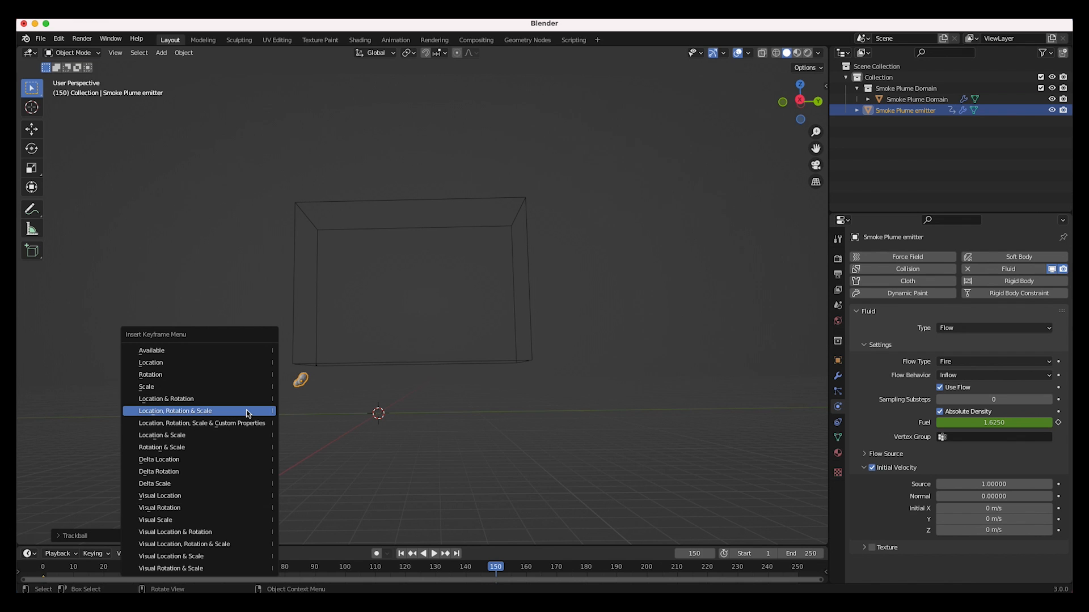
pyautogui.click(176, 411)
# Play the animation from frame 1 to check the emitter's path through the domain.
pyautogui.click(400, 553)
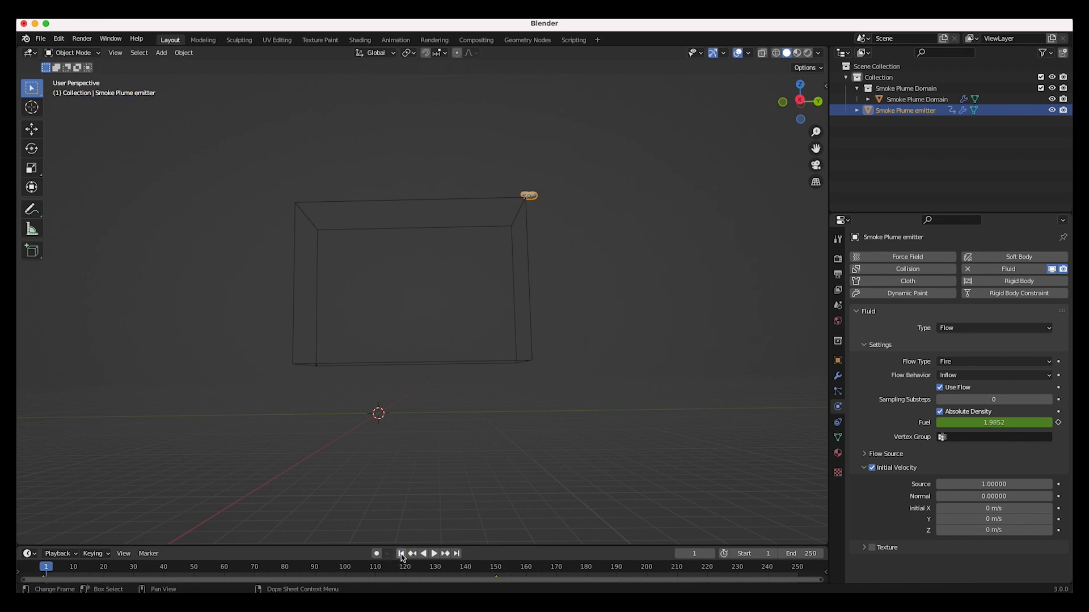
pyautogui.press('space')
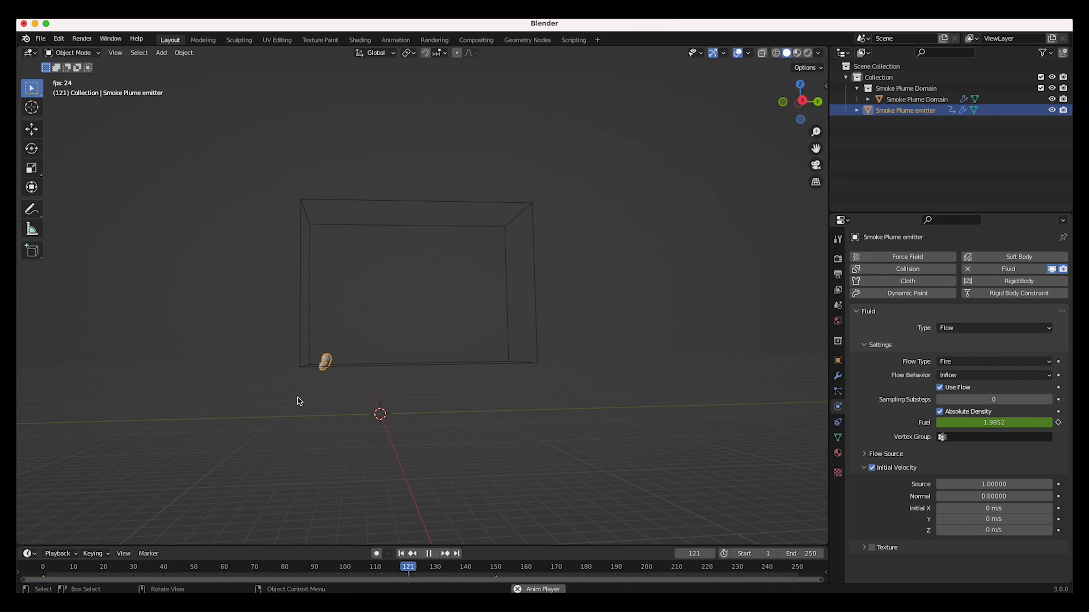
pyautogui.press('space')
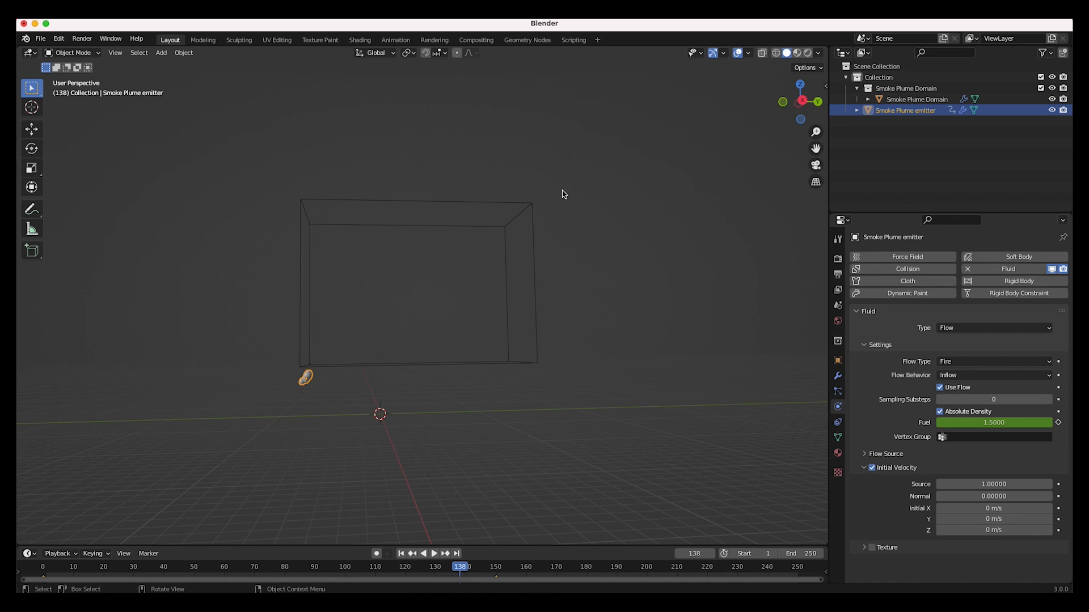
# Set the Smoke Plume emitter's animation curves to Linear Extrapolation in the Graph Editor.
pyautogui.scroll(5, 366, 349)
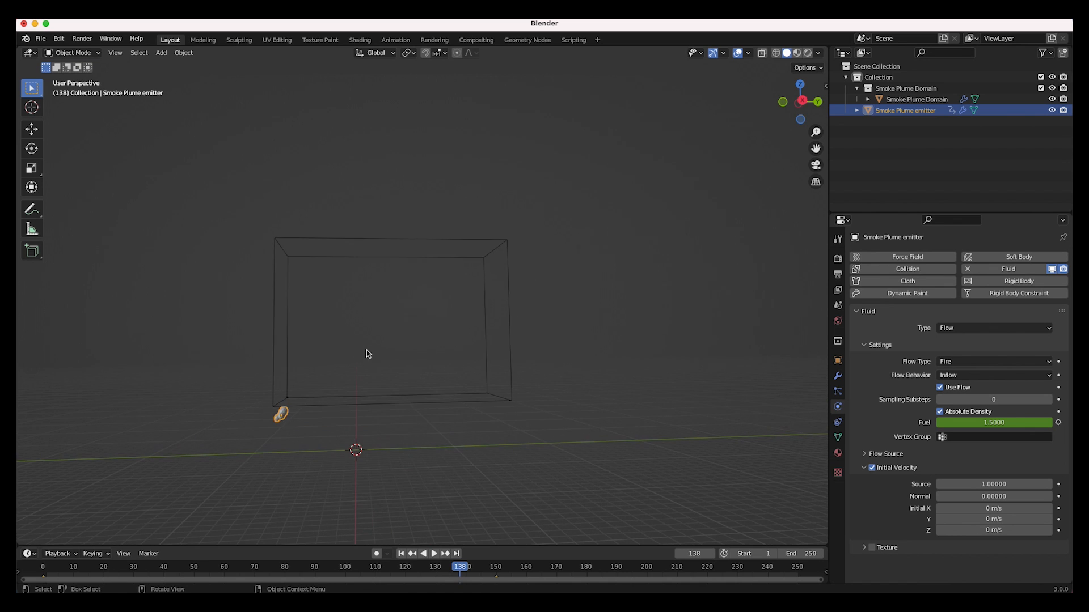
pyautogui.click(367, 349)
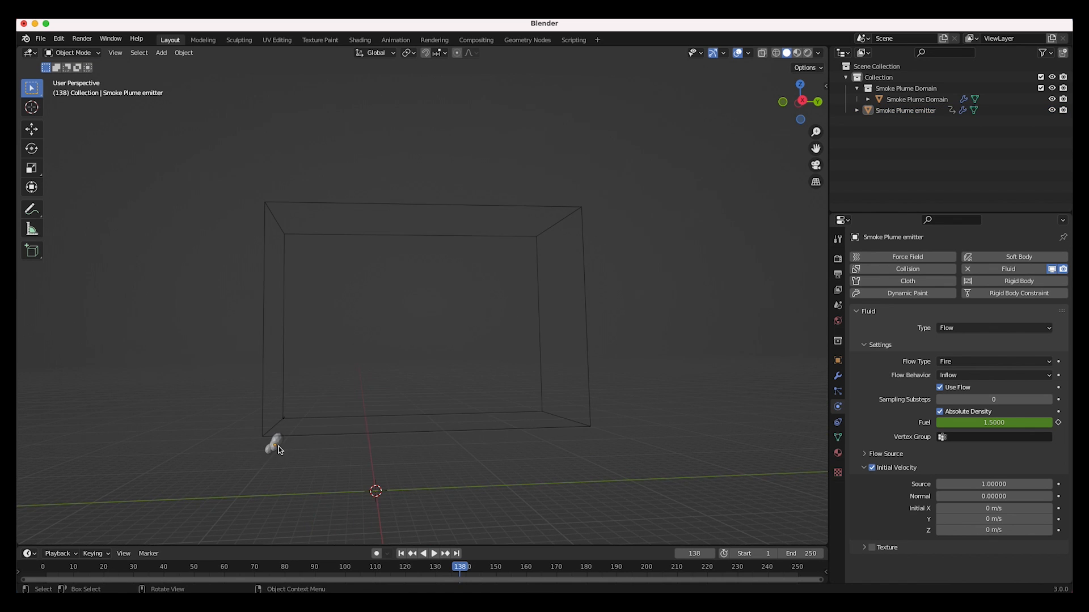
pyautogui.click(277, 446)
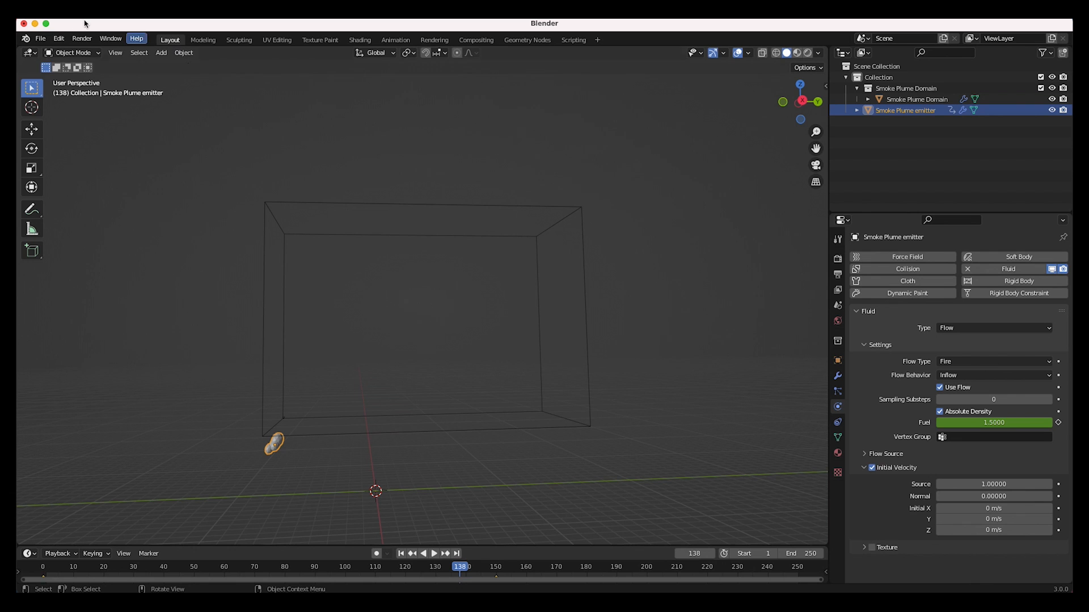
pyautogui.click(30, 52)
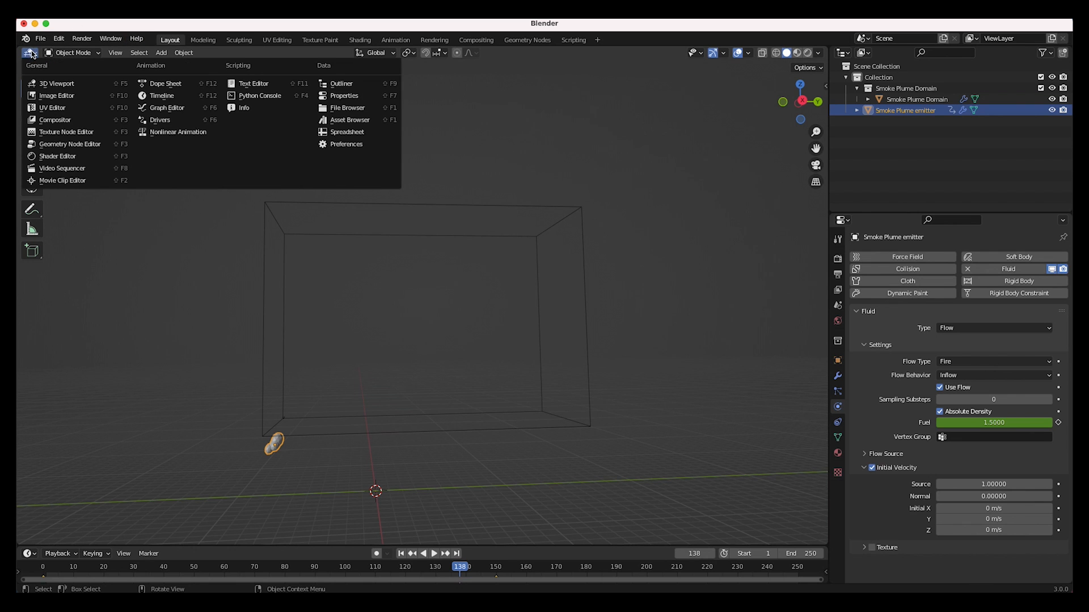
pyautogui.click(166, 108)
pyautogui.click(130, 53)
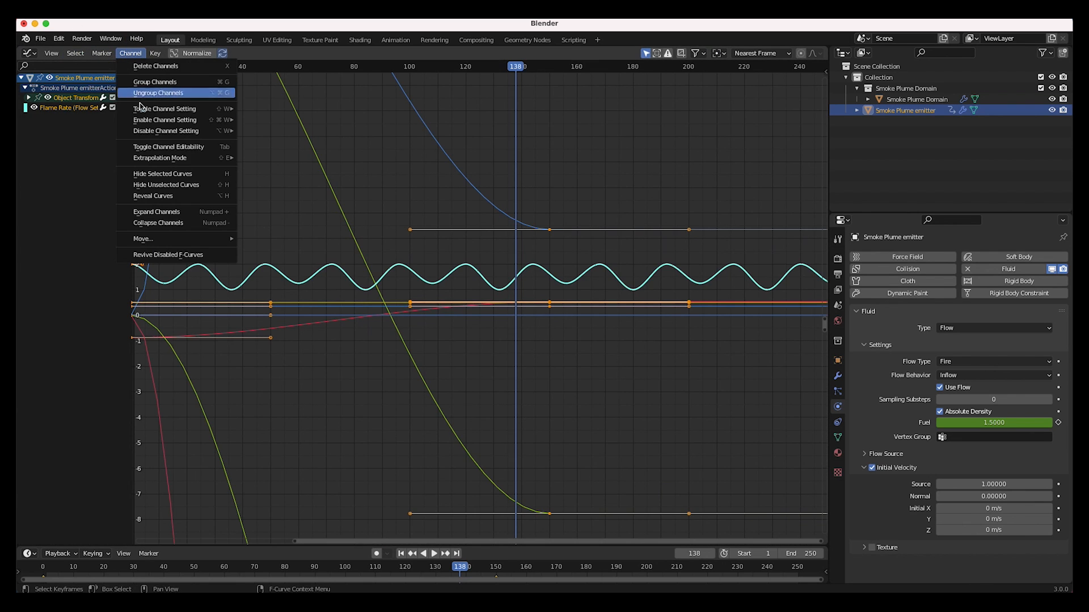
pyautogui.moveTo(187, 158)
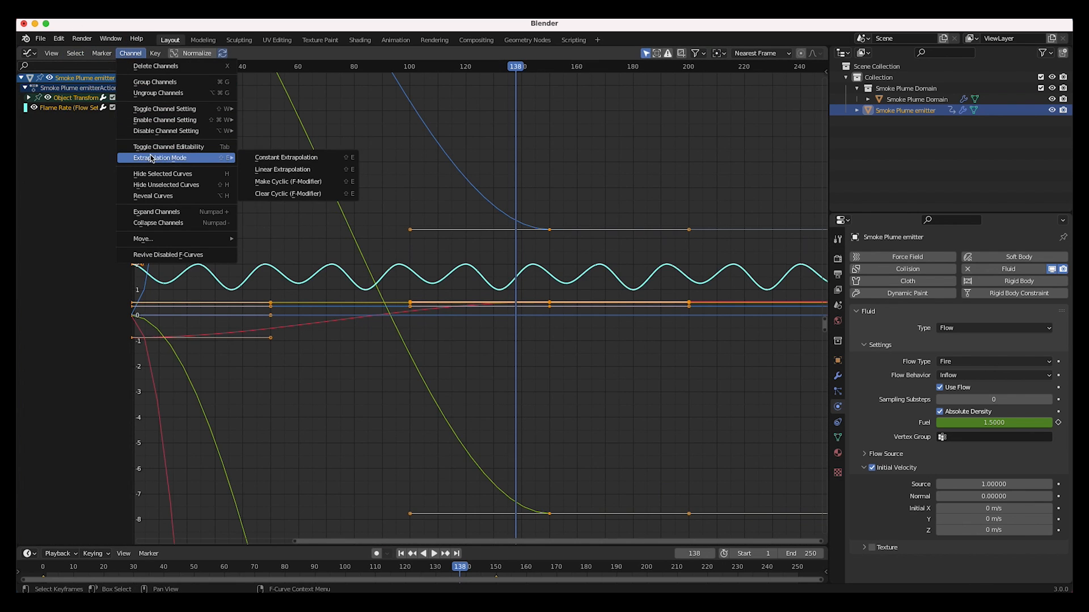
pyautogui.click(281, 170)
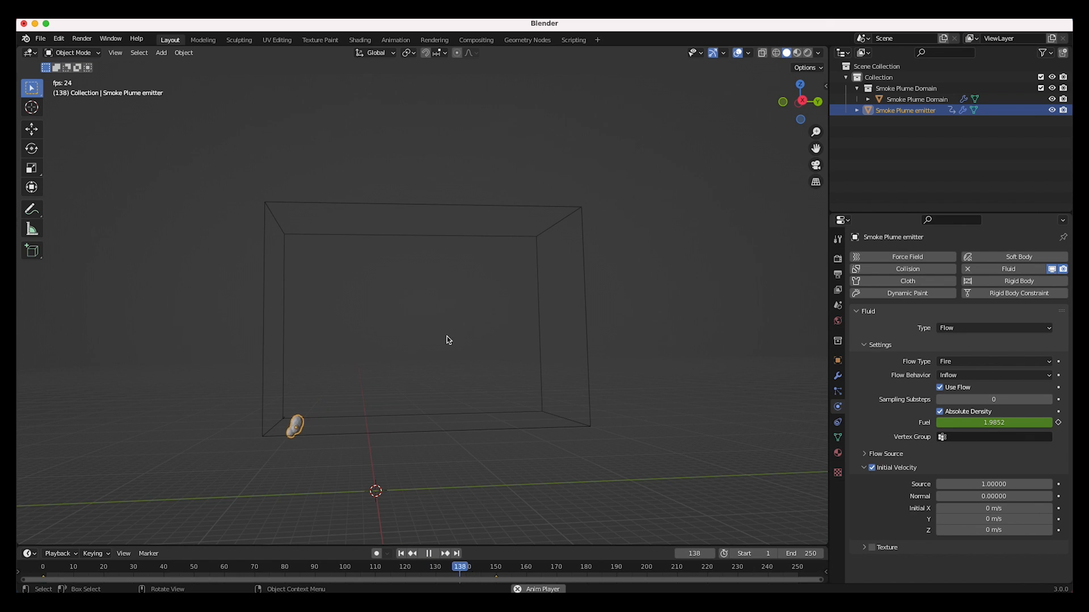
# Stop the playback at frame 155 and enlarge the timeline to show the emitter's keyframes.
pyautogui.press('space')
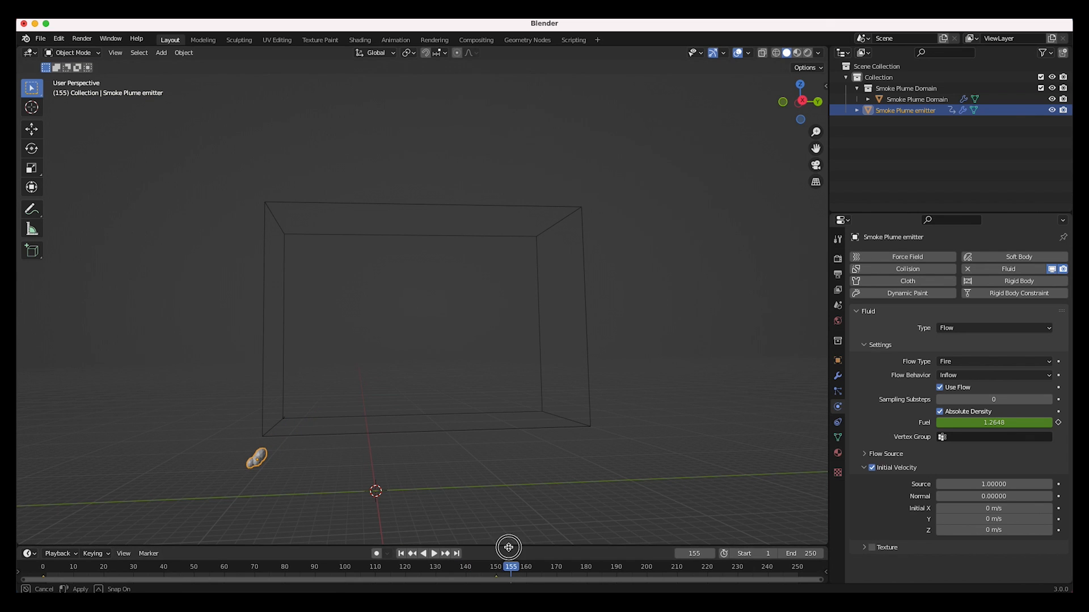
pyautogui.moveTo(509, 546); pyautogui.dragTo(505, 535)
pyautogui.click(509, 572)
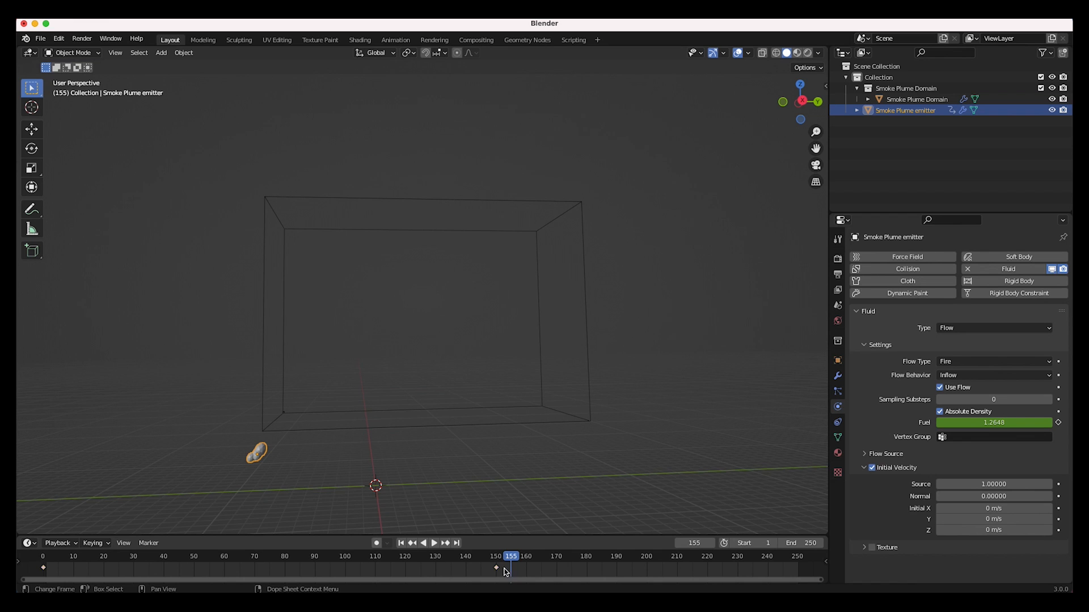
# Move the emitter's end keyframe to frame 80 and play the animation from frame 1.
pyautogui.moveTo(495, 570); pyautogui.dragTo(285, 572)
pyautogui.press('space')
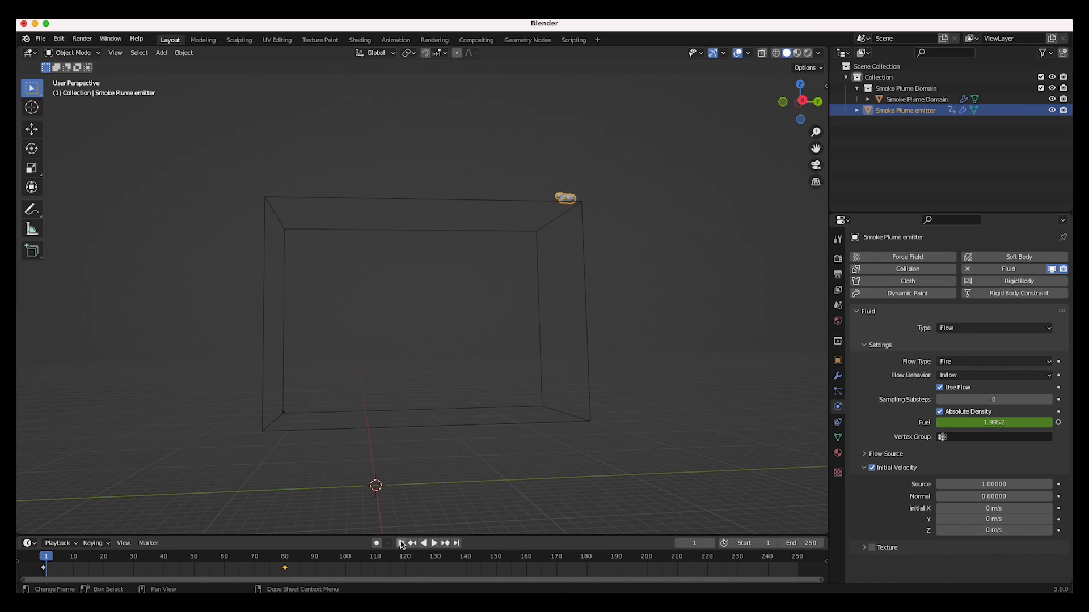
pyautogui.click(401, 543)
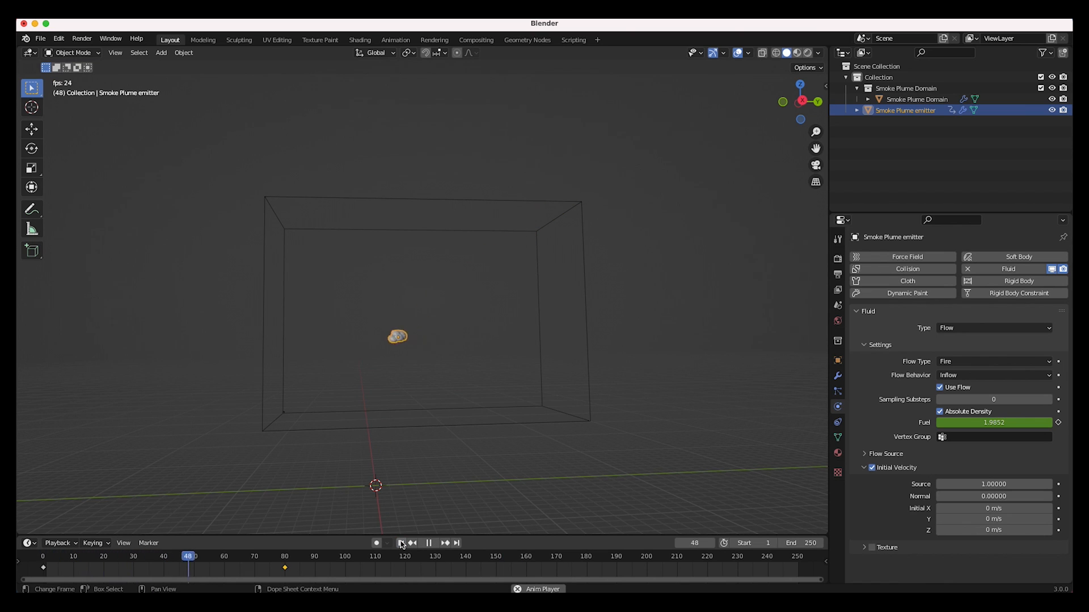
pyautogui.press('space')
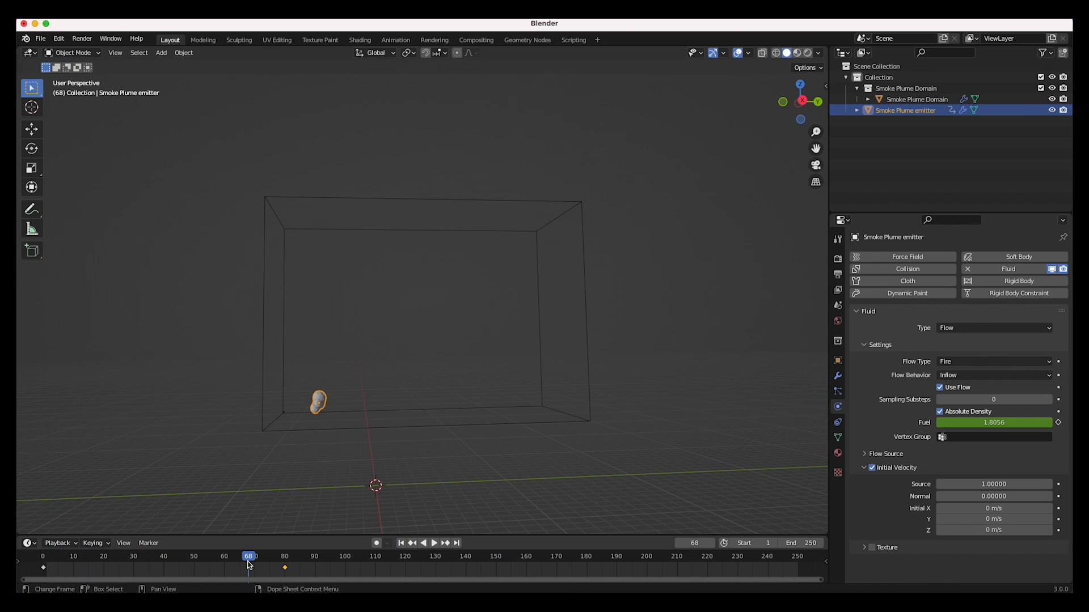
# Rotate the Smoke Plume emitter at frame 80 and insert a keyframe there.
pyautogui.moveTo(246, 558); pyautogui.dragTo(284, 557)
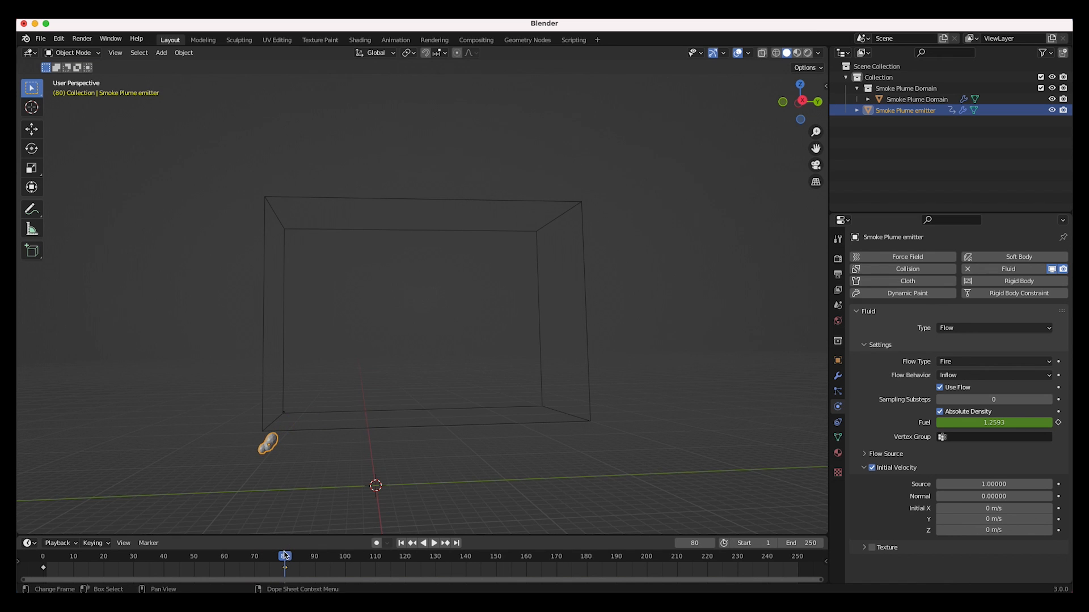
pyautogui.press('r')
pyautogui.click(364, 437)
pyautogui.press('i')
pyautogui.click(484, 343)
# Replay the animation from frame 1 to check the emitter's rotation along its path.
pyautogui.click(400, 547)
pyautogui.press('space')
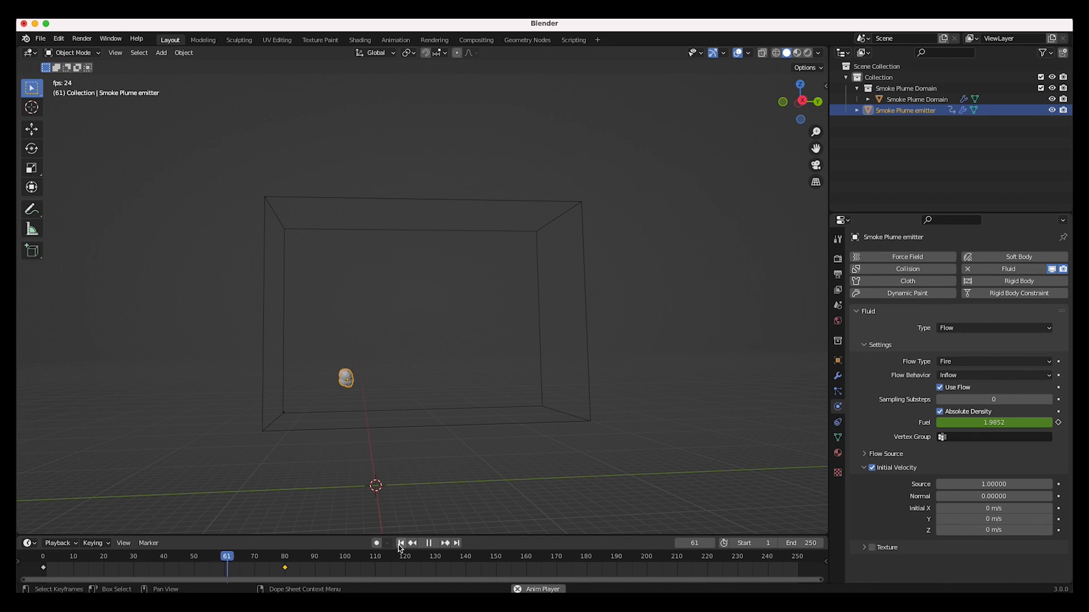
pyautogui.press('space')
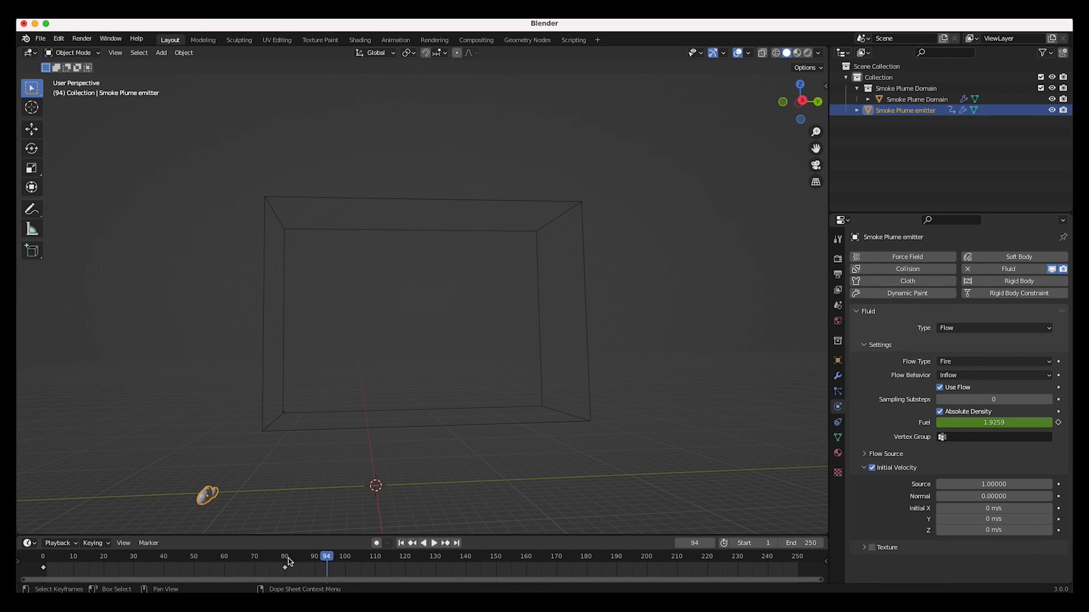
# Nudge and freely tumble the emitter further at frame 80, and insert a new keyframe.
pyautogui.click(284, 569)
pyautogui.rightClick(285, 567)
pyautogui.press('g')
pyautogui.click(326, 438)
pyautogui.press('r')
pyautogui.click(258, 523)
pyautogui.press('r')
pyautogui.press('r')
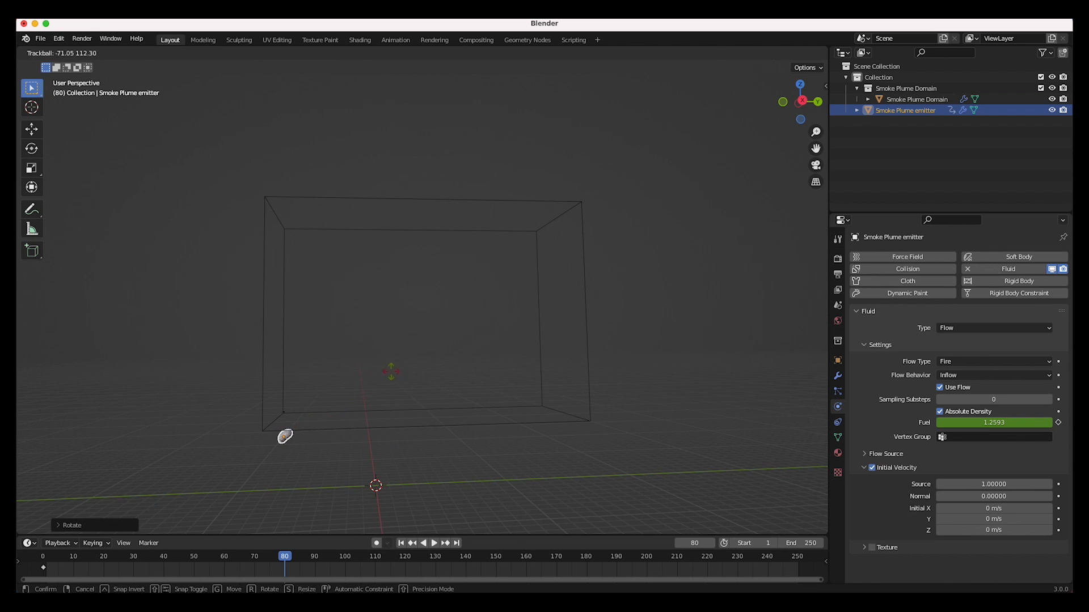
pyautogui.click(390, 406)
pyautogui.press('i')
pyautogui.click(389, 403)
# Play the animation from frame 1 to check the stronger tumble and the emitter's speed.
pyautogui.click(402, 543)
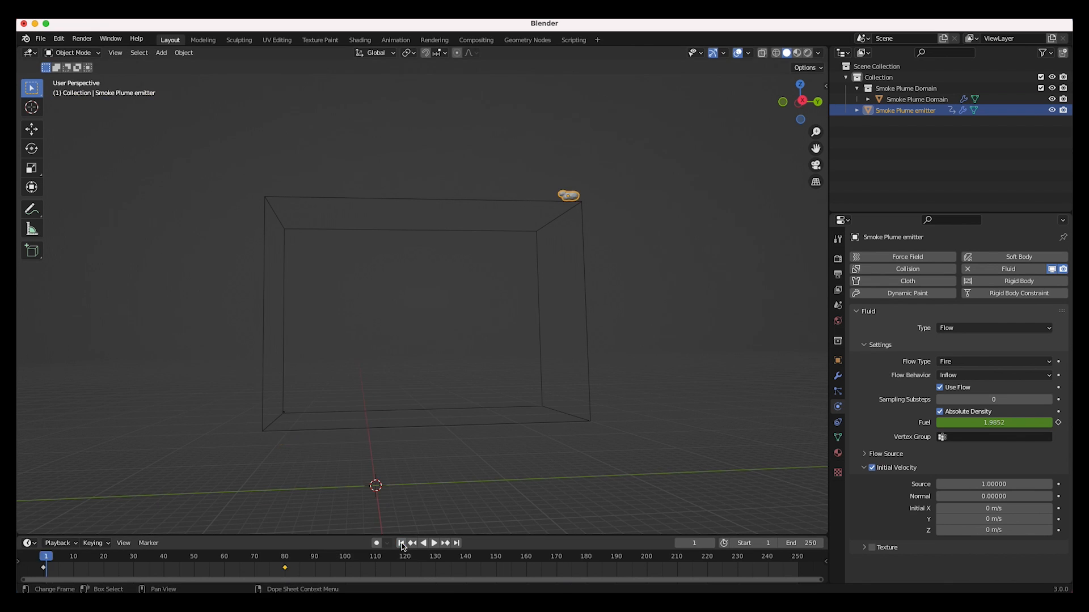
pyautogui.press('space')
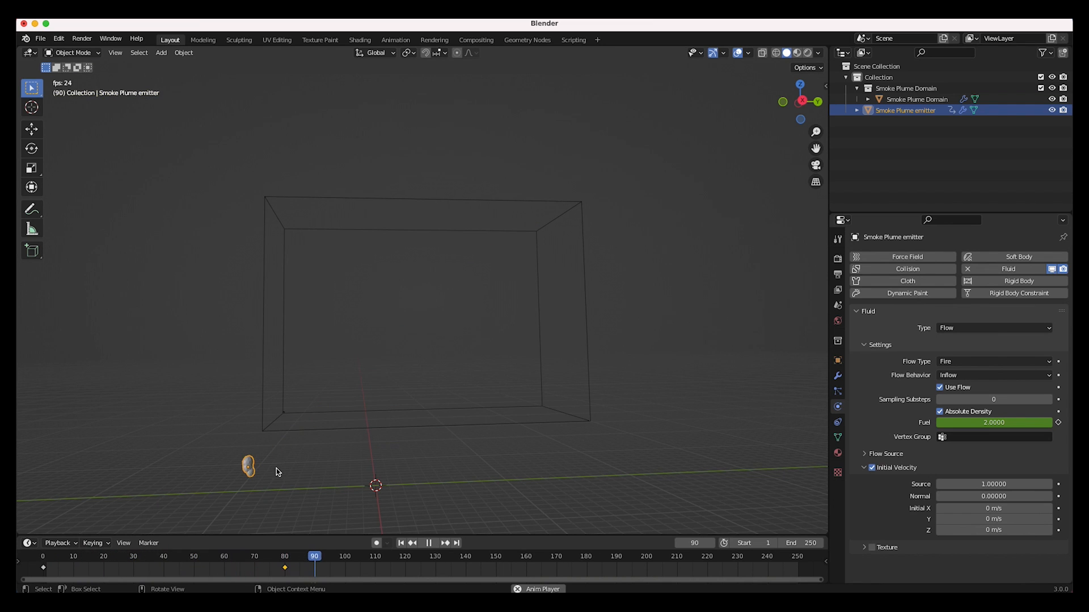
pyautogui.press('space')
# Move the emitter's end keyframe to frame 60 and replay the animation from frame 1.
pyautogui.moveTo(286, 570); pyautogui.dragTo(227, 579)
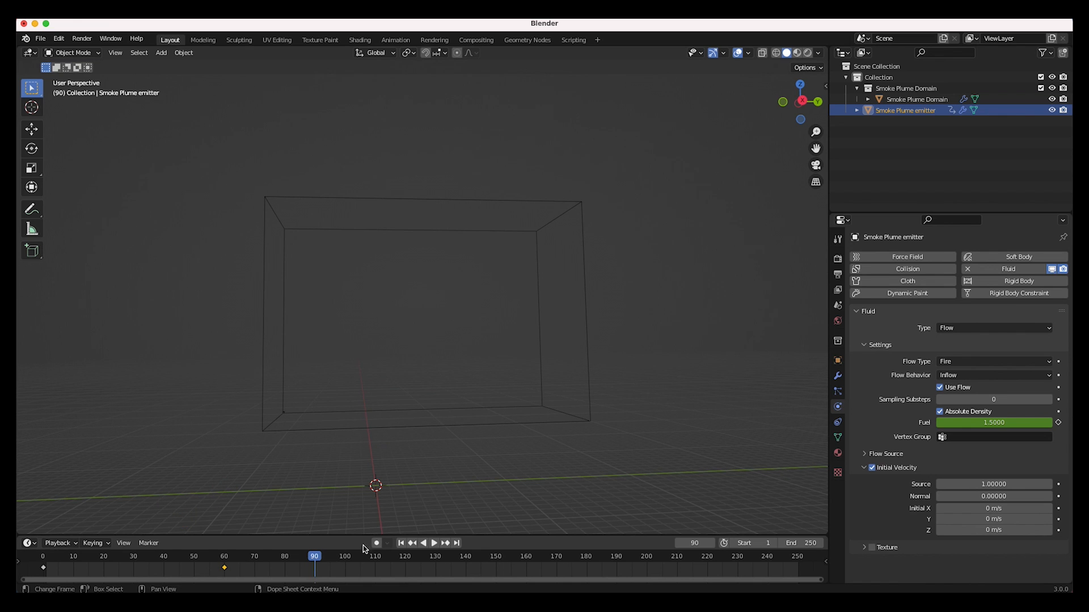
pyautogui.click(400, 543)
pyautogui.press('space')
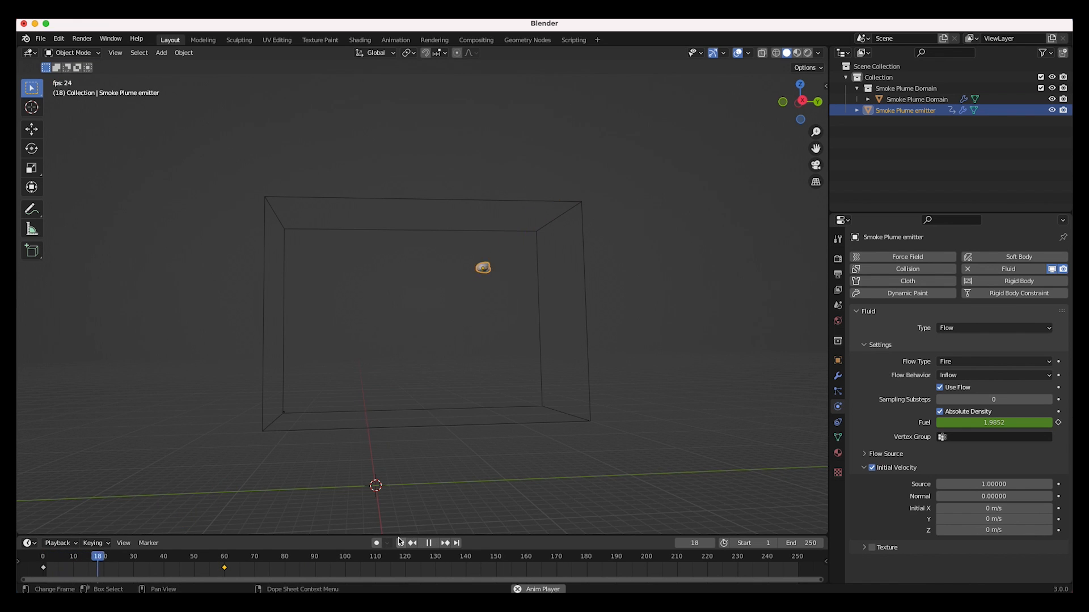
pyautogui.press('space')
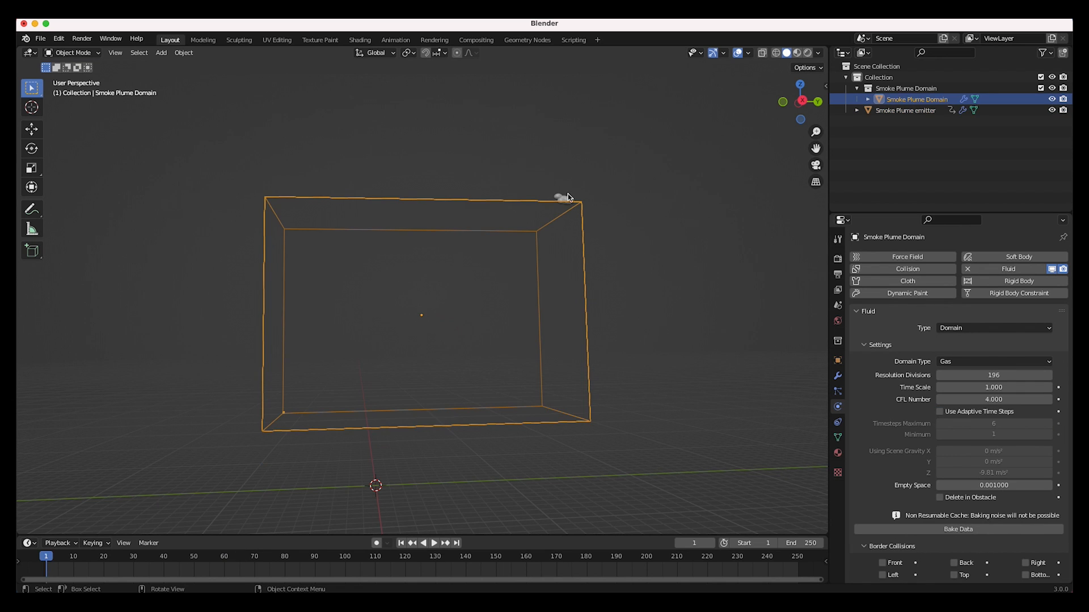
# Select the emitter and shift its two keyframes to frames 17 and 77.
pyautogui.click(564, 198)
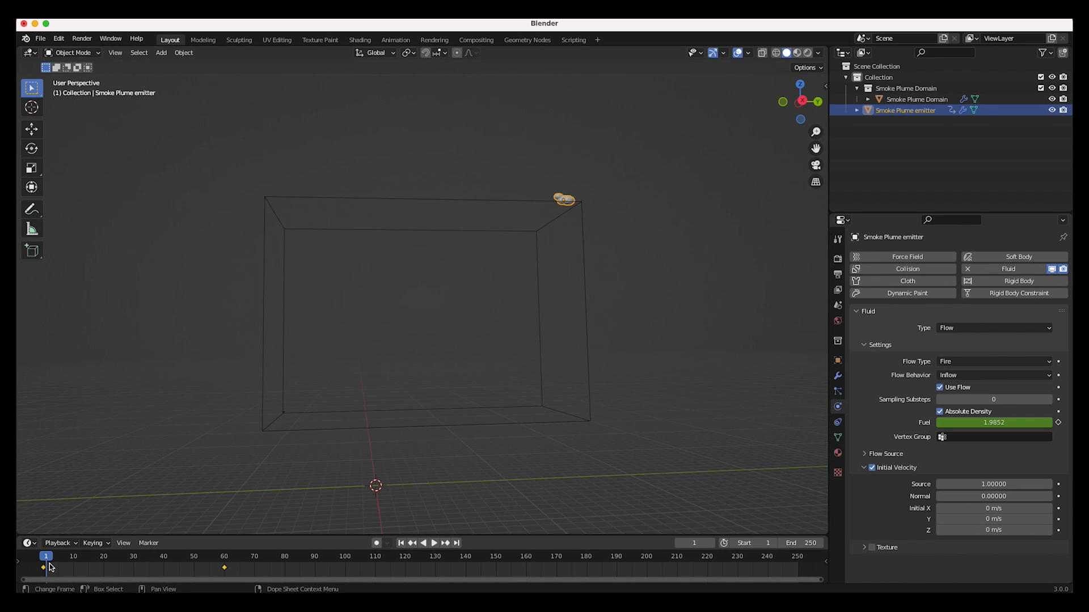
pyautogui.moveTo(50, 564); pyautogui.dragTo(103, 563)
# Select the Smoke Plume Domain and move it closer to the emitter's starting position.
pyautogui.click(262, 353)
pyautogui.scroll(-1, 262, 355)
pyautogui.keyDown('shift'); pyautogui.hscroll(5, 383, 324); pyautogui.keyUp('shift')
pyautogui.press('g')
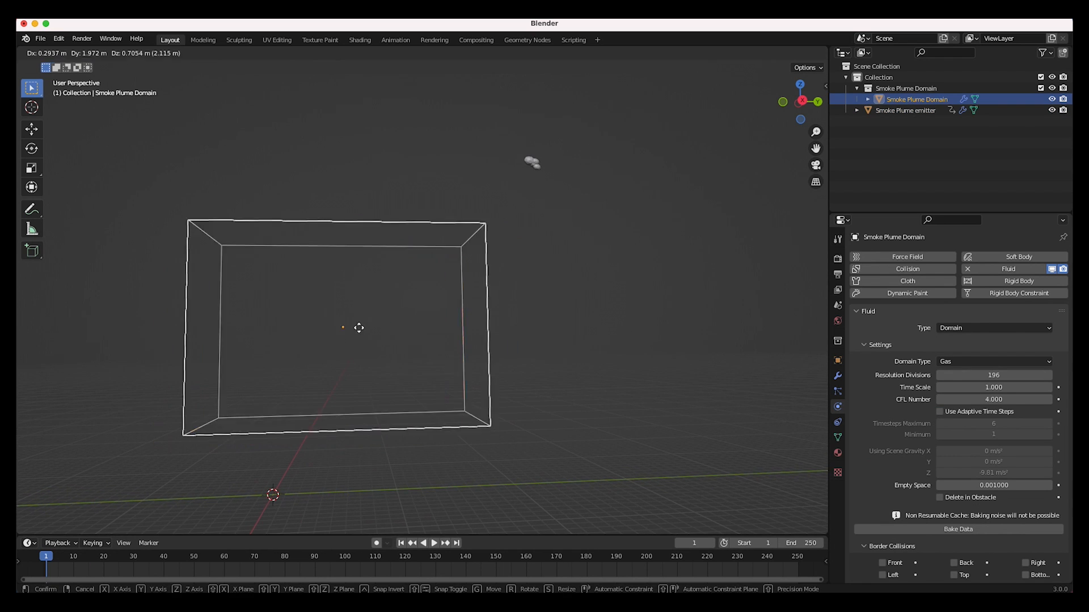
pyautogui.click(347, 334)
# Enlarge the domain along the Z axis and along the Y axis.
pyautogui.press('s')
pyautogui.press('z')
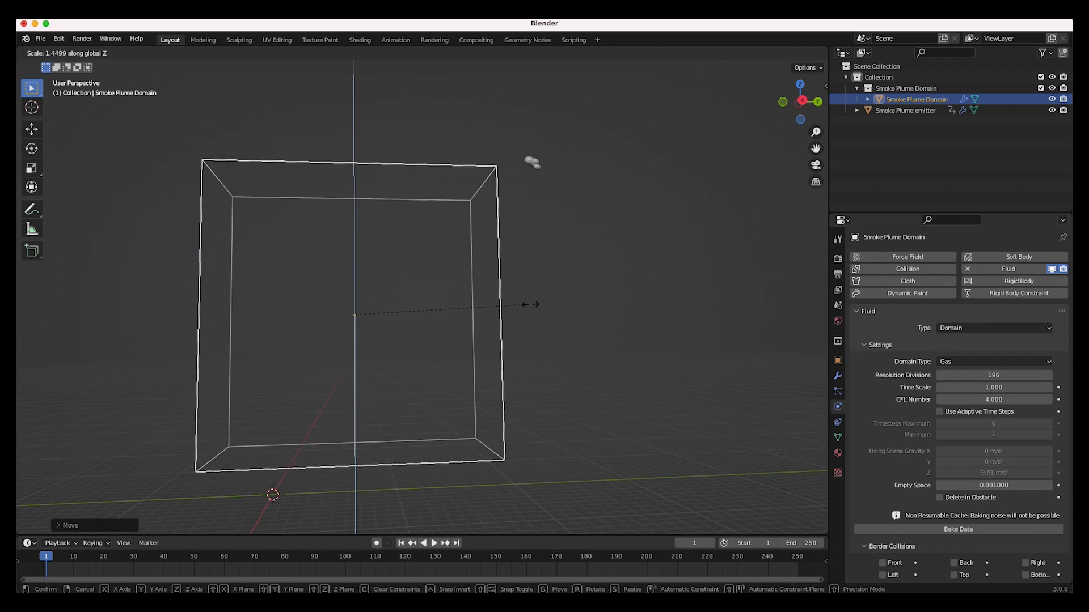
pyautogui.click(551, 287)
pyautogui.press('s')
pyautogui.press('y')
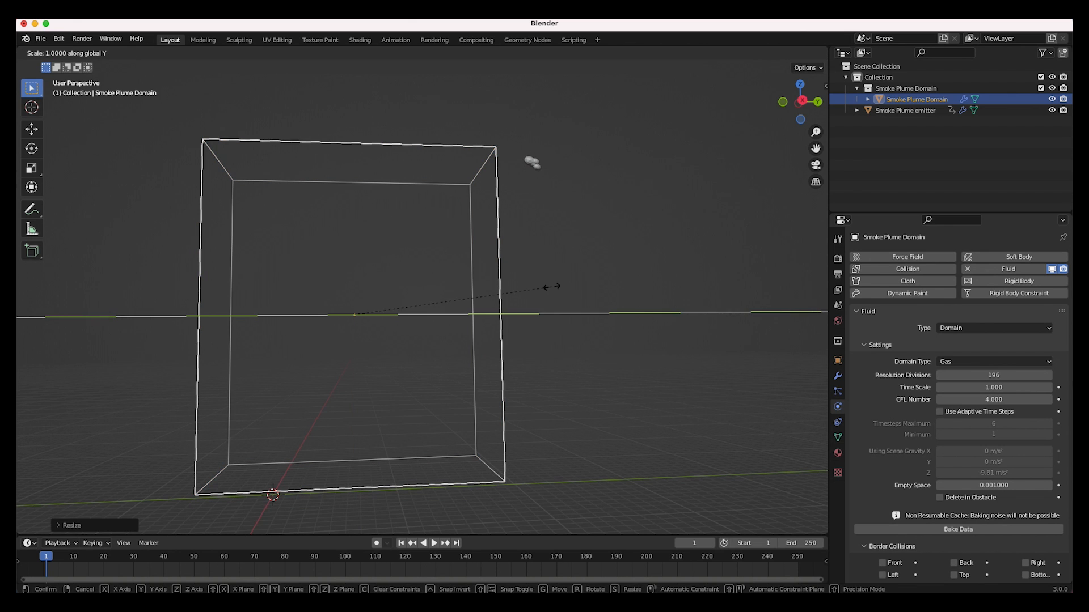
pyautogui.click(623, 269)
# Reposition the enlarged domain so that it surrounds the emitter's diagonal path.
pyautogui.press('g')
pyautogui.click(479, 342)
pyautogui.hscroll(10, 480, 341)
pyautogui.press('g')
pyautogui.click(479, 336)
pyautogui.hscroll(-10, 478, 336)
pyautogui.scroll(5, 478, 336)
pyautogui.scroll(-5, 478, 336)
pyautogui.press('space')
pyautogui.press('space')
pyautogui.press('g')
pyautogui.click(606, 385)
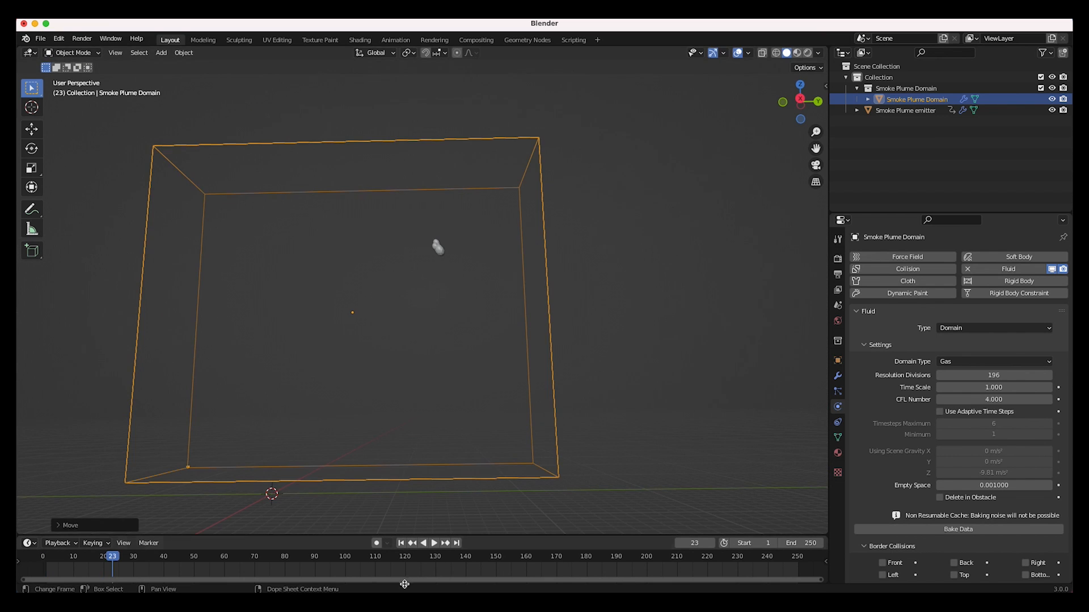
# Play the animation from the start and inspect the emitter's path through the domain.
pyautogui.click(400, 543)
pyautogui.press('space')
pyautogui.scroll(-1, 497, 430)
pyautogui.keyDown('shift'); pyautogui.hscroll(-5, 384, 394); pyautogui.keyUp('shift')
pyautogui.hscroll(-10, 384, 394)
pyautogui.hscroll(10, 385, 395)
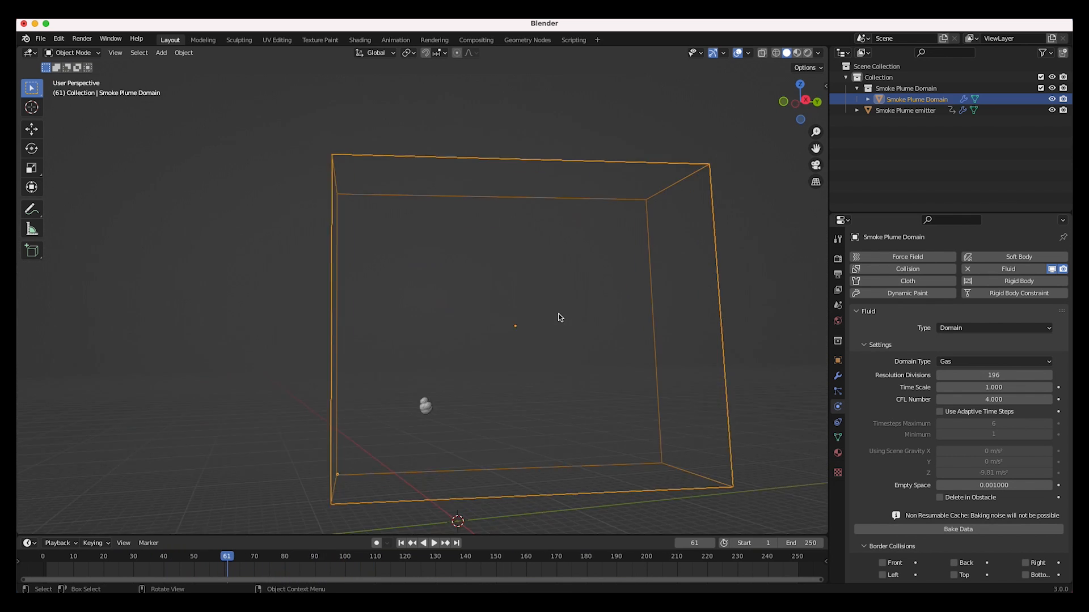
pyautogui.keyDown('shift'); pyautogui.hscroll(3, 559, 314); pyautogui.keyUp('shift')
pyautogui.keyDown('shift'); pyautogui.scroll(-2, 429, 377); pyautogui.keyUp('shift')
# Go to frame 77 and duplicate the Smoke Plume emitter in place.
pyautogui.click(374, 385)
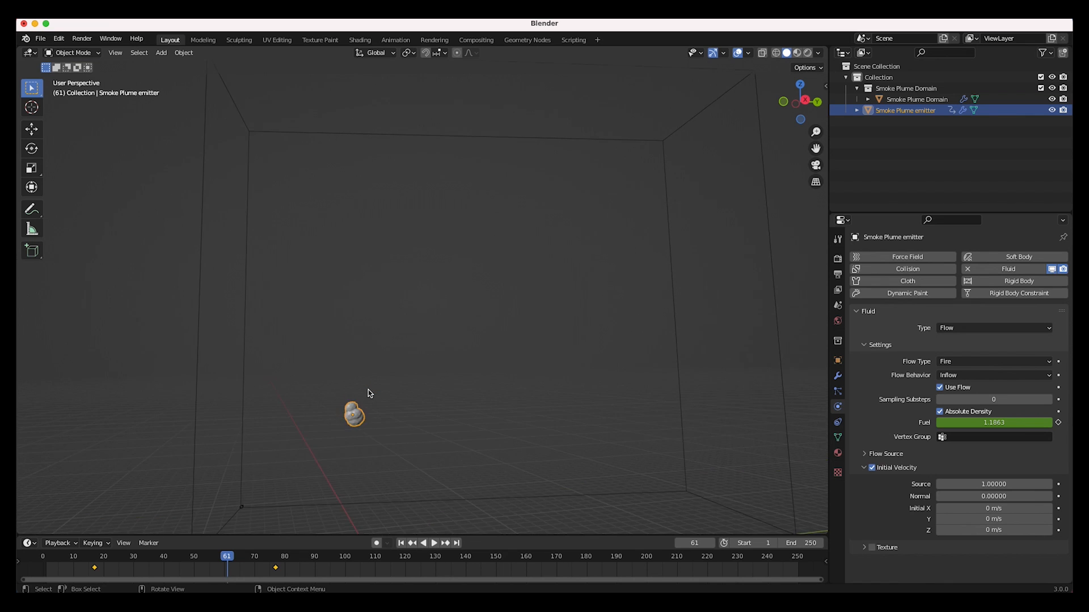
pyautogui.scroll(4, 368, 390)
pyautogui.click(275, 557)
pyautogui.keyDown('shift'); pyautogui.scroll(-5, 386, 381); pyautogui.keyUp('shift')
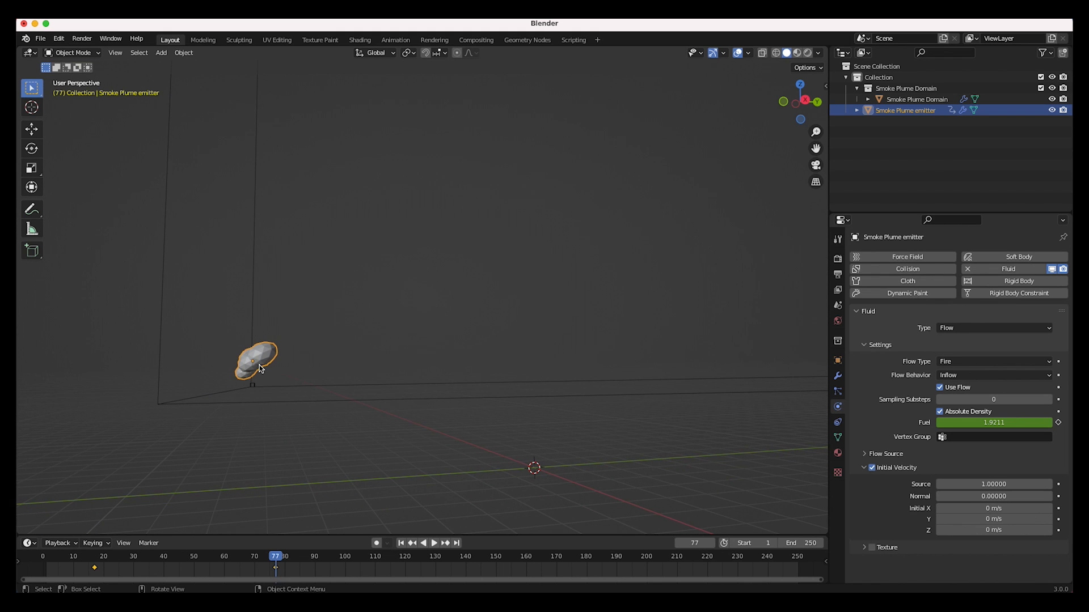
pyautogui.hotkey('shift', 'd')
pyautogui.press('Escape')
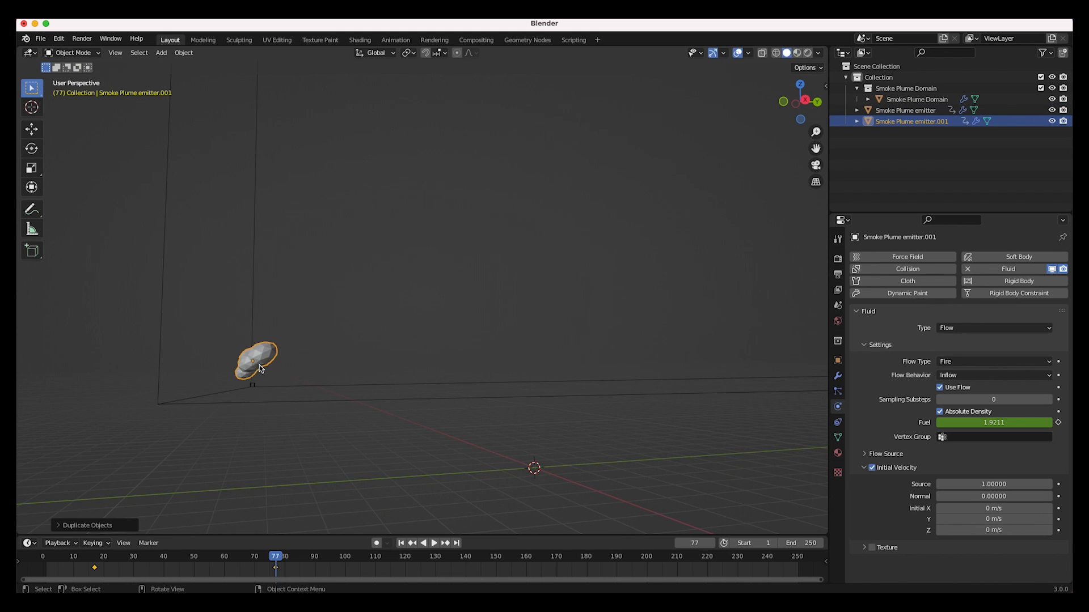
# Move the duplicate emitter above the original at frame 77, scale it down, rotate it and insert a keyframe.
pyautogui.scroll(-2, 303, 420)
pyautogui.press('g')
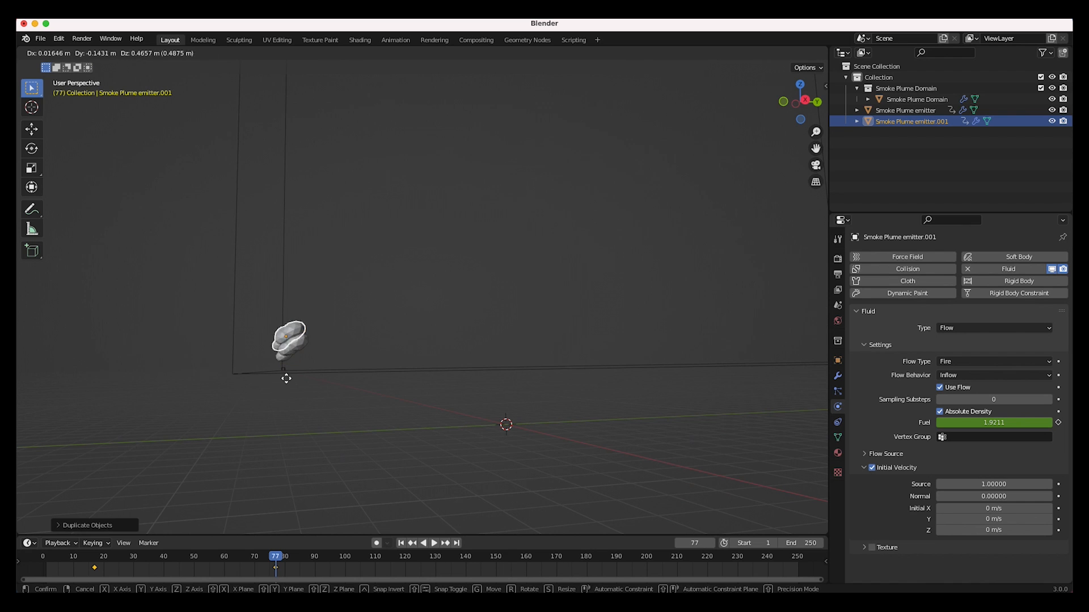
pyautogui.click(283, 363)
pyautogui.press('s')
pyautogui.click(318, 316)
pyautogui.press('g')
pyautogui.click(352, 290)
pyautogui.press('r')
pyautogui.click(284, 400)
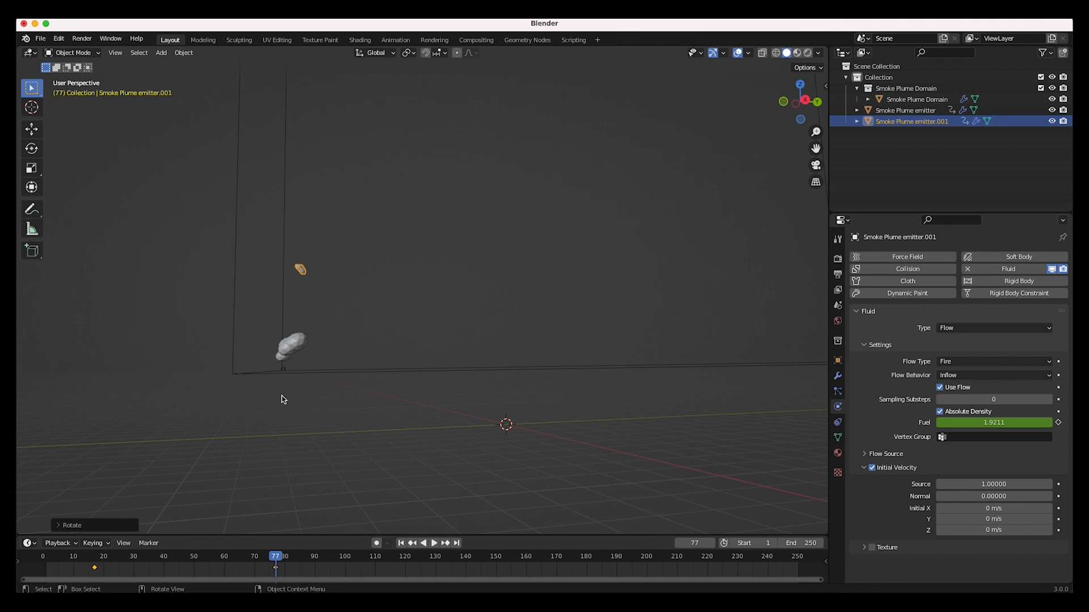
pyautogui.press('i')
pyautogui.click(220, 393)
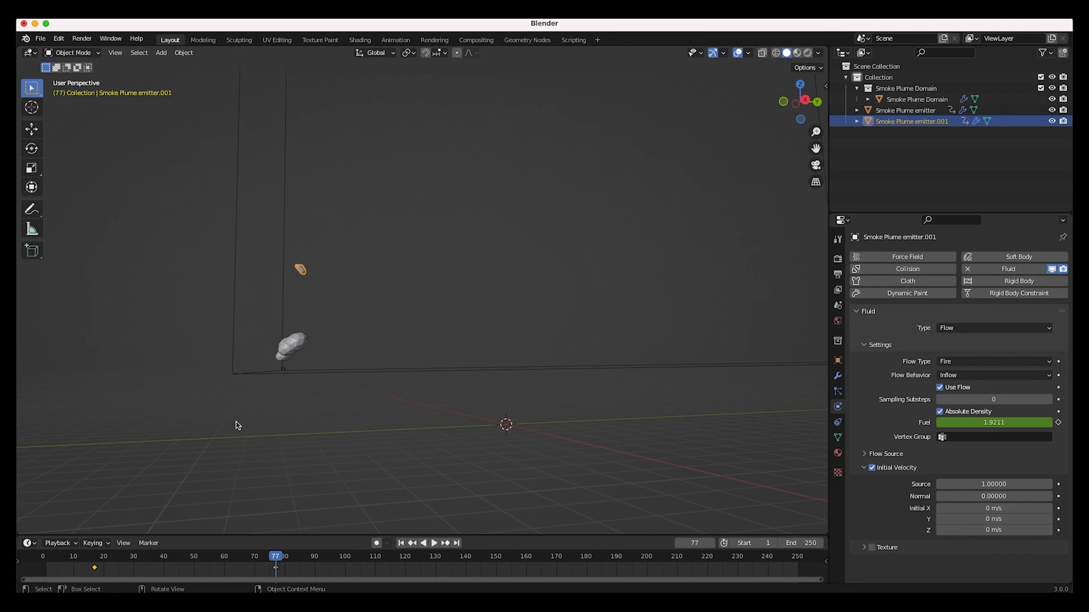
# At frame 17, move the duplicate emitter above the original, scale it down and rotate it.
pyautogui.click(95, 558)
pyautogui.press('space')
pyautogui.press('space')
pyautogui.scroll(-5, 461, 329)
pyautogui.press('g')
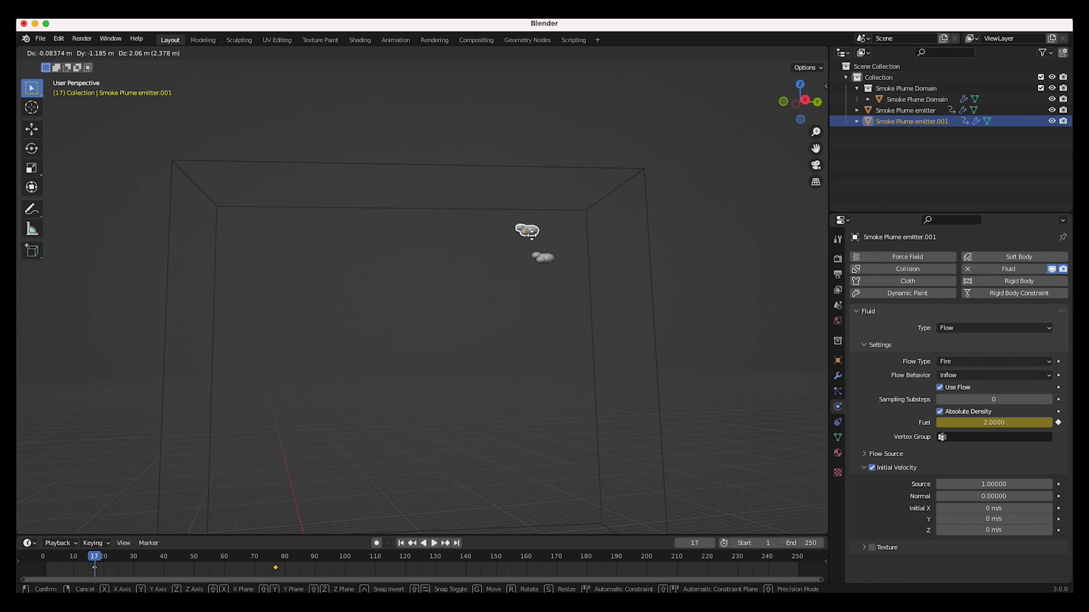
pyautogui.click(516, 233)
pyautogui.press('s')
pyautogui.click(553, 208)
pyautogui.press('r')
pyautogui.click(474, 233)
# Refine the duplicate emitter's position, rotation and scale at frame 17 and insert a keyframe.
pyautogui.press('g')
pyautogui.click(502, 214)
pyautogui.press('r')
pyautogui.click(581, 174)
pyautogui.press('s')
pyautogui.click(566, 187)
pyautogui.keyDown('shift'); pyautogui.scroll(-3, 583, 284); pyautogui.keyUp('shift')
pyautogui.press('i')
pyautogui.click(583, 285)
pyautogui.keyDown('shift'); pyautogui.scroll(-5, 474, 373); pyautogui.keyUp('shift')
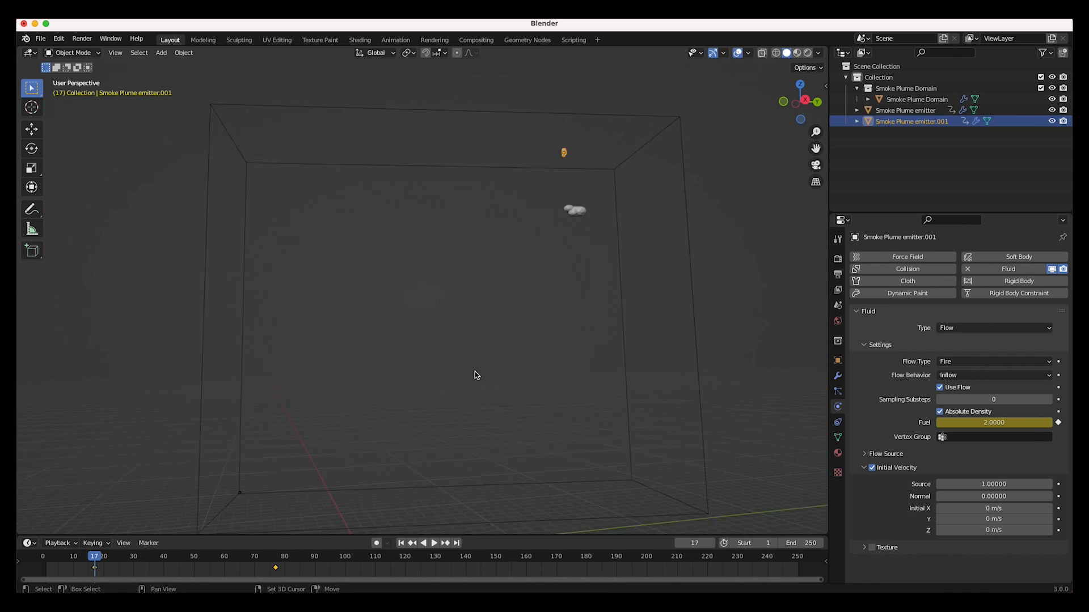
# Scrub the timeline to check how both emitters move through the domain.
pyautogui.moveTo(91, 556); pyautogui.dragTo(64, 561)
pyautogui.keyDown('shift'); pyautogui.scroll(4, 488, 312); pyautogui.keyUp('shift')
pyautogui.keyDown('shift'); pyautogui.scroll(-5, 489, 311); pyautogui.keyUp('shift')
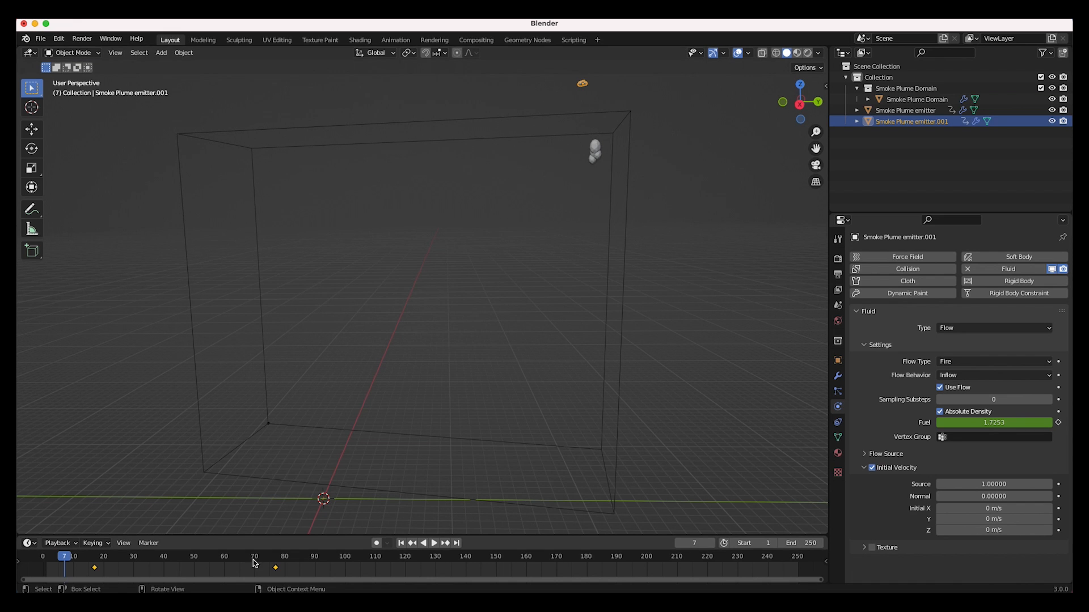
pyautogui.moveTo(101, 560); pyautogui.dragTo(178, 574)
pyautogui.moveTo(417, 308); pyautogui.dragTo(420, 297, button='middle')
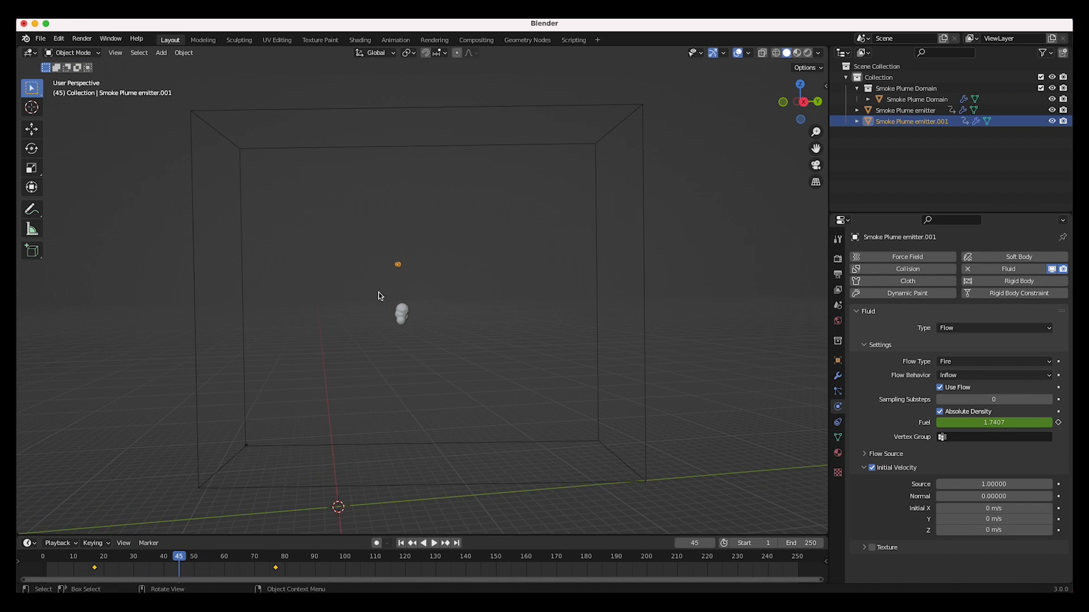
# Duplicate the small emitter at frame 17, place the copy nearby and insert a keyframe.
pyautogui.click(412, 544)
pyautogui.hotkey('shift', 'd')
pyautogui.click(595, 175)
pyautogui.press('i')
pyautogui.click(620, 137)
# Move and rotate the second small emitter beside the original at frame 77 and insert a keyframe.
pyautogui.click(445, 543)
pyautogui.press('g')
pyautogui.press('r')
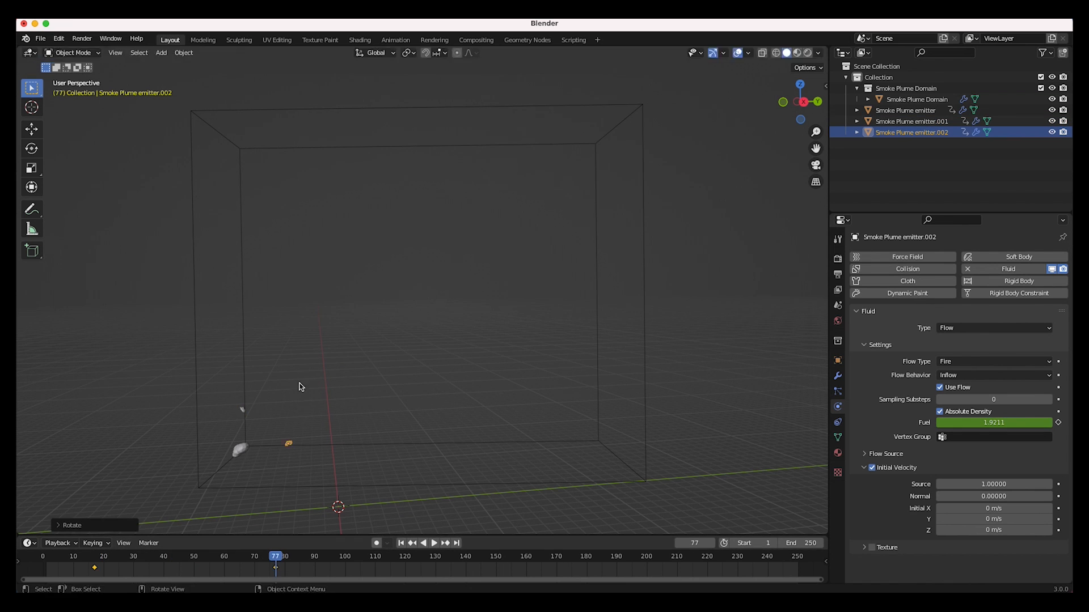
pyautogui.press('i')
pyautogui.click(310, 468)
# Create a third small emitter by duplication, offset it at frame 17 and insert a keyframe.
pyautogui.hotkey('shift', 'd')
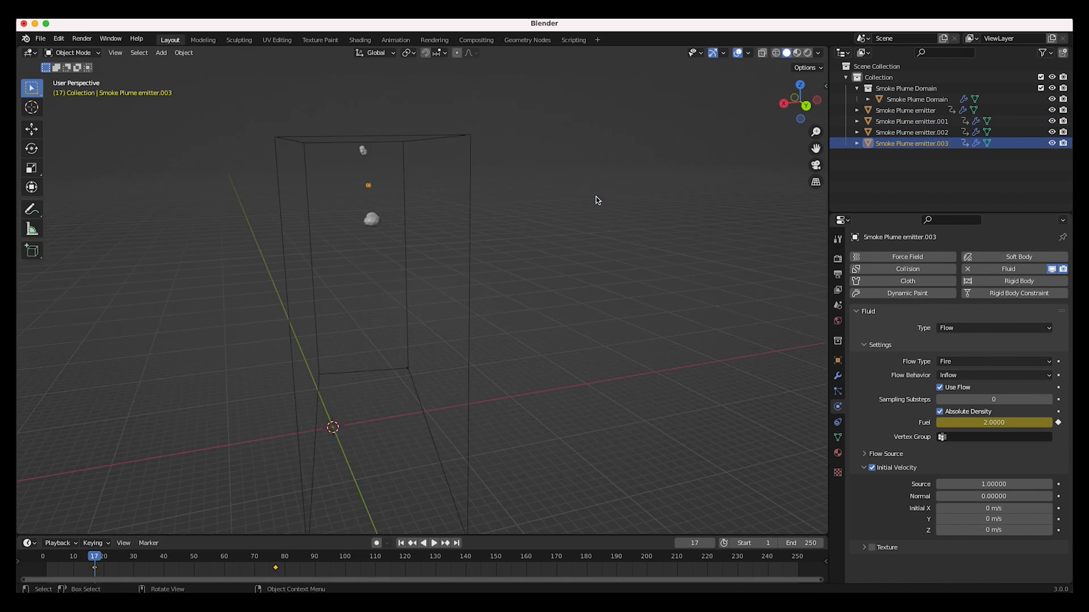
pyautogui.press('g')
pyautogui.click(493, 202)
pyautogui.press('i')
# Reposition the third small emitter above the second one at frame 77.
pyautogui.click(274, 559)
pyautogui.press('g')
pyautogui.click(353, 430)
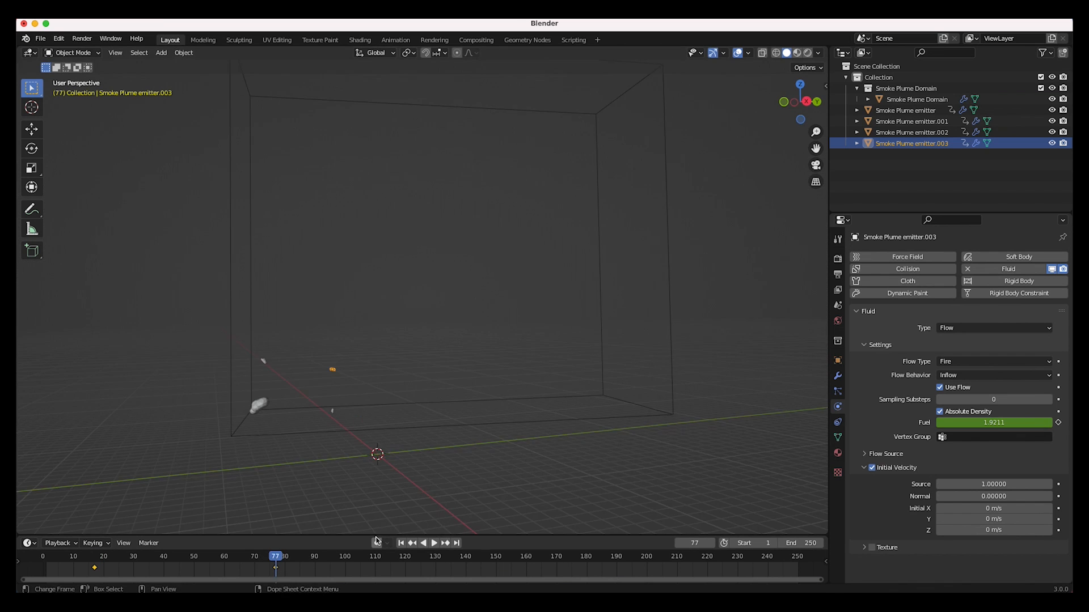
# Play the animation, return to frame 1 and inspect the four emitters around the domain.
pyautogui.press('space')
pyautogui.keyDown('shift'); pyautogui.hscroll(-3, 466, 249); pyautogui.keyUp('shift')
pyautogui.keyDown('shift'); pyautogui.hscroll(-4, 588, 212); pyautogui.keyUp('shift')
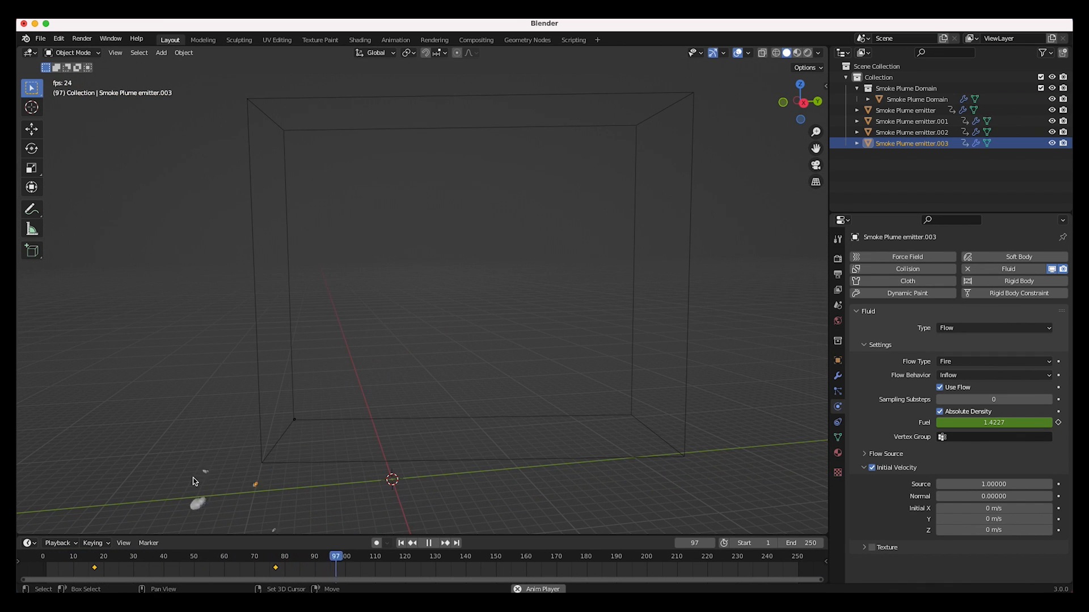
pyautogui.press('space')
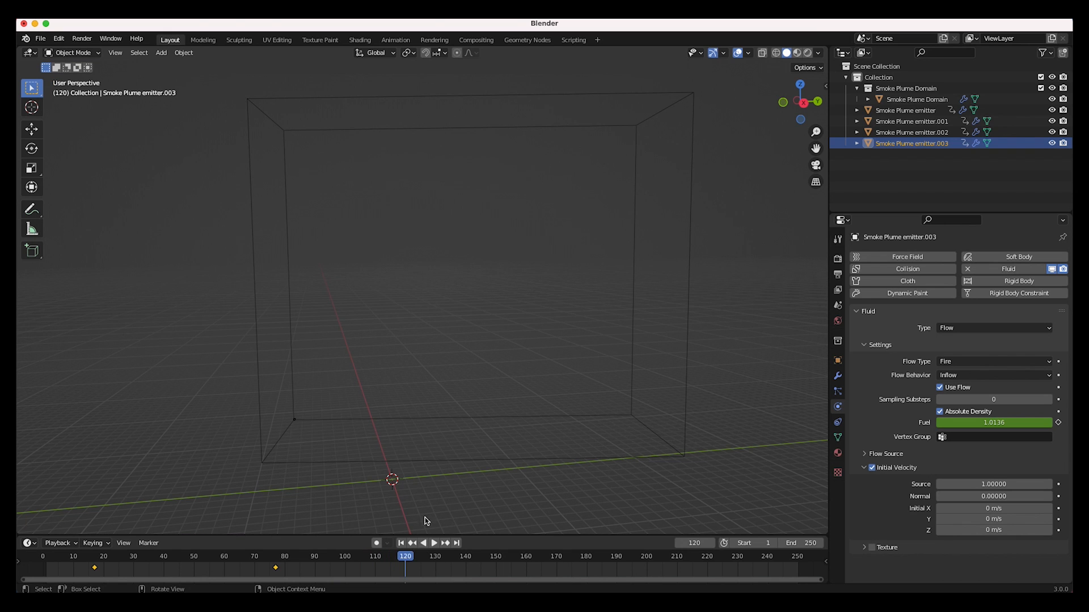
pyautogui.click(401, 543)
pyautogui.keyDown('shift'); pyautogui.scroll(5, 578, 175); pyautogui.keyUp('shift')
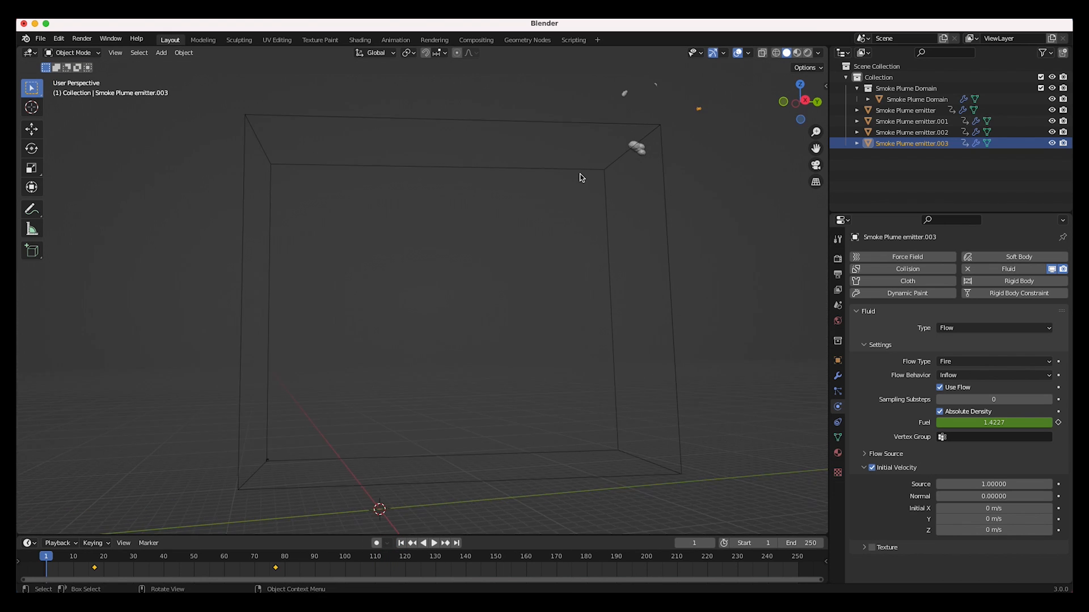
pyautogui.keyDown('shift'); pyautogui.hscroll(-3, 579, 178); pyautogui.keyUp('shift')
pyautogui.scroll(4, 579, 178)
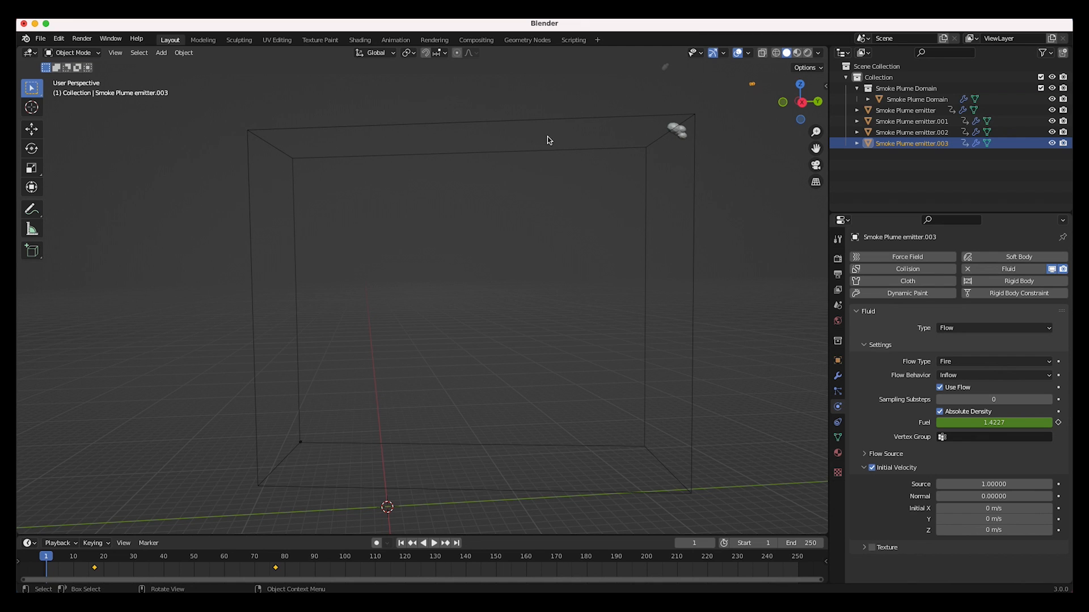
# Try a viewport render of the animation and scrub through the timeline to check how long the emitters stay within the domain.
pyautogui.click(115, 52)
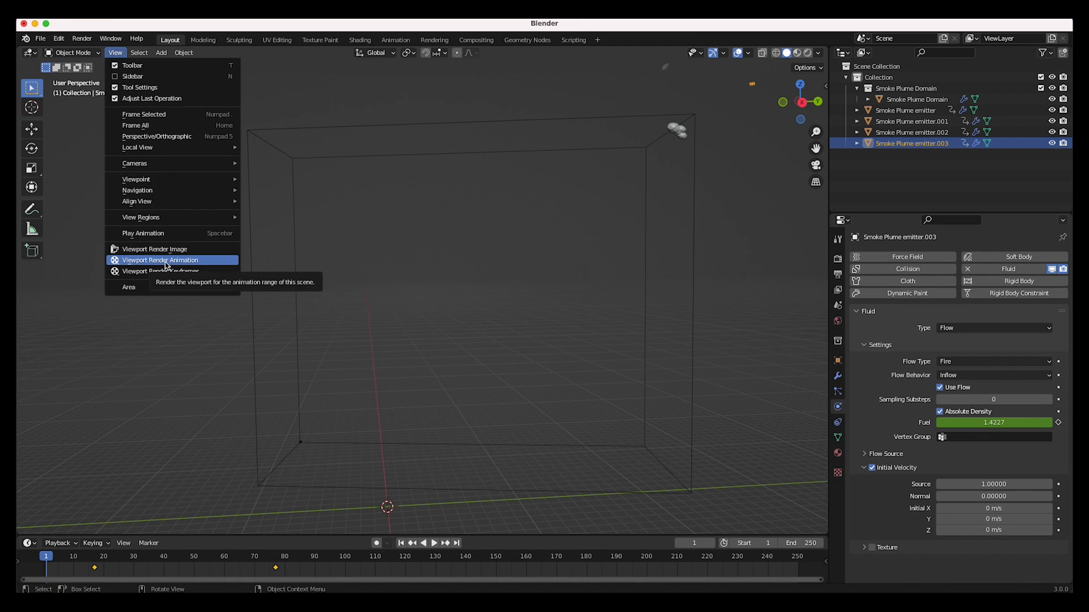
pyautogui.click(165, 265)
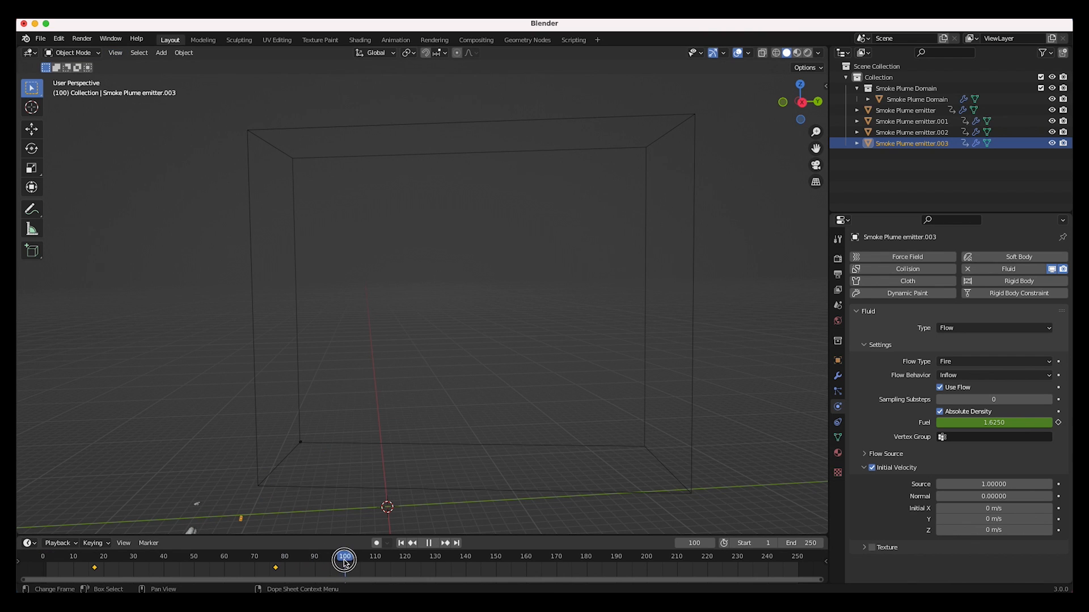
pyautogui.click(345, 561)
pyautogui.moveTo(373, 563); pyautogui.dragTo(404, 564)
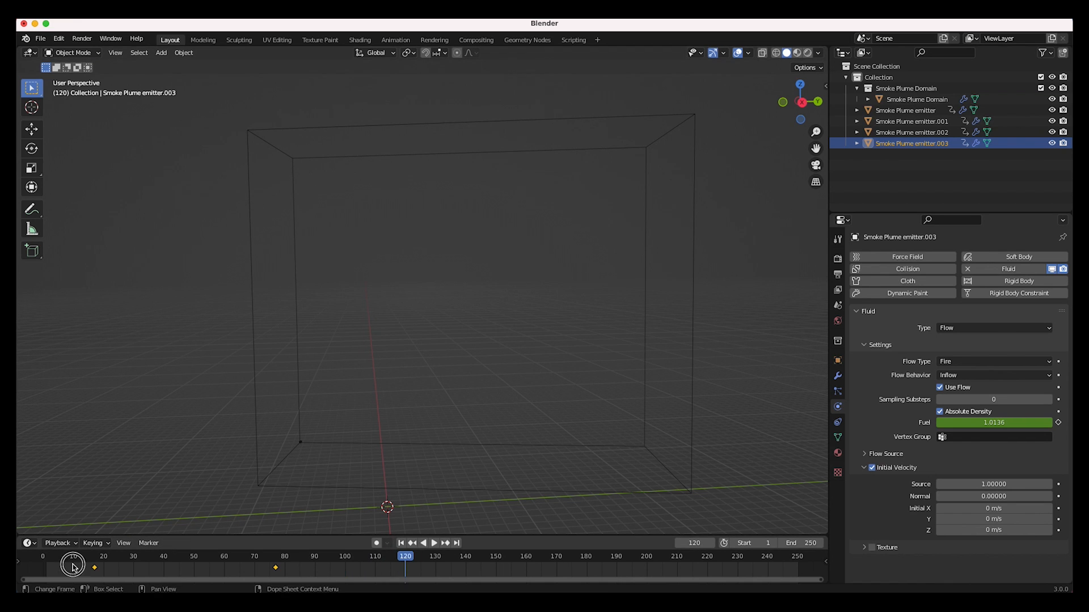
pyautogui.click(95, 561)
pyautogui.moveTo(97, 563); pyautogui.dragTo(93, 564)
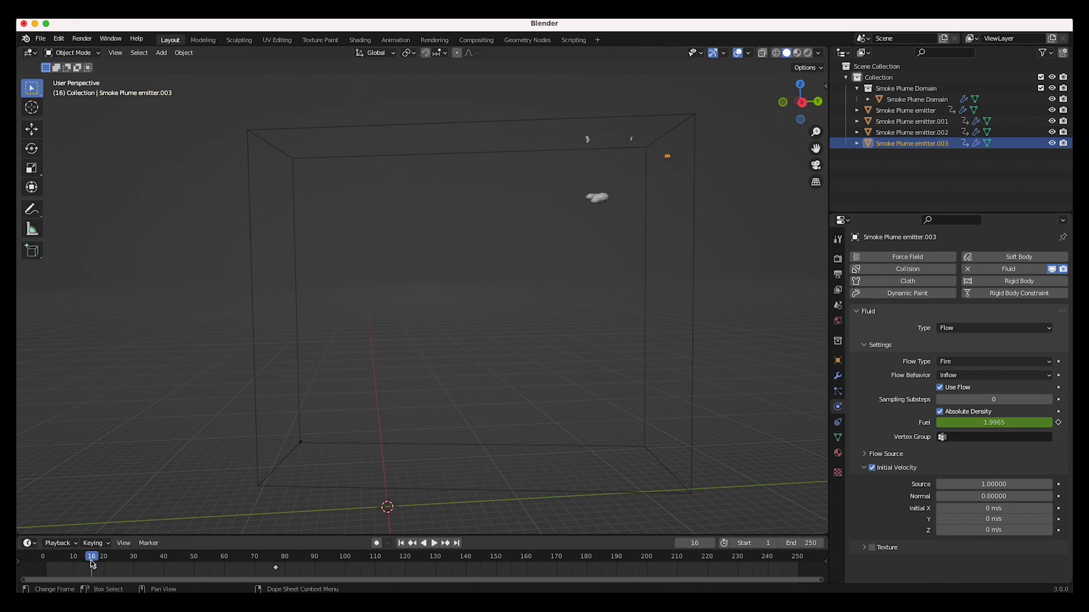
# Set the animation's end frame to 130 and return to frame 1.
pyautogui.click(798, 542)
pyautogui.write('130')
pyautogui.press('Return')
pyautogui.click(400, 543)
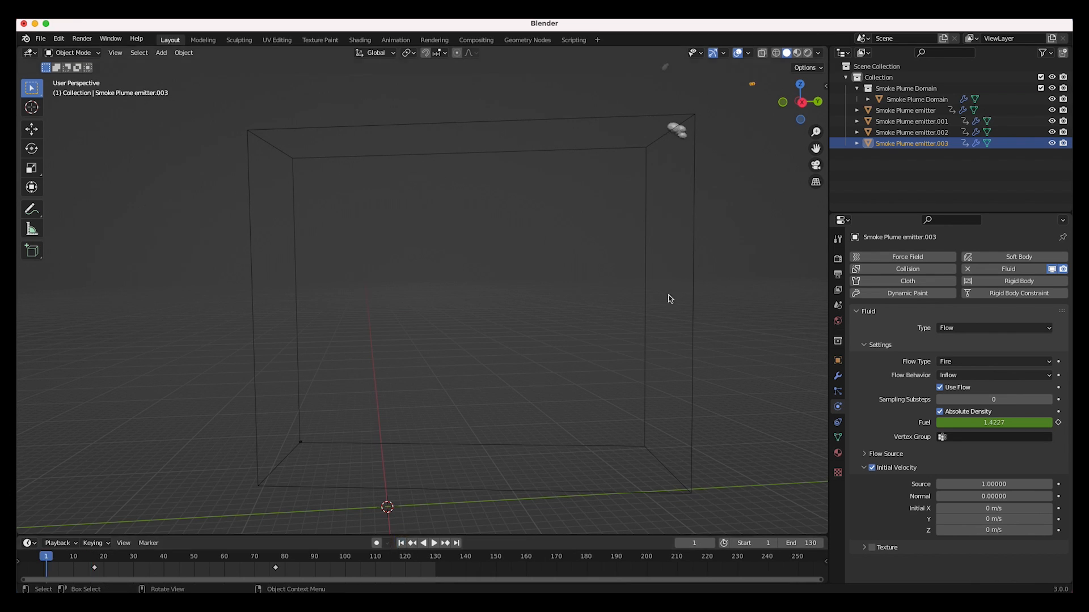
# Start saving the project under a new name and create a folder called Meteor tutorial inside the Meteor project folder.
pyautogui.scroll(2, 450, 336)
pyautogui.click(40, 38)
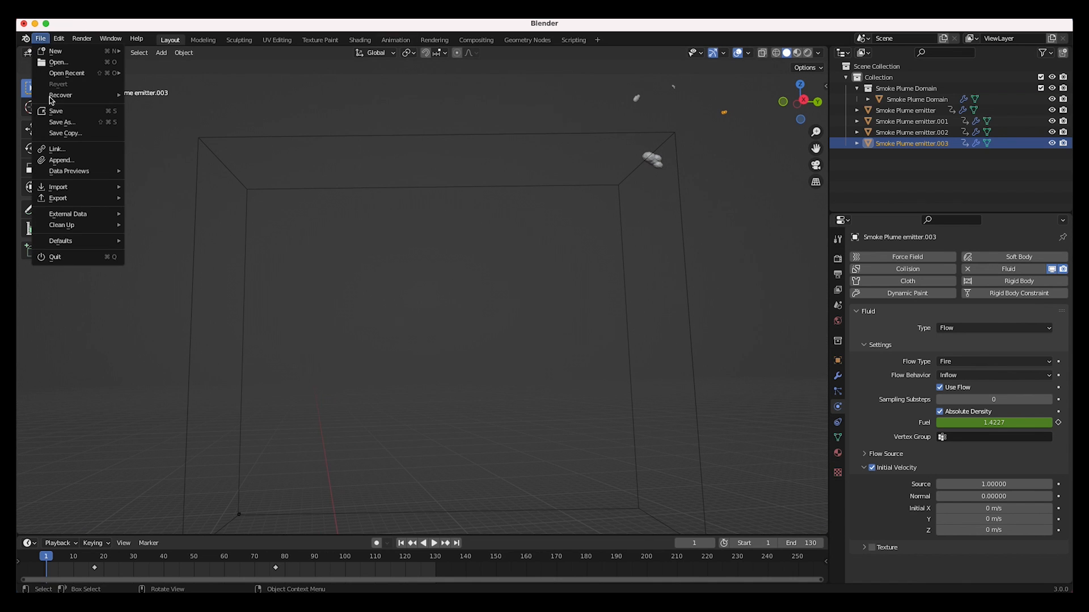
pyautogui.click(64, 122)
pyautogui.click(488, 306)
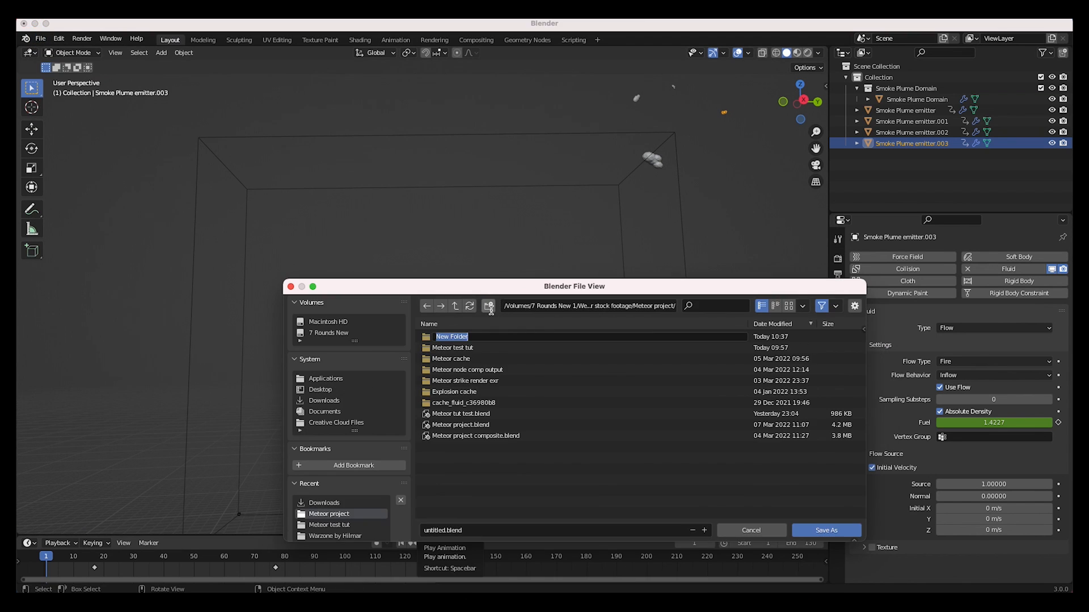
pyautogui.write('Meteor tutorial')
pyautogui.press('Return')
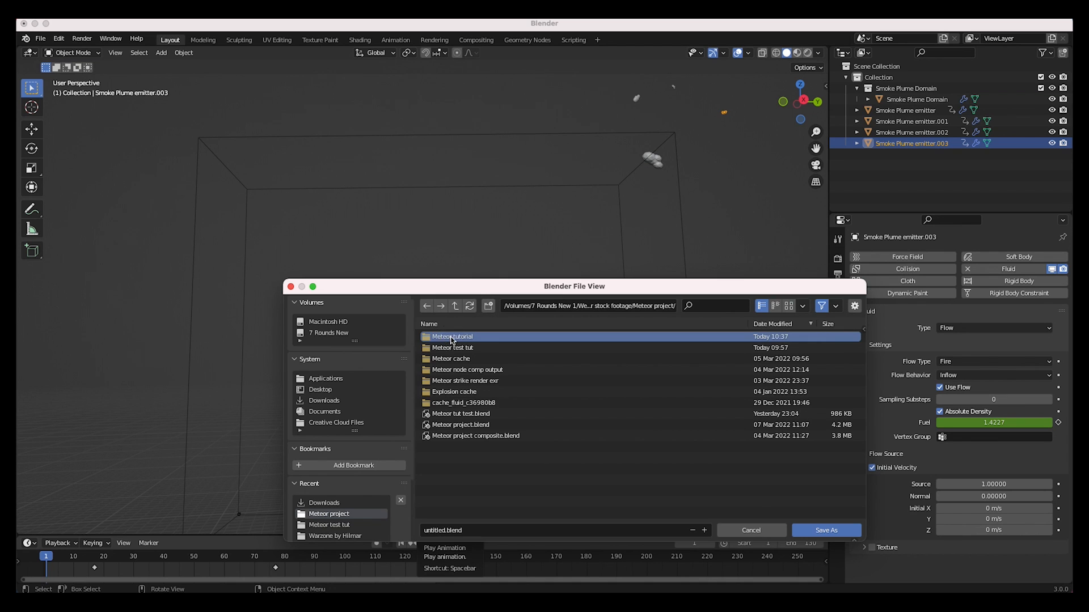
# Save the project as Meteor tutorial.blend inside the Meteor tutorial folder.
pyautogui.doubleClick(451, 337)
pyautogui.click(452, 531)
pyautogui.write('Meteor tutorial')
pyautogui.click(826, 530)
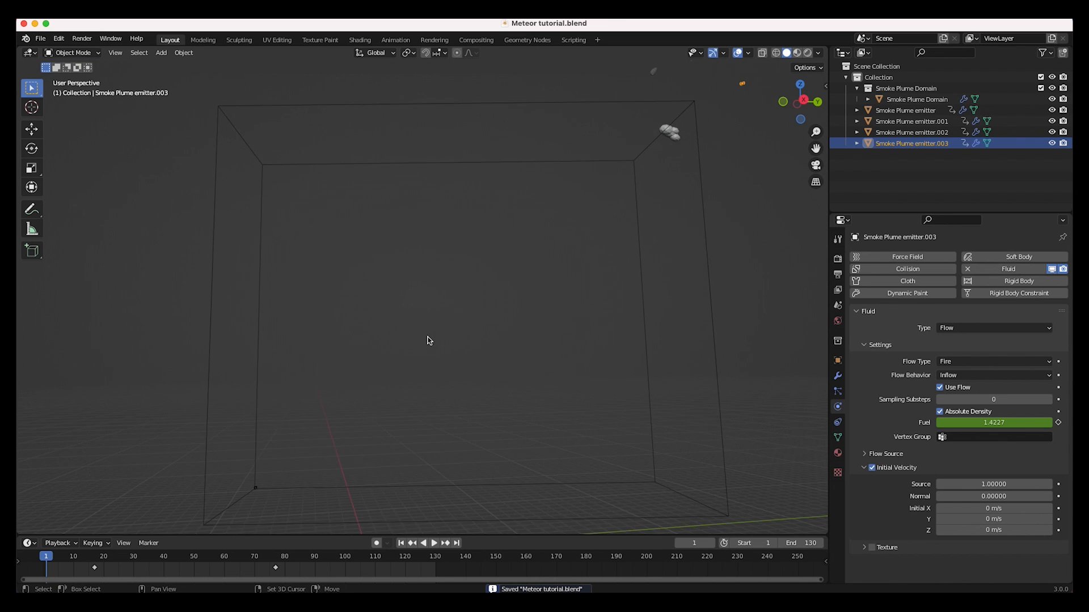
# Frame the whole domain, render a viewport preview of the animation and play the rendered preview back.
pyautogui.scroll(-5, 428, 337)
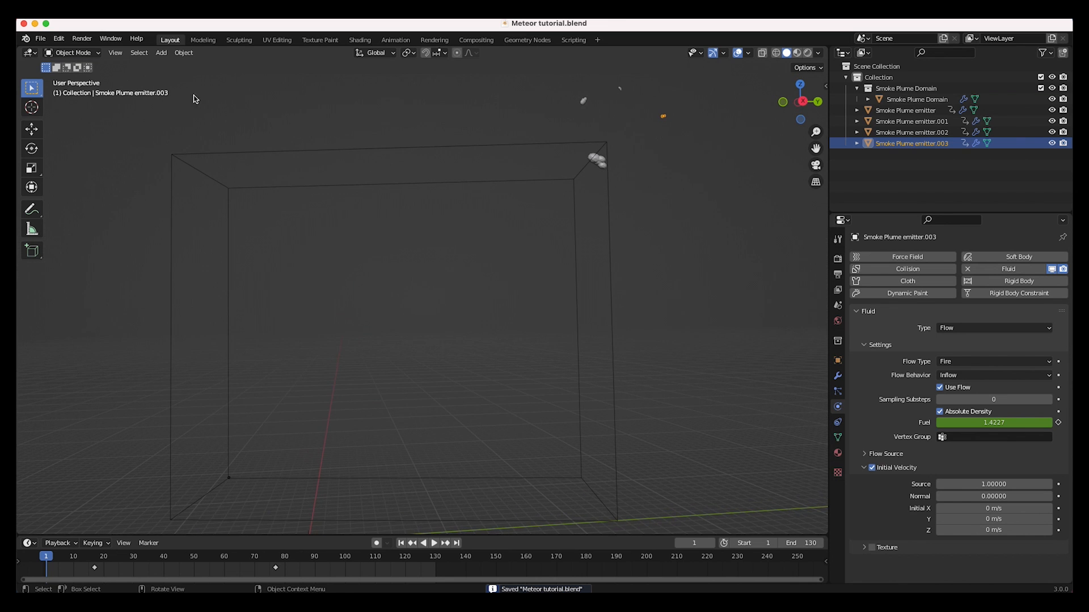
pyautogui.click(114, 52)
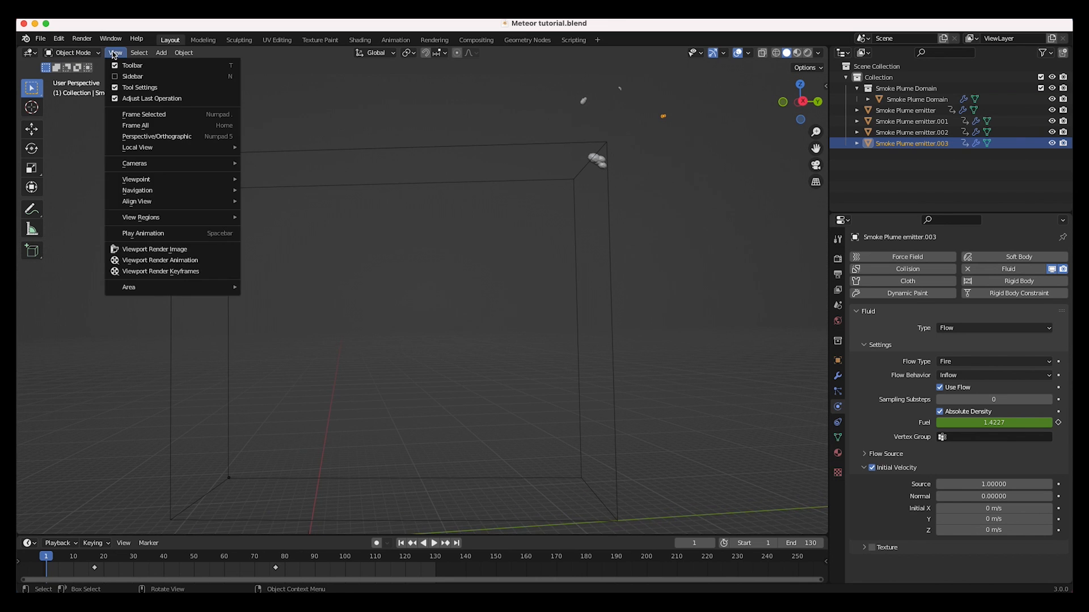
pyautogui.click(153, 261)
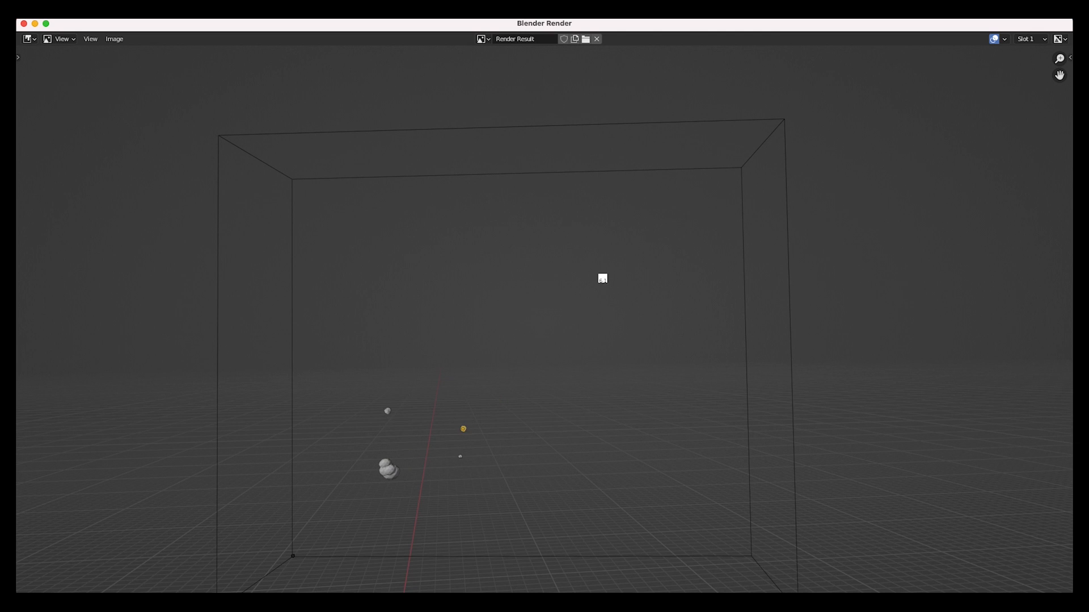
pyautogui.press('Escape')
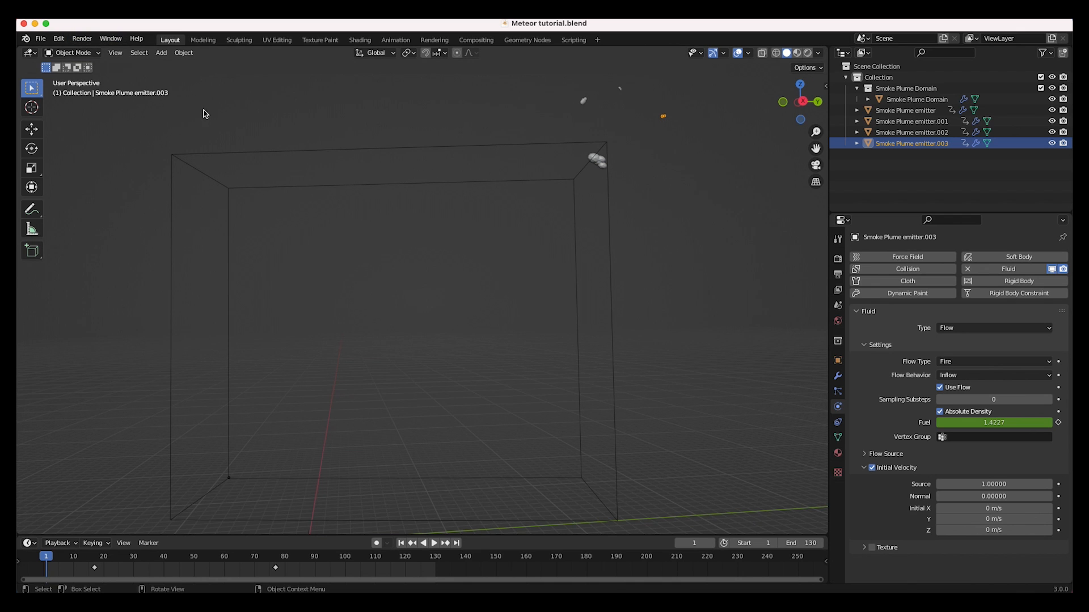
pyautogui.click(82, 38)
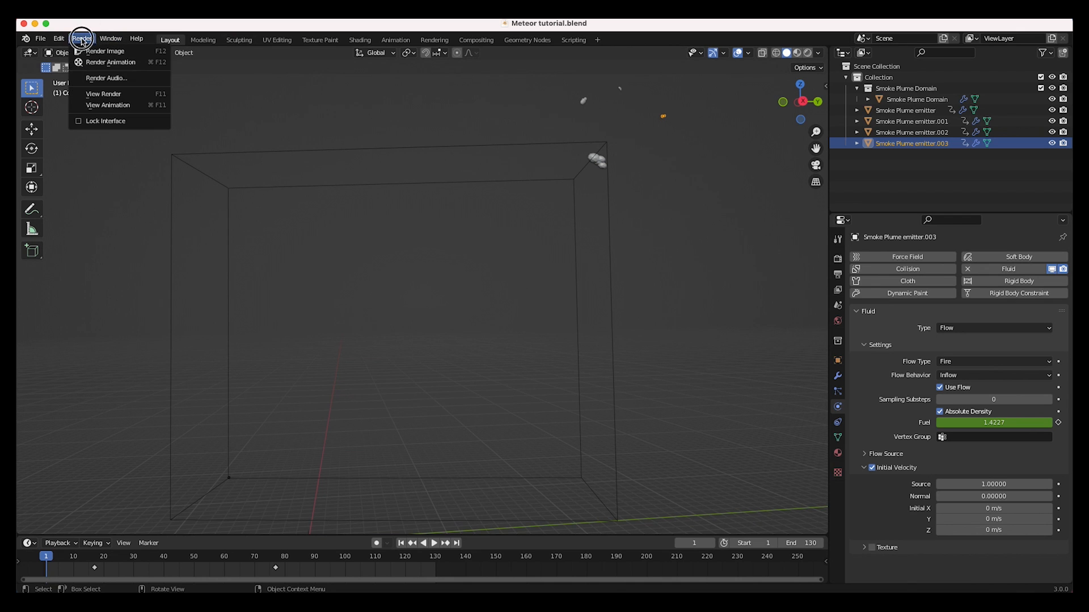
pyautogui.click(117, 108)
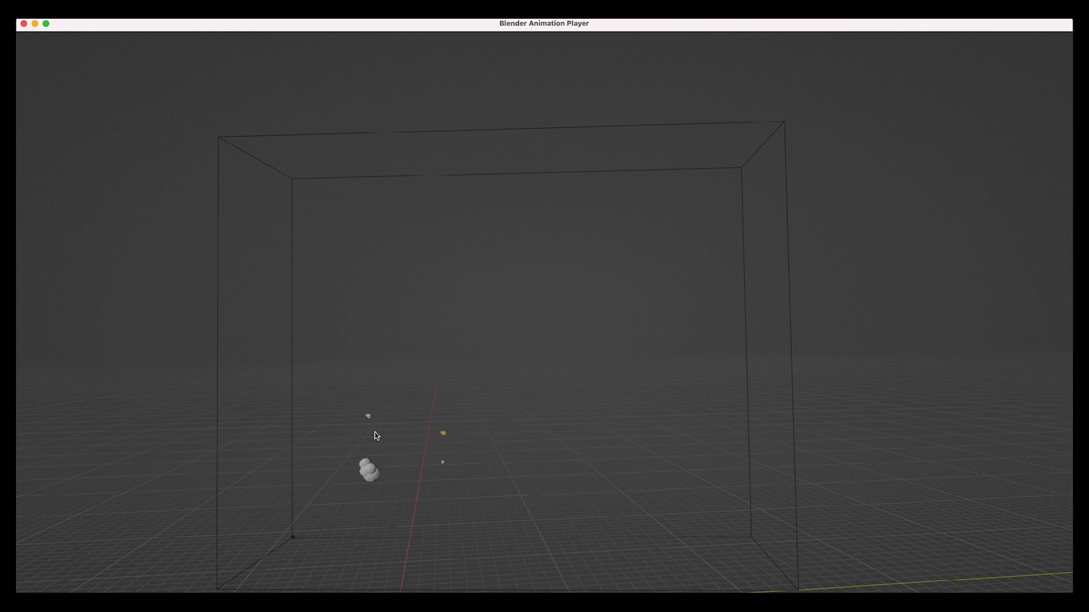
pyautogui.press('Escape')
# Select all four emitters and move their keyframes at frame 77 to frame 60.
pyautogui.press('space')
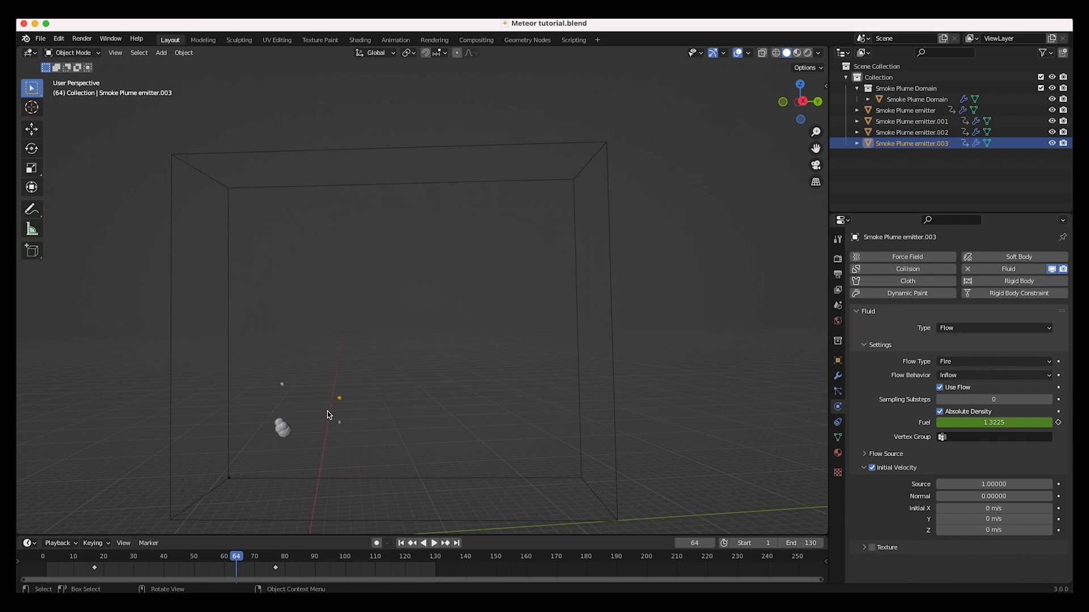
pyautogui.moveTo(374, 365); pyautogui.dragTo(254, 448)
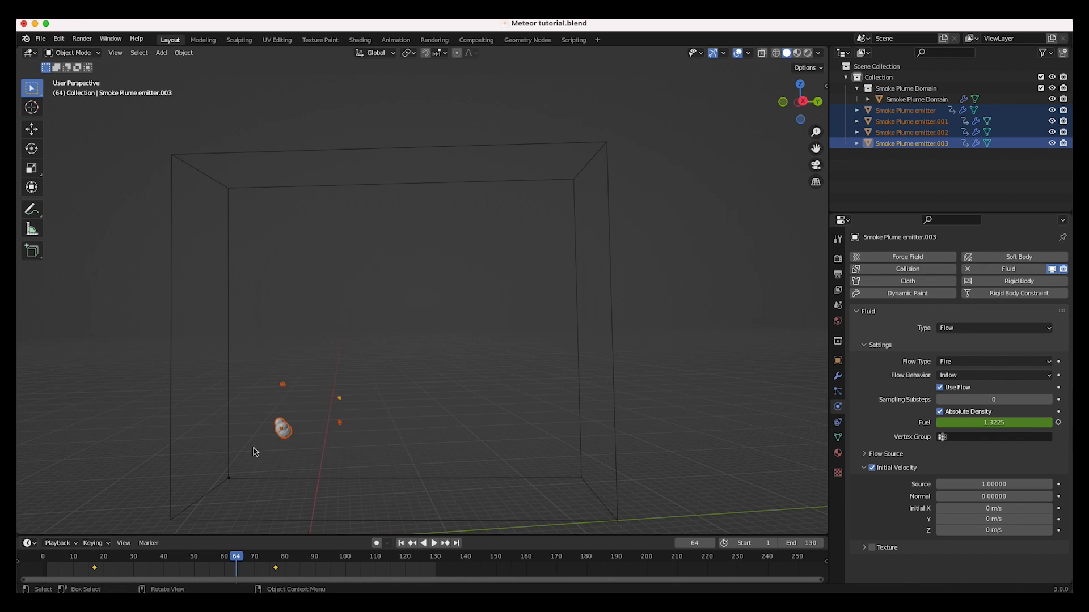
pyautogui.click(275, 558)
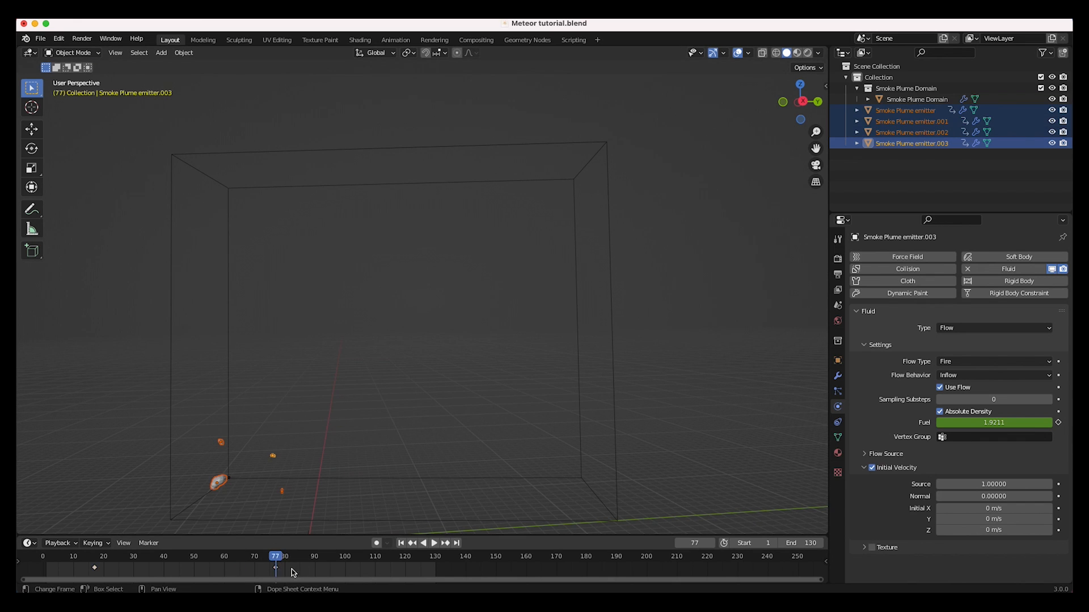
pyautogui.press('g')
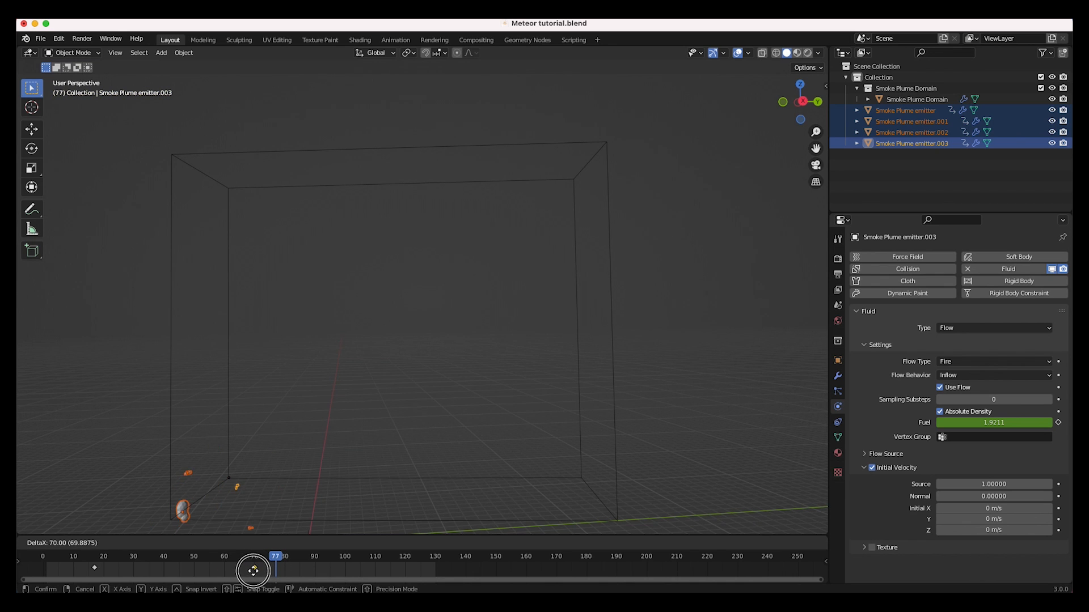
pyautogui.click(231, 574)
# Play the animation from frame 1 and inspect the domain and emitters from several angles.
pyautogui.click(401, 544)
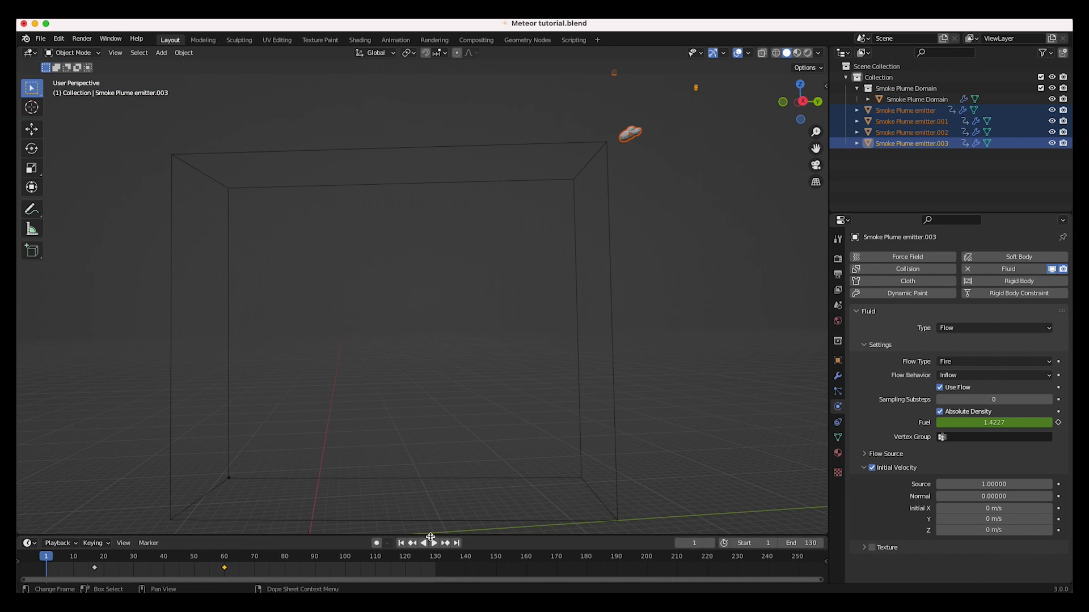
pyautogui.click(434, 543)
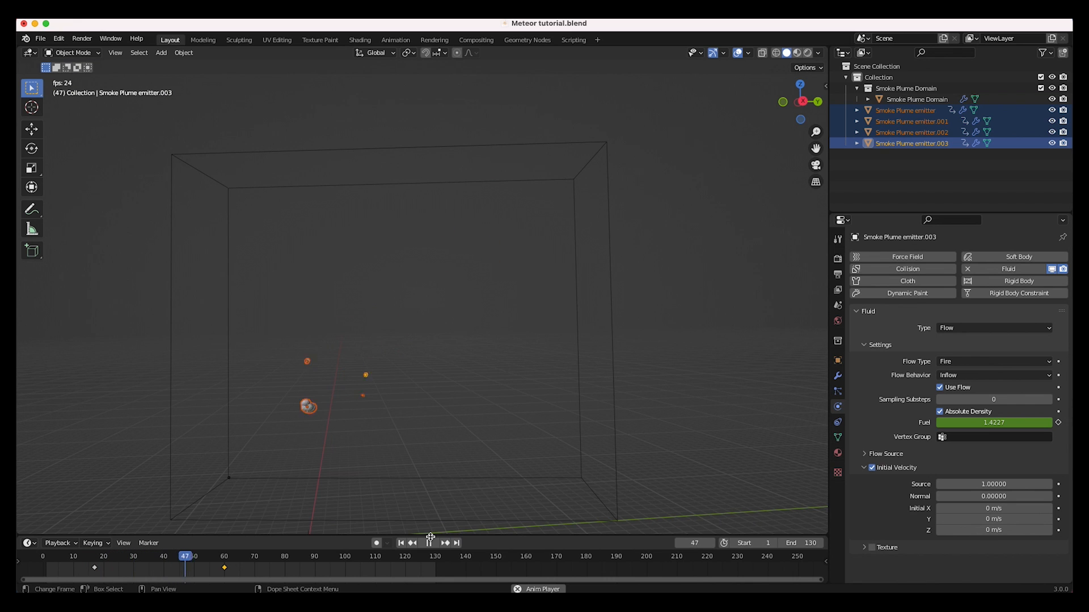
pyautogui.click(431, 543)
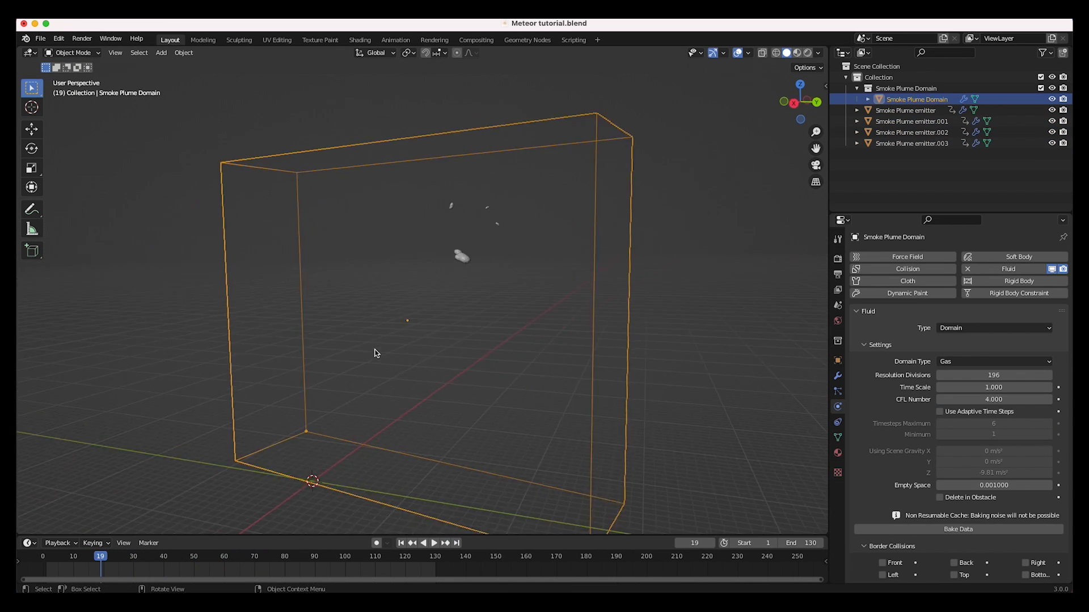
pyautogui.moveTo(374, 353); pyautogui.dragTo(557, 230, button='middle')
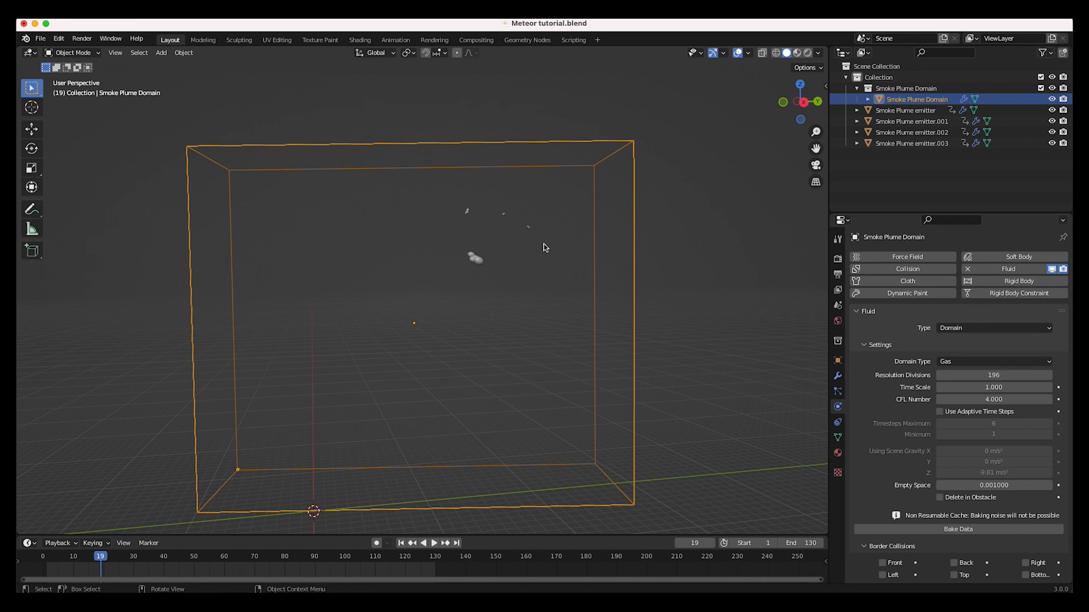
pyautogui.click(478, 260)
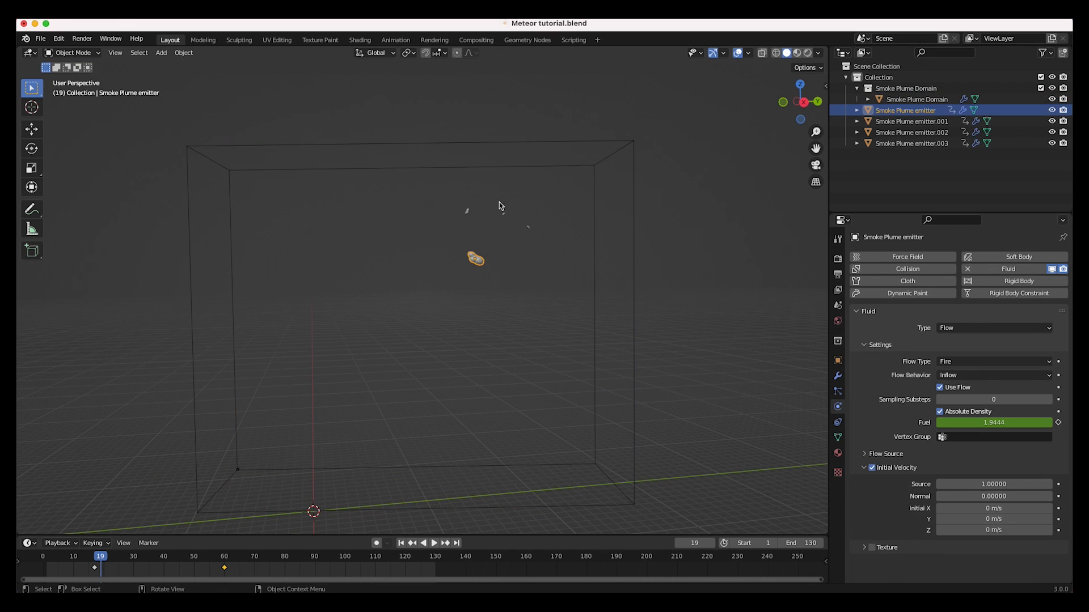
pyautogui.click(528, 228)
pyautogui.click(391, 299)
pyautogui.scroll(2, 390, 299)
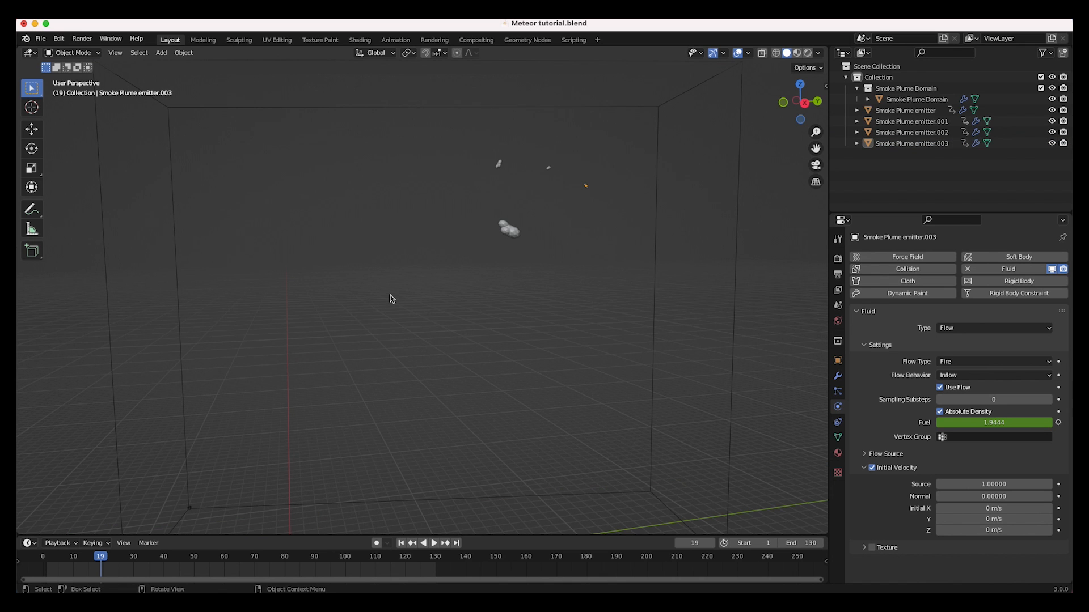
pyautogui.scroll(-1, 503, 245)
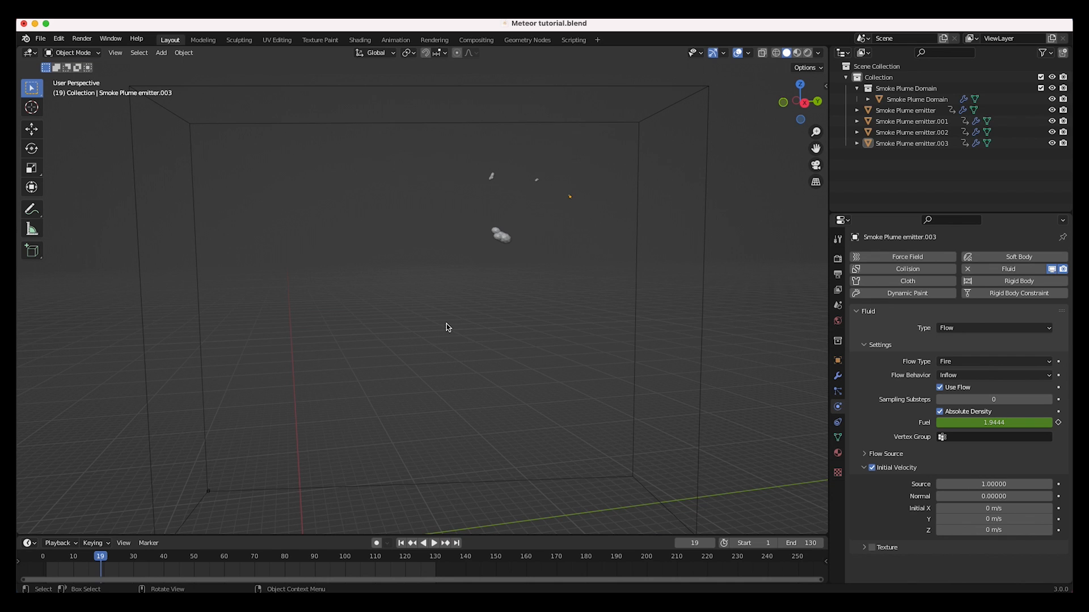
# Add a Turbulence force field and place it outside the domain, beside the side where the emitters finish their flight.
pyautogui.hotkey('shift', 'a')
pyautogui.moveTo(252, 530)
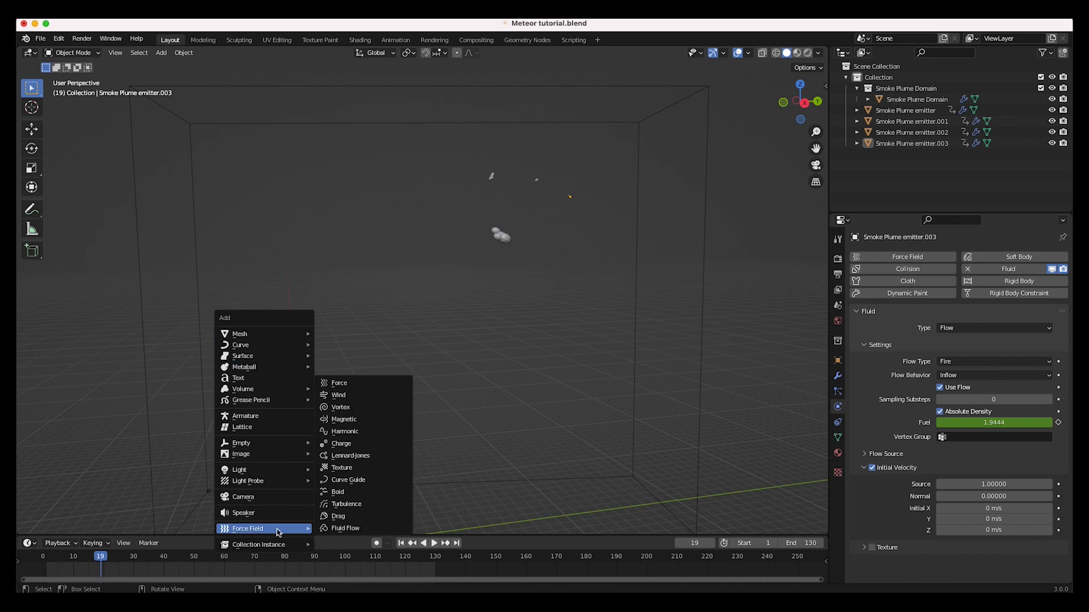
pyautogui.click(346, 504)
pyautogui.scroll(-3, 447, 369)
pyautogui.press('g')
pyautogui.click(278, 323)
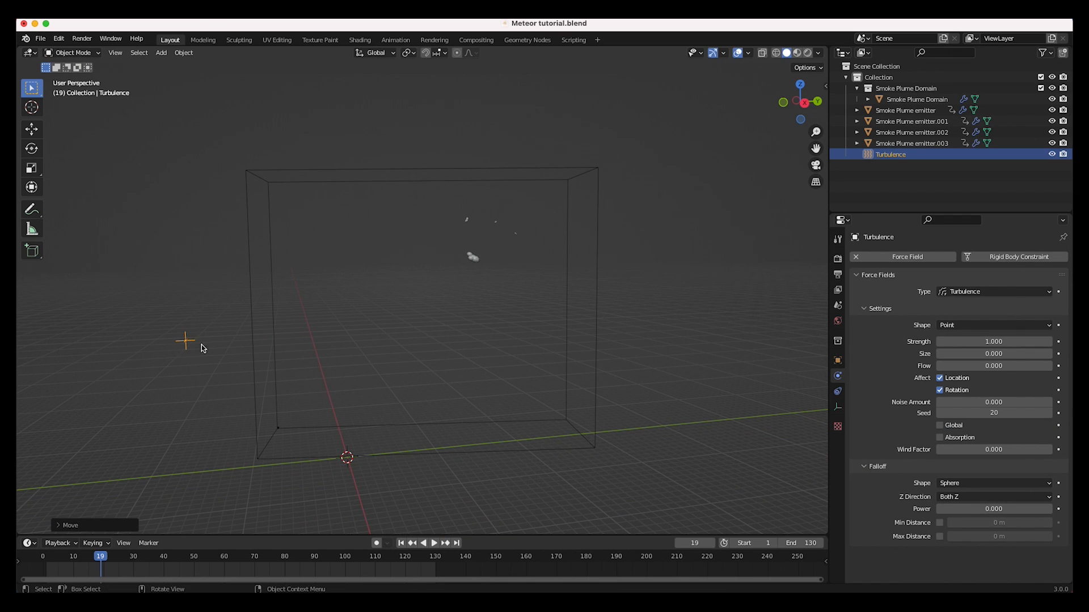
# Set the turbulence force field's strength to 5 and its size to 2.
pyautogui.doubleClick(969, 342)
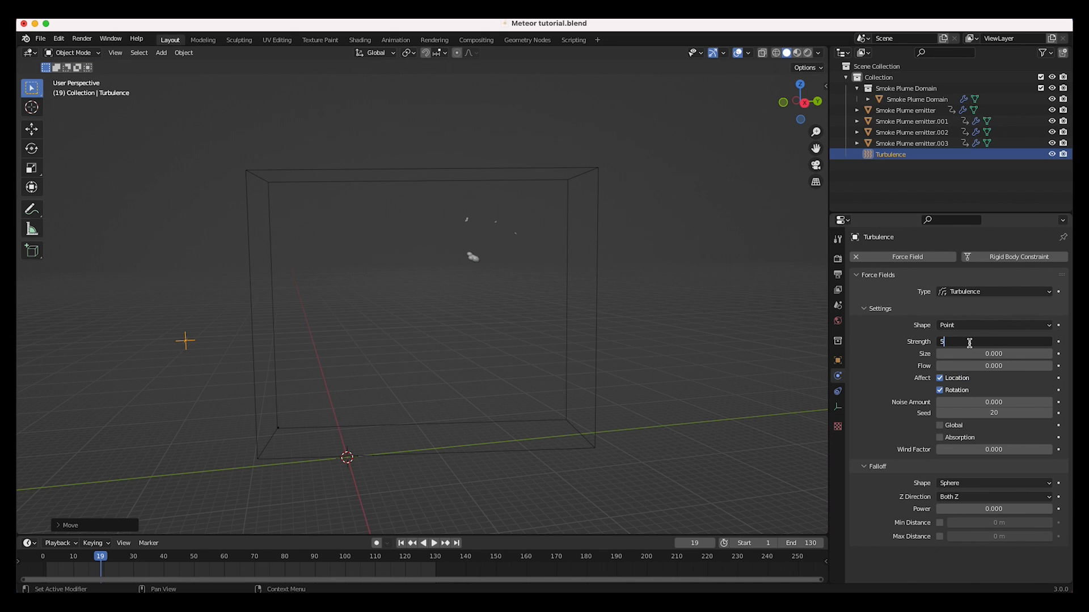
pyautogui.press('Return')
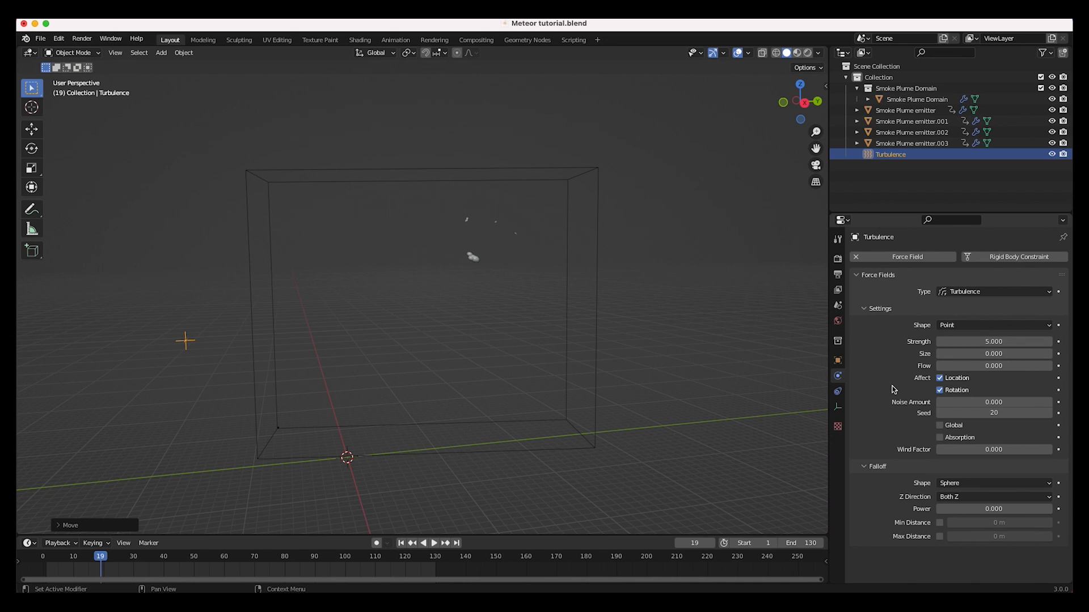
pyautogui.doubleClick(993, 355)
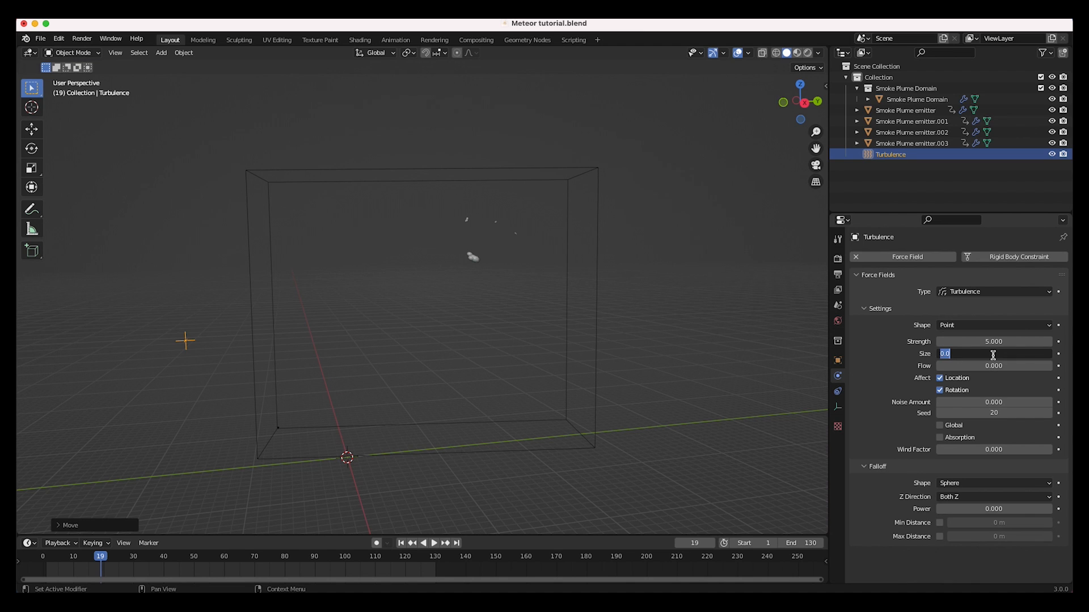
pyautogui.write('2')
pyautogui.press('Return')
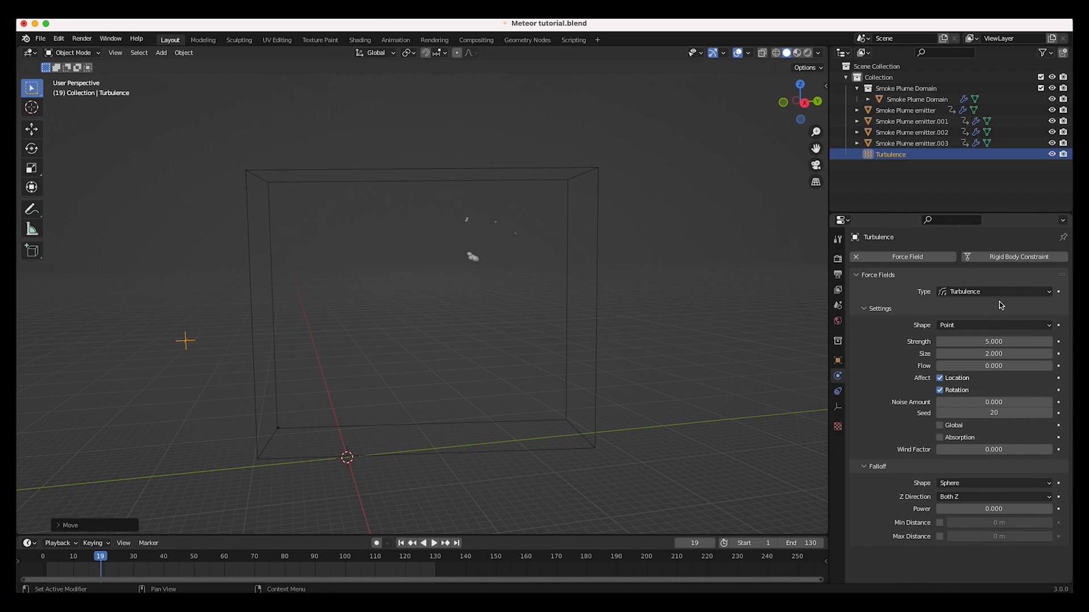
pyautogui.keyDown('shift'); pyautogui.hscroll(-5, 343, 408); pyautogui.keyUp('shift')
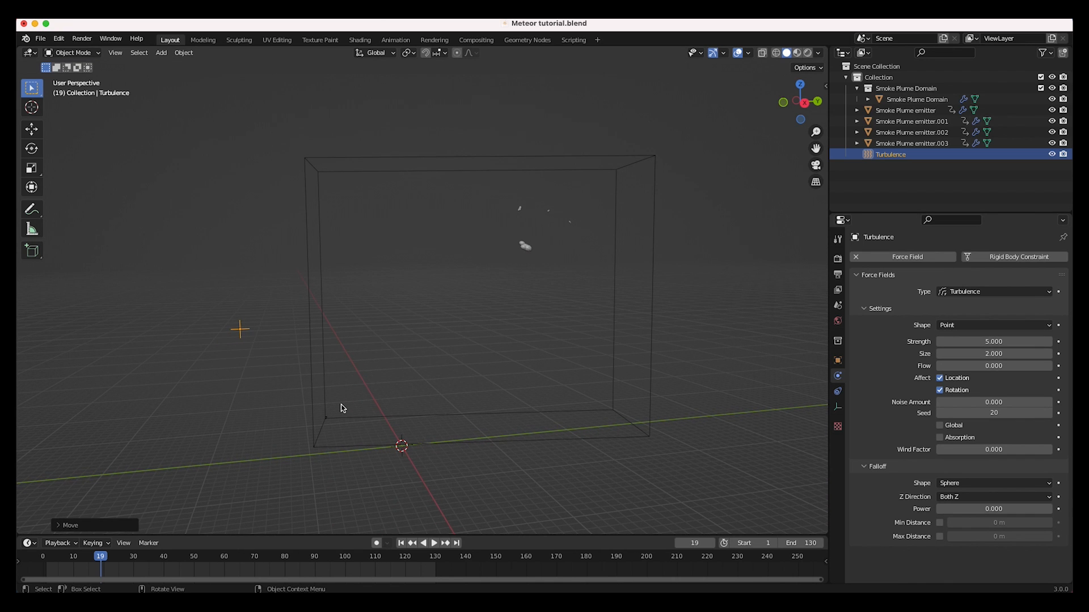
pyautogui.press('g')
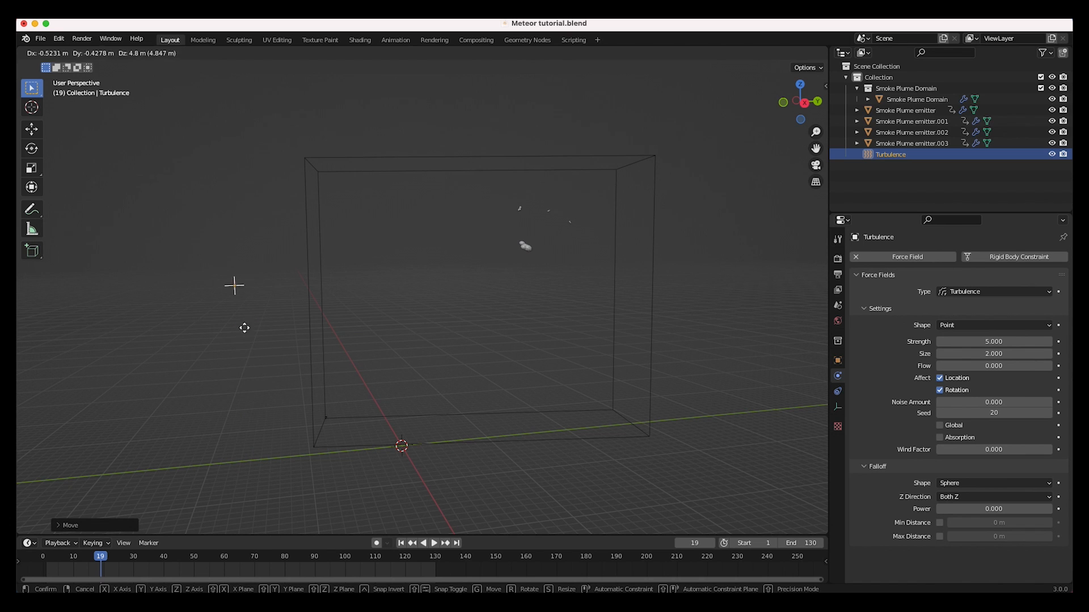
pyautogui.click(260, 319)
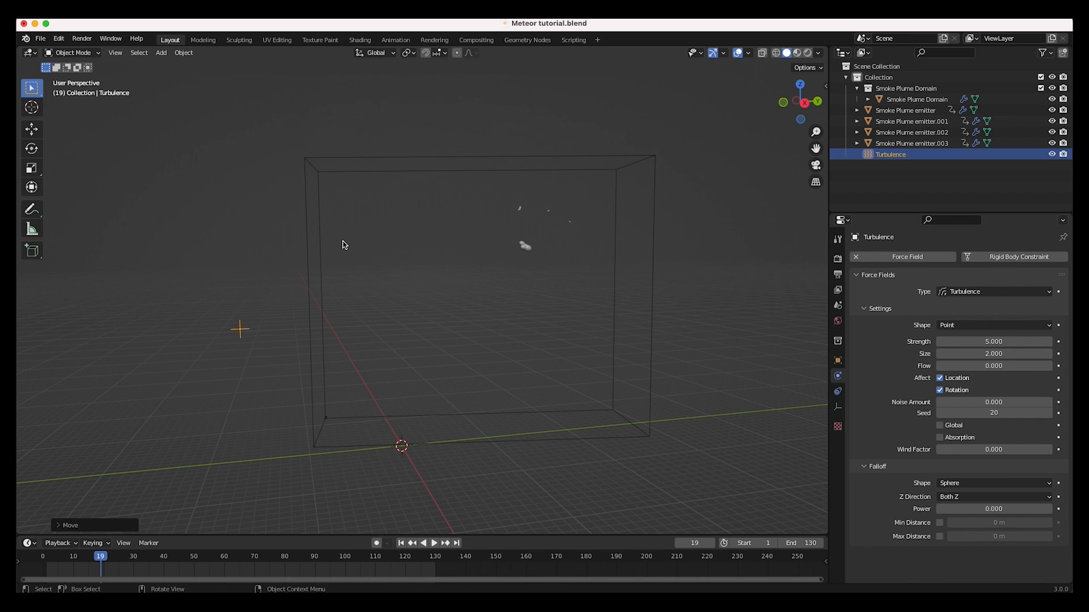
# At frame 1, lower the turbulence field beside the domain's base and insert a Location, Rotation & Scale keyframe.
pyautogui.click(400, 543)
pyautogui.press('g')
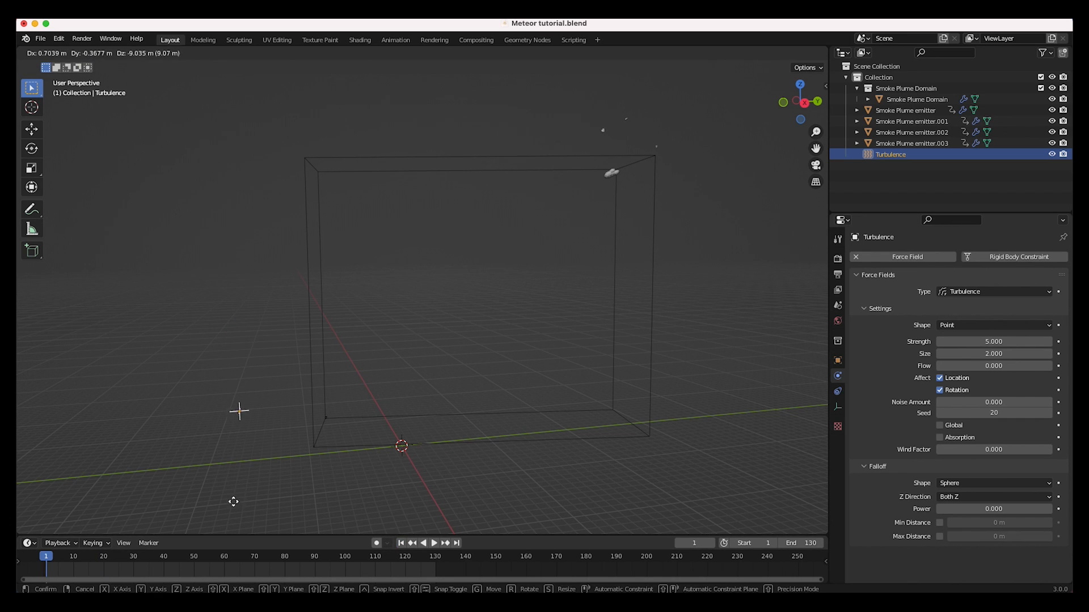
pyautogui.click(237, 511)
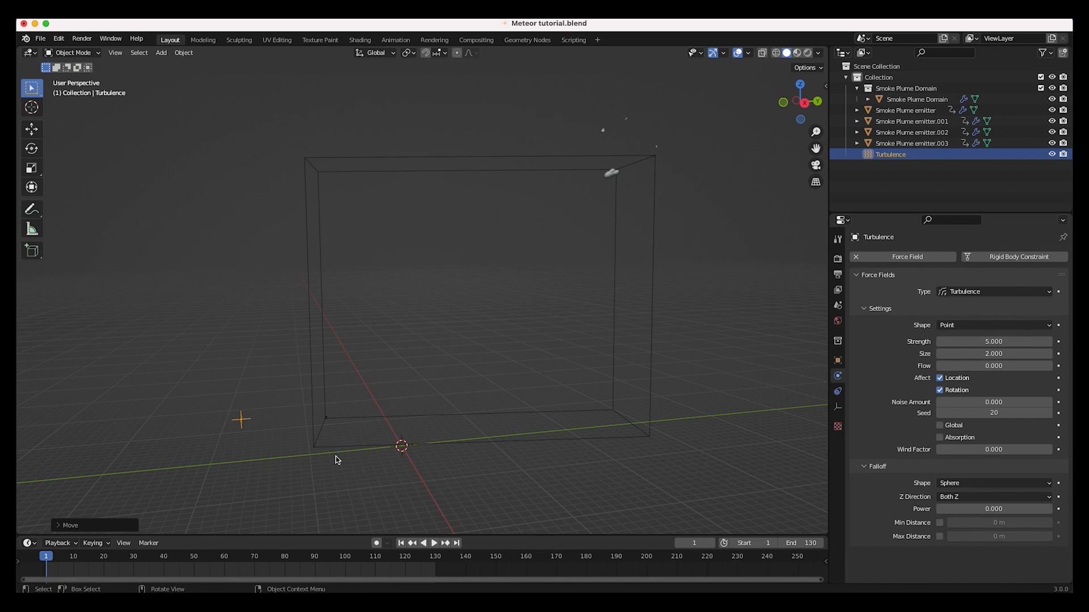
pyautogui.press('i')
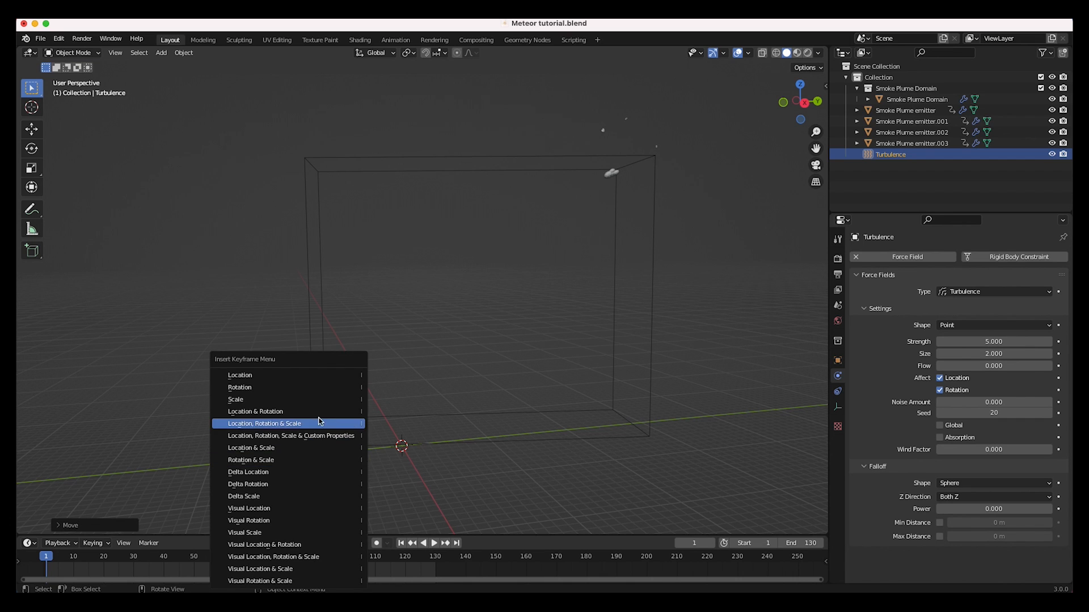
pyautogui.click(272, 423)
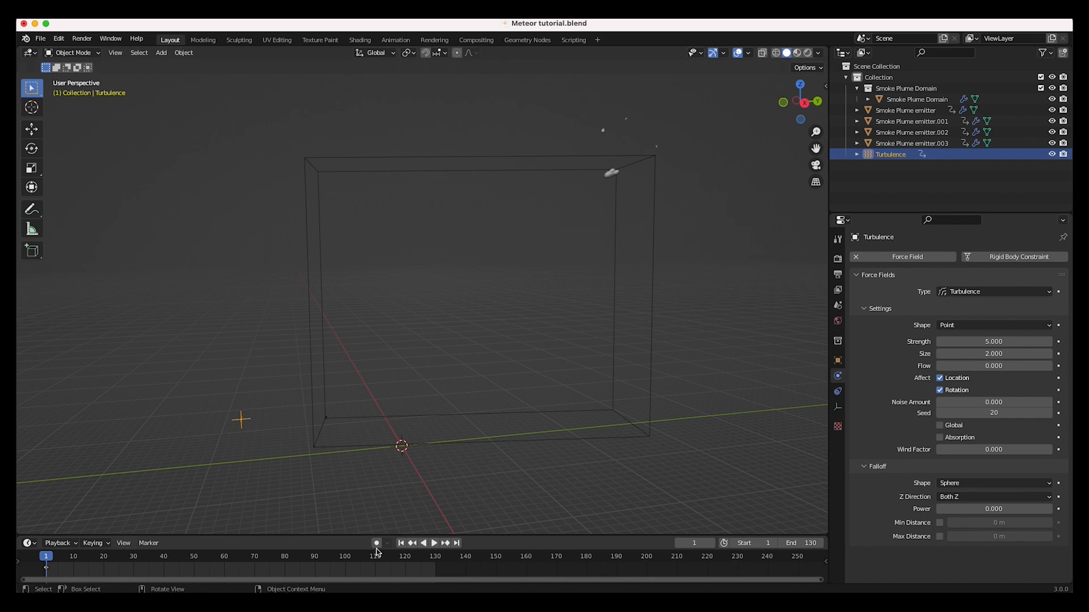
# At frame 130, raise the turbulence field along Z to near the domain's top edge and insert a keyframe.
pyautogui.click(457, 544)
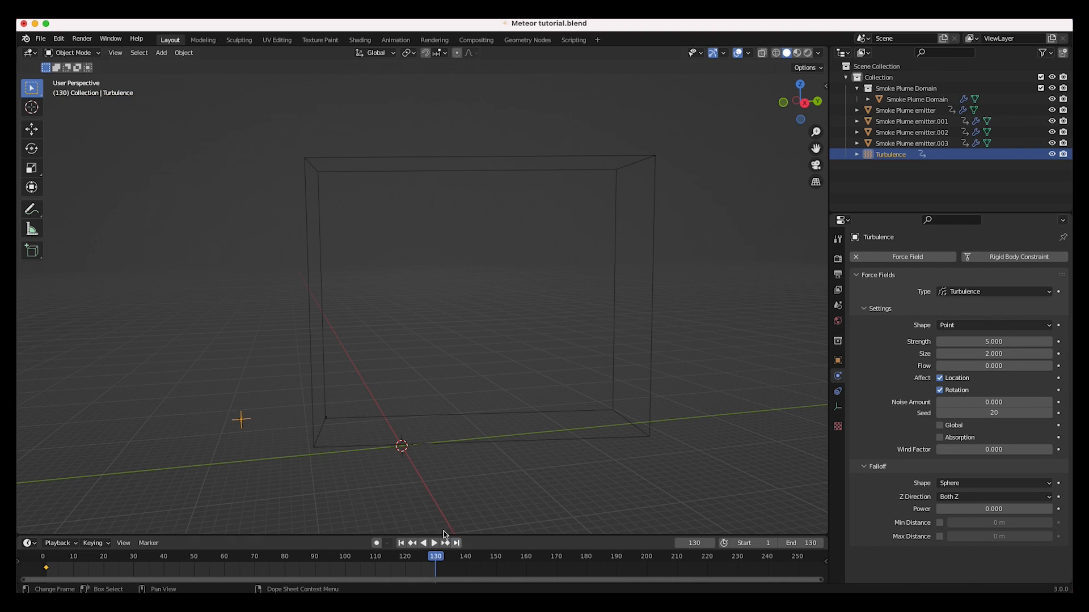
pyautogui.press('g')
pyautogui.press('z')
pyautogui.click(242, 237)
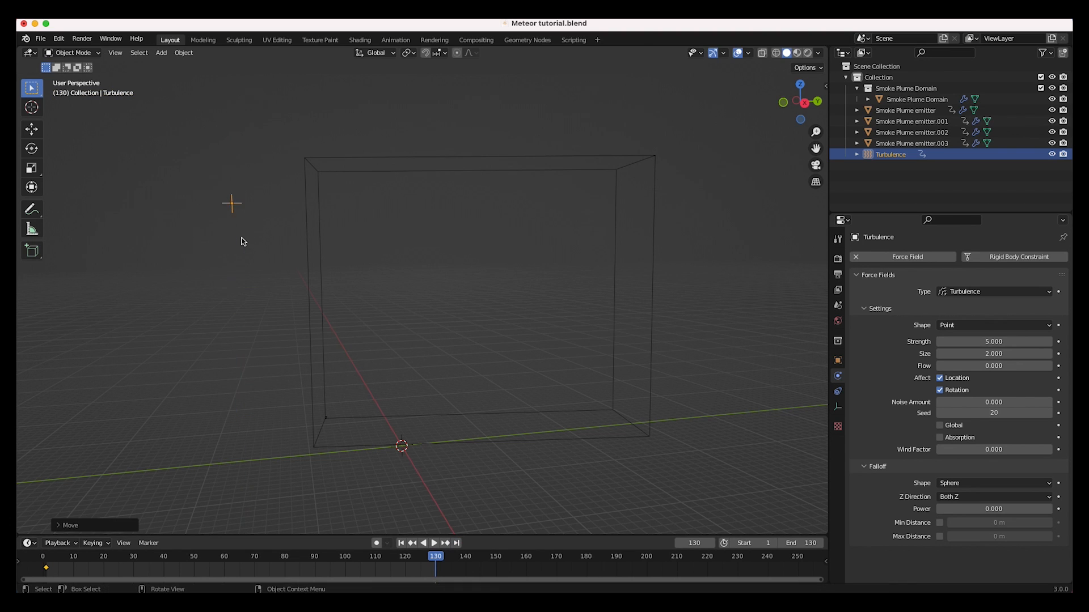
pyautogui.press('i')
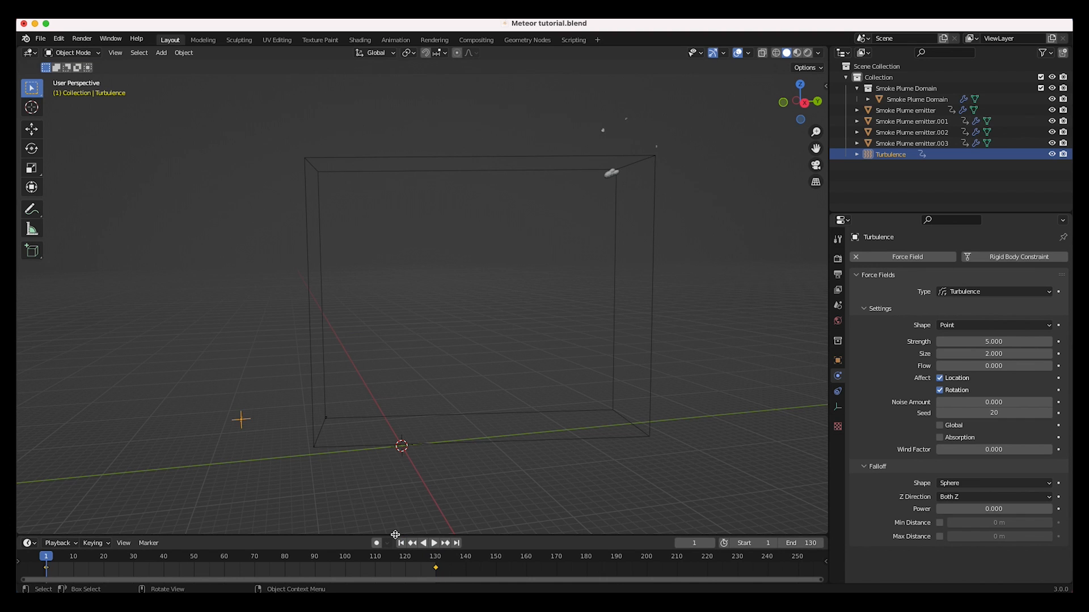
# Play the animation from frame 1 to check how the turbulence field rises beside the domain as the emitters pass.
pyautogui.click(434, 542)
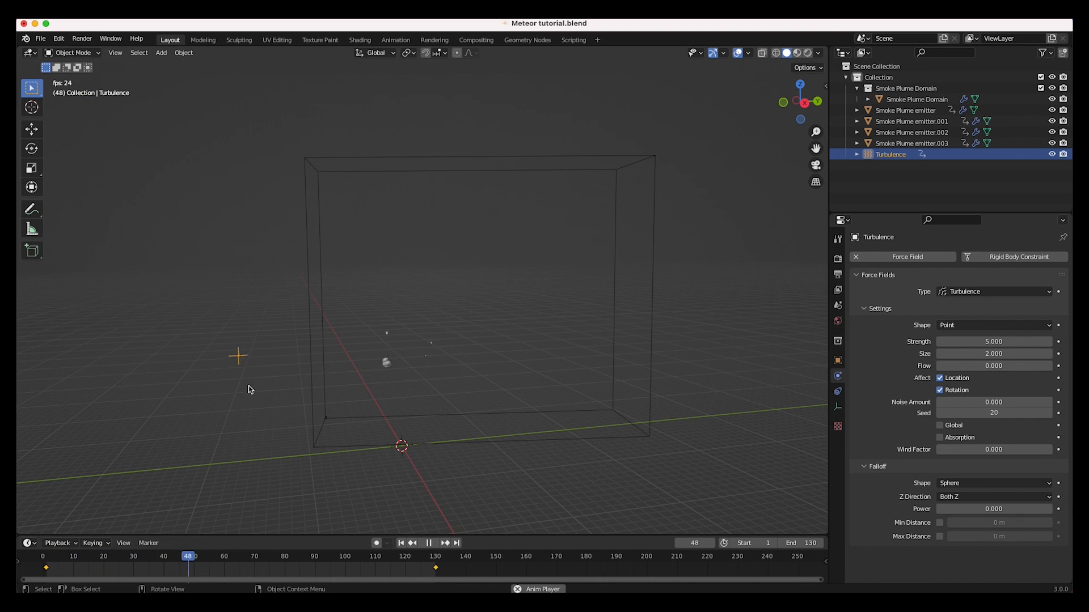
pyautogui.click(401, 543)
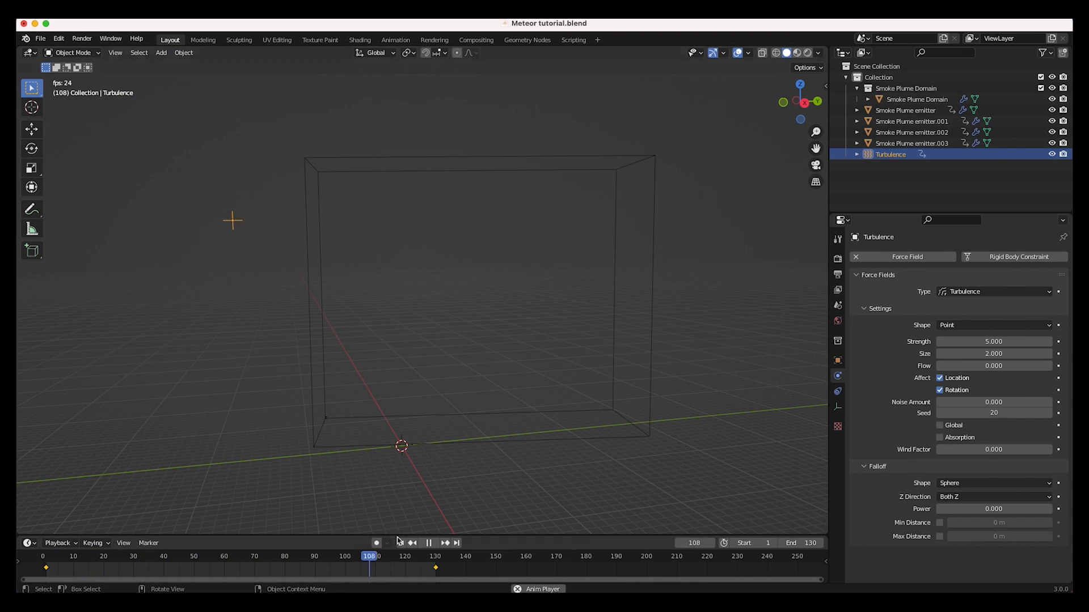
pyautogui.click(400, 542)
pyautogui.click(430, 543)
pyautogui.moveTo(445, 428); pyautogui.dragTo(424, 375, button='middle')
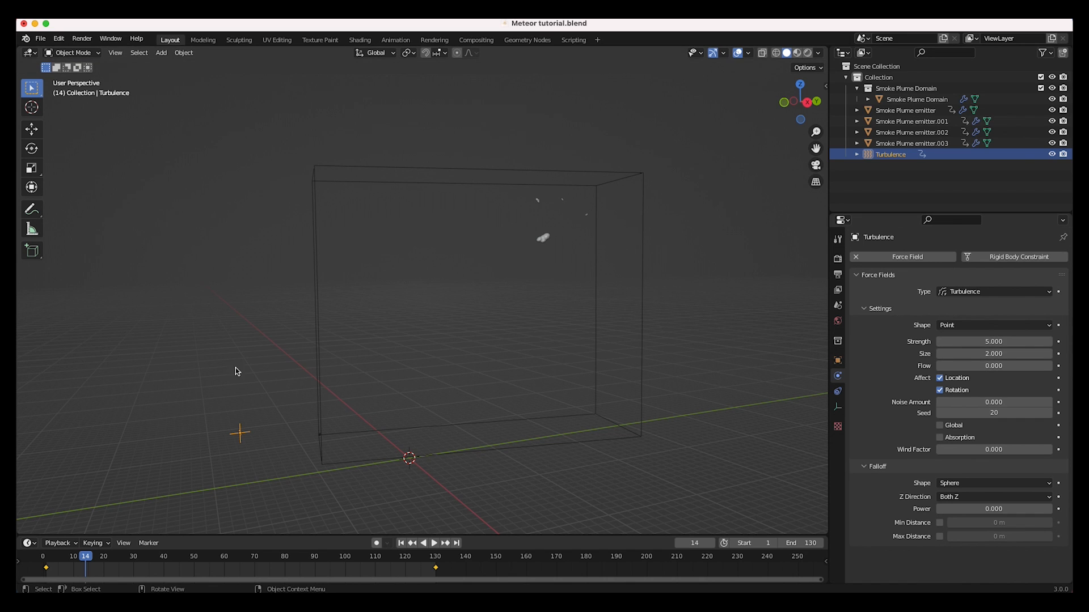
# Duplicate the turbulence field just outside the original and insert a Location, Rotation & Scale keyframe on it at frame 14.
pyautogui.hotkey('shift', 'd')
pyautogui.click(134, 376)
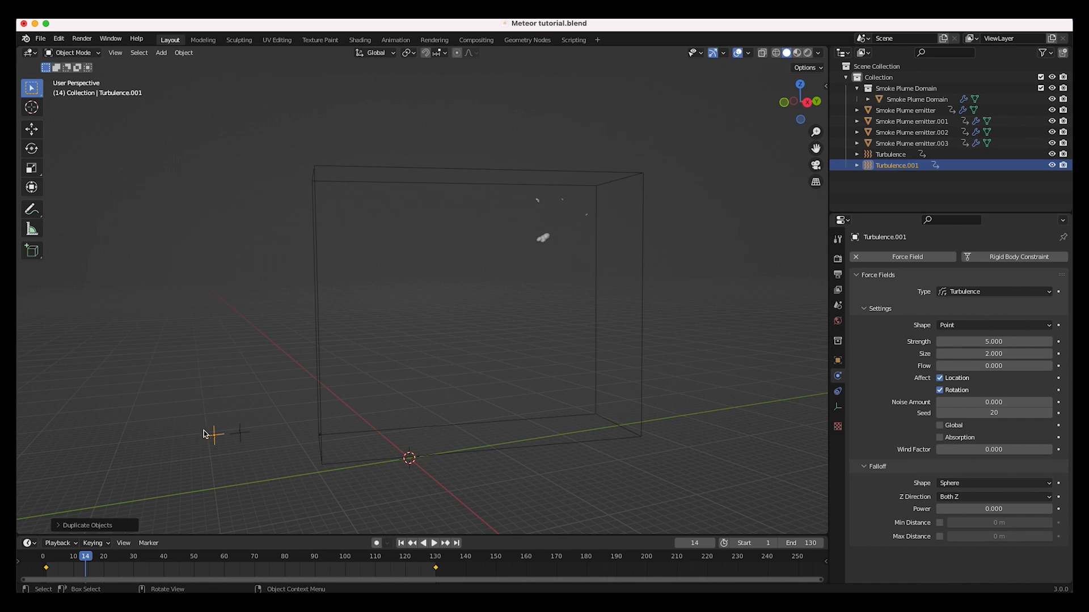
pyautogui.press('i')
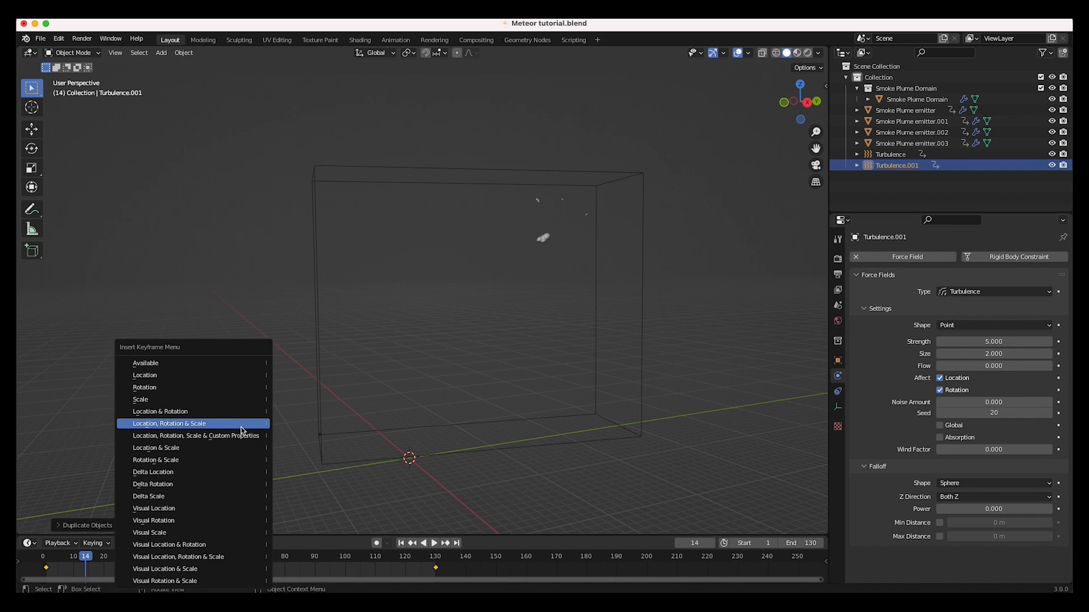
pyautogui.click(241, 426)
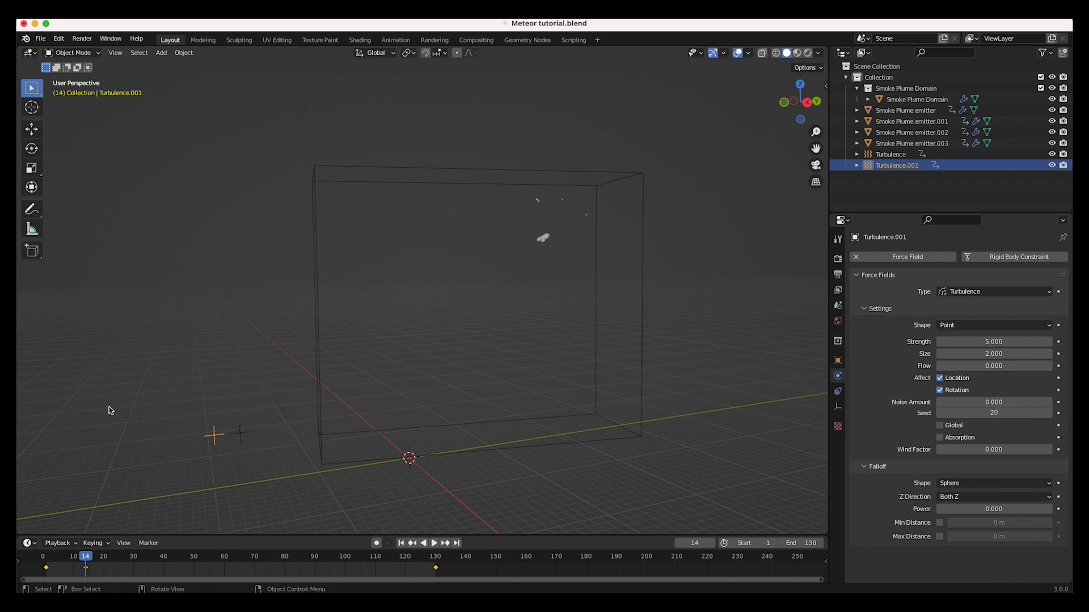
# Set the duplicated turbulence field's size to 0.1.
pyautogui.click(995, 355)
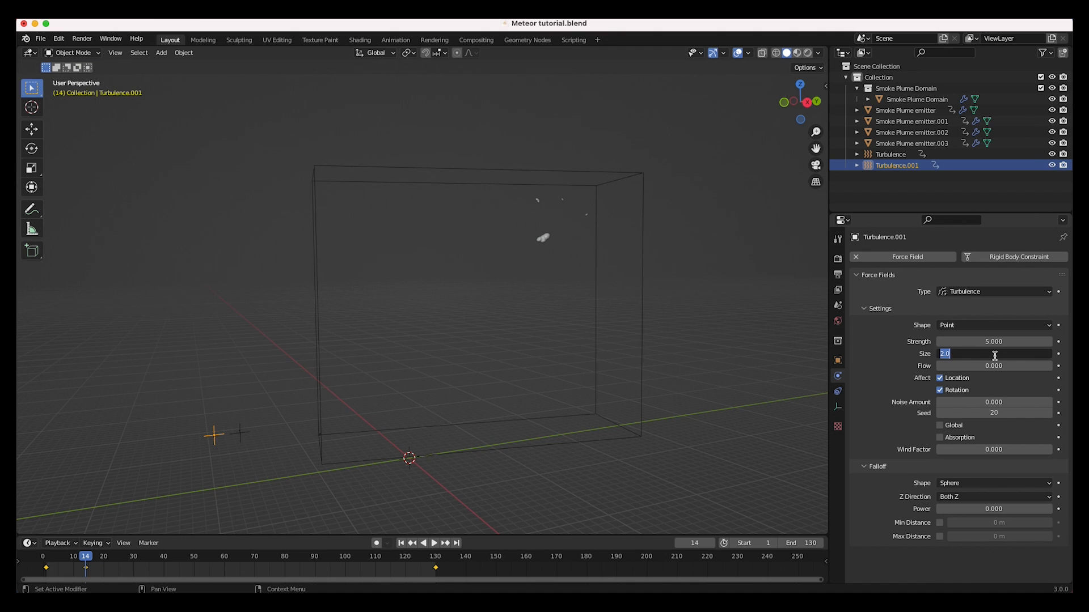
pyautogui.write('0.1')
pyautogui.press('Return')
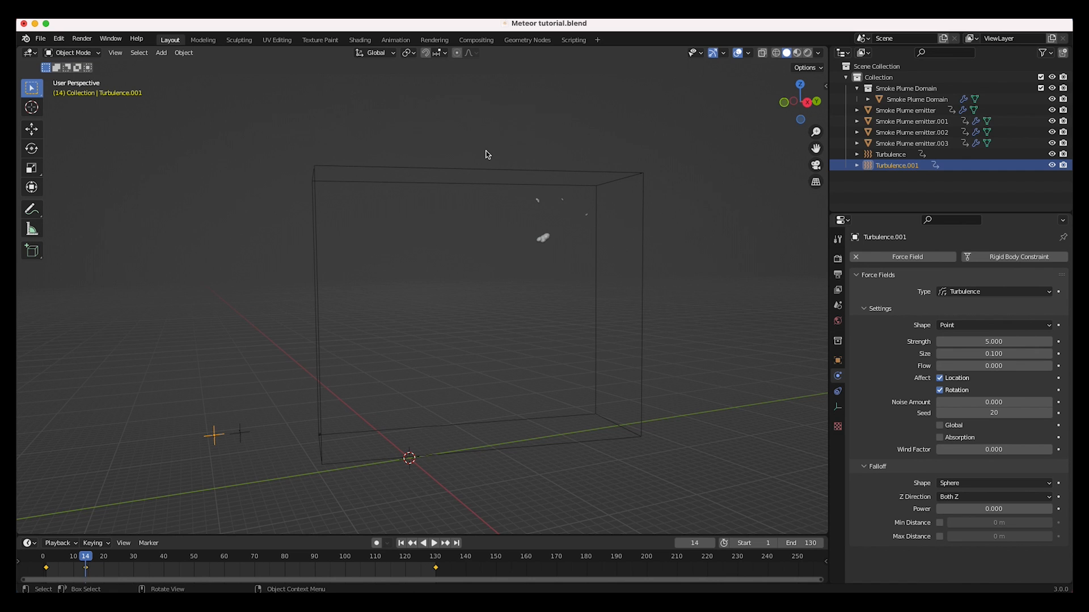
# Select the Smoke Plume Domain and examine its resolution, gas and noise settings.
pyautogui.click(645, 219)
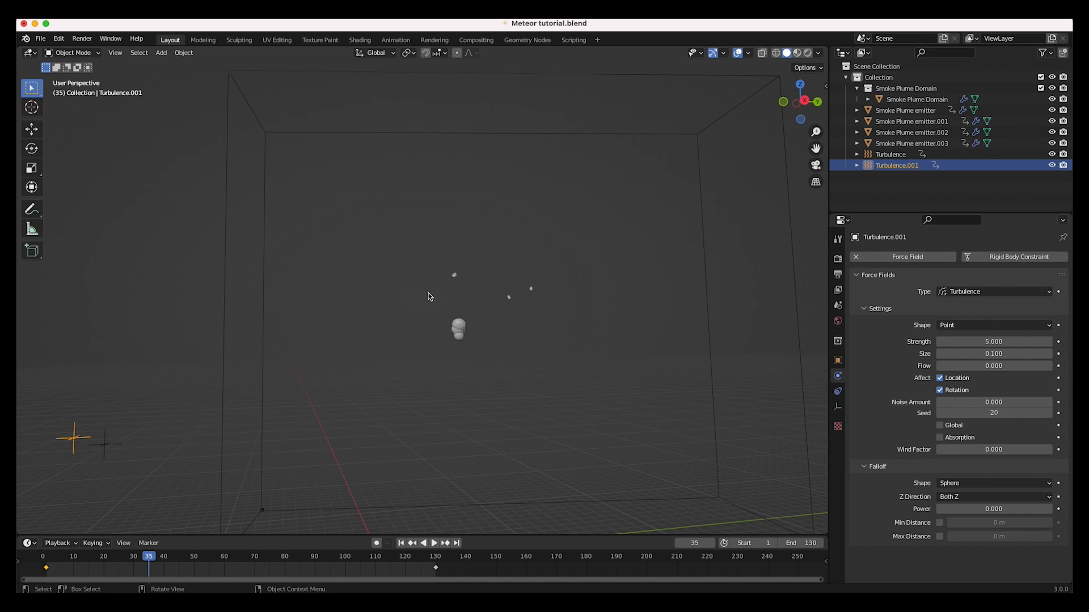
pyautogui.click(705, 259)
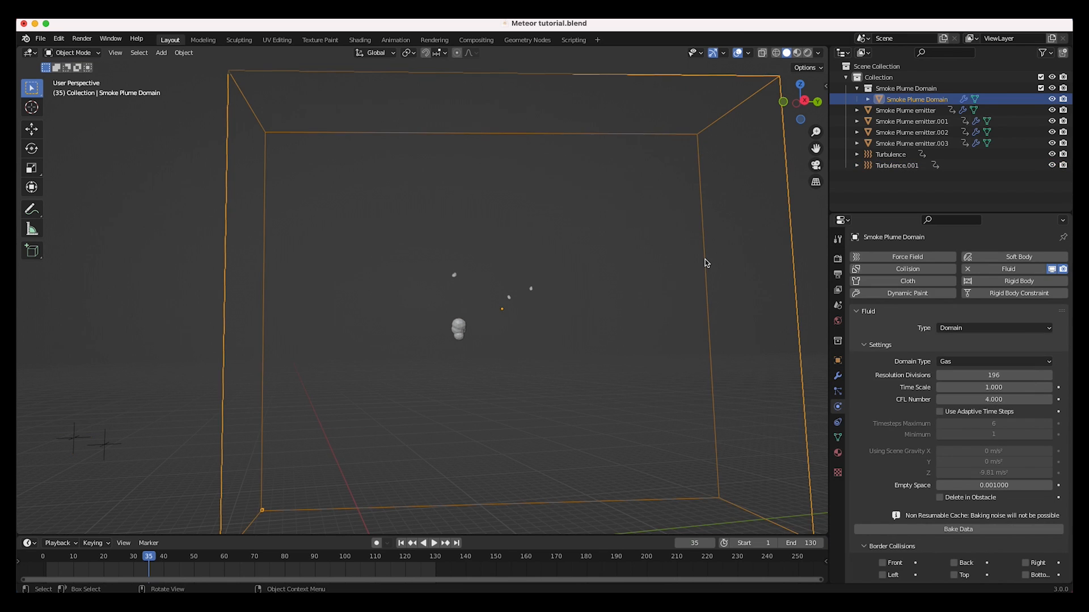
pyautogui.hscroll(3, 488, 355)
pyautogui.scroll(-4, 488, 354)
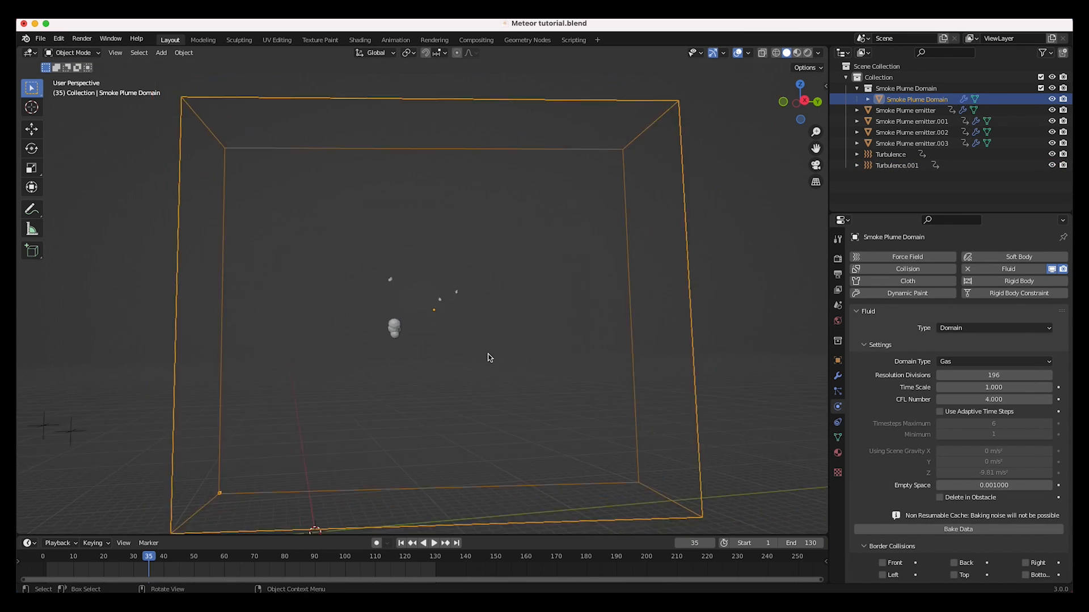
pyautogui.hscroll(-6, 490, 357)
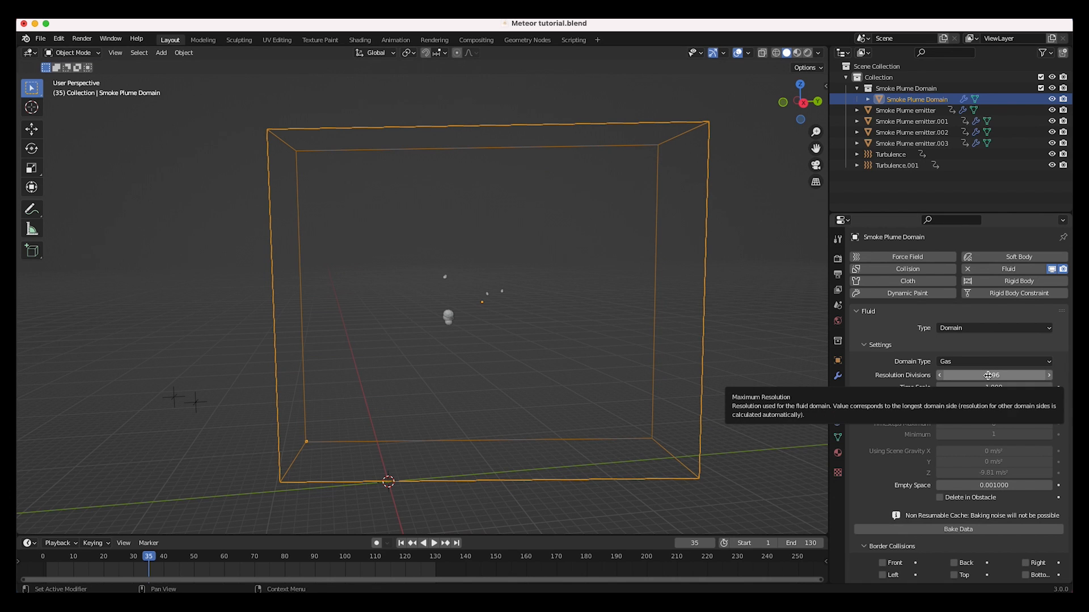
pyautogui.scroll(-6, 888, 482)
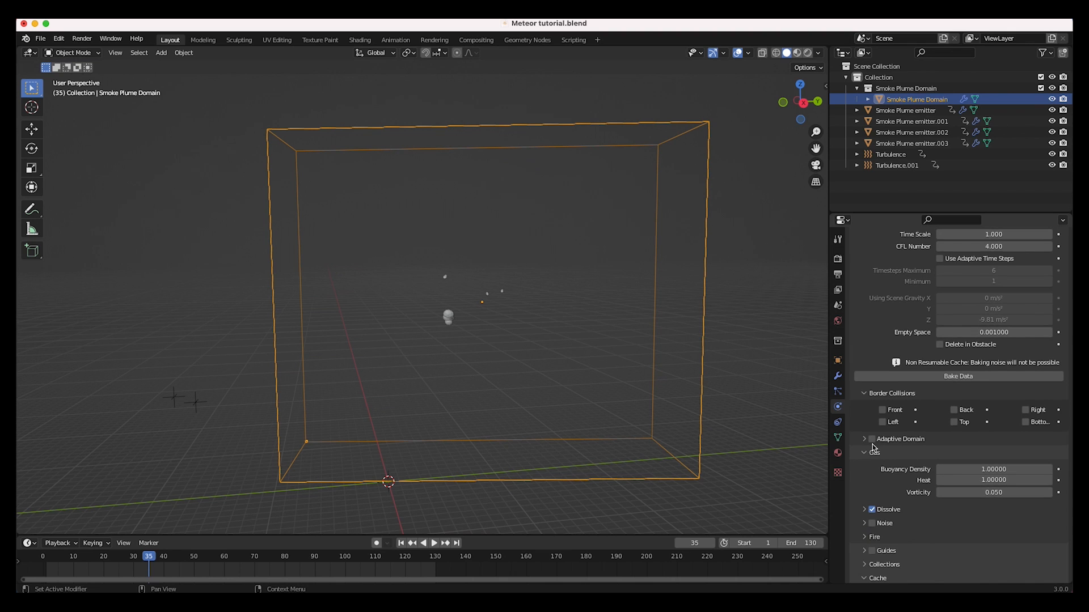
pyautogui.scroll(-2, 859, 533)
pyautogui.click(877, 498)
pyautogui.scroll(-2, 880, 496)
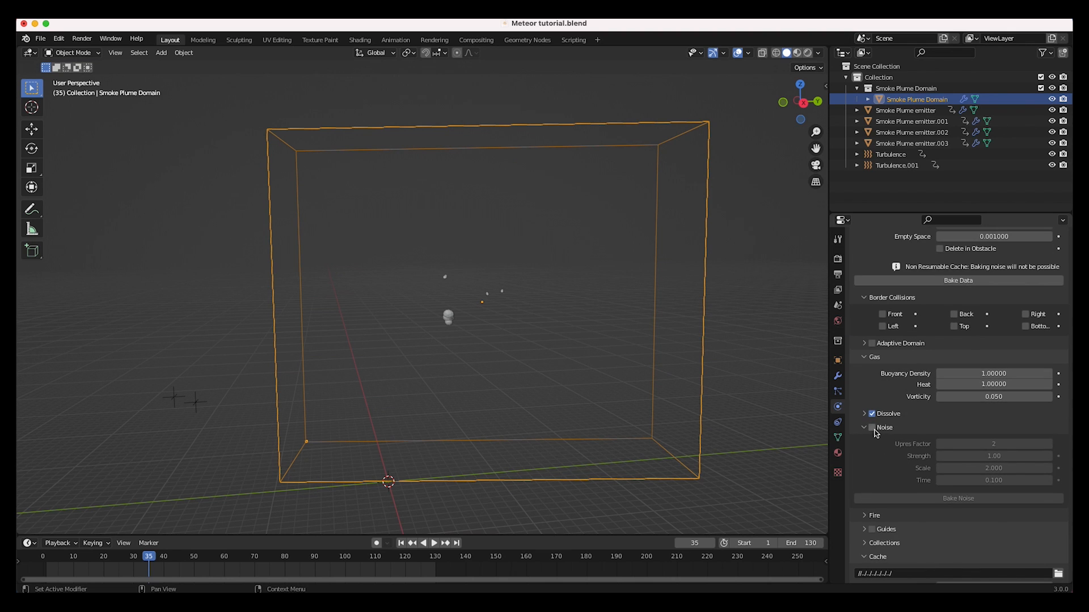
pyautogui.scroll(5, 911, 425)
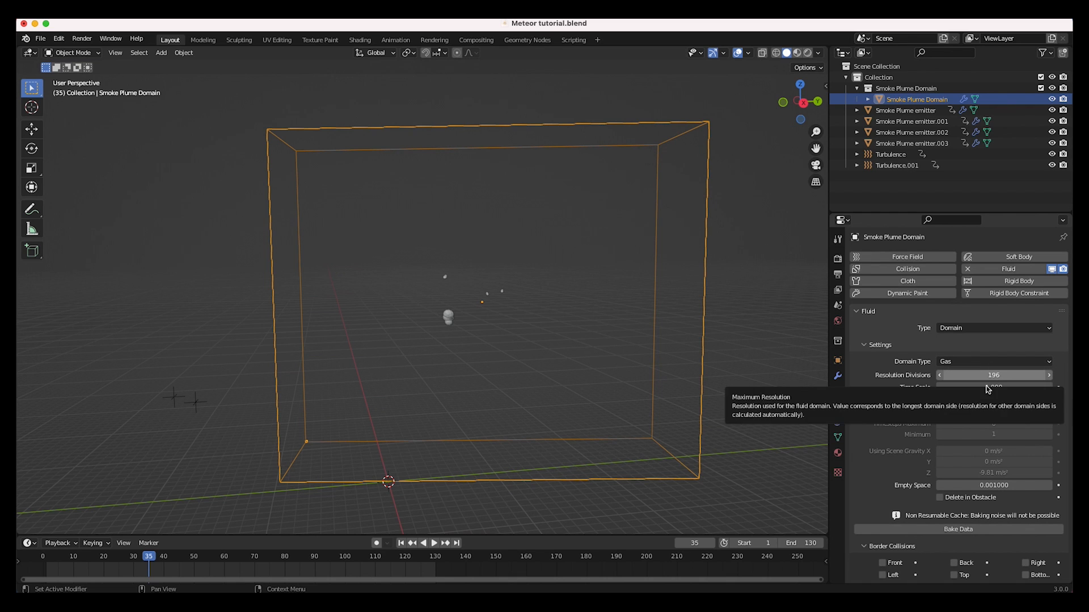
pyautogui.scroll(-12, 993, 376)
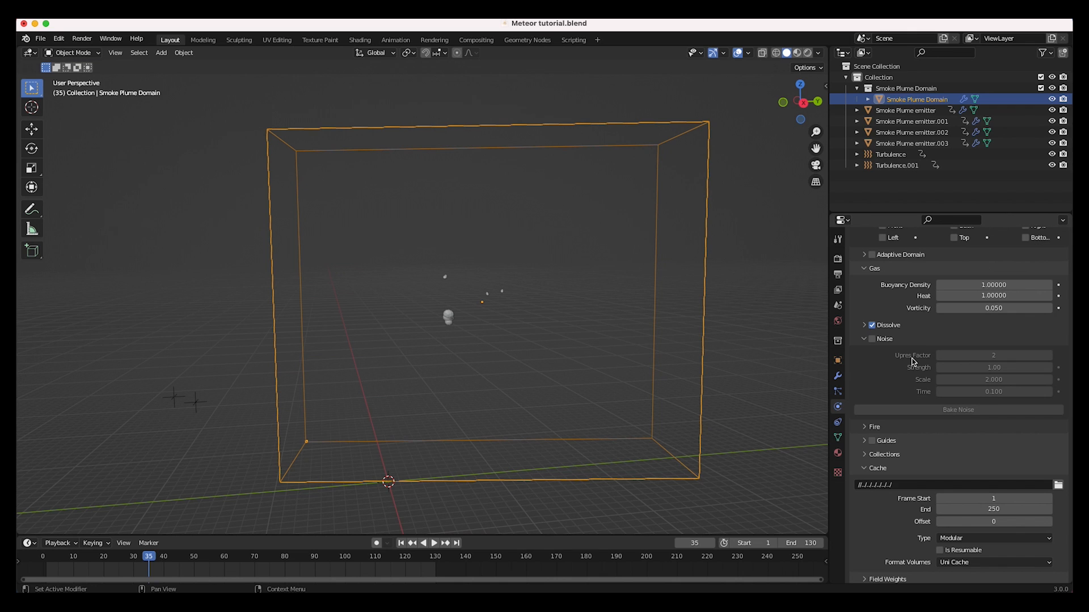
pyautogui.scroll(12, 870, 436)
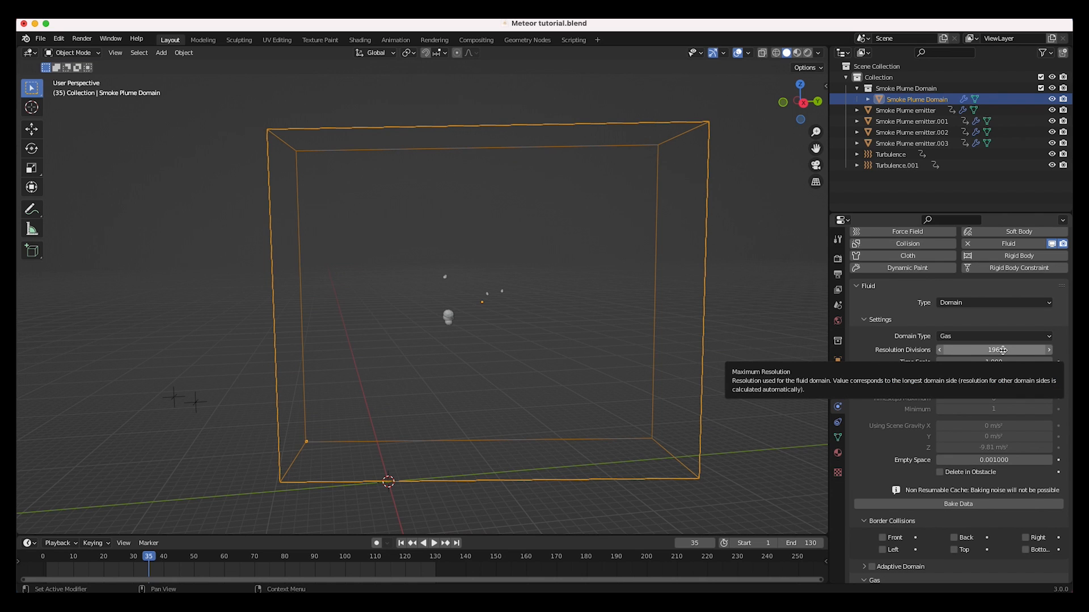
pyautogui.scroll(-12, 999, 351)
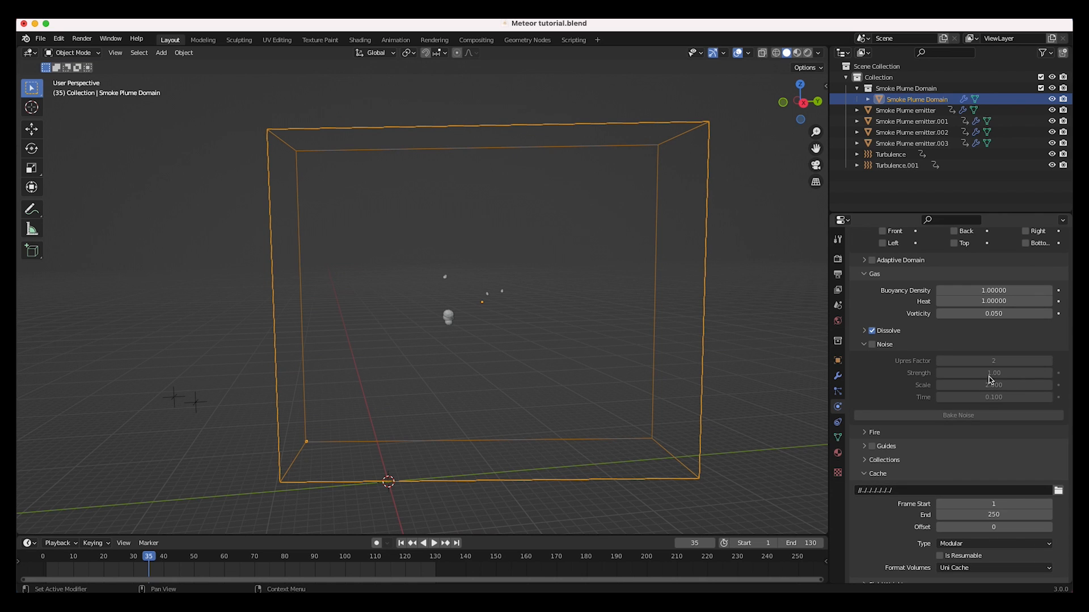
# Set the smoke domain's Resolution Divisions to 128.
pyautogui.scroll(10, 935, 354)
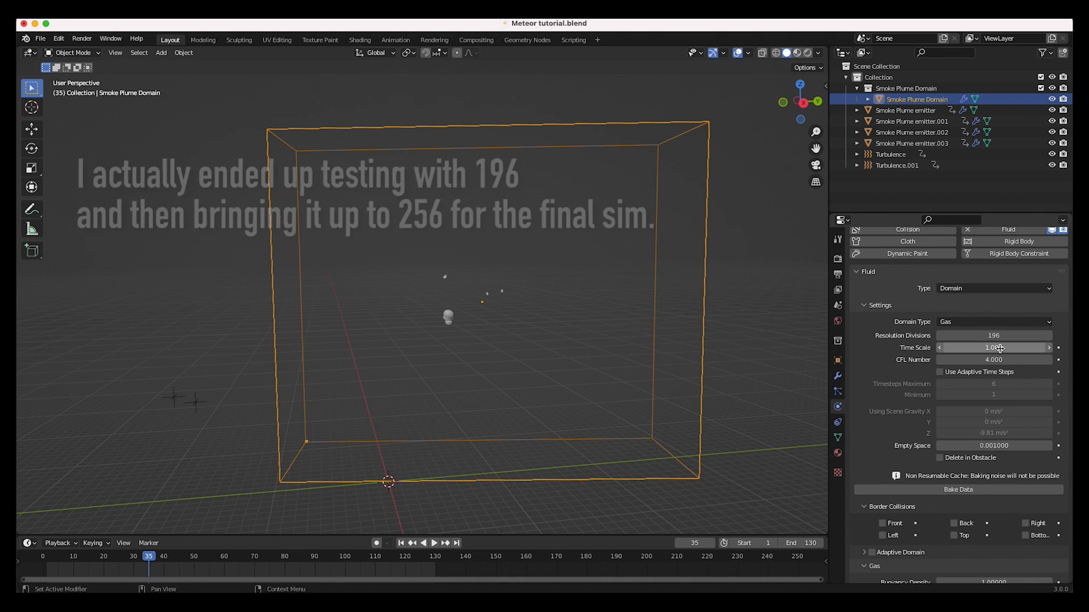
pyautogui.click(994, 337)
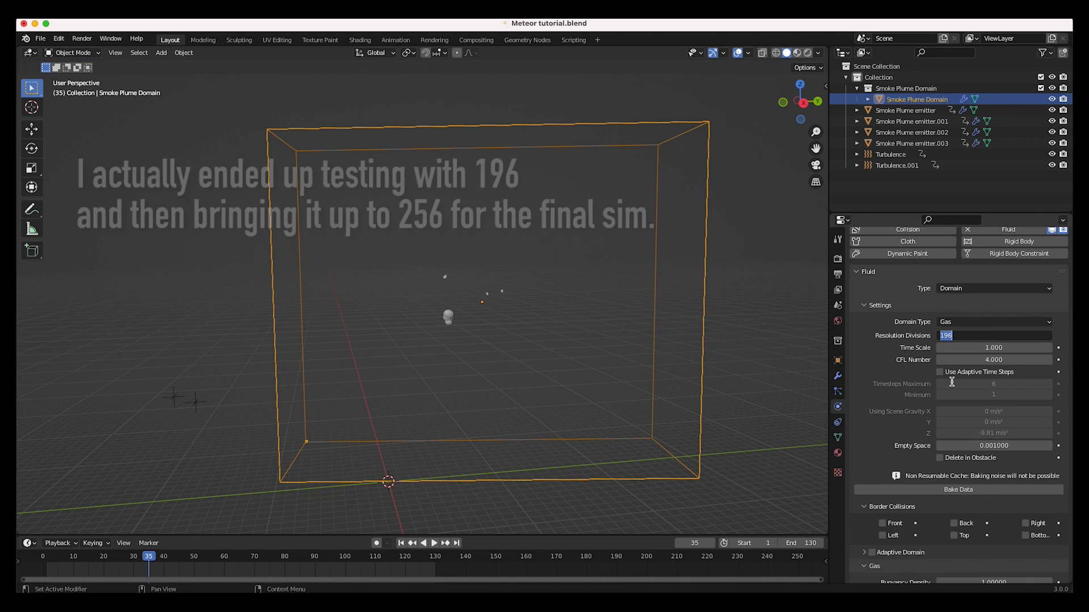
pyautogui.write('128')
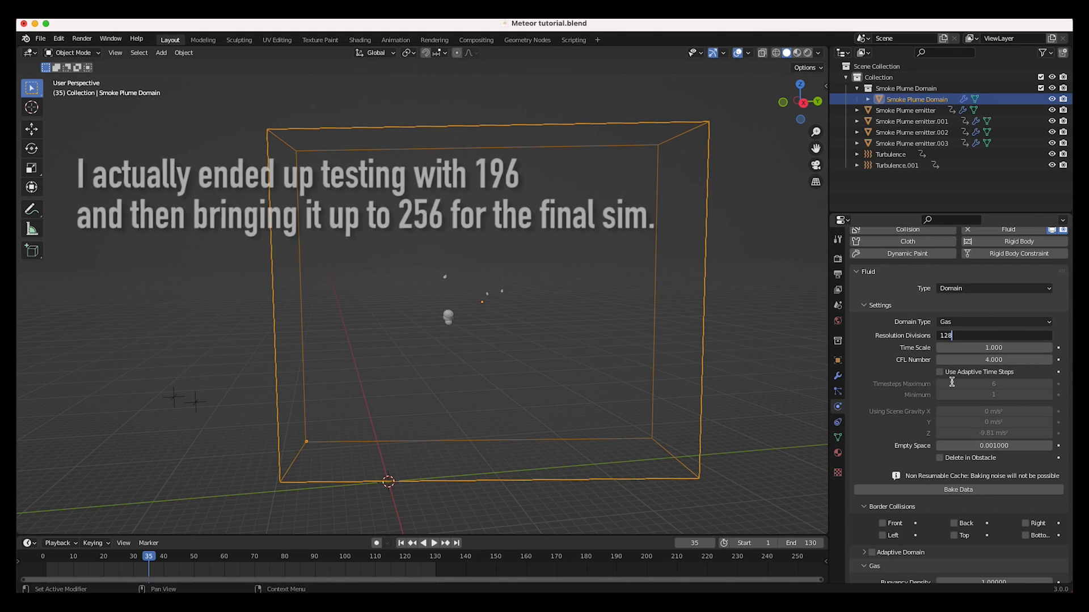
pyautogui.press('Return')
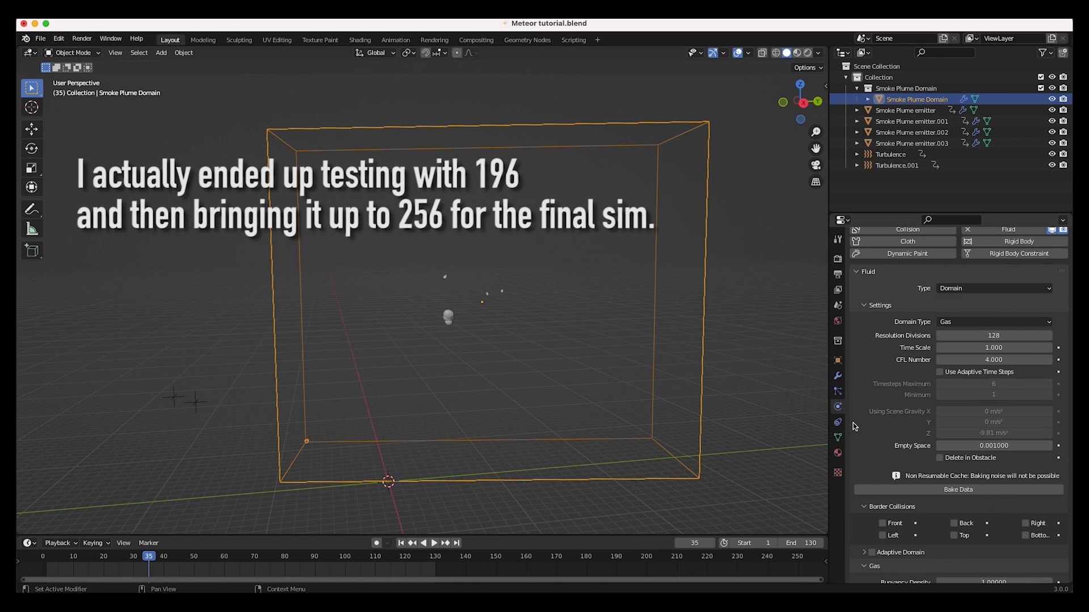
# Enable Adaptive Domain for the smoke domain and expand its Dissolve settings.
pyautogui.scroll(-2, 925, 424)
pyautogui.scroll(-3, 924, 425)
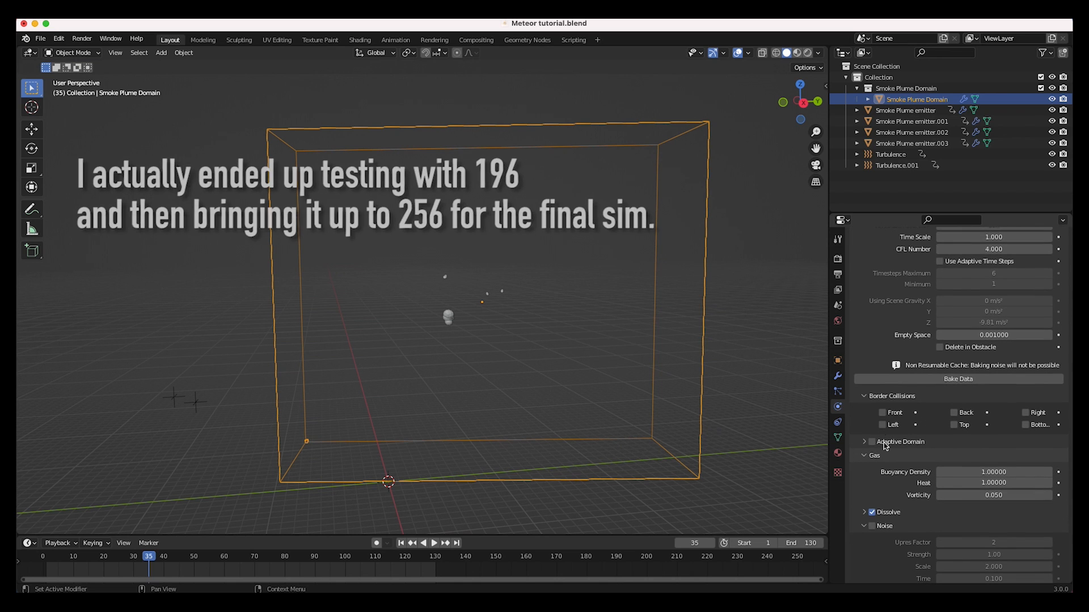
pyautogui.click(872, 442)
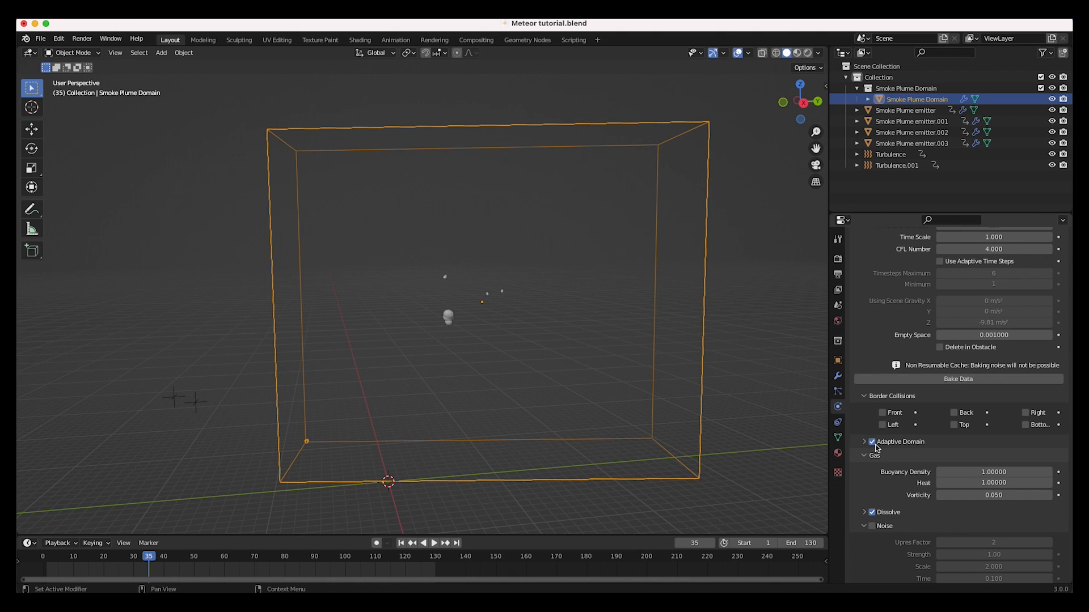
pyautogui.scroll(-5, 902, 465)
pyautogui.click(864, 404)
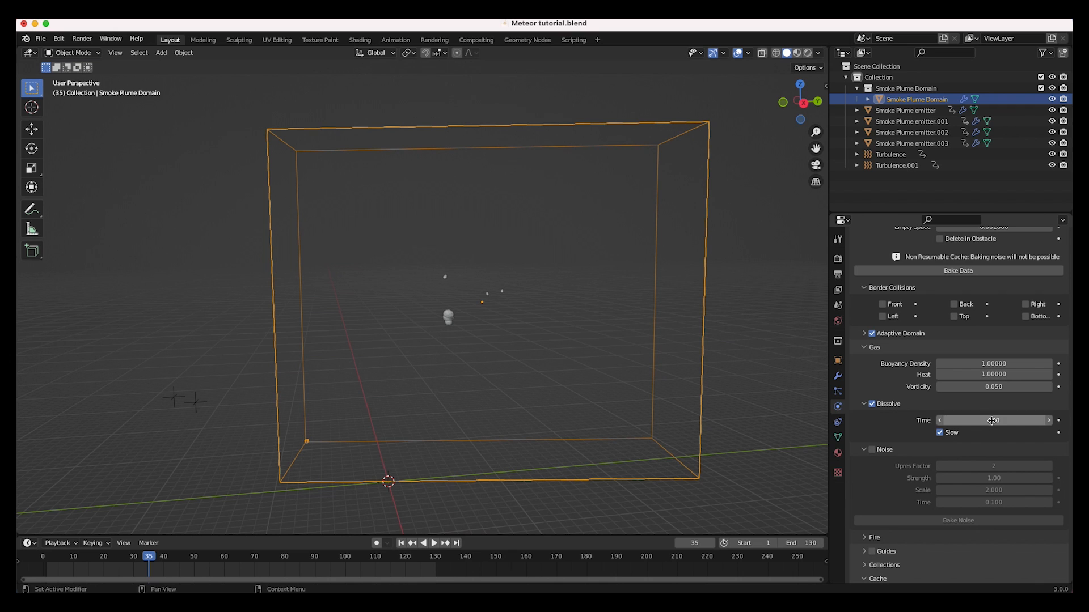
pyautogui.scroll(-6, 940, 382)
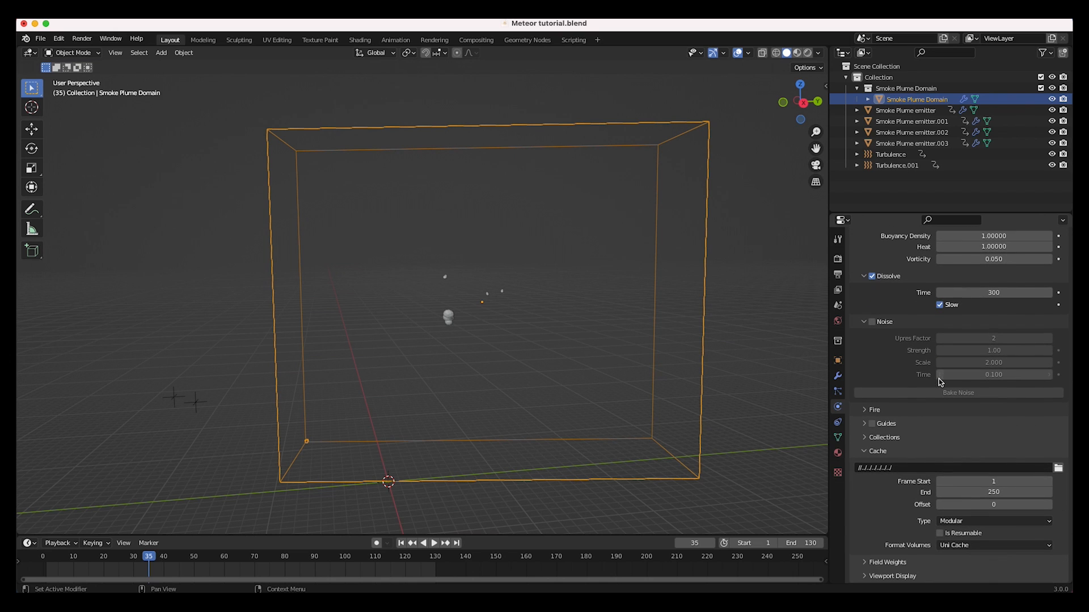
# Set the smoke domain's Fire Reaction Speed to 0.06.
pyautogui.click(864, 410)
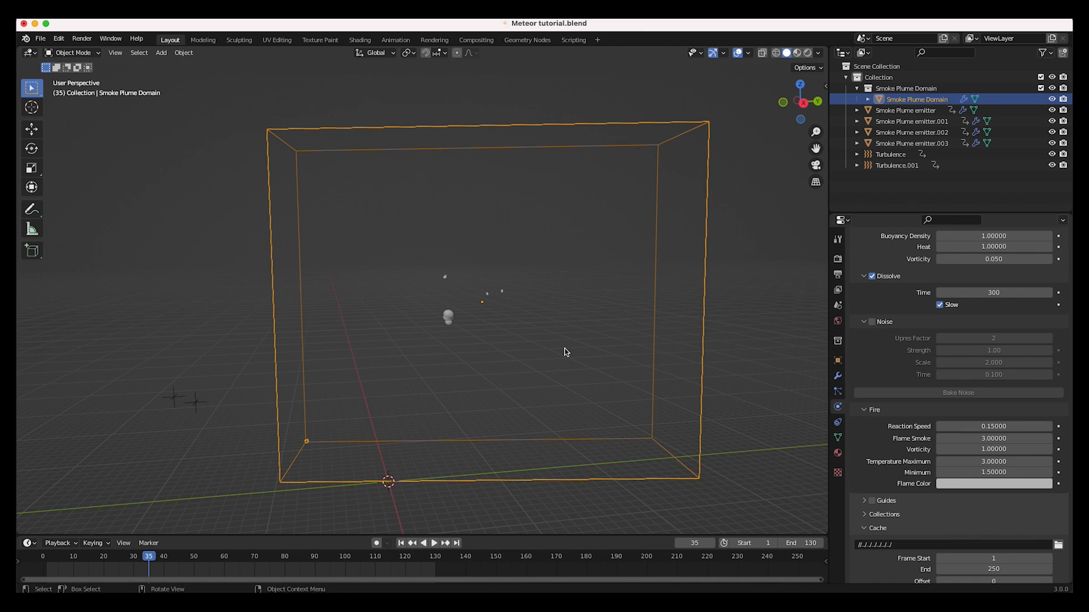
pyautogui.click(995, 425)
pyautogui.click(992, 426)
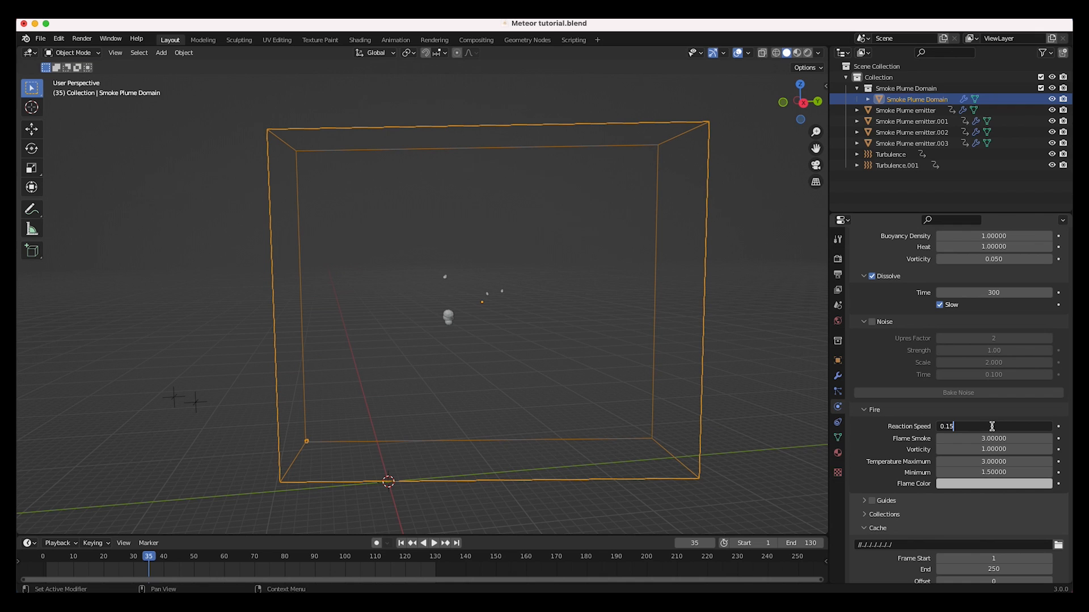
pyautogui.press('BackSpace')
pyautogui.press('BackSpace')
pyautogui.write('05')
pyautogui.press('Return')
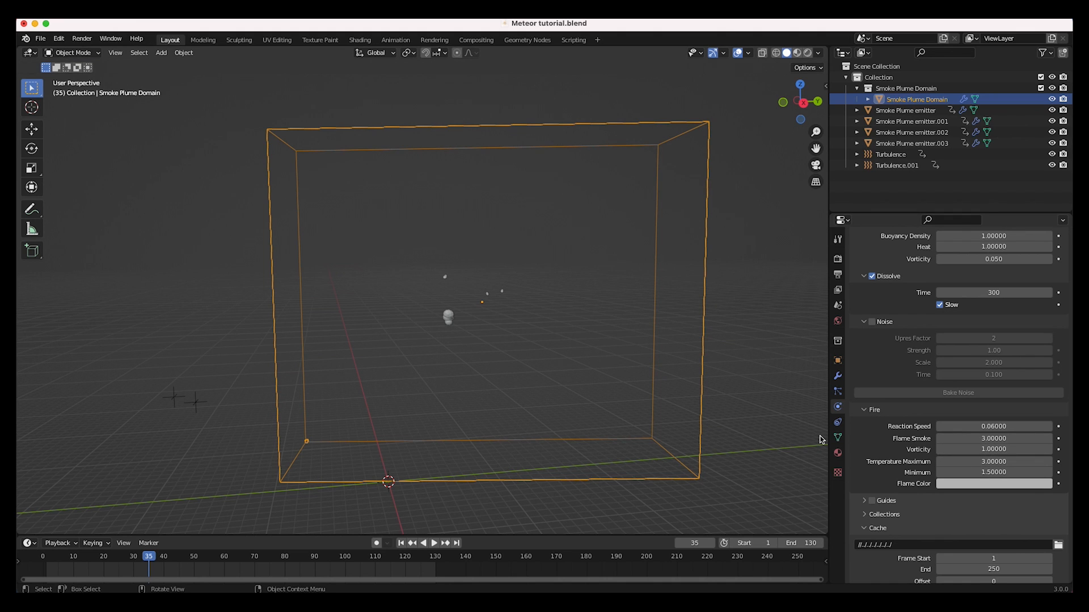
# Set the smoke domain's cache end frame to 130.
pyautogui.scroll(10, 914, 481)
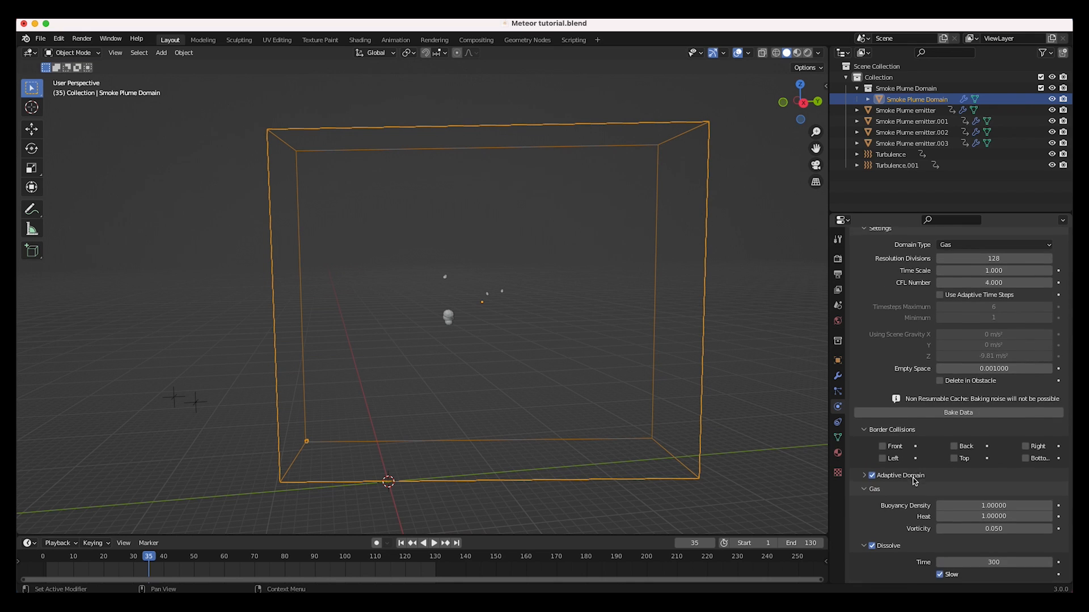
pyautogui.scroll(-12, 910, 477)
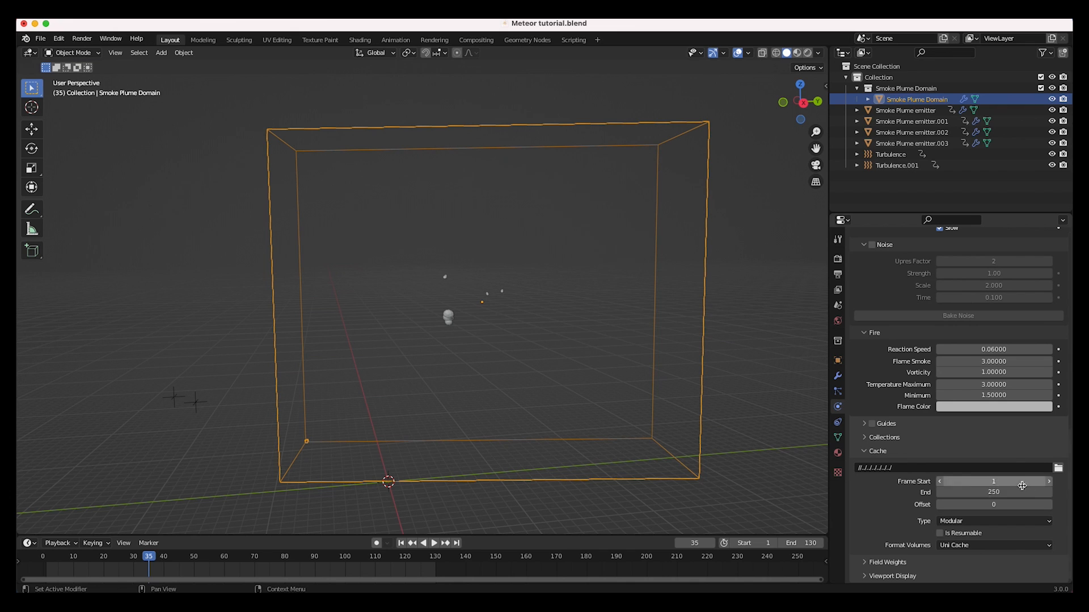
pyautogui.click(984, 494)
pyautogui.write('130')
pyautogui.press('Return')
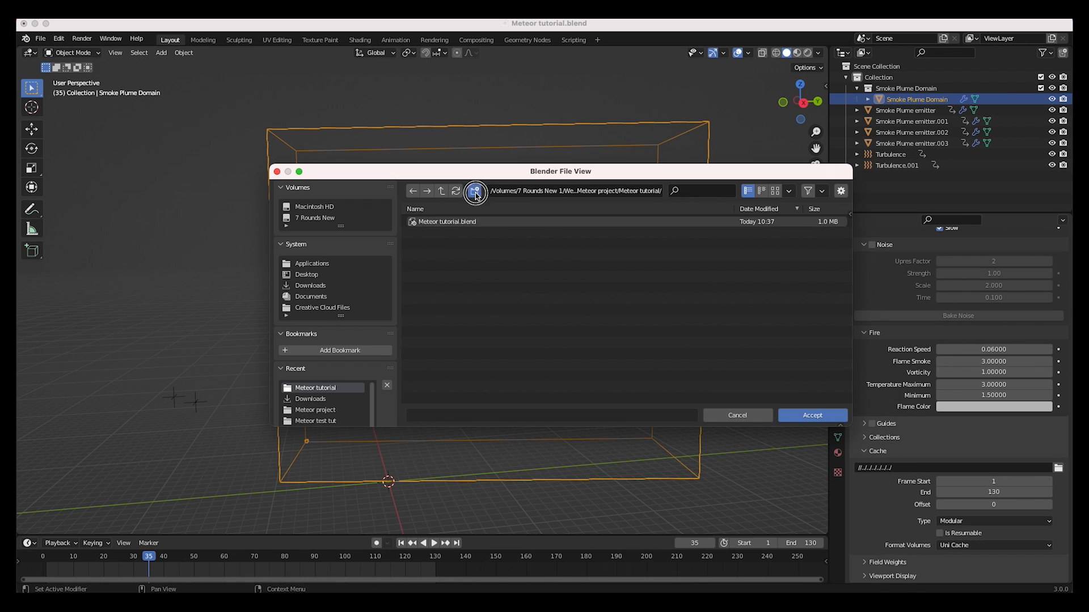
# Create a folder named "Meteor tutorial cache" in the project folder and use it as the domain's cache directory.
pyautogui.click(475, 190)
pyautogui.write('Meteo')
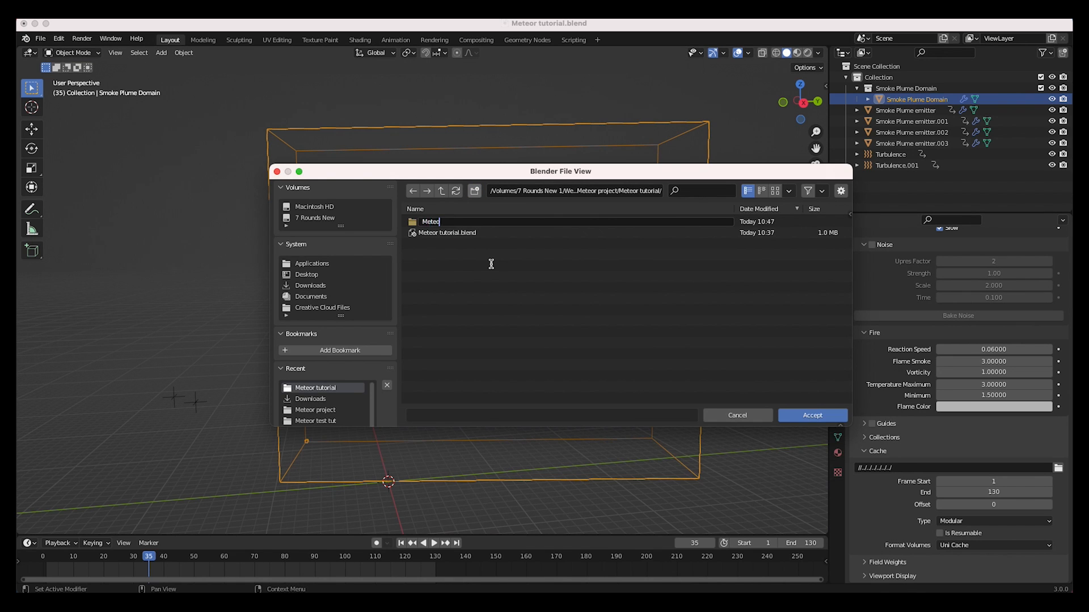
pyautogui.write('r tutorial cache')
pyautogui.press('Return')
pyautogui.doubleClick(422, 221)
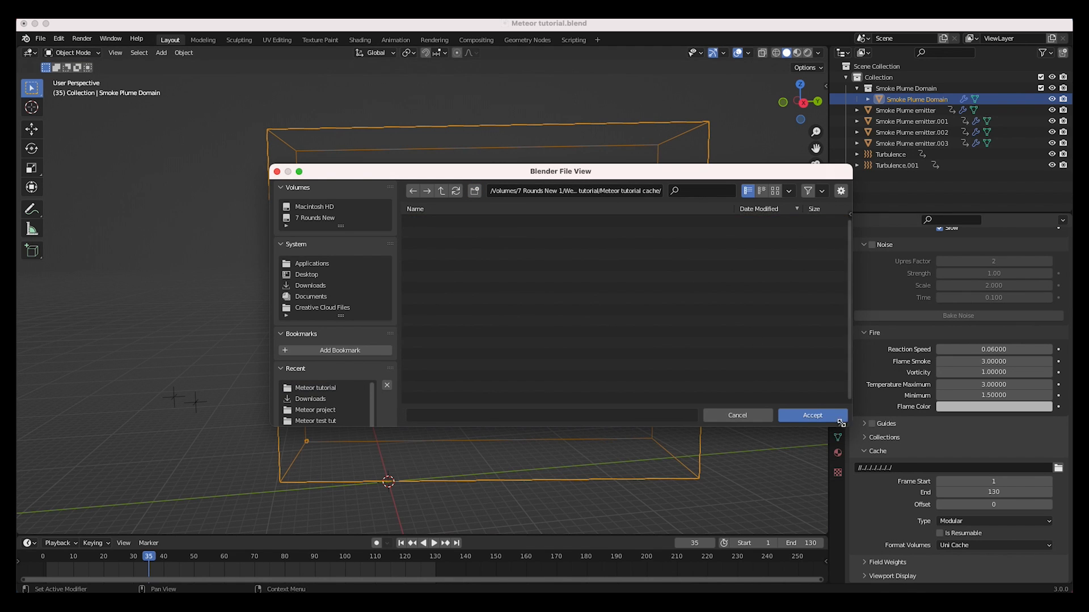
pyautogui.click(815, 414)
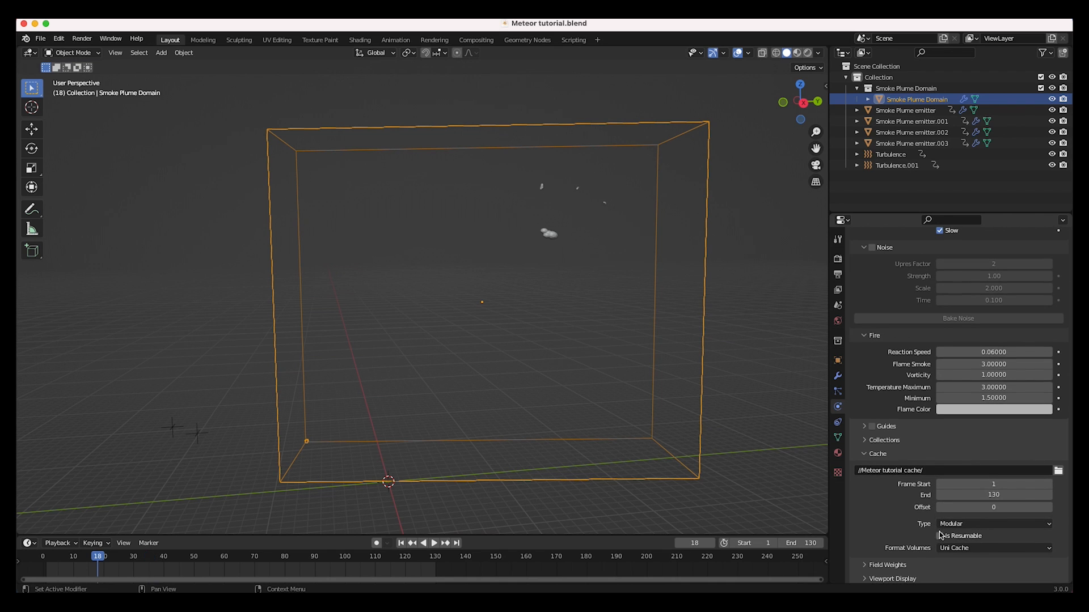
# Make the smoke domain's modular cache resumable by enabling Is Resumable.
pyautogui.scroll(-1, 943, 536)
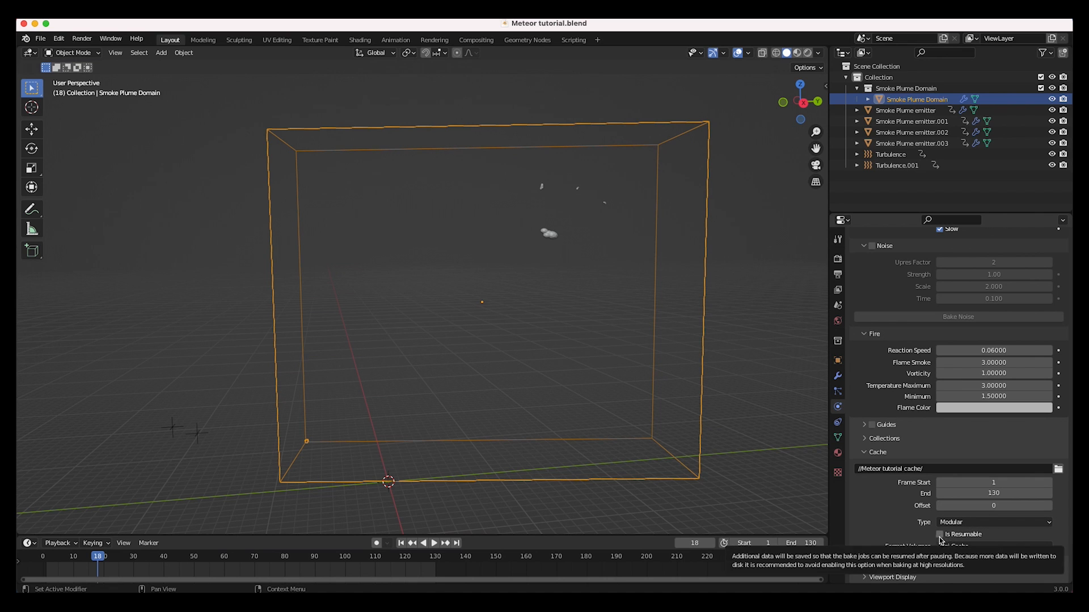
pyautogui.click(942, 536)
pyautogui.scroll(-1, 943, 536)
pyautogui.scroll(8, 955, 432)
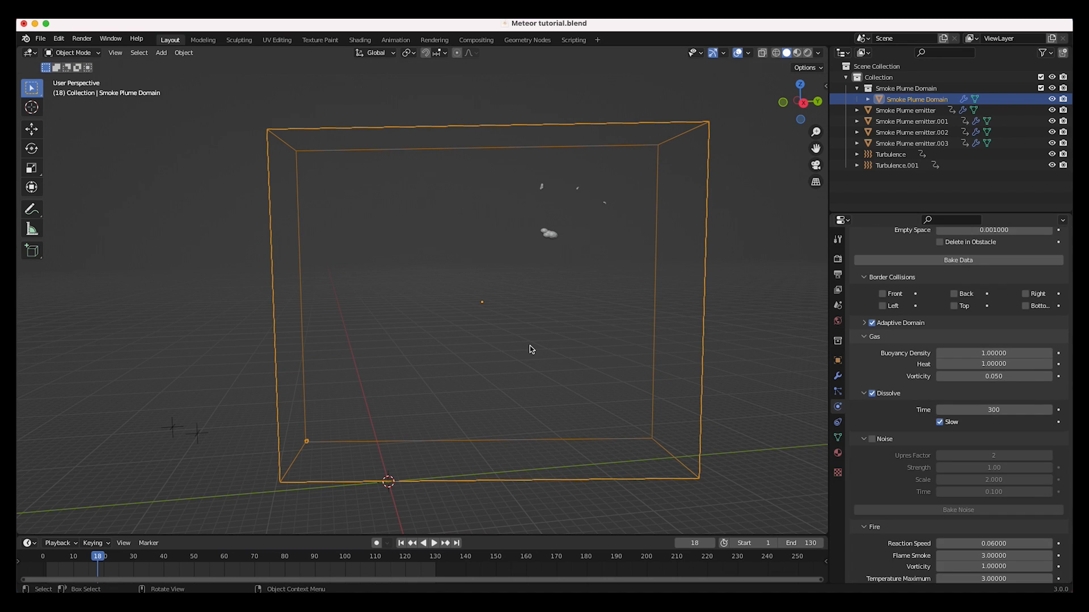
# Switch the scene's render engine to Cycles and enable a transparent film background.
pyautogui.click(838, 259)
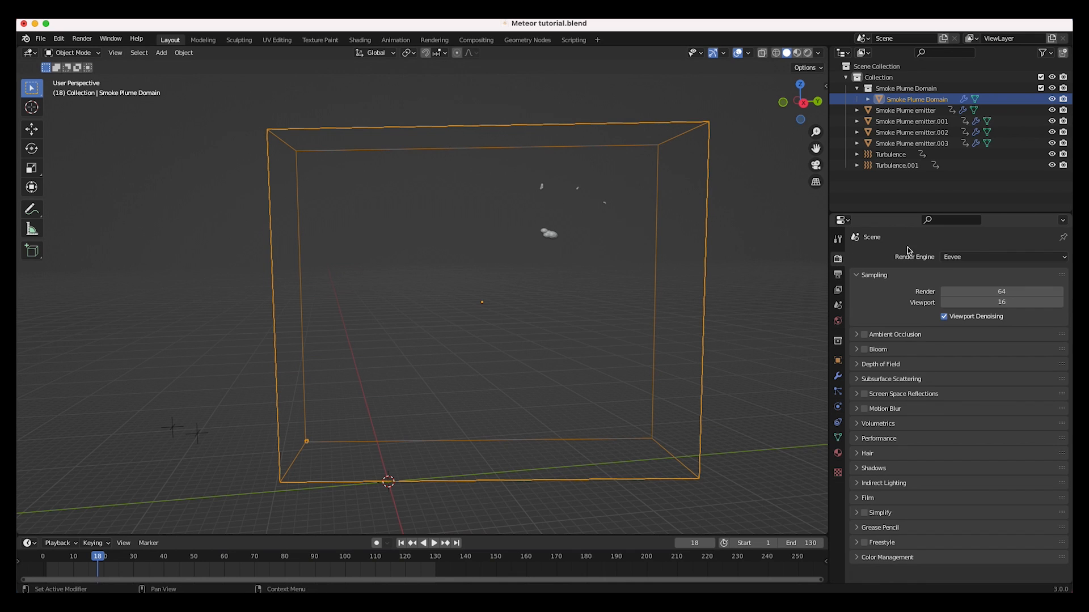
pyautogui.click(978, 256)
pyautogui.click(954, 289)
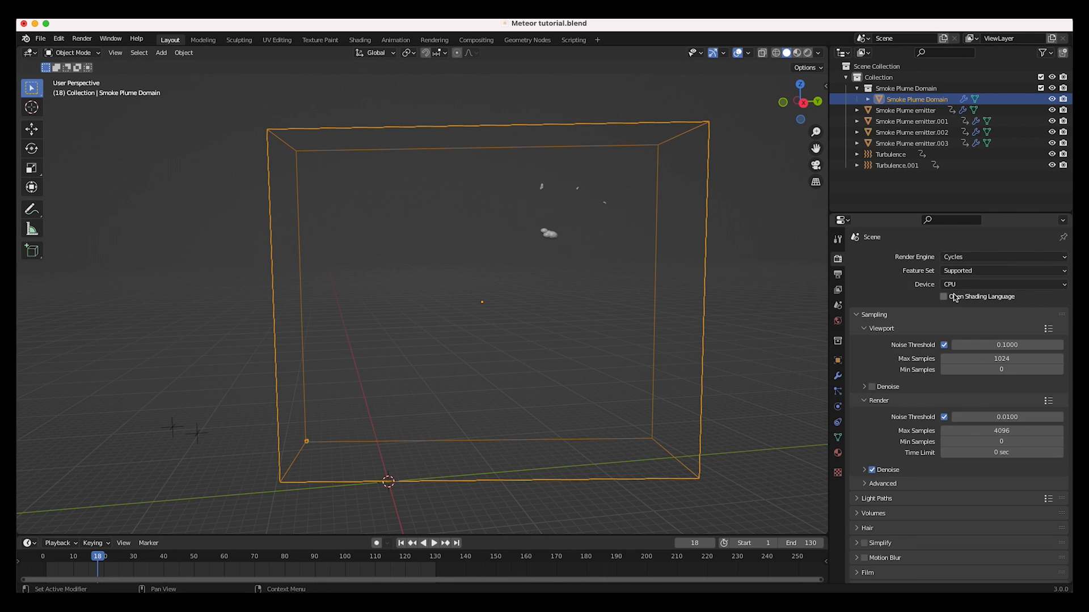
pyautogui.scroll(-2, 855, 537)
pyautogui.scroll(-1, 855, 537)
pyautogui.click(868, 504)
pyautogui.scroll(-4, 868, 505)
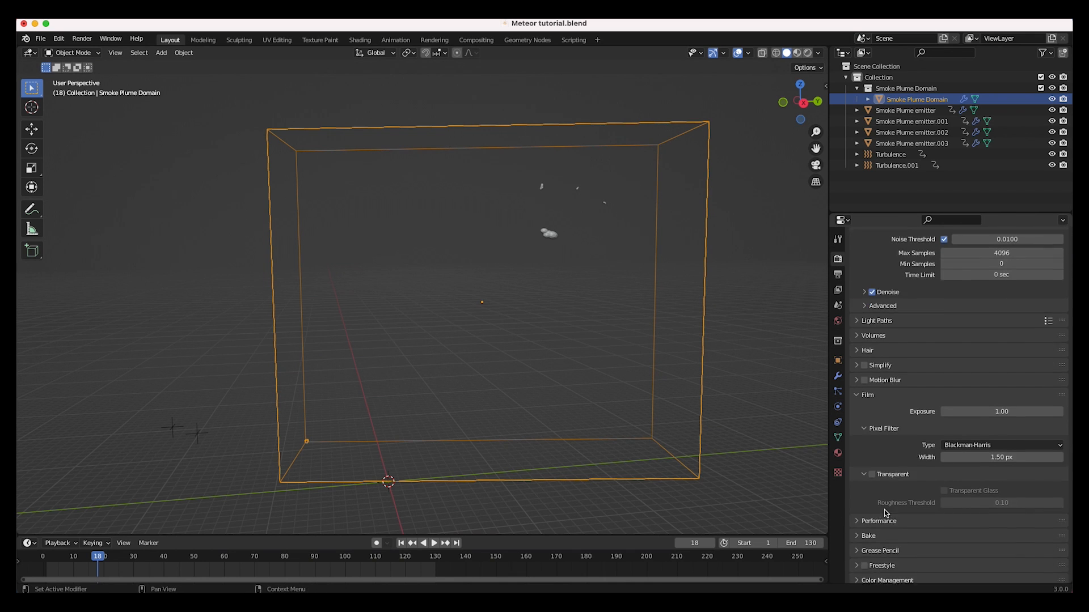
pyautogui.click(871, 484)
# Light the world with an Environment Texture using the canary_wharf_4k.hdr image from Downloads.
pyautogui.click(837, 321)
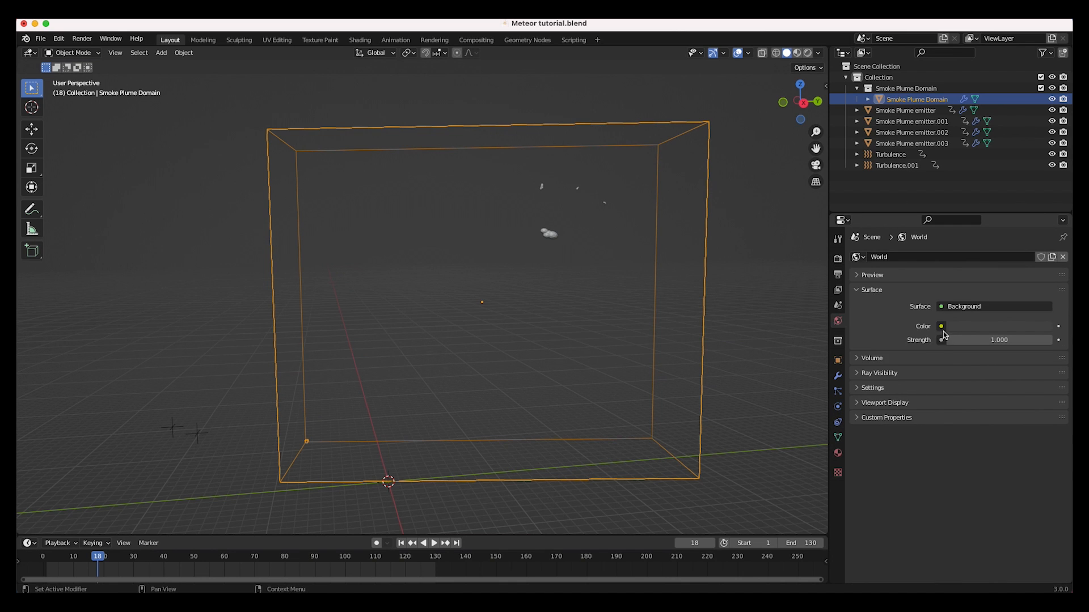
pyautogui.click(941, 326)
pyautogui.click(727, 375)
pyautogui.click(999, 343)
pyautogui.moveTo(467, 346); pyautogui.dragTo(399, 132)
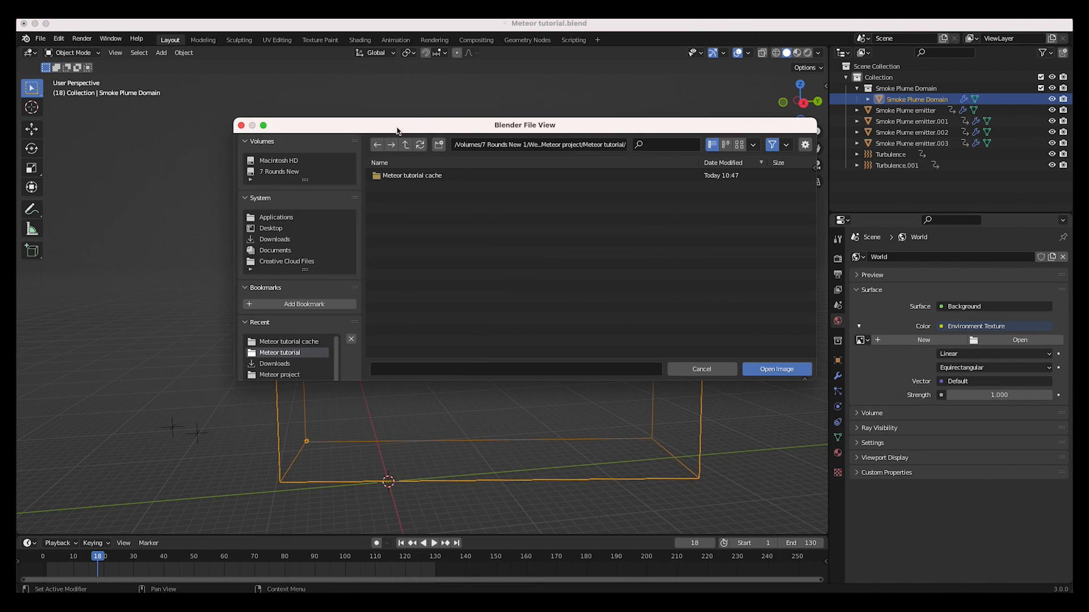
pyautogui.click(271, 364)
pyautogui.scroll(-10, 475, 316)
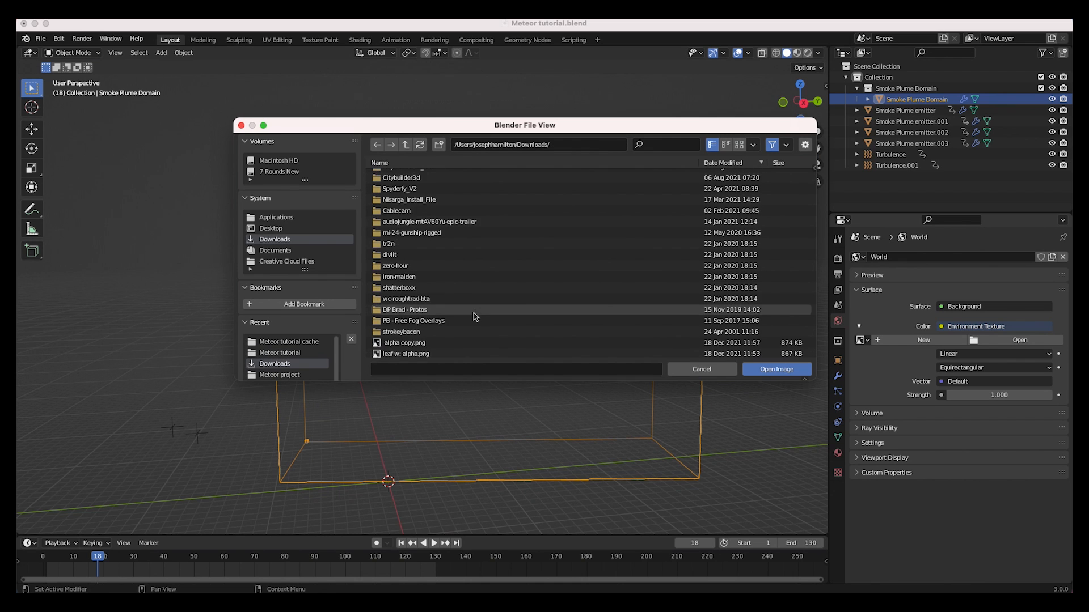
pyautogui.scroll(-3, 424, 339)
pyautogui.doubleClick(401, 349)
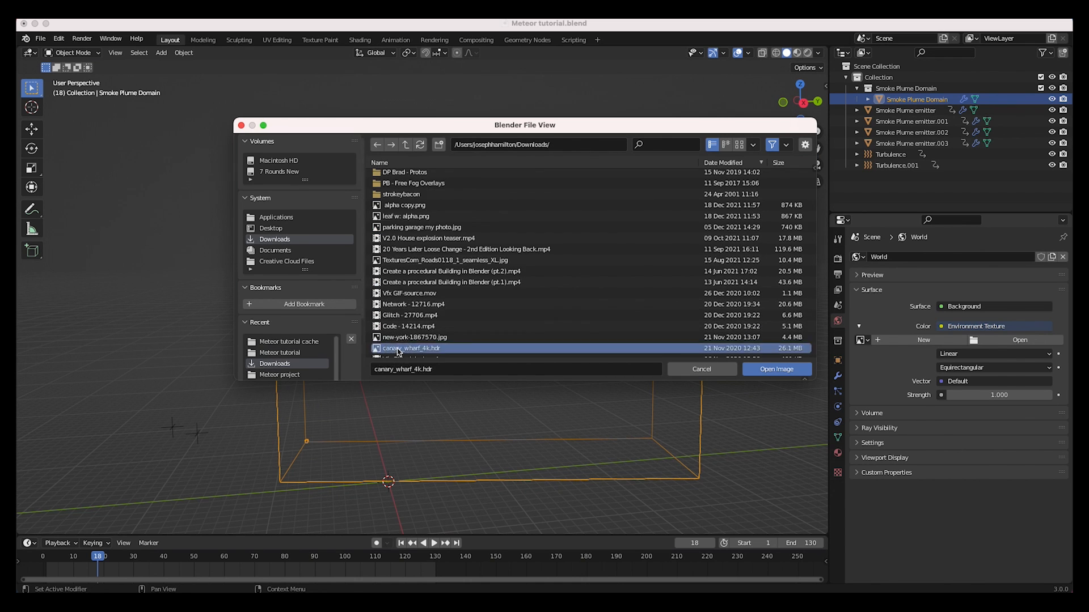
# Add an area light at the 3D cursor and scale it up to a large size.
pyautogui.hotkey('shift', 'a')
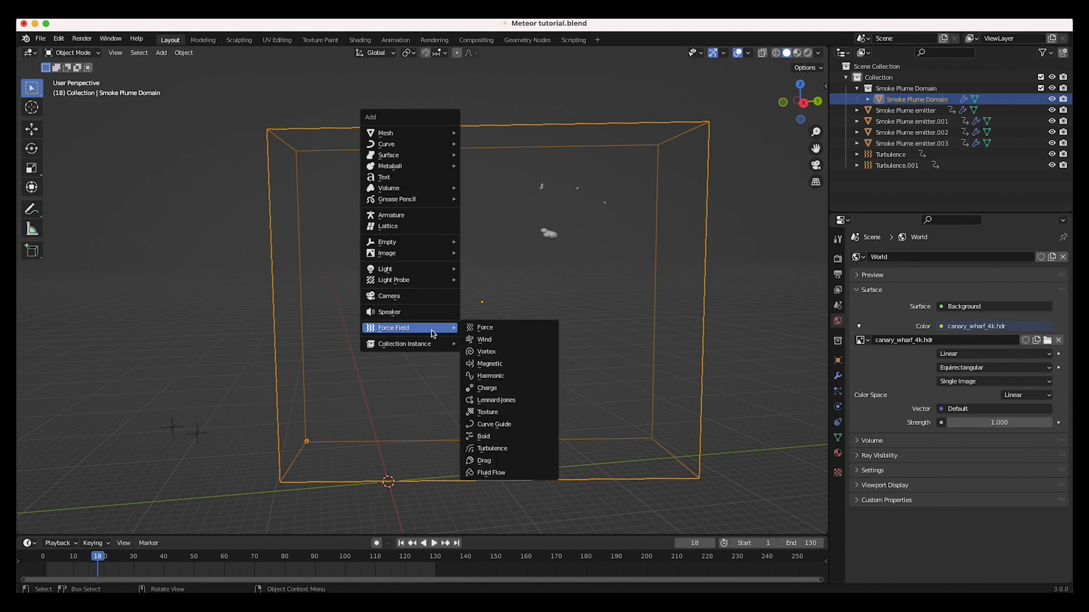
pyautogui.moveTo(397, 269)
pyautogui.click(491, 307)
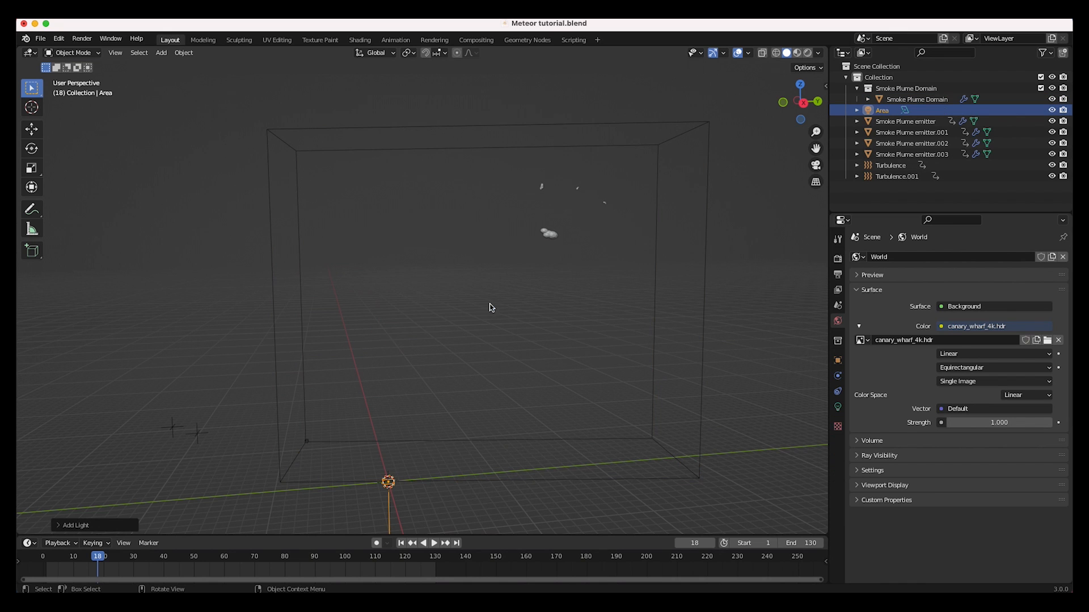
pyautogui.press('s')
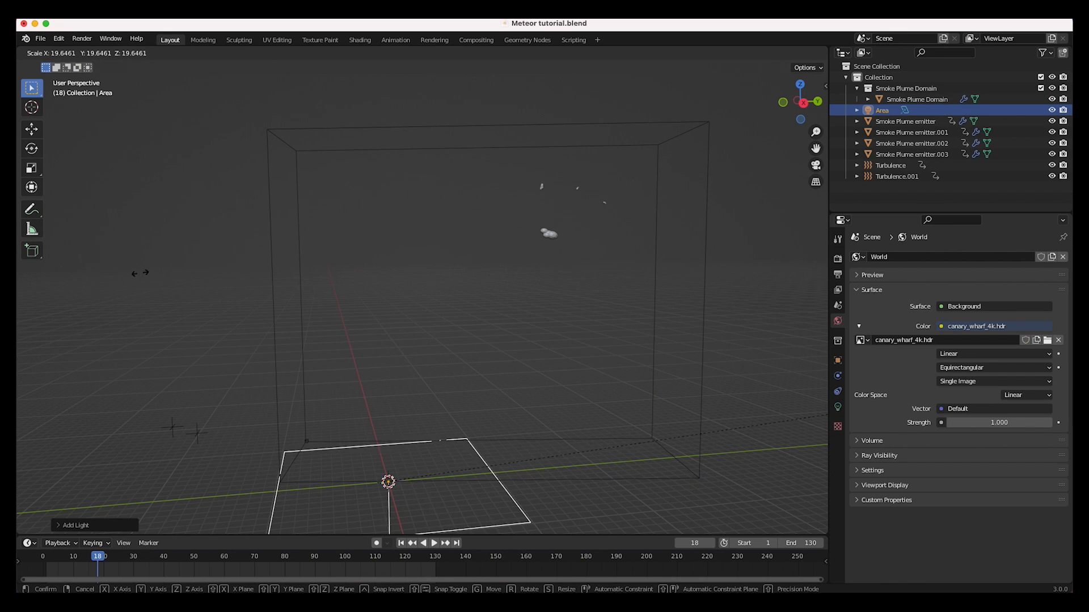
pyautogui.click(472, 234)
# Raise the area light above the smoke domain, then reposition and scale it to cover the domain from overhead.
pyautogui.scroll(-4, 473, 234)
pyautogui.press('g')
pyautogui.press('z')
pyautogui.click(446, 207)
pyautogui.press('s')
pyautogui.click(594, 228)
pyautogui.moveTo(549, 264); pyautogui.dragTo(504, 275, button='middle')
pyautogui.press('g')
pyautogui.click(539, 276)
pyautogui.press('s')
pyautogui.click(573, 258)
# Set the area light's power to 2000 W.
pyautogui.moveTo(564, 260); pyautogui.dragTo(715, 296, button='middle')
pyautogui.click(838, 407)
pyautogui.click(984, 333)
pyautogui.write('2000')
pyautogui.press('Return')
# Select the Smoke Plume Domain and set its Resolution Divisions to 196.
pyautogui.hscroll(-5, 378, 313)
pyautogui.scroll(3, 379, 313)
pyautogui.click(680, 293)
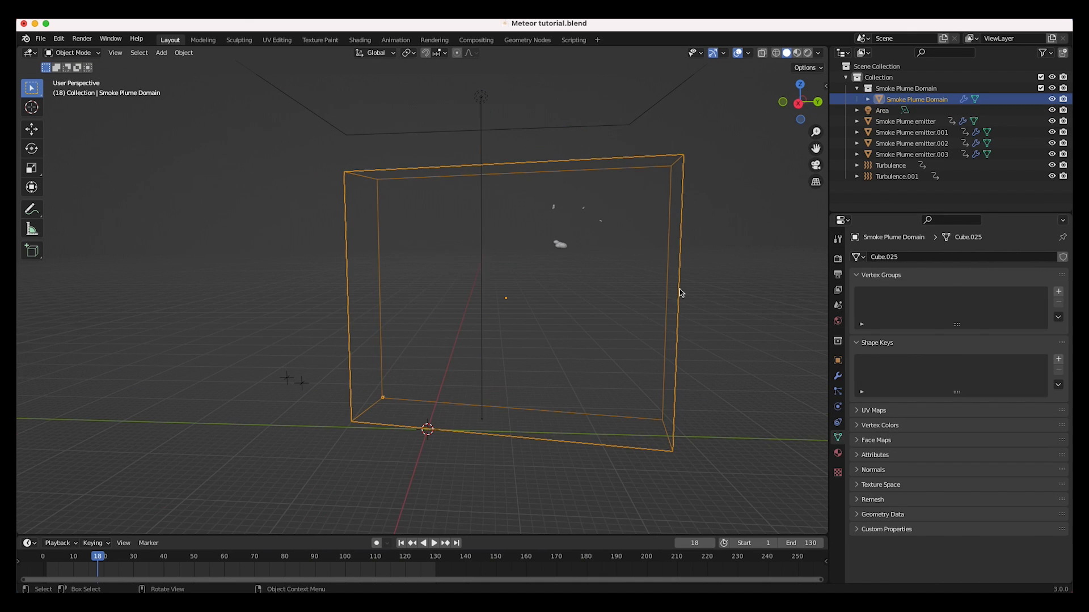
pyautogui.click(837, 408)
pyautogui.scroll(-3, 907, 510)
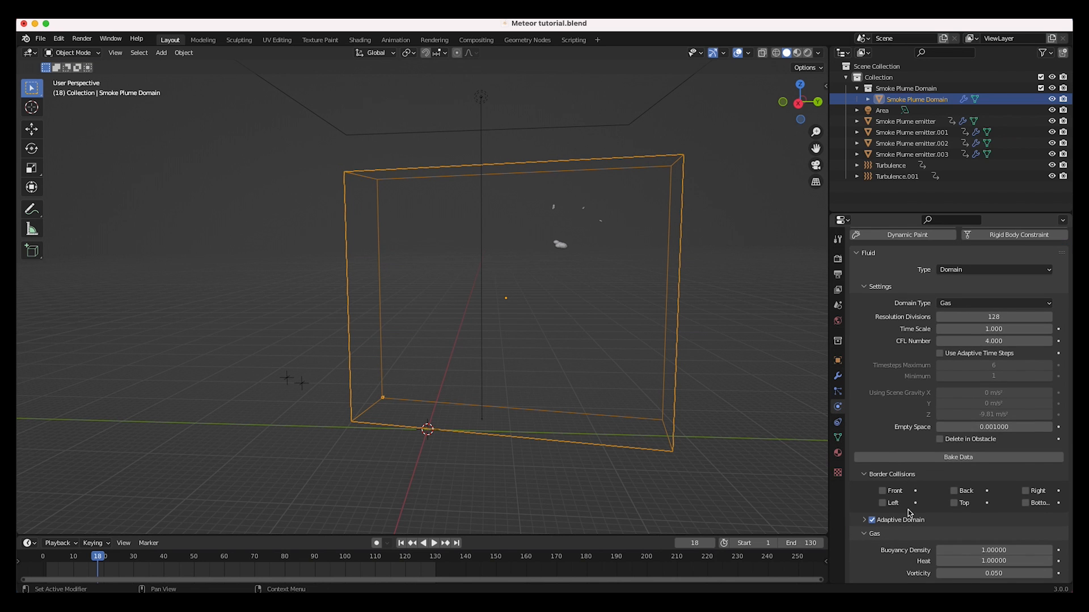
pyautogui.hscroll(10, 573, 389)
pyautogui.hscroll(-10, 573, 389)
pyautogui.hscroll(-3, 573, 389)
pyautogui.keyDown('shift'); pyautogui.hscroll(5, 574, 389); pyautogui.keyUp('shift')
pyautogui.scroll(3, 574, 389)
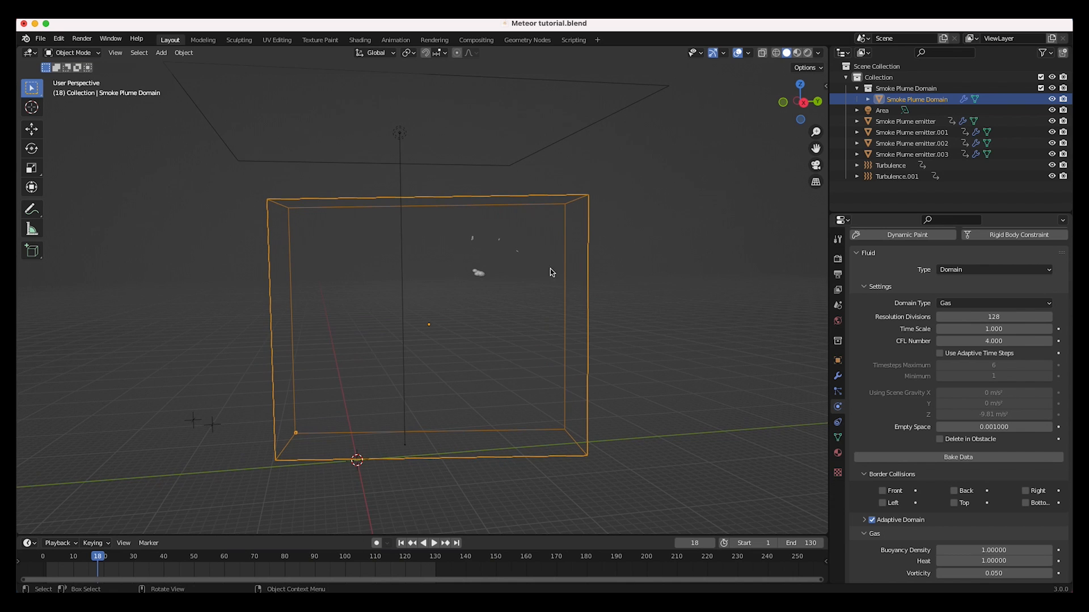
pyautogui.click(989, 316)
pyautogui.write('196')
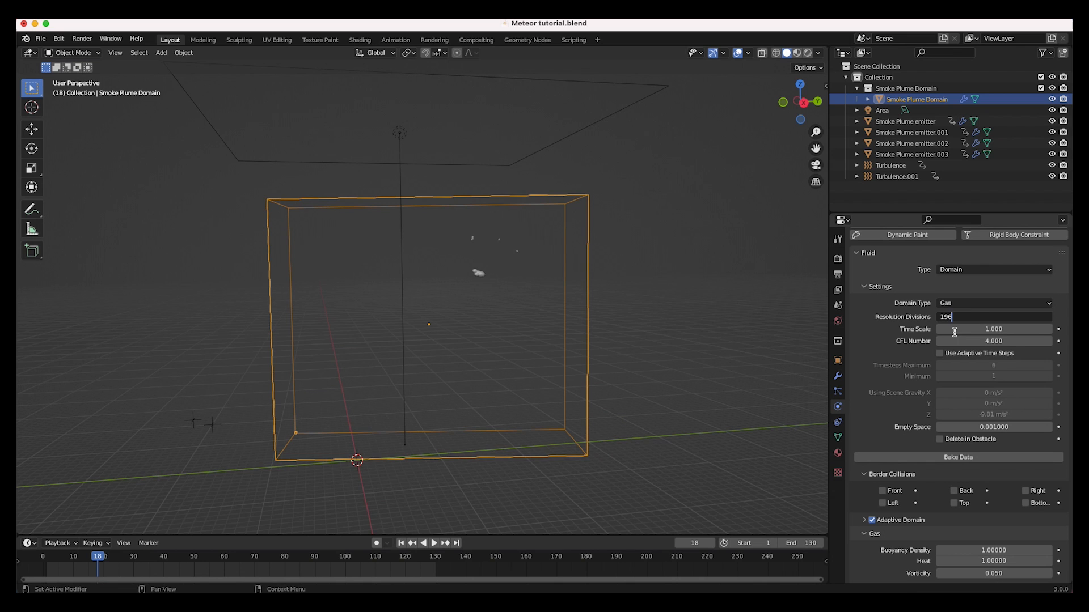
pyautogui.press('Return')
# Save the Blender file and bake the smoke domain's data.
pyautogui.hscroll(5, 526, 340)
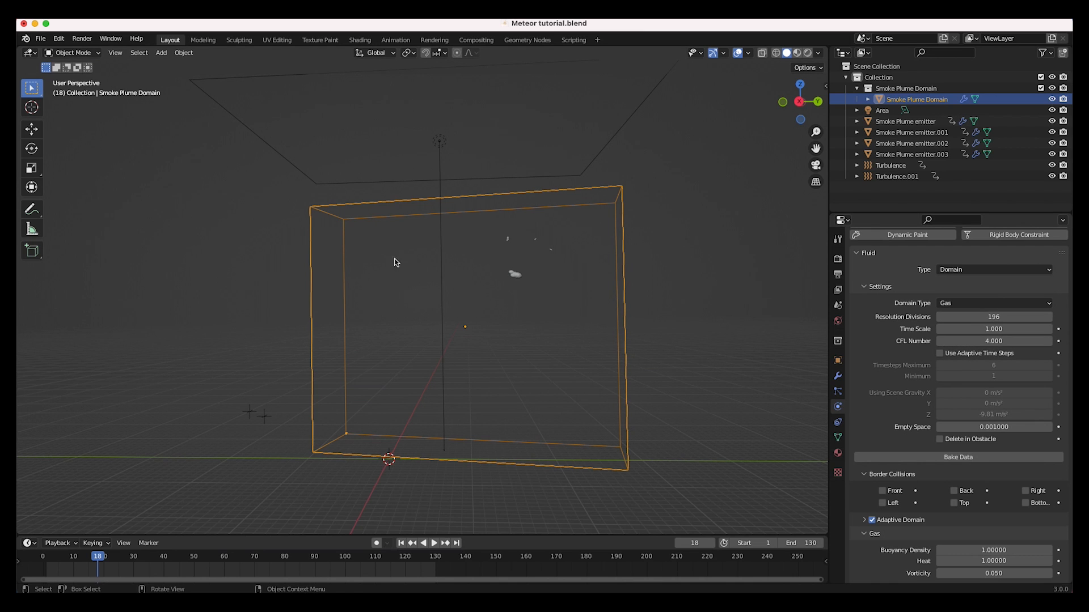
pyautogui.click(40, 38)
pyautogui.click(51, 107)
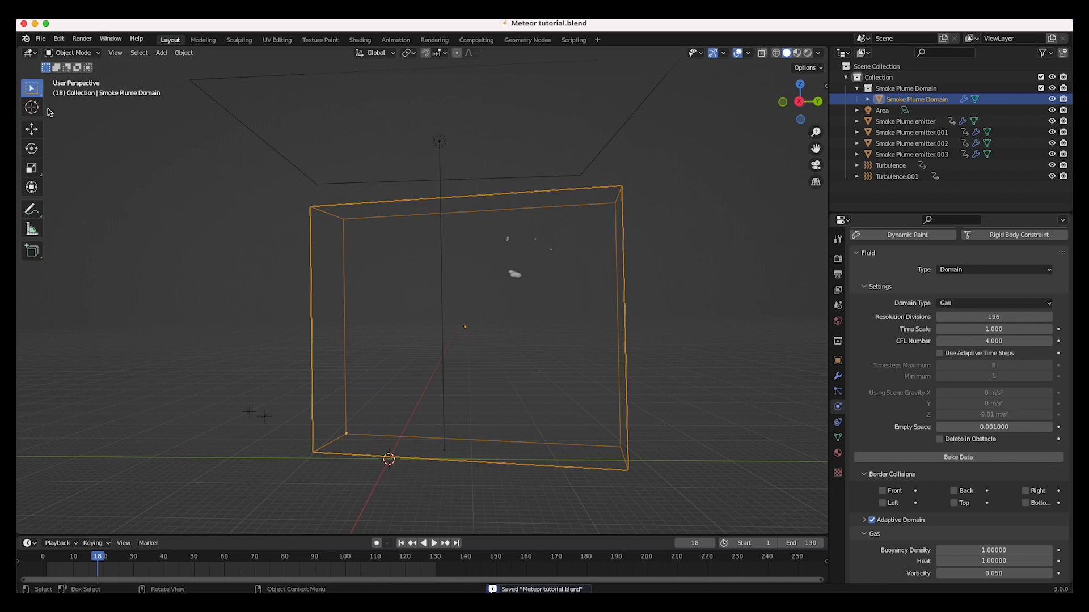
pyautogui.click(956, 458)
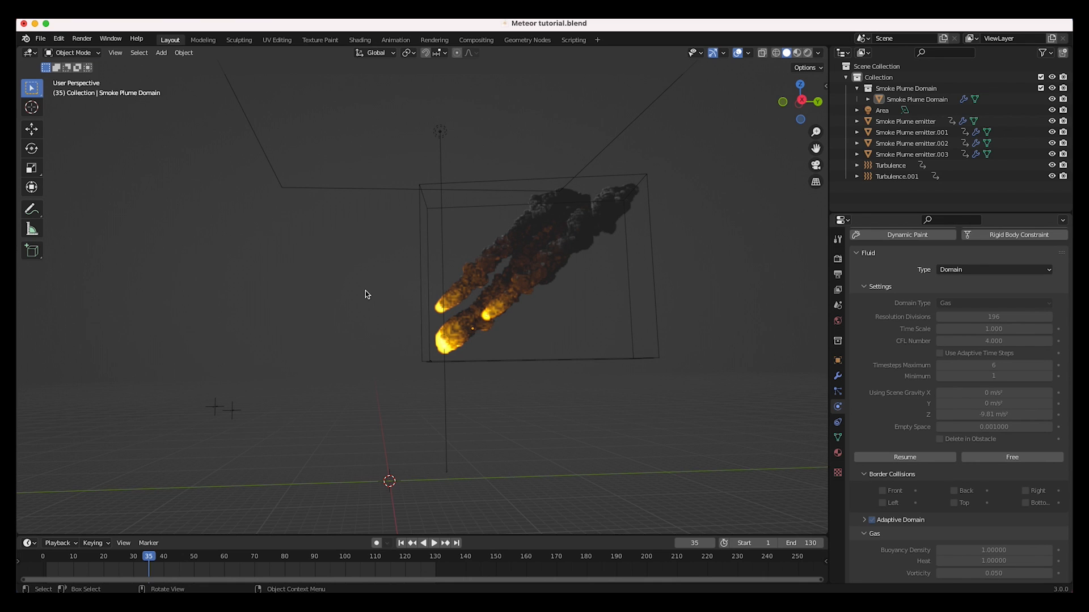
# Examine the baked meteor fire and smoke plume from several angles, including at frame 59.
pyautogui.scroll(6, 512, 271)
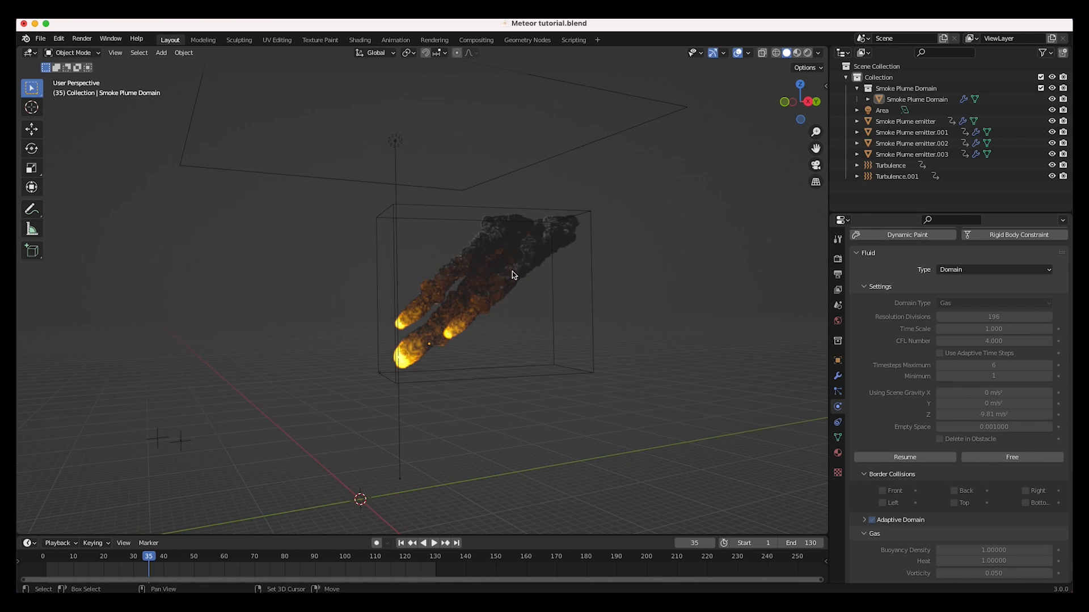
pyautogui.keyDown('shift'); pyautogui.hscroll(3, 512, 271); pyautogui.keyUp('shift')
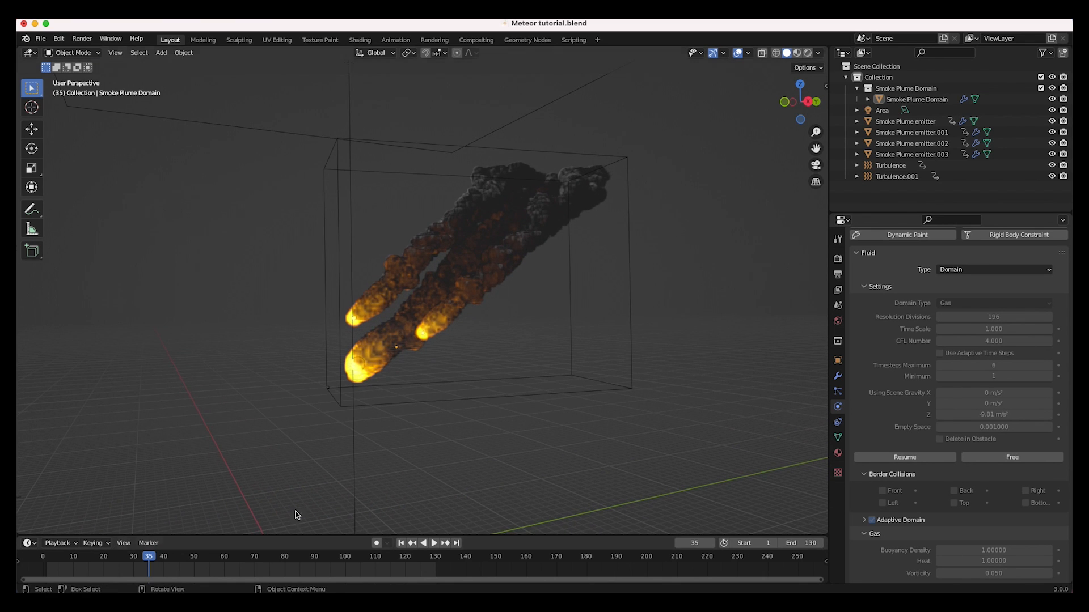
pyautogui.hscroll(4, 600, 235)
pyautogui.hscroll(-2, 600, 235)
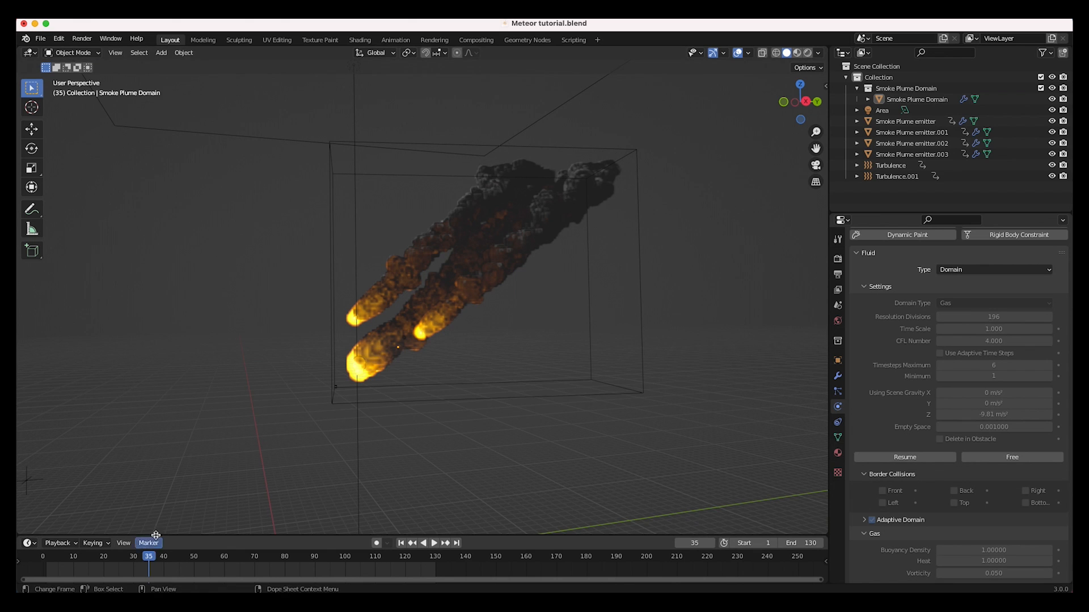
pyautogui.click(255, 561)
pyautogui.keyDown('alt'); pyautogui.scroll(-11, 547, 198); pyautogui.keyUp('alt')
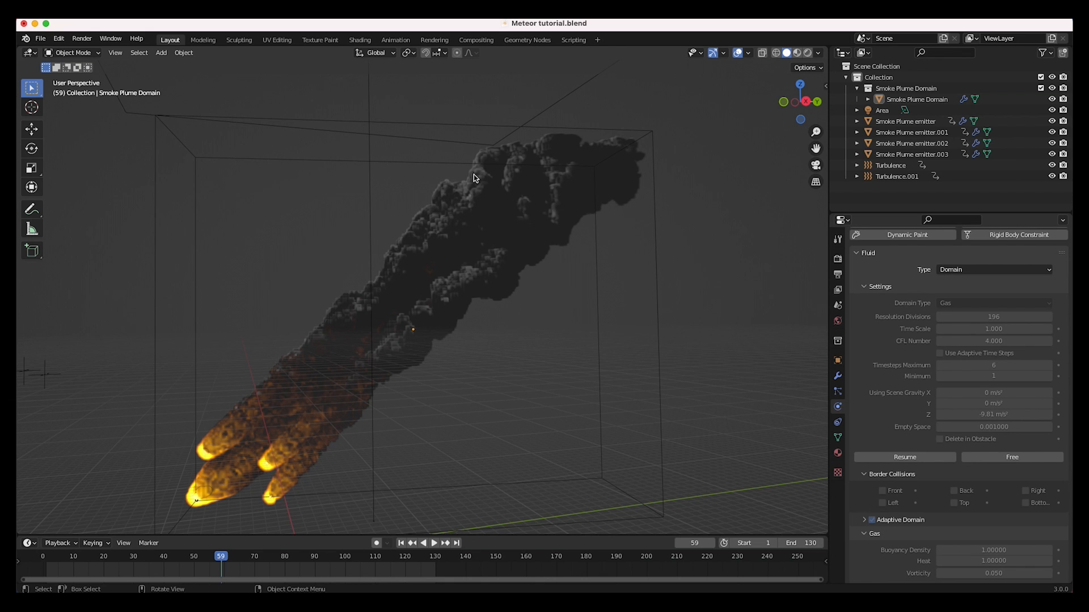
pyautogui.keyDown('shift'); pyautogui.scroll(-5, 293, 423); pyautogui.keyUp('shift')
pyautogui.keyDown('ctrl'); pyautogui.scroll(-4, 292, 423); pyautogui.keyUp('ctrl')
pyautogui.keyDown('shift'); pyautogui.scroll(4, 293, 423); pyautogui.keyUp('shift')
pyautogui.hscroll(-10, 267, 419)
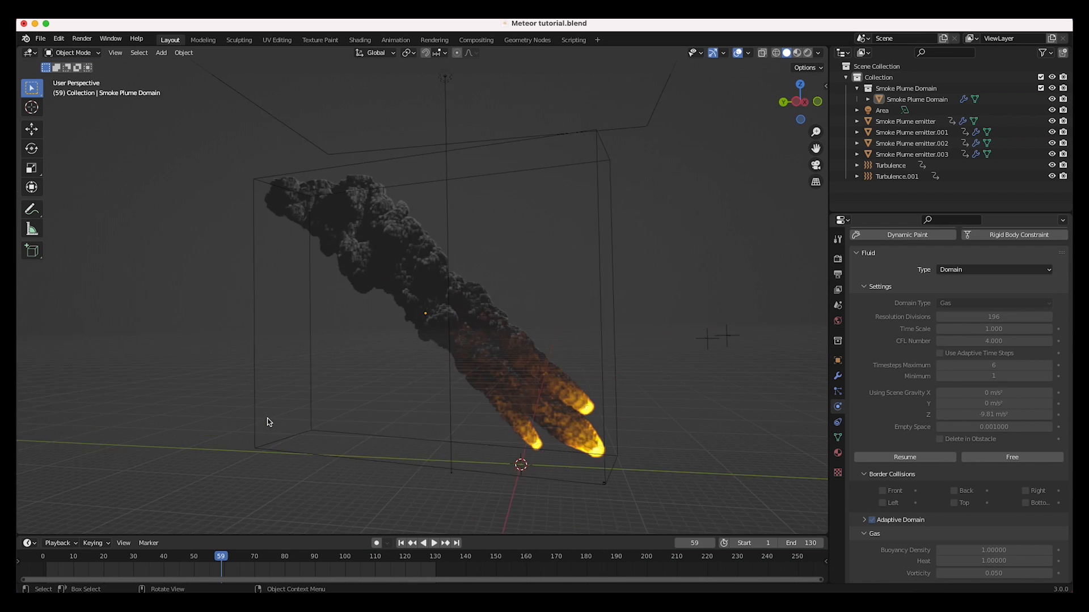
pyautogui.hscroll(-10, 268, 421)
pyautogui.hscroll(-2, 267, 421)
pyautogui.scroll(-5, 391, 423)
pyautogui.scroll(4, 414, 367)
pyautogui.scroll(8, 369, 351)
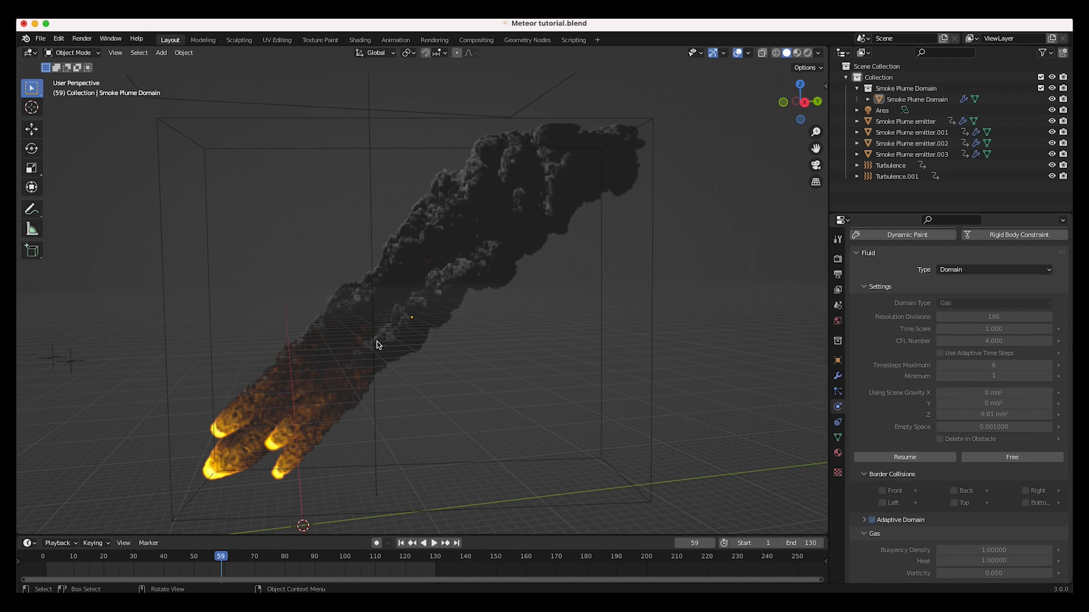
pyautogui.scroll(-4, 378, 345)
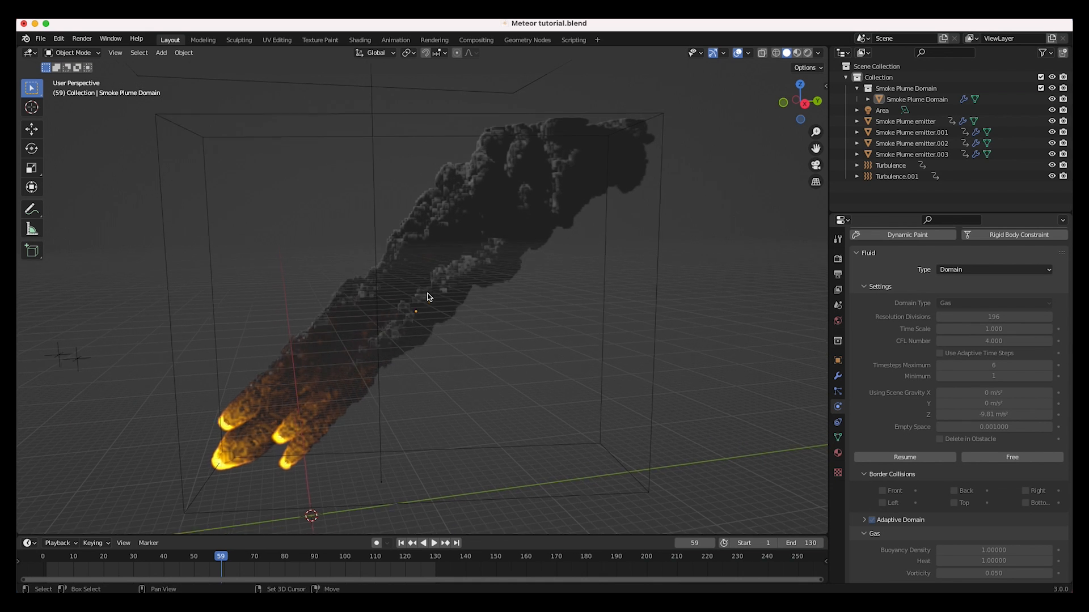
# Examine the baked meteor fire and smoke at frame 38, both close up and from a distance.
pyautogui.click(158, 557)
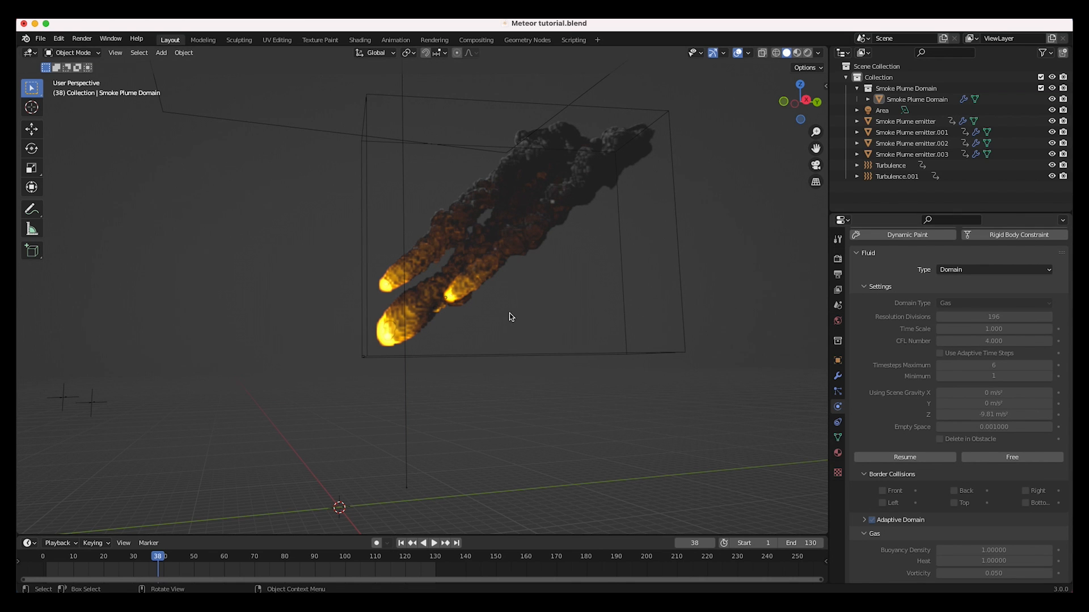
pyautogui.scroll(5, 509, 313)
pyautogui.moveTo(395, 336); pyautogui.dragTo(347, 297, button='middle')
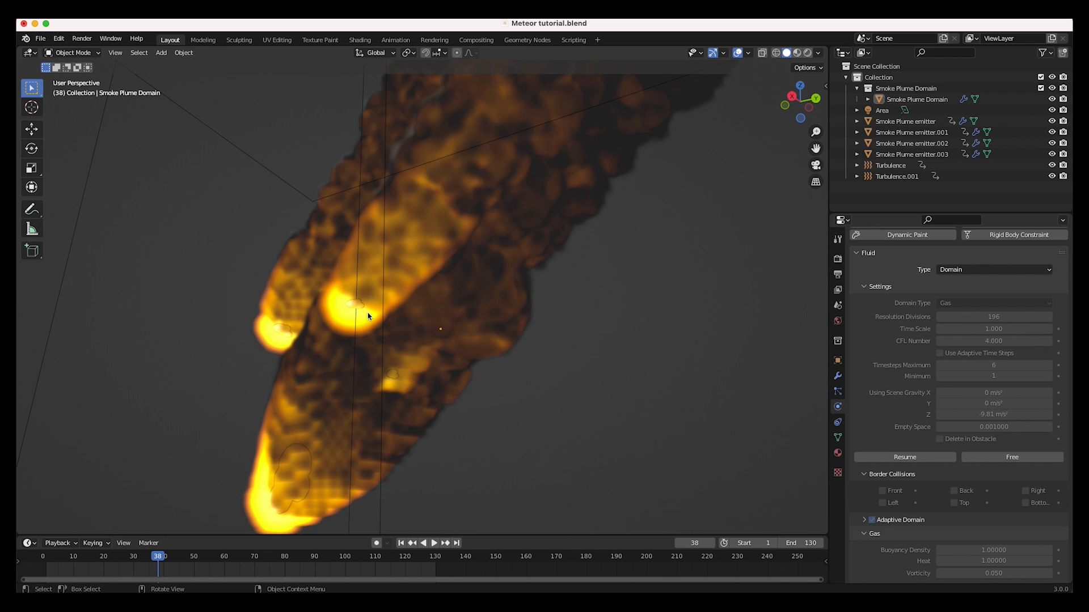
pyautogui.moveTo(301, 322); pyautogui.dragTo(730, 292, button='middle')
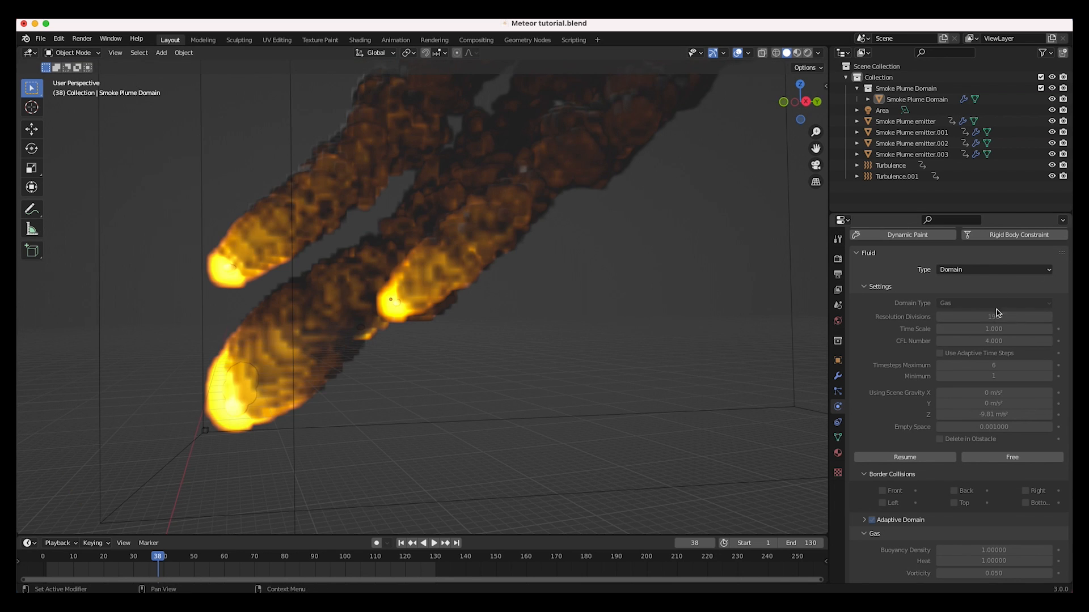
pyautogui.moveTo(422, 408); pyautogui.dragTo(420, 278, button='middle')
pyautogui.scroll(-5, 518, 227)
pyautogui.hscroll(10, 518, 227)
pyautogui.hscroll(10, 519, 226)
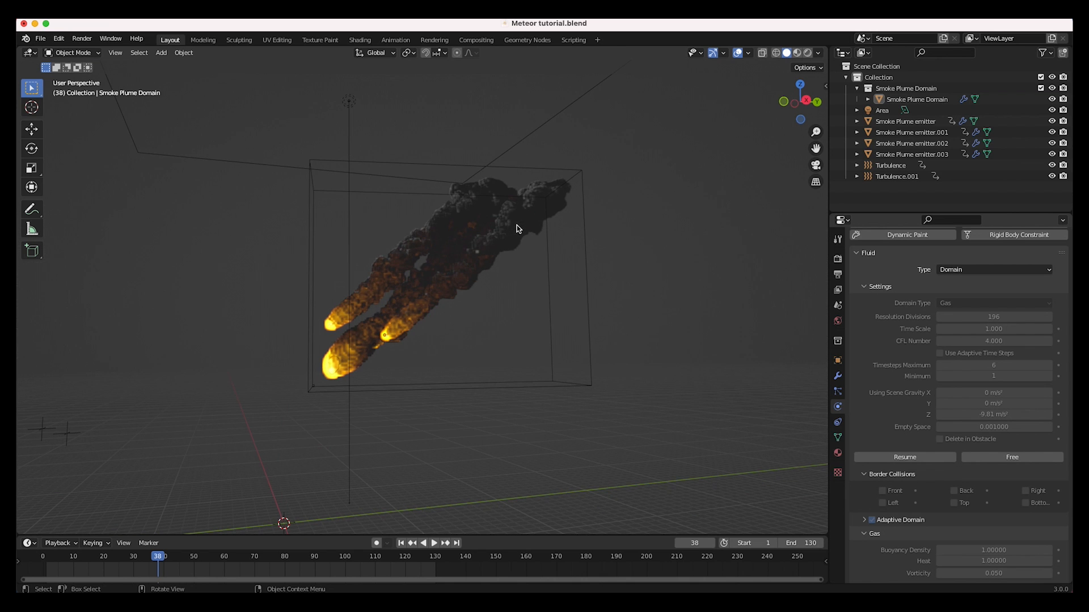
# Review the domain's Gas, Noise and Fire settings while examining the plume's detail from several angles.
pyautogui.scroll(-10, 934, 402)
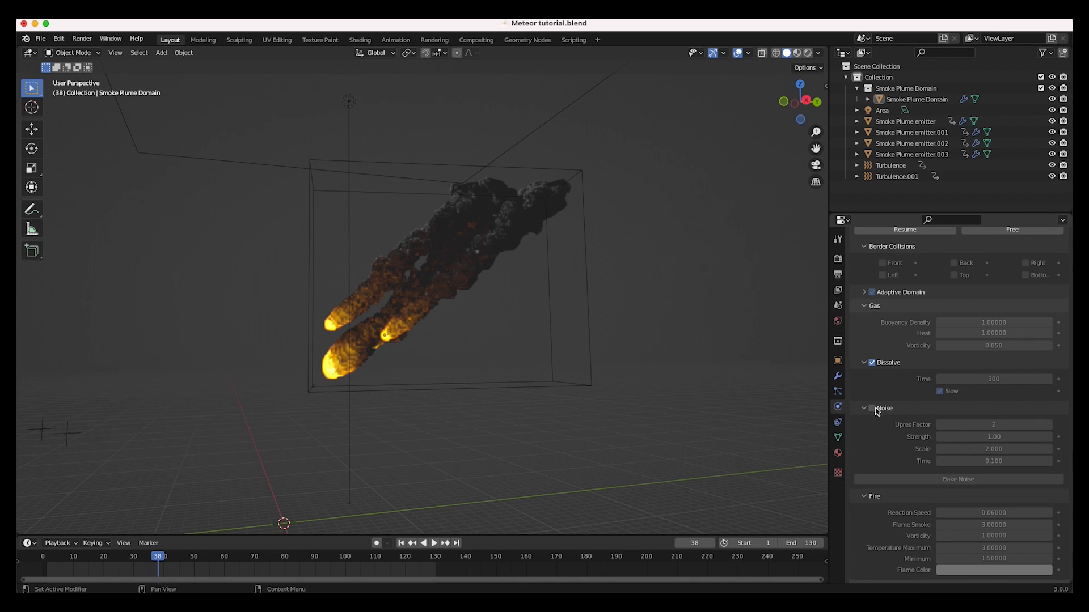
pyautogui.hscroll(5, 464, 350)
pyautogui.hscroll(-10, 464, 350)
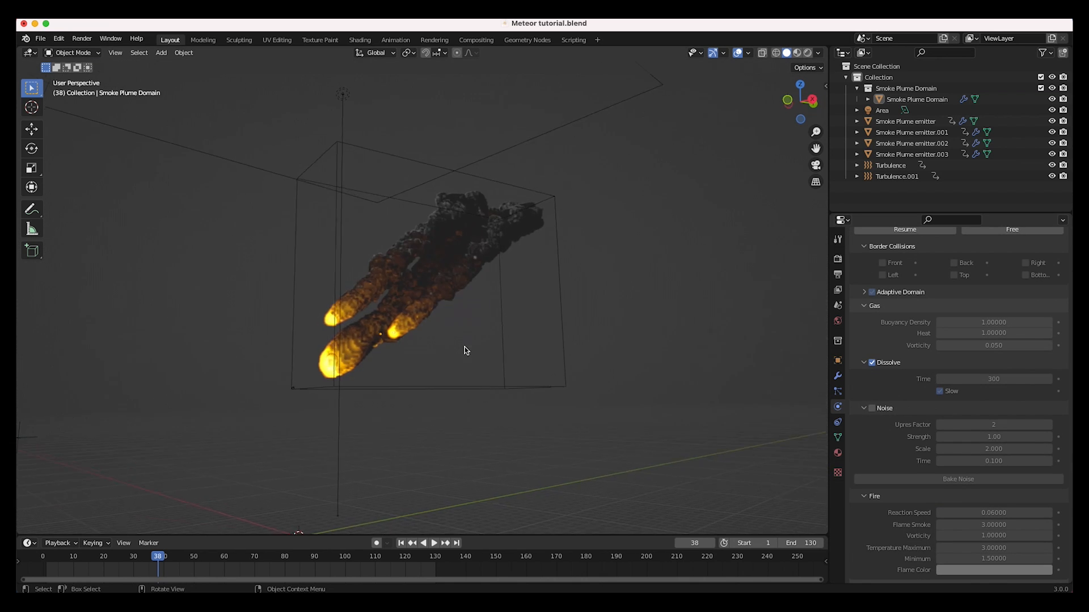
pyautogui.hscroll(10, 465, 350)
pyautogui.hscroll(-5, 464, 349)
pyautogui.hscroll(5, 465, 350)
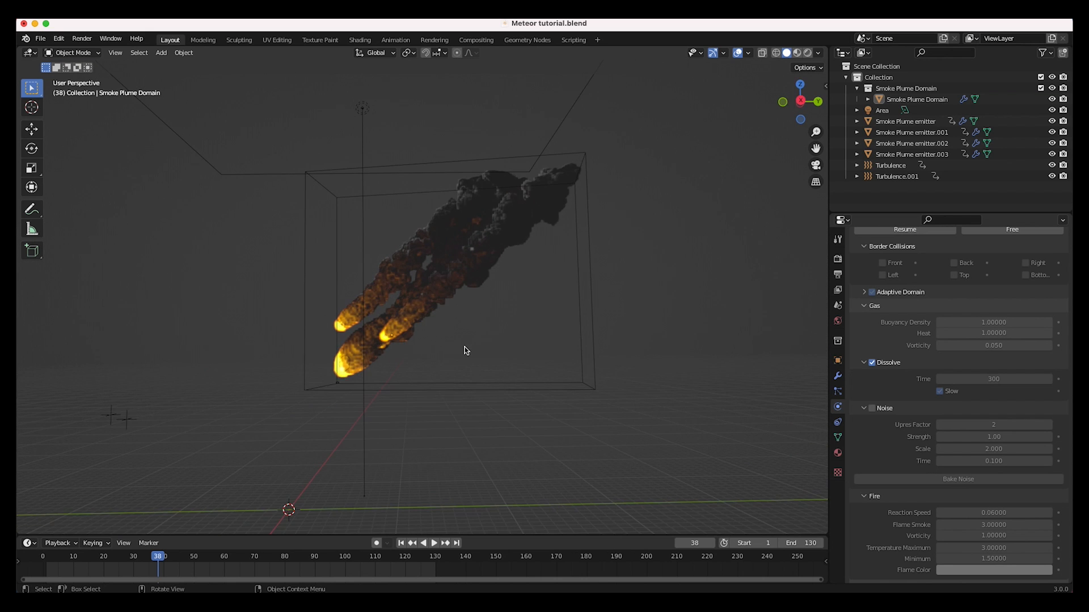
pyautogui.scroll(2, 357, 336)
pyautogui.scroll(3, 356, 336)
pyautogui.hscroll(-5, 433, 293)
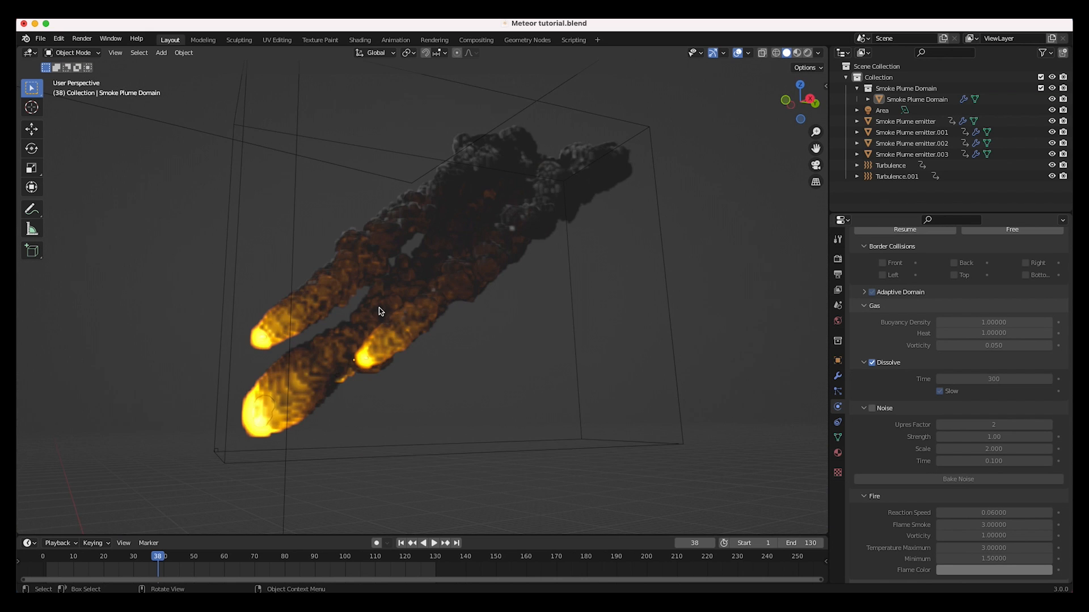
pyautogui.hscroll(5, 391, 278)
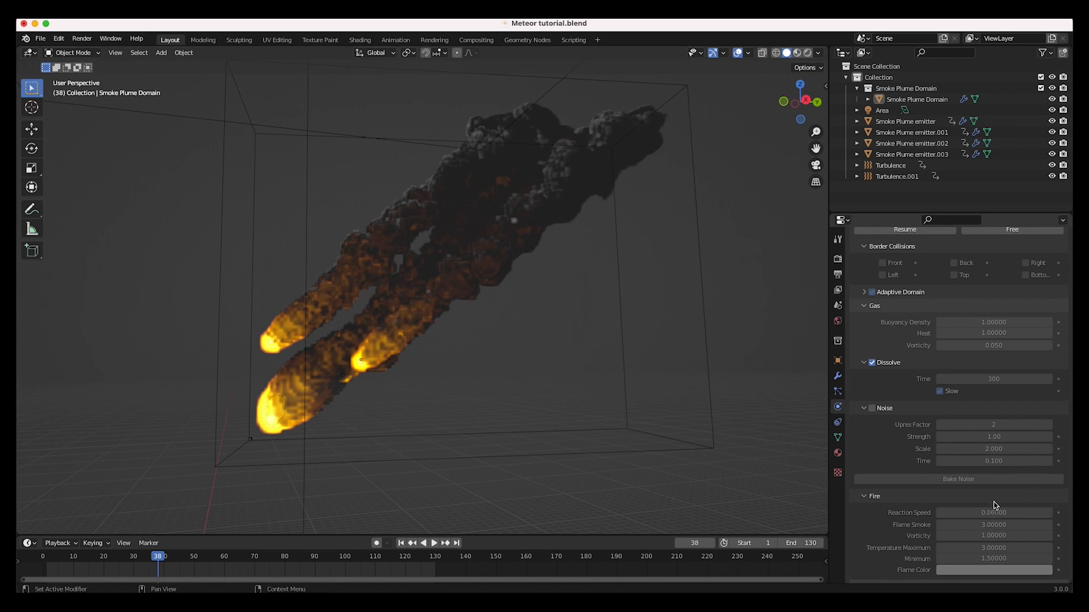
pyautogui.scroll(-3, 977, 515)
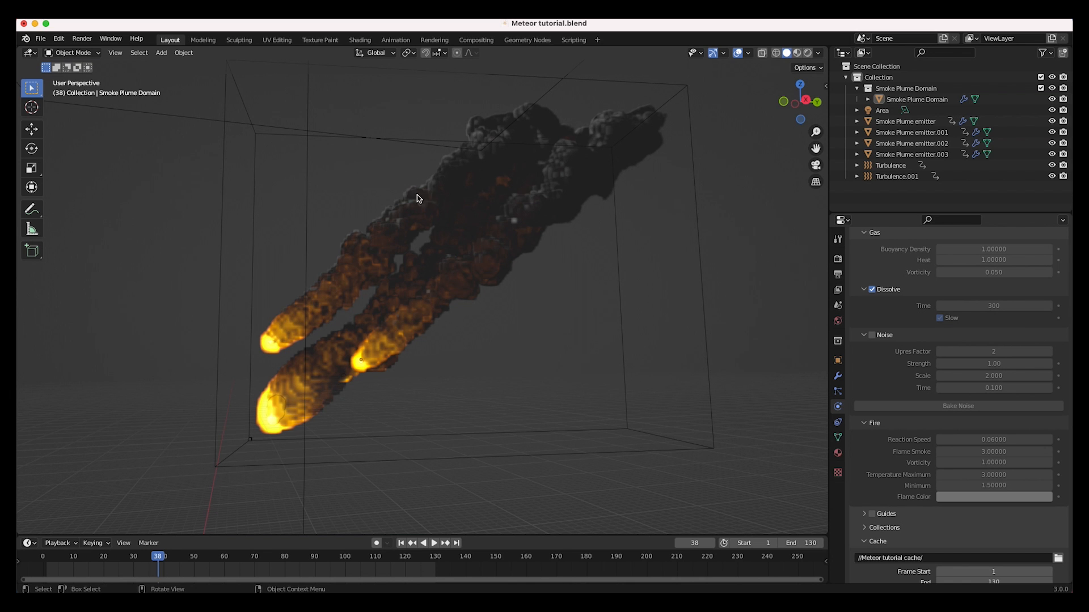
pyautogui.moveTo(412, 214); pyautogui.dragTo(444, 204, button='middle')
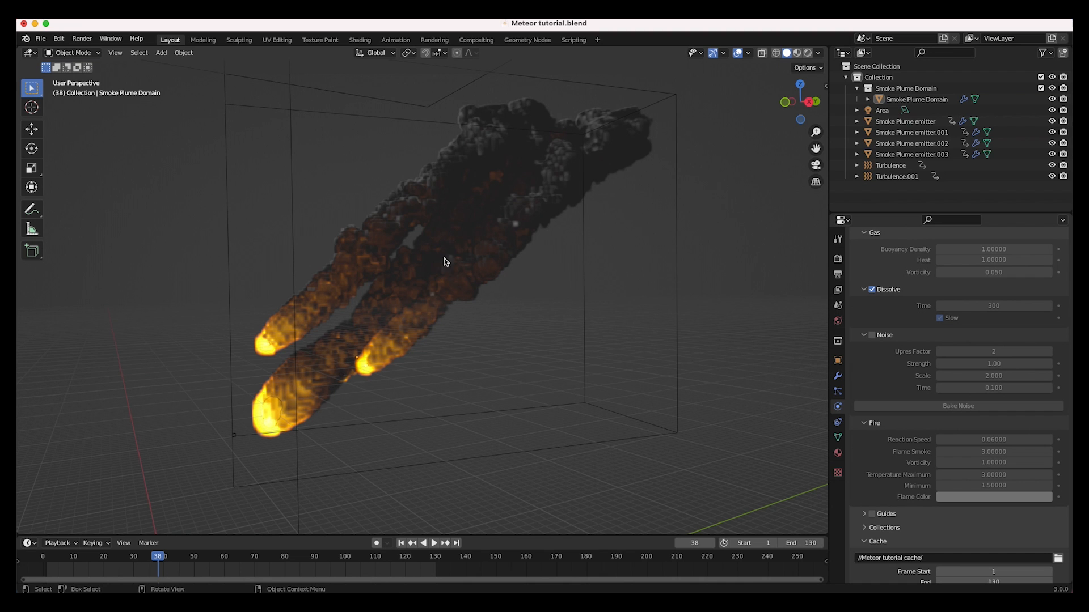
pyautogui.moveTo(490, 264); pyautogui.dragTo(462, 267, button='middle')
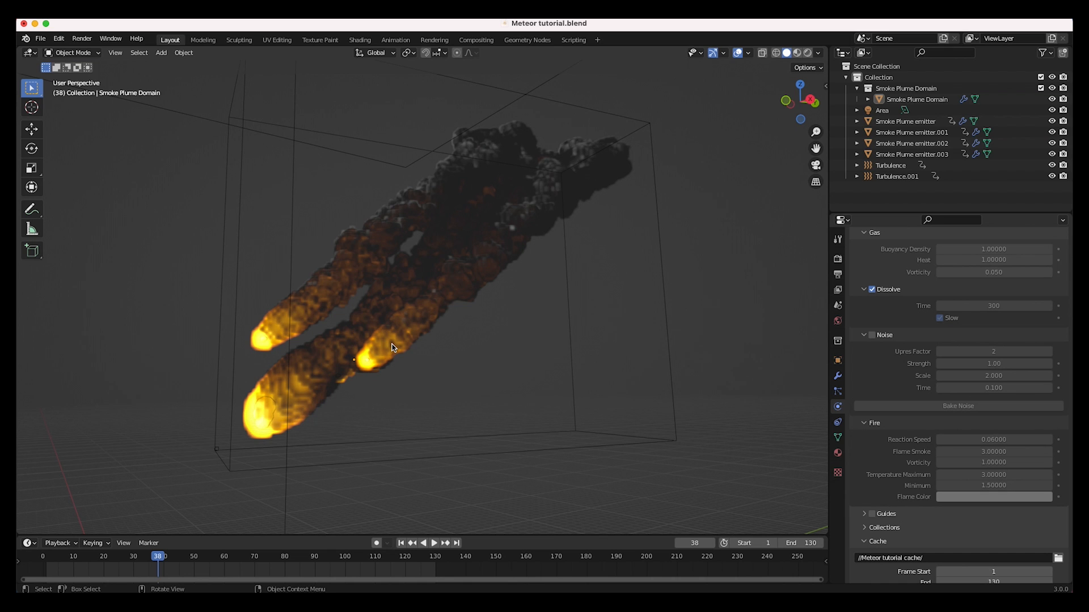
# Free the smoke domain's baked data and set its Resolution Divisions to 256.
pyautogui.scroll(10, 888, 378)
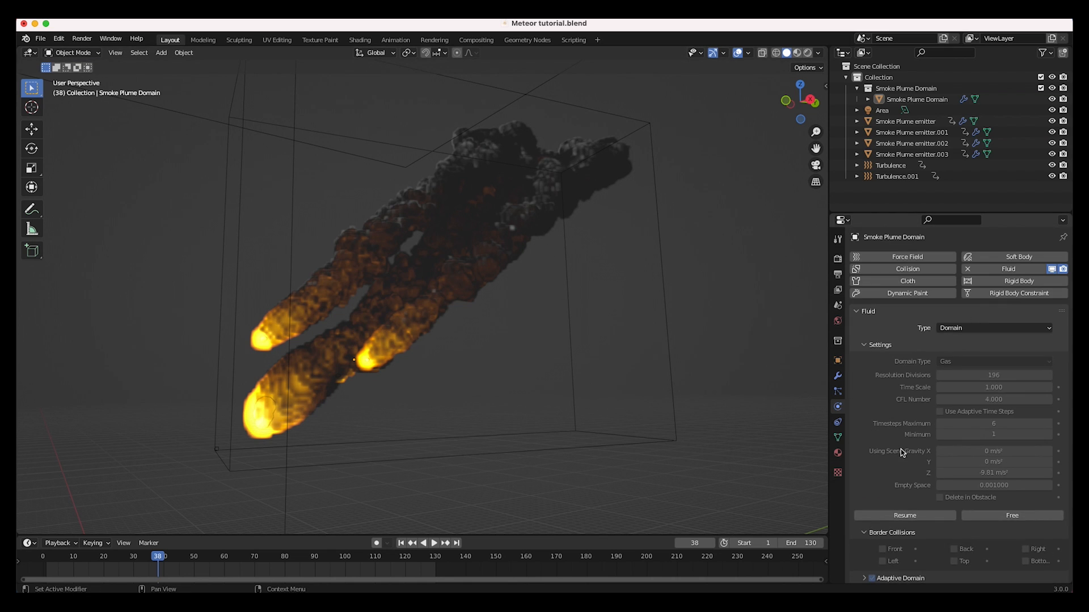
pyautogui.click(1001, 513)
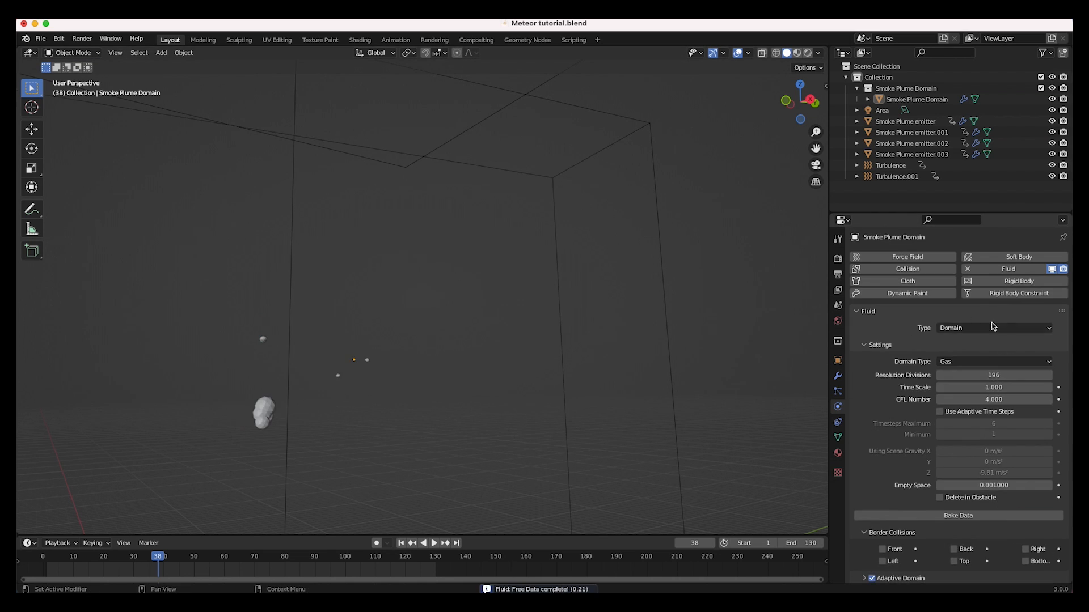
pyautogui.click(990, 376)
pyautogui.write('256')
pyautogui.press('Return')
# Turn off Adaptive Domain for the Smoke Plume Domain.
pyautogui.scroll(-5, 912, 527)
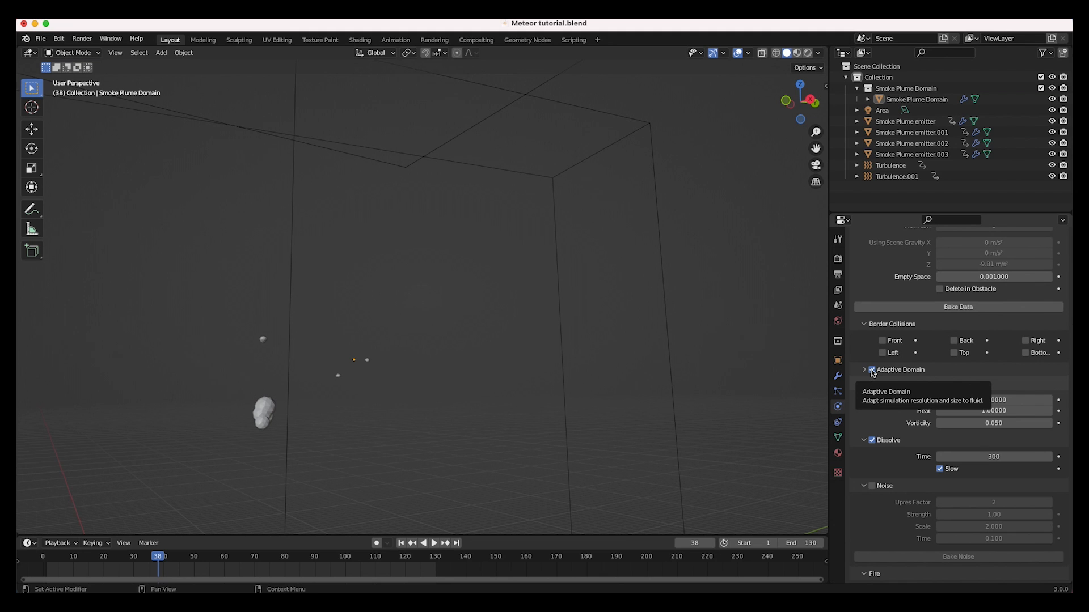
pyautogui.scroll(-8, 886, 445)
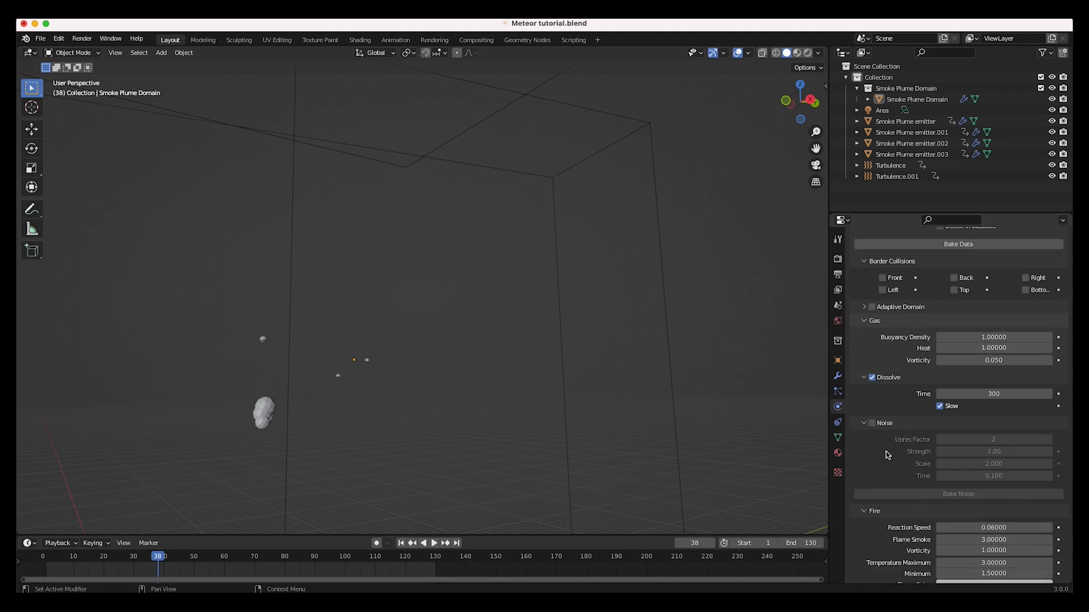
pyautogui.scroll(12, 887, 454)
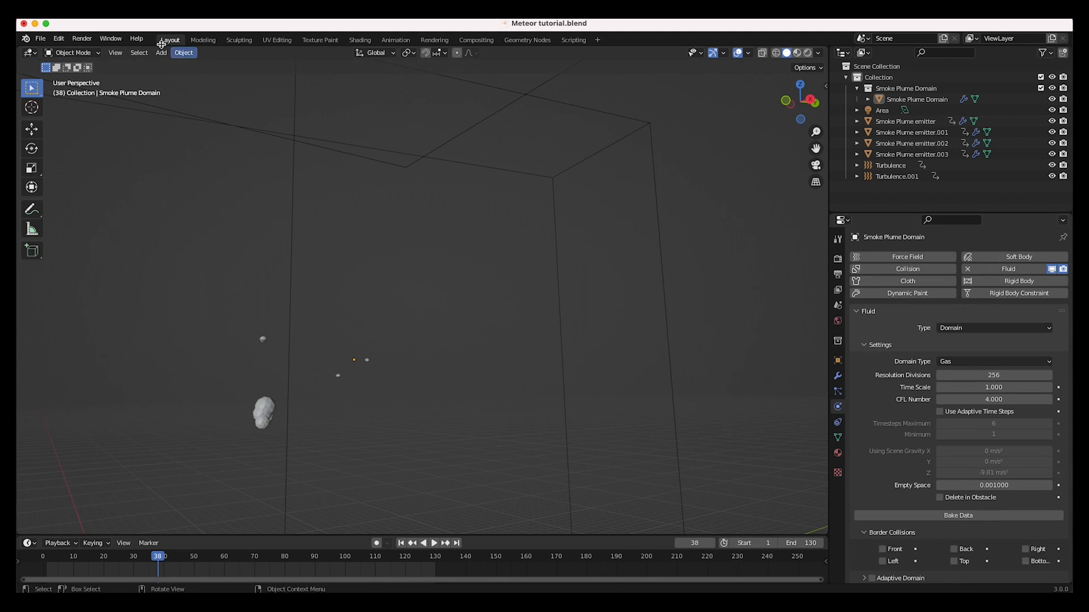
# Save the Blender file and bake the smoke domain's data again with the new settings.
pyautogui.click(42, 39)
pyautogui.click(68, 112)
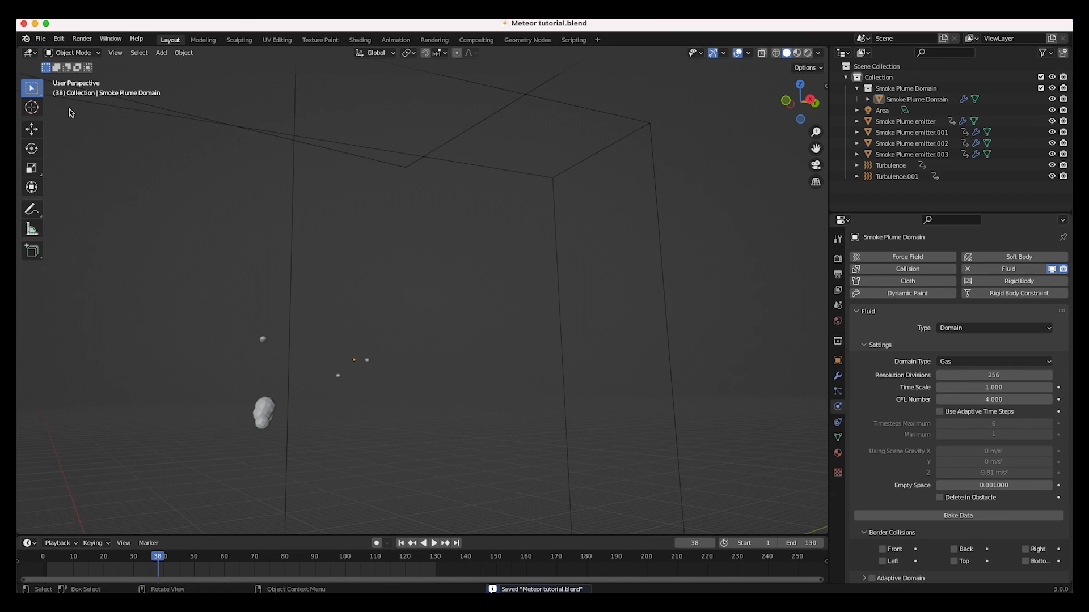
pyautogui.scroll(-2, 945, 547)
pyautogui.click(958, 463)
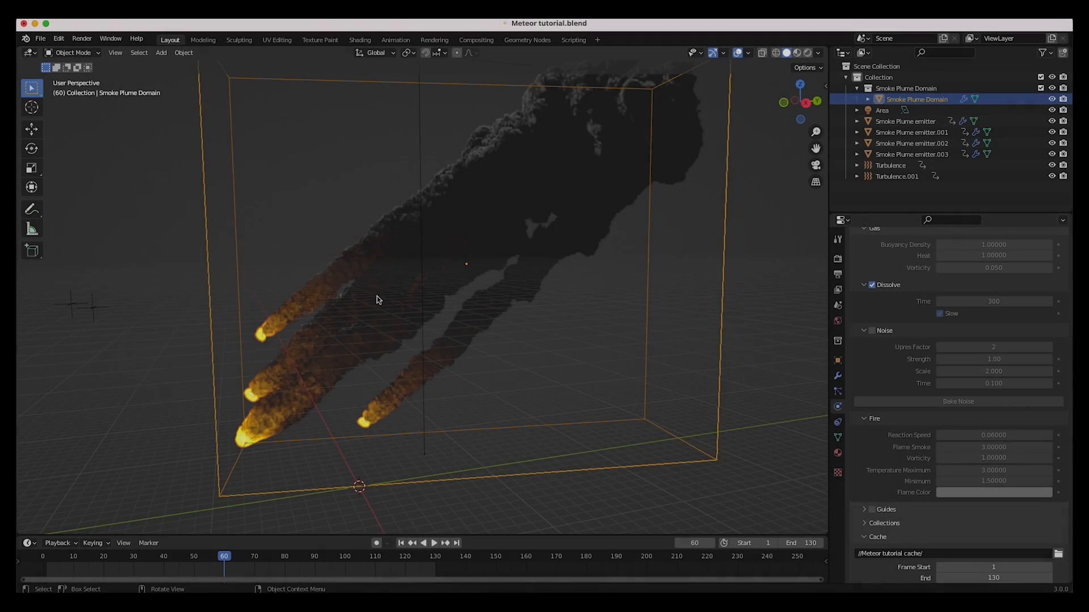
# Examine the rebaked fire and smoke plume at frame 60 from several angles and distances, and check the domain settings.
pyautogui.moveTo(373, 364); pyautogui.dragTo(474, 272, button='middle')
pyautogui.hscroll(-5, 474, 272)
pyautogui.hscroll(5, 473, 272)
pyautogui.scroll(5, 473, 272)
pyautogui.scroll(-5, 473, 272)
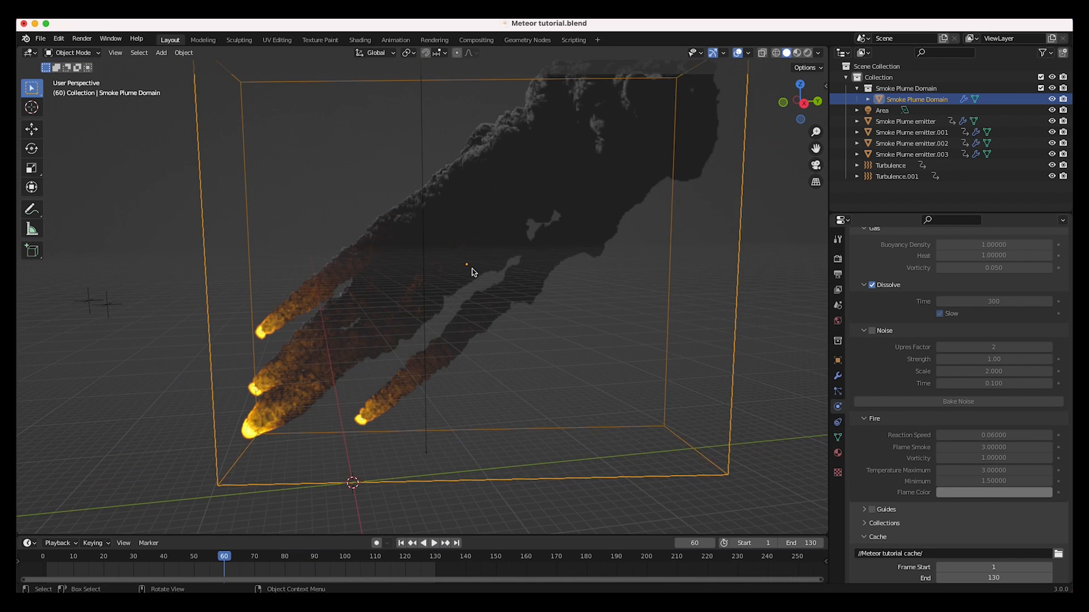
pyautogui.scroll(-2, 473, 272)
pyautogui.scroll(10, 924, 318)
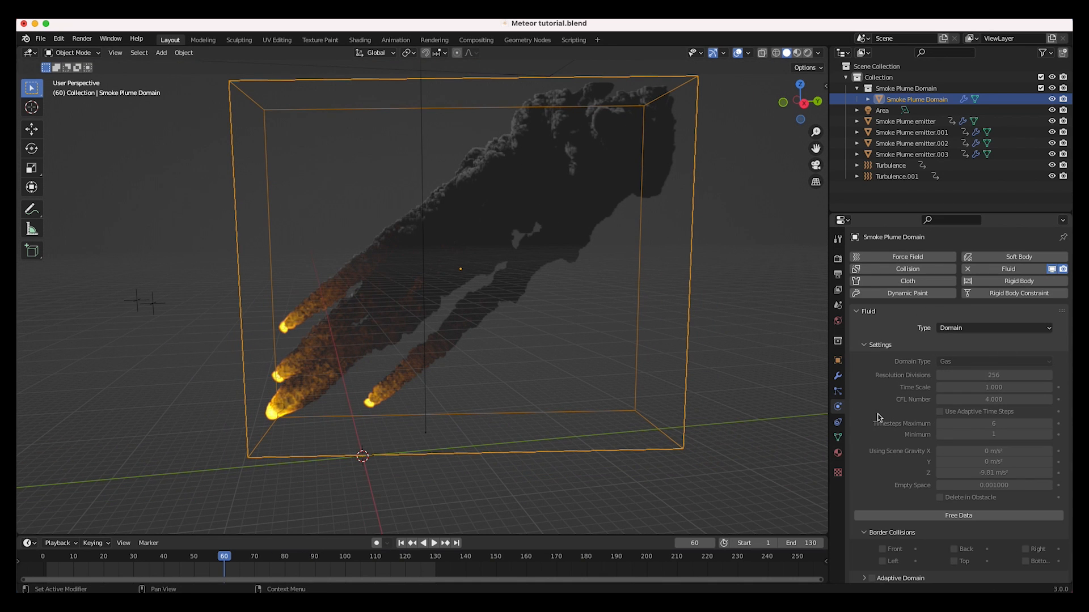
pyautogui.scroll(-3, 270, 308)
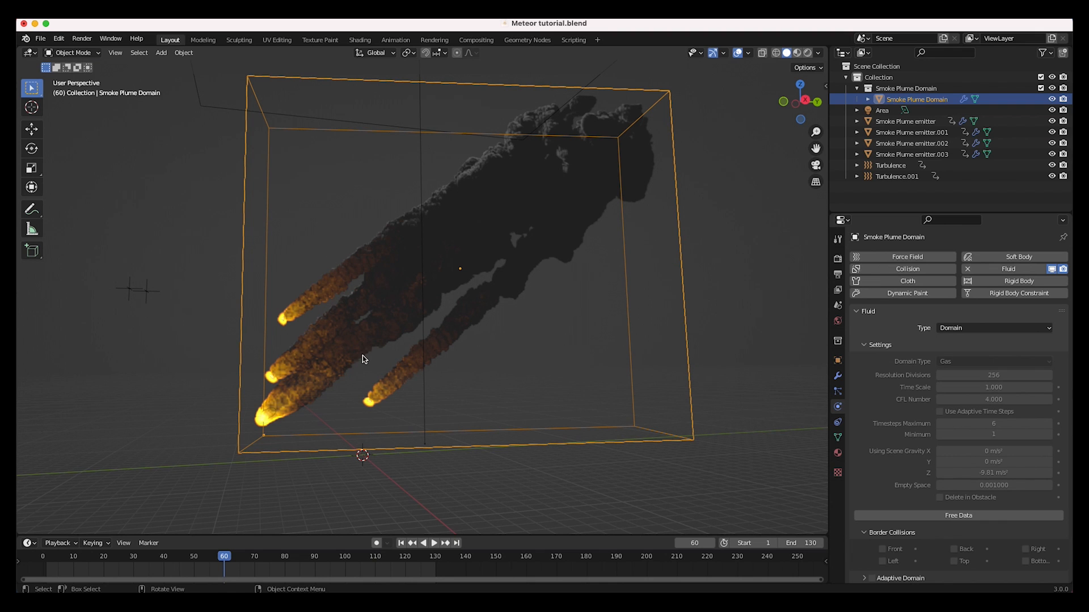
pyautogui.scroll(-3, 469, 244)
pyautogui.hscroll(5, 469, 244)
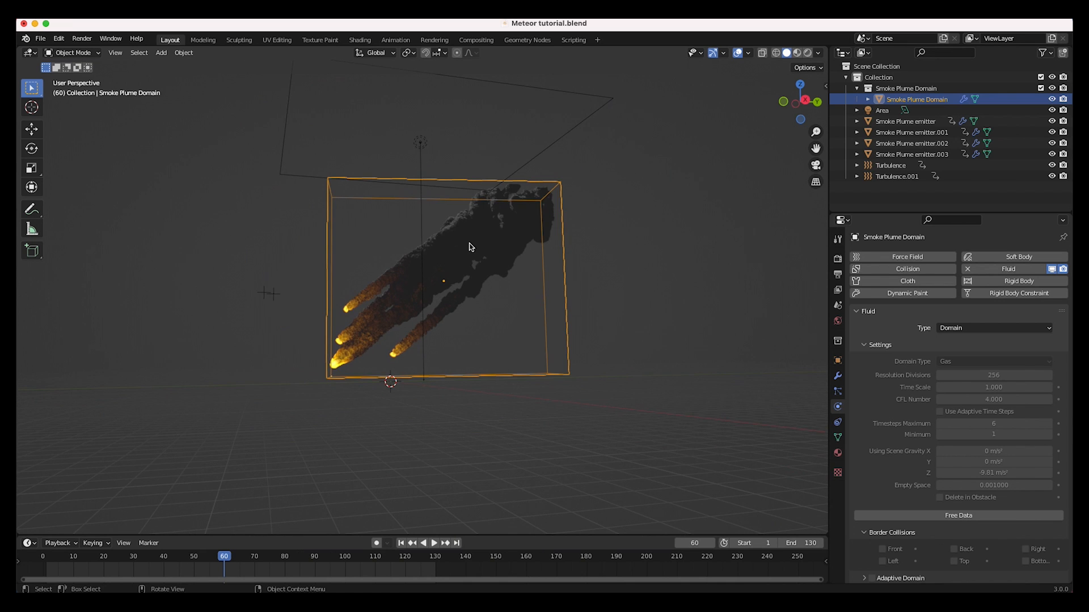
pyautogui.hscroll(5, 469, 246)
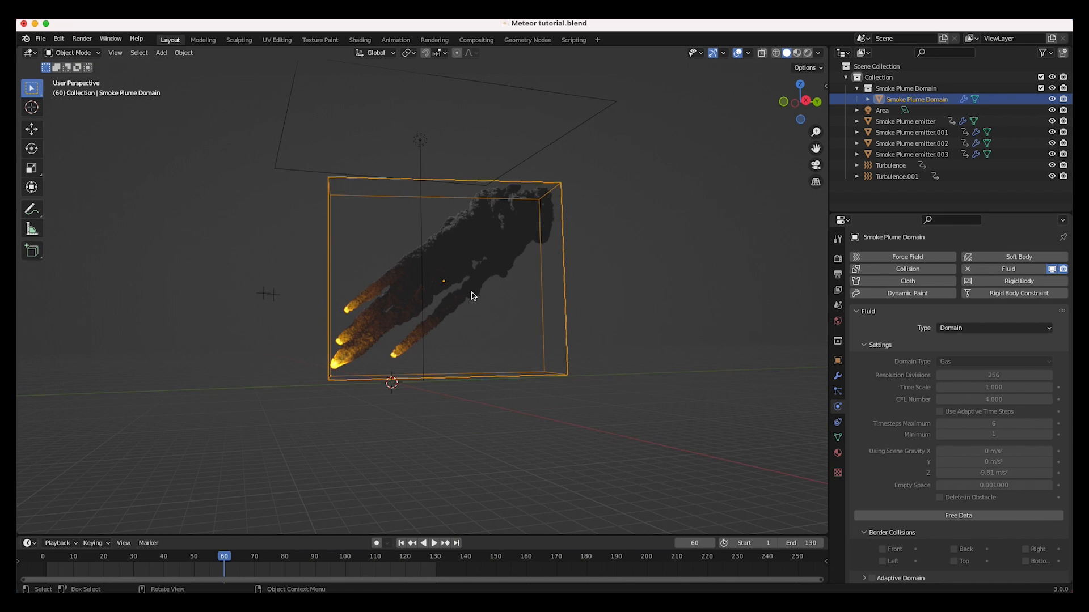
pyautogui.scroll(5, 472, 292)
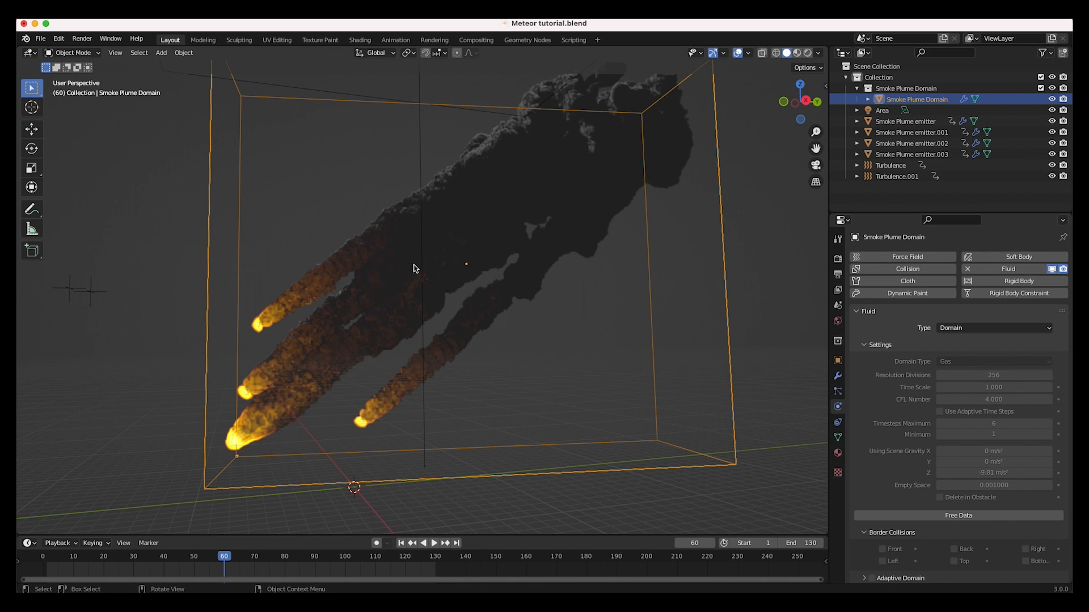
# Preview the meteor plume in rendered viewport shading, then return to solid shading.
pyautogui.press('z')
pyautogui.click(423, 292)
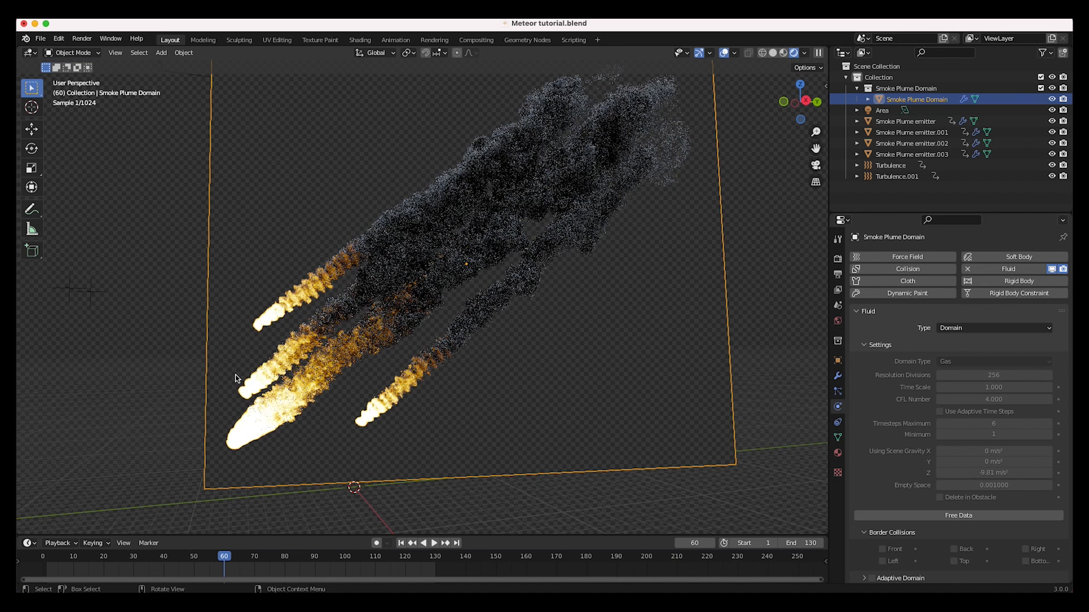
pyautogui.scroll(-6, 503, 244)
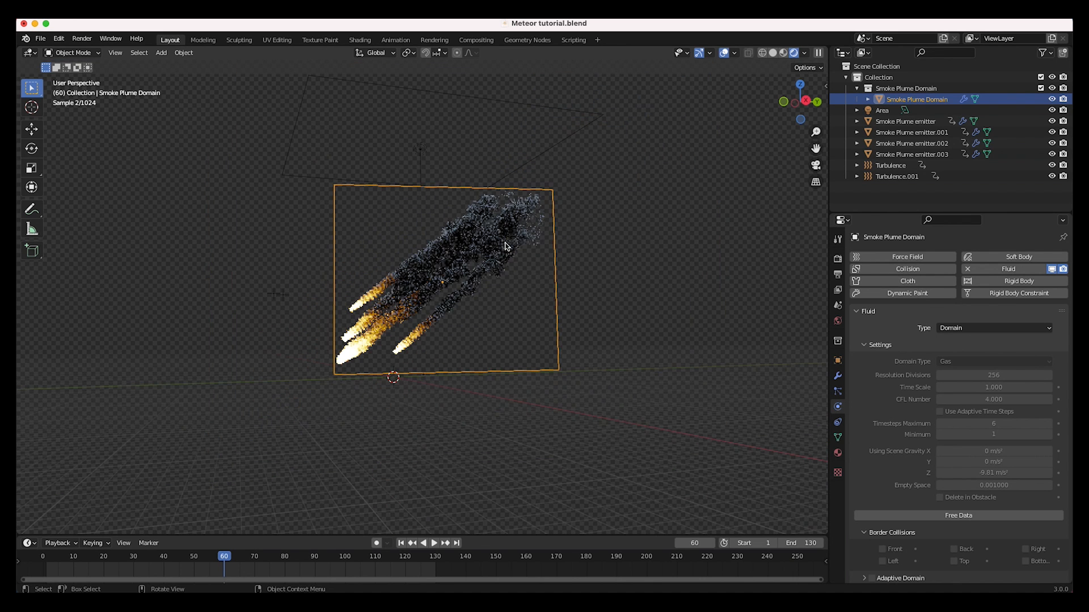
pyautogui.scroll(4, 300, 328)
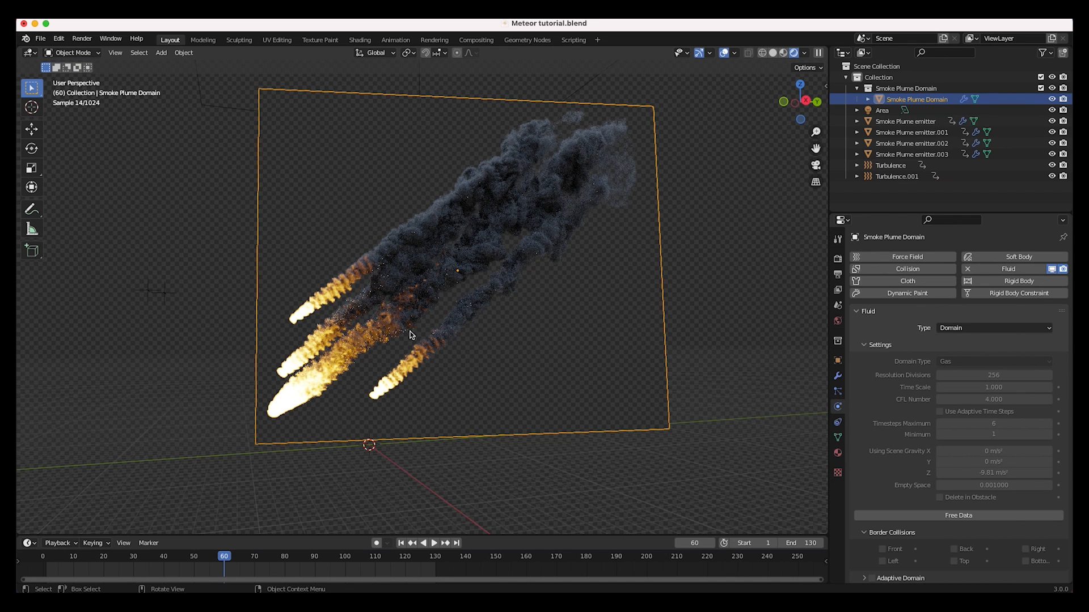
pyautogui.press('z')
pyautogui.click(501, 308)
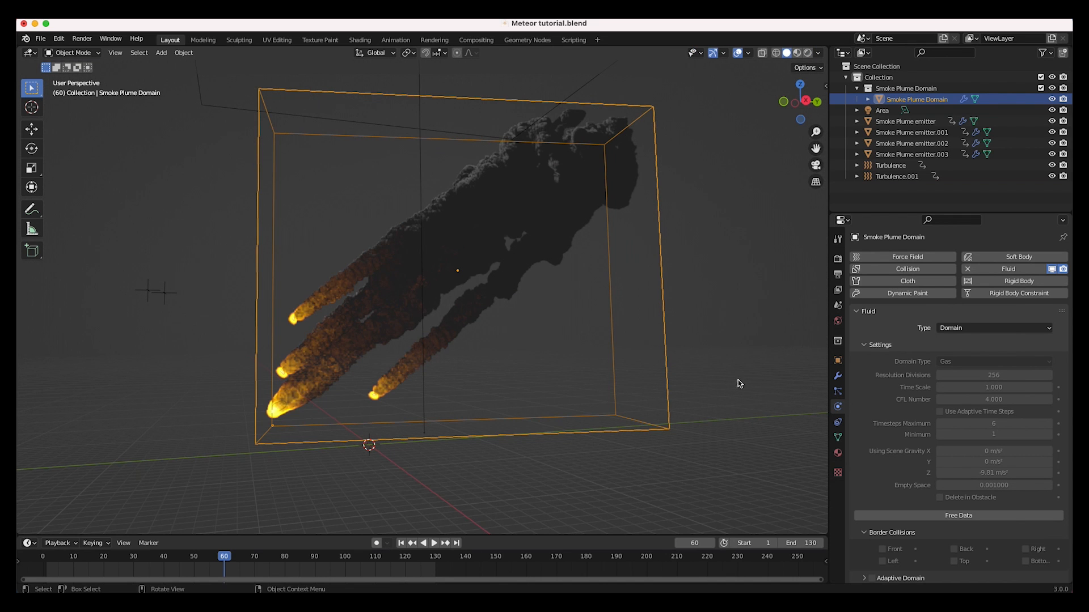
# Save the Blender file and enable Noise for the smoke domain.
pyautogui.click(40, 38)
pyautogui.click(55, 112)
pyautogui.scroll(-5, 909, 466)
pyautogui.scroll(-8, 909, 466)
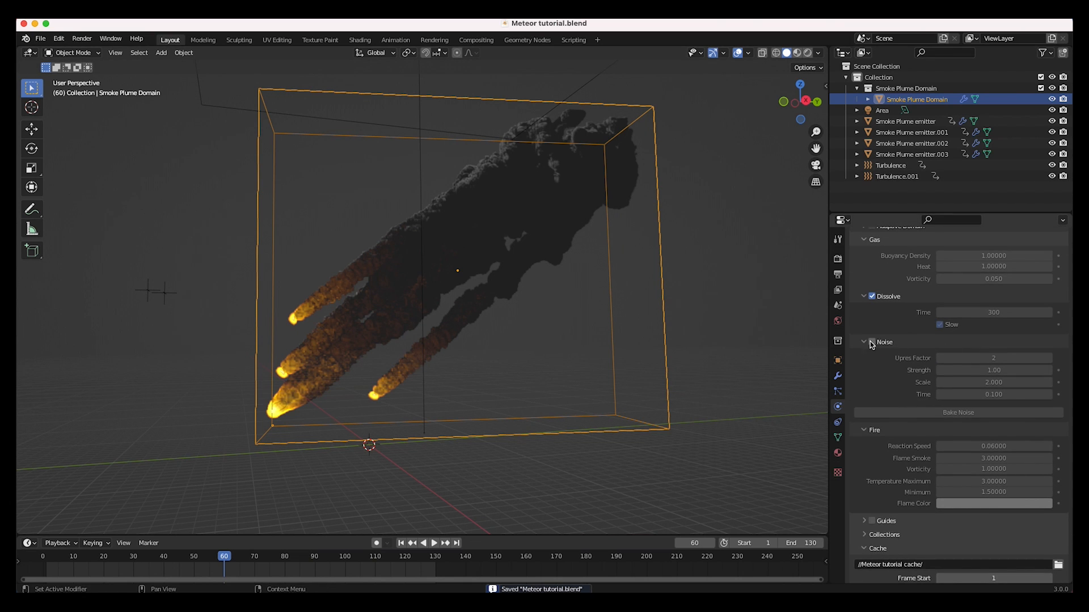
pyautogui.click(872, 342)
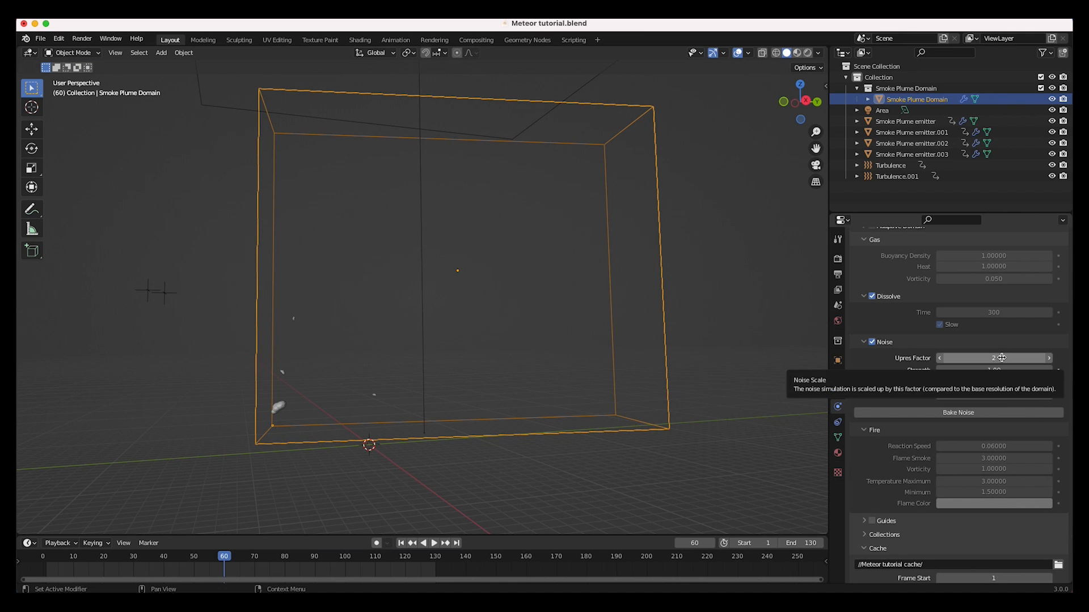
# Set the smoke domain's noise Scale to 1.
pyautogui.scroll(3, 927, 335)
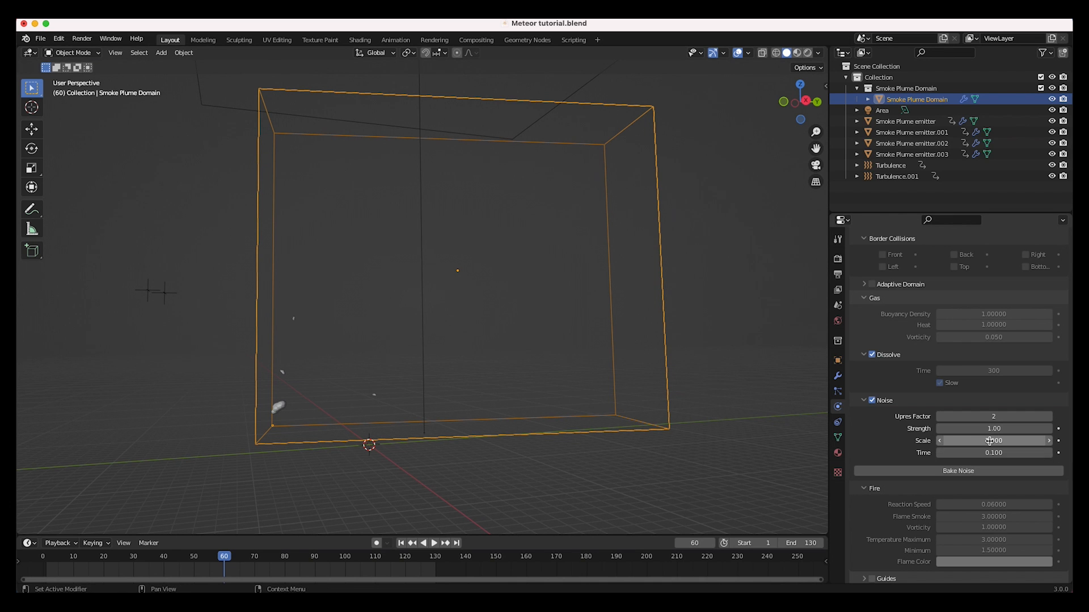
pyautogui.moveTo(510, 363); pyautogui.dragTo(557, 394, button='middle')
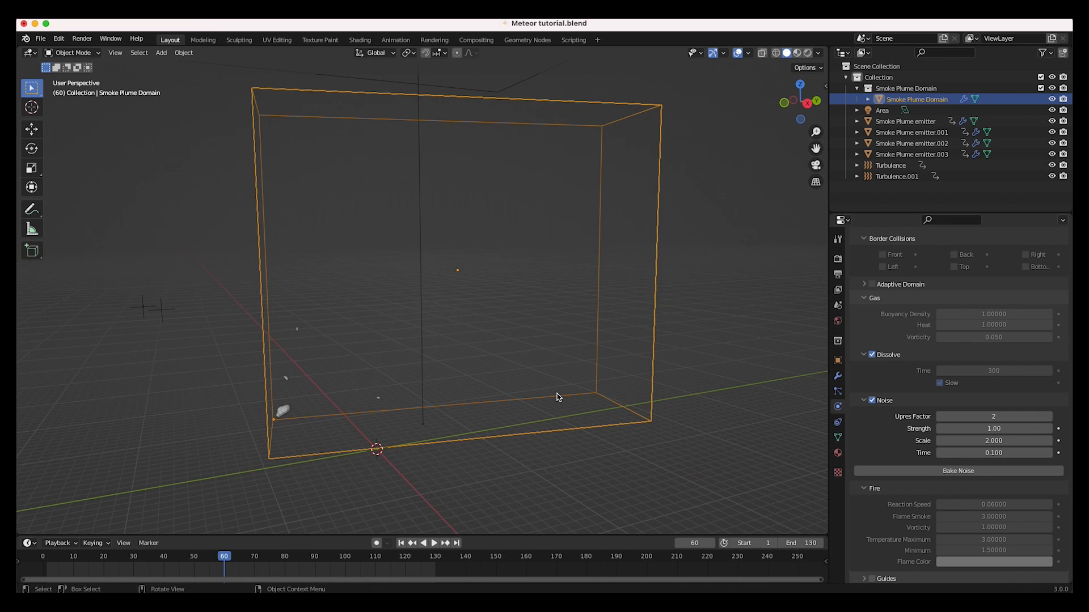
pyautogui.click(996, 441)
pyautogui.write('1')
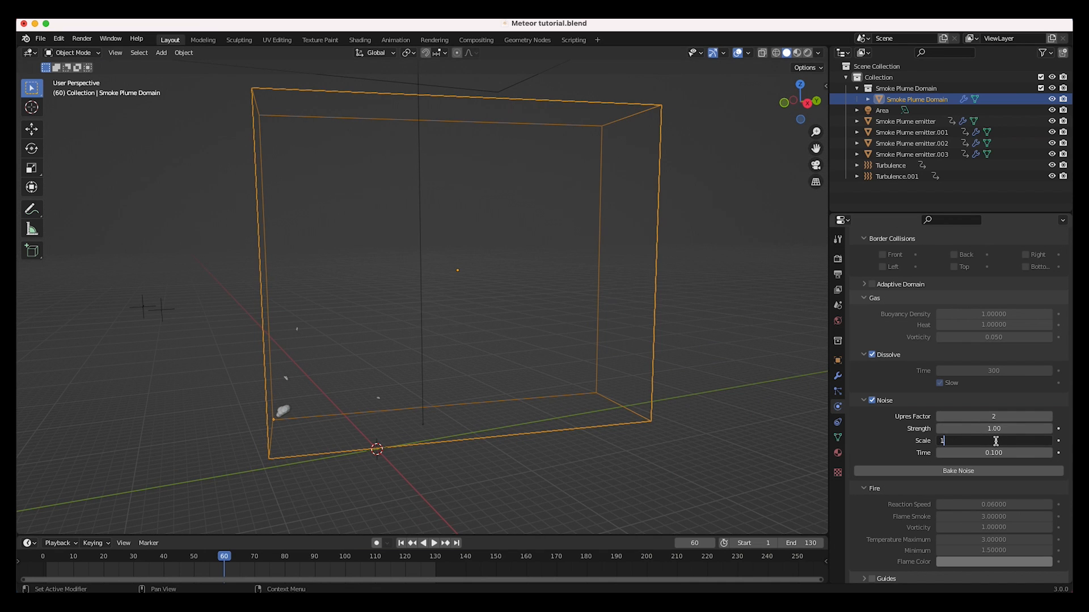
pyautogui.press('Return')
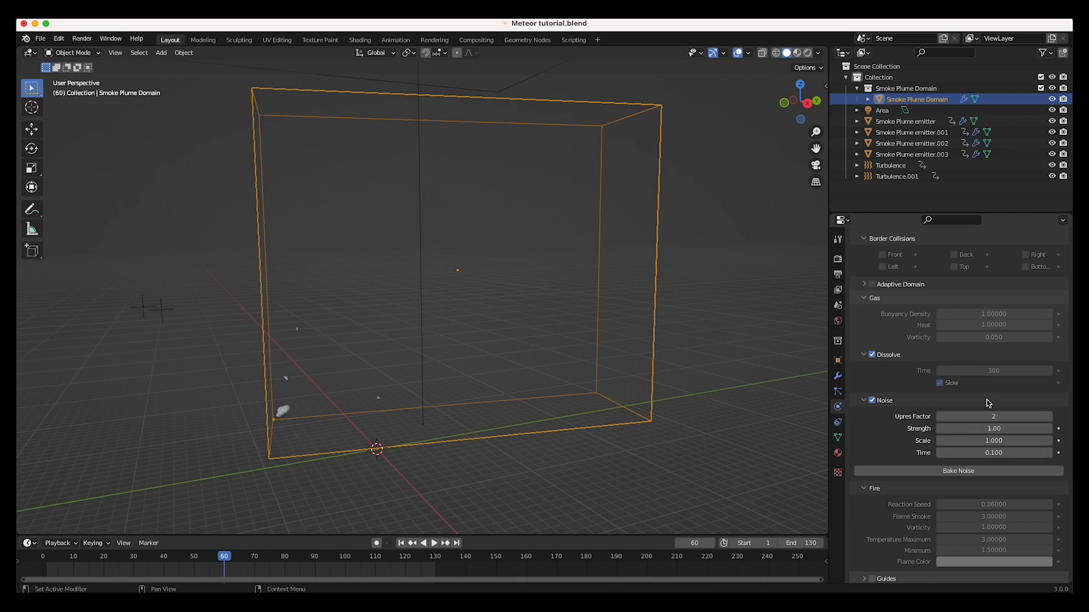
# Bake the noise for the smoke domain.
pyautogui.click(962, 472)
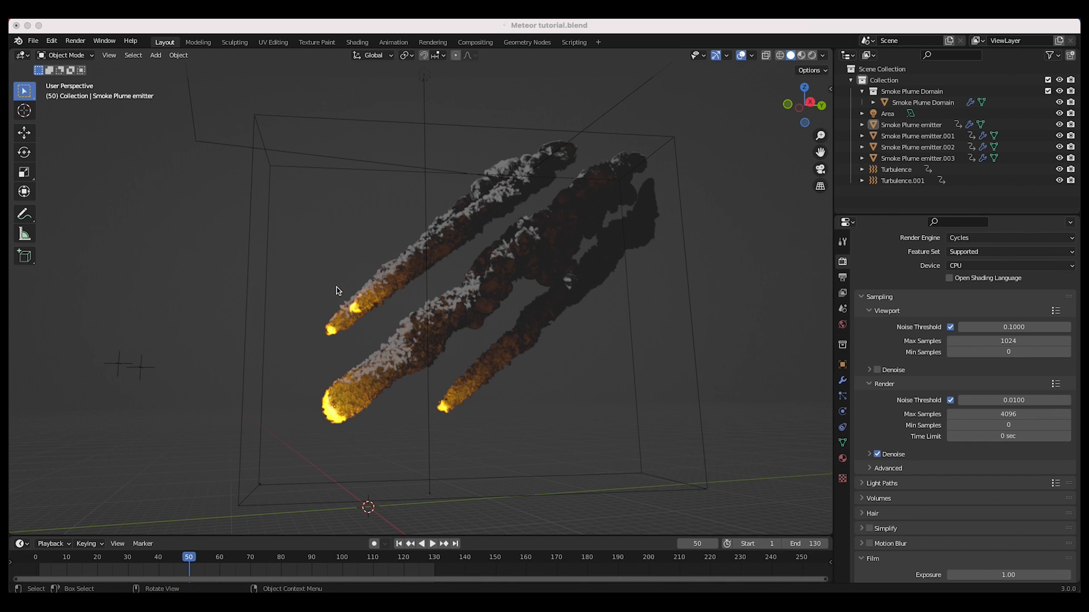
# Examine the noise-baked meteor fire and smoke trails at frame 50 from several angles and distances.
pyautogui.moveTo(355, 312); pyautogui.dragTo(324, 282, button='middle')
pyautogui.scroll(2, 454, 412)
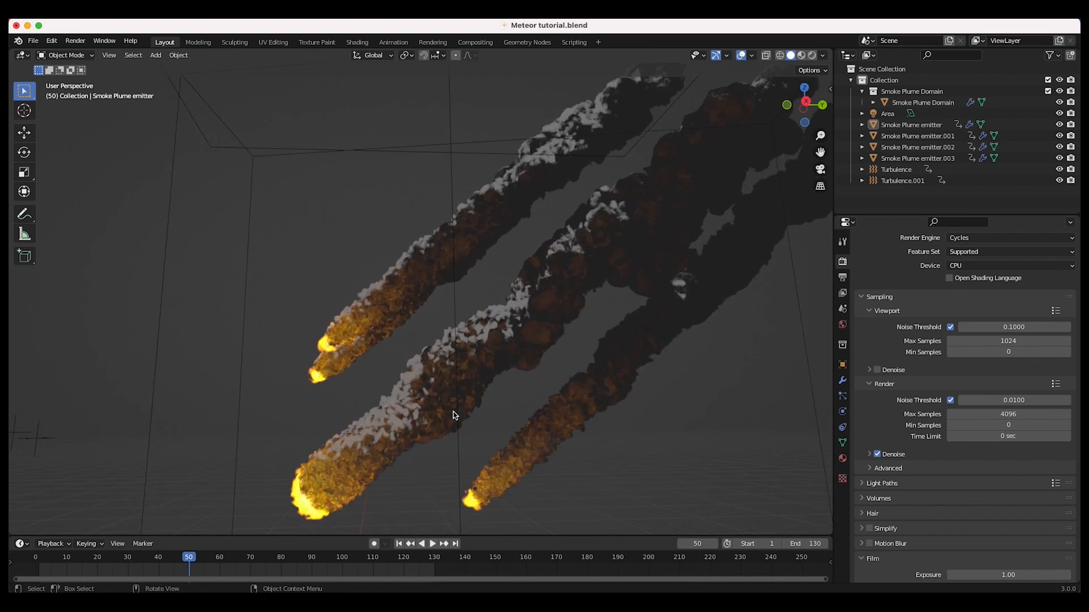
pyautogui.scroll(2, 482, 281)
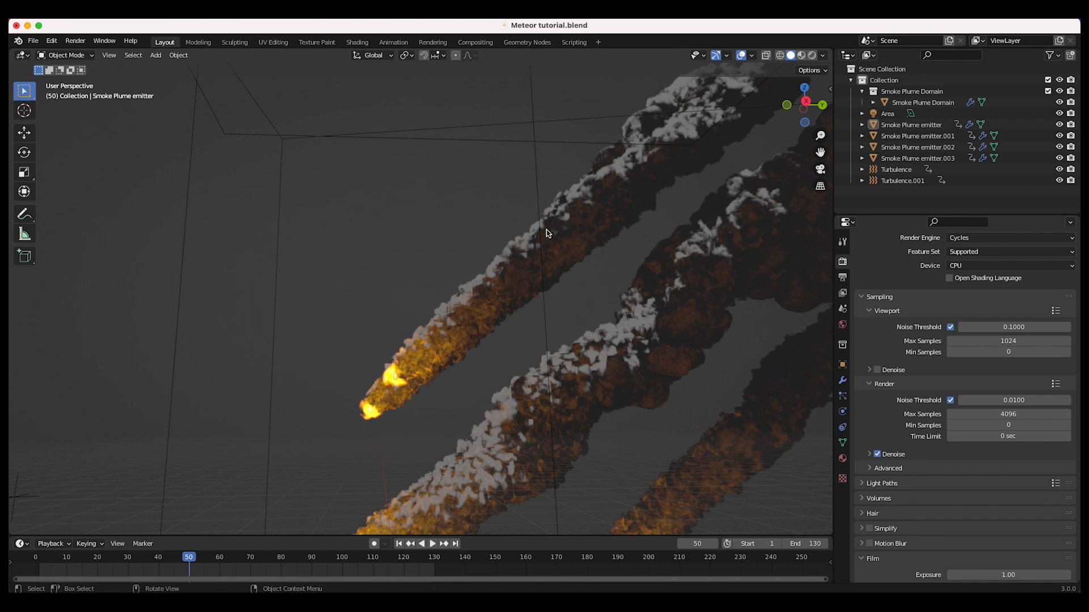
pyautogui.moveTo(401, 379)
pyautogui.mouseDown(button='middle')
pyautogui.moveTo(398, 400)
pyautogui.moveTo(398, 386)
pyautogui.mouseUp(button='middle')
pyautogui.keyDown('shift'); pyautogui.moveTo(381, 525); pyautogui.dragTo(396, 401, button='middle'); pyautogui.keyUp('shift')
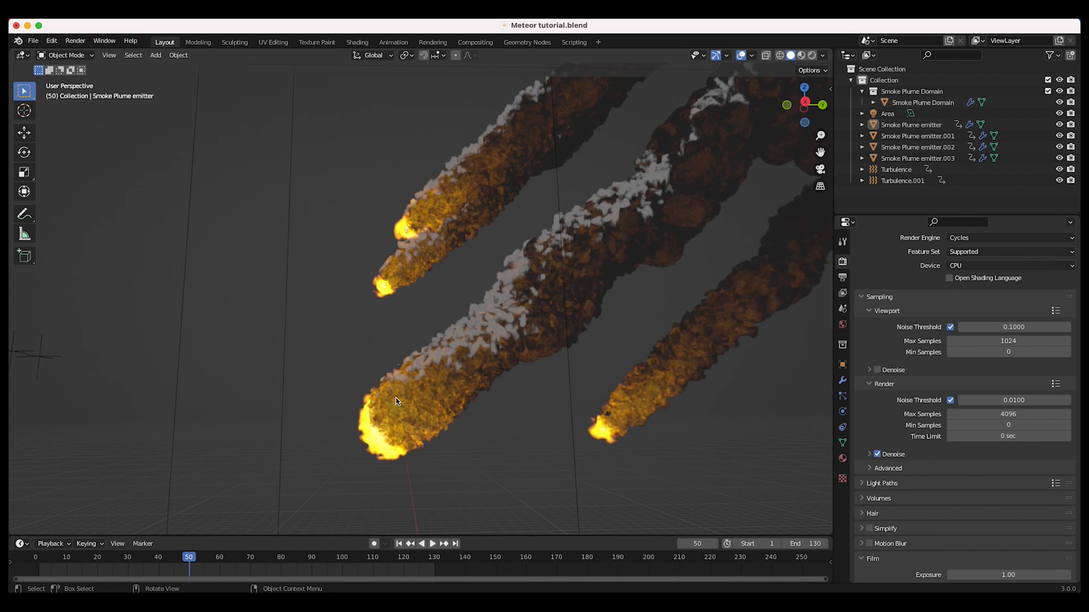
pyautogui.scroll(-2, 397, 402)
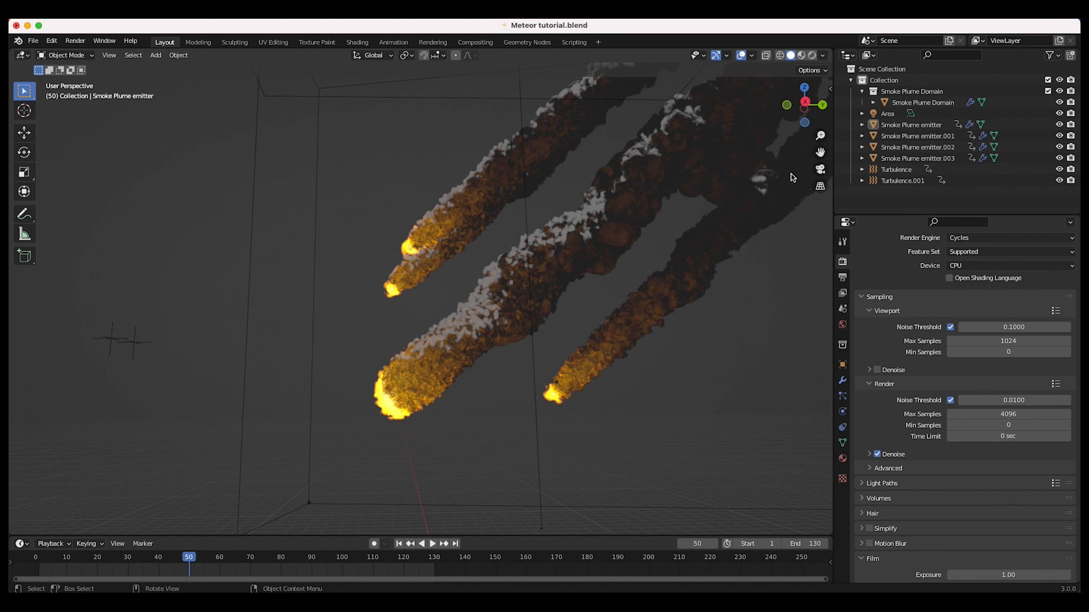
pyautogui.scroll(-3, 872, 502)
pyautogui.scroll(-6, 871, 500)
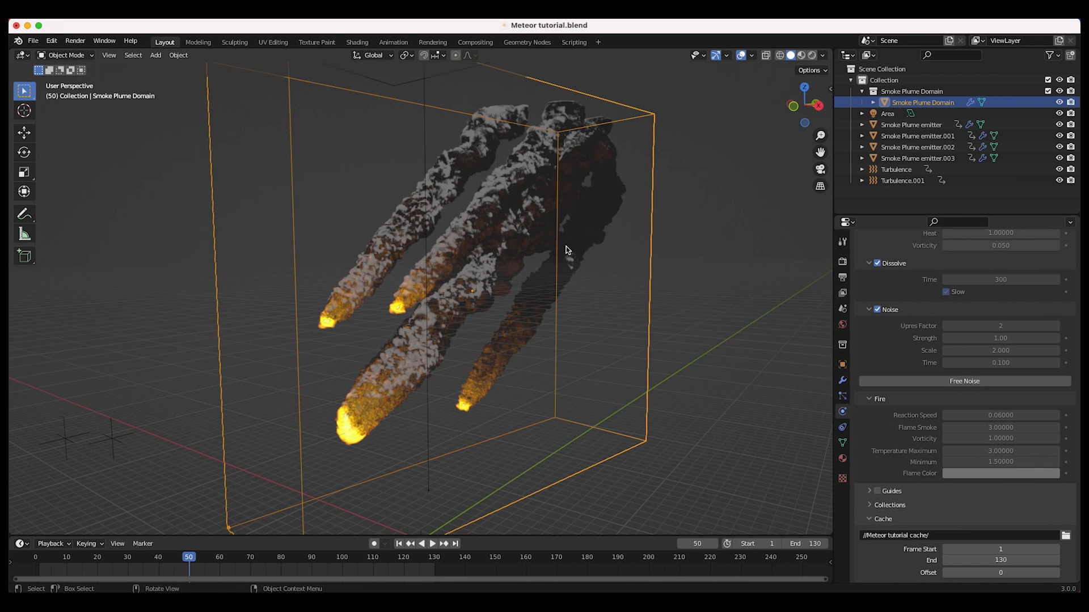
pyautogui.hscroll(5, 567, 250)
pyautogui.keyDown('shift'); pyautogui.scroll(-2, 567, 251); pyautogui.keyUp('shift')
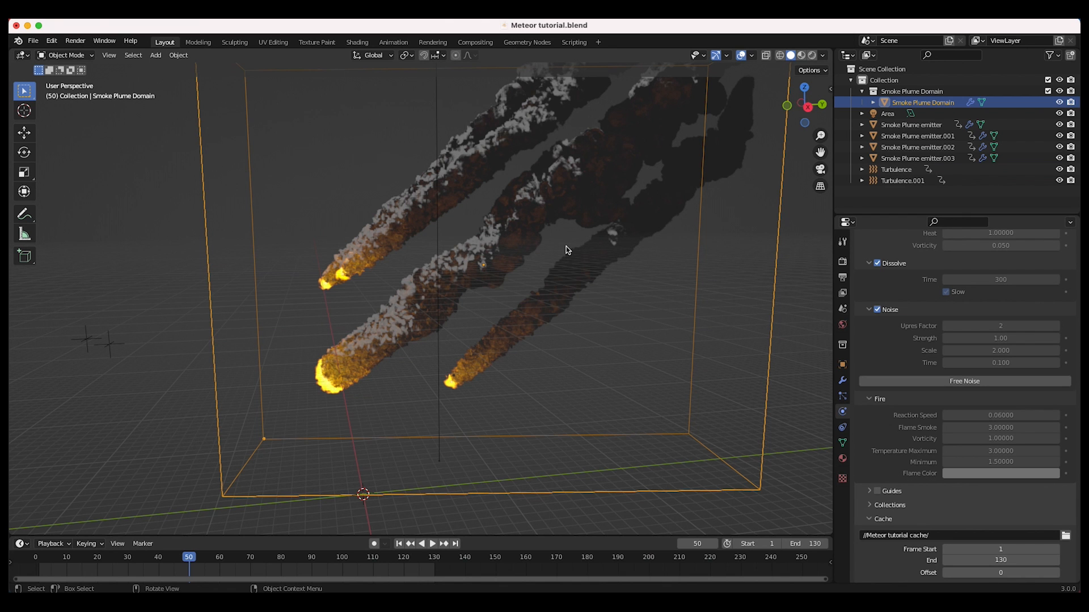
pyautogui.moveTo(567, 250); pyautogui.dragTo(563, 261, button='middle')
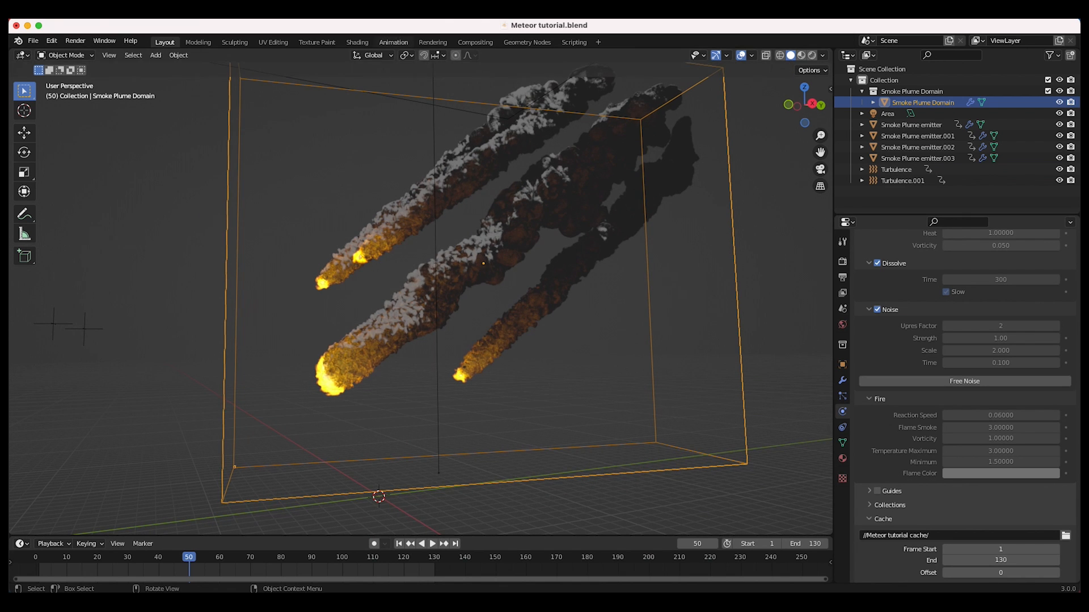
# Open the Shading workspace to display the Smoke Domain Material.001 node setup.
pyautogui.click(356, 44)
pyautogui.scroll(3, 504, 498)
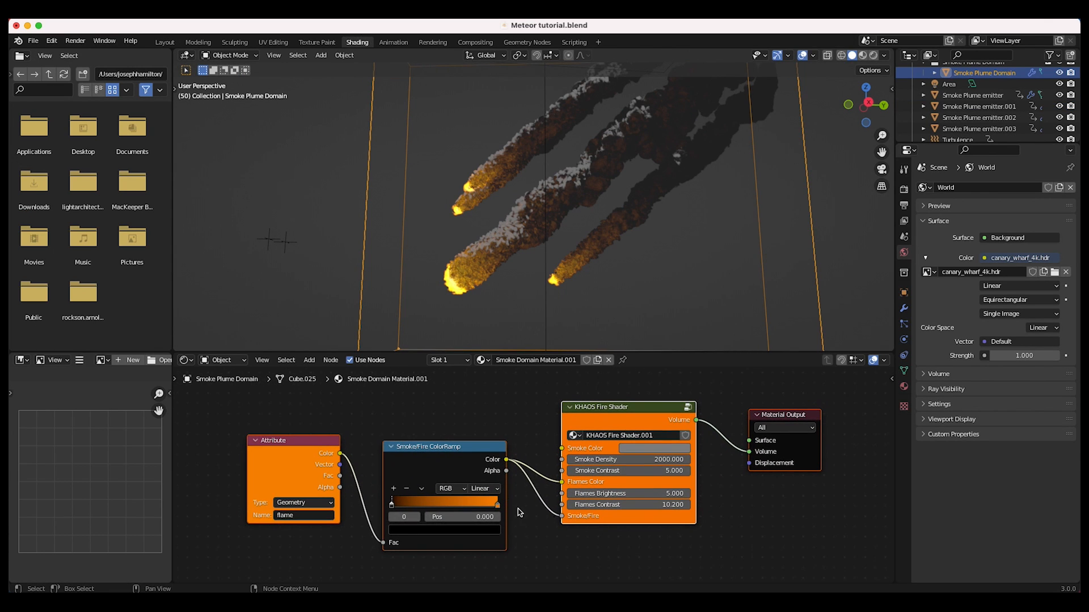
pyautogui.scroll(-2, 628, 500)
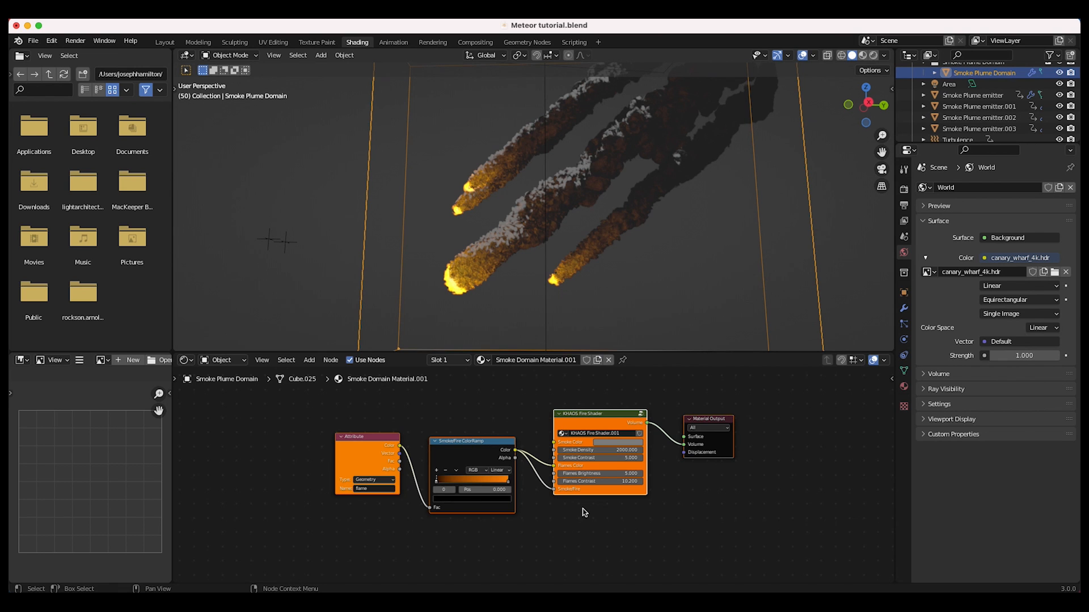
pyautogui.scroll(-3, 621, 519)
pyautogui.hscroll(3, 621, 519)
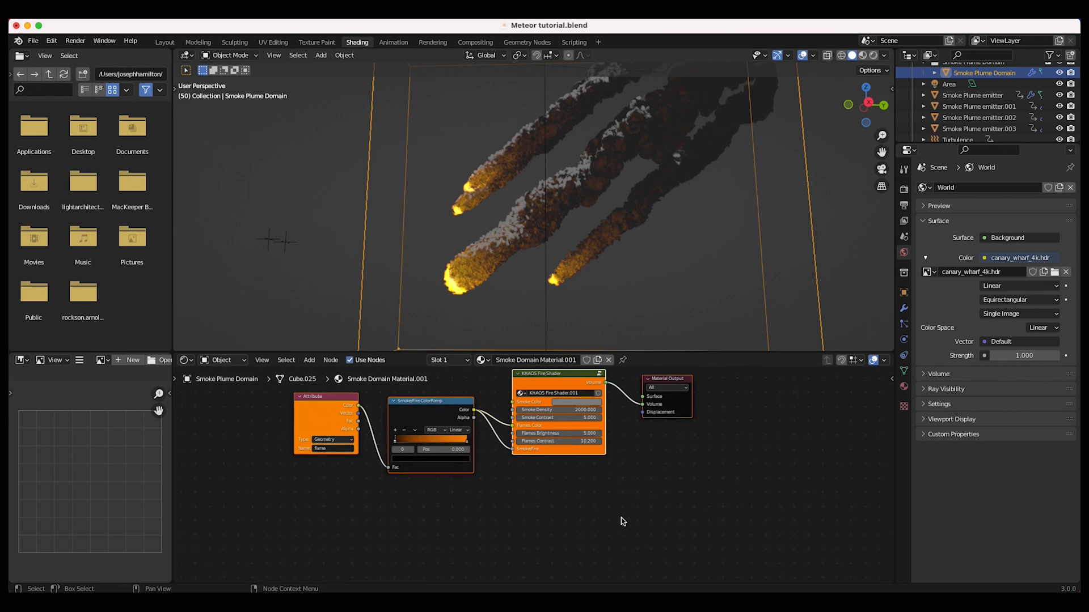
pyautogui.scroll(-2, 652, 521)
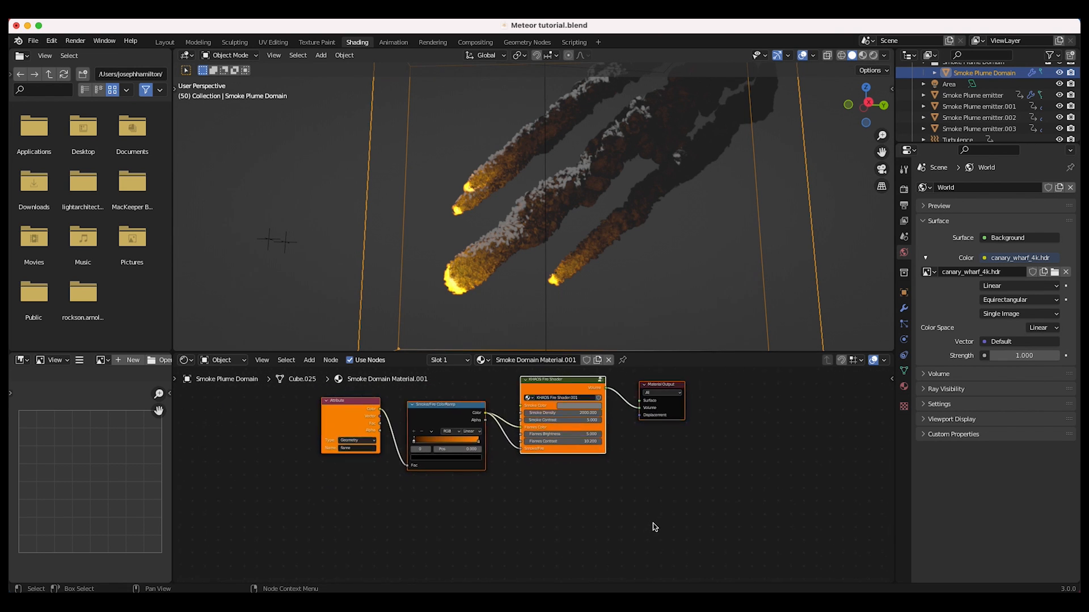
# Try a plain volume setup by adding a Principled Volume and a second Material Output below the fire shader, linking their Volume sockets.
pyautogui.hotkey('shift', 'a')
pyautogui.moveTo(557, 509)
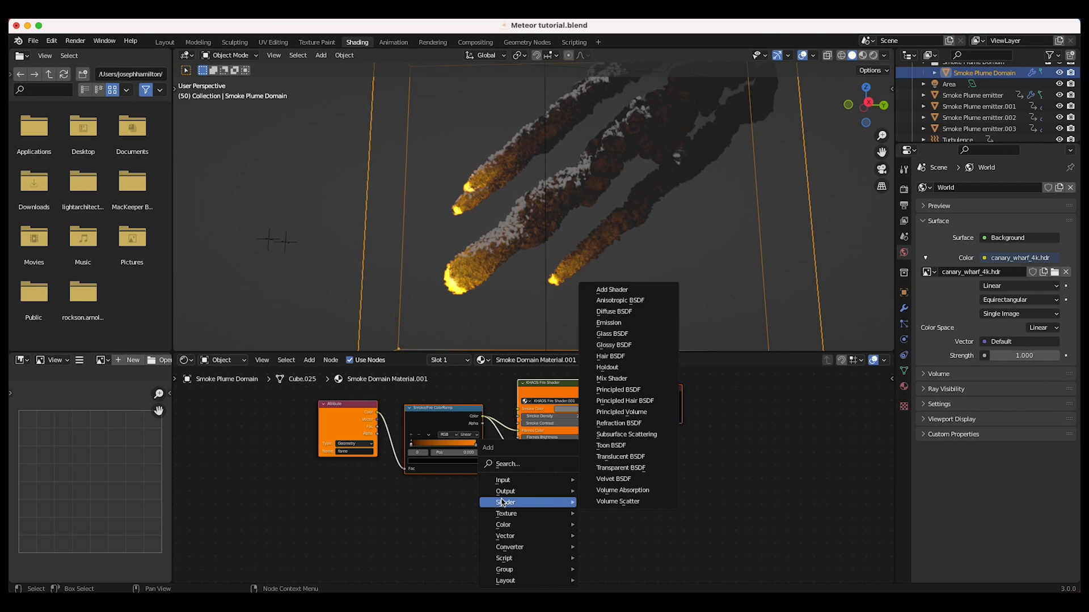
pyautogui.click(622, 412)
pyautogui.click(671, 450)
pyautogui.hotkey('shift', 'a')
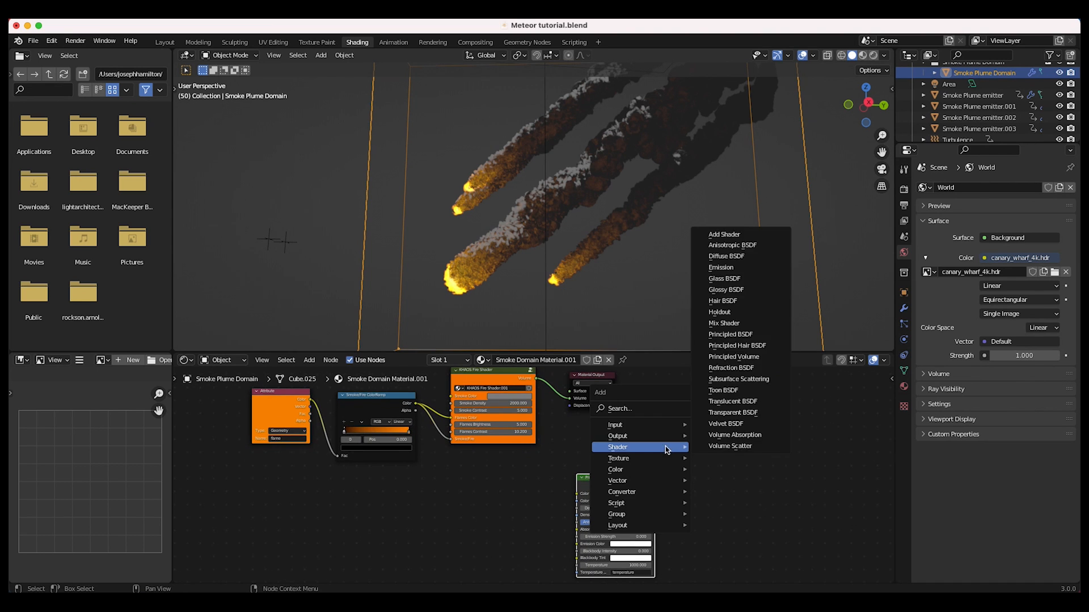
pyautogui.moveTo(636, 438)
pyautogui.click(729, 458)
pyautogui.click(669, 486)
pyautogui.moveTo(655, 487); pyautogui.dragTo(687, 502)
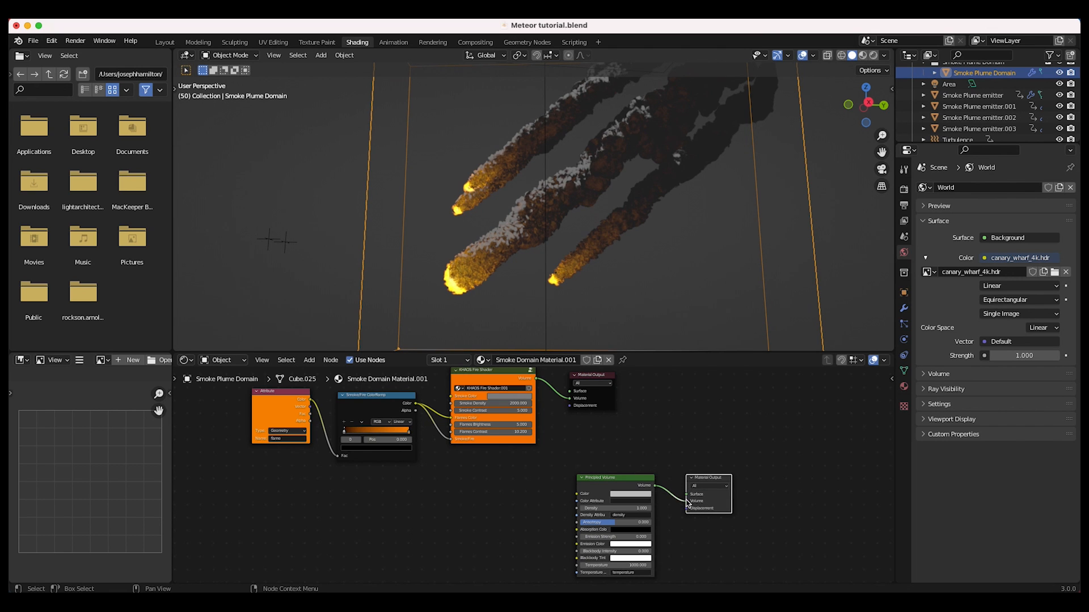
pyautogui.scroll(3, 581, 537)
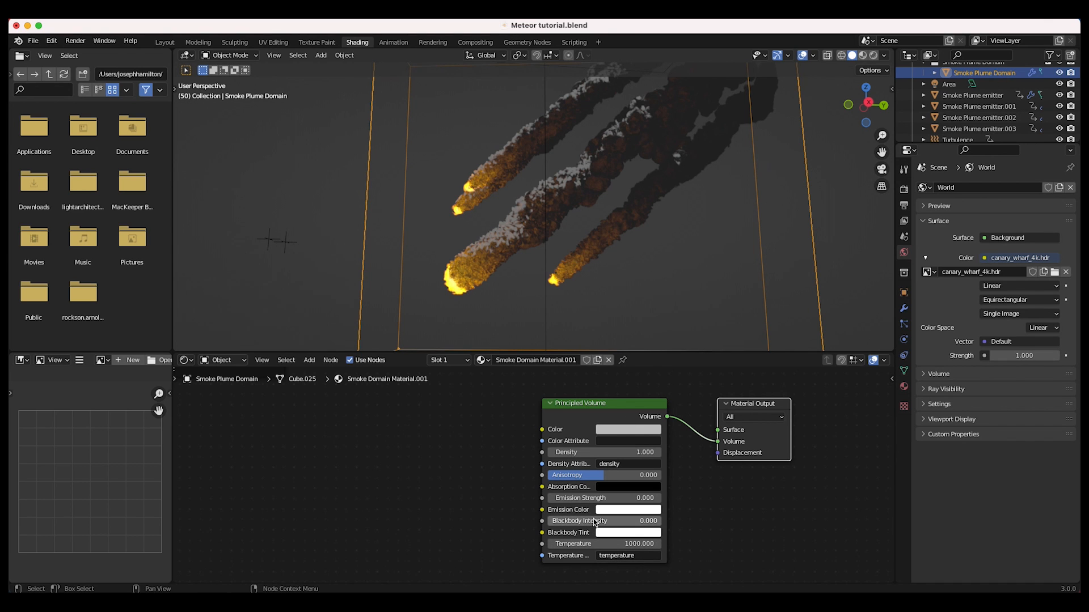
pyautogui.scroll(-2, 577, 498)
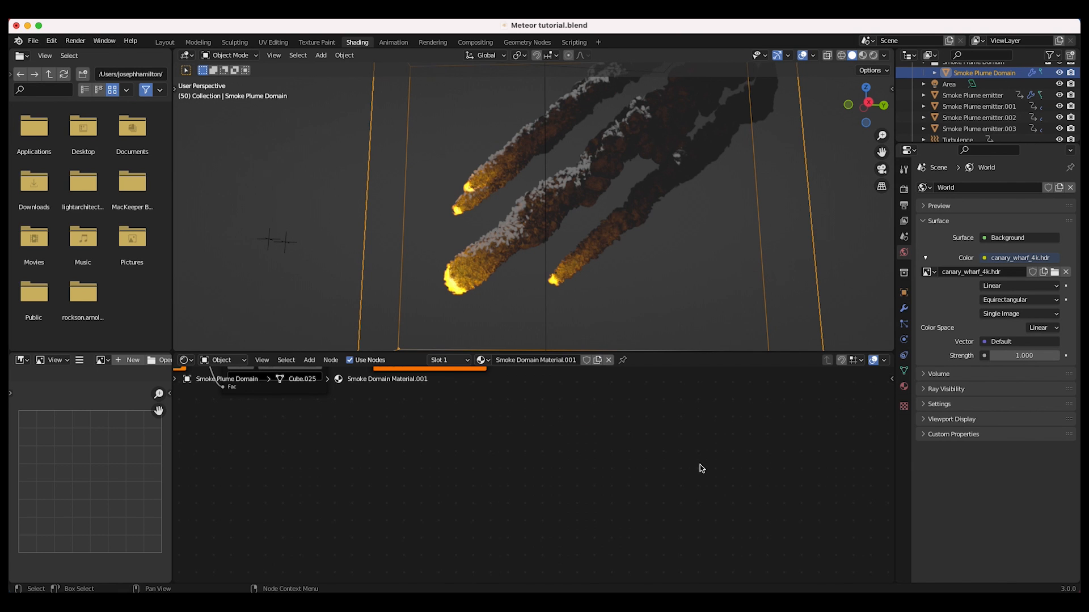
# Frame all the material nodes and switch the 3D viewport to rendered shading.
pyautogui.press('Home')
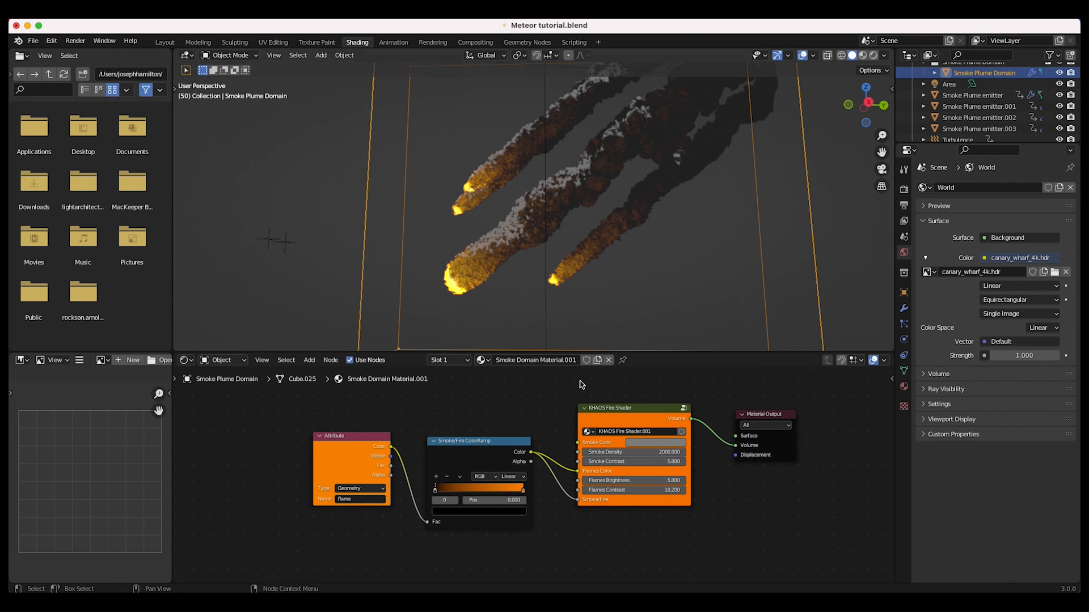
pyautogui.press('z')
pyautogui.click(601, 206)
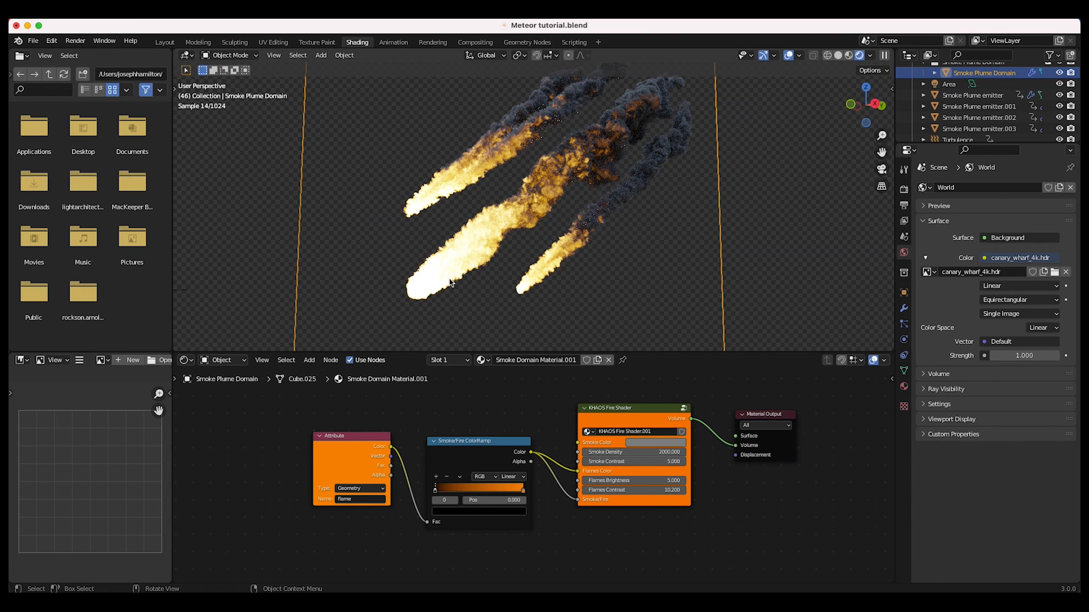
# Move the Smoke/Fire ColorRamp's black stop to about 0.014 and its orange stop to 0.427.
pyautogui.scroll(3, 437, 497)
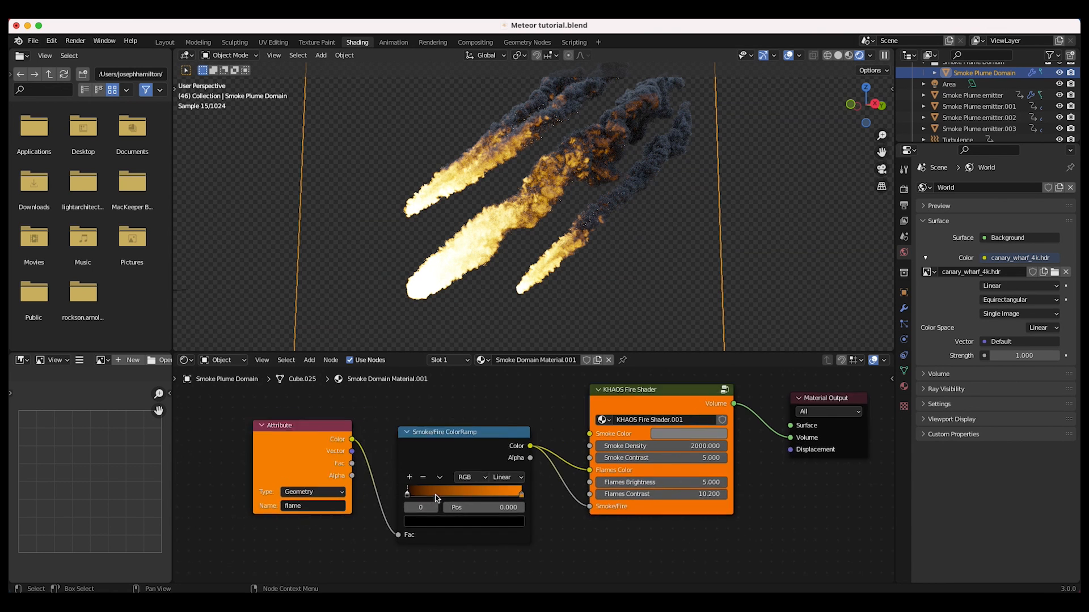
pyautogui.moveTo(421, 491); pyautogui.dragTo(423, 491)
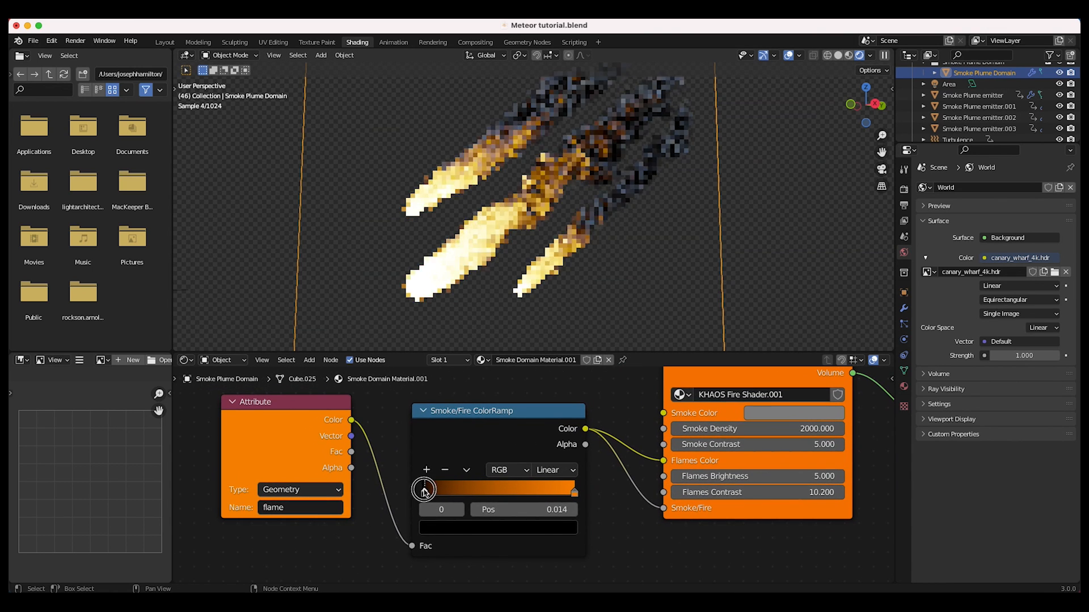
pyautogui.click(575, 492)
pyautogui.moveTo(575, 493); pyautogui.dragTo(474, 498)
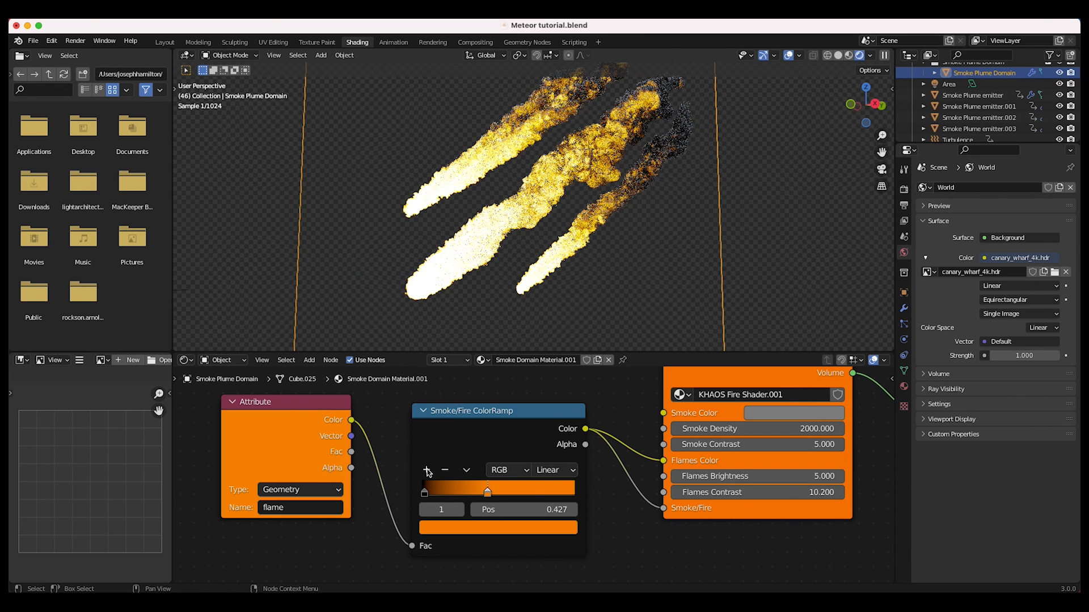
# Add a third stop to the Smoke/Fire ColorRamp, place it at position 1.000 and colour it black.
pyautogui.click(427, 471)
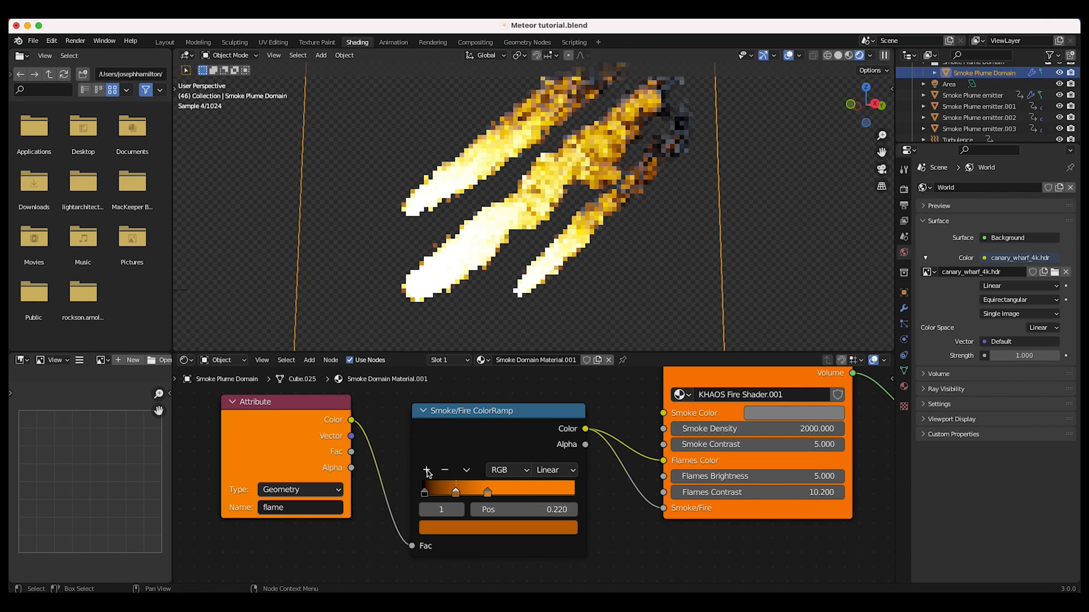
pyautogui.click(455, 491)
pyautogui.moveTo(456, 491); pyautogui.dragTo(608, 503)
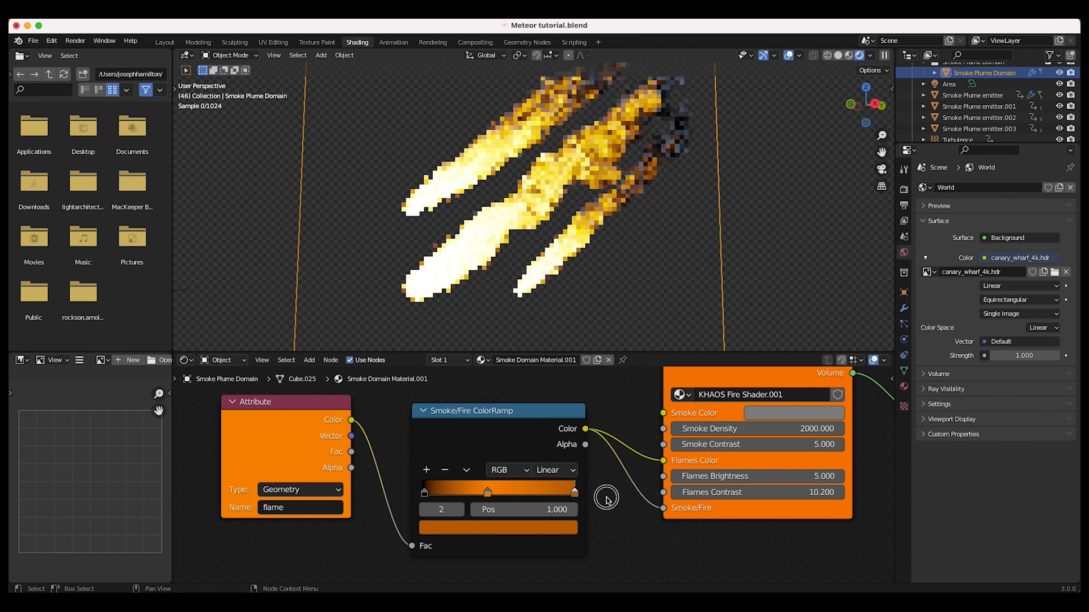
pyautogui.click(535, 527)
pyautogui.moveTo(543, 402); pyautogui.dragTo(543, 430)
# Move the ColorRamp's orange stop to 0.305 and its black end stop to 0.545.
pyautogui.moveTo(488, 492); pyautogui.dragTo(462, 491)
pyautogui.moveTo(574, 491); pyautogui.dragTo(477, 492)
pyautogui.moveTo(606, 244); pyautogui.dragTo(625, 222, button='middle')
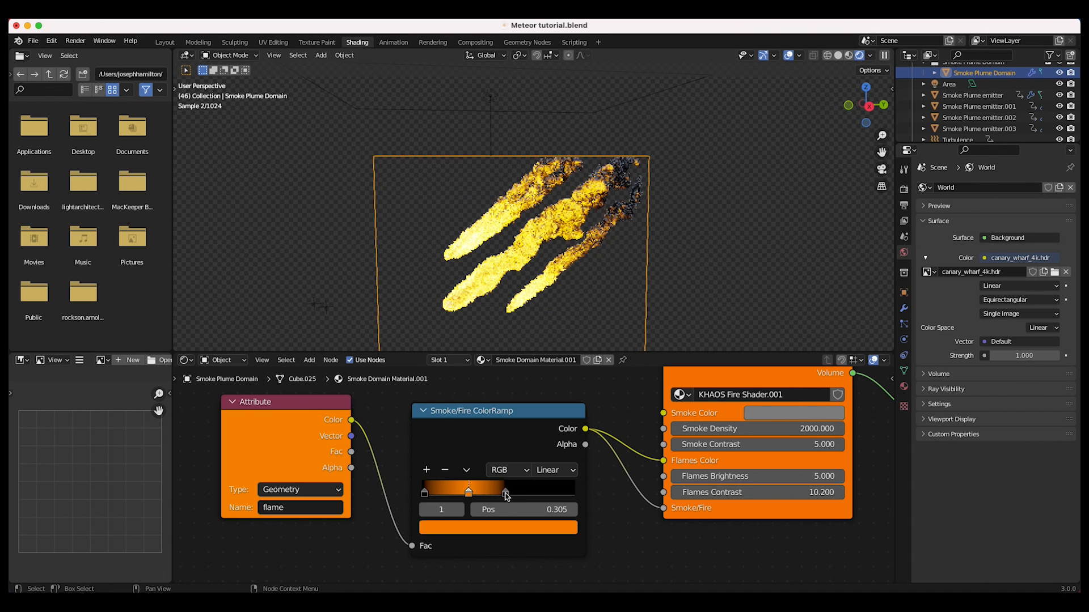
pyautogui.click(505, 494)
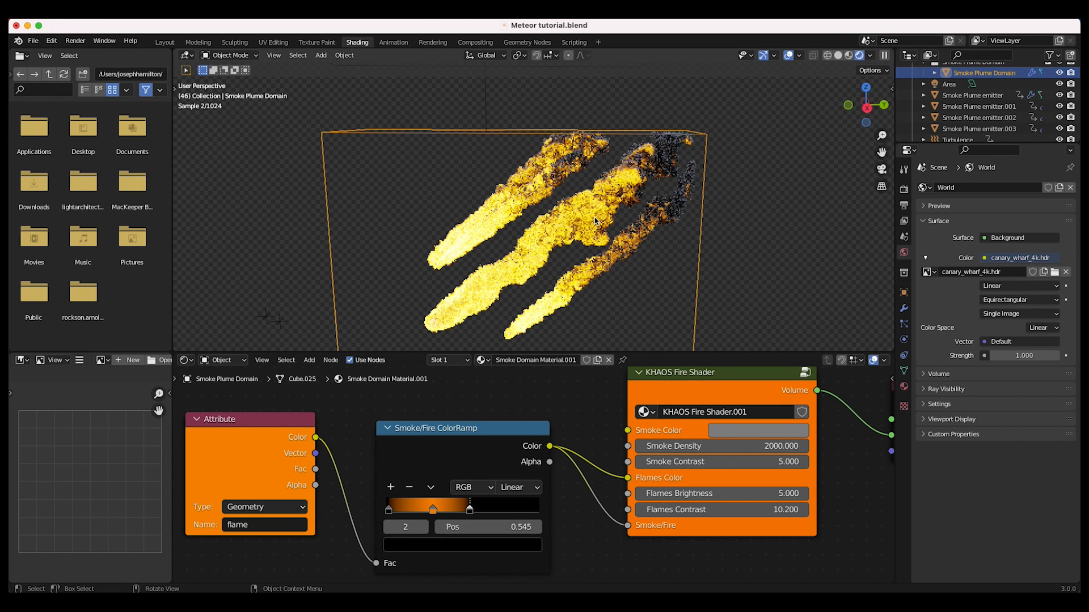
# Darken the KHAOS Fire Shader's Smoke Color to a value of 0.139 and set Smoke Density to 6000.
pyautogui.click(740, 430)
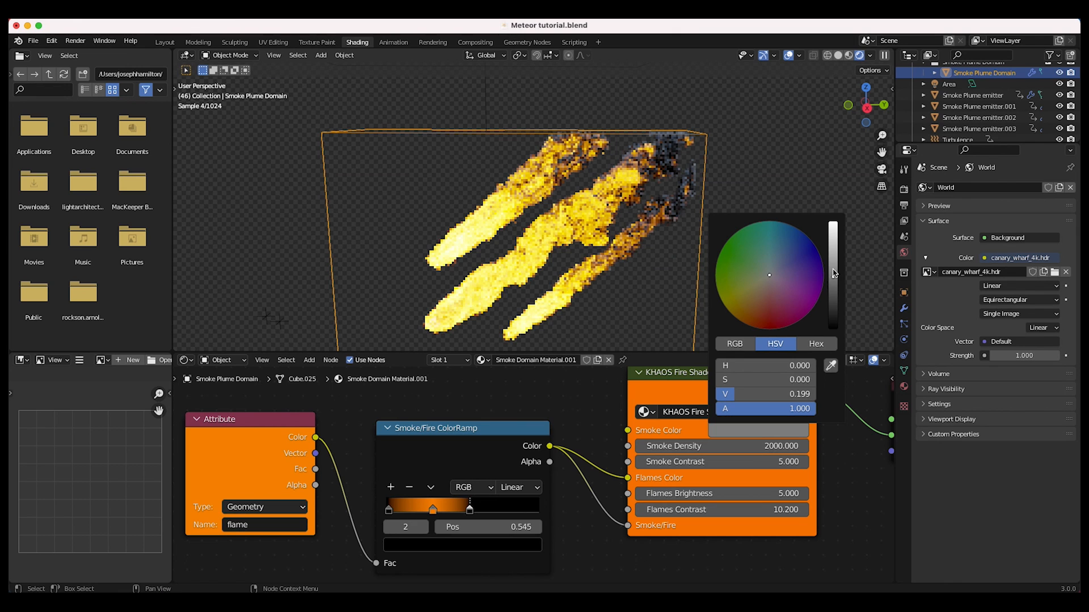
pyautogui.moveTo(833, 272); pyautogui.dragTo(834, 285)
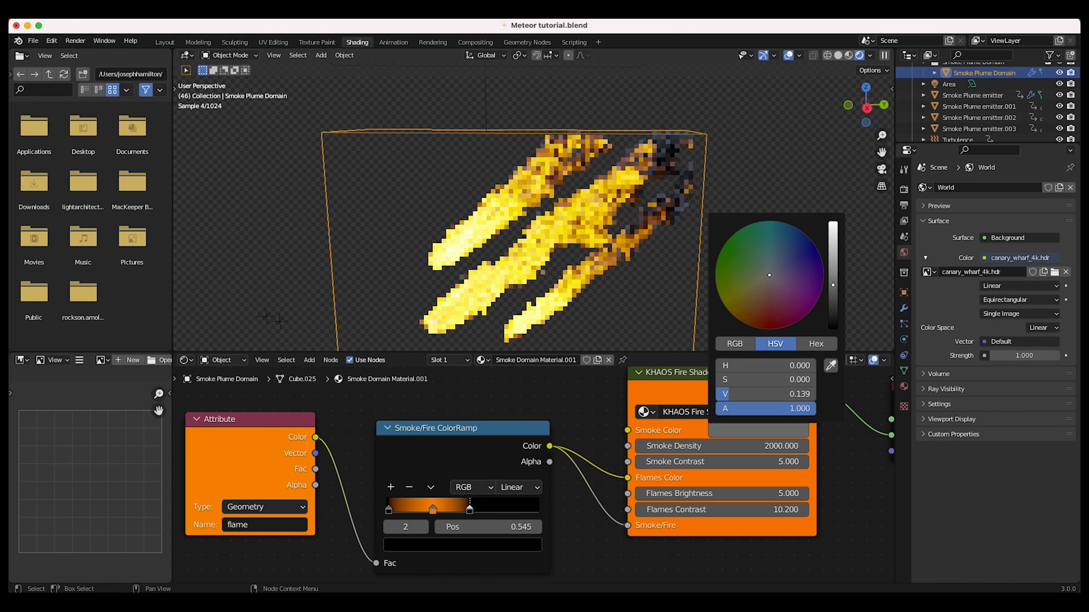
pyautogui.click(738, 446)
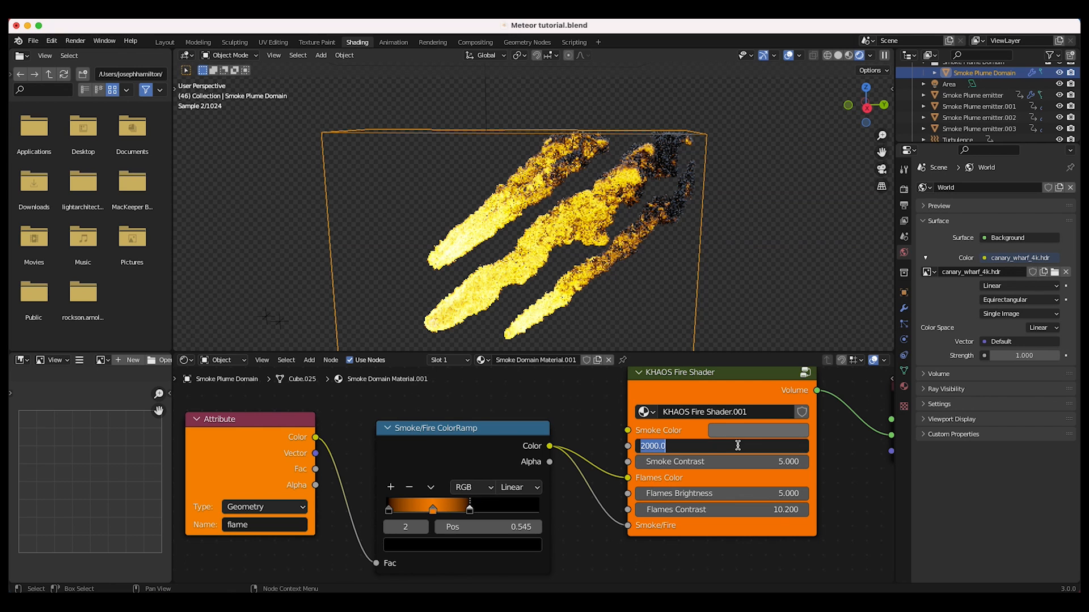
pyautogui.write('6000')
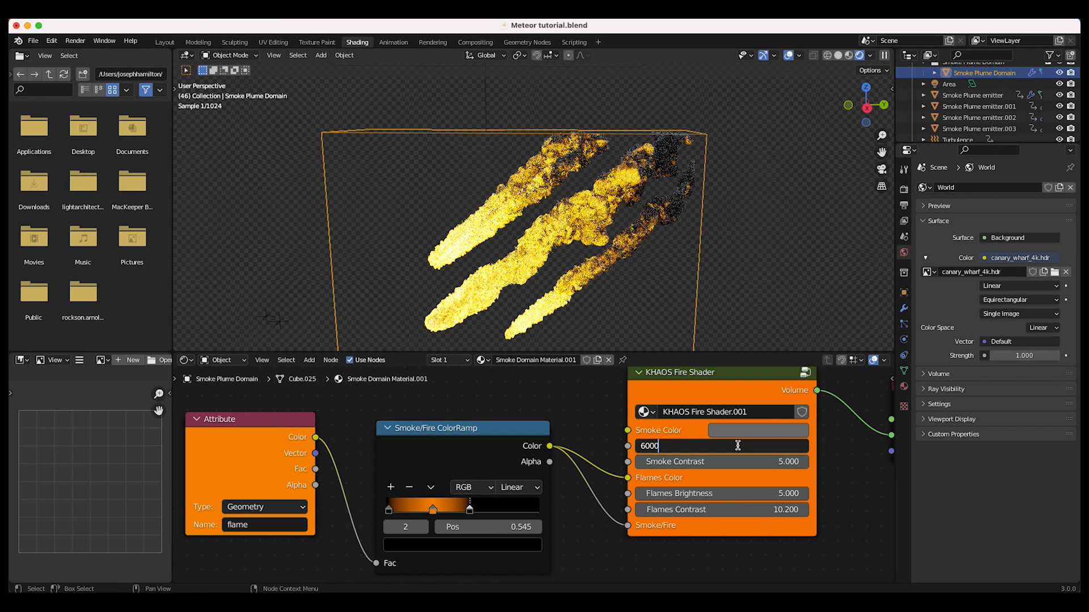
pyautogui.press('Return')
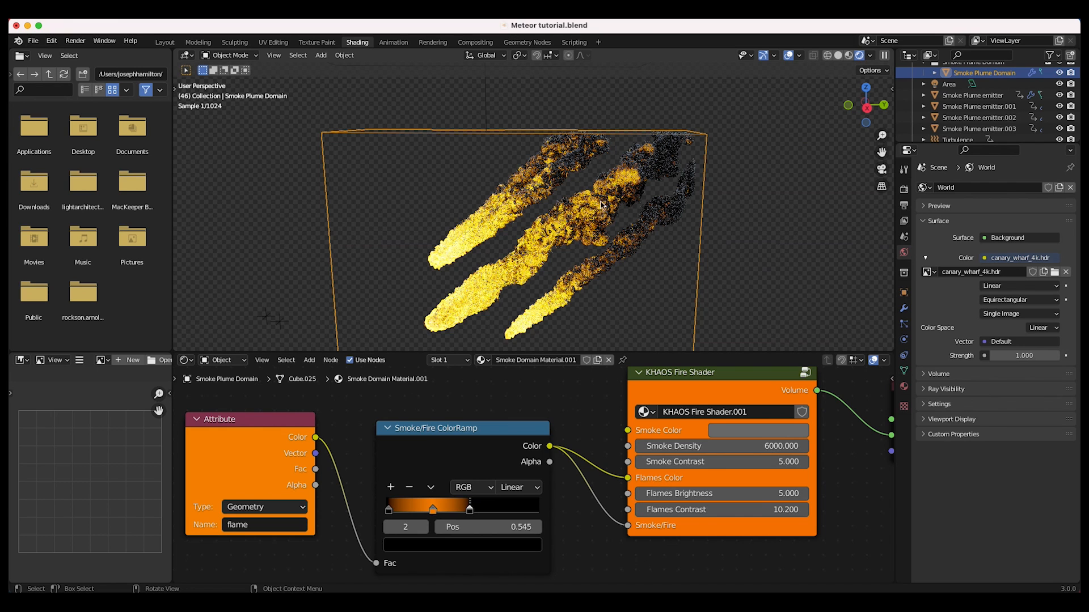
# Set the KHAOS Fire Shader's Flames Brightness to 4 and Flames Contrast to 5.
pyautogui.click(723, 494)
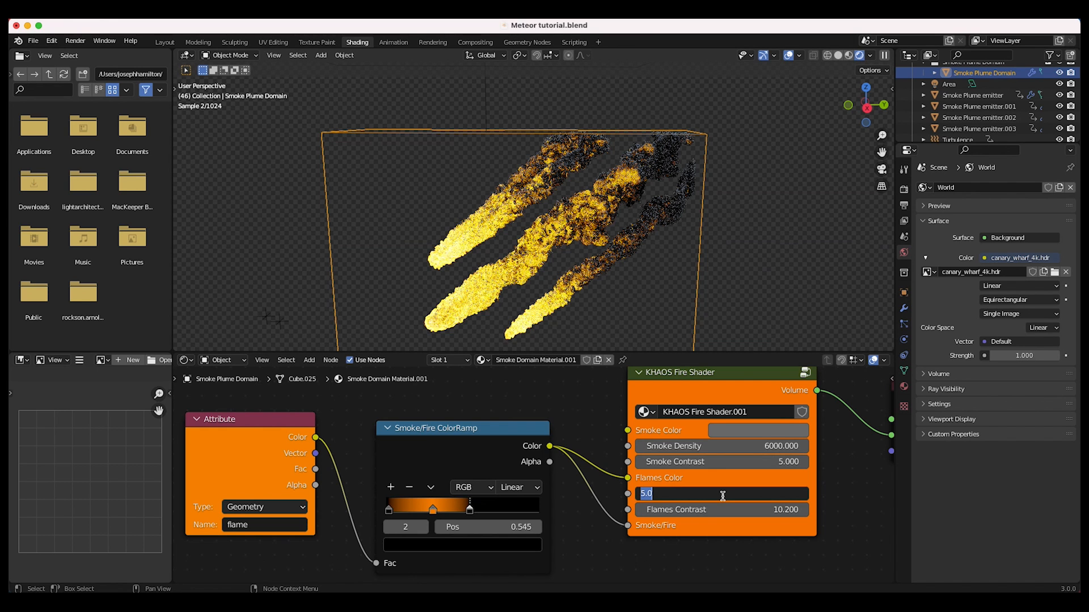
pyautogui.write('4')
pyautogui.press('Return')
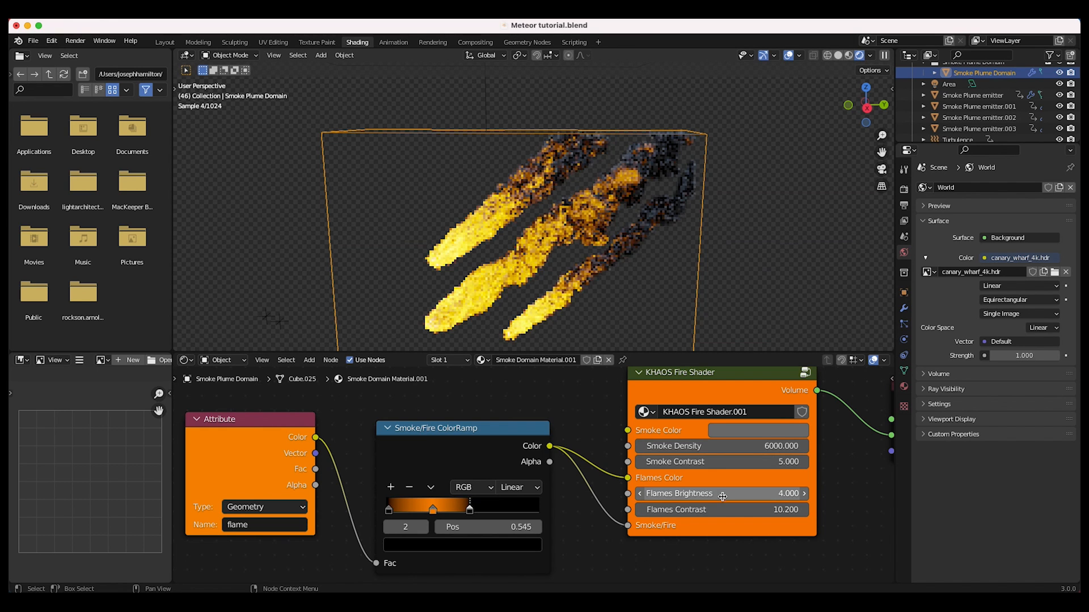
pyautogui.click(745, 511)
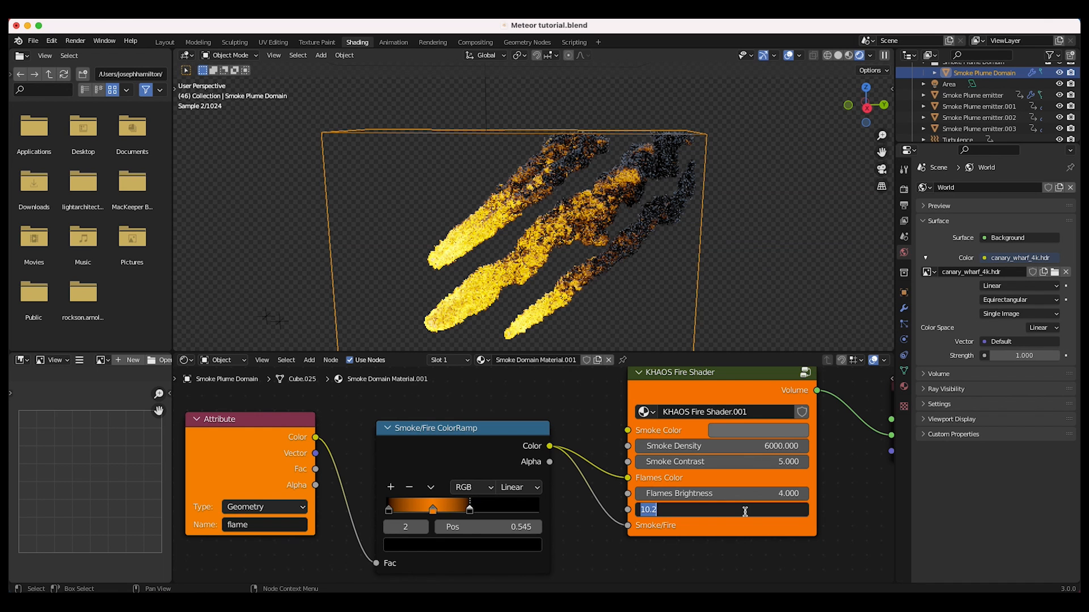
pyautogui.write('5')
pyautogui.press('Return')
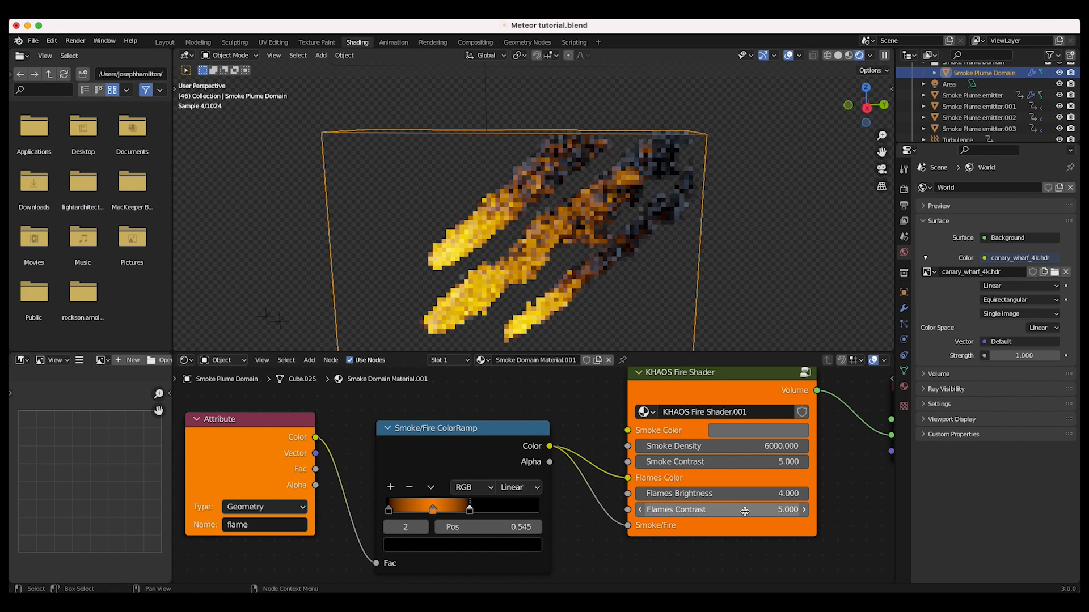
# Narrow the orange band on the Smoke/Fire ColorRamp by moving the black start stop to 0.227 and the black end stop slightly inward.
pyautogui.scroll(1, 569, 264)
pyautogui.keyDown('shift'); pyautogui.scroll(-5, 568, 264); pyautogui.keyUp('shift')
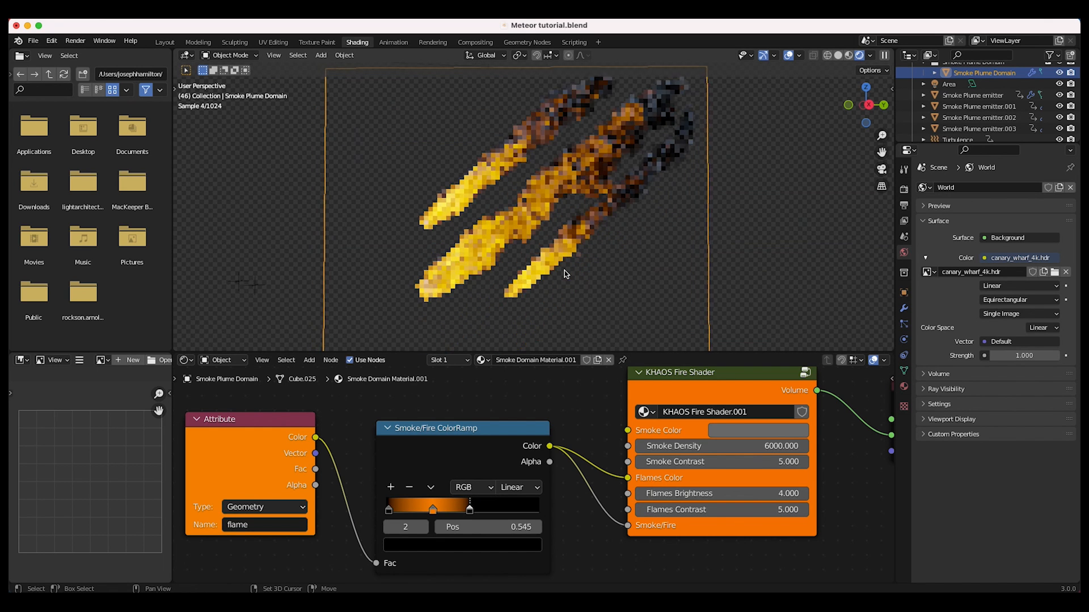
pyautogui.scroll(1, 566, 275)
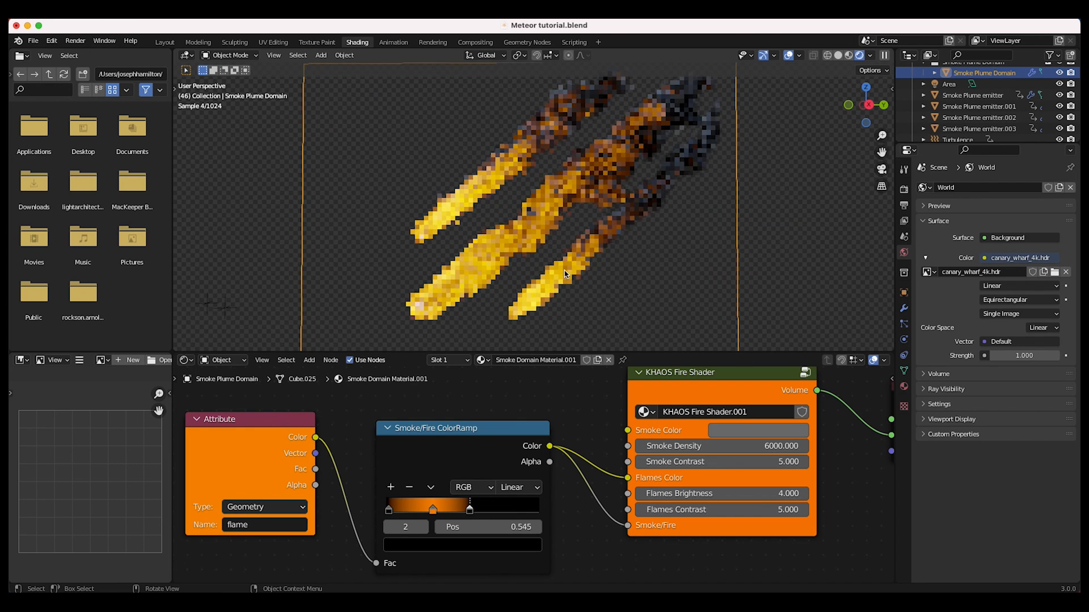
pyautogui.moveTo(470, 509); pyautogui.dragTo(461, 509)
pyautogui.click(389, 510)
pyautogui.moveTo(387, 511); pyautogui.dragTo(421, 511)
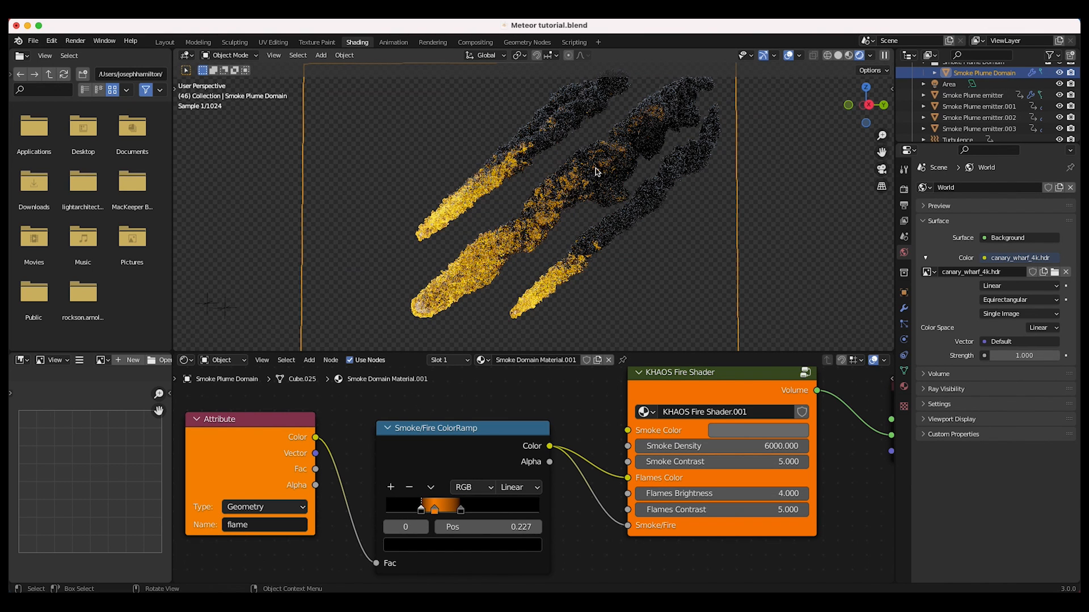
# Brighten the KHAOS Fire Shader's Smoke Color, settling on a medium grey slightly lighter than the starting shade.
pyautogui.click(784, 438)
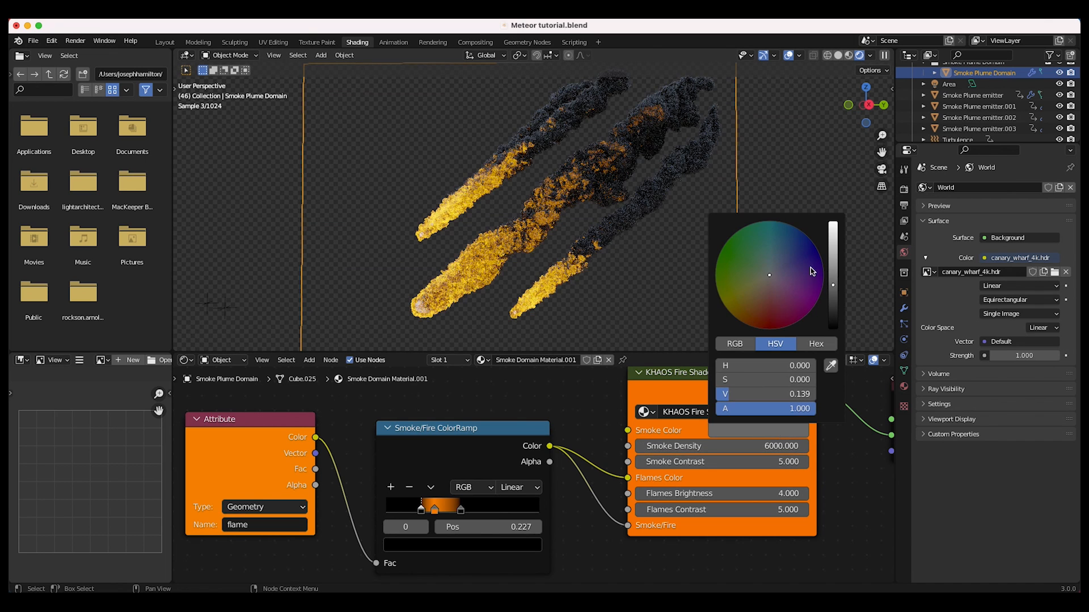
pyautogui.click(834, 252)
pyautogui.moveTo(615, 228); pyautogui.dragTo(588, 228, button='middle')
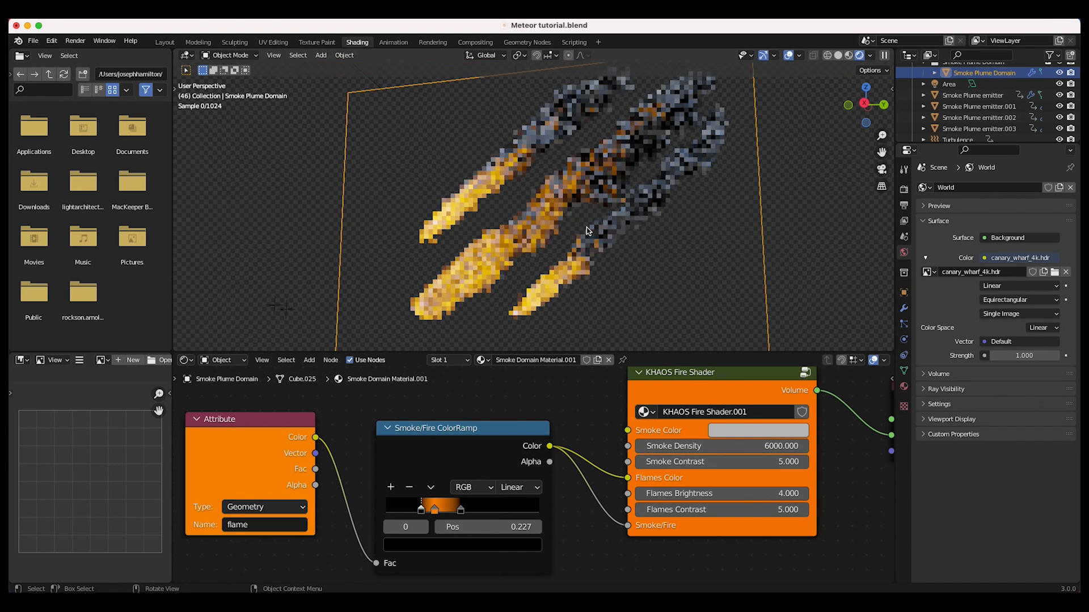
pyautogui.click(747, 432)
pyautogui.click(834, 274)
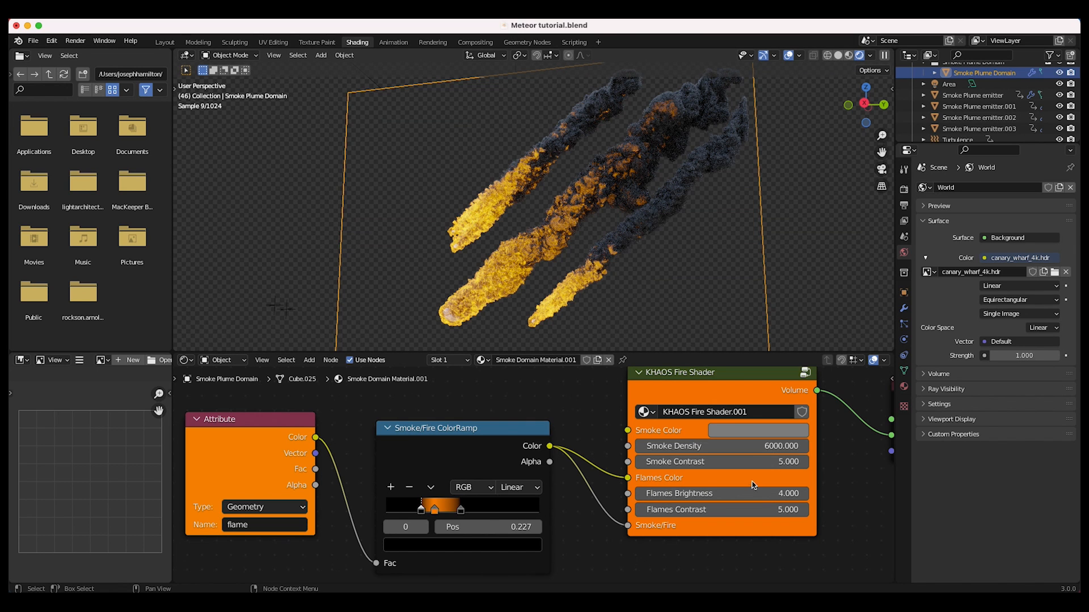
# Set the KHAOS Fire Shader's Smoke Contrast to 4 and Smoke Density to 5000.
pyautogui.click(754, 461)
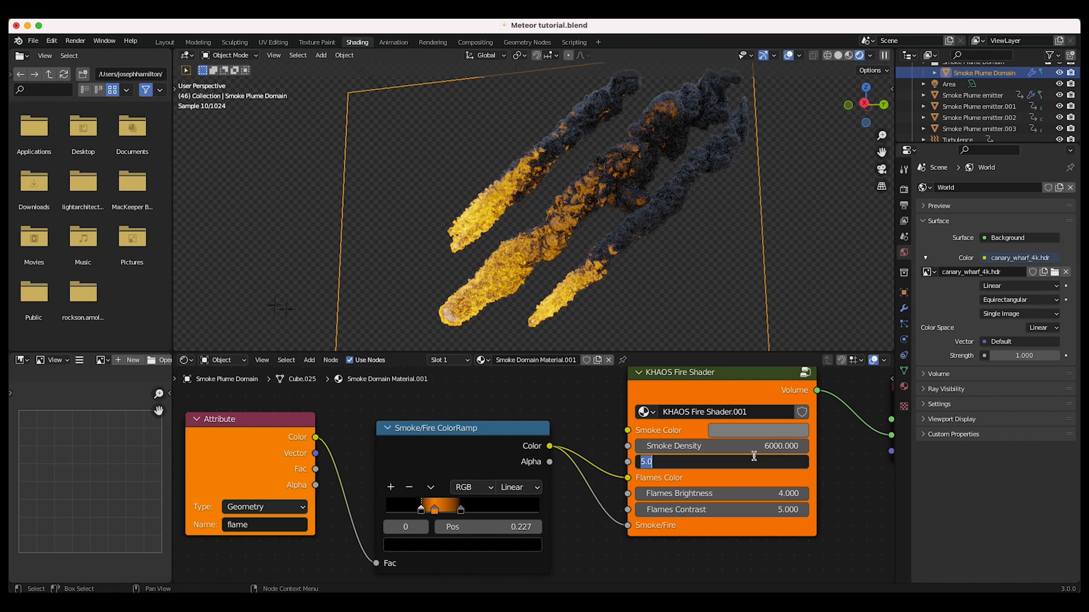
pyautogui.write('4')
pyautogui.press('Return')
pyautogui.click(771, 446)
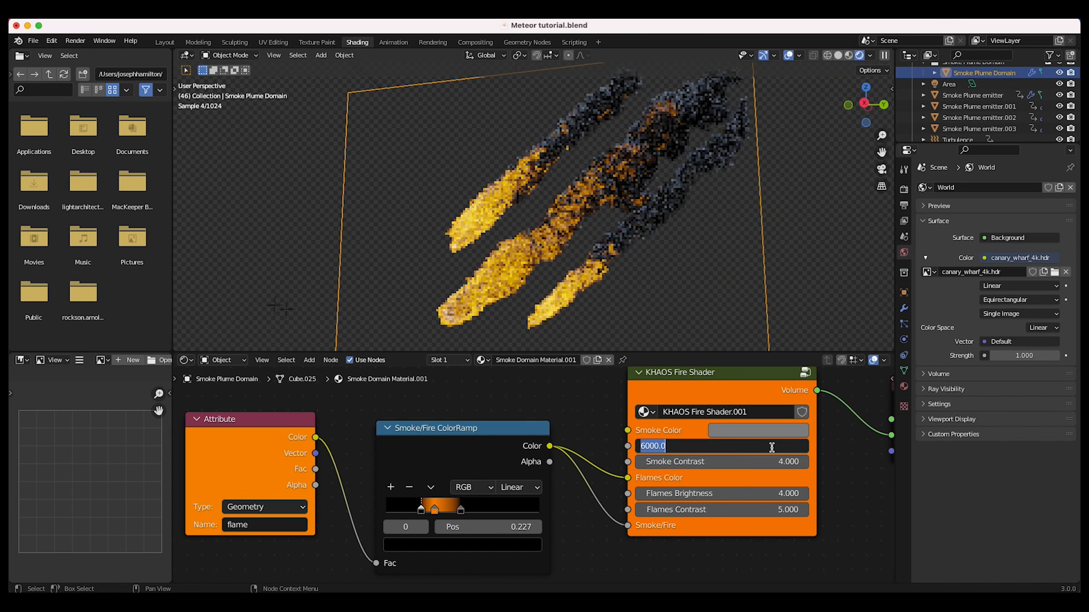
pyautogui.write('5000')
pyautogui.press('Return')
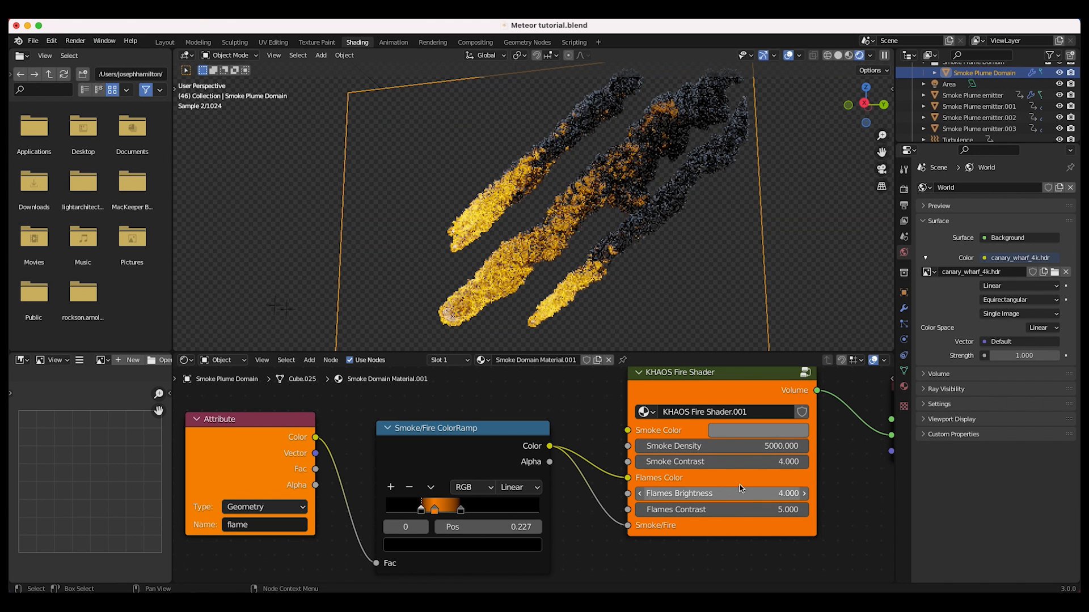
# Reposition the Smoke/Fire ColorRamp's stops into a narrow band, with the orange stop at 0.441 between closely spaced black stops.
pyautogui.click(458, 509)
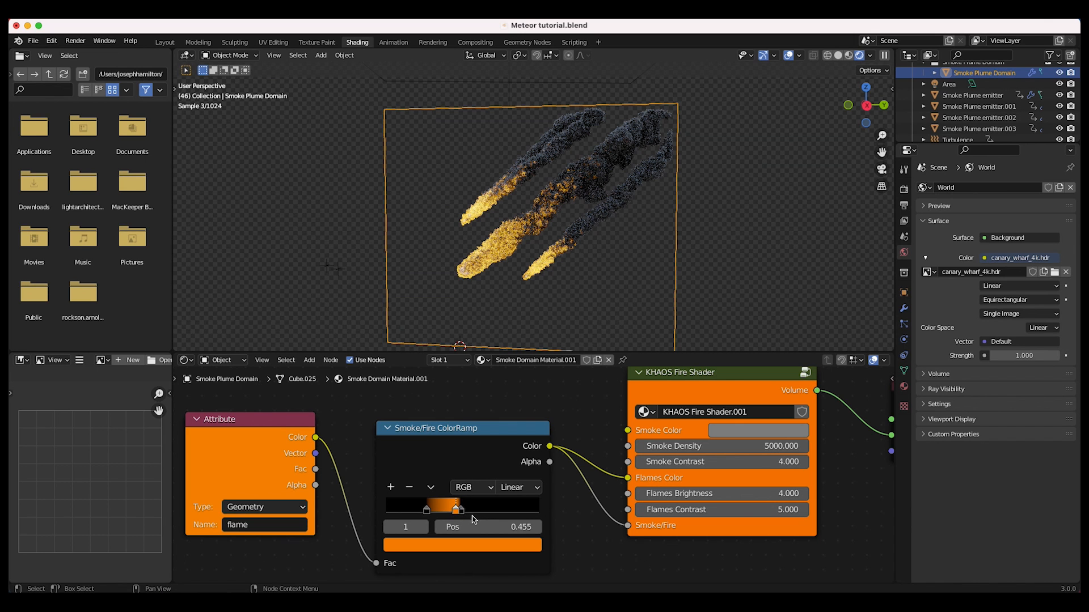
pyautogui.moveTo(457, 510); pyautogui.dragTo(491, 510)
pyautogui.click(427, 509)
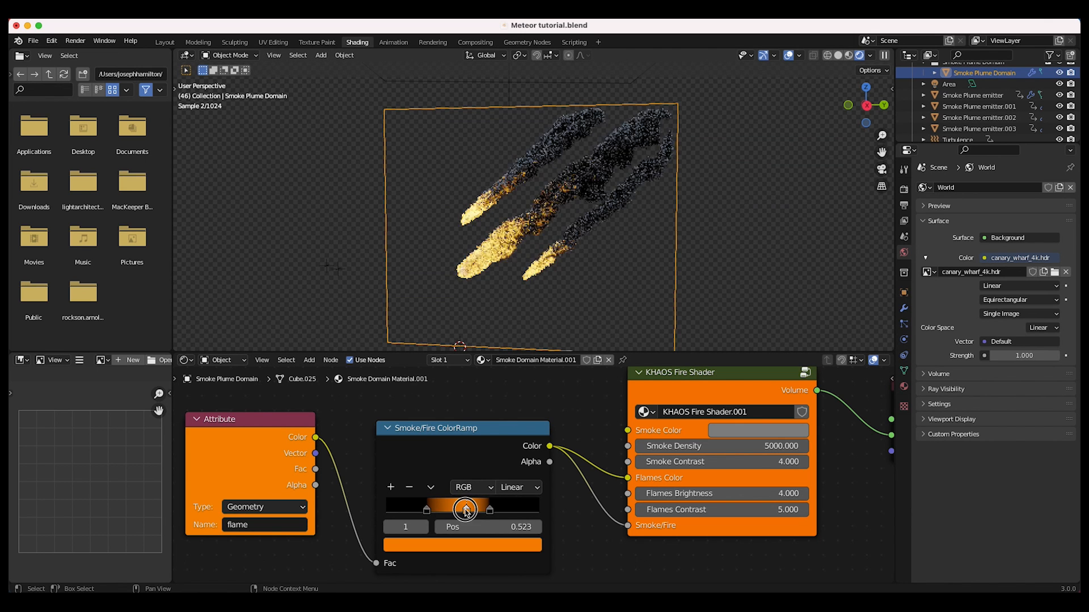
pyautogui.moveTo(431, 508); pyautogui.dragTo(453, 509)
pyautogui.moveTo(457, 509); pyautogui.dragTo(483, 508)
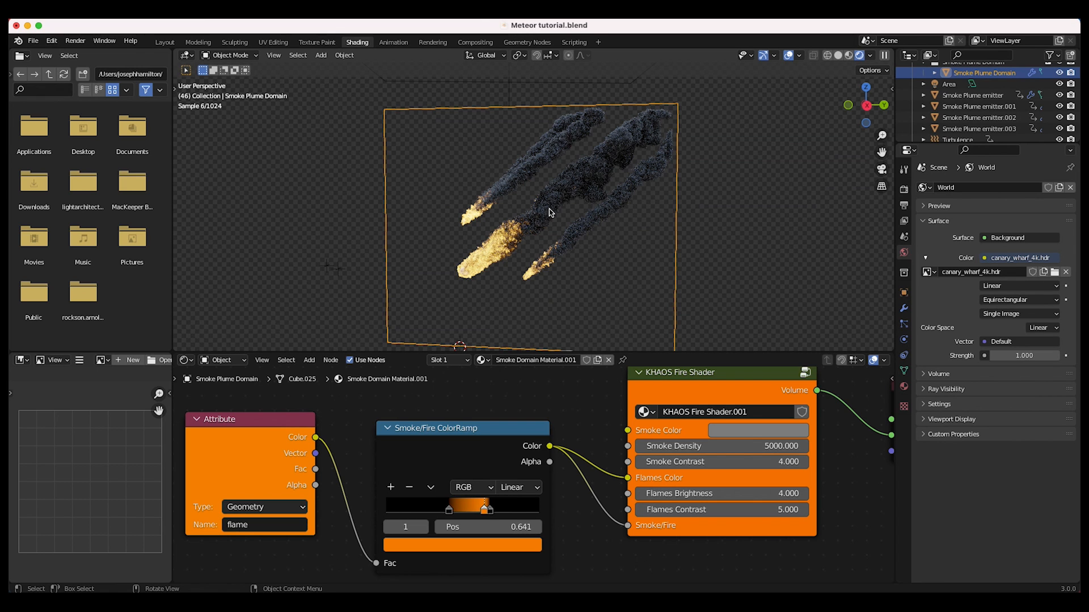
pyautogui.moveTo(483, 510); pyautogui.dragTo(451, 510)
pyautogui.moveTo(462, 510); pyautogui.dragTo(485, 511)
pyautogui.moveTo(442, 510); pyautogui.dragTo(466, 510)
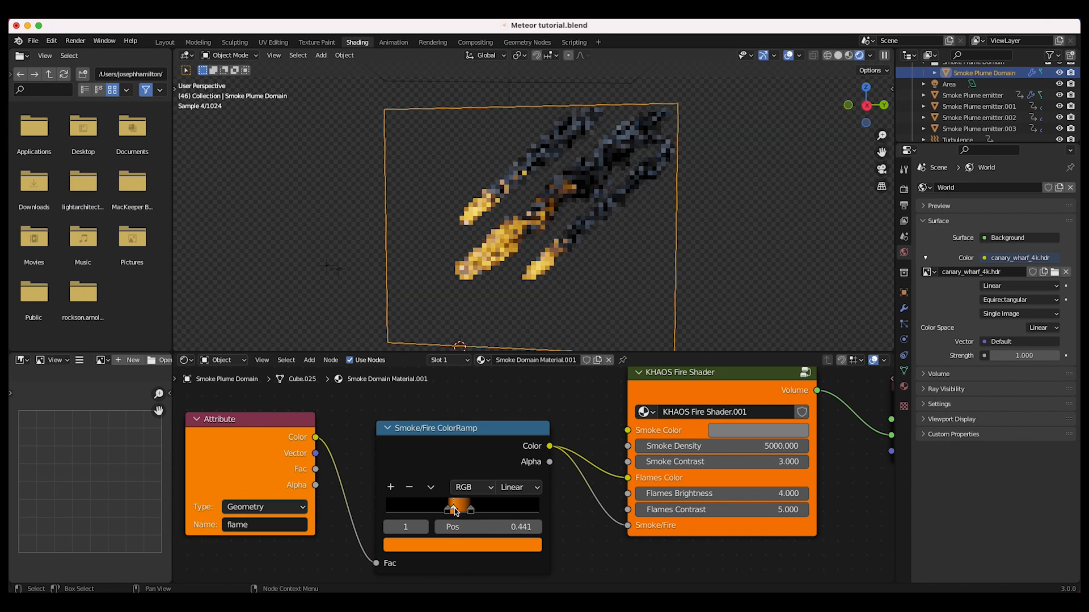
# Test red on the Smoke/Fire ColorRamp's middle stop and settle on a strong, slightly redder orange.
pyautogui.click(443, 545)
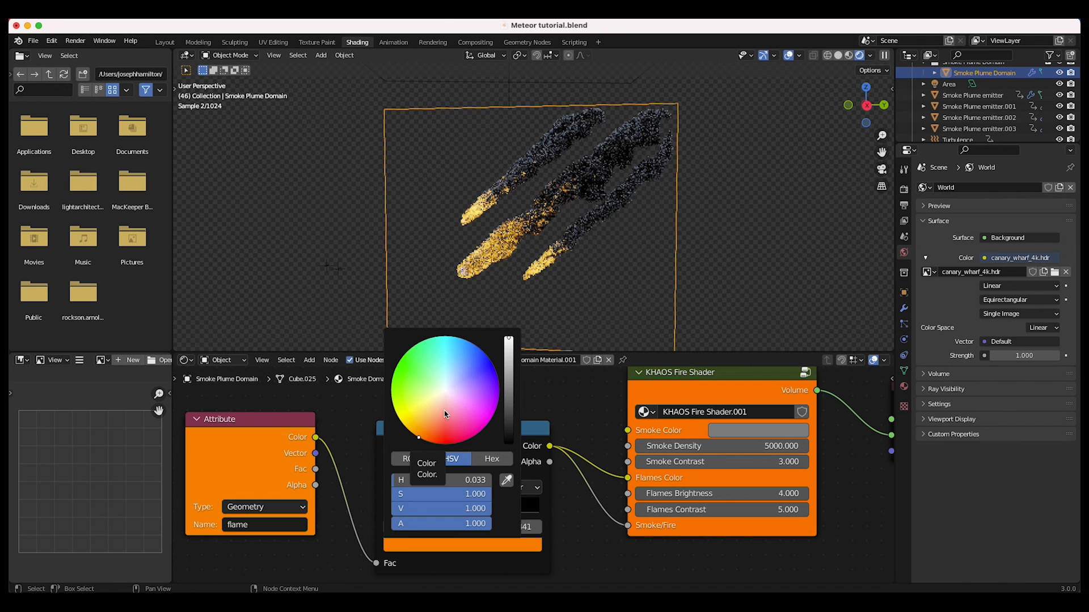
pyautogui.moveTo(439, 436); pyautogui.dragTo(440, 444)
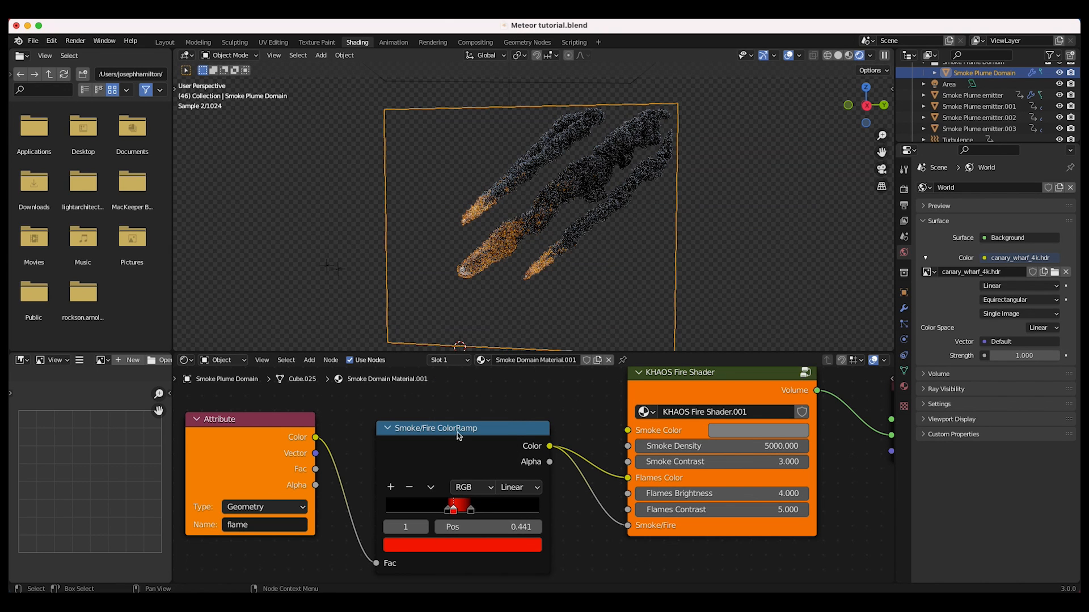
pyautogui.click(454, 545)
pyautogui.click(430, 426)
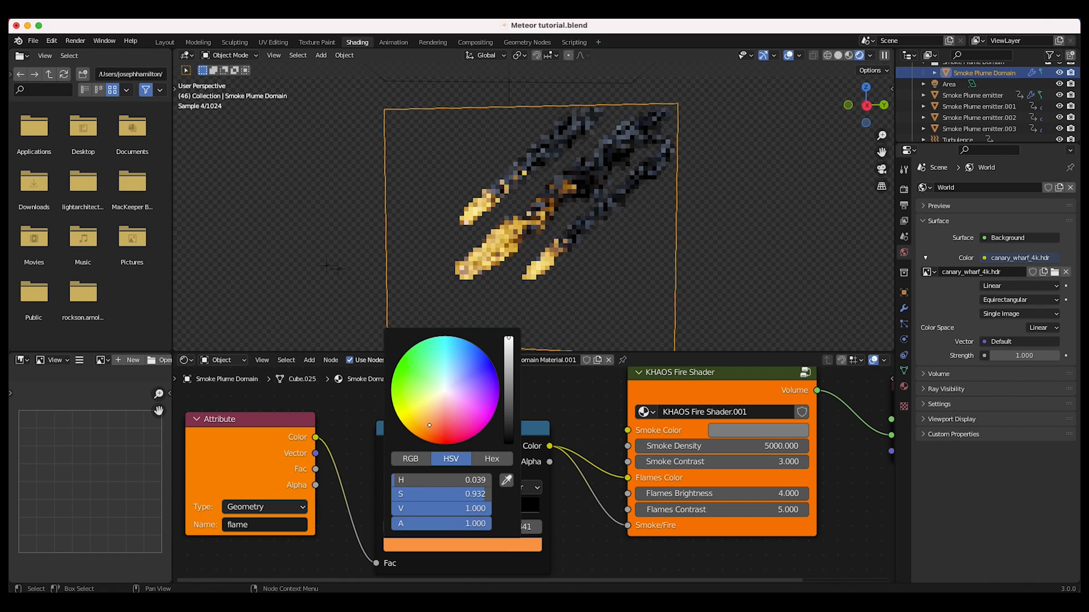
pyautogui.moveTo(430, 426); pyautogui.dragTo(428, 433)
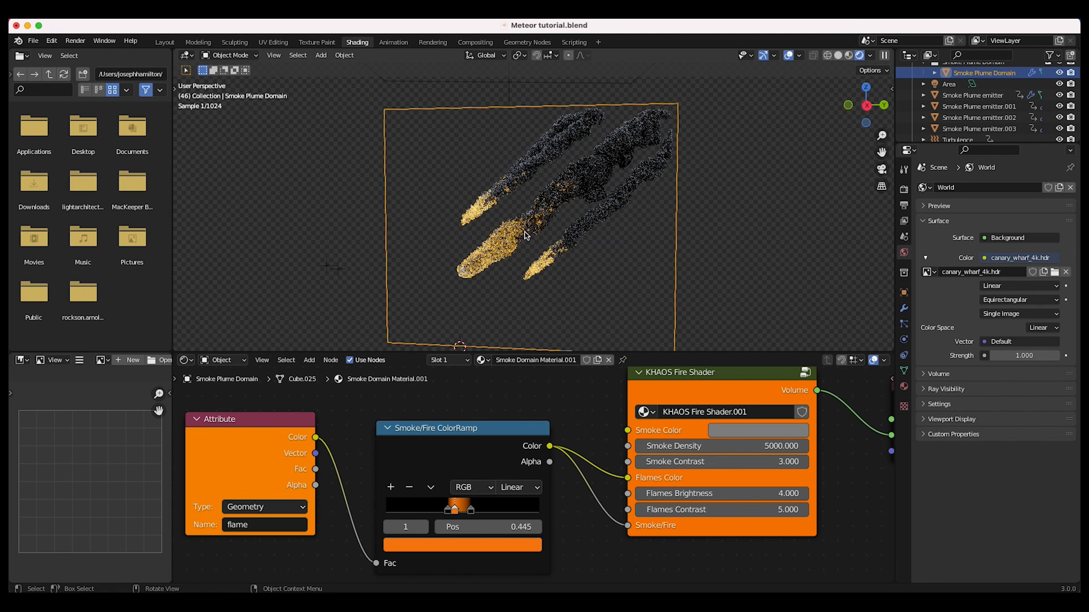
# Set the viewport to Solid shading and switch to the Layout workspace.
pyautogui.press('z')
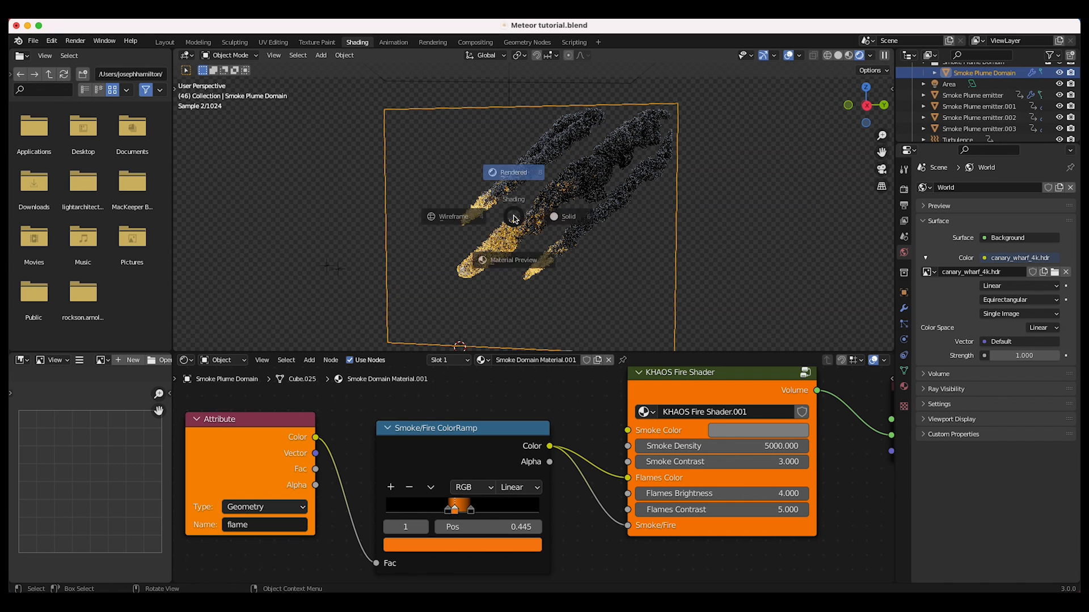
pyautogui.click(588, 219)
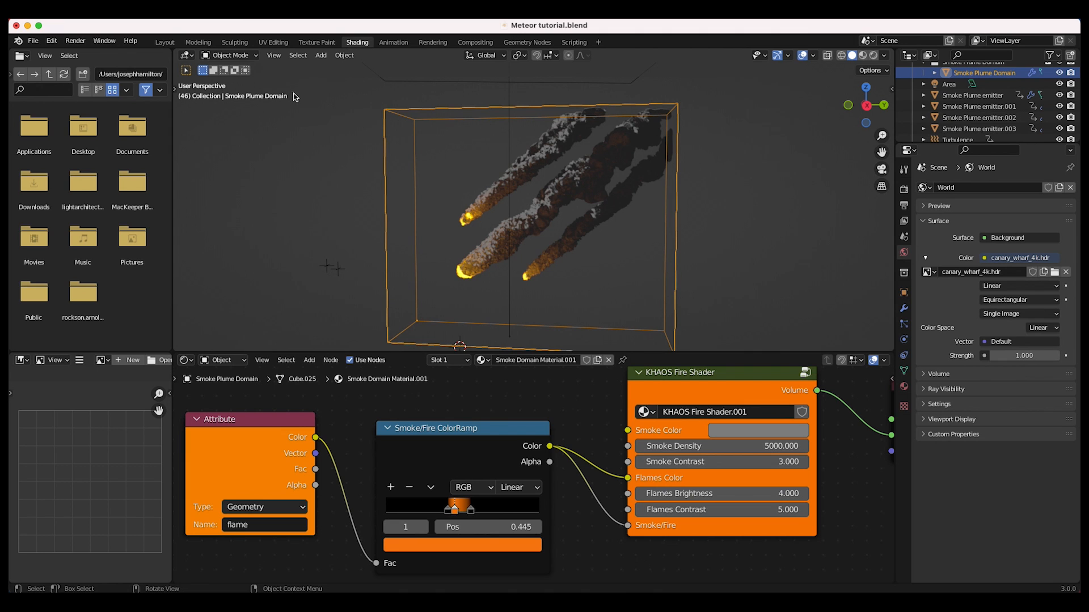
pyautogui.click(164, 42)
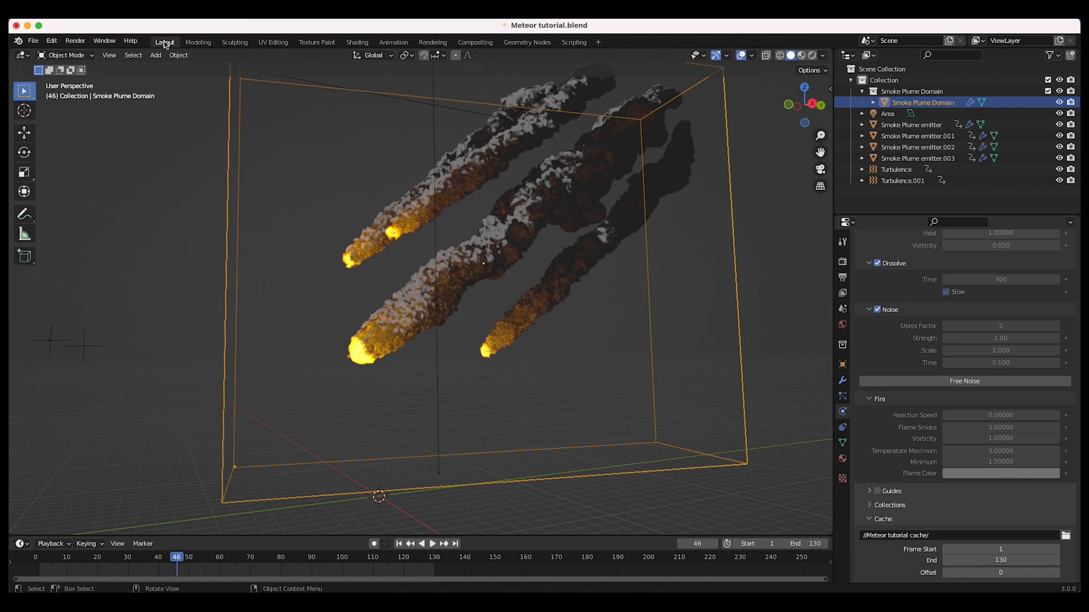
# Select the main meteor's Smoke Plume emitter and add a new particle system to it.
pyautogui.click(357, 351)
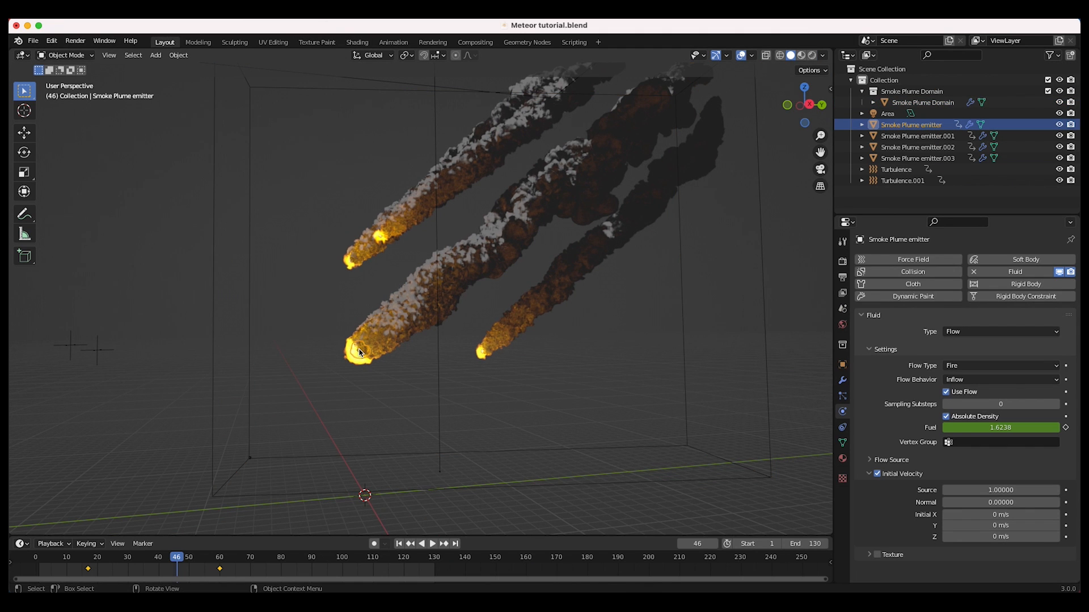
pyautogui.click(843, 398)
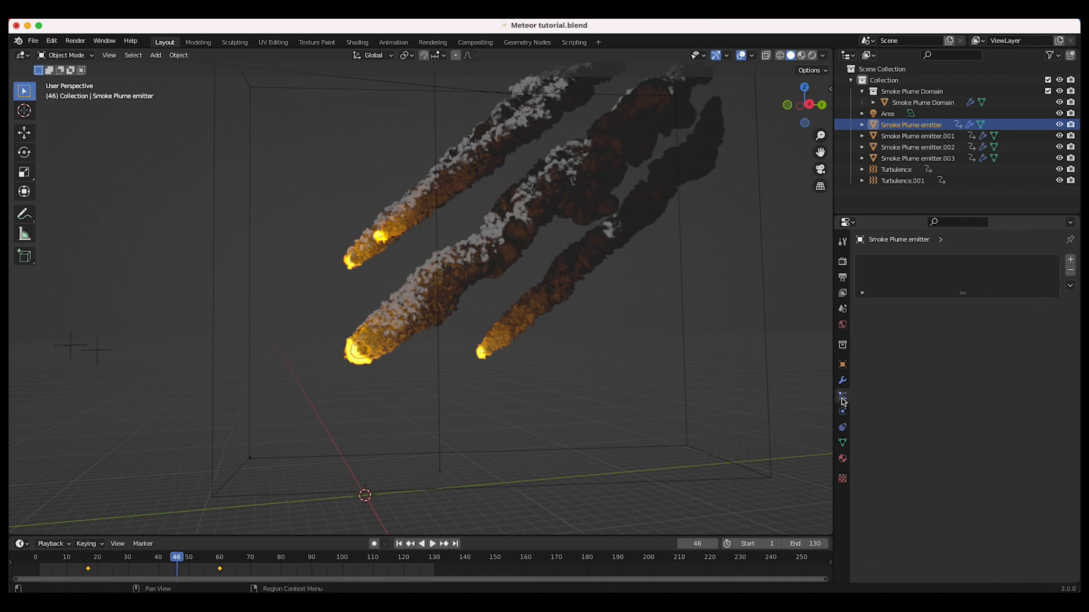
pyautogui.click(1070, 260)
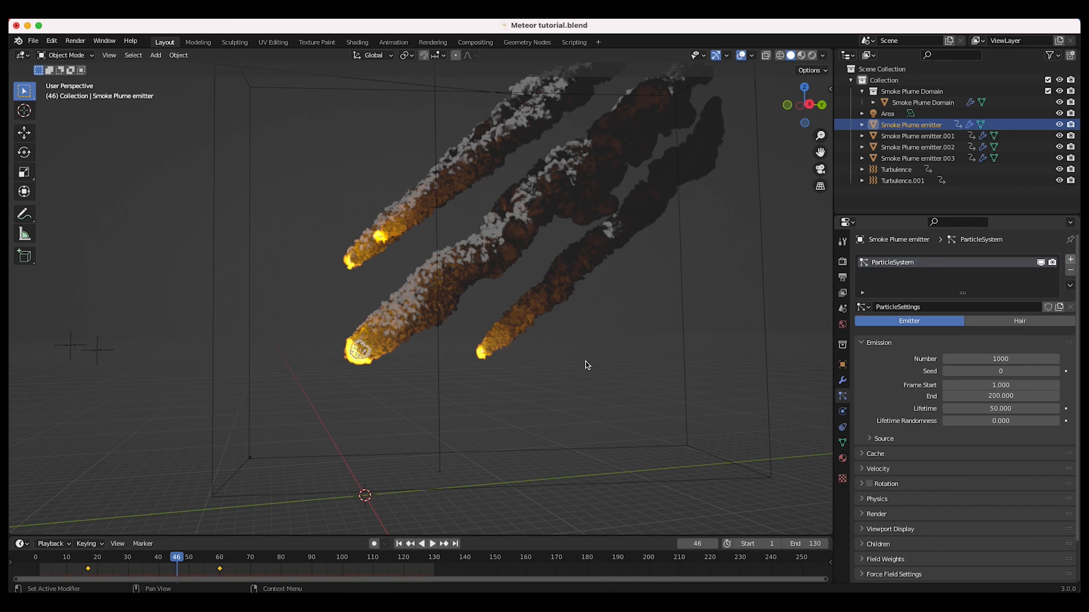
# Select the Smoke Plume Domain and turn off its Fluid modifier's viewport display.
pyautogui.click(762, 245)
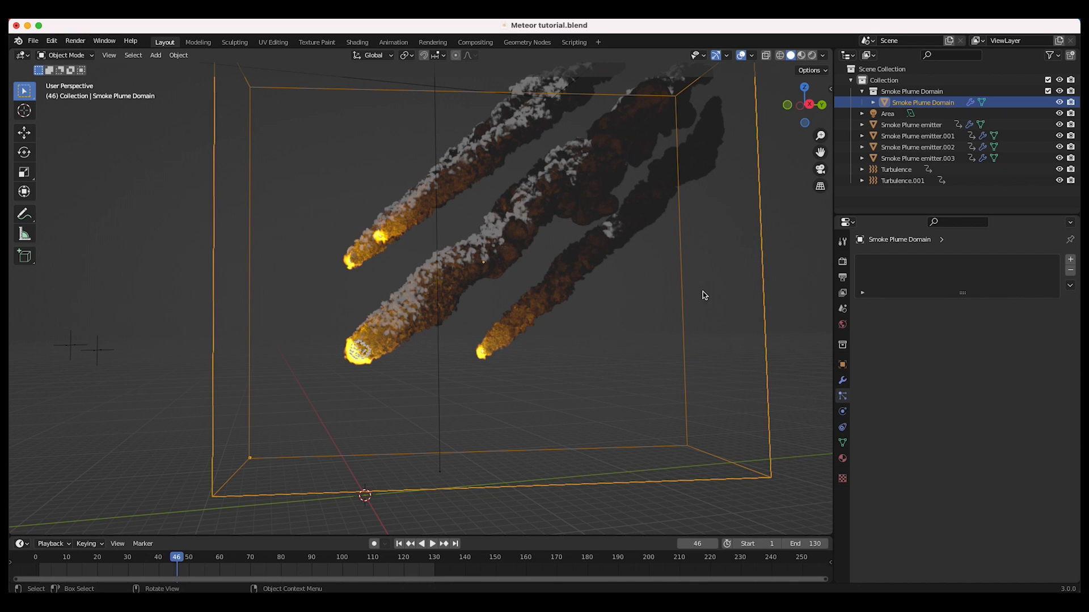
pyautogui.click(843, 380)
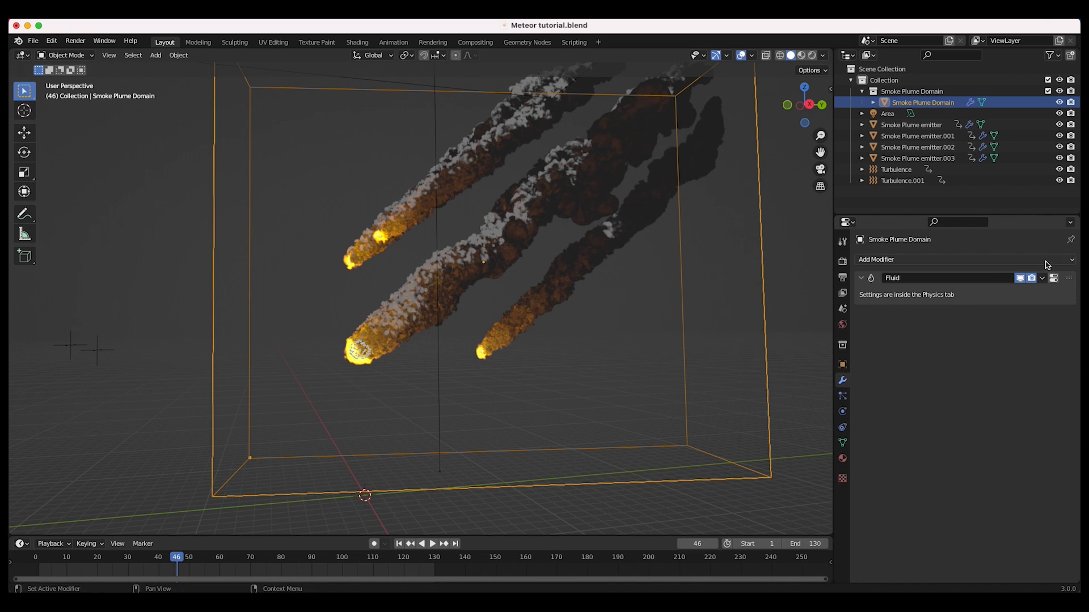
pyautogui.click(1020, 278)
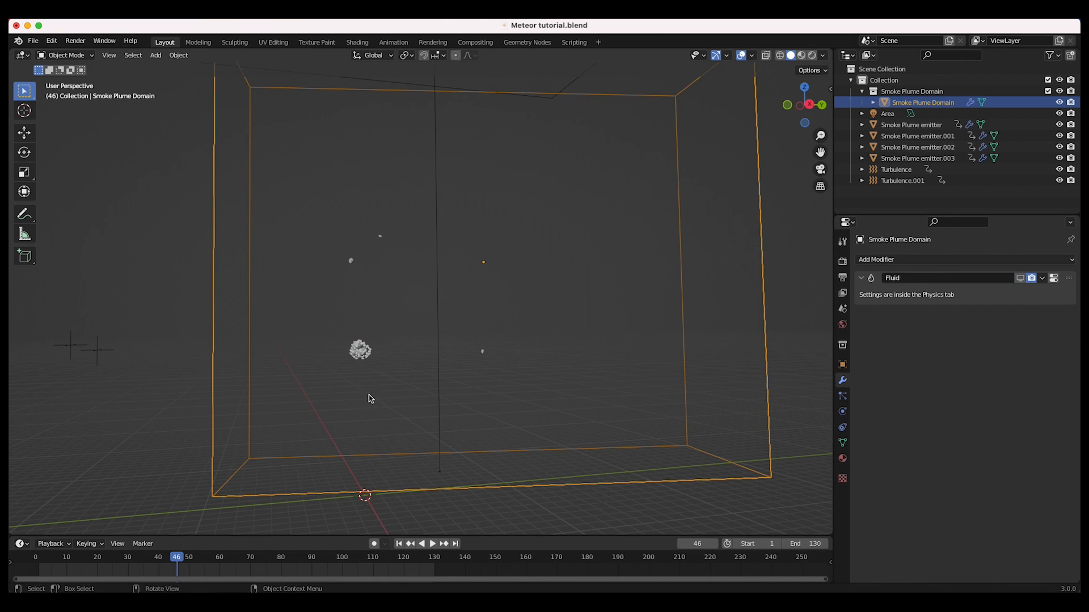
# Select the Smoke Plume emitter and play the animation from frame 1 to check how its particles move.
pyautogui.click(362, 350)
pyautogui.click(399, 544)
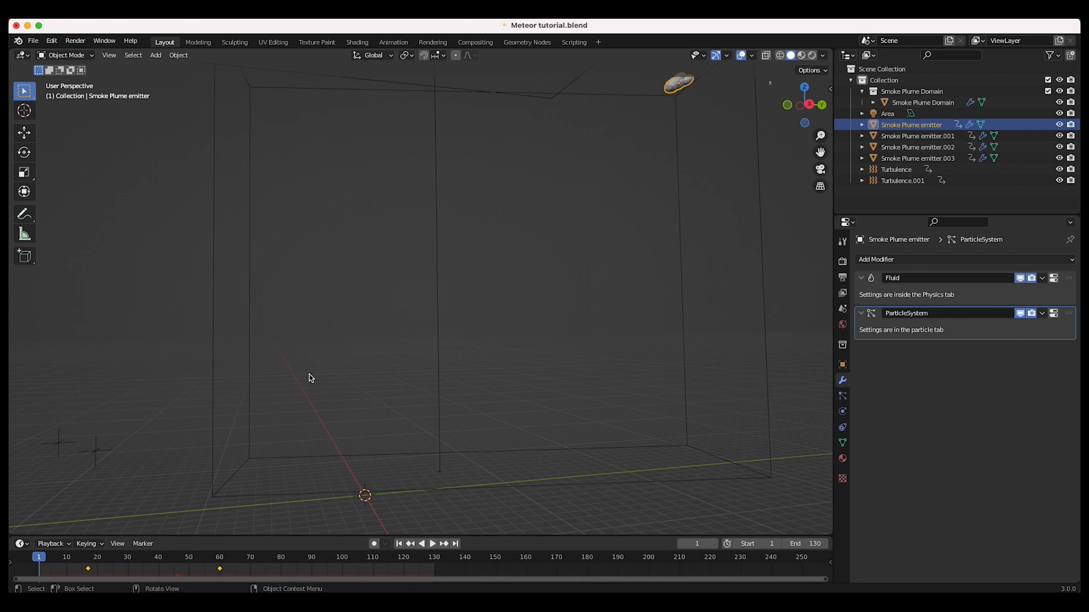
pyautogui.press('space')
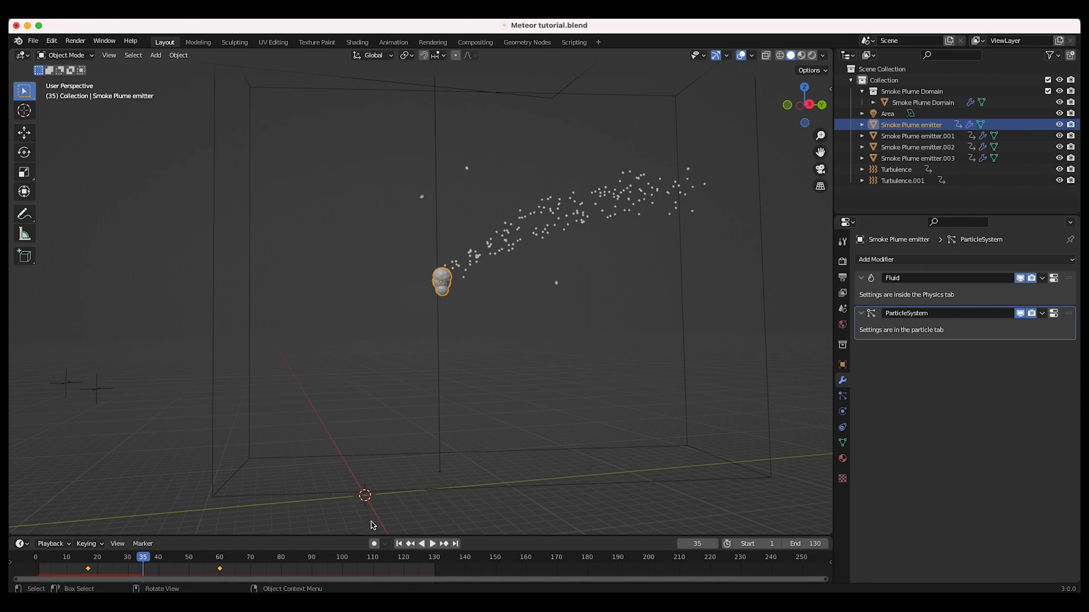
pyautogui.click(399, 543)
pyautogui.press('space')
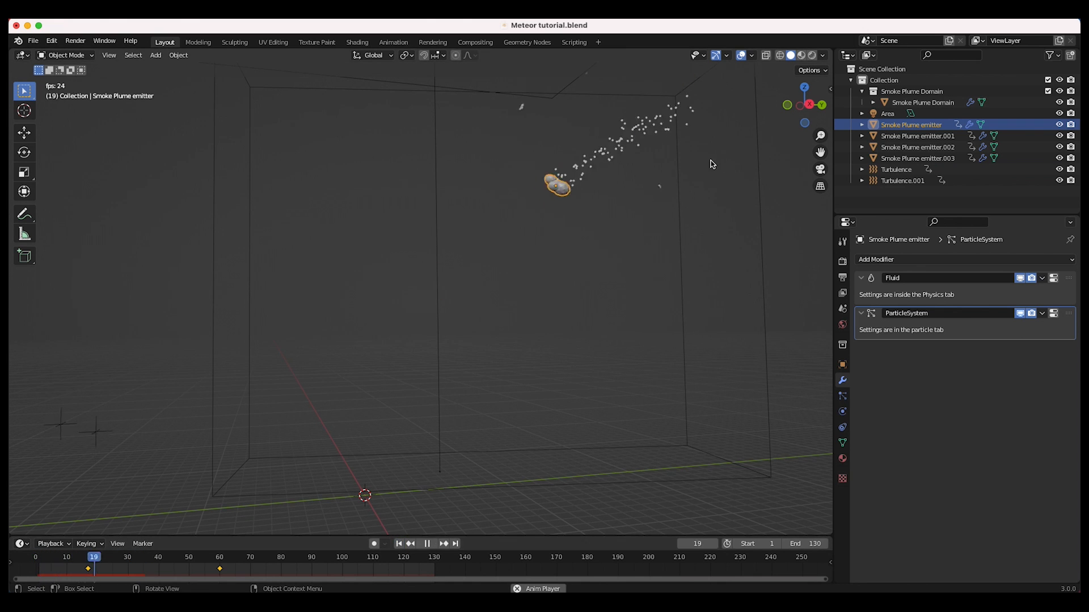
pyautogui.press('space')
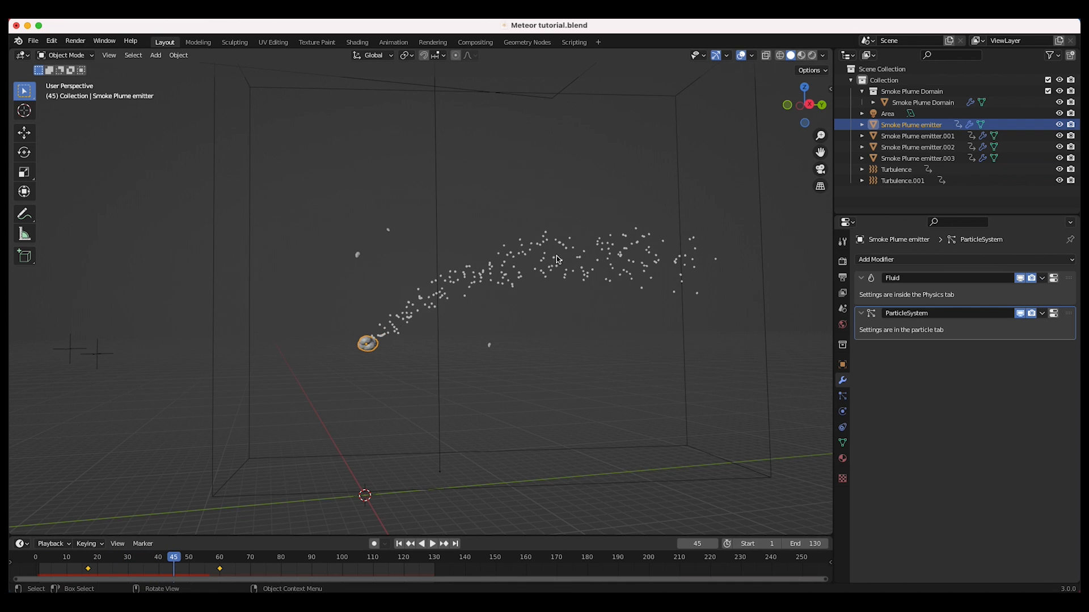
# Set the Gravity field weight of the emitter's particle system to 0 and replay the animation from the start.
pyautogui.click(842, 396)
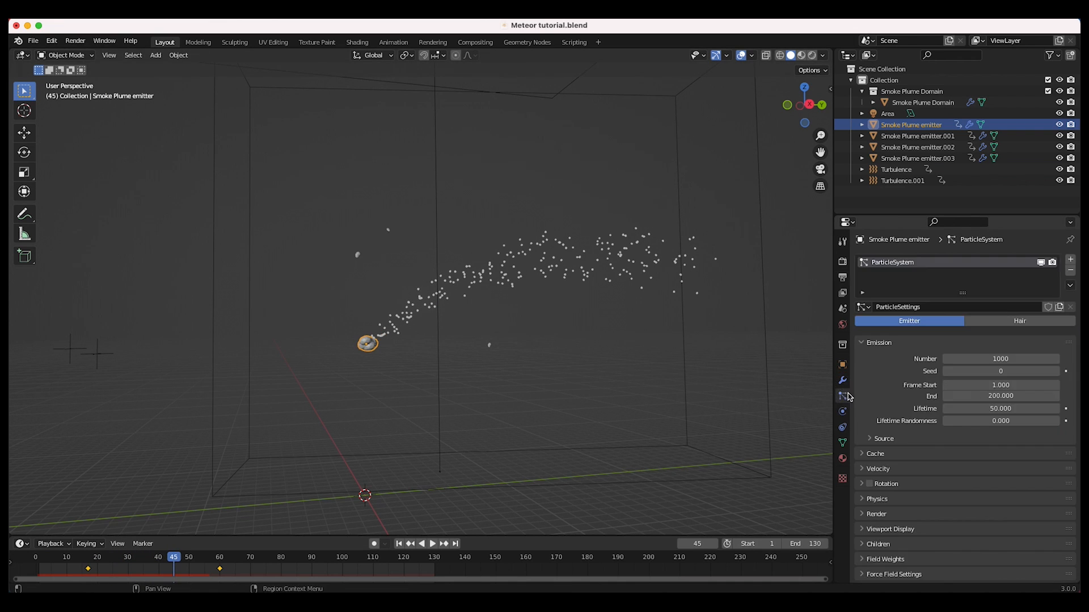
pyautogui.scroll(-2, 885, 462)
pyautogui.click(861, 457)
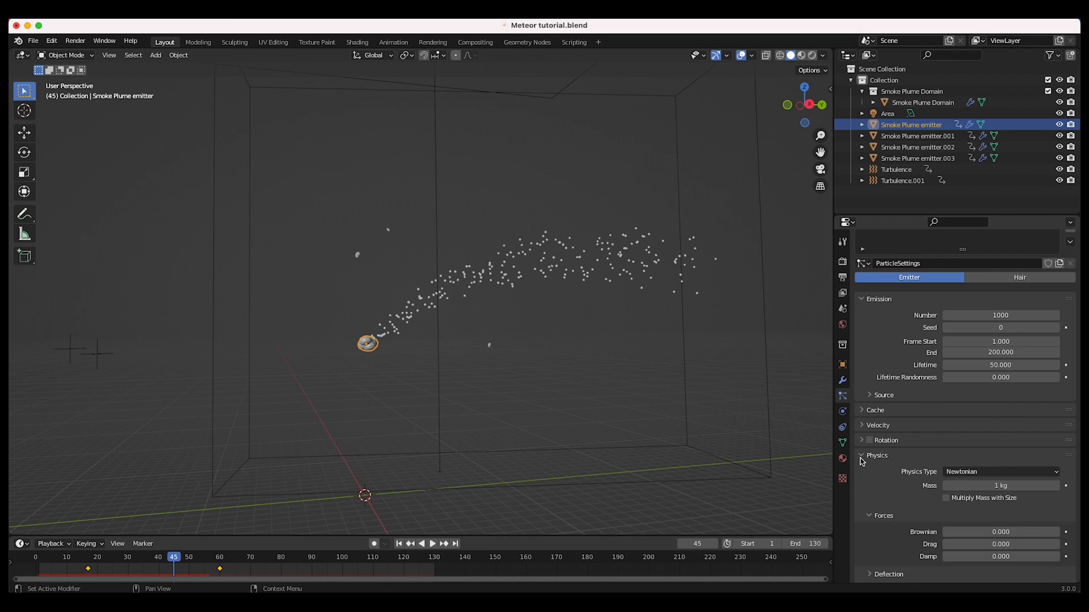
pyautogui.scroll(-5, 888, 491)
pyautogui.scroll(1, 841, 489)
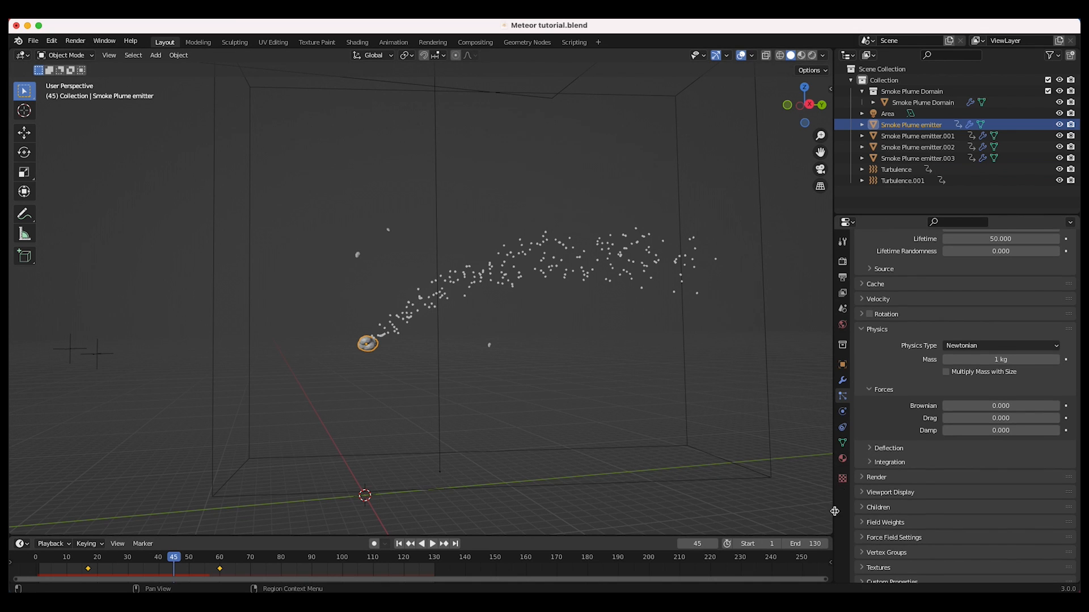
pyautogui.click(868, 522)
pyautogui.scroll(-7, 862, 518)
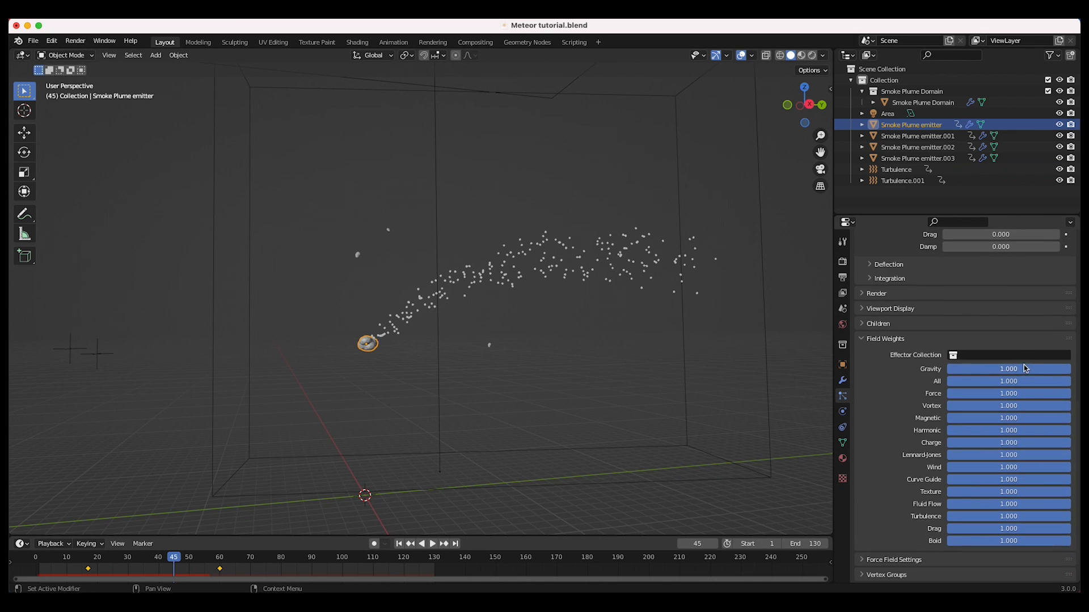
pyautogui.moveTo(1008, 369); pyautogui.dragTo(885, 370)
pyautogui.click(399, 545)
pyautogui.click(431, 545)
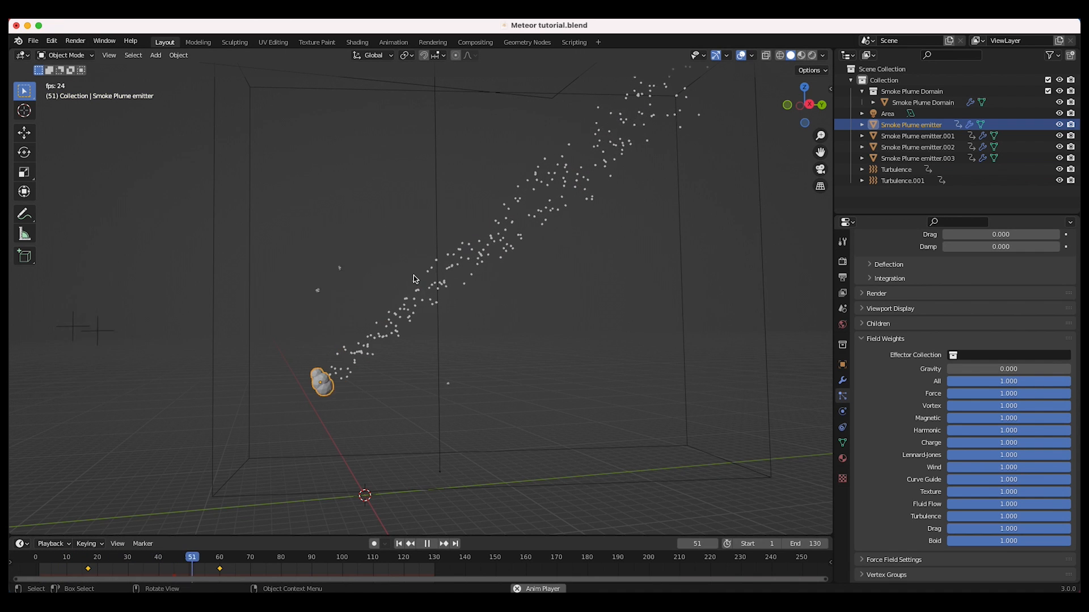
pyautogui.press('space')
# Set the emitter particles' Lifetime to 10 frames and replay the animation from the start.
pyautogui.scroll(12, 953, 330)
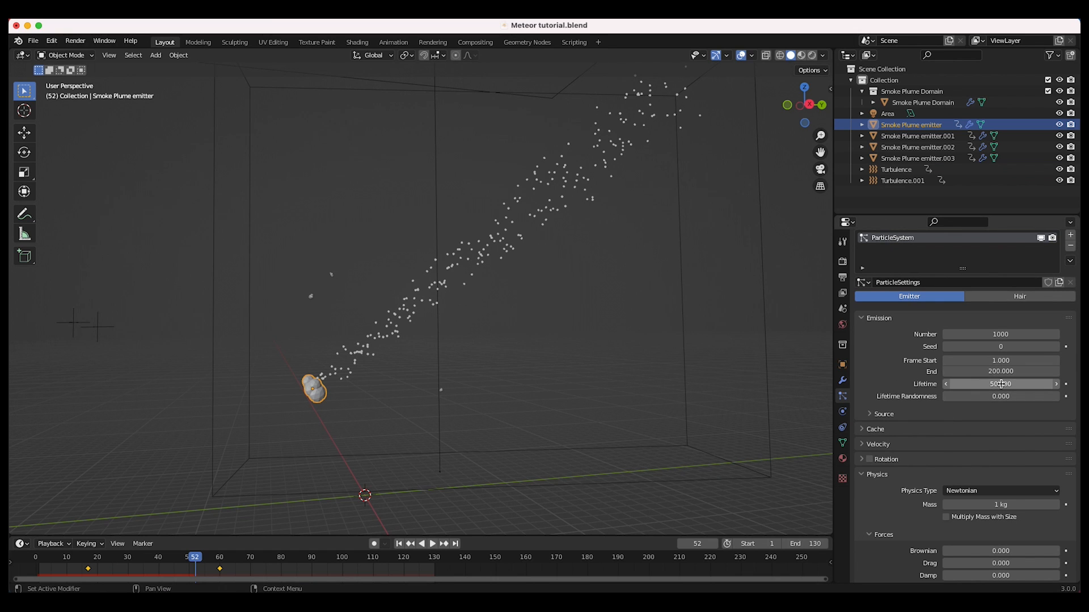
pyautogui.click(996, 385)
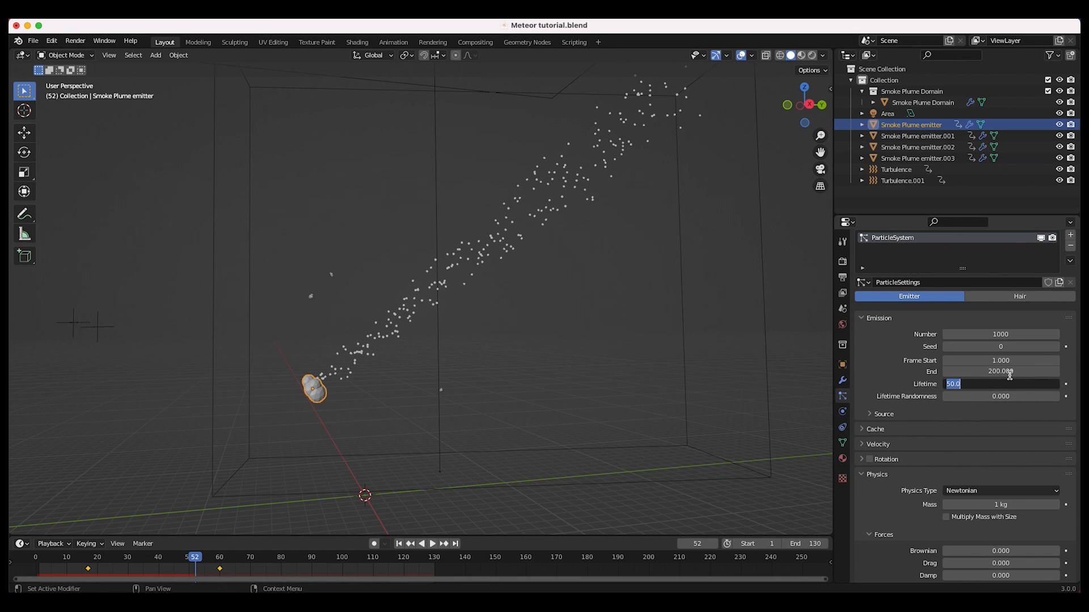
pyautogui.write('10')
pyautogui.press('Return')
pyautogui.hotkey('shift', 'Left')
pyautogui.press('space')
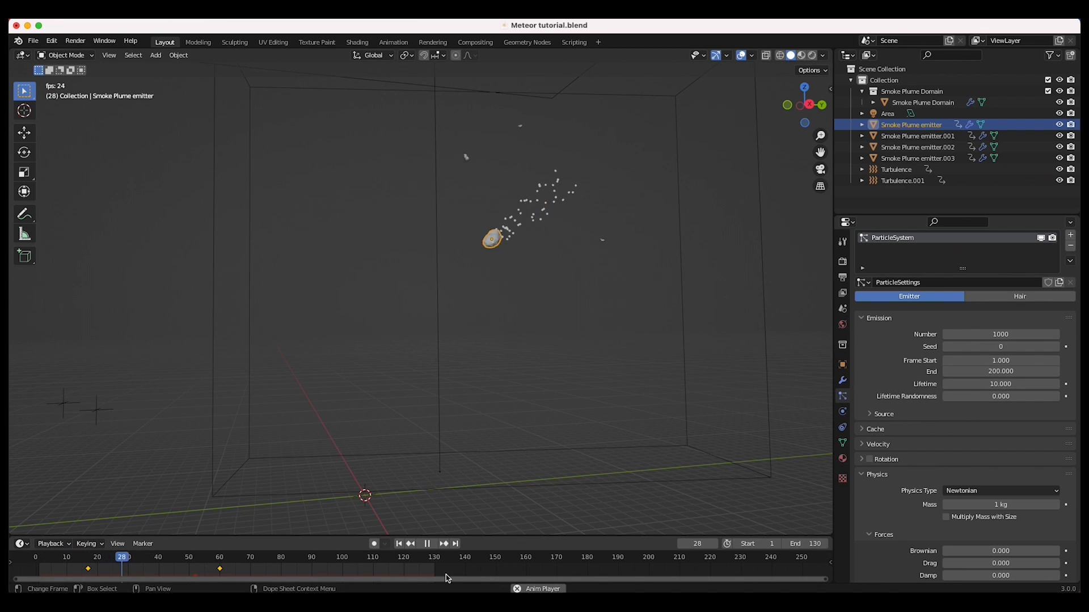
pyautogui.press('space')
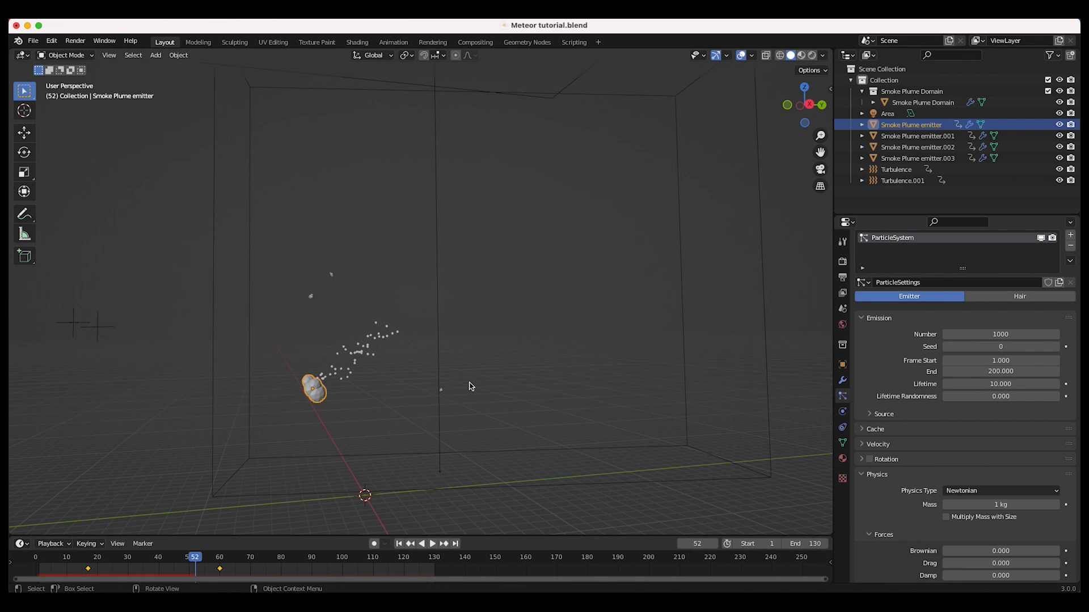
# Expand the Velocity settings of the Smoke Plume emitter's particle system.
pyautogui.click(862, 444)
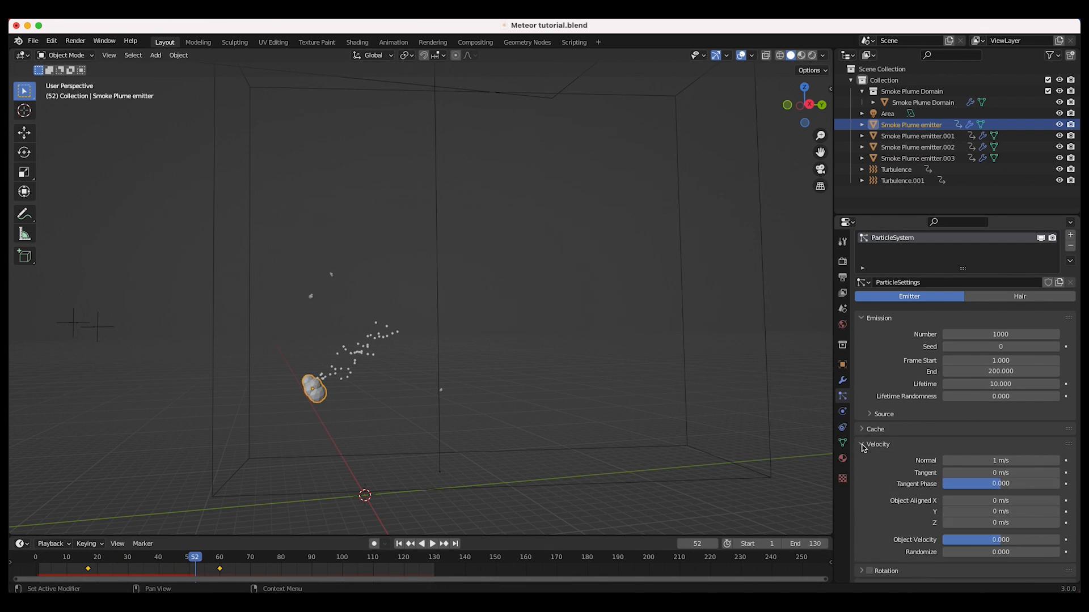
# Set the Smoke Plume emitter's particle Normal velocity to 10 m/s and play the animation from the first frame.
pyautogui.click(958, 455)
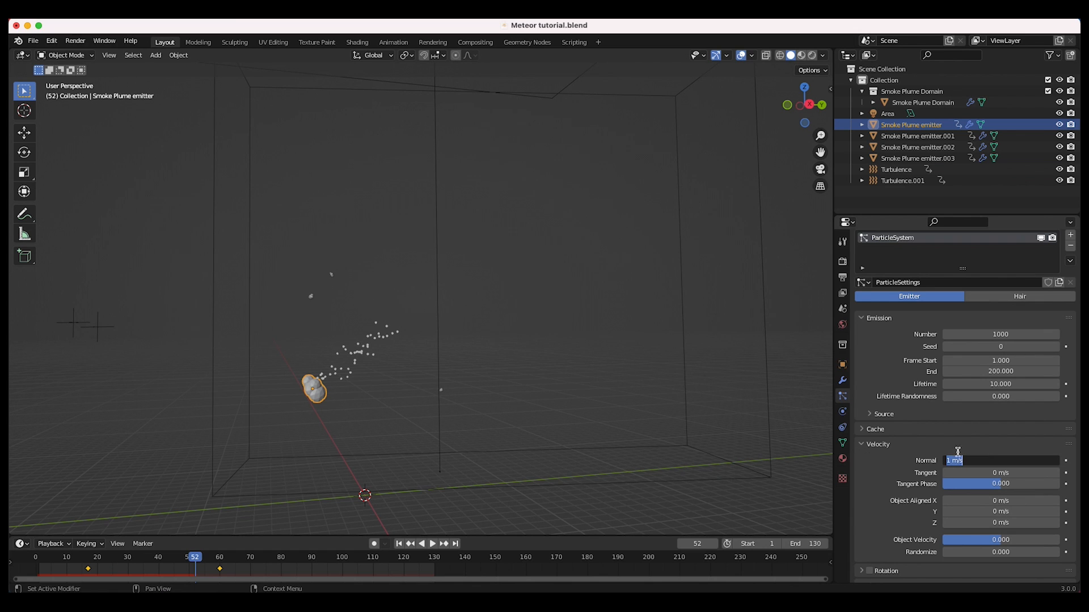
pyautogui.write('10')
pyautogui.press('Return')
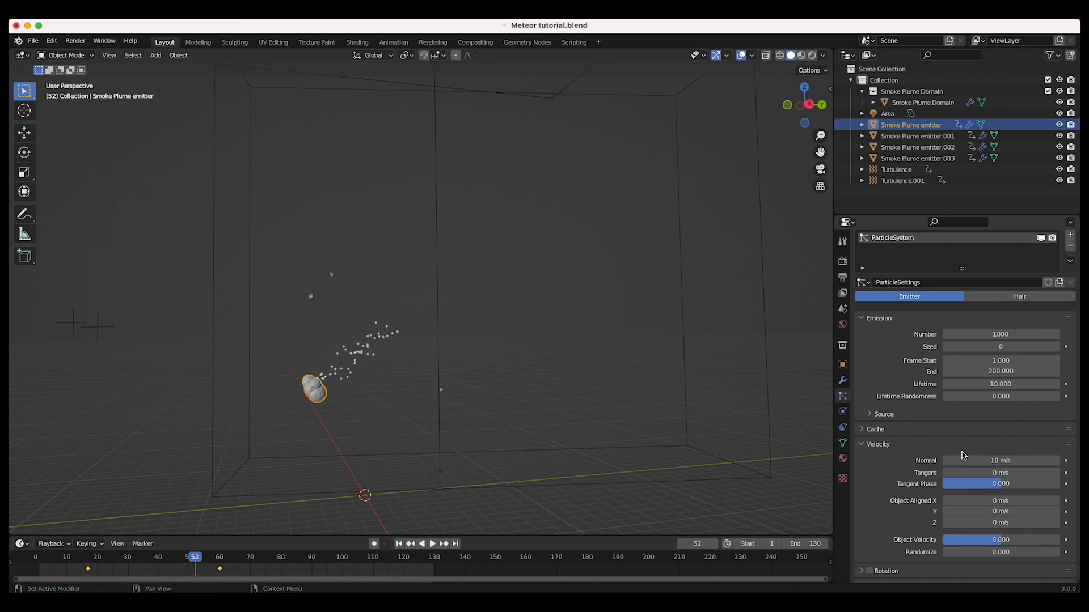
pyautogui.click(399, 544)
pyautogui.click(432, 544)
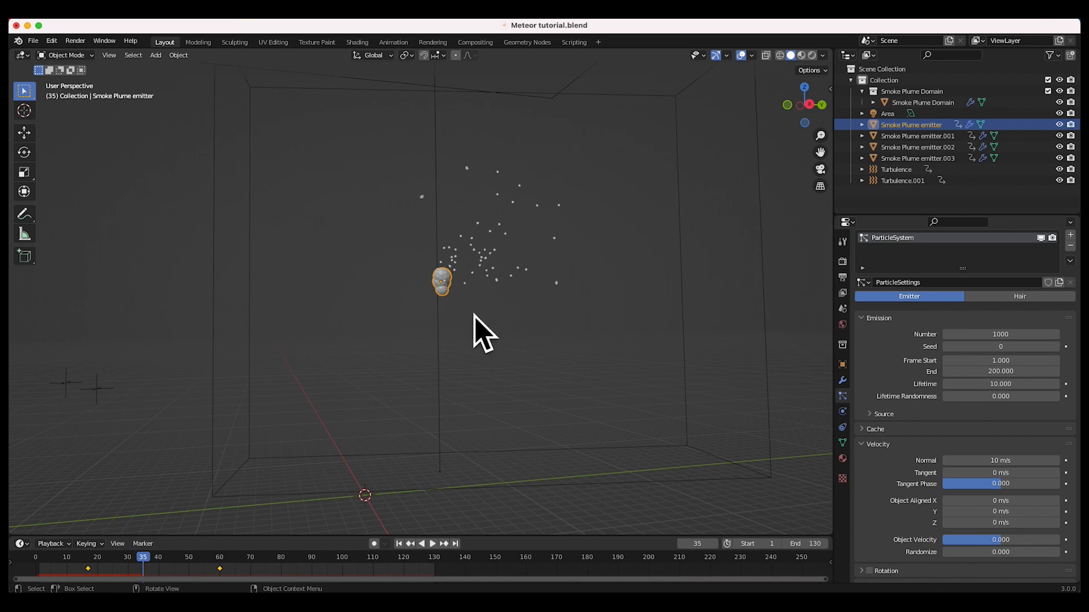
# Set the particle Normal velocity to 4 m/s and replay the animation from the start to check the trail.
pyautogui.click(992, 460)
pyautogui.write('4')
pyautogui.press('Return')
pyautogui.press('space')
pyautogui.click(399, 543)
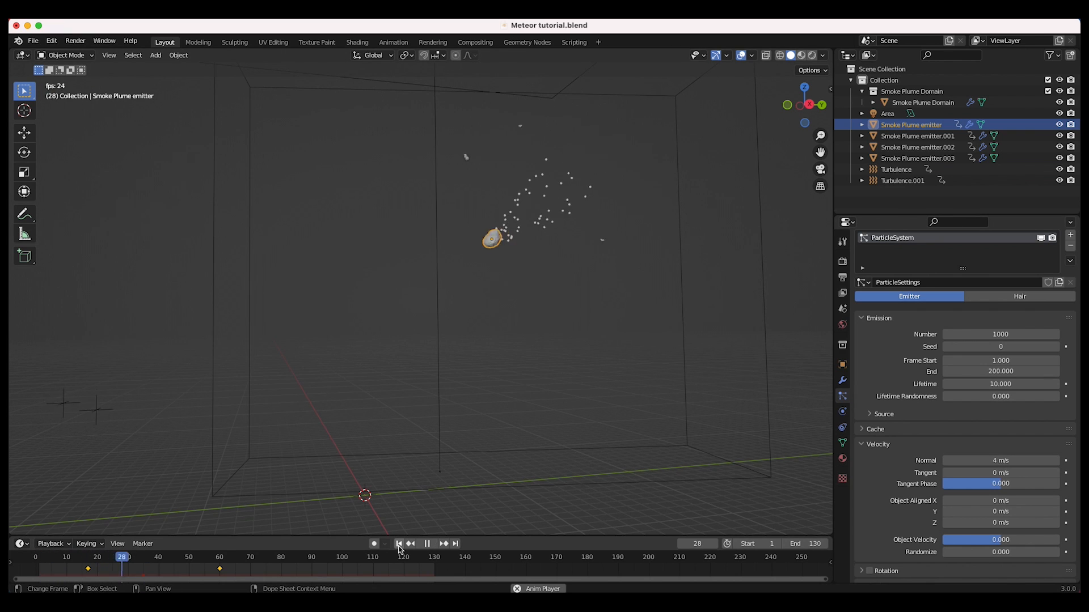
pyautogui.press('space')
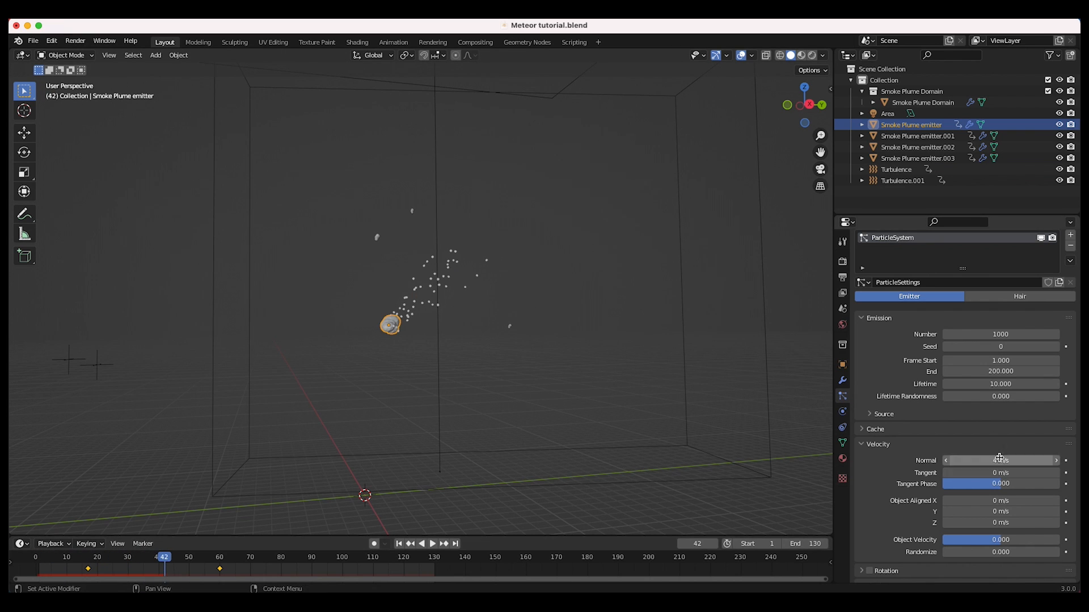
pyautogui.press('space')
pyautogui.click(398, 543)
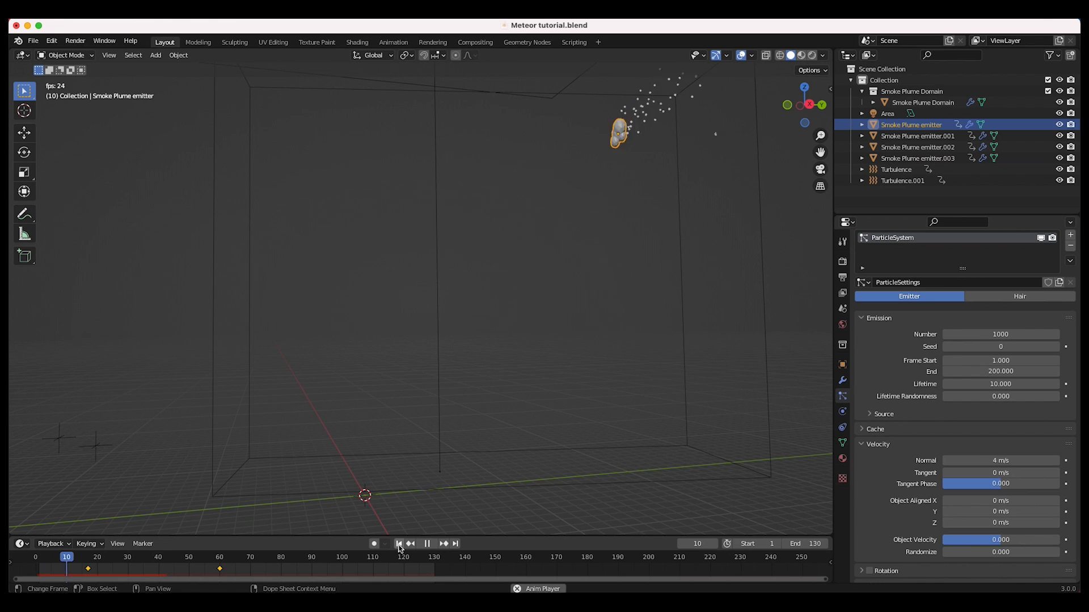
pyautogui.press('space')
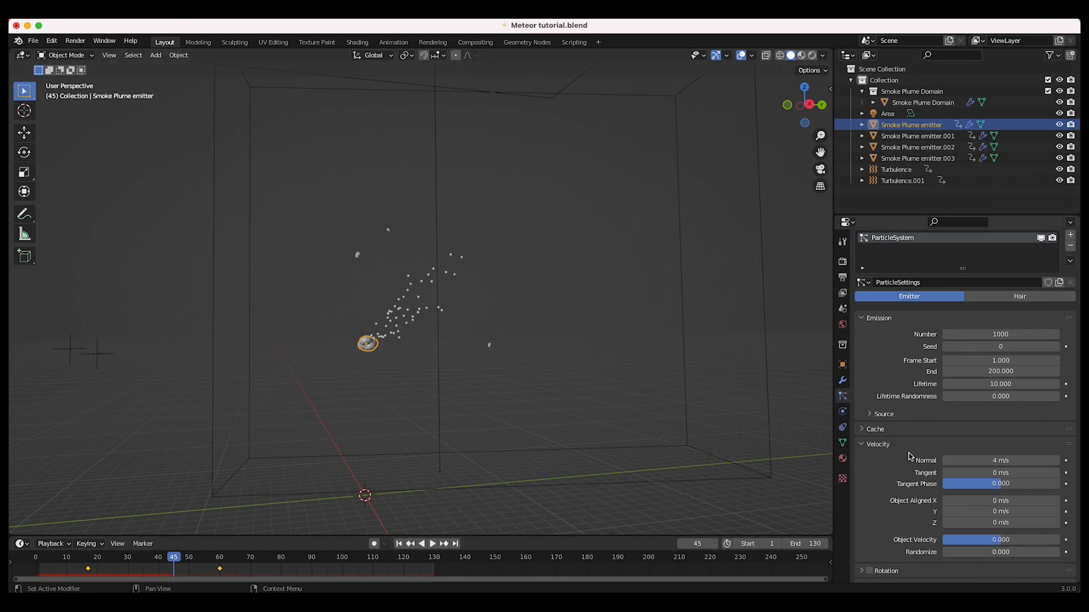
# Set the particle Normal velocity to 5 m/s and replay the animation from the start.
pyautogui.click(984, 460)
pyautogui.write('5')
pyautogui.press('Return')
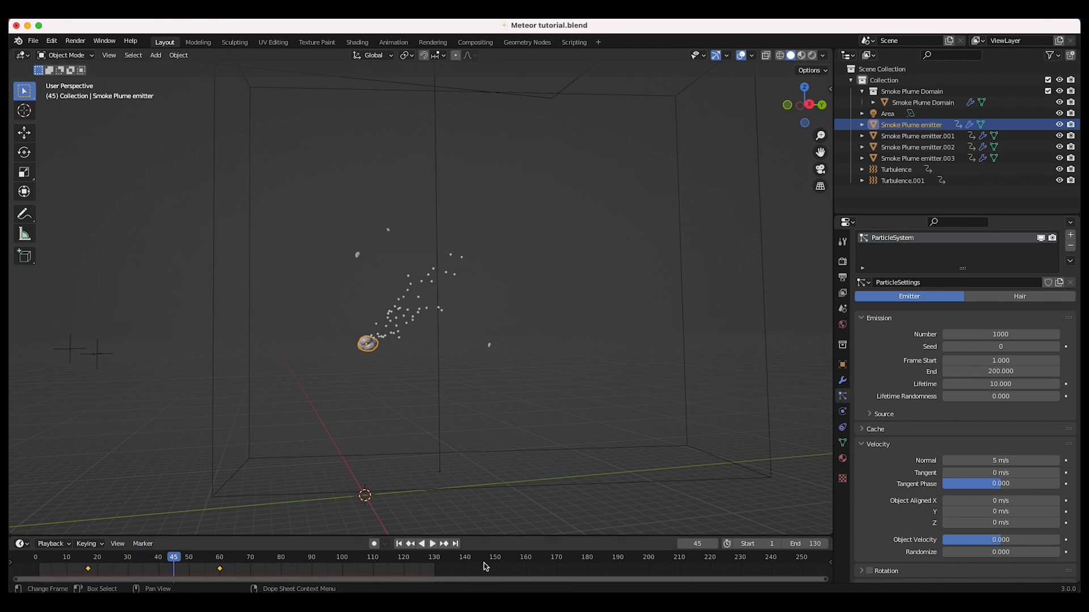
pyautogui.hotkey('shift', 'Left')
pyautogui.press('space')
pyautogui.press('space')
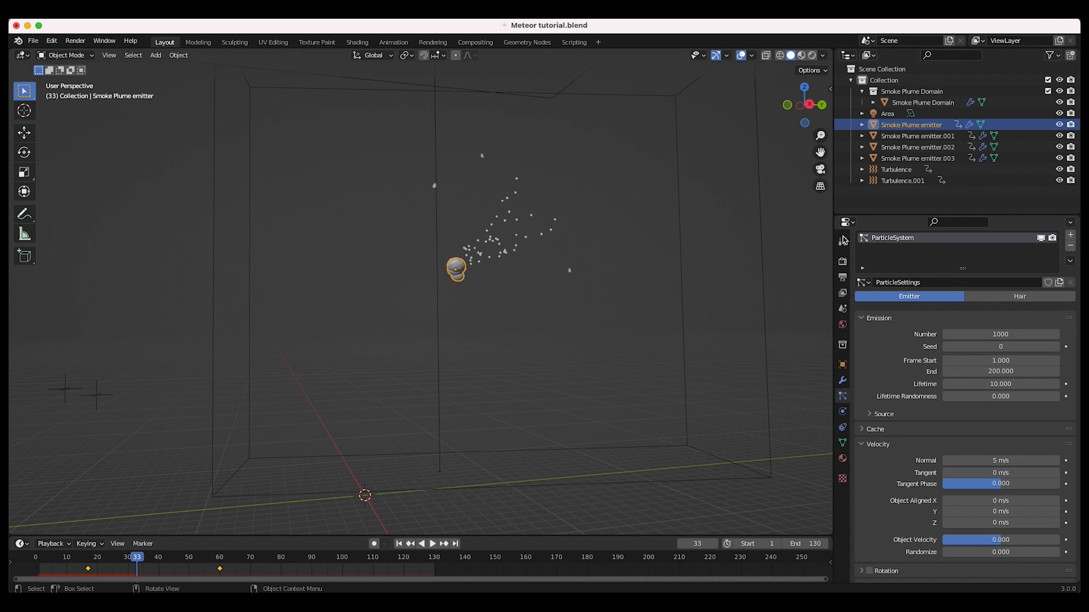
# Preview the Smoke Plume Domain's fluid simulation by enabling its Fluid modifier in the viewport, and disable it again.
pyautogui.click(912, 102)
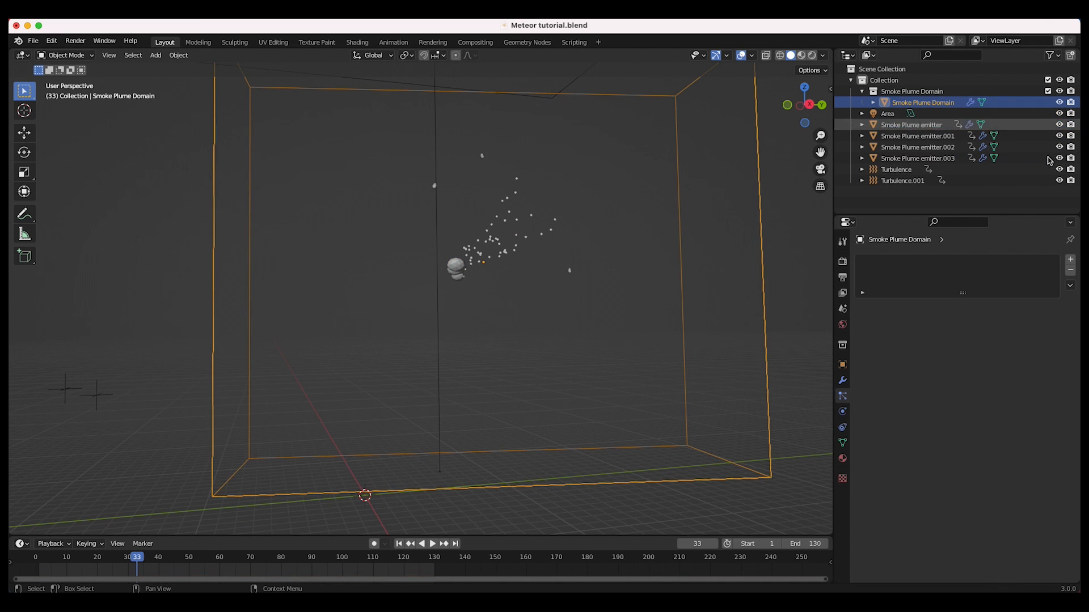
pyautogui.click(842, 380)
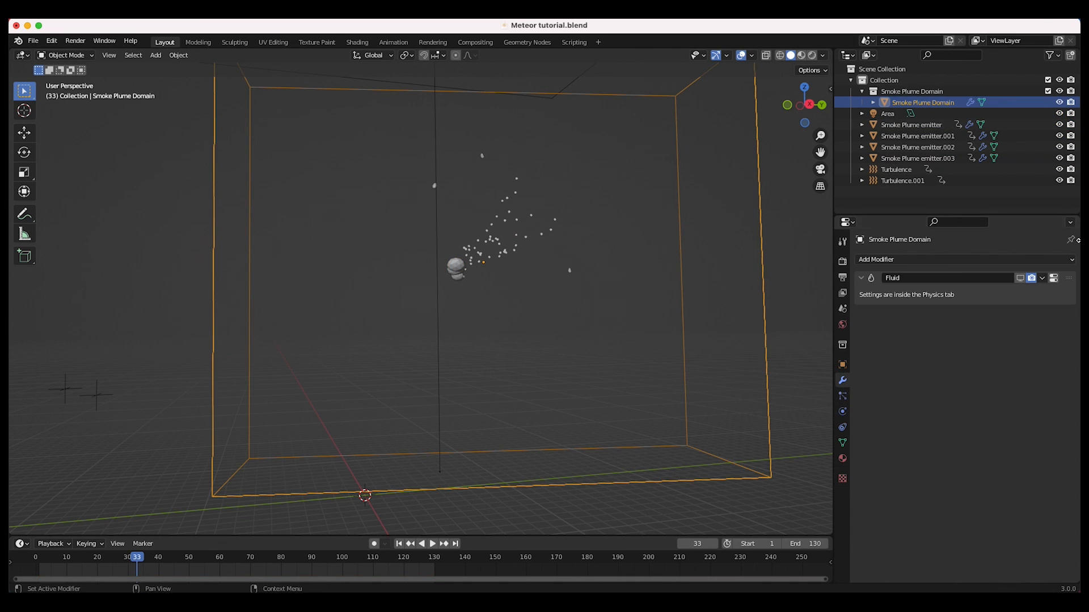
pyautogui.click(1020, 279)
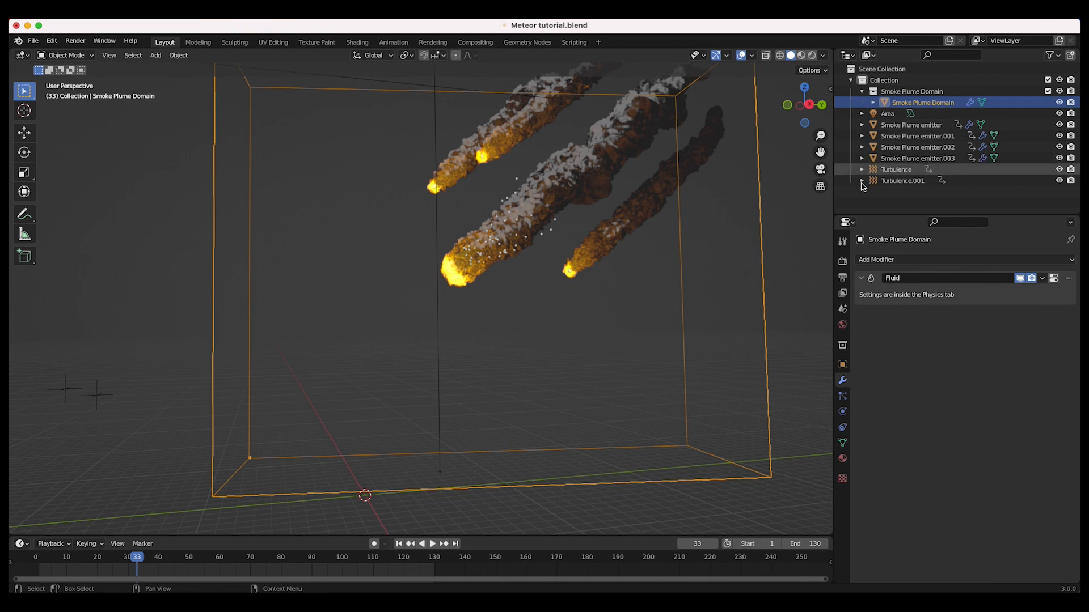
pyautogui.click(1020, 278)
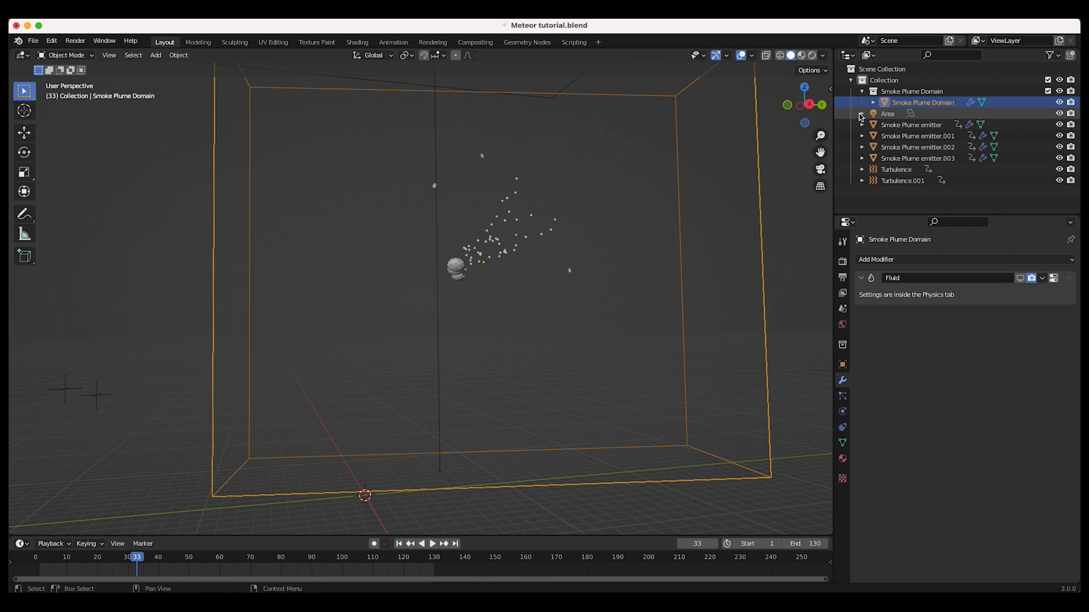
# Set the Normal velocity of the main Smoke Plume emitter's particle system to 6 m/s.
pyautogui.click(456, 266)
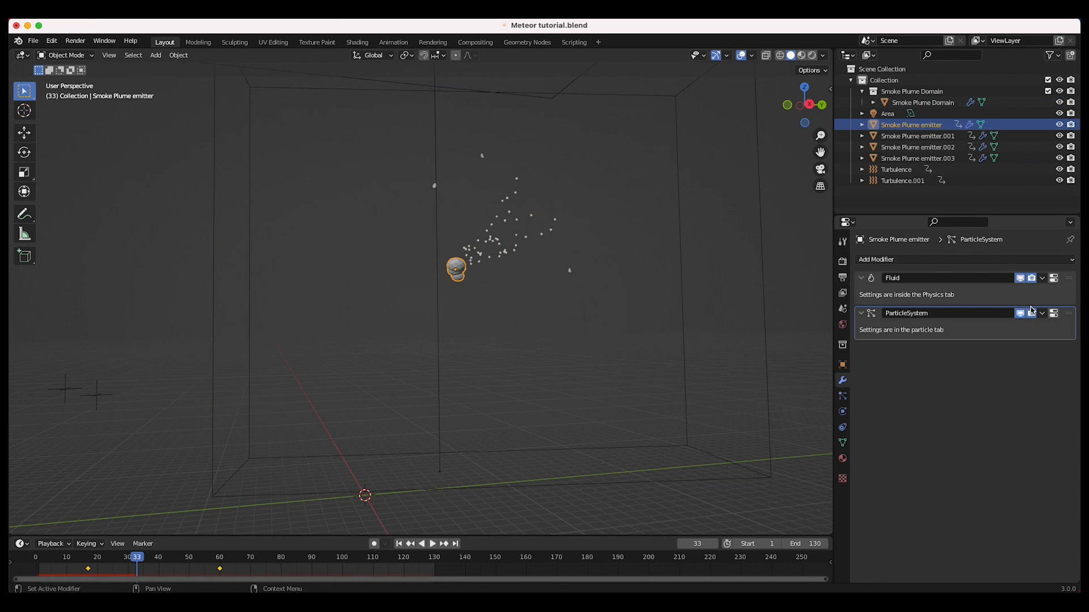
pyautogui.click(842, 395)
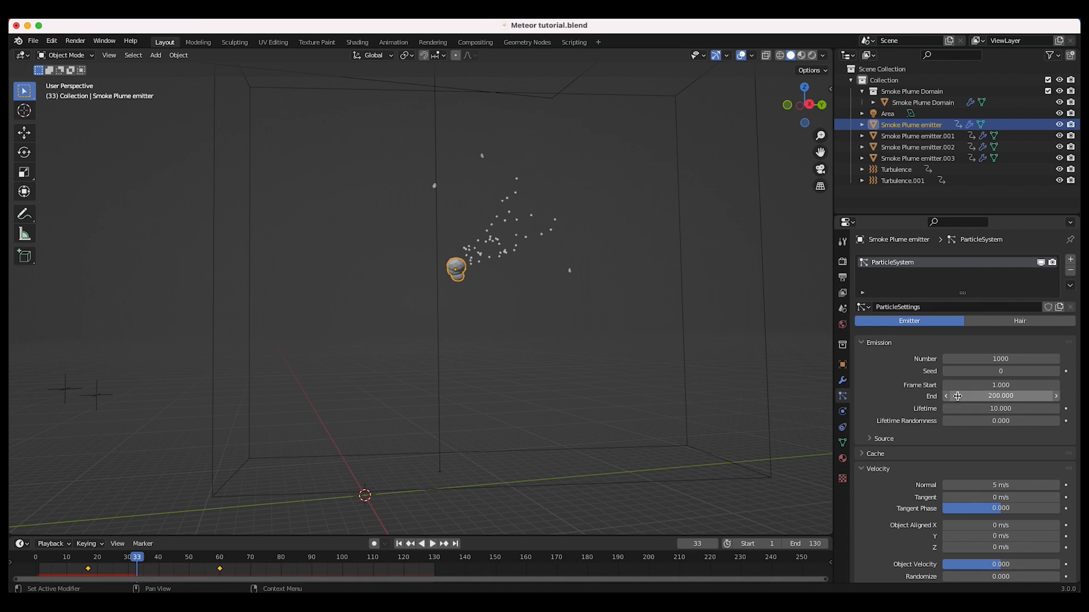
pyautogui.scroll(-4, 997, 397)
pyautogui.click(996, 400)
pyautogui.write('6')
pyautogui.press('Return')
# Set the particle velocity Randomize value to 2 and replay the animation from the first frame.
pyautogui.click(982, 492)
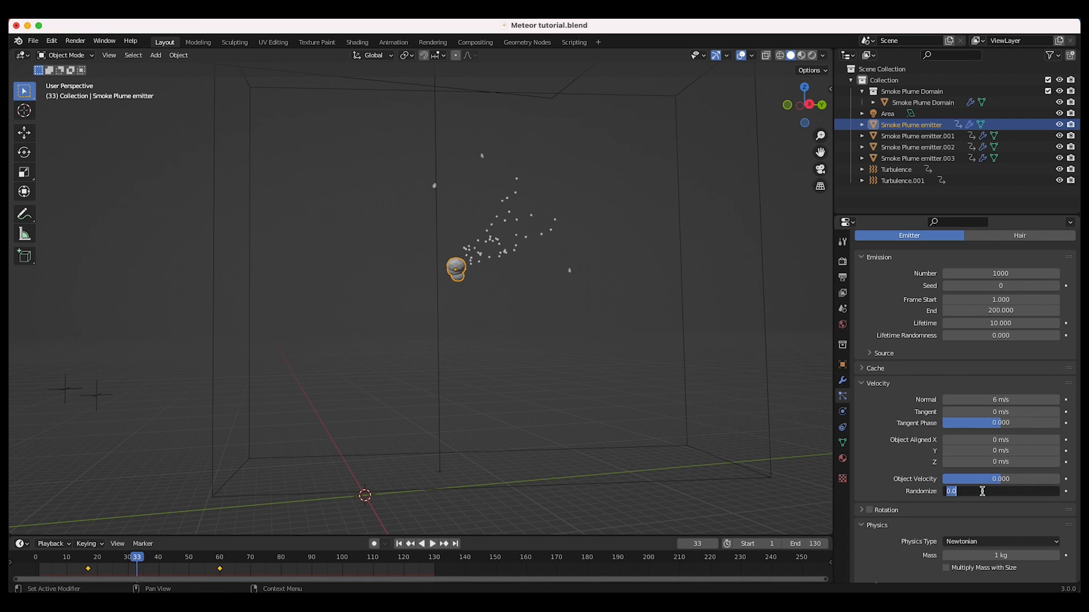
pyautogui.write('2')
pyautogui.press('Return')
pyautogui.click(398, 544)
pyautogui.press('space')
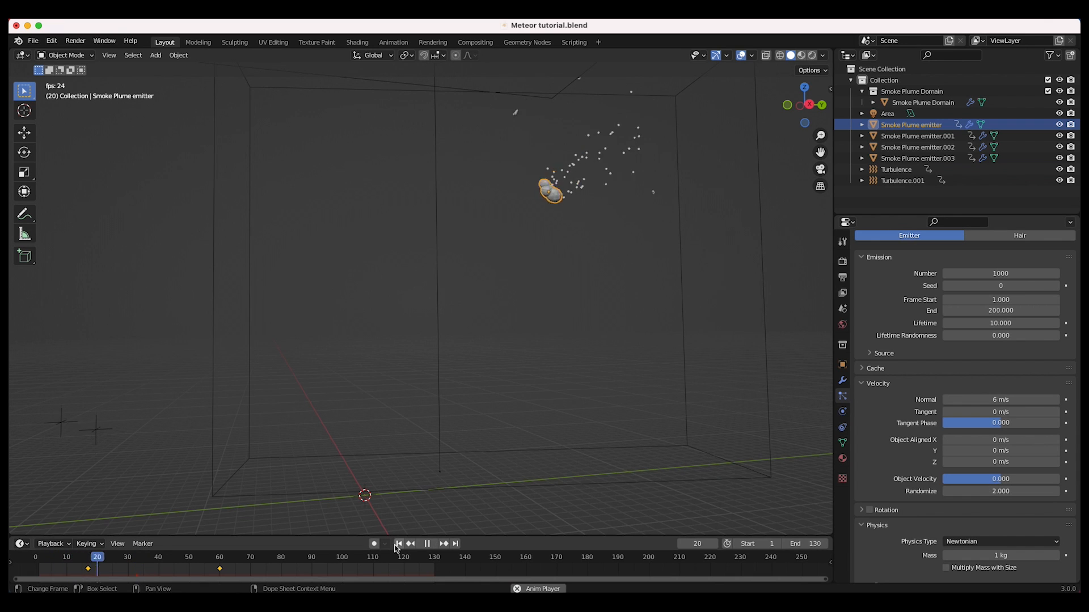
pyautogui.press('space')
pyautogui.click(399, 544)
pyautogui.press('space')
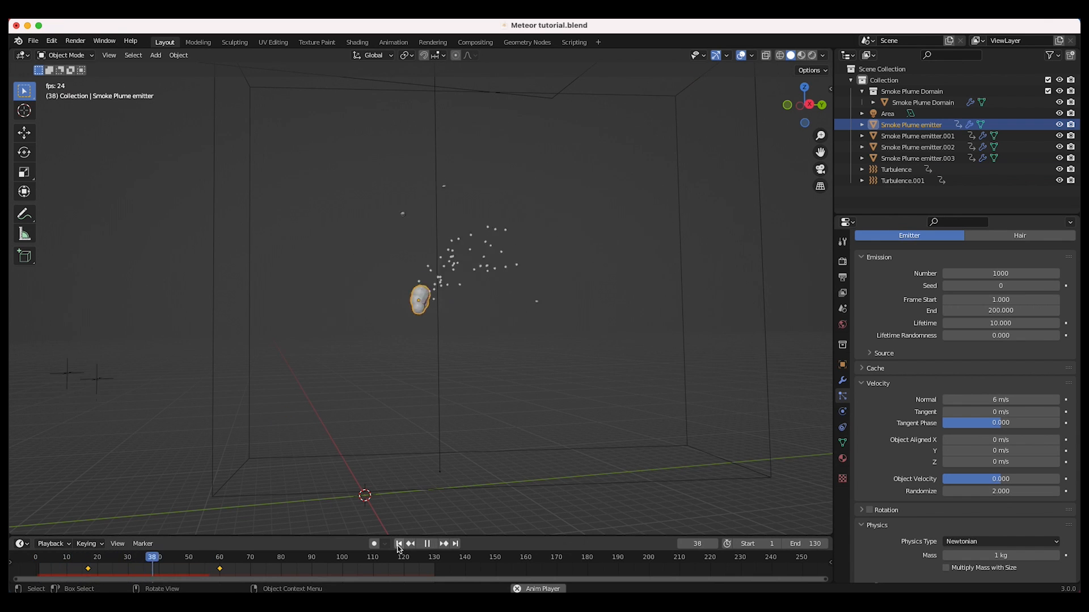
pyautogui.press('space')
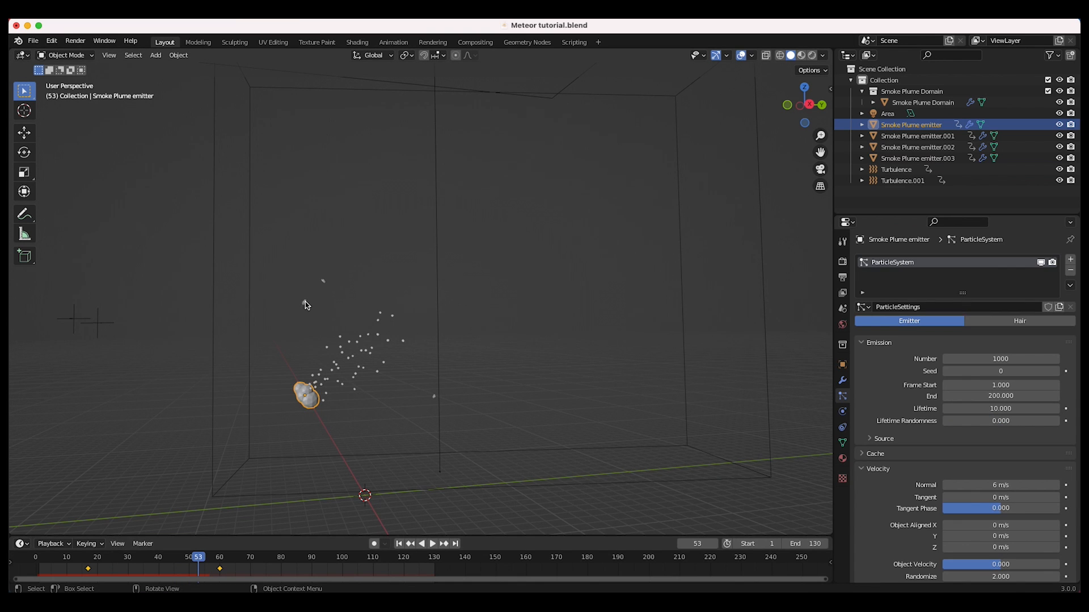
# Inspect the small meteor emitters and the main Smoke Plume emitter to compare their particle systems.
pyautogui.click(305, 302)
pyautogui.click(323, 283)
pyautogui.click(305, 302)
pyautogui.click(327, 311)
pyautogui.scroll(4, 329, 311)
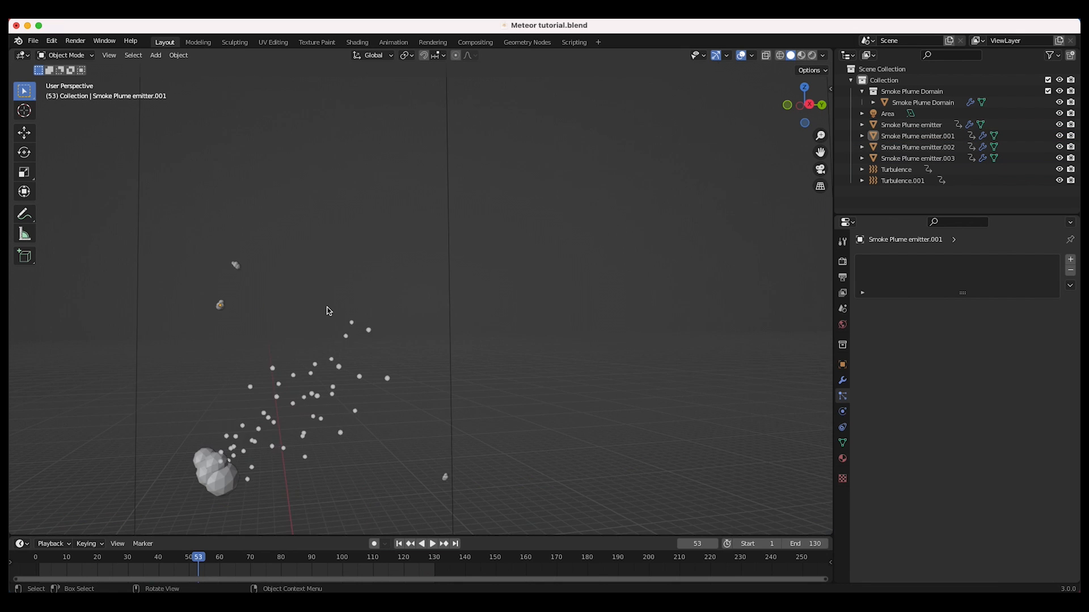
pyautogui.keyDown('shift'); pyautogui.hscroll(-4, 329, 310); pyautogui.keyUp('shift')
pyautogui.click(321, 433)
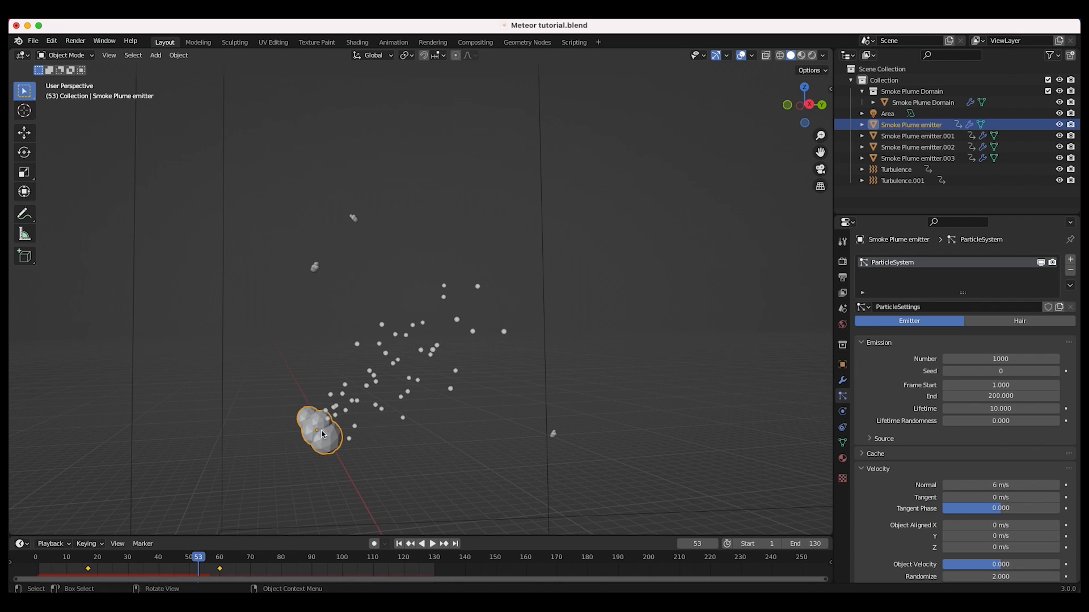
# Copy the main Smoke Plume emitter's active particle system to the three smaller emitters, keeping the main emitter as the active object.
pyautogui.click(554, 436)
pyautogui.keyDown('shift'); pyautogui.click(353, 218); pyautogui.keyUp('shift')
pyautogui.keyDown('shift'); pyautogui.click(314, 268); pyautogui.keyUp('shift')
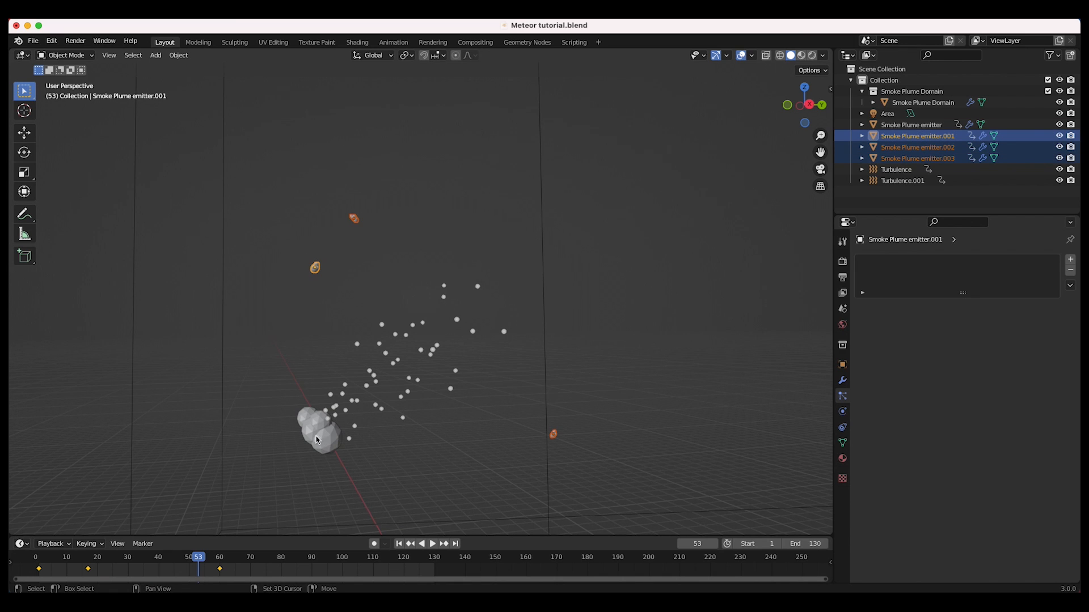
pyautogui.keyDown('shift'); pyautogui.click(316, 440); pyautogui.keyUp('shift')
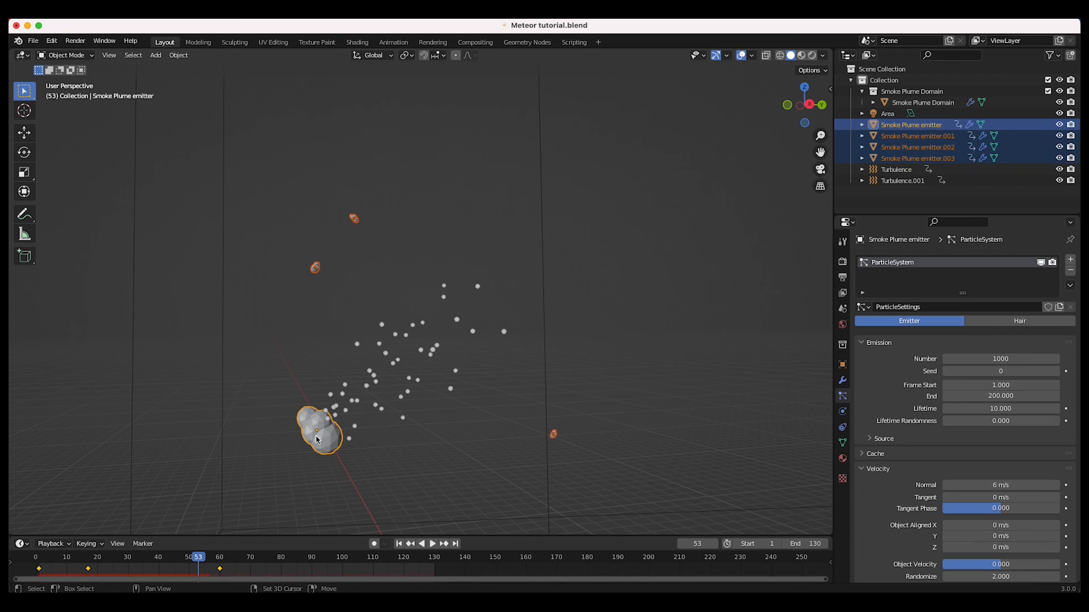
pyautogui.click(1070, 286)
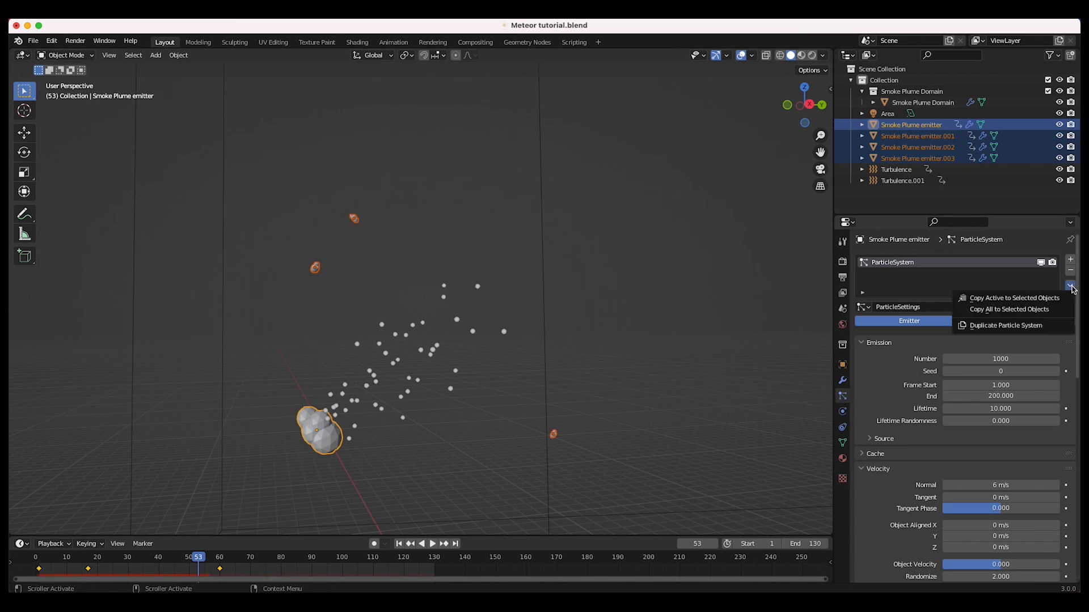
pyautogui.click(990, 299)
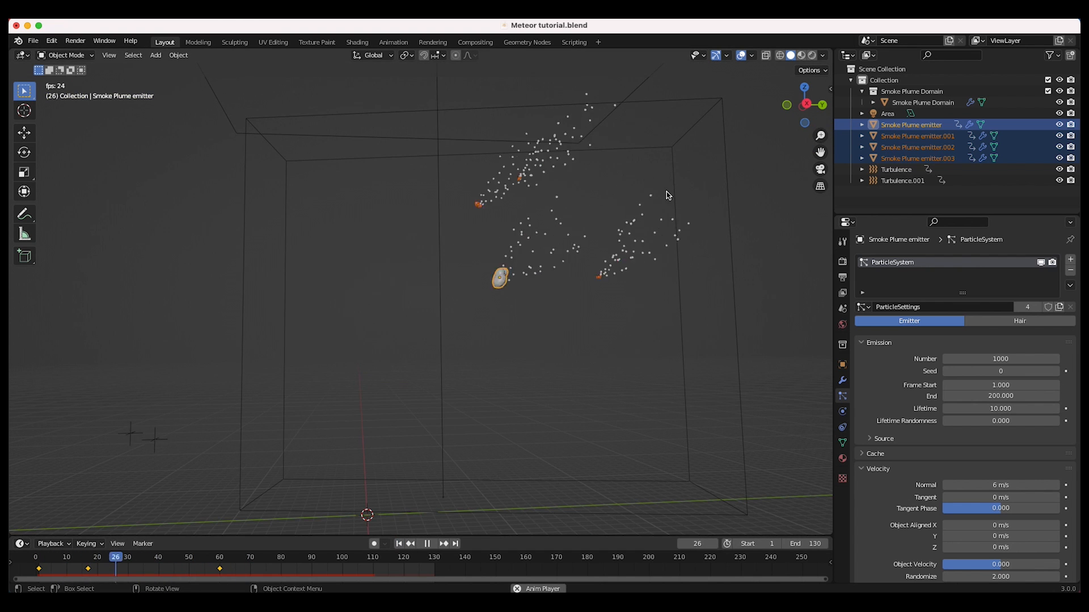
# Stop playback around frame 50 and examine the particle trails behind all four meteor emitters.
pyautogui.press('space')
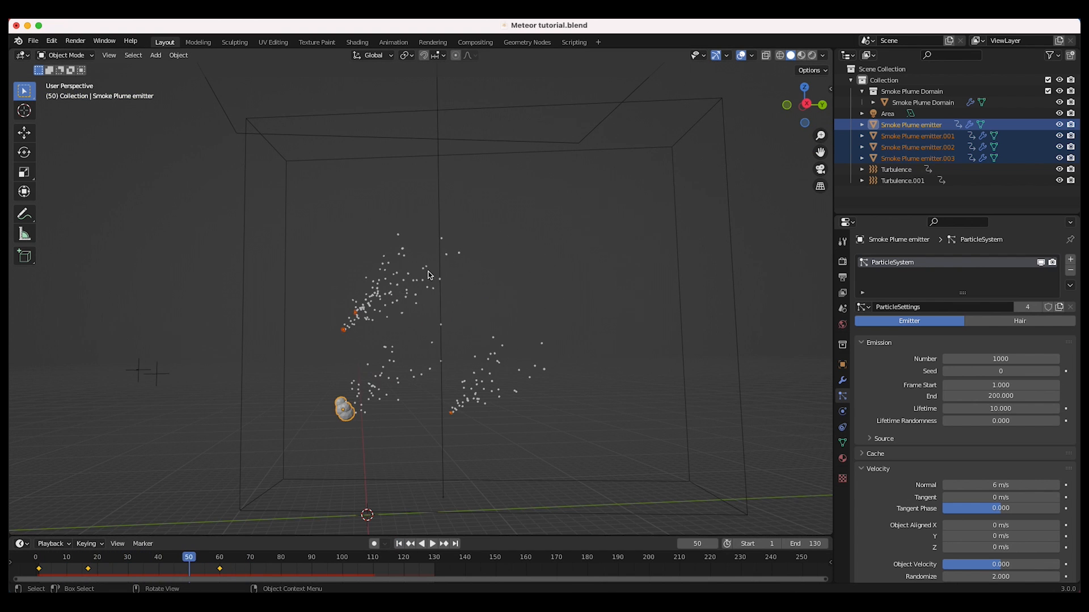
pyautogui.keyDown('shift'); pyautogui.moveTo(319, 329); pyautogui.dragTo(347, 301, button='middle'); pyautogui.keyUp('shift')
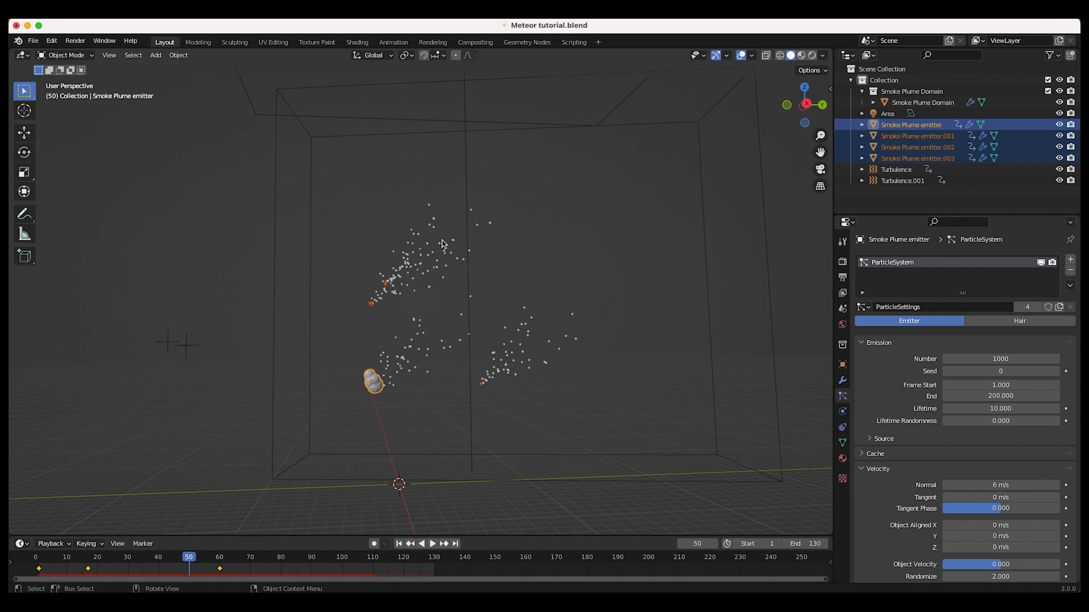
pyautogui.keyDown('shift'); pyautogui.hscroll(3, 442, 293); pyautogui.keyUp('shift')
pyautogui.keyDown('shift'); pyautogui.scroll(-3, 442, 293); pyautogui.keyUp('shift')
pyautogui.keyDown('ctrl'); pyautogui.scroll(3, 442, 294); pyautogui.keyUp('ctrl')
pyautogui.keyDown('shift'); pyautogui.hscroll(2, 442, 293); pyautogui.keyUp('shift')
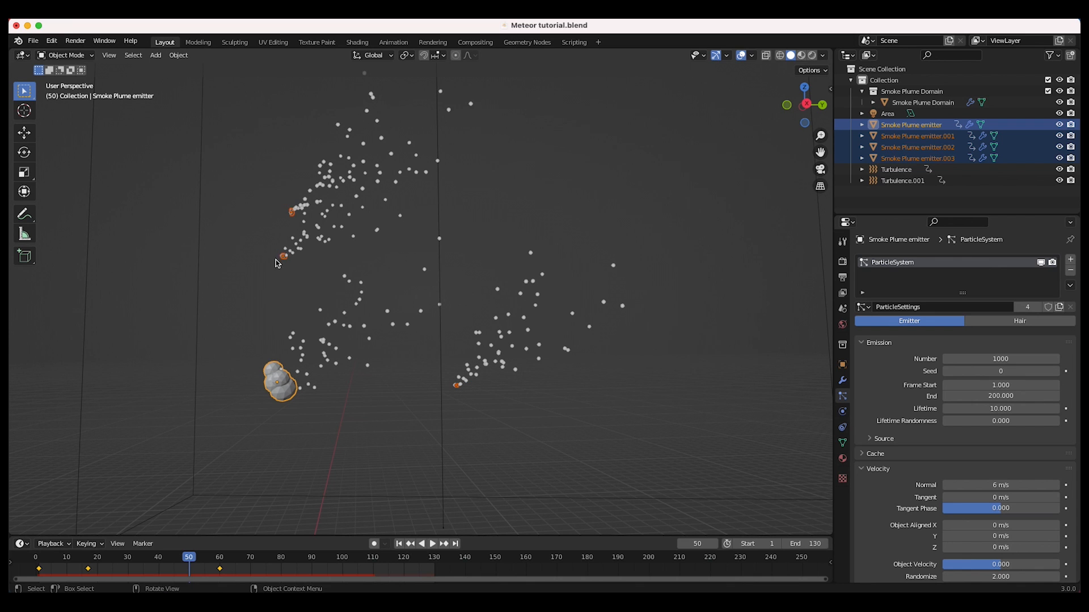
pyautogui.scroll(-2, 300, 216)
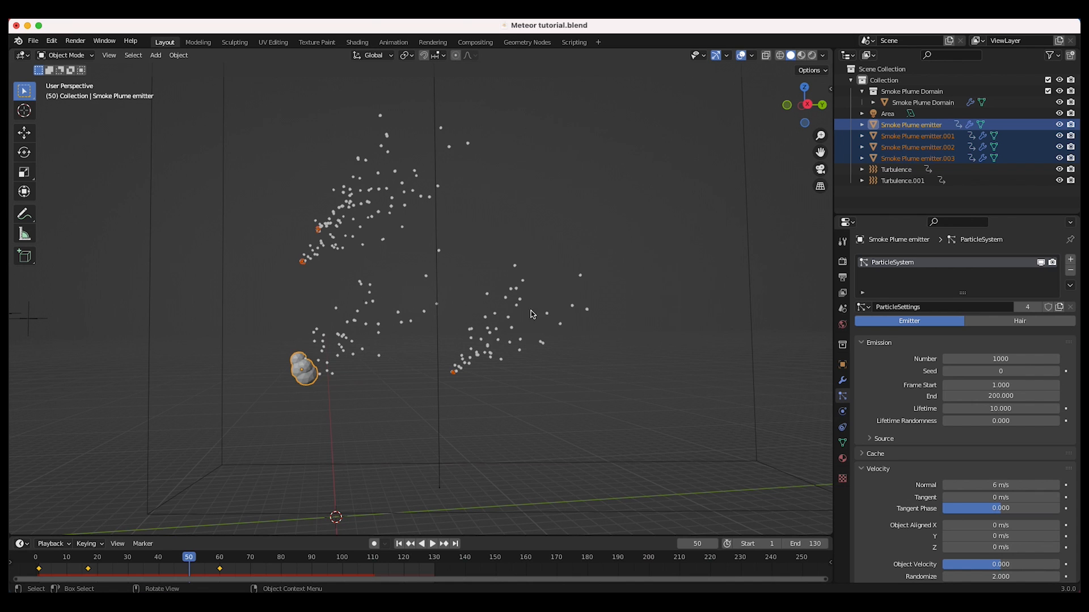
pyautogui.scroll(-1, 905, 504)
# Set the shared particle velocity Randomize value to 1 and play back the animation to check the spread.
pyautogui.scroll(-3, 906, 504)
pyautogui.click(1001, 511)
pyautogui.write('1')
pyautogui.press('Return')
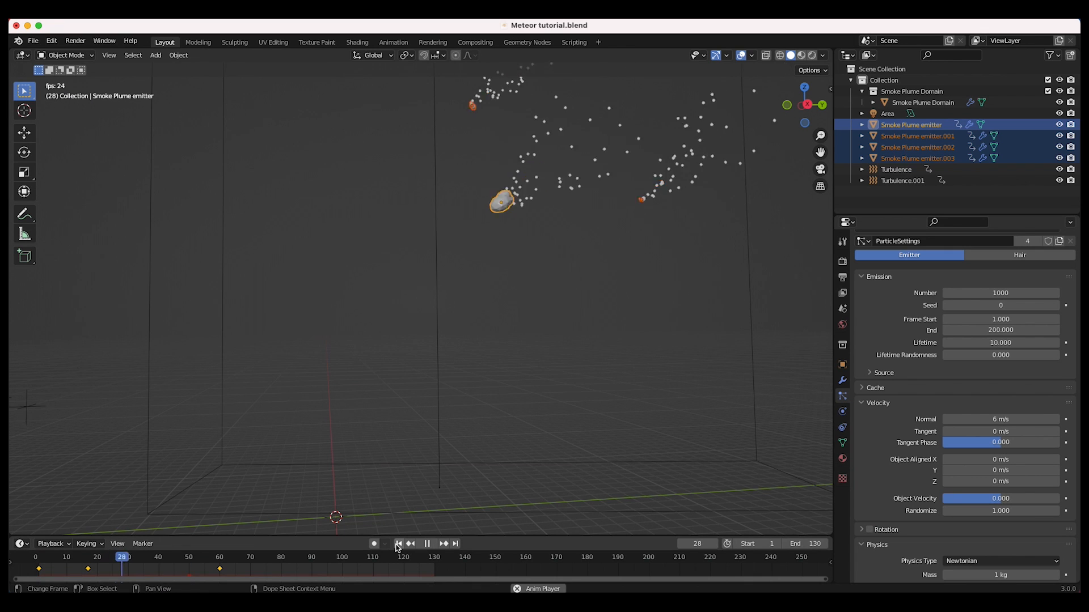
pyautogui.press('space')
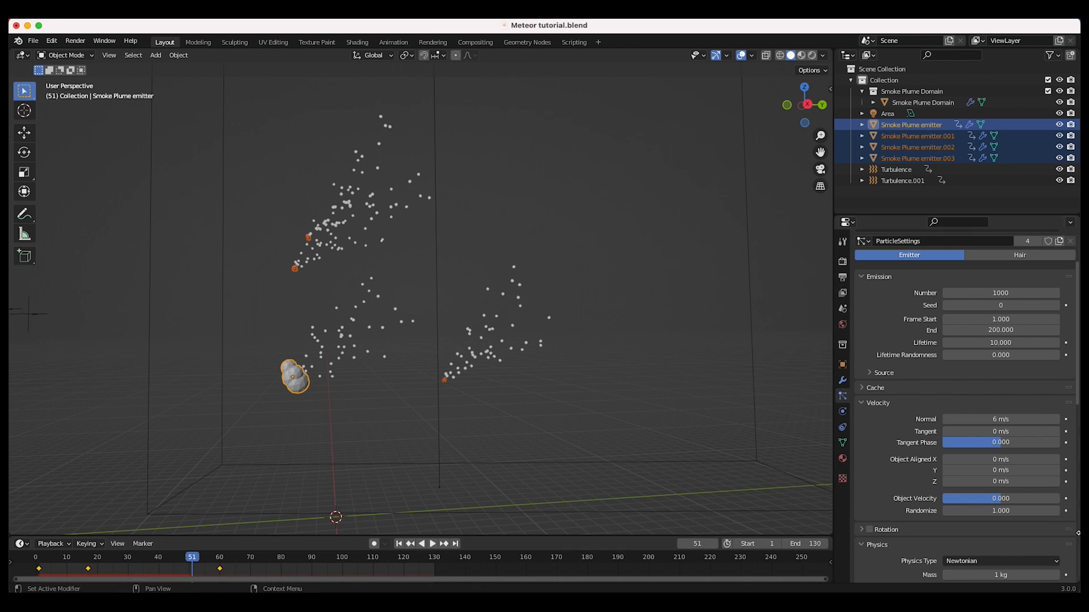
# Set the shared particle Normal velocity to 4 m/s and play back the animation to check the trails.
pyautogui.click(988, 420)
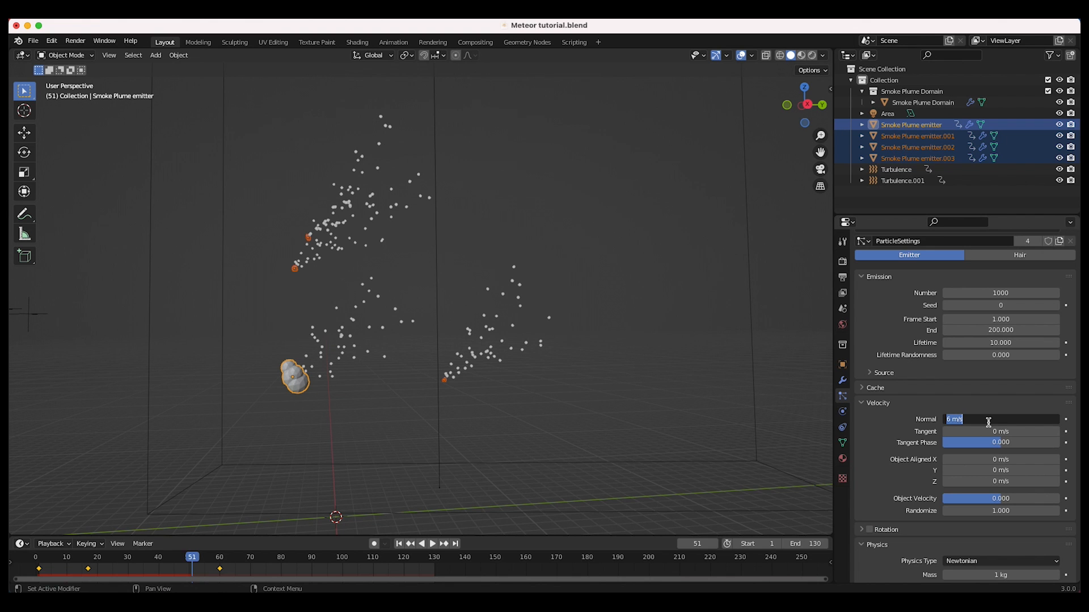
pyautogui.write('4')
pyautogui.press('Return')
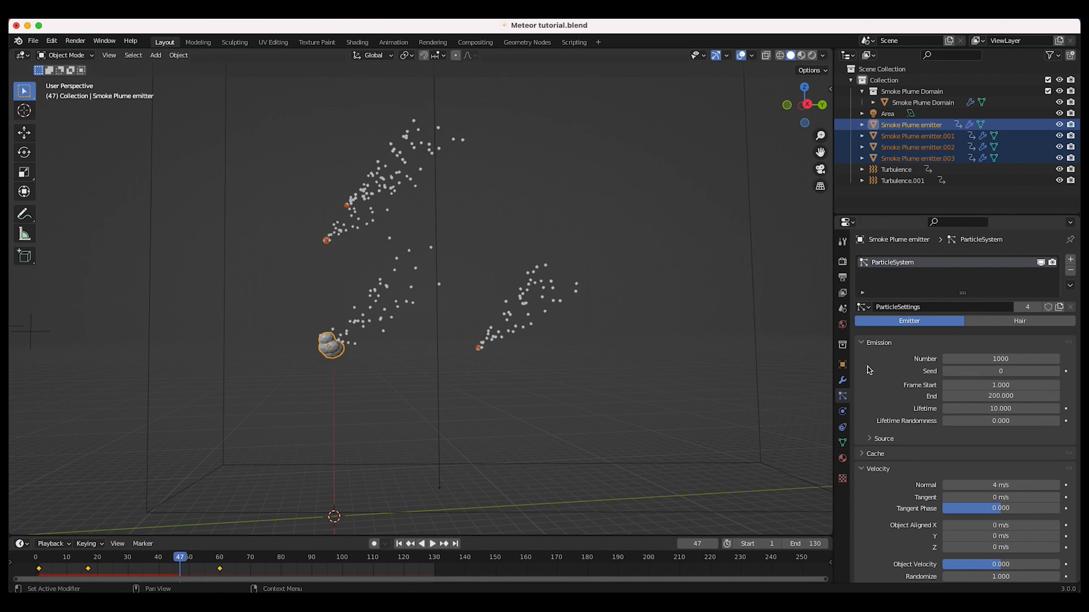
pyautogui.press('space')
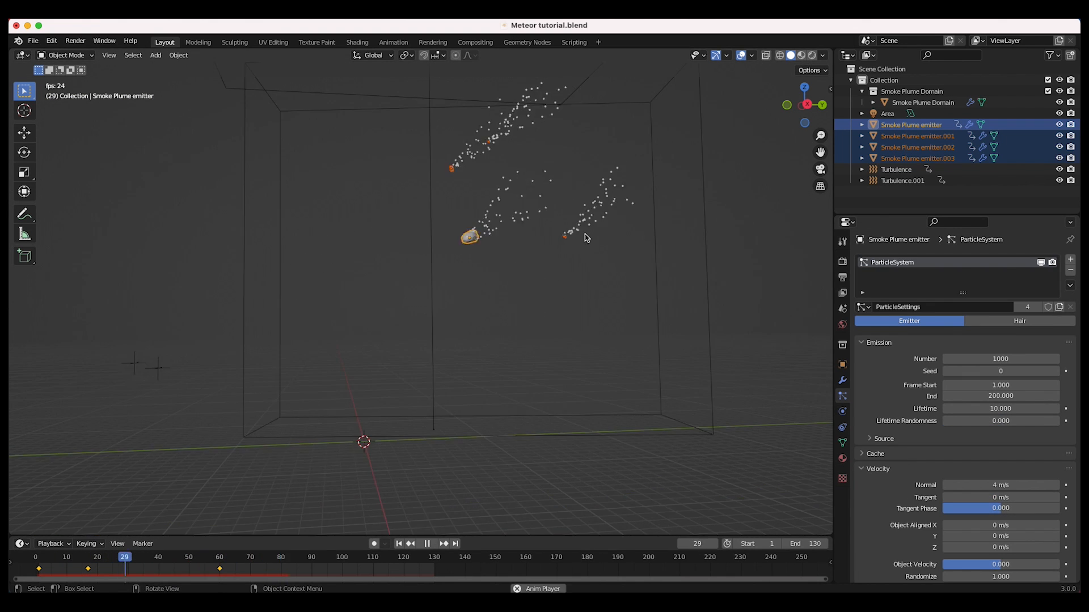
pyautogui.press('space')
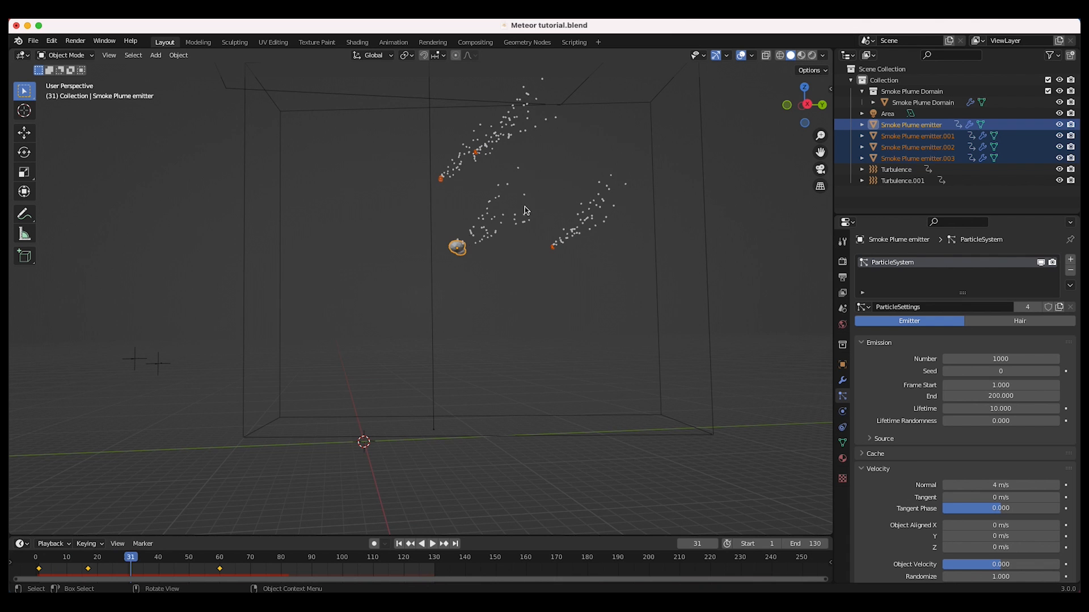
pyautogui.keyDown('shift'); pyautogui.scroll(5, 532, 203); pyautogui.keyUp('shift')
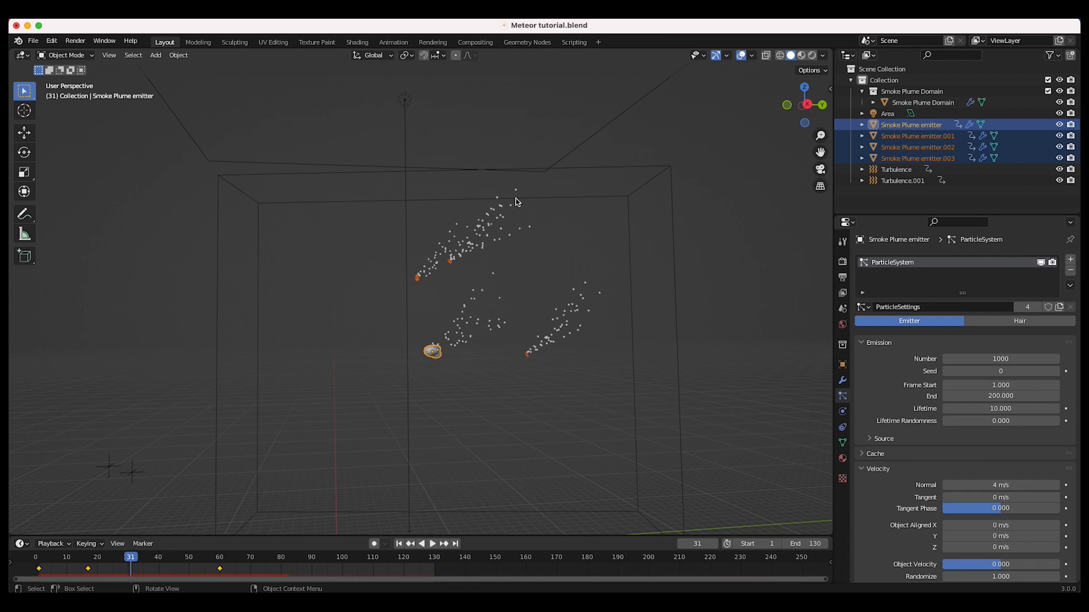
pyautogui.hscroll(-10, 436, 329)
pyautogui.hscroll(10, 436, 328)
pyautogui.hscroll(-10, 436, 329)
pyautogui.hscroll(10, 436, 329)
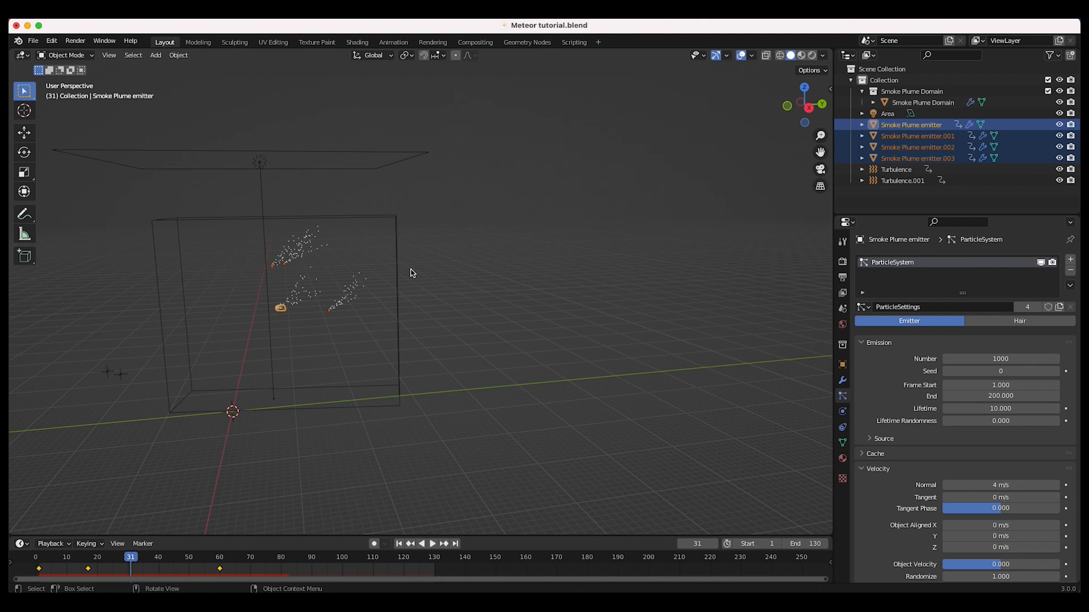
# Add an ico sphere mesh with 1 subdivision at the world origin and return the timeline to frame 1.
pyautogui.hscroll(-5, 475, 315)
pyautogui.hotkey('shift', 'a')
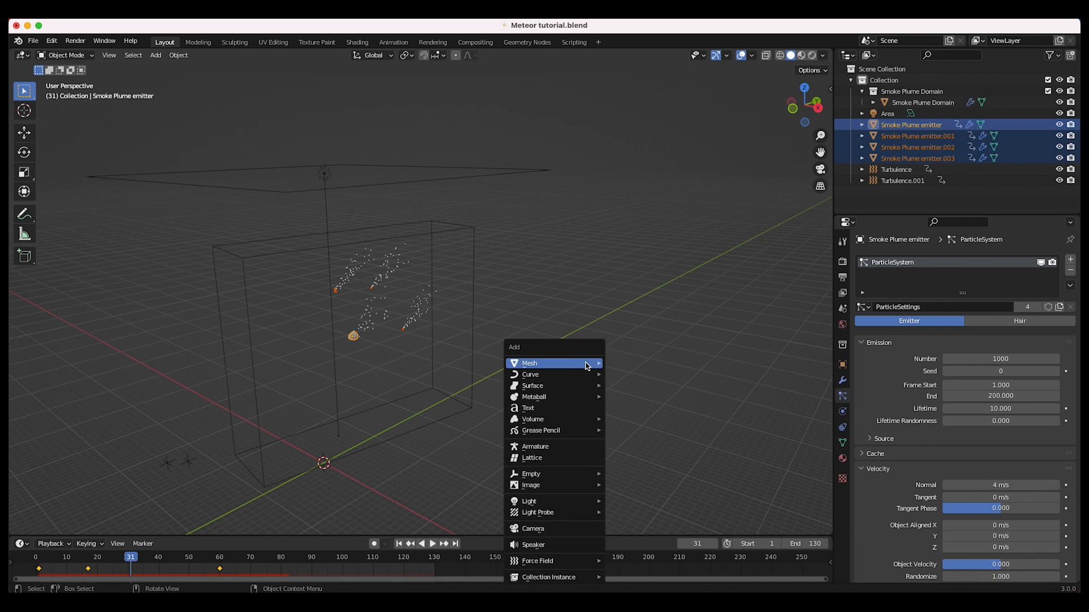
pyautogui.moveTo(585, 362)
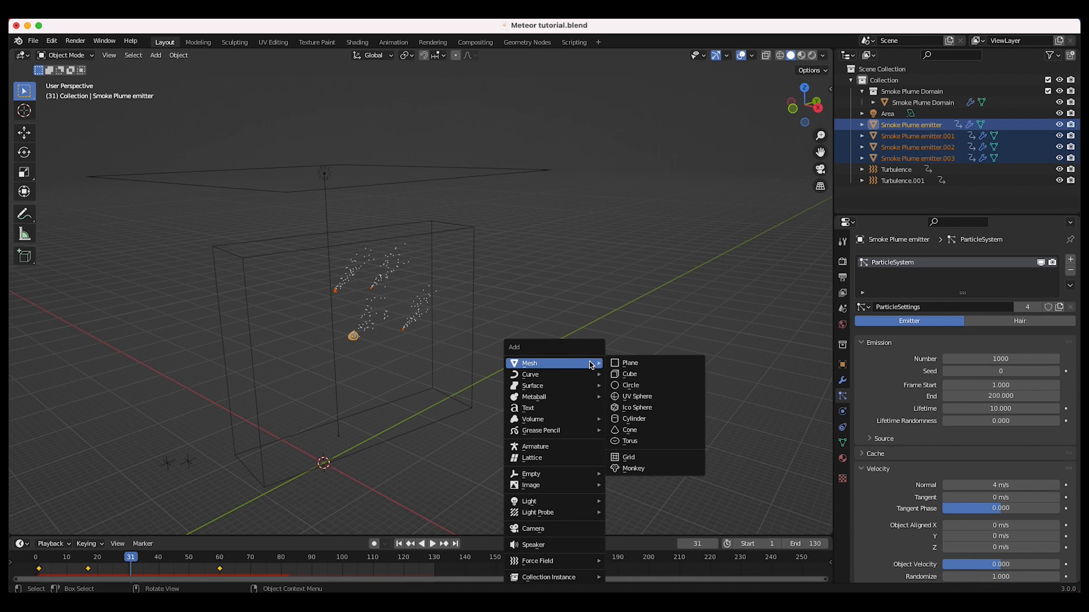
pyautogui.click(636, 407)
pyautogui.hscroll(-5, 390, 399)
pyautogui.click(52, 526)
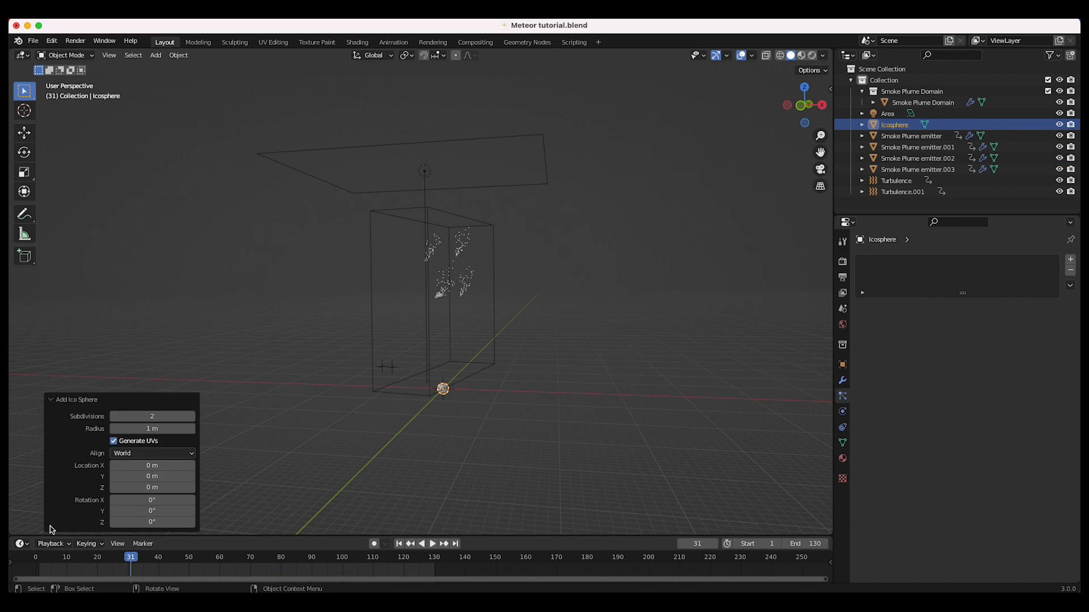
pyautogui.hotkey('shift', 'Left')
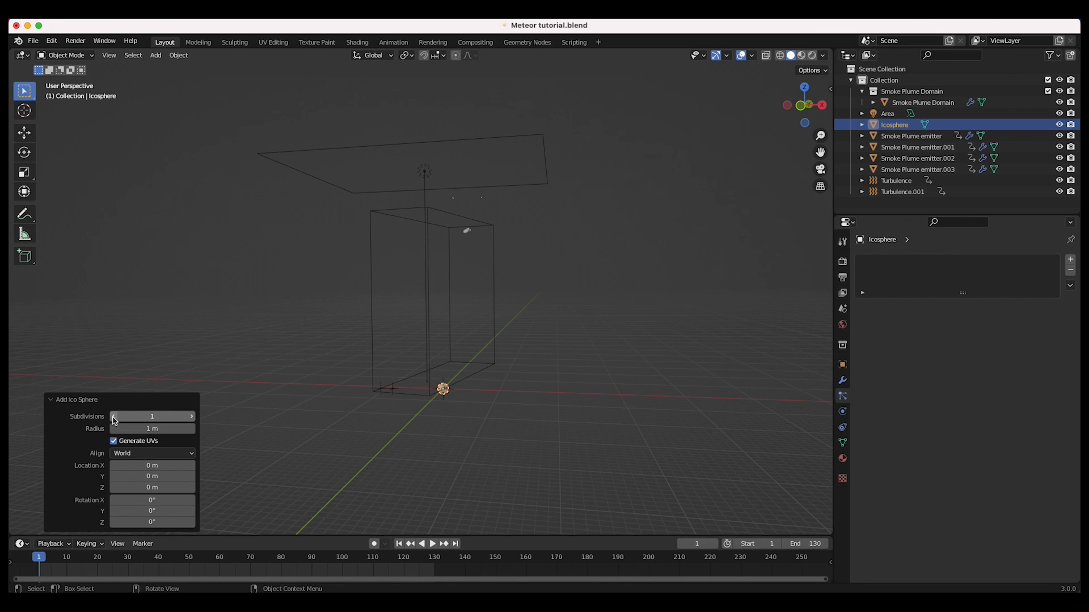
# Move the ico sphere away from the origin to empty space outside the smoke domain.
pyautogui.press('g')
pyautogui.click(635, 271)
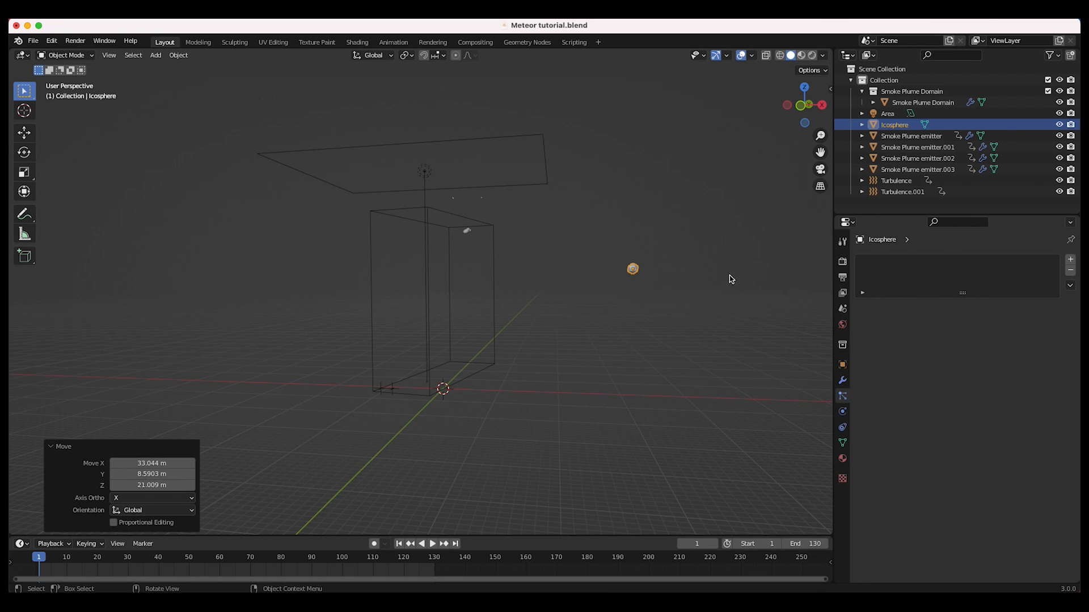
pyautogui.scroll(5, 652, 266)
pyautogui.keyDown('shift'); pyautogui.hscroll(10, 651, 266); pyautogui.keyUp('shift')
pyautogui.scroll(4, 267, 352)
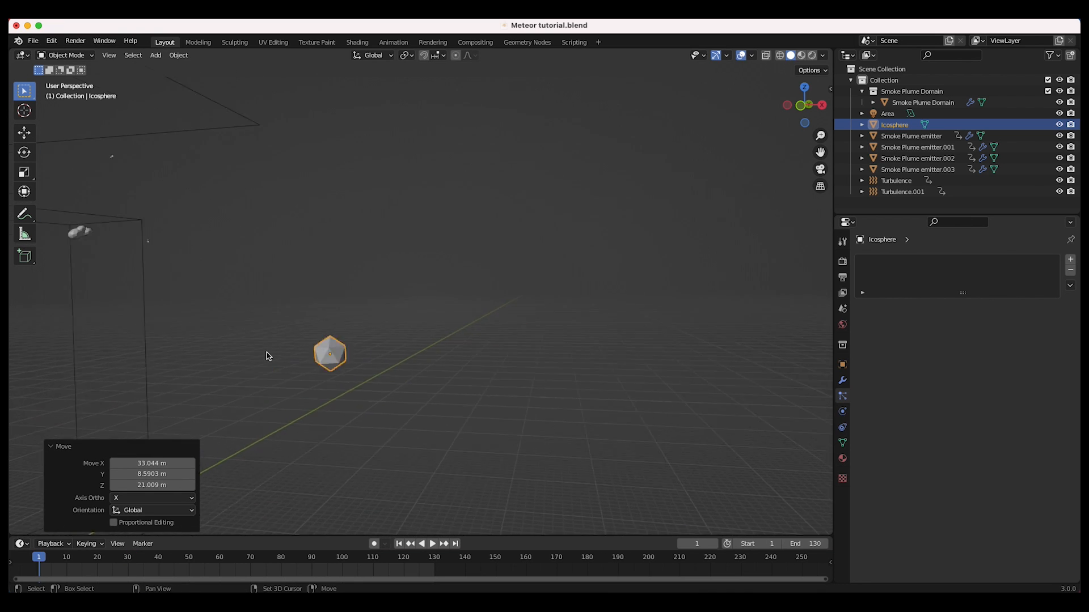
pyautogui.keyDown('shift'); pyautogui.hscroll(-8, 266, 352); pyautogui.keyUp('shift')
# Rename the ico sphere to "Spark particle" and scale it down to about 0.3.
pyautogui.doubleClick(889, 125)
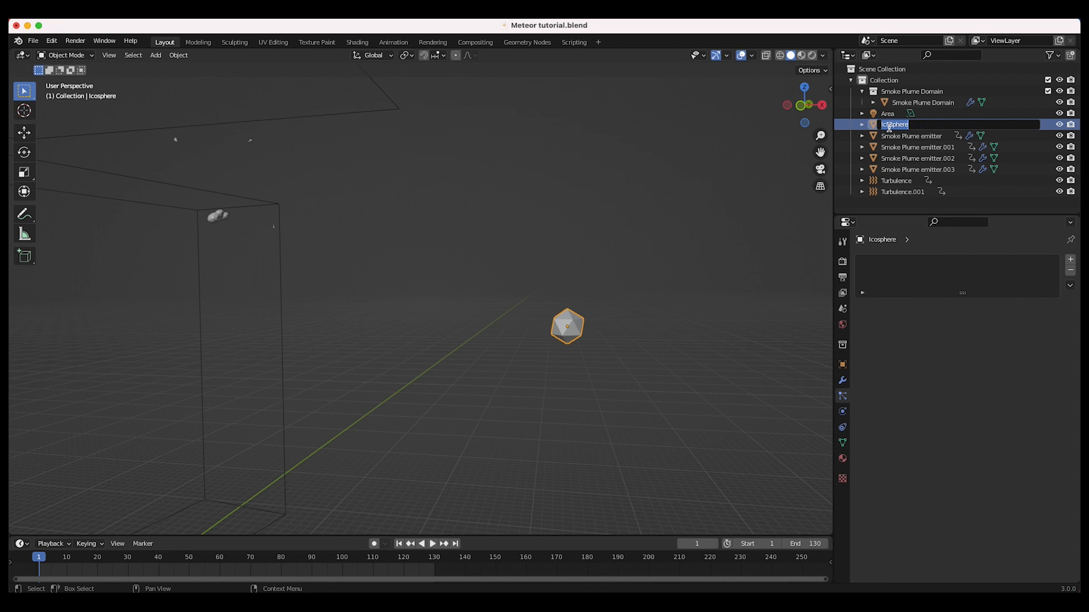
pyautogui.write('Spark particle')
pyautogui.press('Return')
pyautogui.moveTo(696, 268); pyautogui.dragTo(599, 309, button='middle')
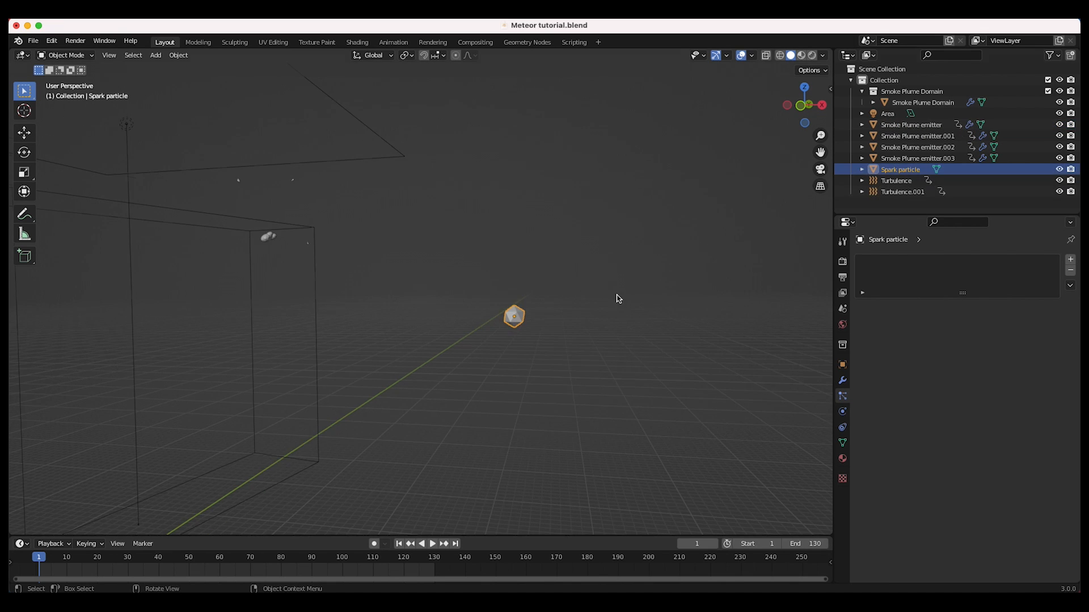
pyautogui.press('s')
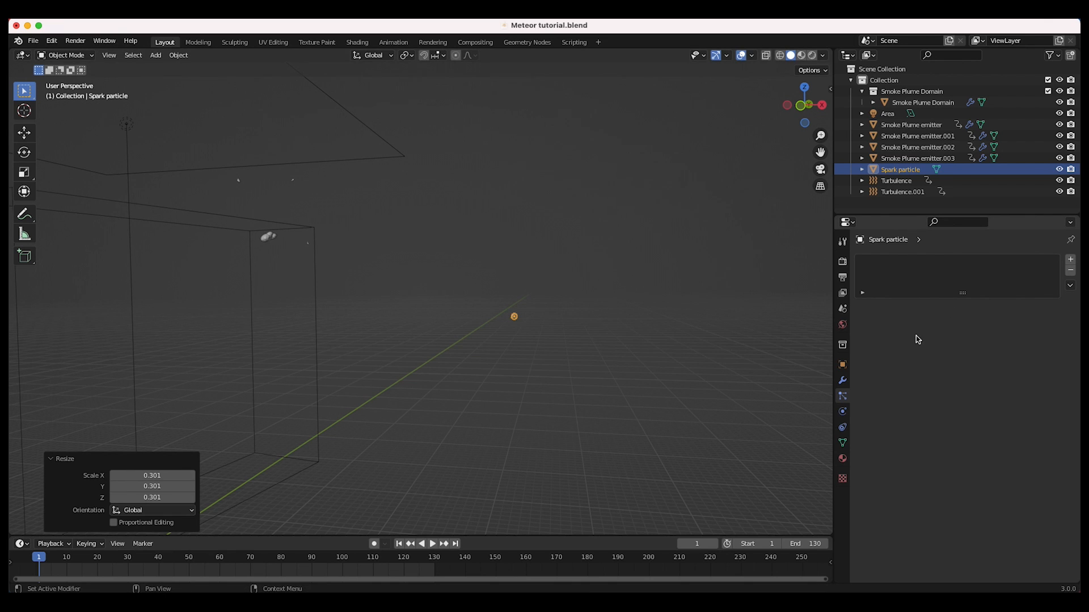
# Give the Spark particle a new material with an Emission surface, a saturated orange-yellow color and strength 10.
pyautogui.click(843, 459)
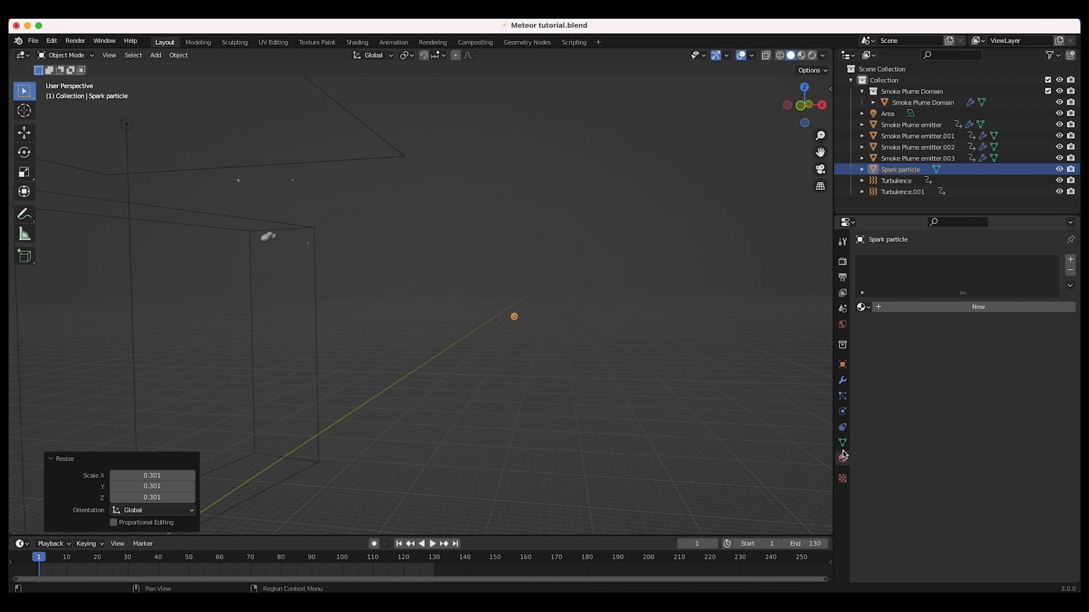
pyautogui.click(954, 307)
pyautogui.click(972, 356)
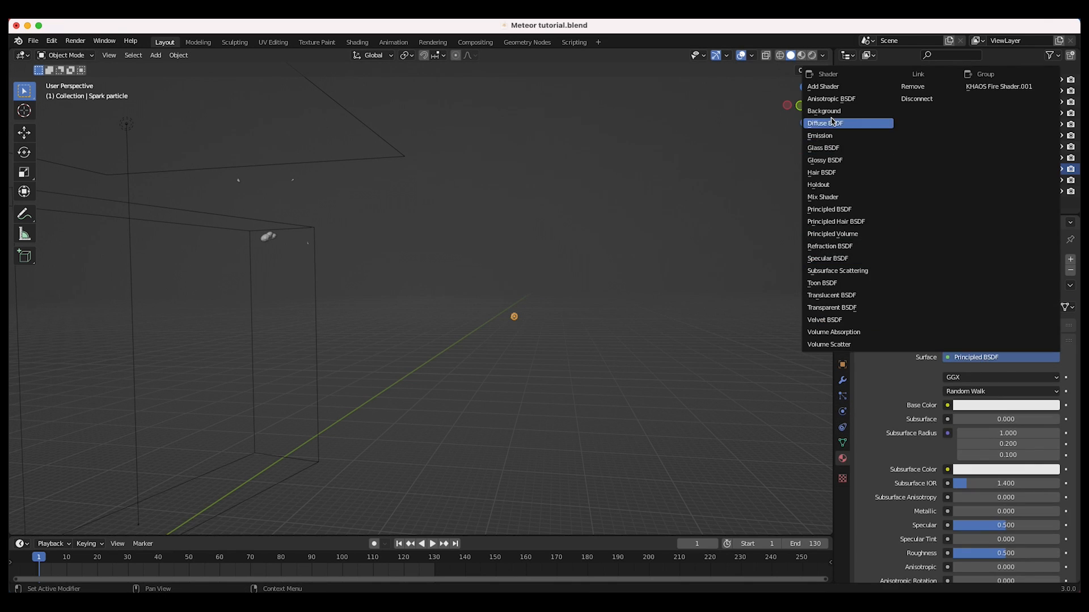
pyautogui.click(820, 136)
pyautogui.click(998, 378)
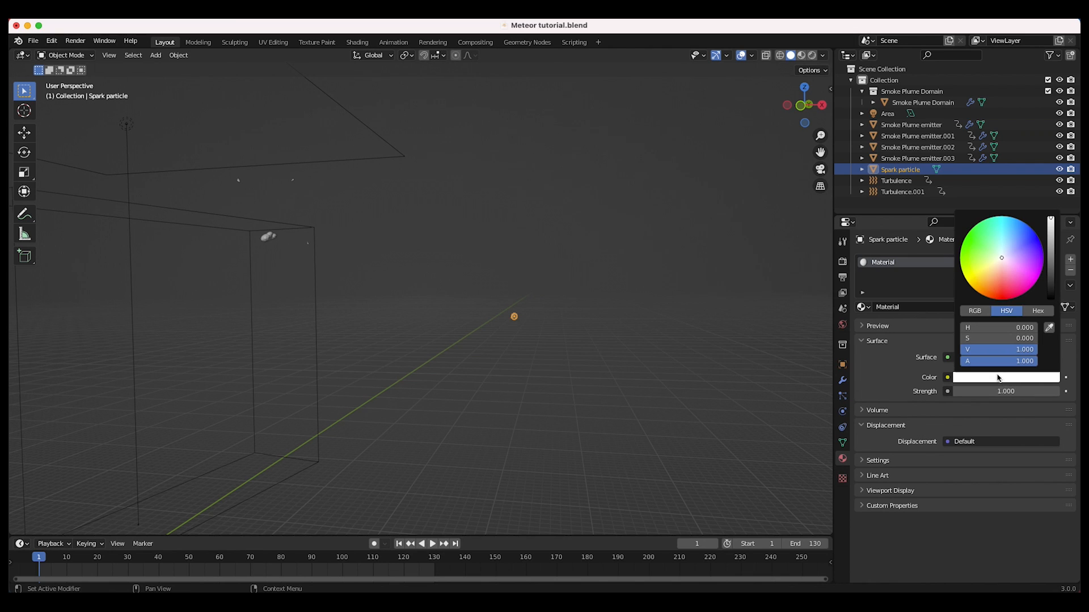
pyautogui.moveTo(986, 283); pyautogui.dragTo(972, 288)
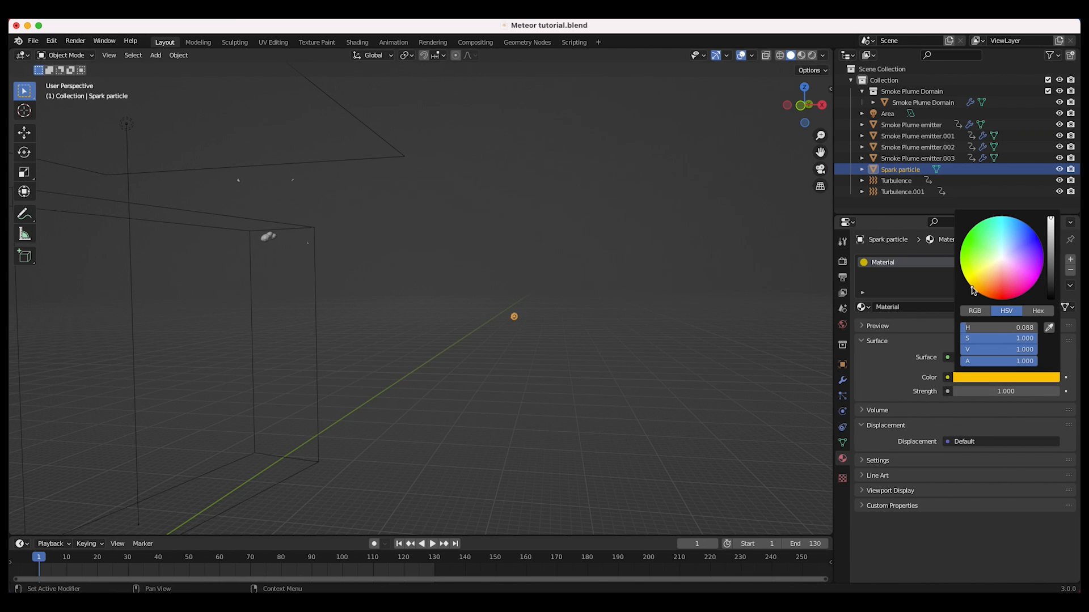
pyautogui.click(990, 391)
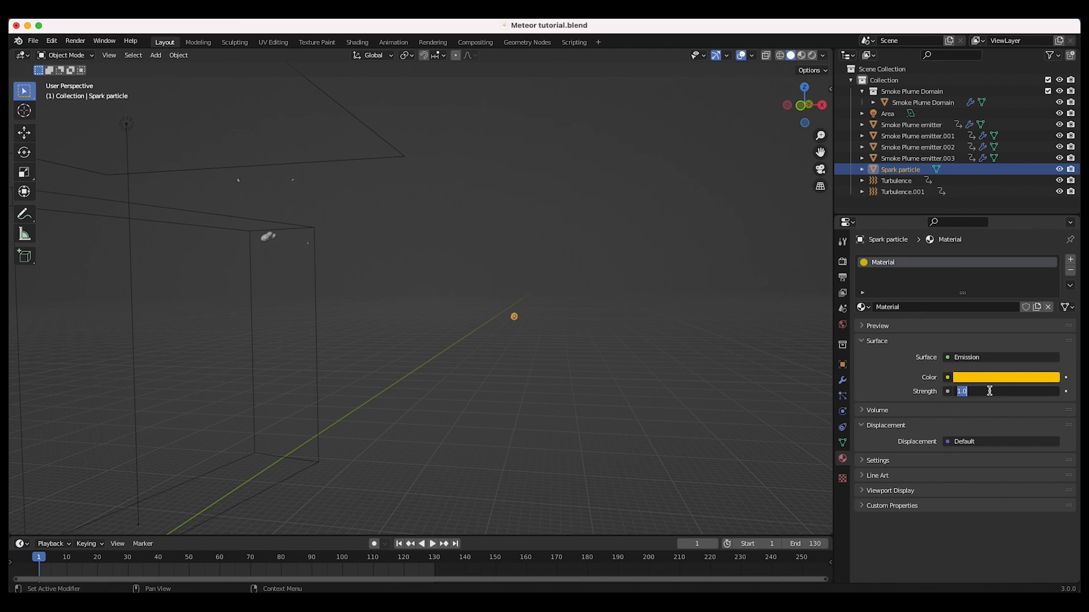
pyautogui.press('Return')
# Scale the Spark particle up by about 3.2 and reposition it well outside the smoke domain.
pyautogui.hscroll(5, 363, 350)
pyautogui.hscroll(-5, 363, 350)
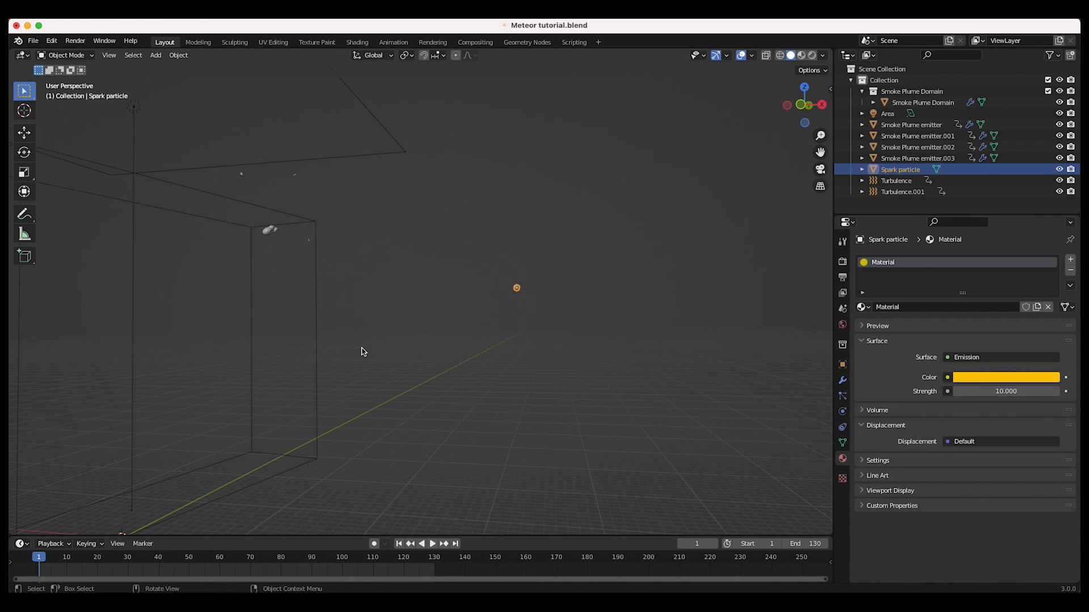
pyautogui.press('g')
pyautogui.click(549, 335)
pyautogui.hscroll(10, 679, 327)
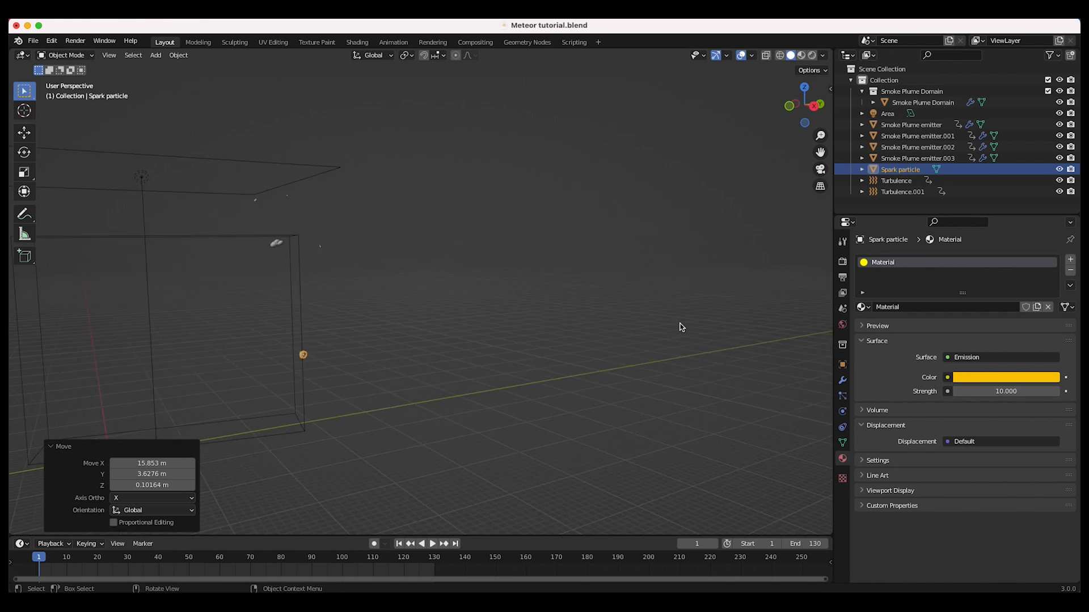
pyautogui.keyDown('shift'); pyautogui.hscroll(-5, 682, 328); pyautogui.keyUp('shift')
pyautogui.press('s')
pyautogui.click(528, 384)
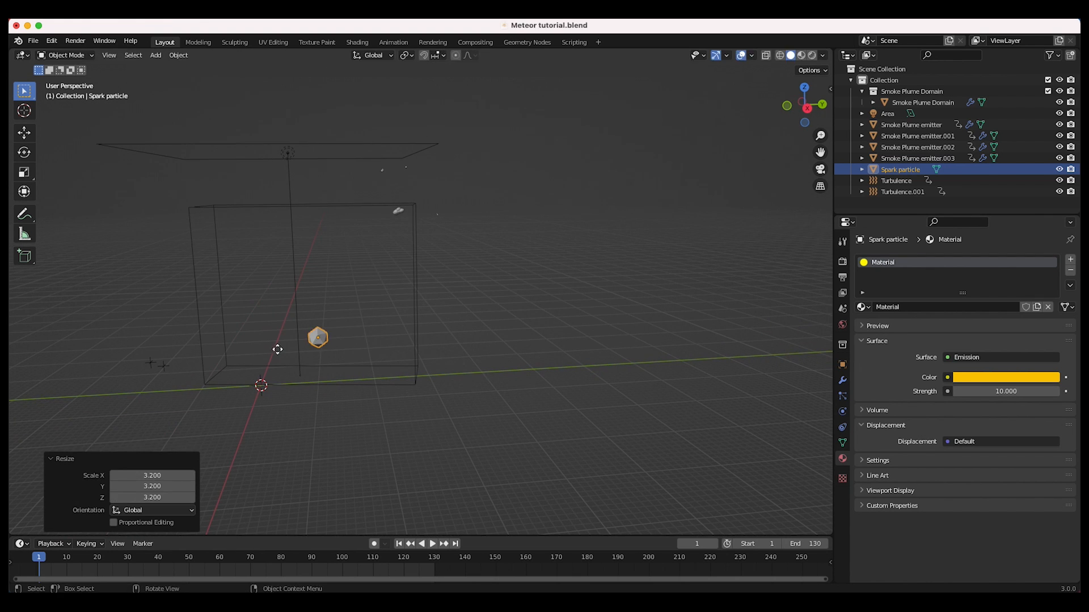
pyautogui.press('g')
pyautogui.click(716, 283)
# Render the main Smoke Plume emitter's particles as Object, using the Spark particle as the instance object.
pyautogui.click(398, 214)
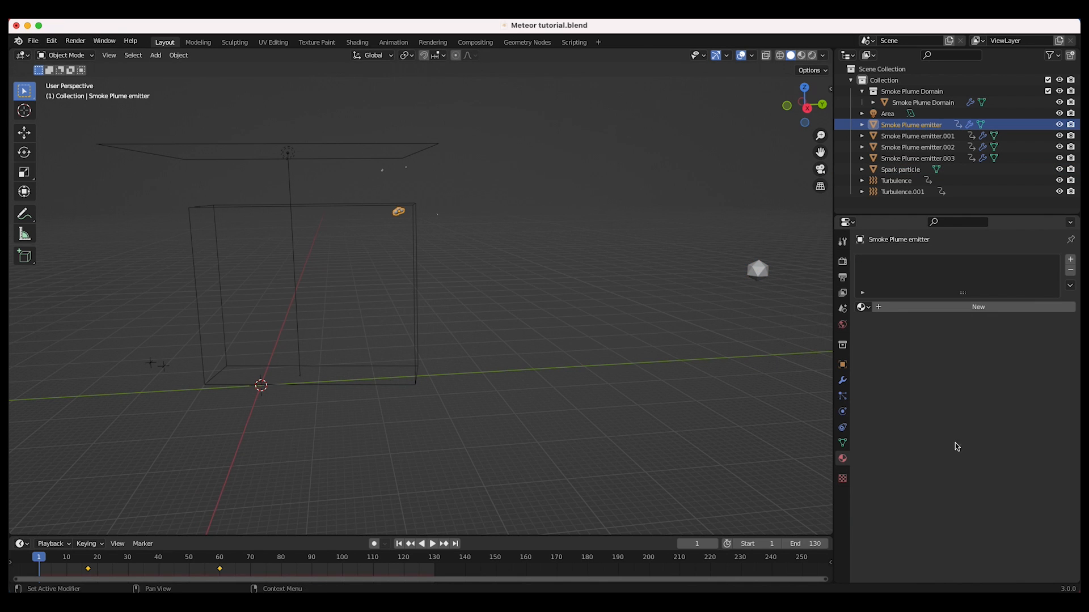
pyautogui.click(843, 396)
pyautogui.scroll(-10, 873, 498)
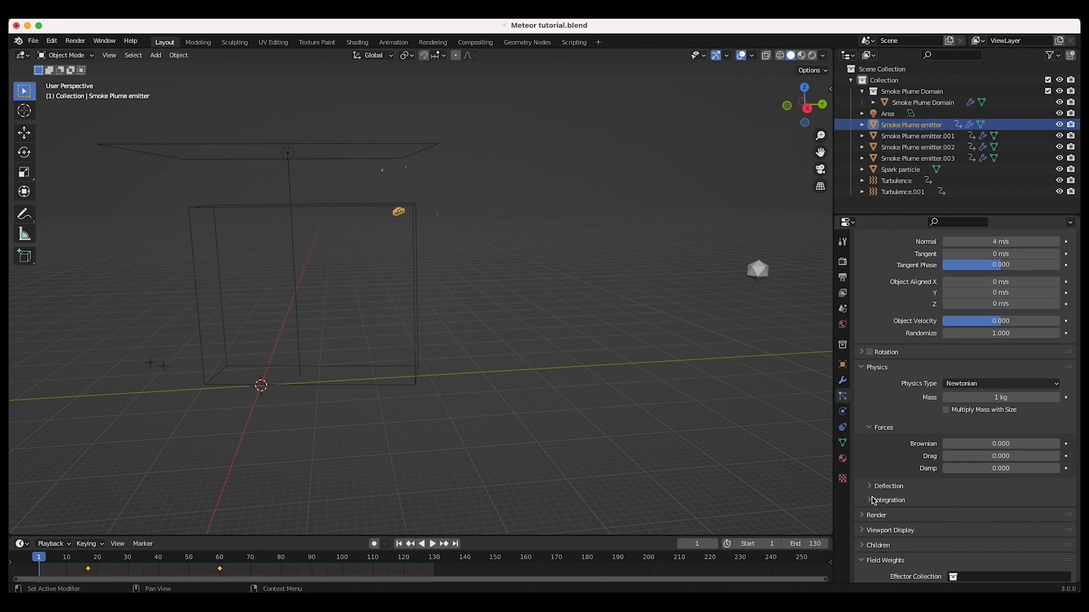
pyautogui.scroll(-1, 901, 523)
pyautogui.scroll(-3, 903, 521)
pyautogui.click(864, 437)
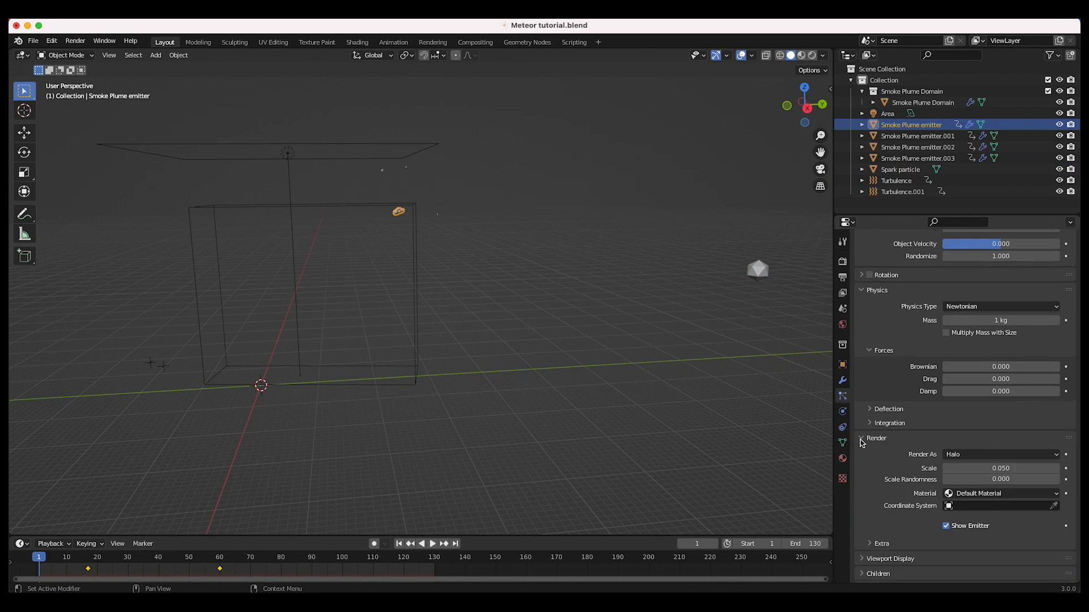
pyautogui.scroll(-2, 928, 437)
pyautogui.click(962, 406)
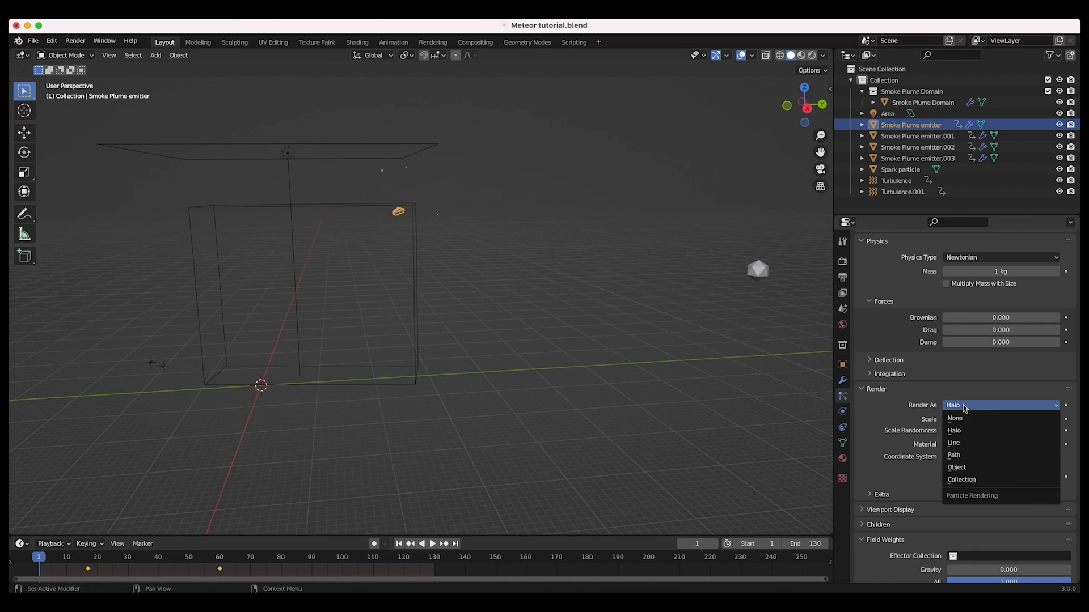
pyautogui.click(971, 462)
pyautogui.scroll(-2, 979, 468)
pyautogui.click(971, 450)
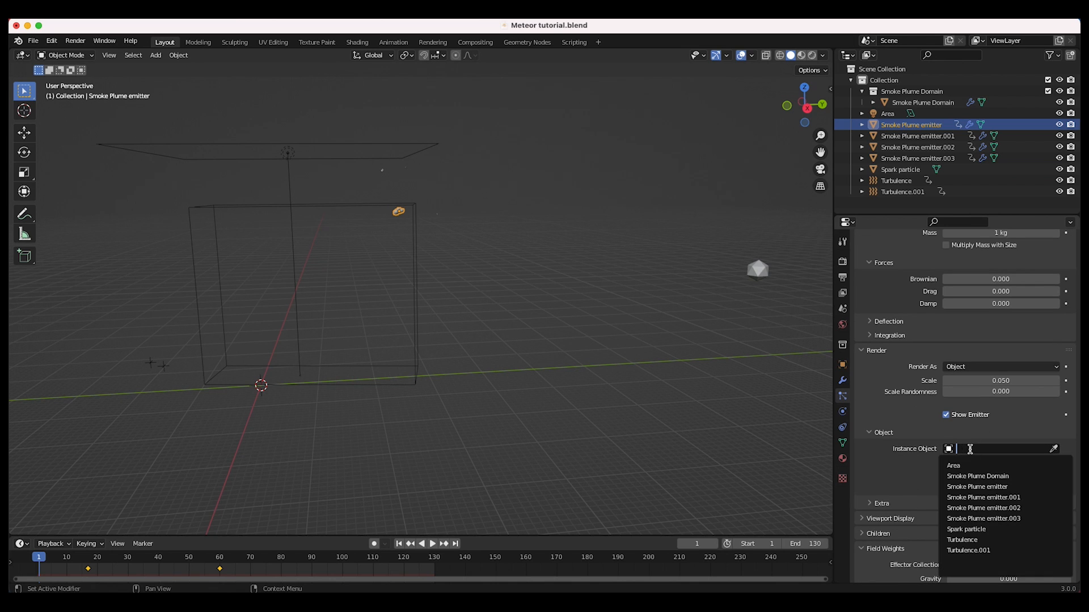
pyautogui.click(975, 529)
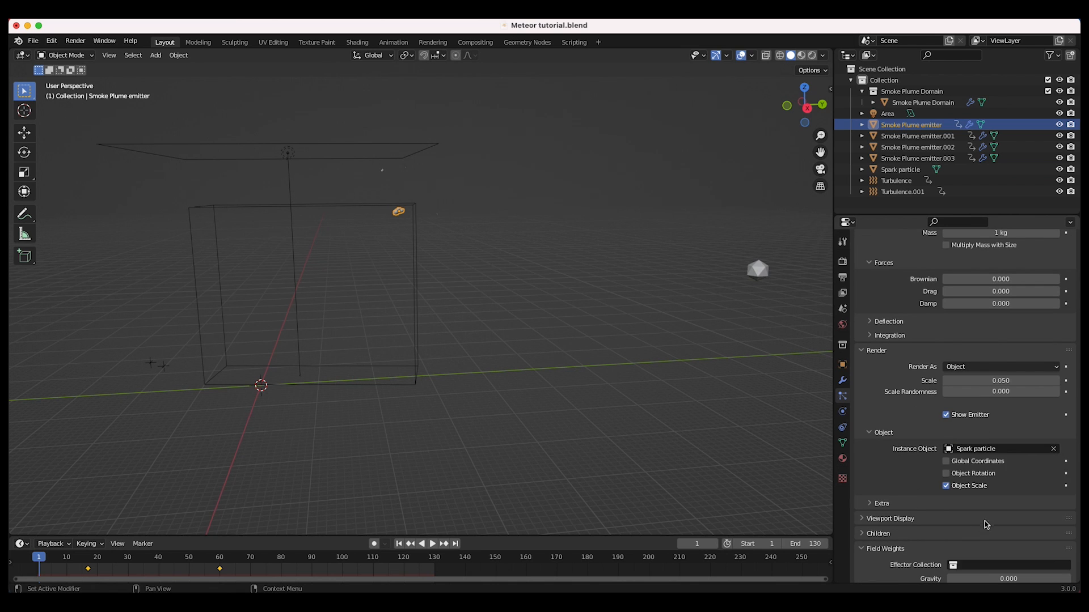
# Play the animation to about frame 20 and check the spark trails behind the meteors in Rendered shading.
pyautogui.keyDown('shift'); pyautogui.hscroll(-4, 453, 335); pyautogui.keyUp('shift')
pyautogui.scroll(2, 453, 336)
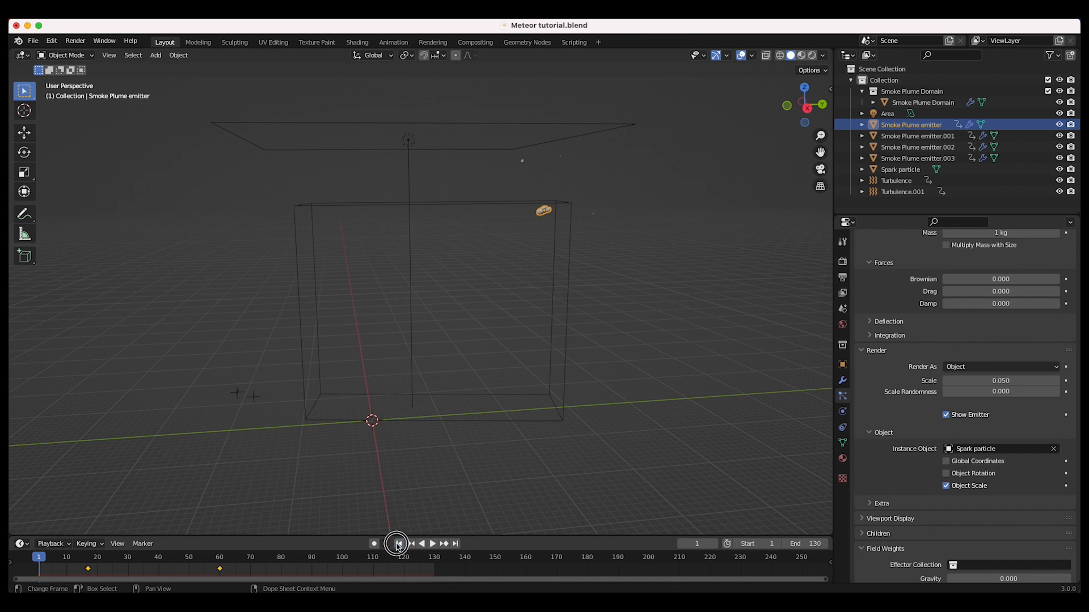
pyautogui.press('space')
pyautogui.scroll(2, 522, 292)
pyautogui.scroll(5, 522, 294)
pyautogui.press('z')
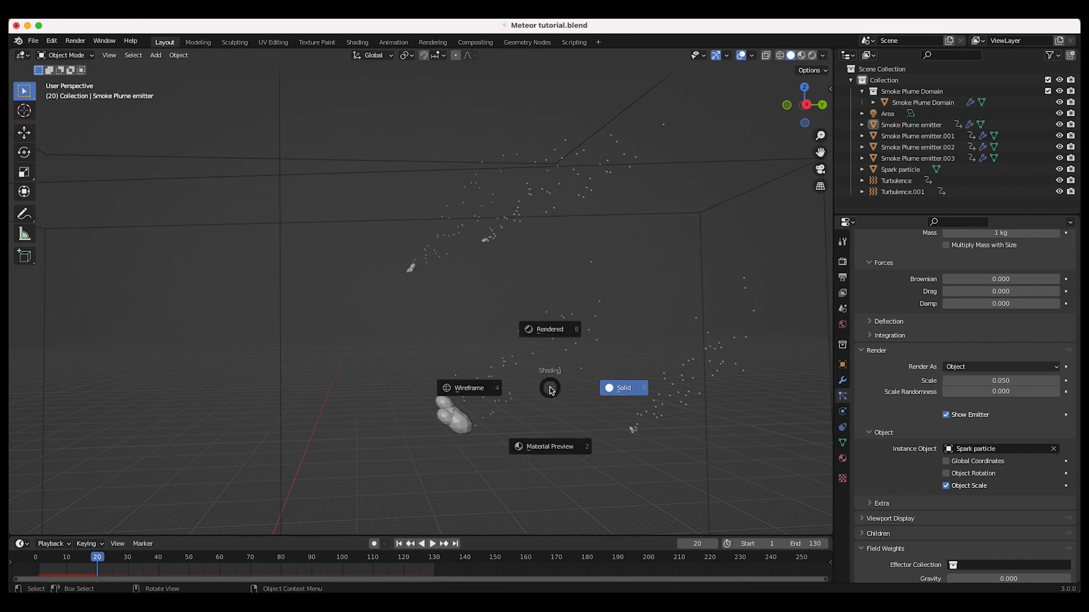
pyautogui.click(551, 366)
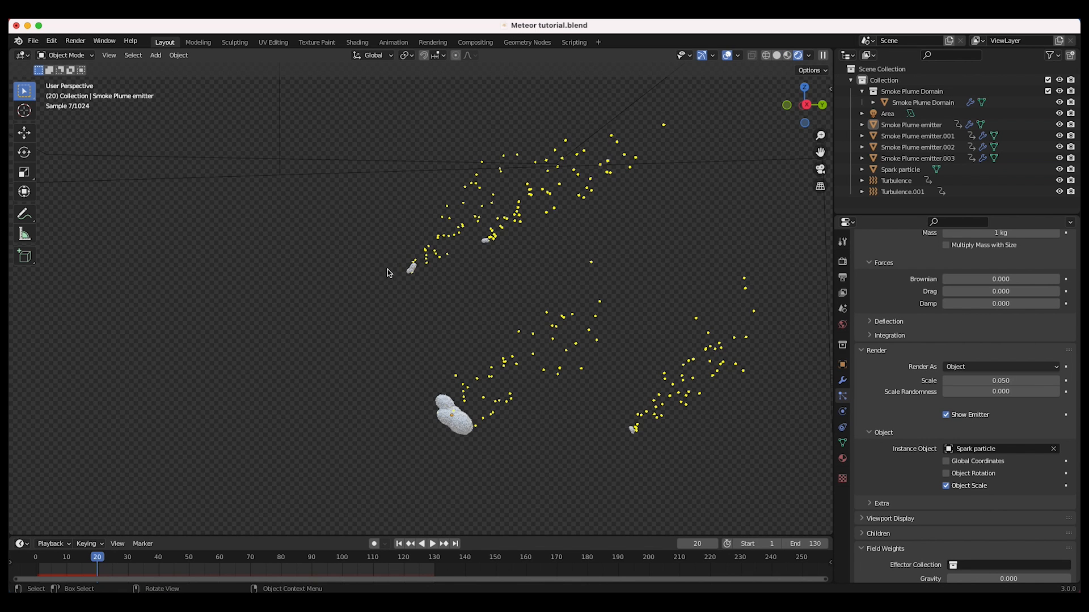
pyautogui.scroll(-1, 492, 213)
pyautogui.keyDown('shift'); pyautogui.moveTo(531, 282); pyautogui.dragTo(486, 238, button='middle'); pyautogui.keyUp('shift')
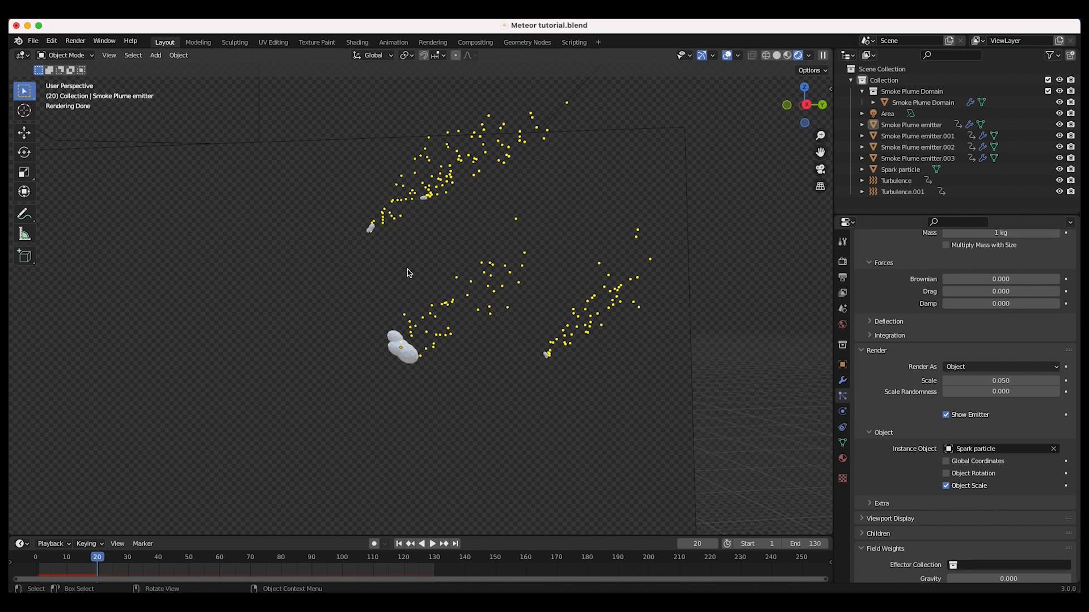
# Set the particle render Scale to 0.05 and the Scale Randomness to 1.
pyautogui.click(988, 380)
pyautogui.write('0.05')
pyautogui.press('Return')
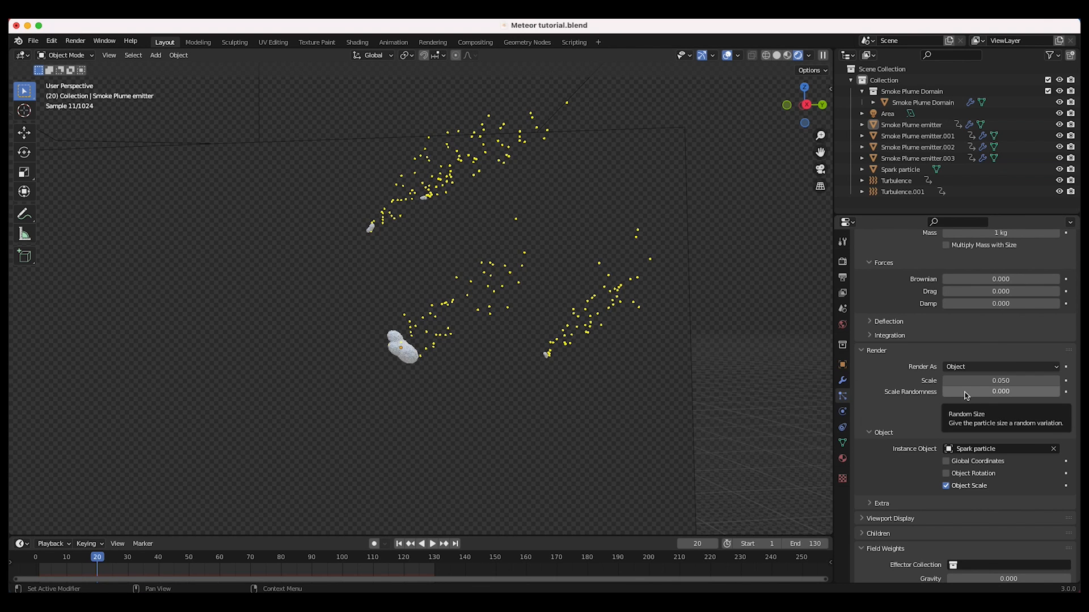
pyautogui.moveTo(957, 392); pyautogui.dragTo(1058, 392)
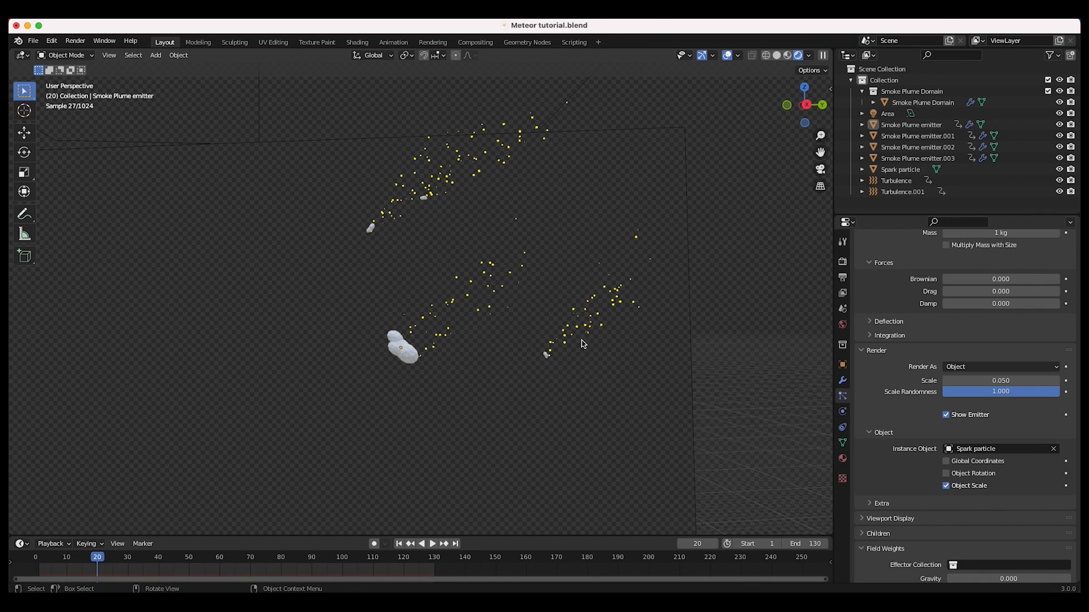
# Change the Spark particle material's emission color to a paler, less saturated orange.
pyautogui.click(901, 169)
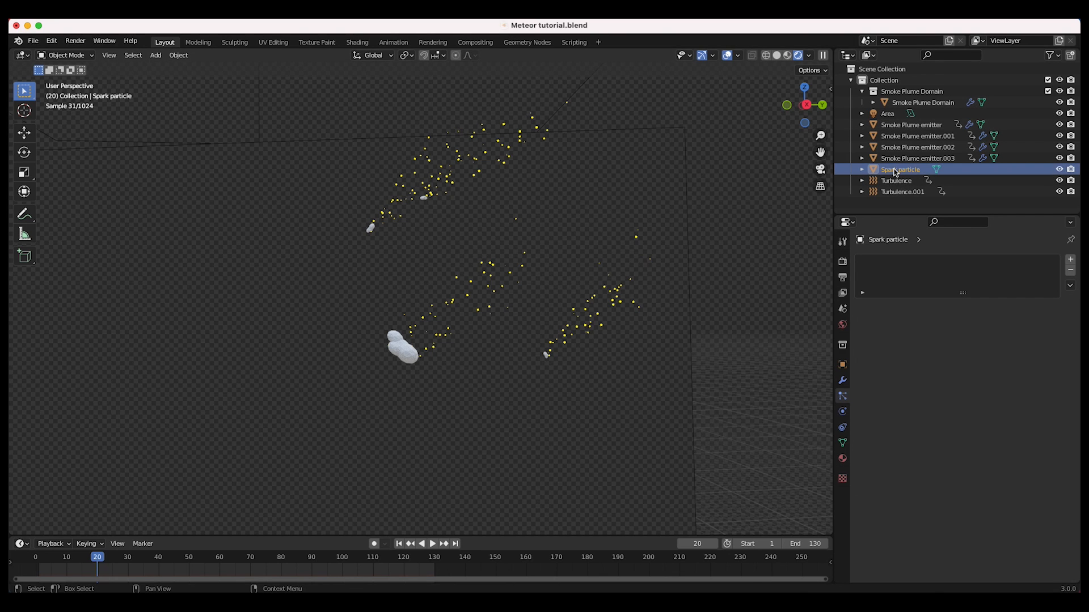
pyautogui.click(842, 459)
pyautogui.click(987, 378)
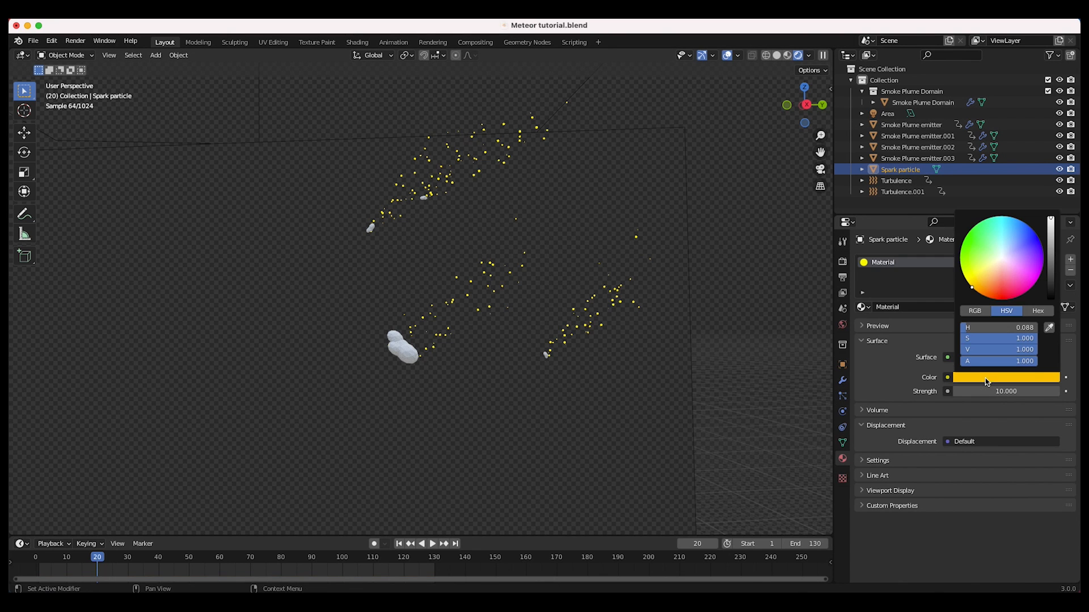
pyautogui.click(981, 274)
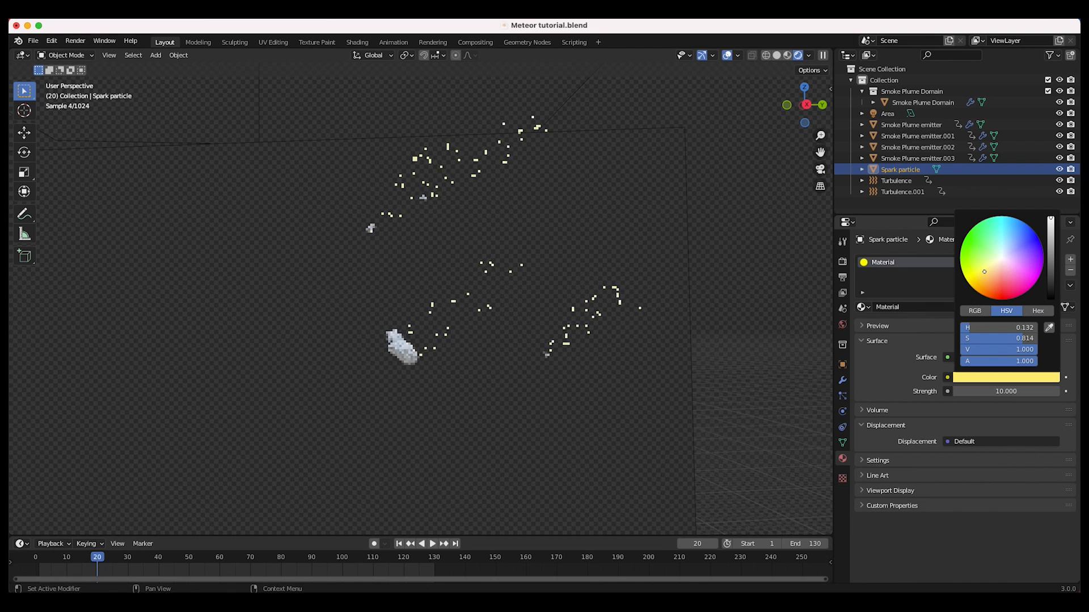
pyautogui.click(983, 283)
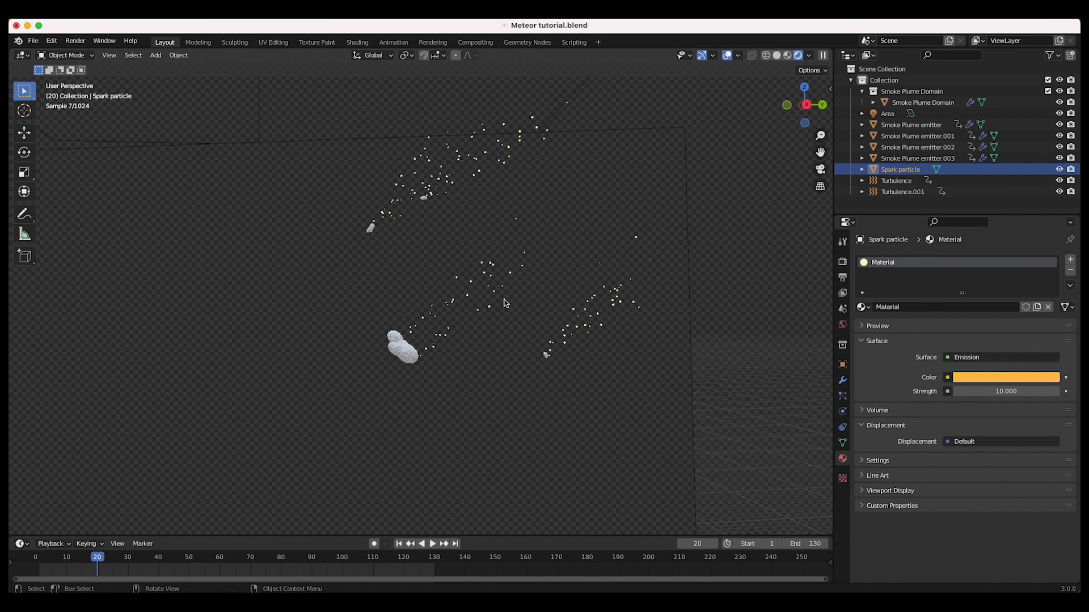
# Scale the Spark particle object down uniformly to about 0.657 so the instanced sparks get smaller.
pyautogui.scroll(-2, 609, 401)
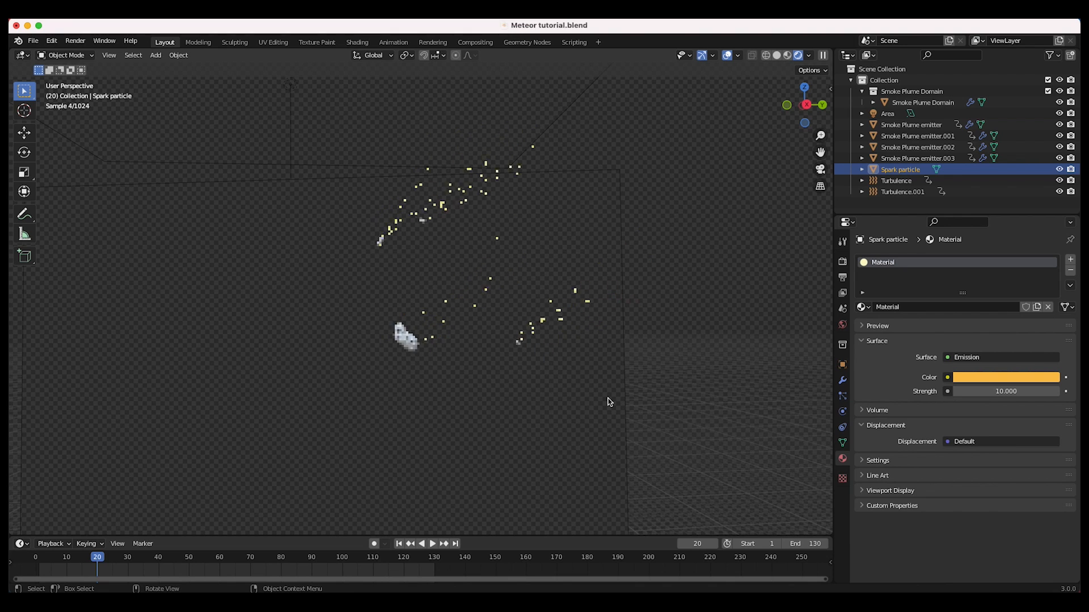
pyautogui.scroll(-3, 569, 230)
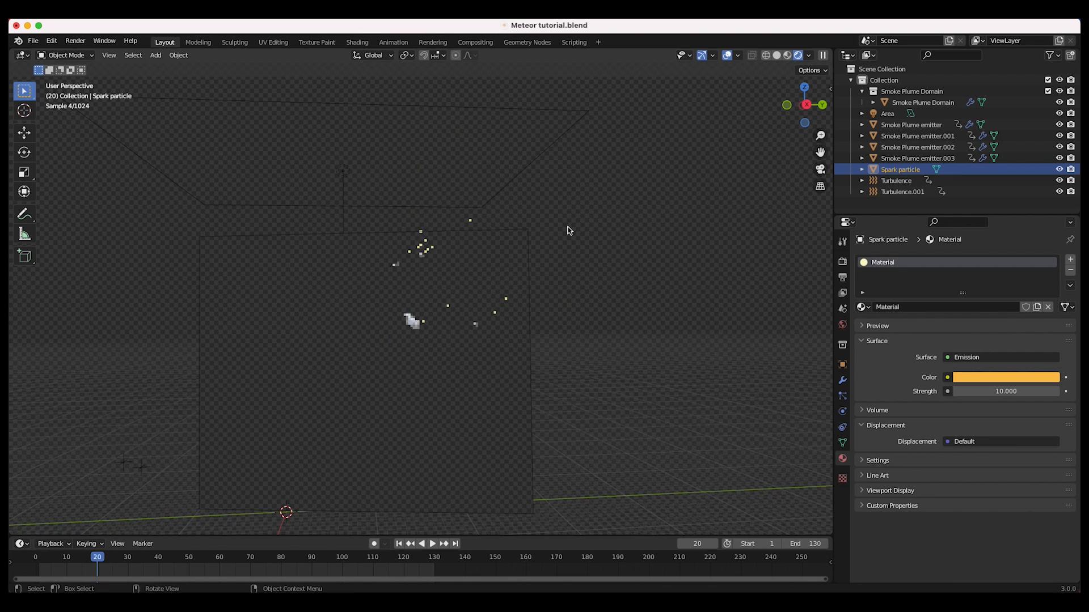
pyautogui.hscroll(-5, 569, 231)
pyautogui.hscroll(-3, 567, 231)
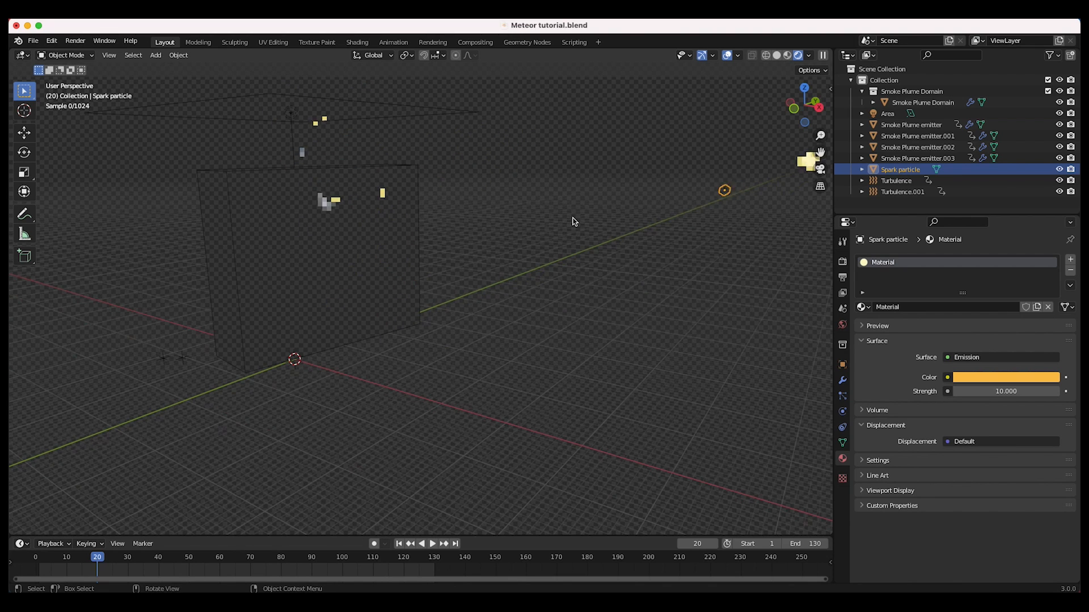
pyautogui.click(736, 190)
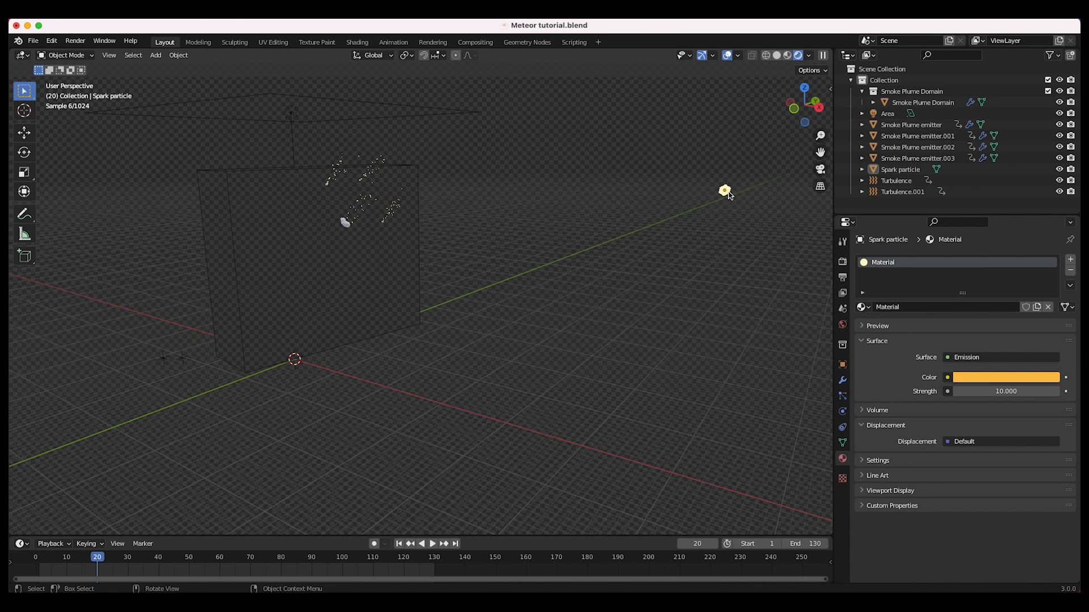
pyautogui.click(730, 194)
pyautogui.press('s')
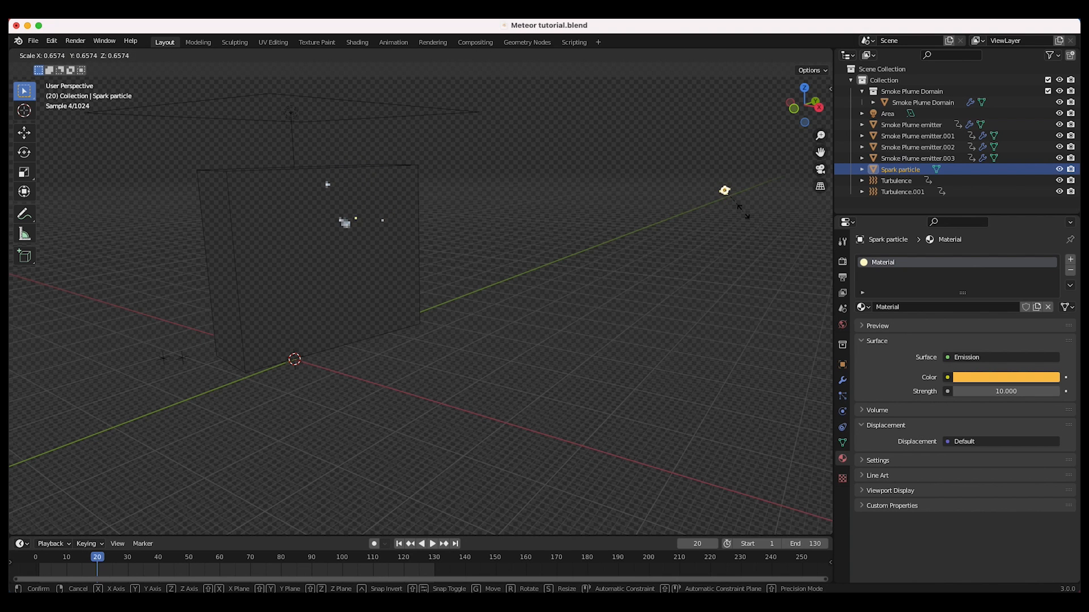
pyautogui.click(741, 211)
pyautogui.scroll(5, 370, 227)
pyautogui.hscroll(-3, 369, 230)
pyautogui.scroll(3, 537, 199)
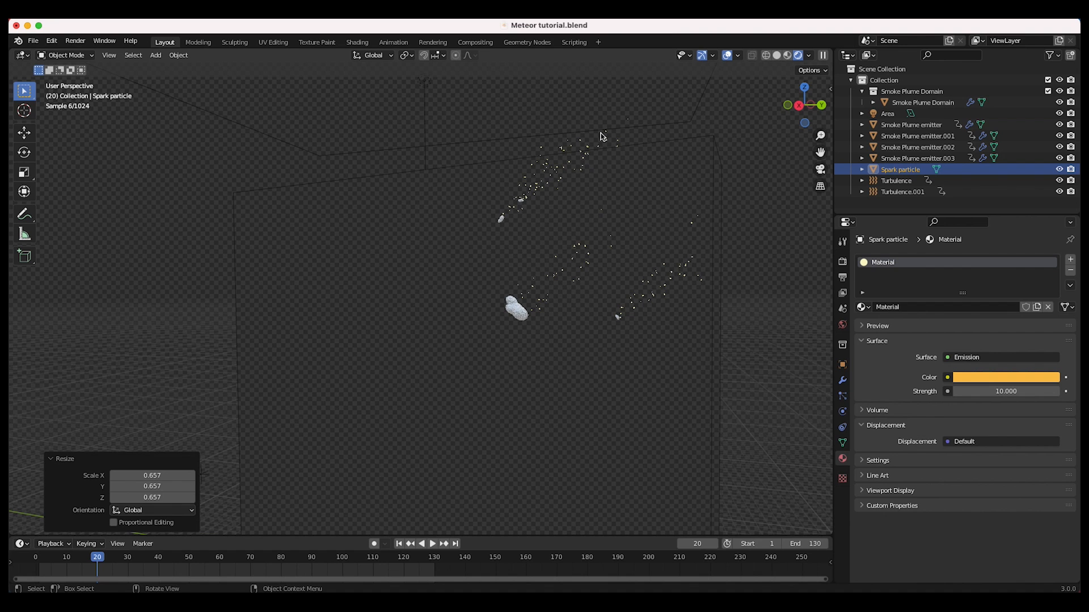
# Switch to Solid shading and set the main Smoke Plume emitter's particle Number to 40000.
pyautogui.press('z')
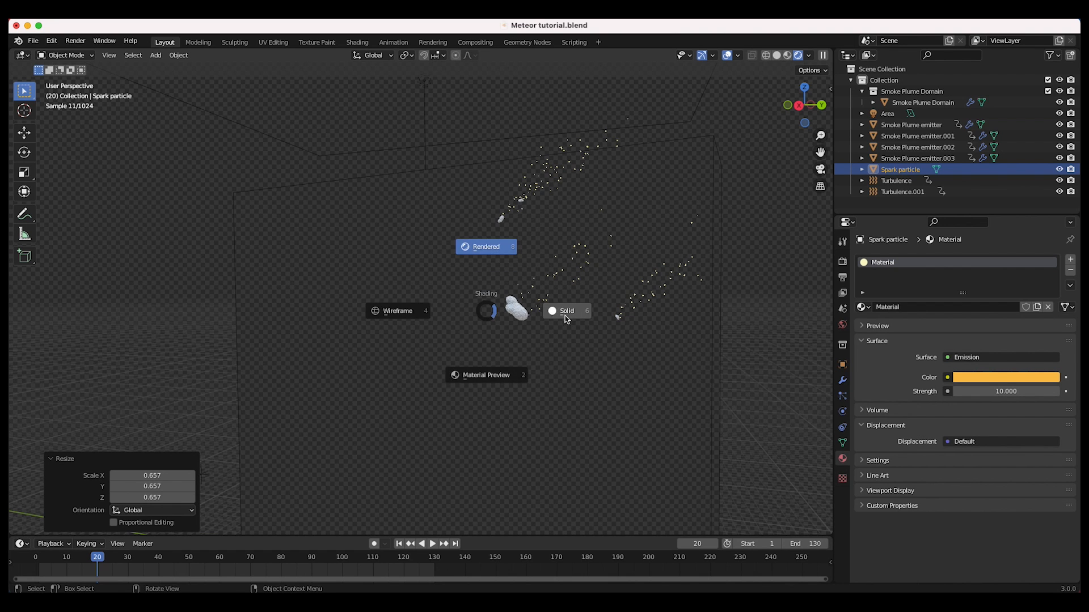
pyautogui.click(564, 316)
pyautogui.click(516, 315)
pyautogui.moveTo(476, 311); pyautogui.dragTo(479, 308, button='middle')
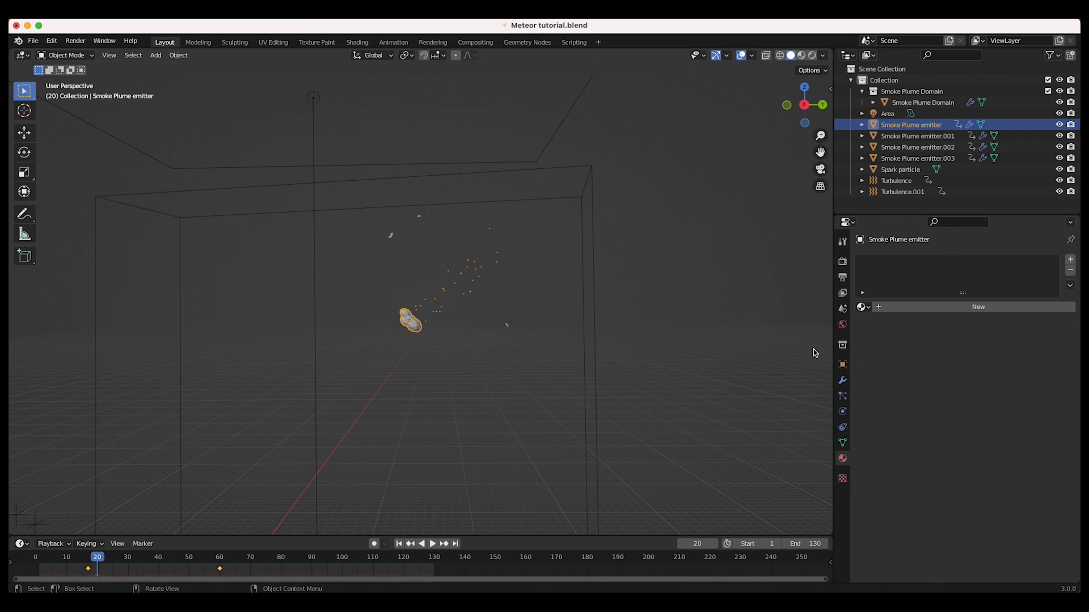
pyautogui.click(843, 397)
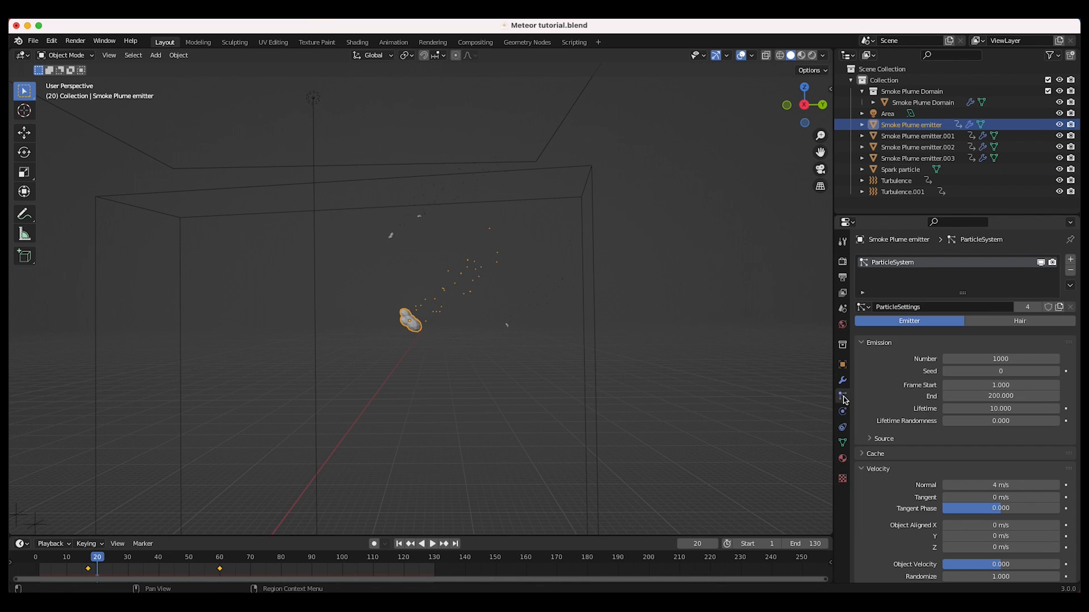
pyautogui.click(985, 358)
pyautogui.write('40000')
pyautogui.press('Return')
# Play the animation from the start to about frame 29 and examine the density of the debris trails behind the meteors.
pyautogui.click(399, 543)
pyautogui.press('space')
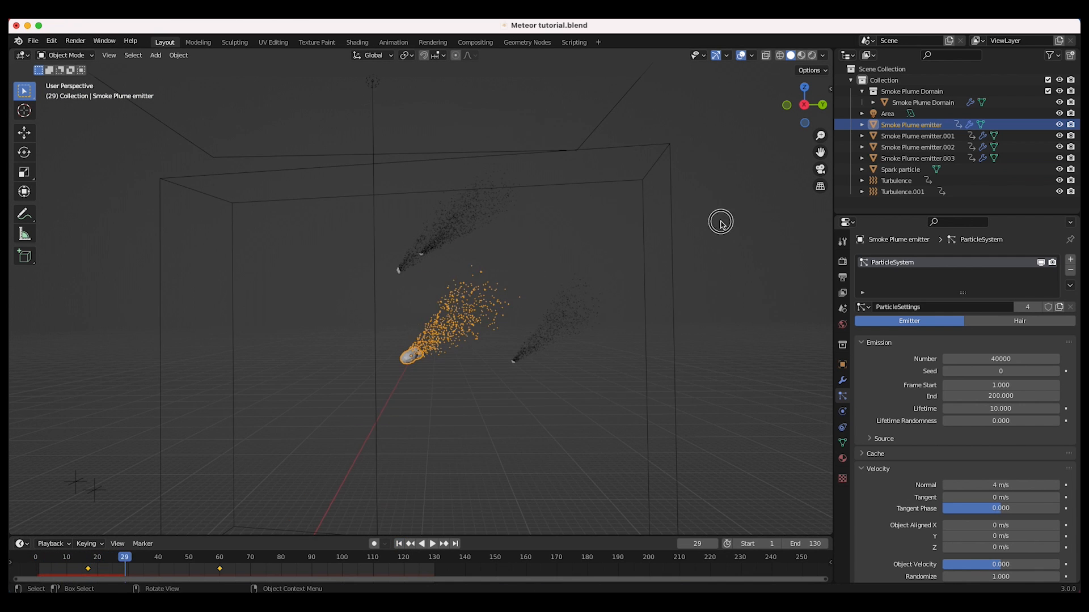
pyautogui.click(720, 220)
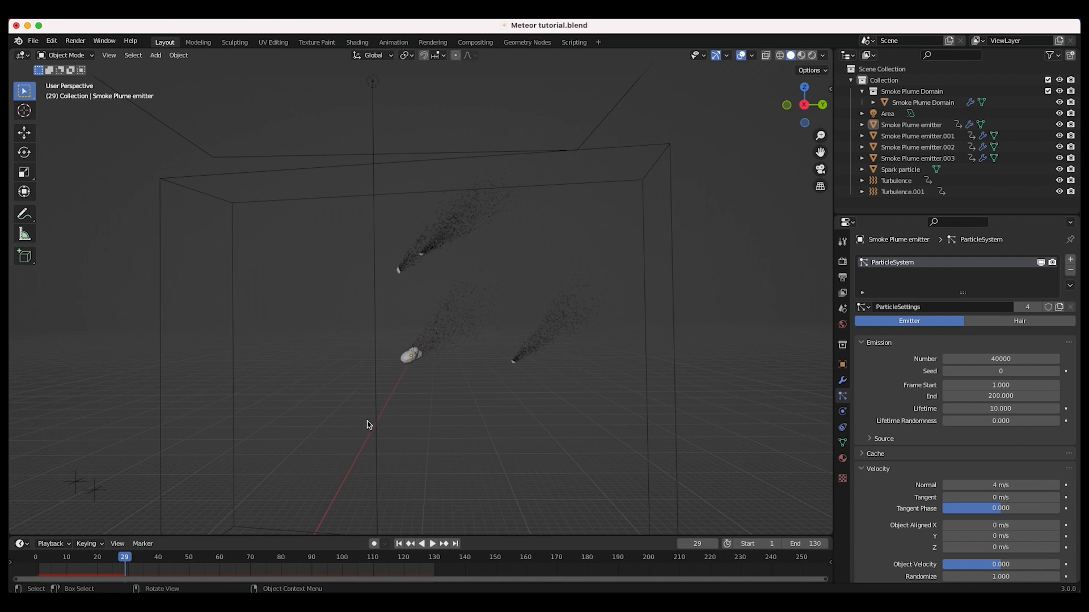
pyautogui.keyDown('ctrl'); pyautogui.scroll(3, 588, 345); pyautogui.keyUp('ctrl')
pyautogui.keyDown('shift'); pyautogui.hscroll(-5, 588, 345); pyautogui.keyUp('shift')
pyautogui.scroll(-5, 541, 315)
pyautogui.keyDown('shift'); pyautogui.hscroll(5, 540, 315); pyautogui.keyUp('shift')
pyautogui.keyDown('ctrl'); pyautogui.scroll(5, 541, 315); pyautogui.keyUp('ctrl')
pyautogui.scroll(5, 540, 315)
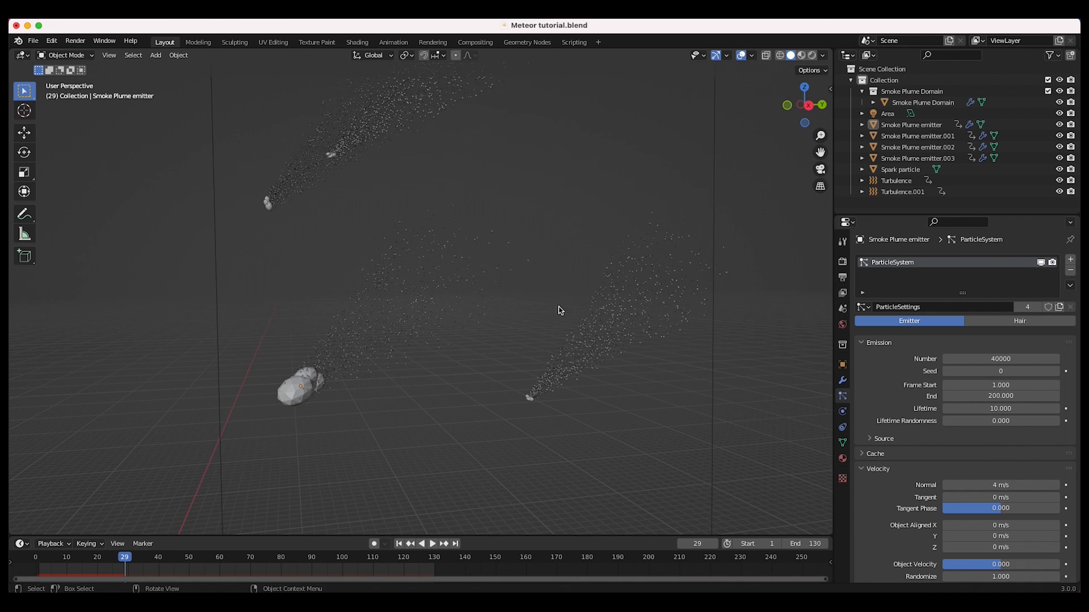
# Bake the particle cache of the main Smoke Plume emitter's particle system.
pyautogui.click(867, 454)
pyautogui.scroll(-5, 913, 430)
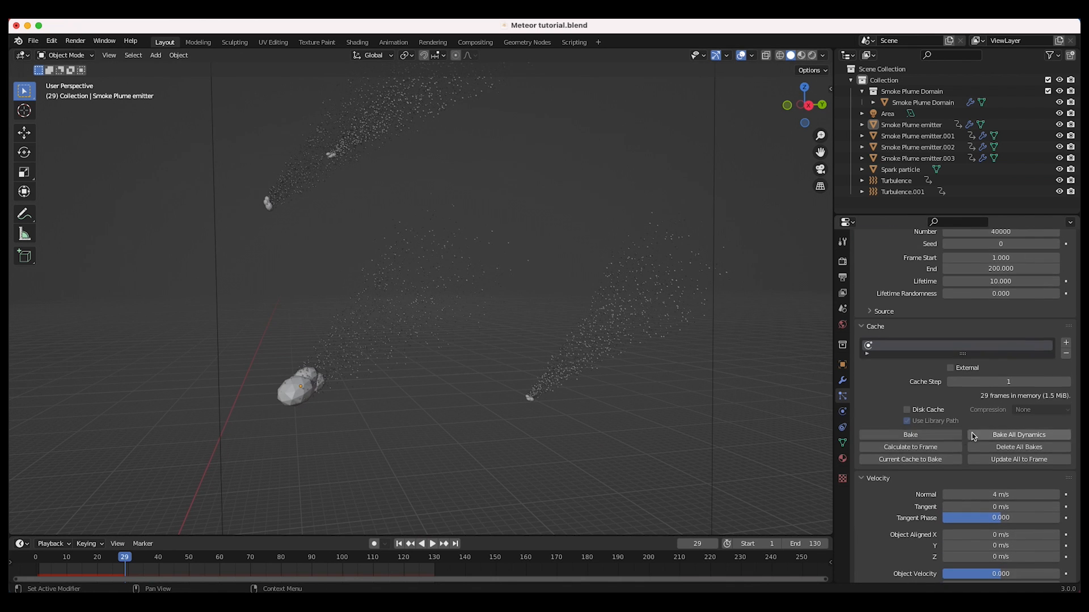
pyautogui.click(913, 435)
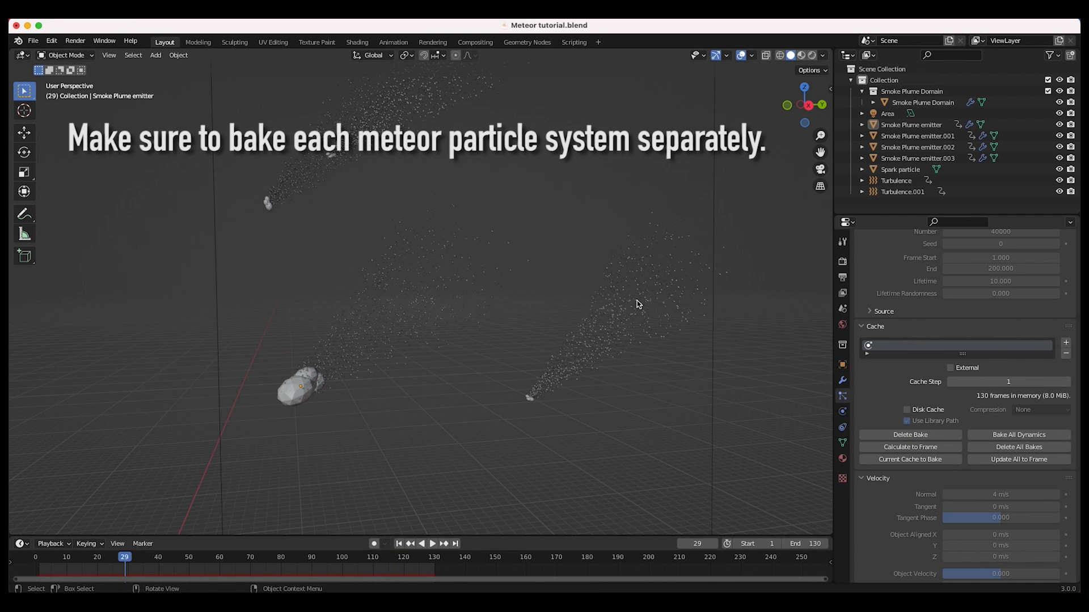
# Create a new material on the main Smoke Plume emitter and name it Meteor.
pyautogui.scroll(-2, 498, 276)
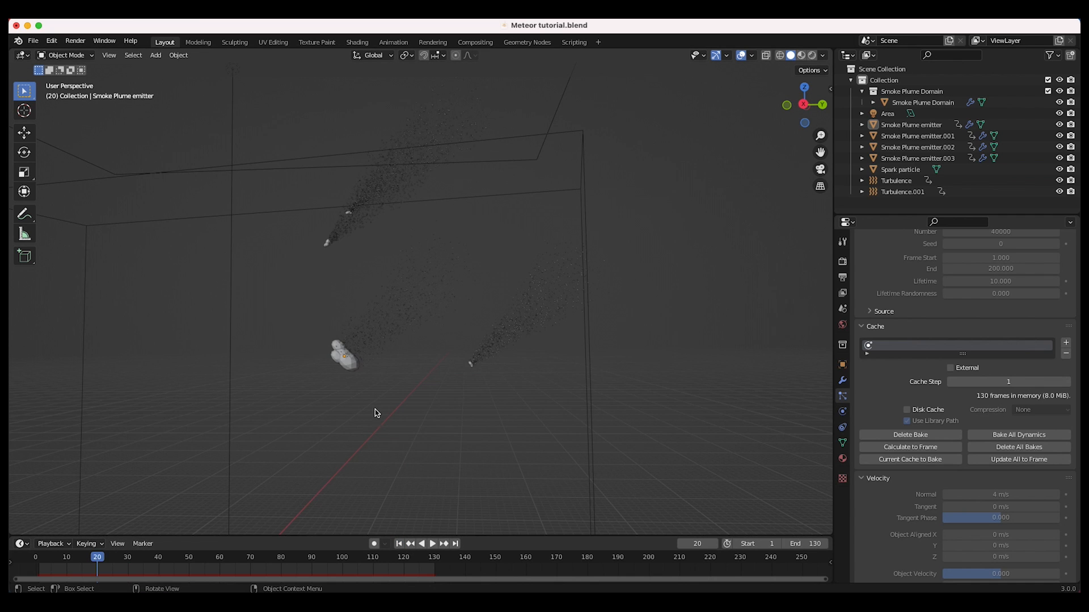
pyautogui.click(347, 362)
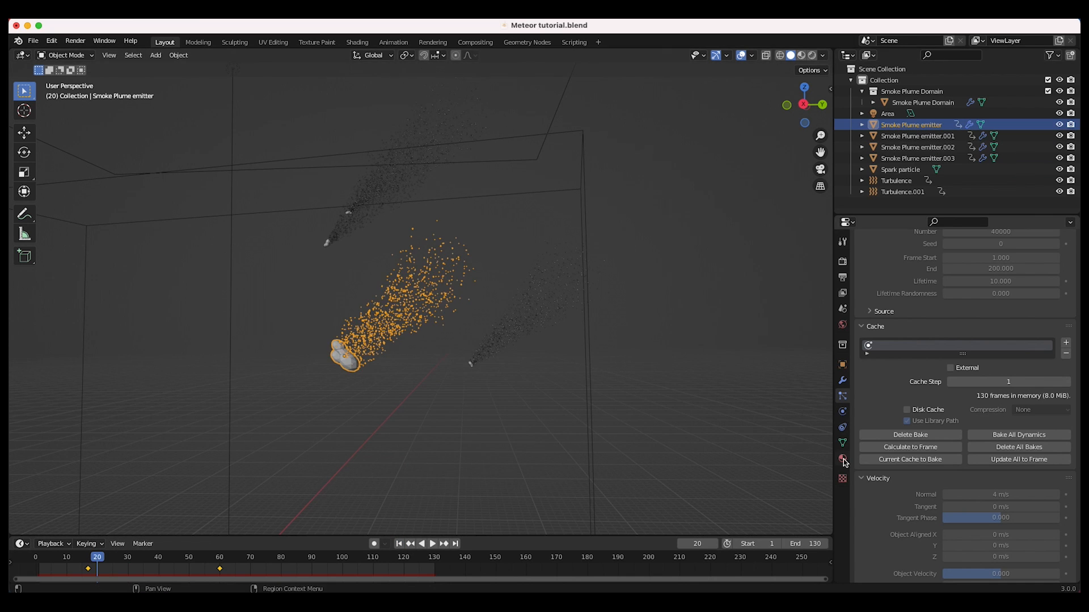
pyautogui.keyDown('shift'); pyautogui.hscroll(-5, 276, 392); pyautogui.keyUp('shift')
pyautogui.hscroll(-5, 277, 392)
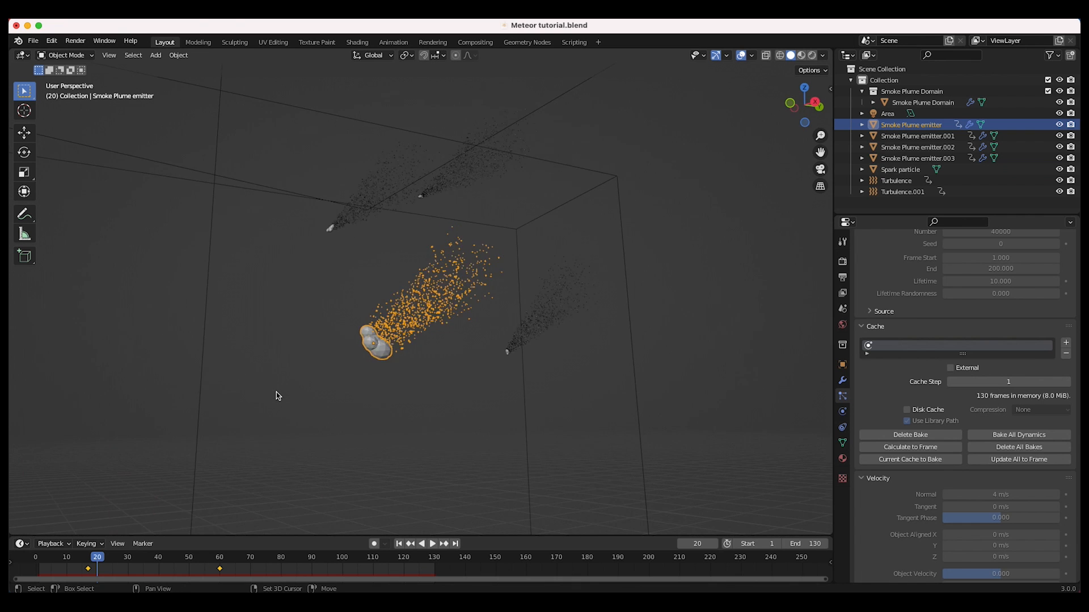
pyautogui.keyDown('shift'); pyautogui.hscroll(-5, 277, 391); pyautogui.keyUp('shift')
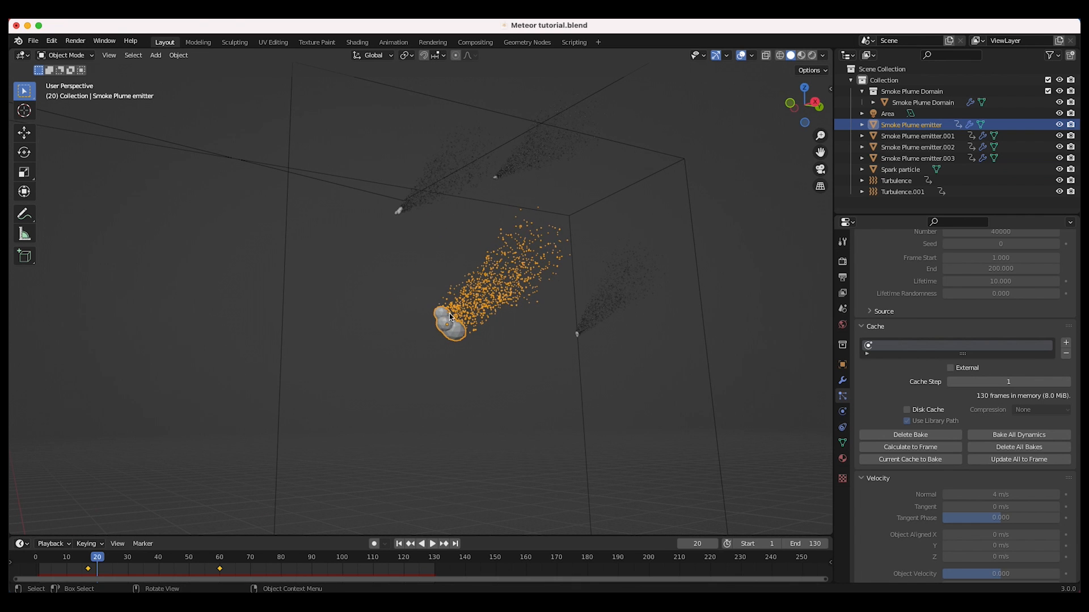
pyautogui.click(842, 459)
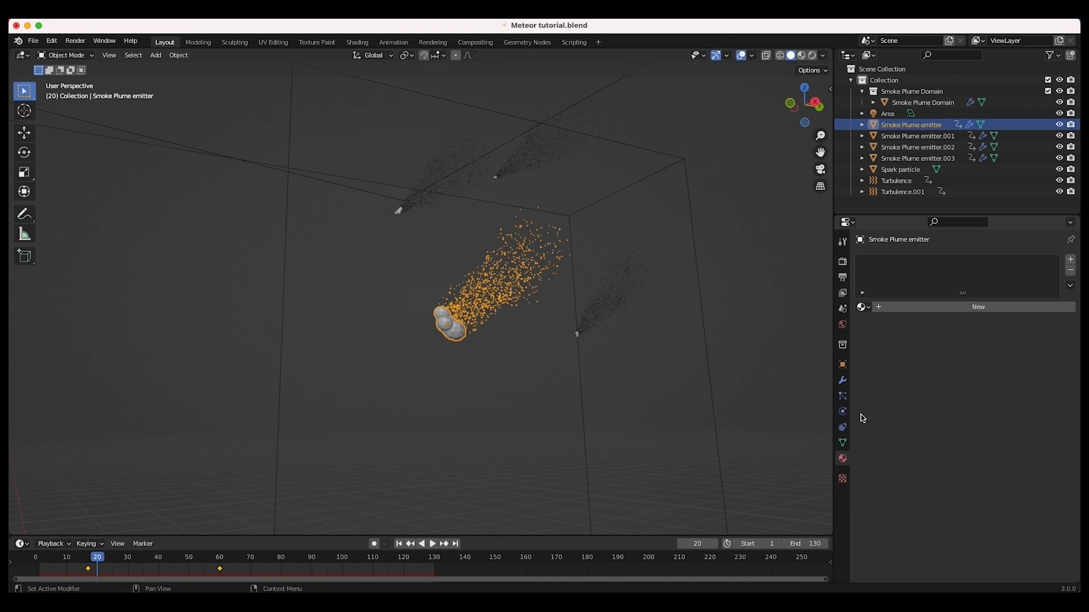
pyautogui.click(918, 306)
pyautogui.click(912, 307)
pyautogui.write('Meteor')
pyautogui.press('Return')
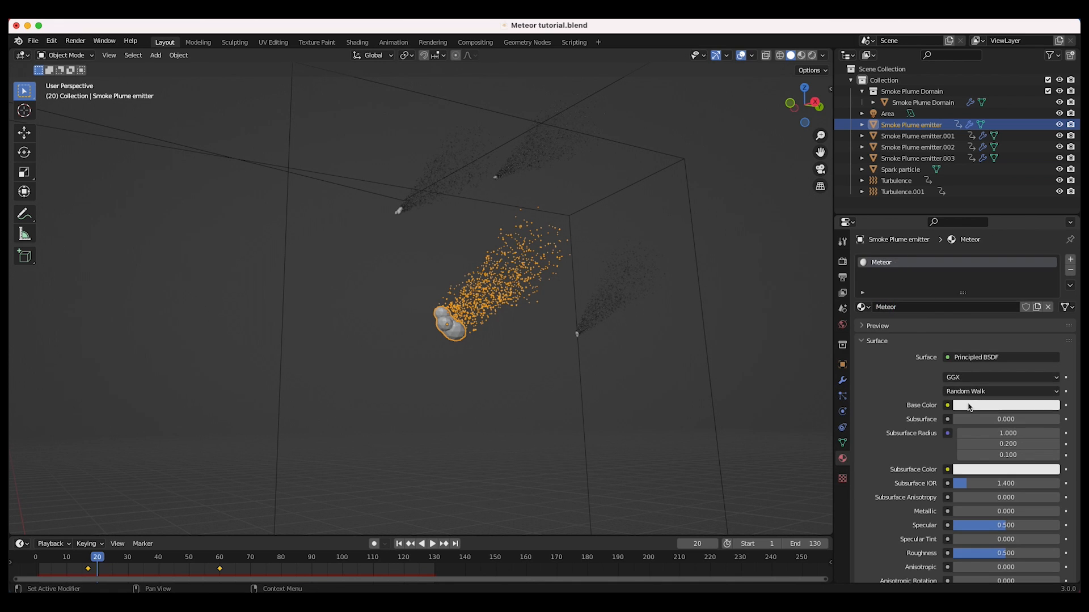
# Darken the Meteor material's Base Color to near black.
pyautogui.click(1033, 405)
pyautogui.moveTo(1052, 285); pyautogui.dragTo(1050, 309)
pyautogui.hscroll(5, 581, 397)
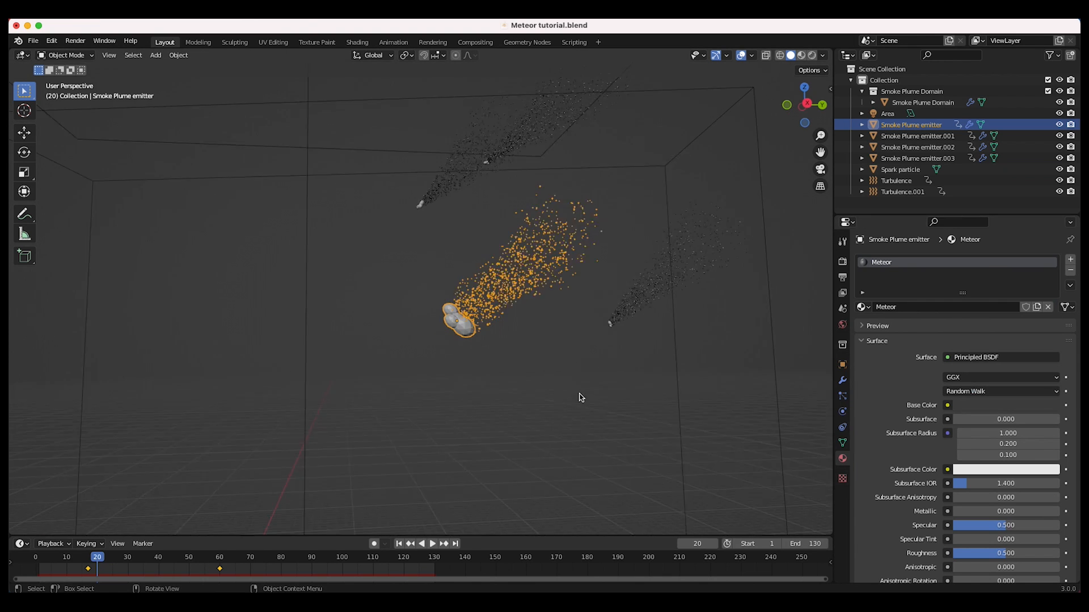
pyautogui.keyDown('shift'); pyautogui.hscroll(5, 591, 321); pyautogui.keyUp('shift')
pyautogui.keyDown('shift'); pyautogui.hscroll(3, 591, 321); pyautogui.keyUp('shift')
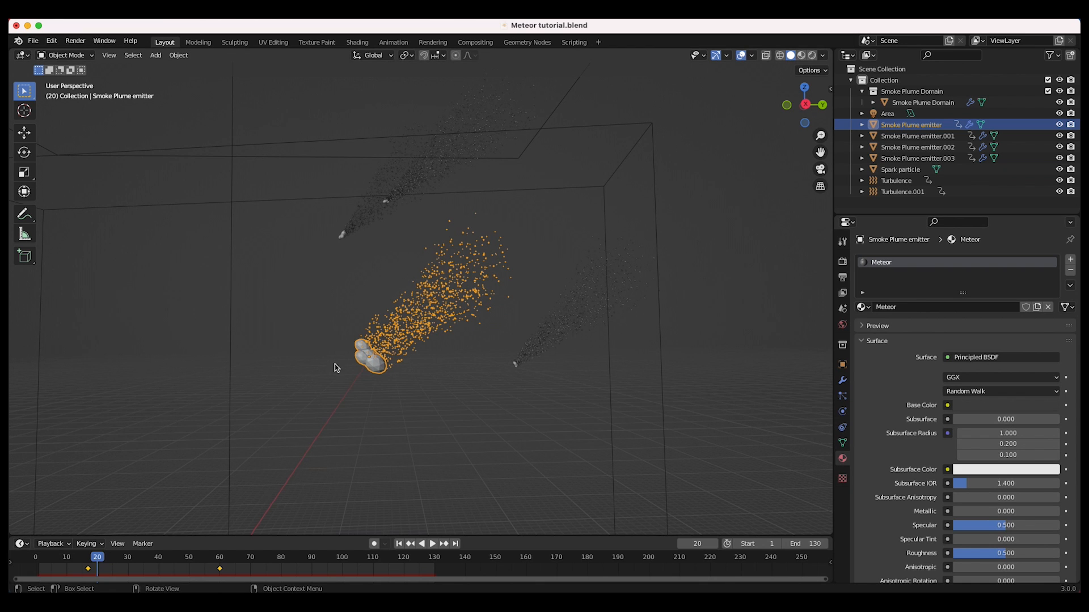
# Assign the existing Meteor material to Smoke Plume emitter.003, emitter.001 and emitter.002.
pyautogui.click(489, 356)
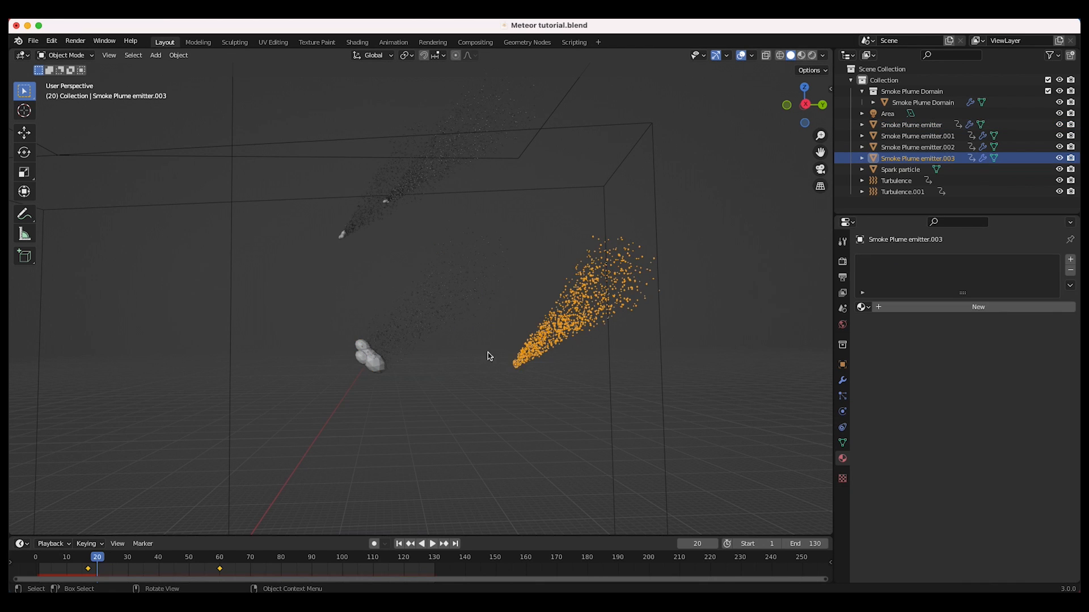
pyautogui.click(863, 307)
pyautogui.click(889, 334)
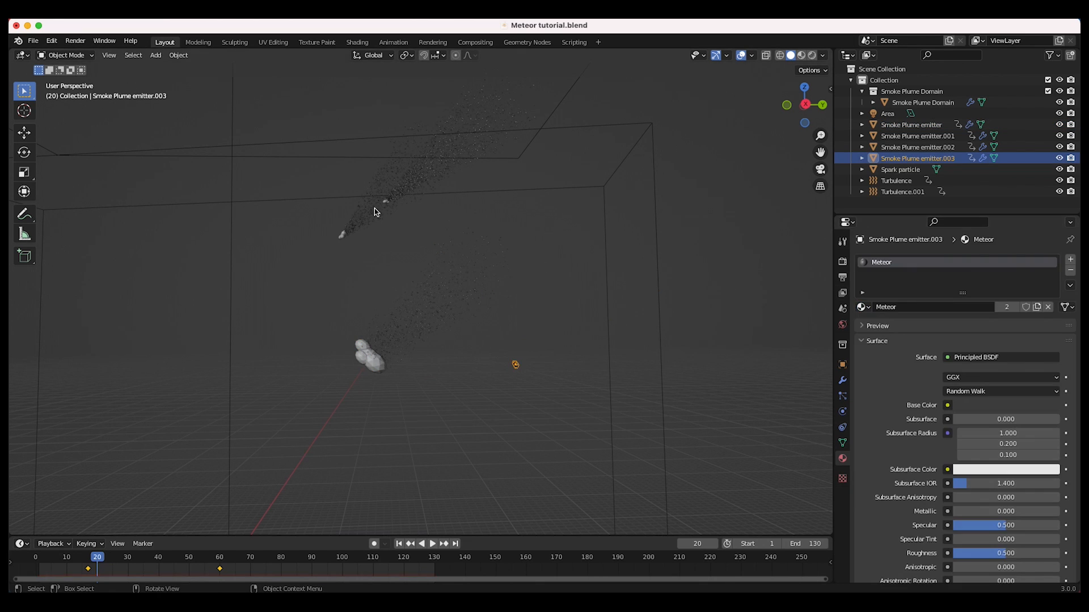
pyautogui.click(345, 241)
pyautogui.click(863, 307)
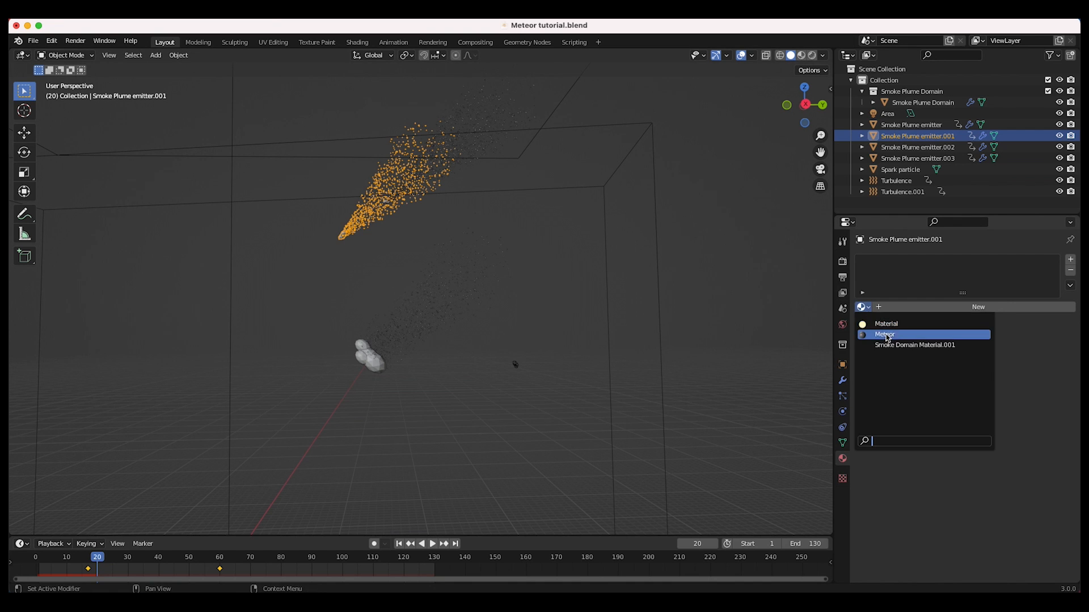
pyautogui.click(888, 335)
pyautogui.click(386, 202)
pyautogui.click(863, 307)
pyautogui.click(888, 336)
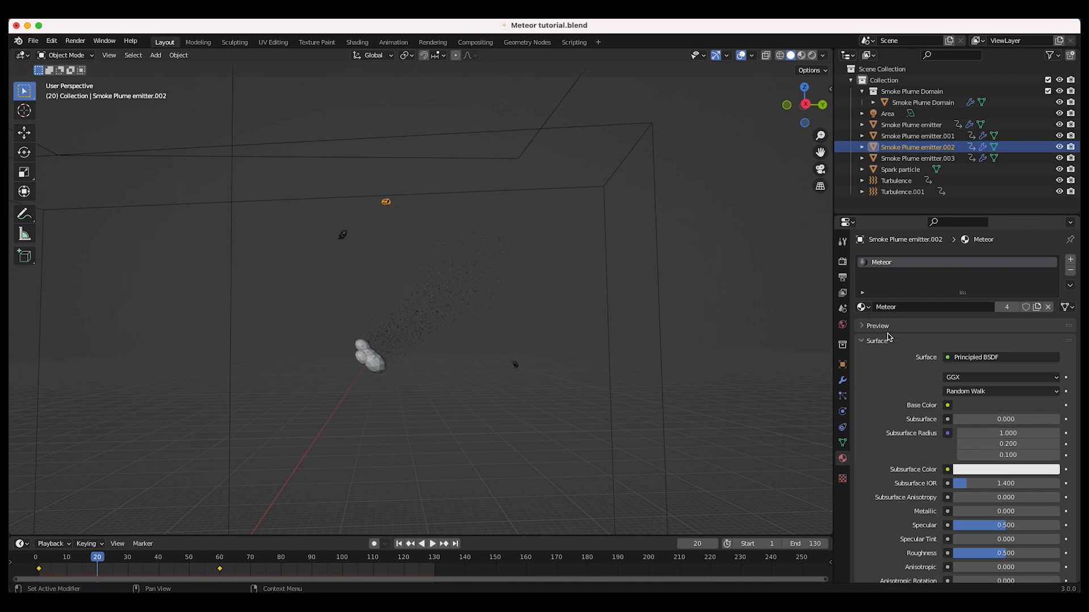
# Play the animation to about frame 34 and turn on viewport display of the Smoke Plume Domain's Fluid modifier.
pyautogui.click(540, 321)
pyautogui.press('space')
pyautogui.press('space')
pyautogui.scroll(-1, 413, 324)
pyautogui.keyDown('shift'); pyautogui.hscroll(-5, 423, 323); pyautogui.keyUp('shift')
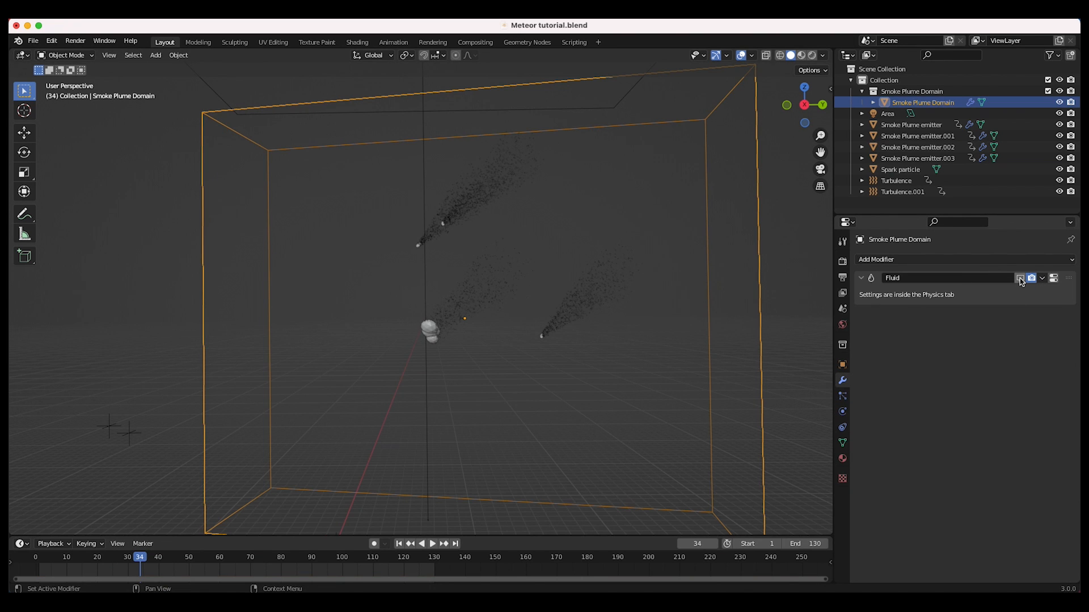
pyautogui.click(1020, 279)
# Examine the combined smoke, fire and debris trails of the meteors from several angles and distances.
pyautogui.moveTo(437, 187); pyautogui.dragTo(671, 302, button='middle')
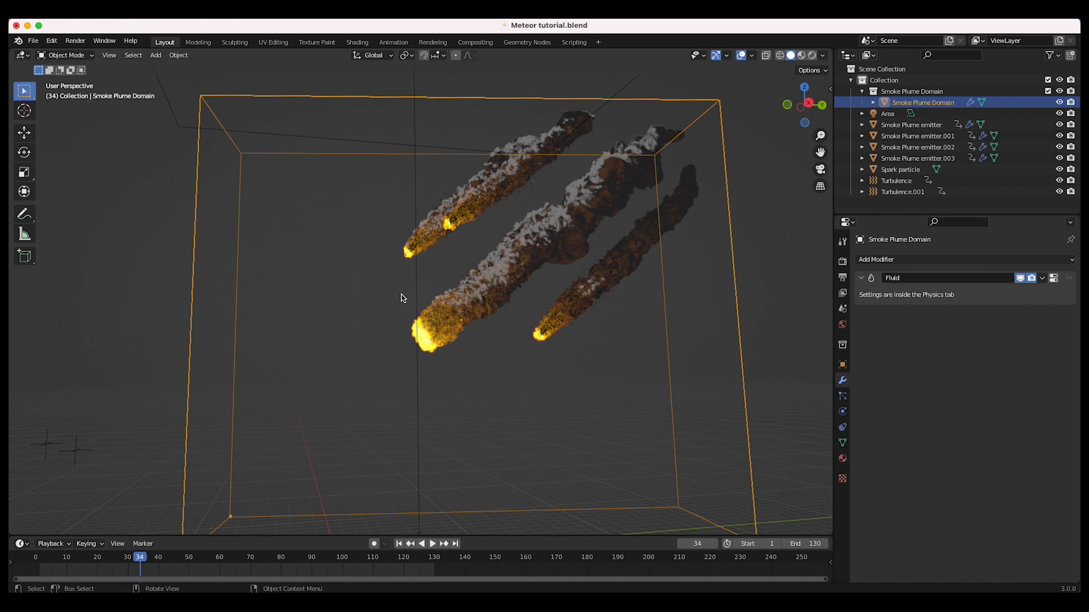
pyautogui.click(480, 166)
pyautogui.click(459, 282)
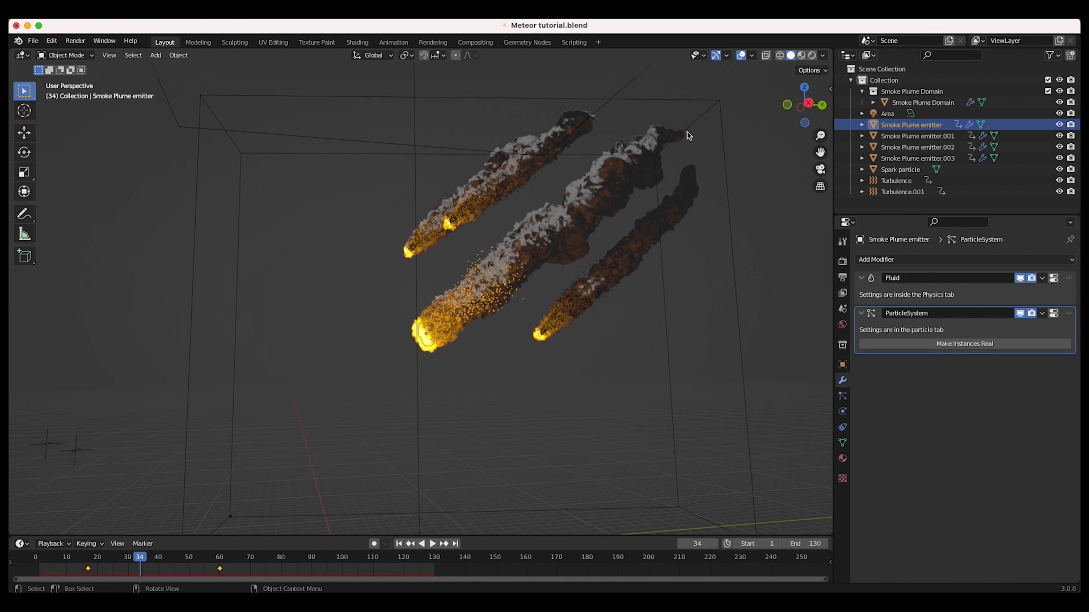
pyautogui.scroll(-2, 538, 250)
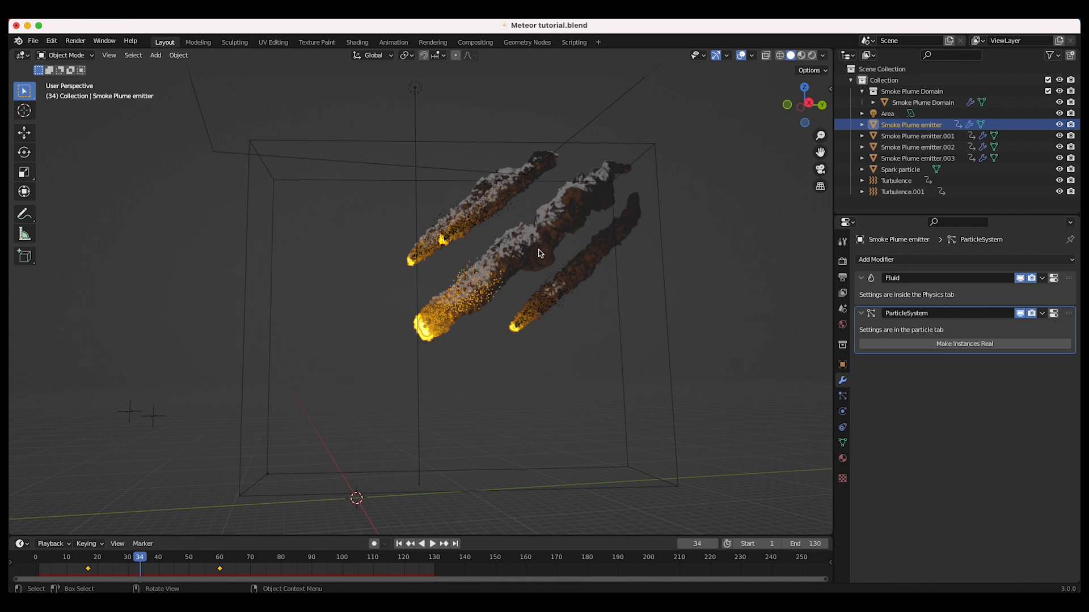
pyautogui.hscroll(-4, 539, 251)
pyautogui.scroll(-4, 538, 250)
pyautogui.hscroll(3, 519, 176)
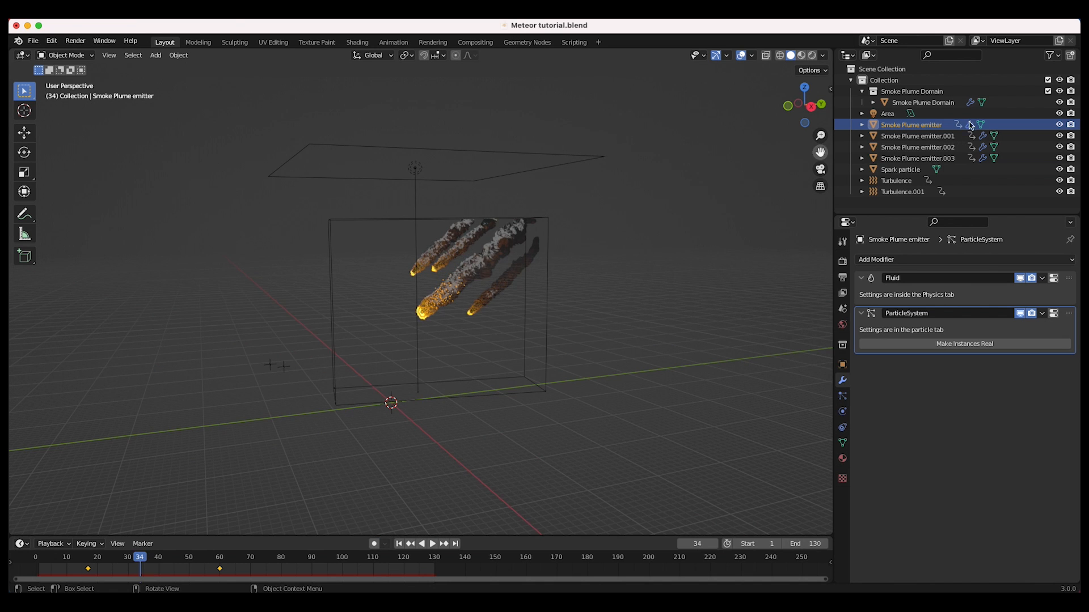
pyautogui.hscroll(4, 414, 316)
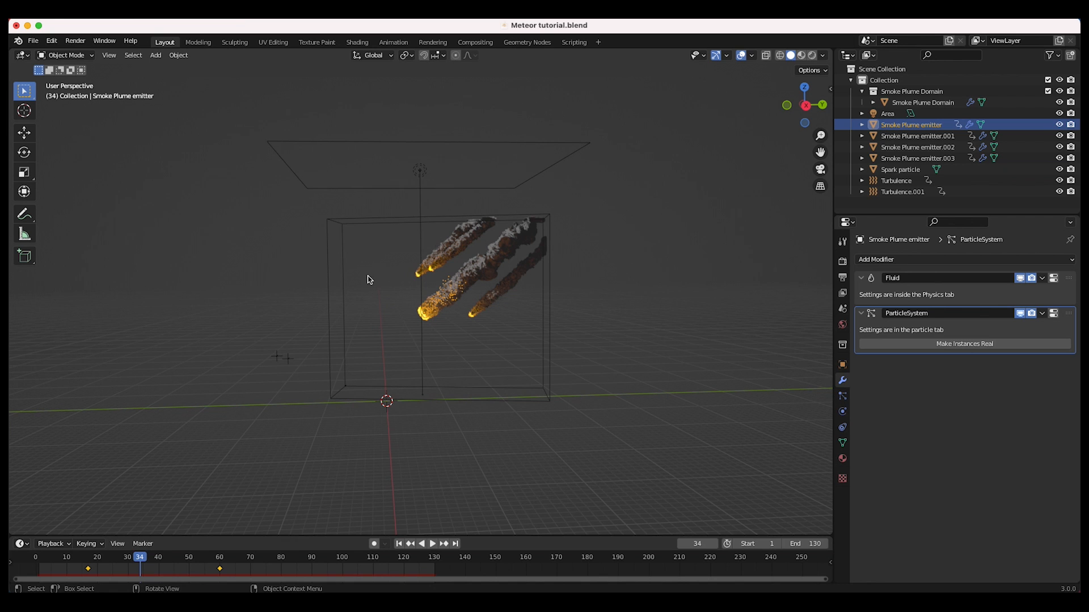
pyautogui.scroll(2, 468, 306)
pyautogui.scroll(1, 468, 307)
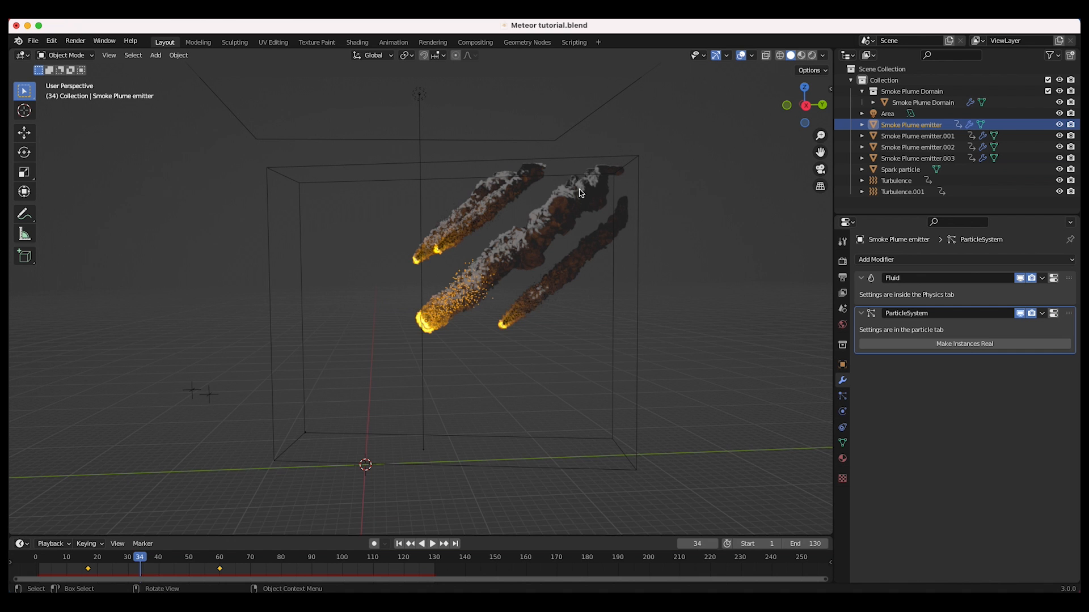
pyautogui.moveTo(579, 193); pyautogui.dragTo(454, 243, button='middle')
pyautogui.hscroll(10, 517, 276)
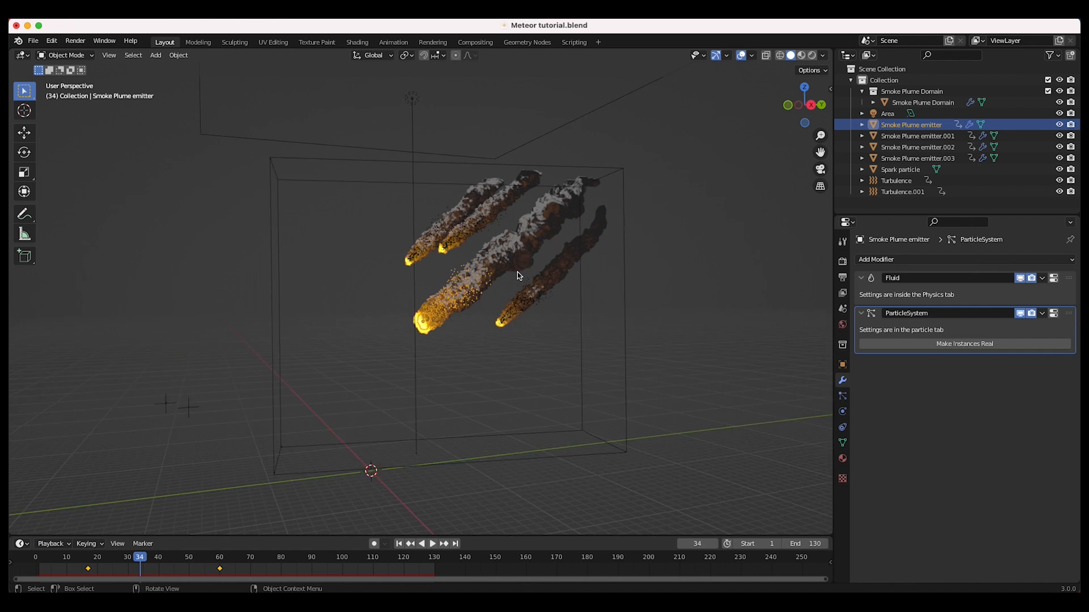
pyautogui.scroll(8, 518, 275)
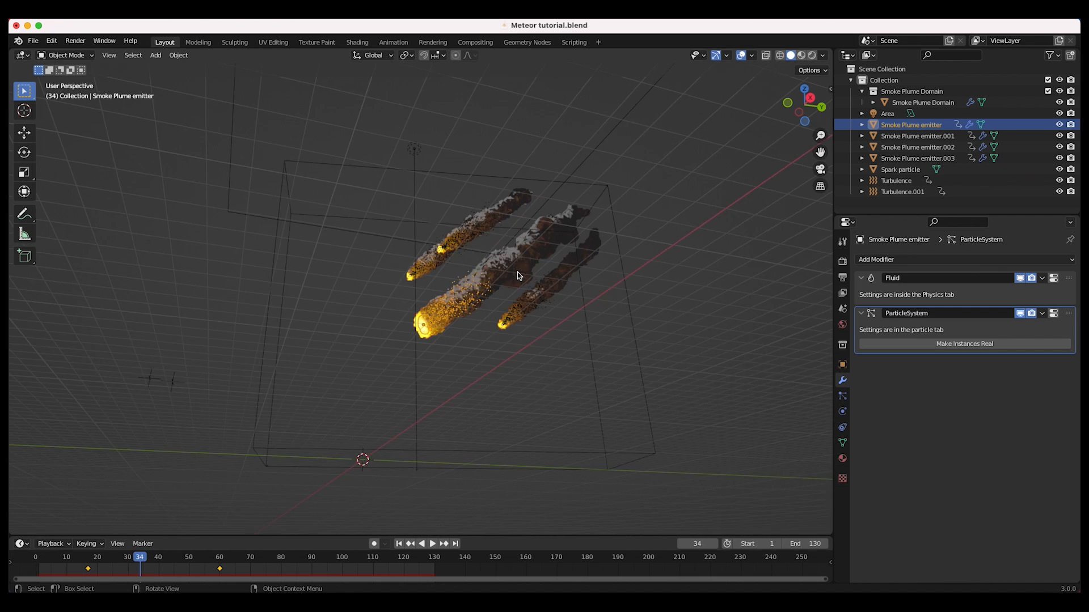
# Add a camera and move it out in front of the meteors, outside the smoke domain.
pyautogui.hscroll(-8, 517, 276)
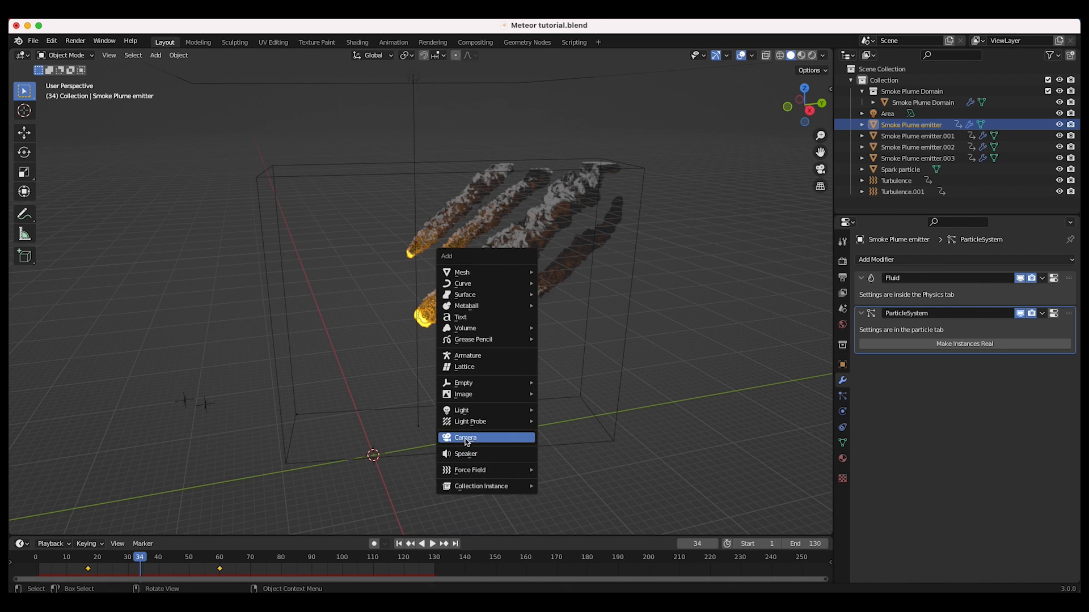
pyautogui.click(459, 442)
pyautogui.moveTo(507, 397); pyautogui.dragTo(403, 457, button='middle')
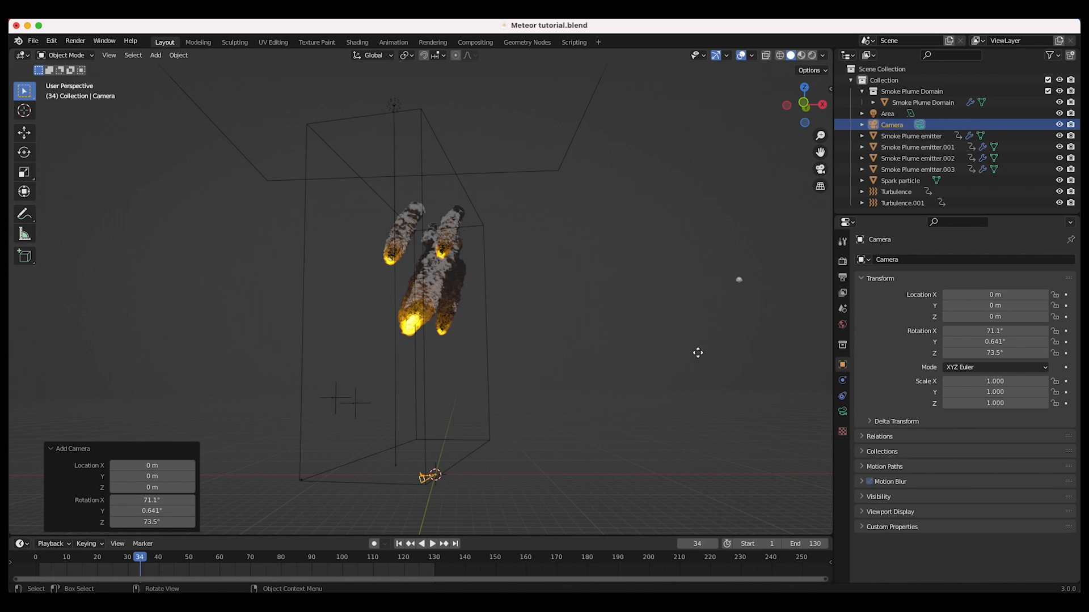
pyautogui.press('g')
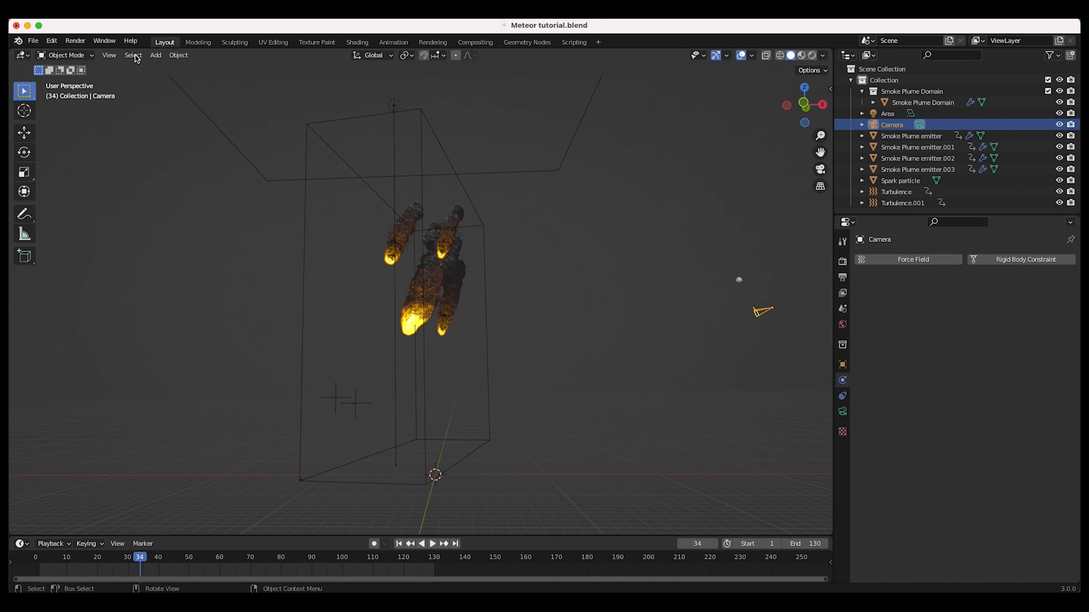
# Look through the camera, rotate it freely towards the meteors and shift it about 0.41 m along its local Z axis to frame them.
pyautogui.click(137, 59)
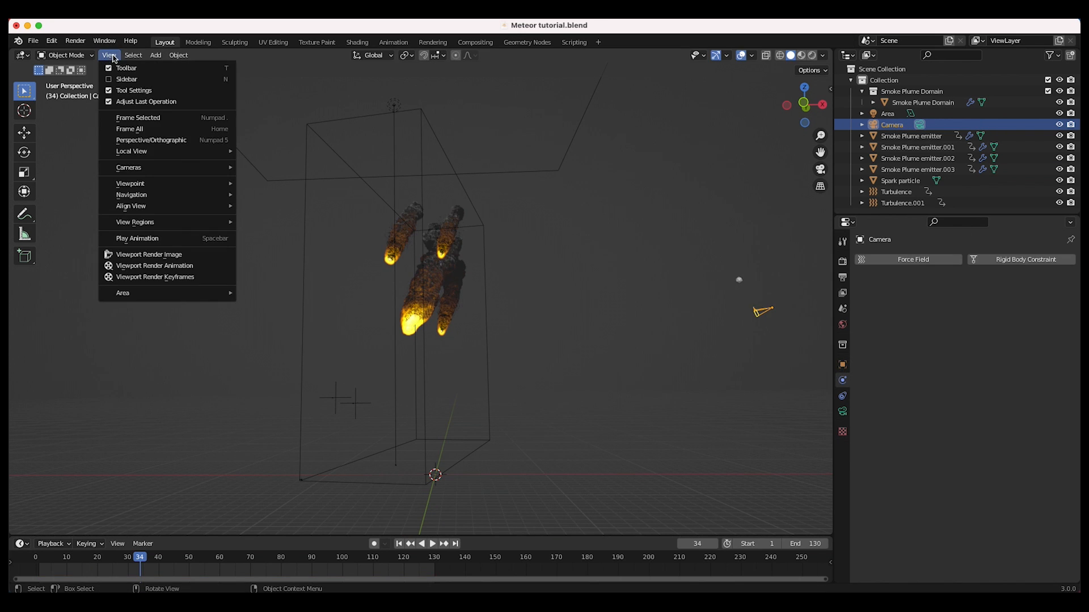
pyautogui.moveTo(142, 186)
pyautogui.click(278, 185)
pyautogui.press('KP_0')
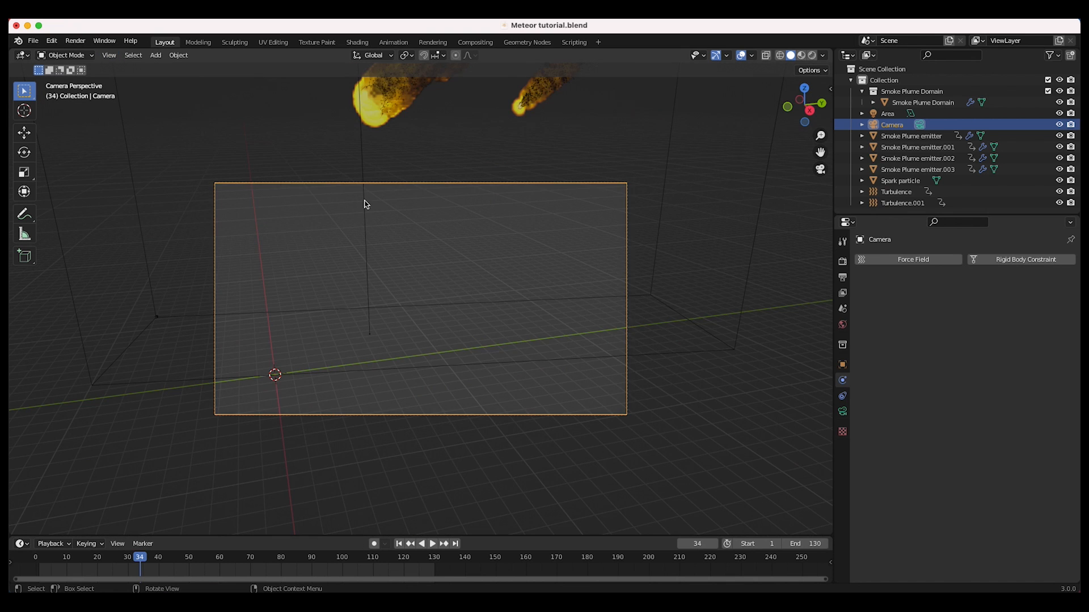
pyautogui.press('r')
pyautogui.press('r')
pyautogui.click(459, 236)
pyautogui.press('g')
pyautogui.press('z')
pyautogui.press('z')
pyautogui.click(444, 371)
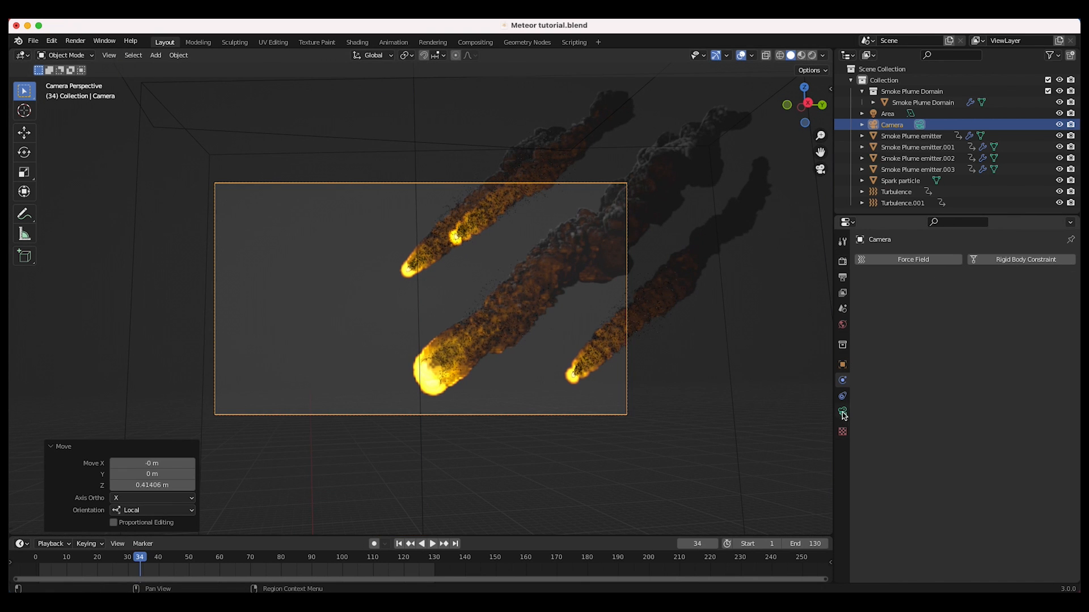
# Set the camera's focal length to 32 mm.
pyautogui.click(844, 411)
pyautogui.click(998, 312)
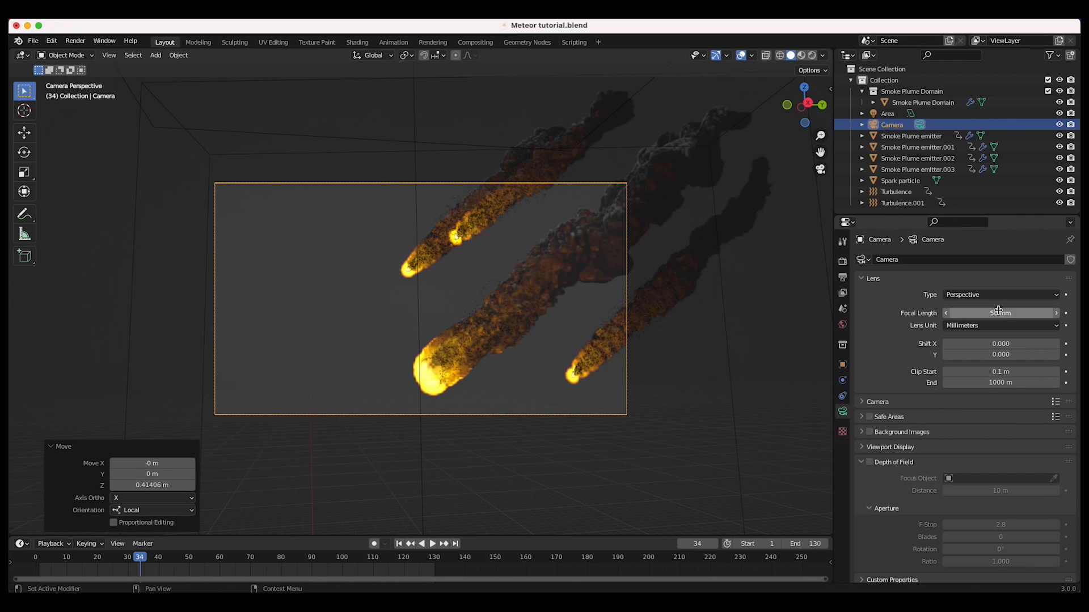
pyautogui.write('32')
pyautogui.press('Return')
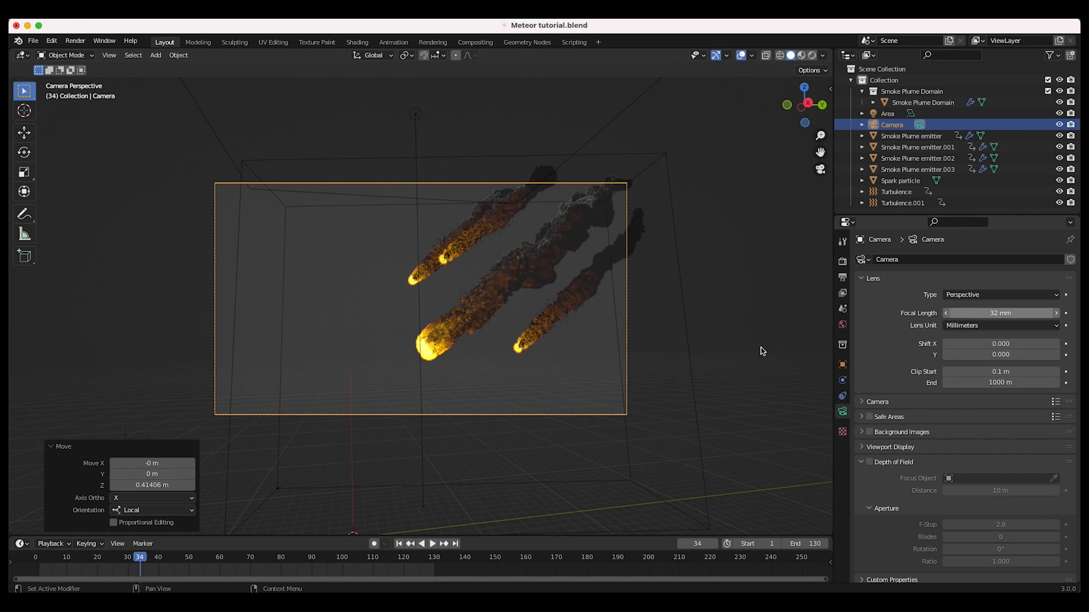
# Refine the camera's position and tilt so the meteor heads sit near the frame centre with trails running diagonally upward.
pyautogui.press('g')
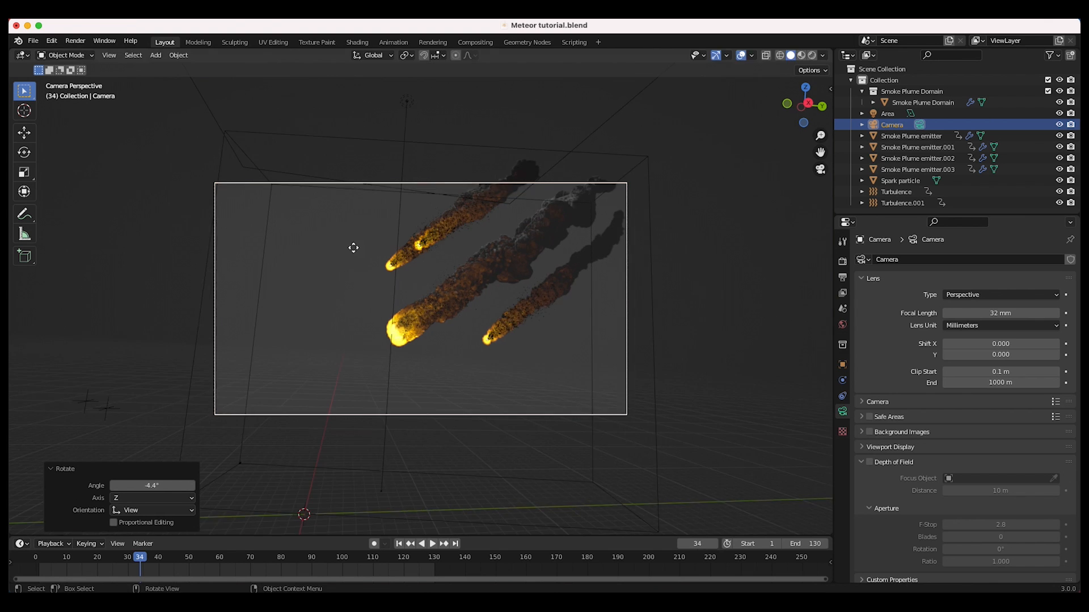
pyautogui.press('g')
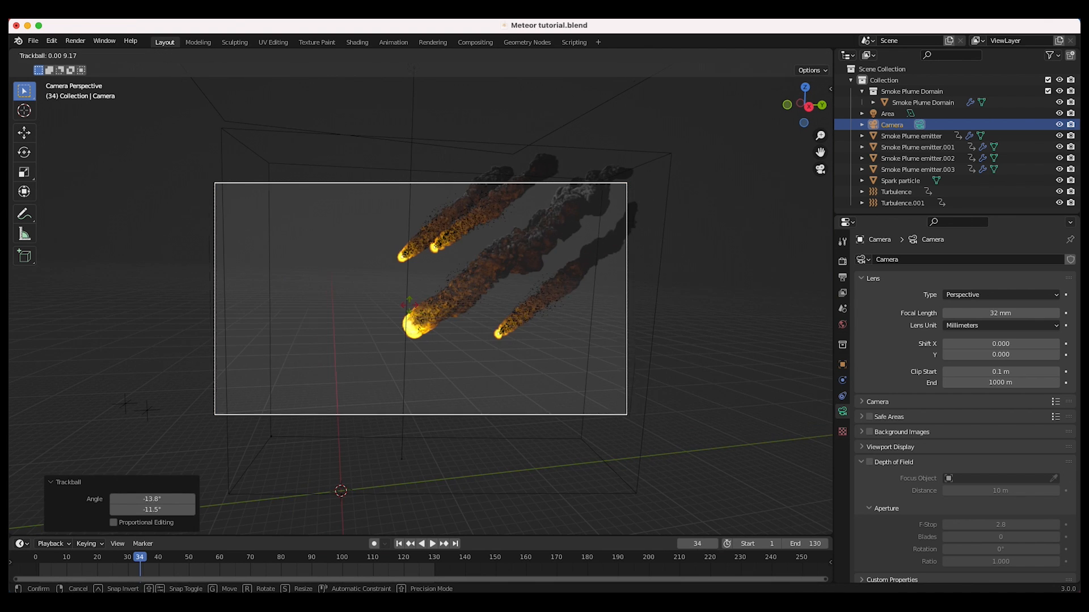
pyautogui.click(409, 306)
pyautogui.press('g')
pyautogui.press('z')
pyautogui.press('z')
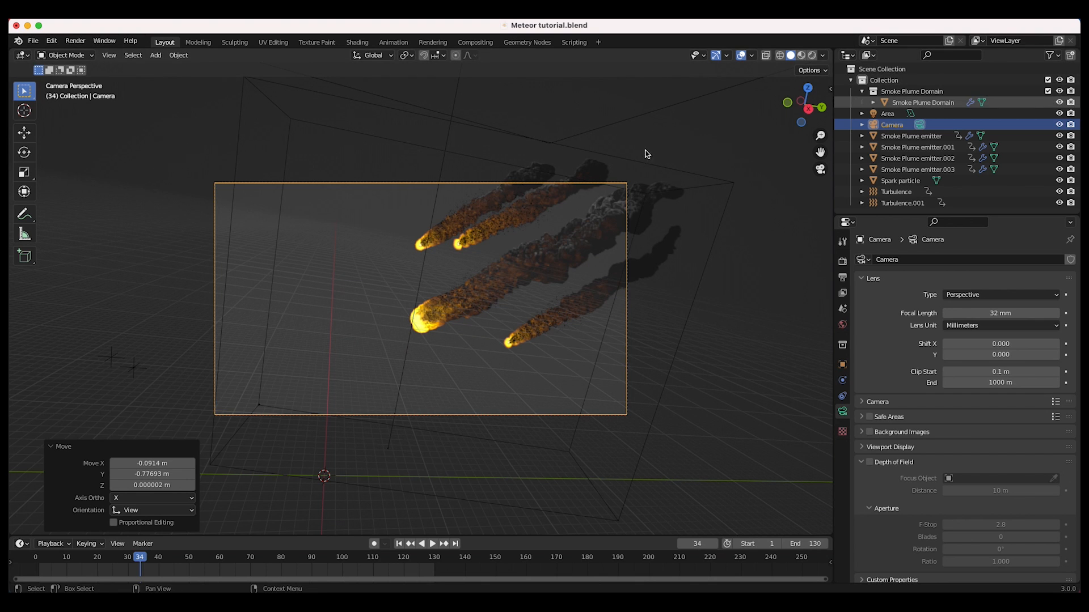
# Rename the view layer as Meteor simulation.
pyautogui.doubleClick(1005, 42)
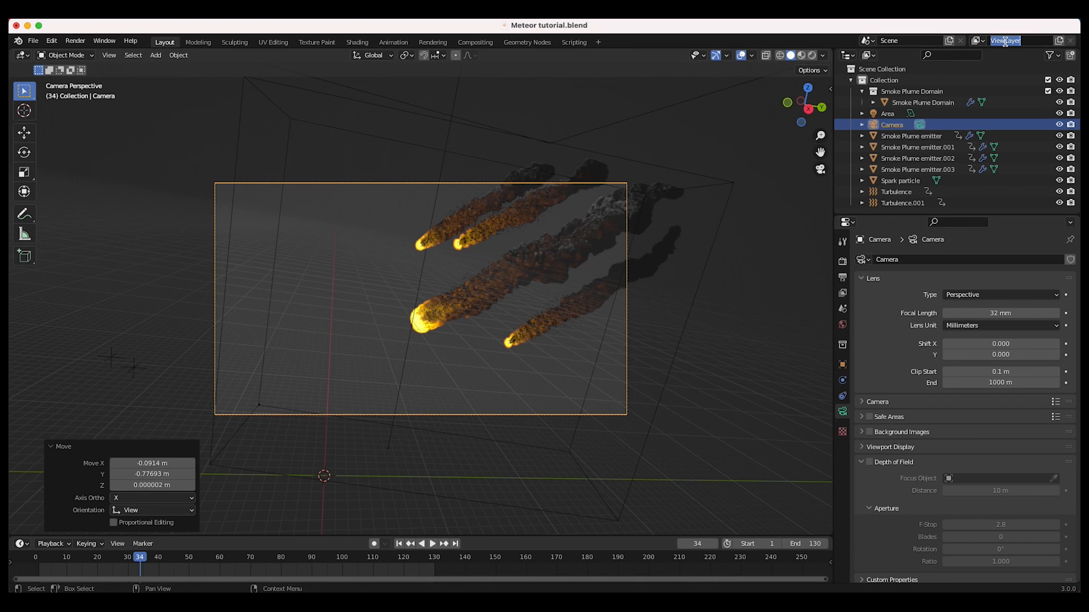
pyautogui.write('Meteor simulation')
pyautogui.press('Return')
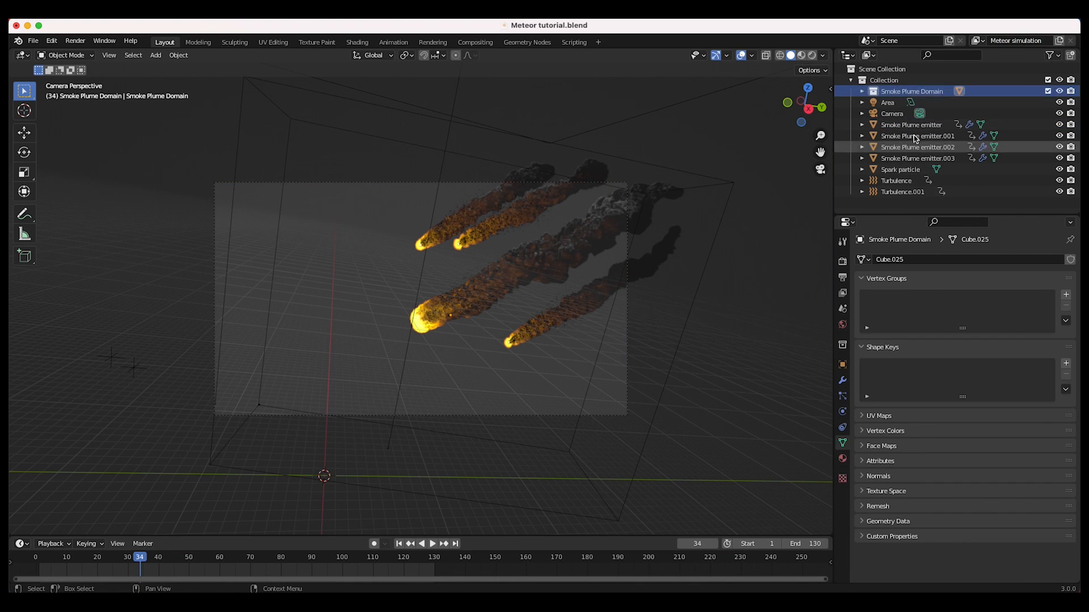
# Move Smoke Plume emitter and emitters .001, .002 and .003 into a new collection named Sparks.
pyautogui.click(862, 92)
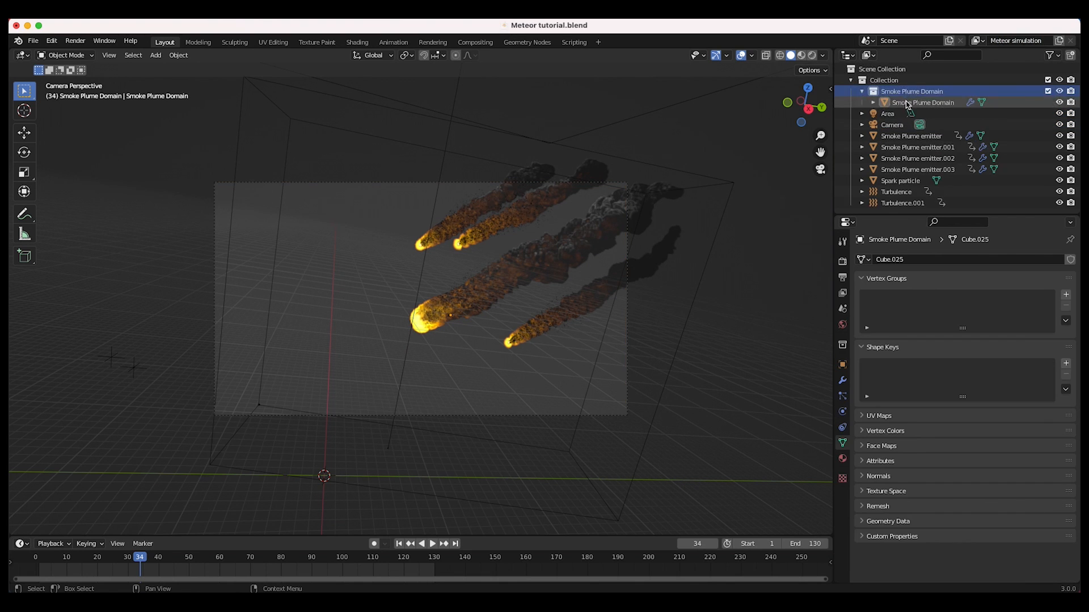
pyautogui.click(908, 103)
pyautogui.click(907, 136)
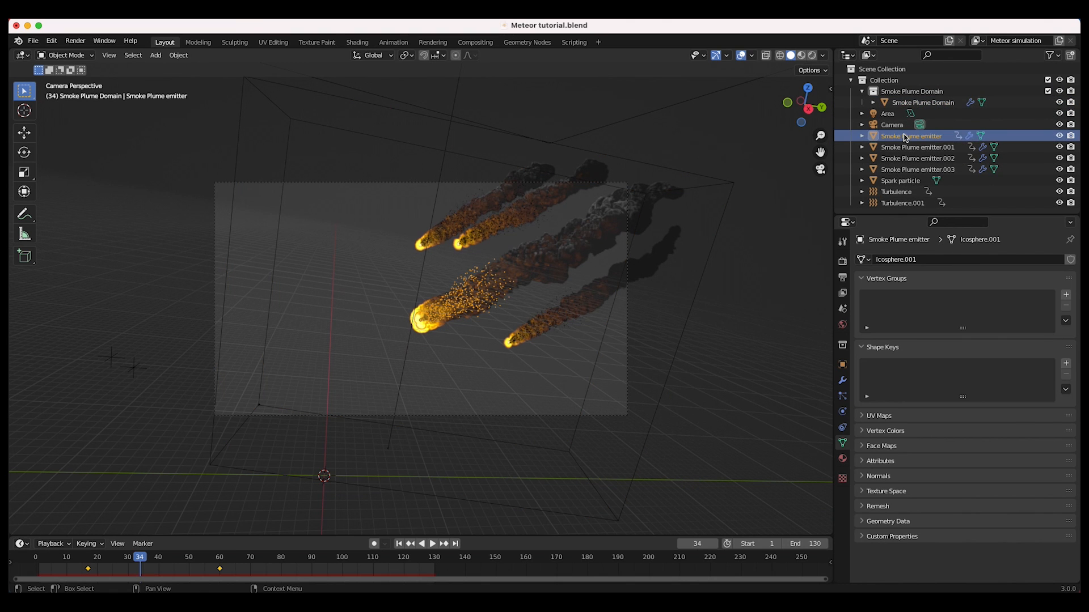
pyautogui.keyDown('shift'); pyautogui.click(906, 169); pyautogui.keyUp('shift')
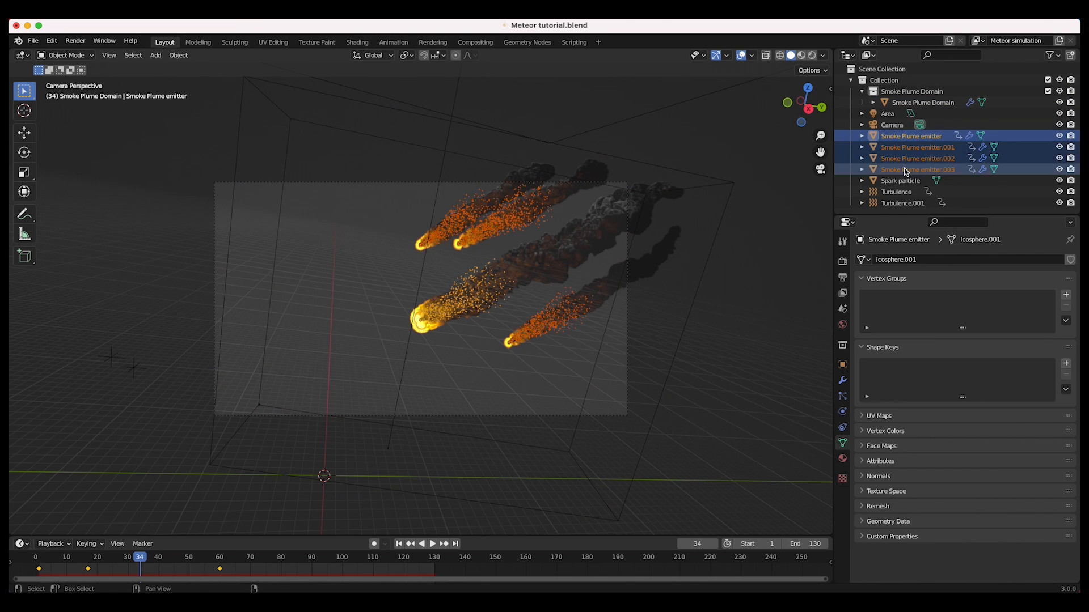
pyautogui.press('m')
pyautogui.click(525, 290)
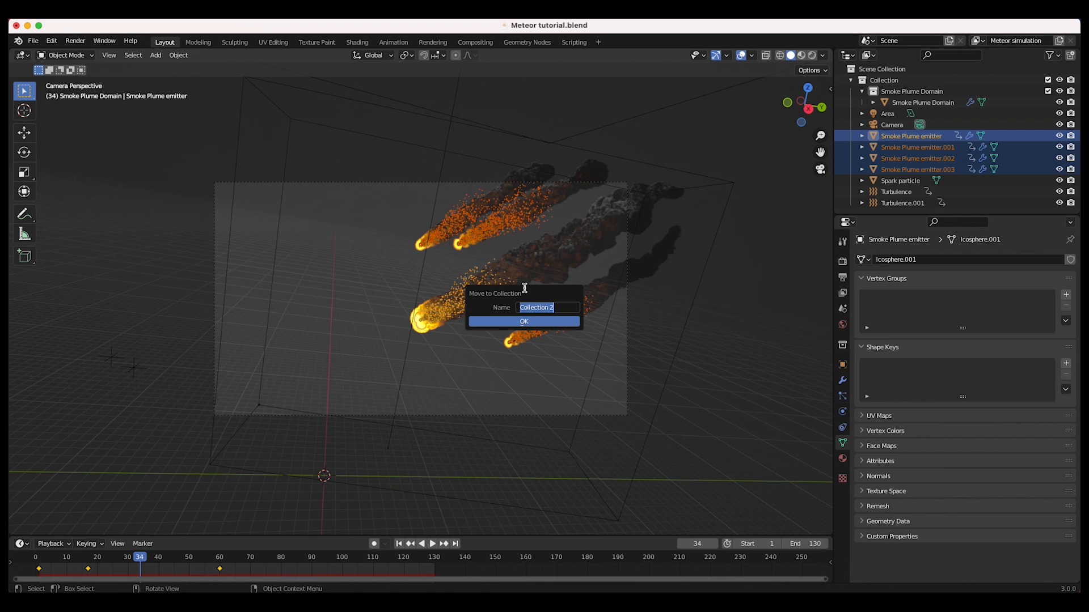
pyautogui.write('Sparks')
pyautogui.click(524, 321)
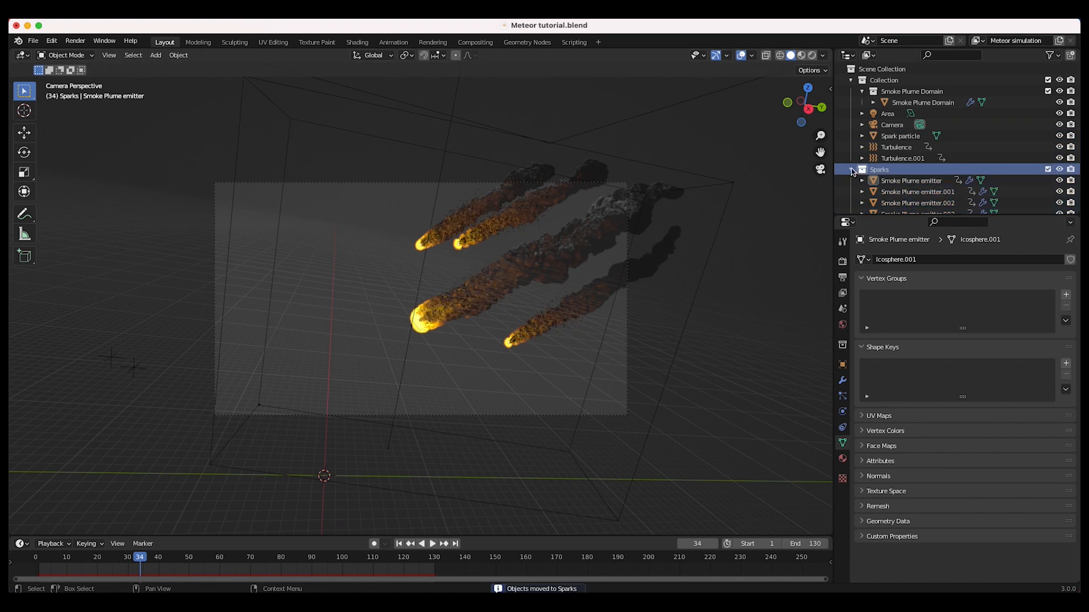
# Move the Turbulence and Turbulence.001 force fields into a new collection named Turbulence.
pyautogui.click(902, 160)
pyautogui.keyDown('shift'); pyautogui.click(900, 147); pyautogui.keyUp('shift')
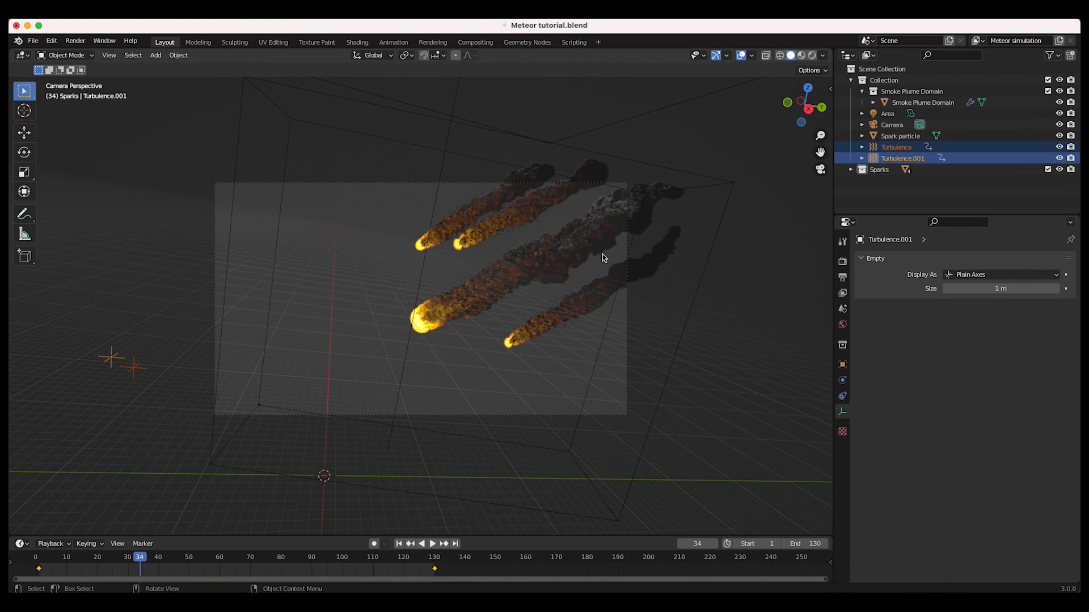
pyautogui.press('m')
pyautogui.click(499, 314)
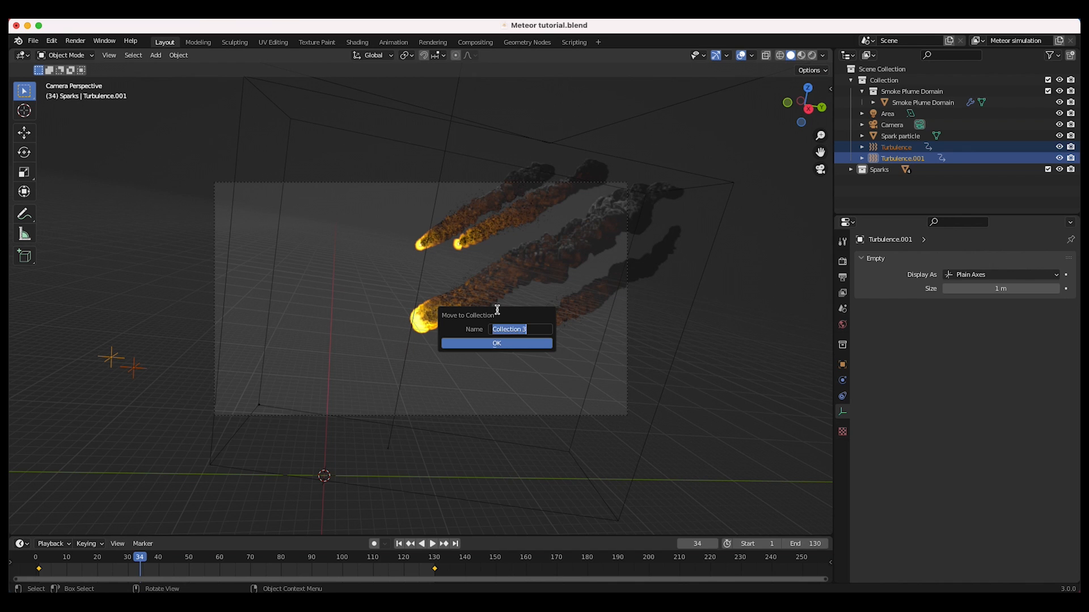
pyautogui.write('Tur')
pyautogui.click(495, 342)
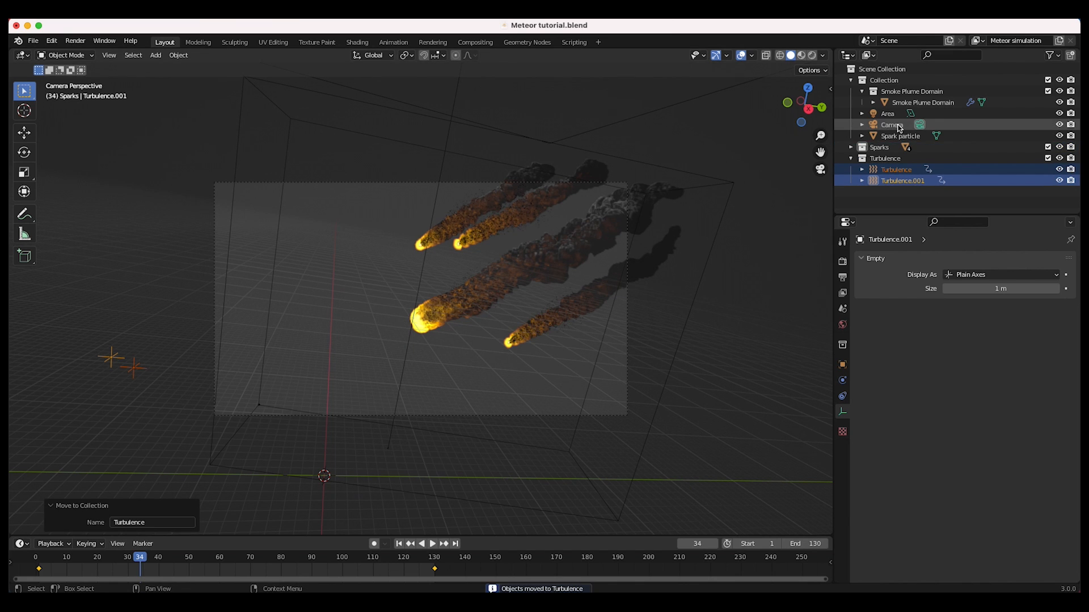
# Move the Camera and the Smoke Plume Domain collection out of Collection, directly under the Scene Collection.
pyautogui.click(895, 125)
pyautogui.moveTo(904, 114); pyautogui.dragTo(889, 67)
pyautogui.click(862, 91)
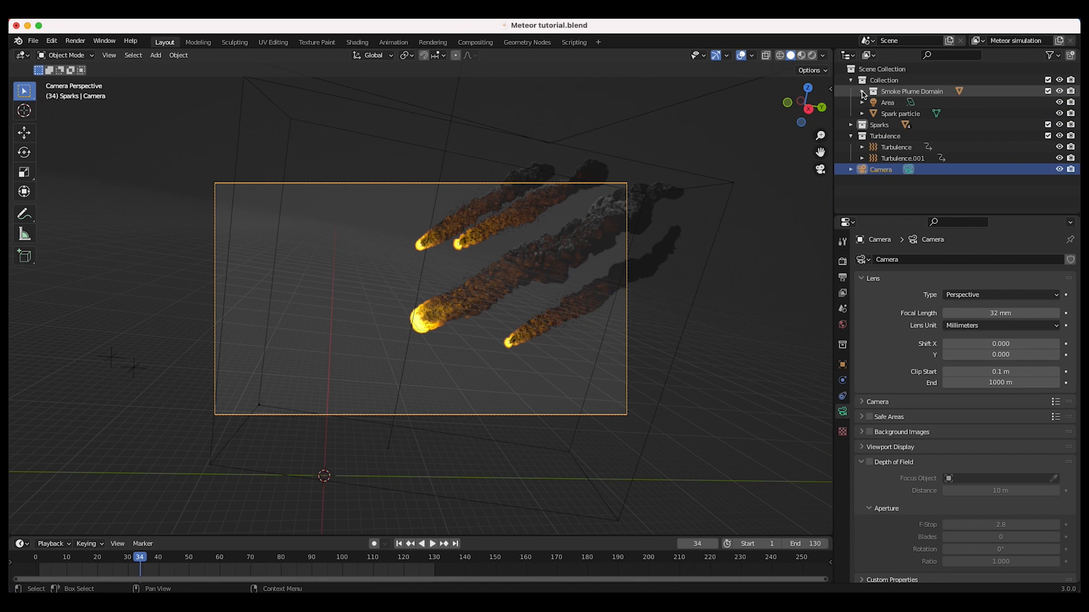
pyautogui.click(899, 92)
pyautogui.moveTo(903, 93); pyautogui.dragTo(874, 70)
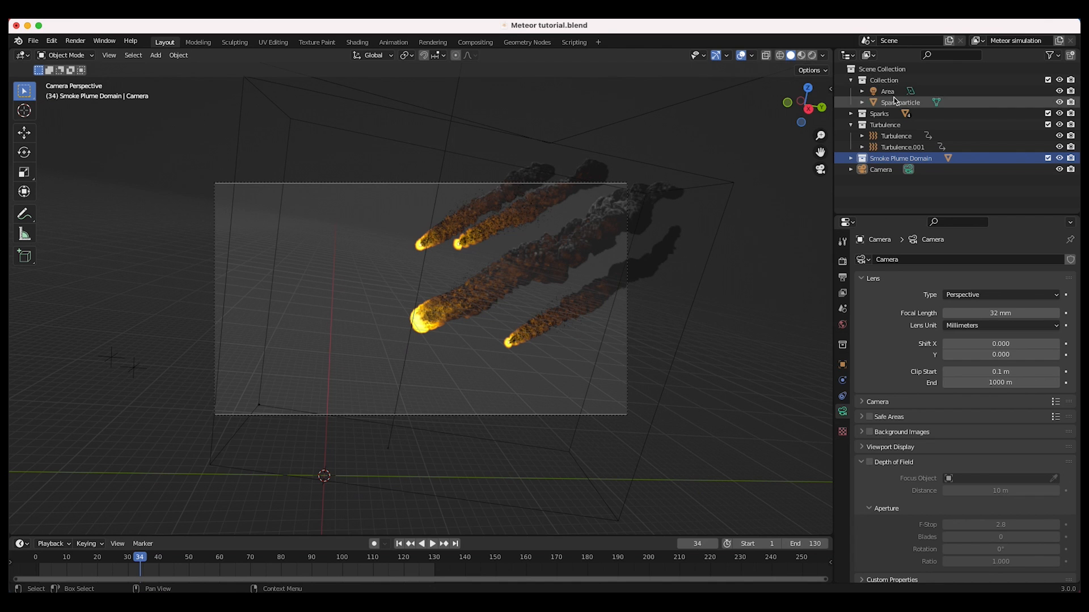
# Move Spark particle into the Sparks collection and place the Area light directly under the Scene Collection.
pyautogui.click(888, 92)
pyautogui.click(896, 103)
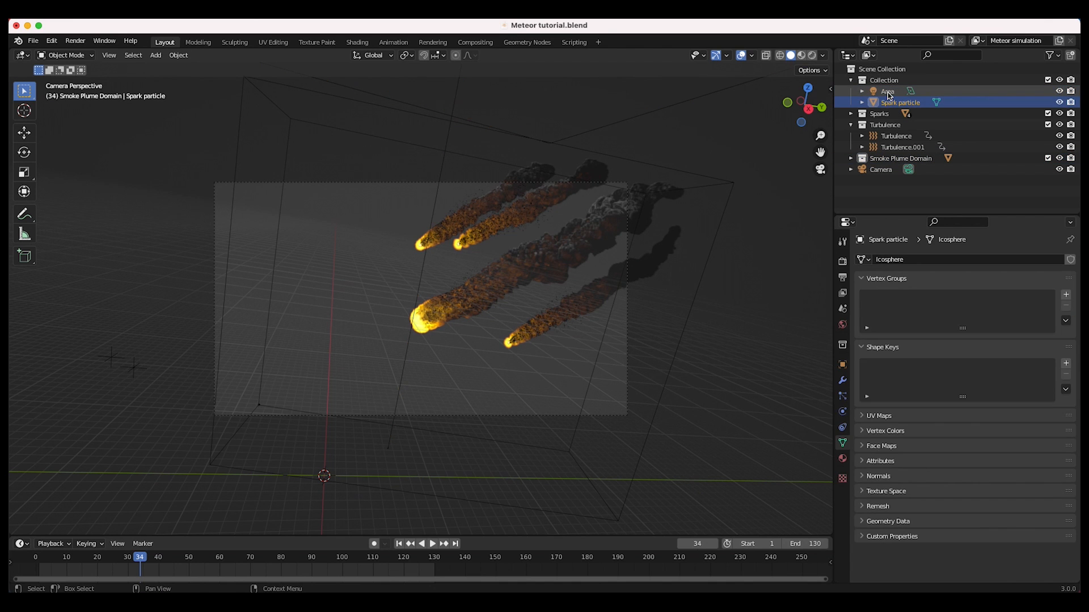
pyautogui.keyDown('shift'); pyautogui.click(888, 93); pyautogui.keyUp('shift')
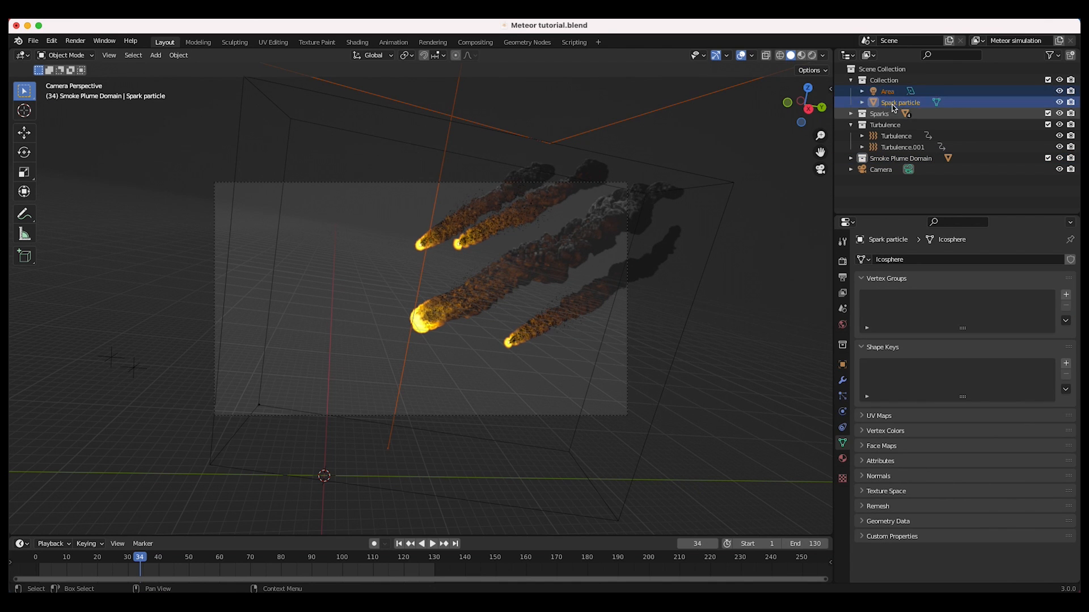
pyautogui.moveTo(893, 106); pyautogui.dragTo(871, 114)
pyautogui.click(851, 91)
pyautogui.click(885, 101)
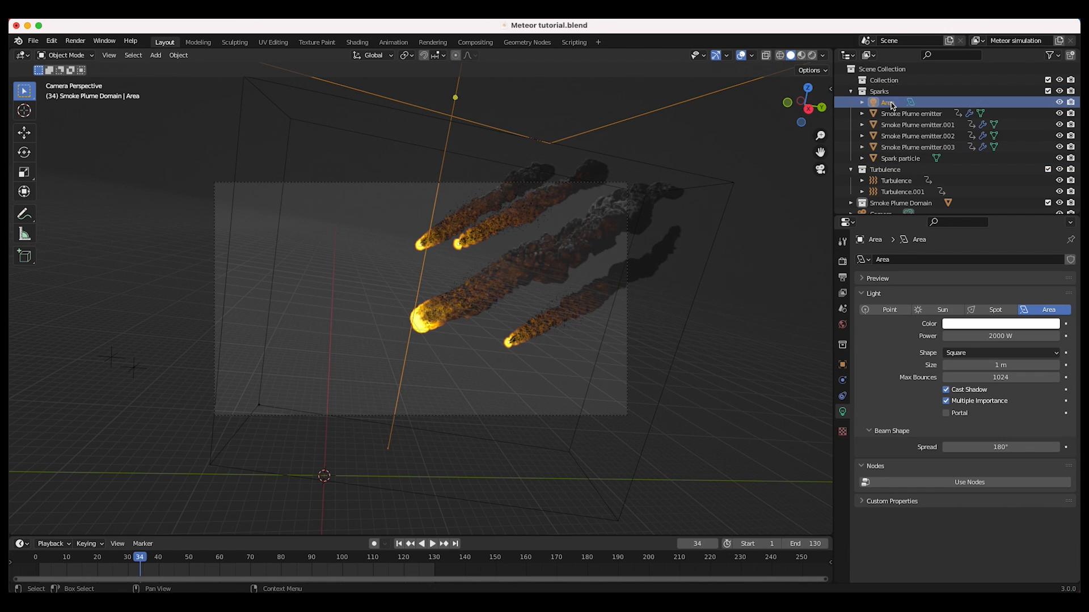
pyautogui.moveTo(890, 93); pyautogui.dragTo(851, 102)
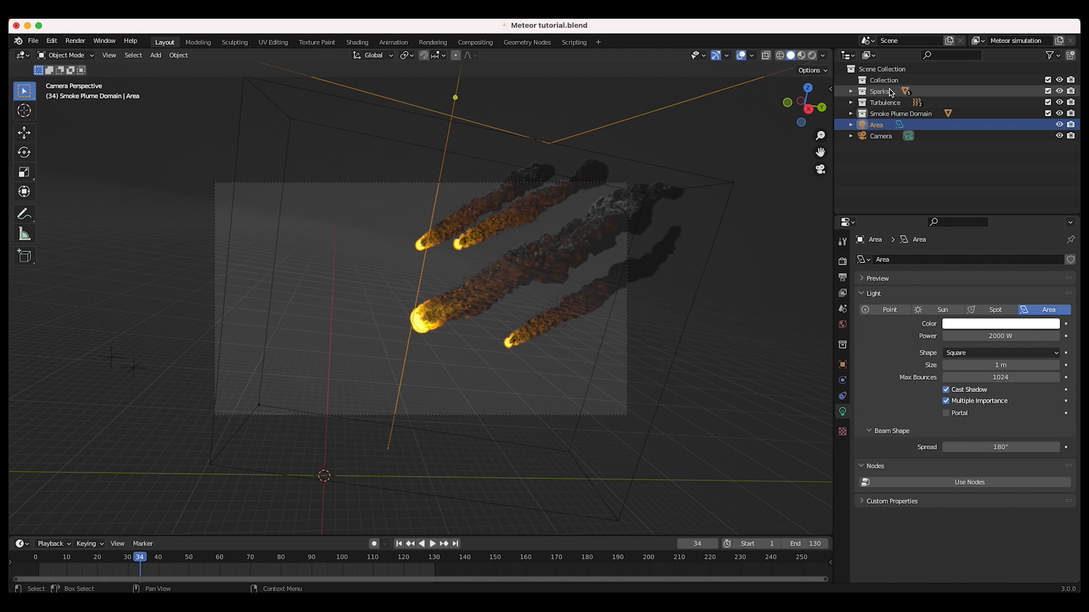
# Show all restriction toggles in the outliner, including selectable, viewport, holdout and indirect only.
pyautogui.click(1057, 55)
pyautogui.click(974, 91)
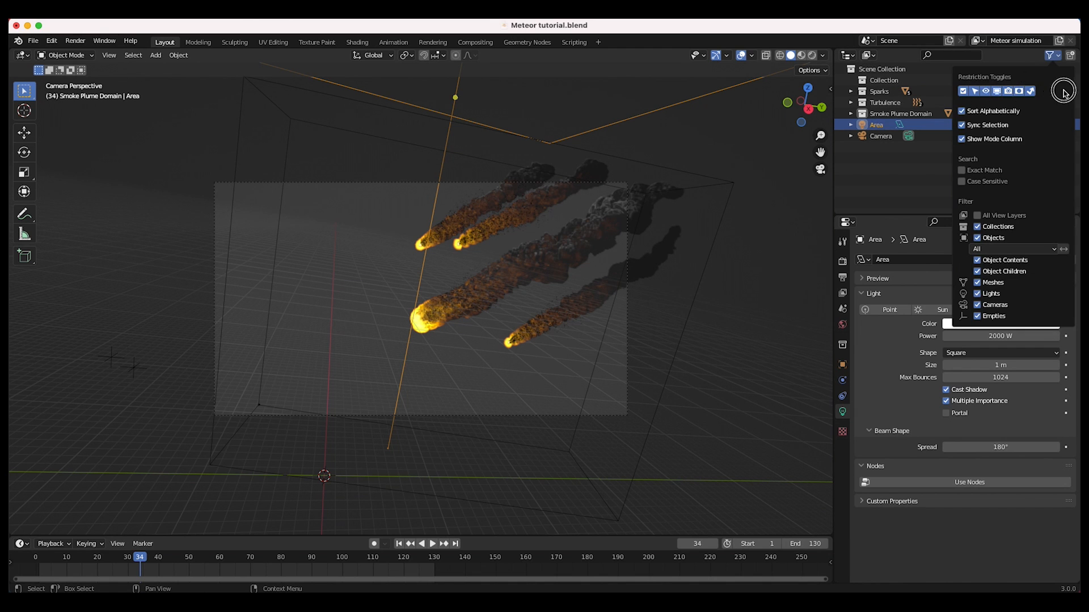
pyautogui.click(1030, 91)
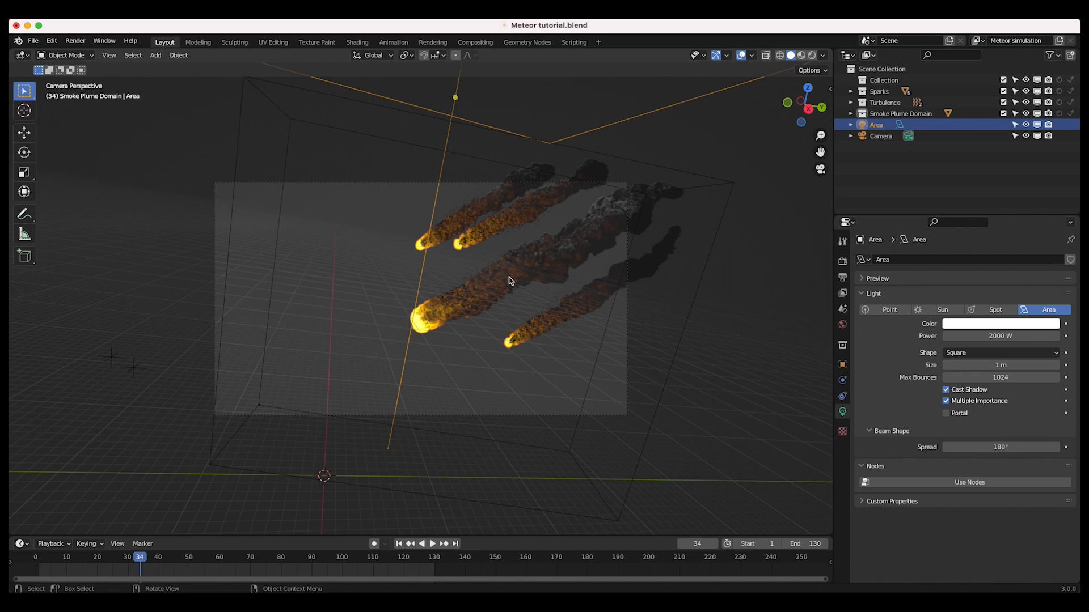
# Set the Sparks collection to Indirect Only, checking the effect in Rendered shading before returning to Solid shading.
pyautogui.click(880, 91)
pyautogui.press('z')
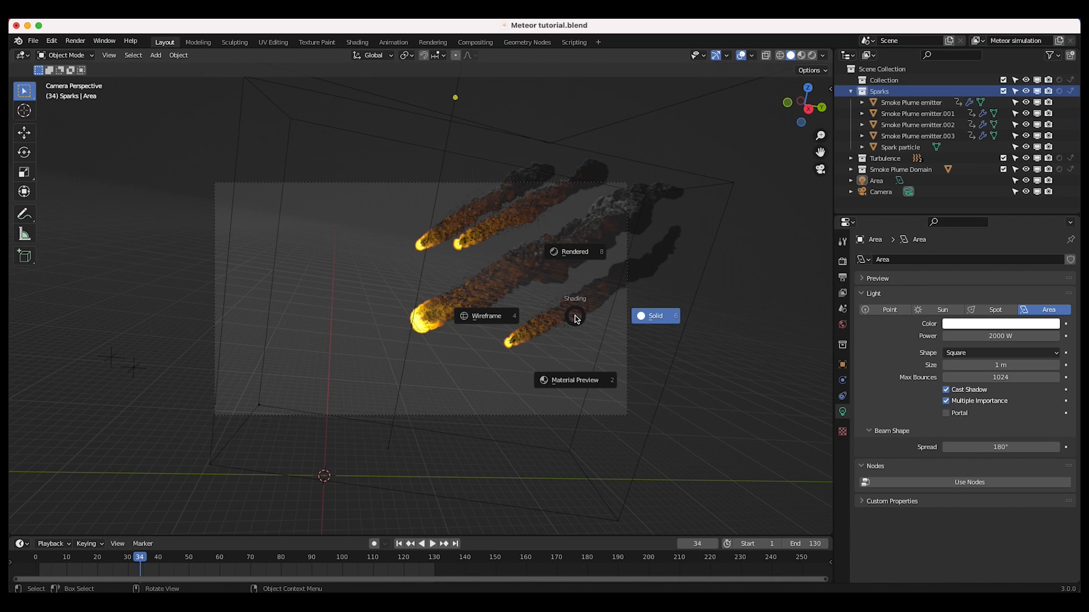
pyautogui.click(574, 259)
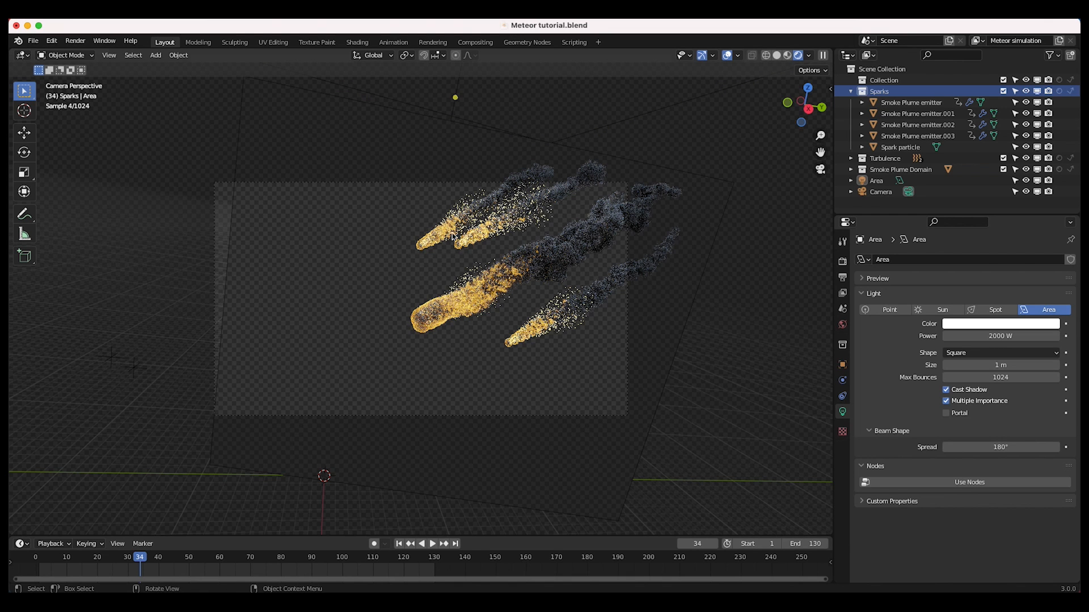
pyautogui.click(1072, 92)
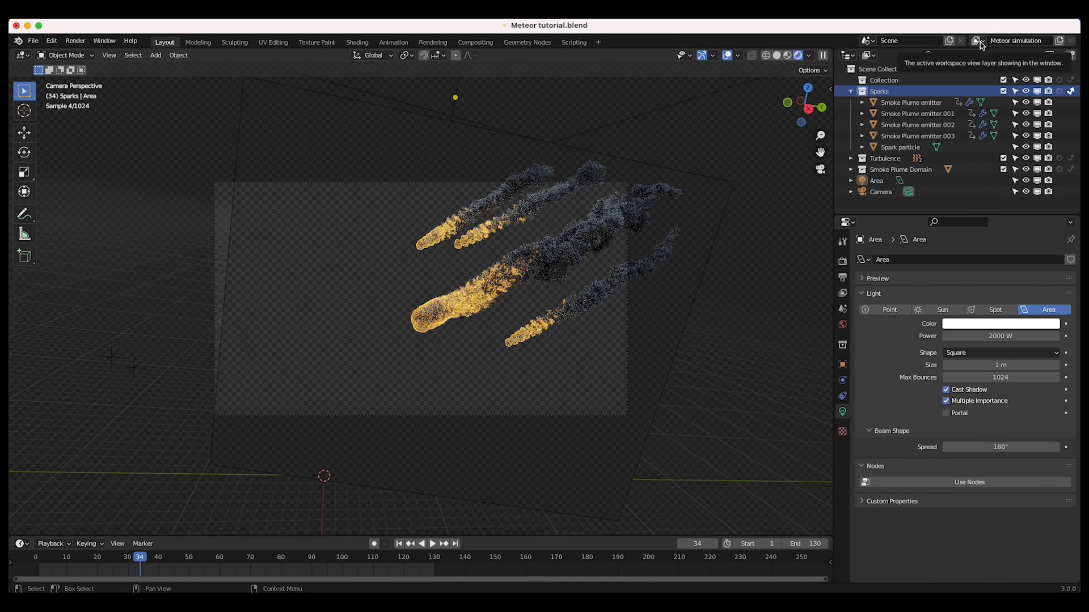
pyautogui.press('z')
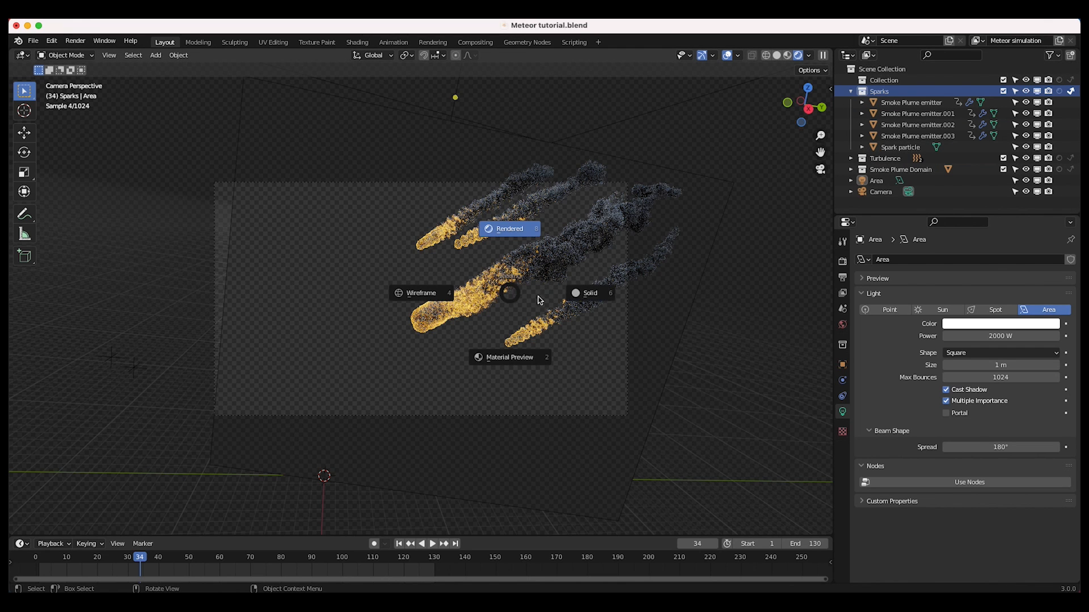
pyautogui.click(590, 297)
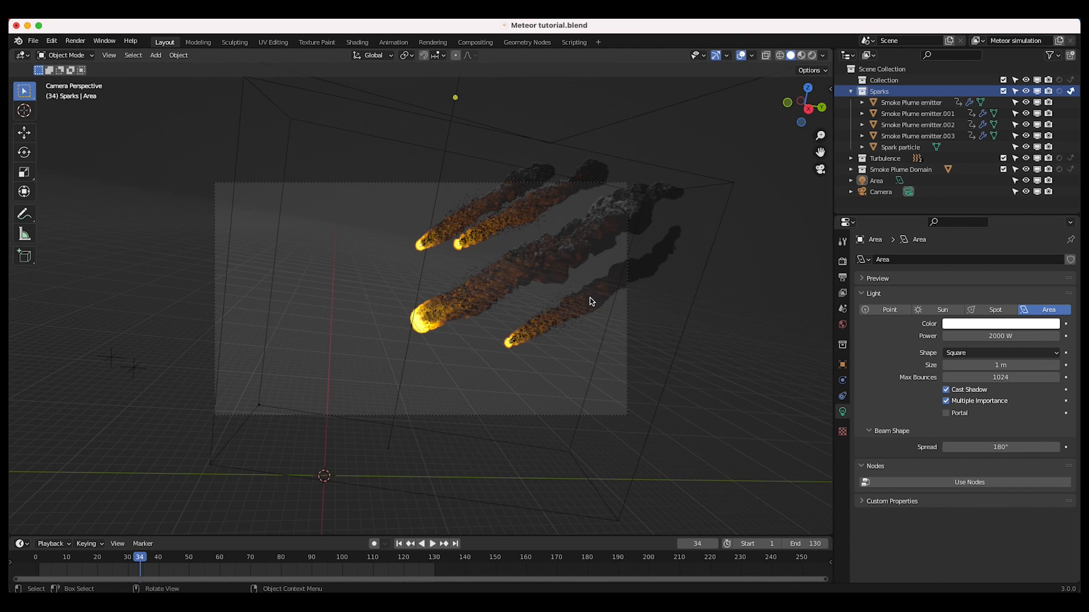
# Add a new view layer and name it Sparks.
pyautogui.click(1058, 41)
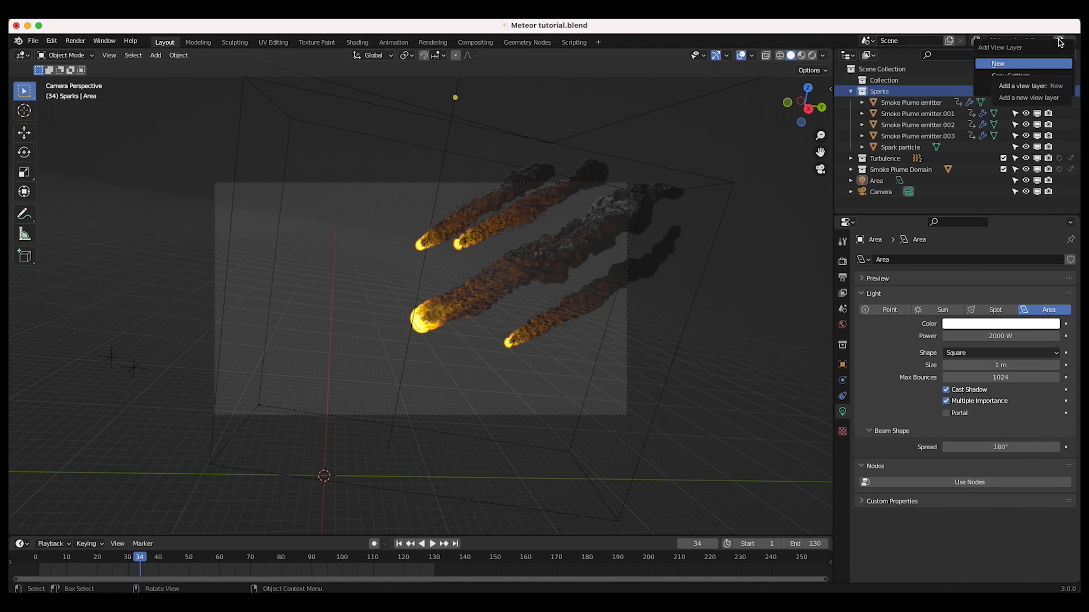
pyautogui.click(1007, 67)
pyautogui.click(1004, 39)
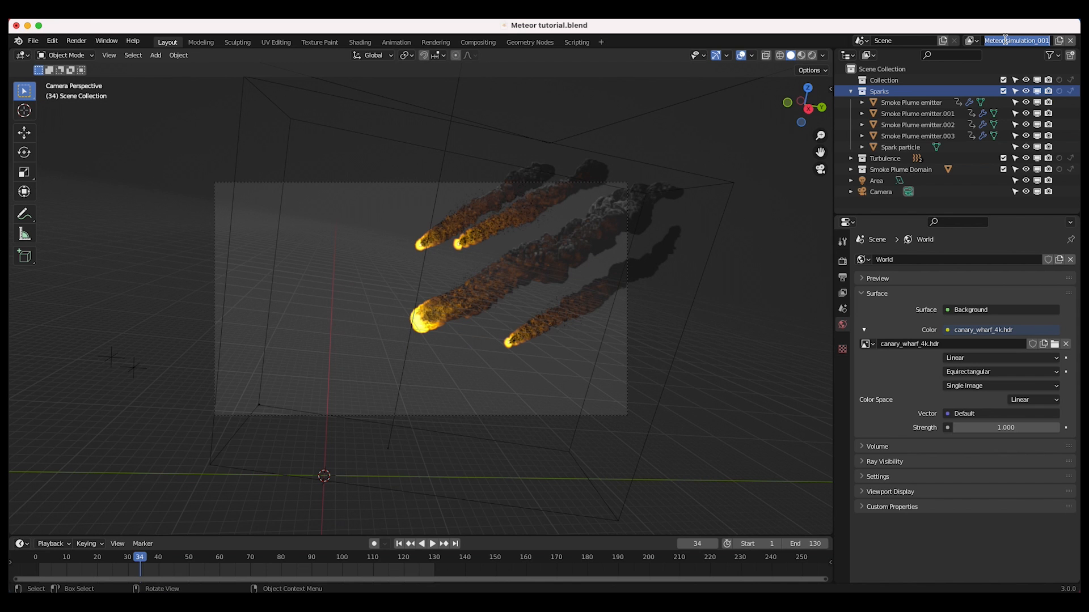
pyautogui.write('Sparks')
pyautogui.press('Return')
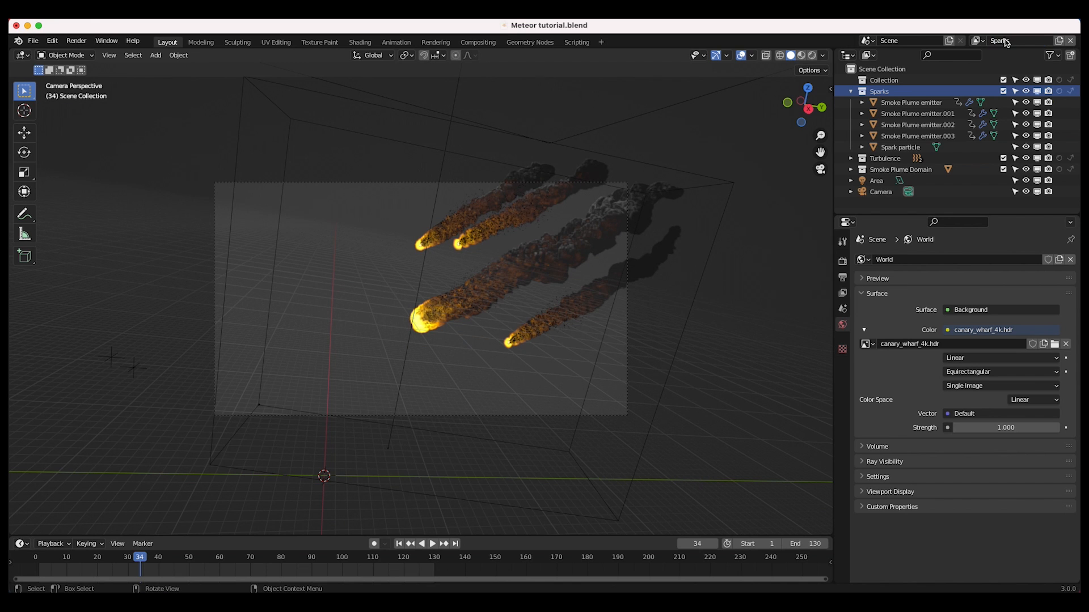
# Switch the viewport to Rendered shading and set the Smoke Plume Domain collection to Indirect Only in the Sparks view layer.
pyautogui.press('z')
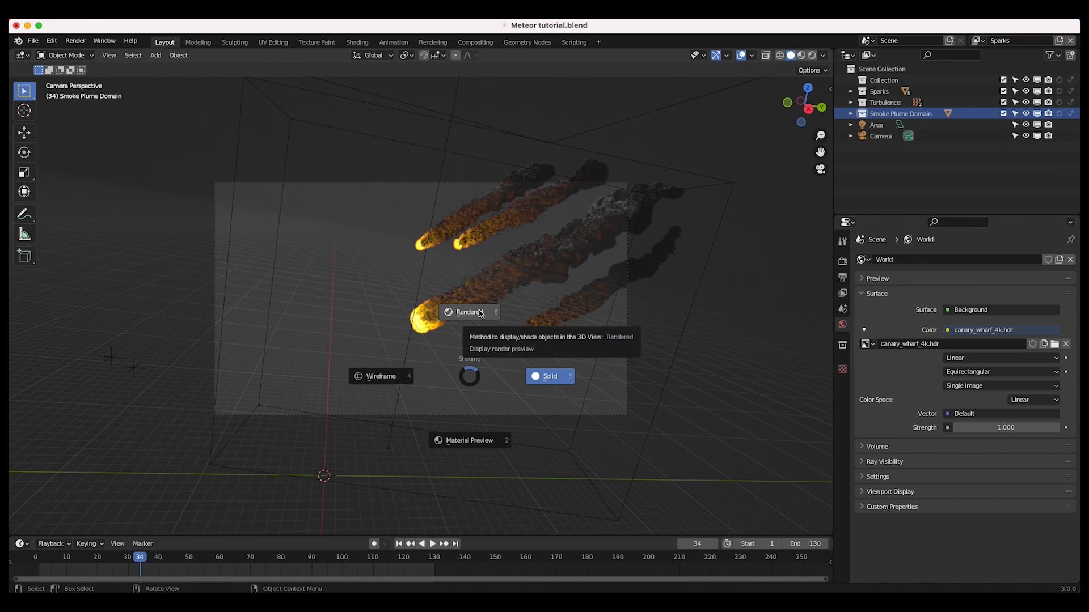
pyautogui.click(479, 313)
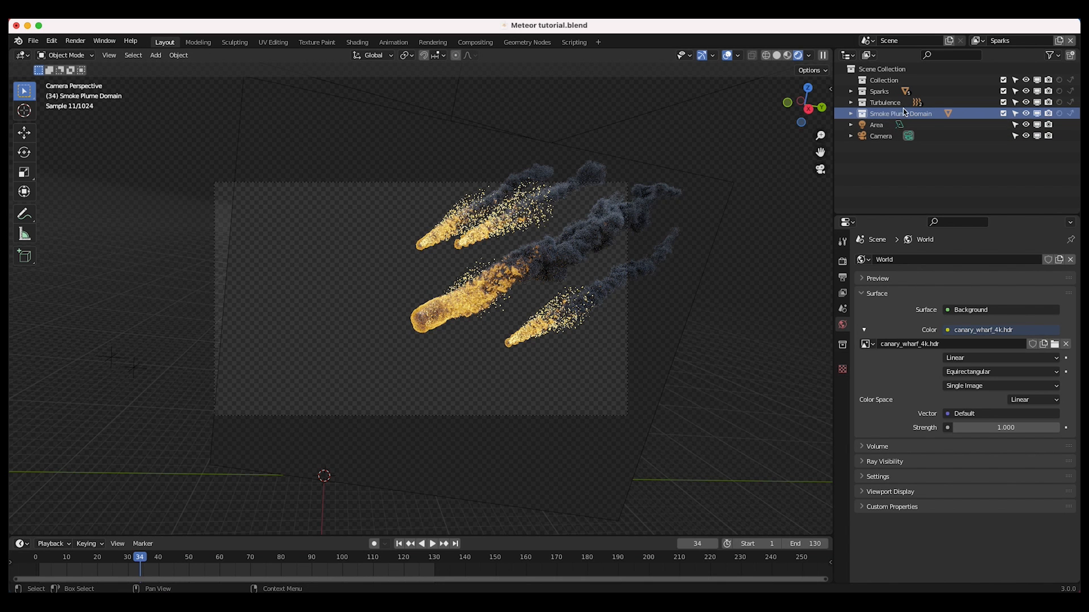
pyautogui.click(1070, 113)
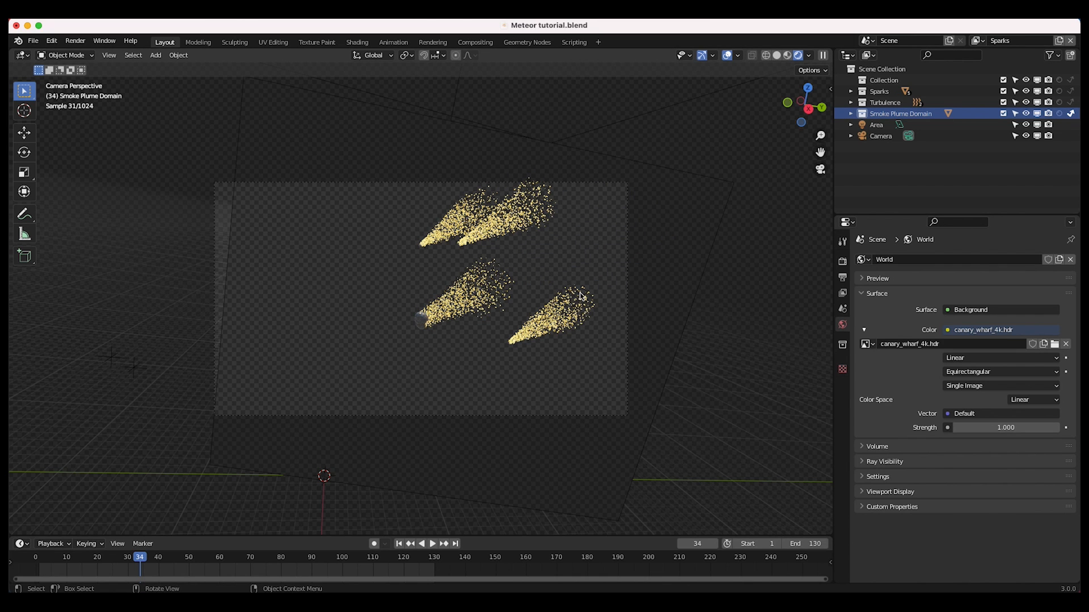
# Turn off Show Emitter for both render and viewport display in the large Smoke Plume emitter's particle system.
pyautogui.click(421, 320)
pyautogui.scroll(3, 323, 327)
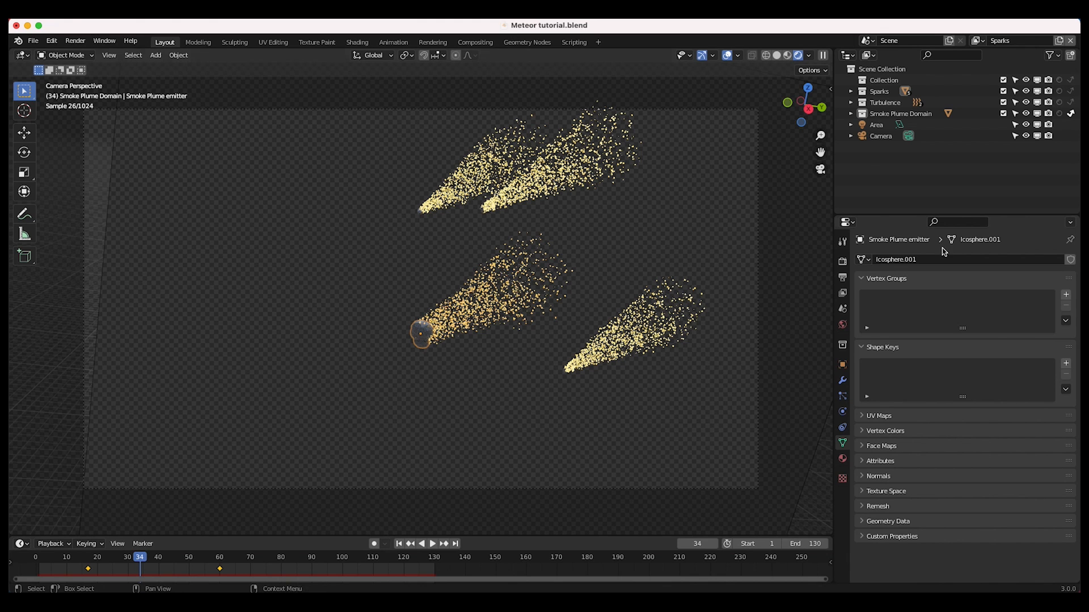
pyautogui.click(842, 396)
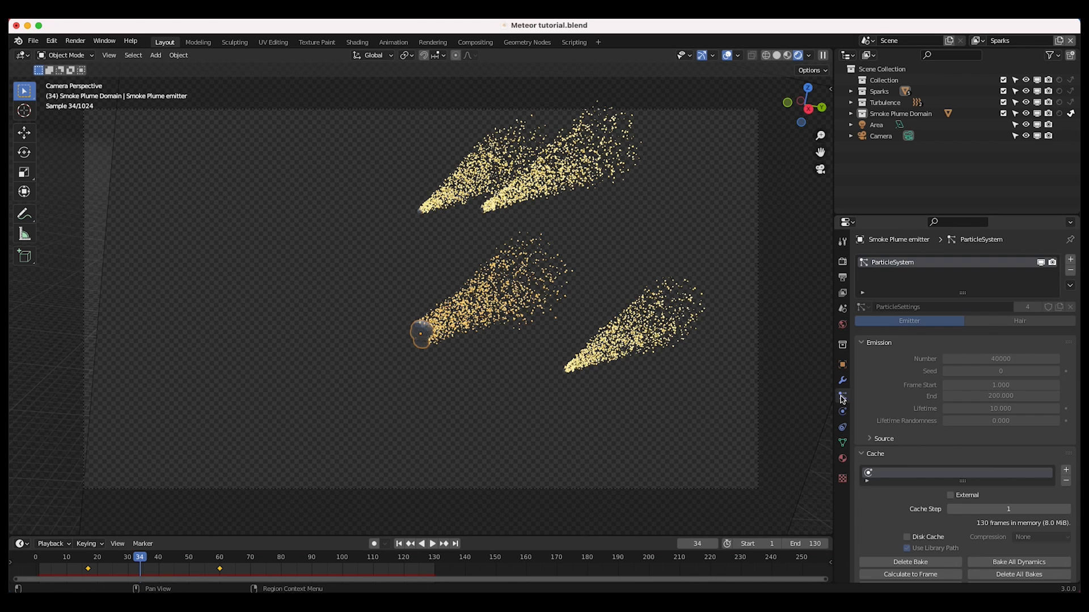
pyautogui.scroll(-12, 965, 447)
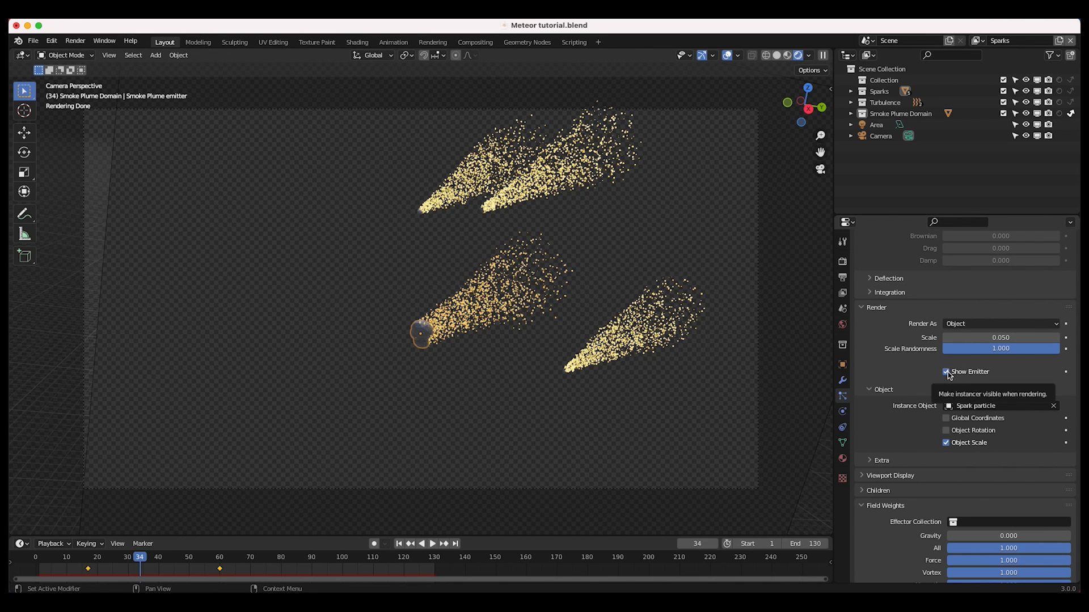
pyautogui.click(946, 373)
pyautogui.click(863, 478)
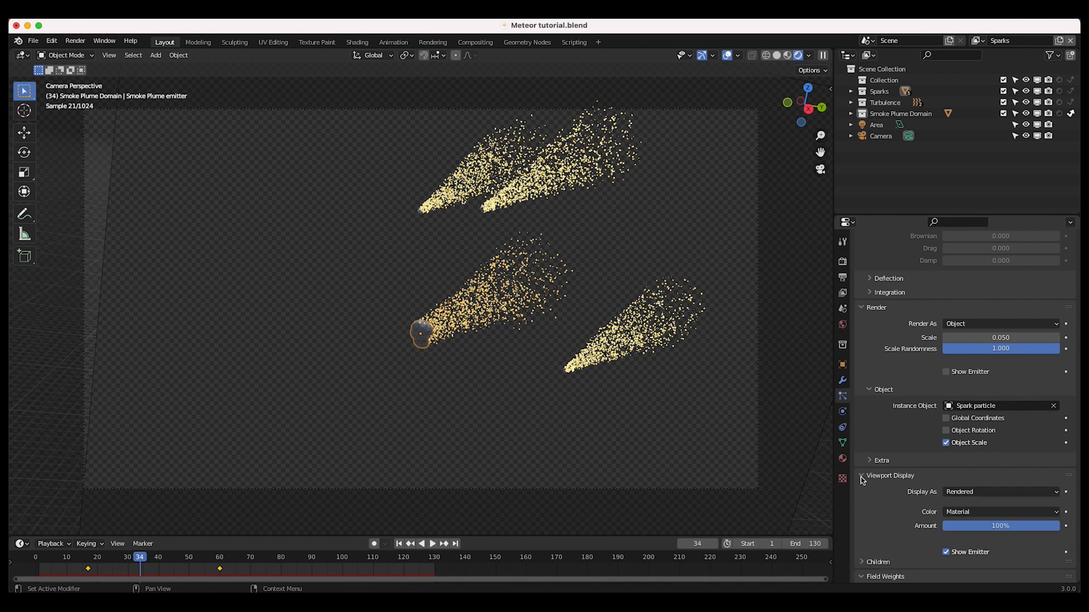
pyautogui.click(946, 553)
# Turn off Show Emitter for both render and viewport display on the three remaining smoke plume emitters.
pyautogui.click(419, 213)
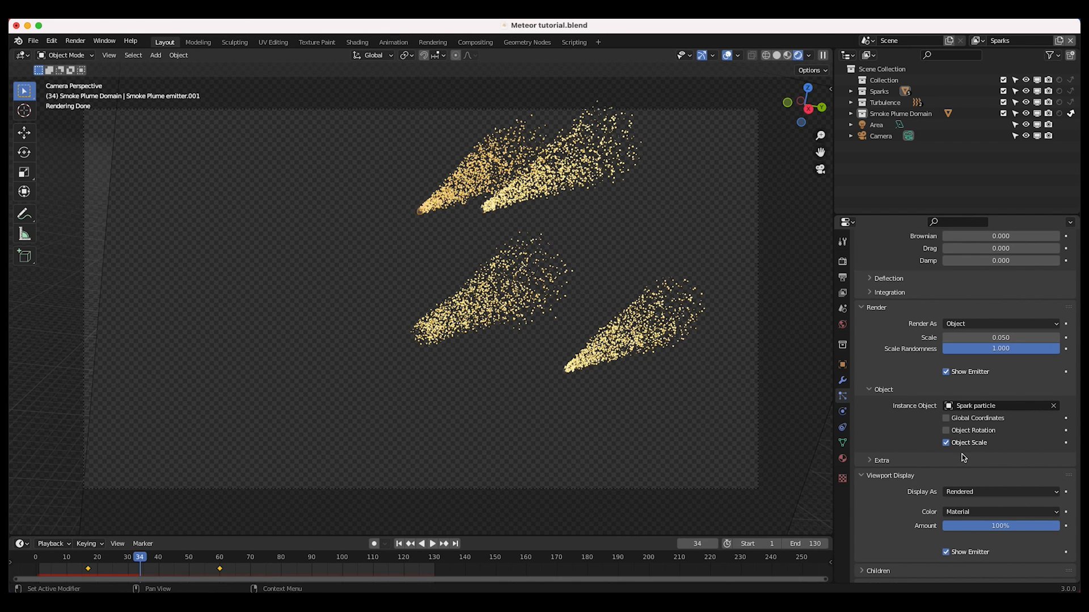
pyautogui.click(946, 553)
pyautogui.click(946, 372)
pyautogui.click(484, 209)
pyautogui.click(945, 372)
pyautogui.click(946, 553)
pyautogui.click(946, 372)
pyautogui.click(946, 553)
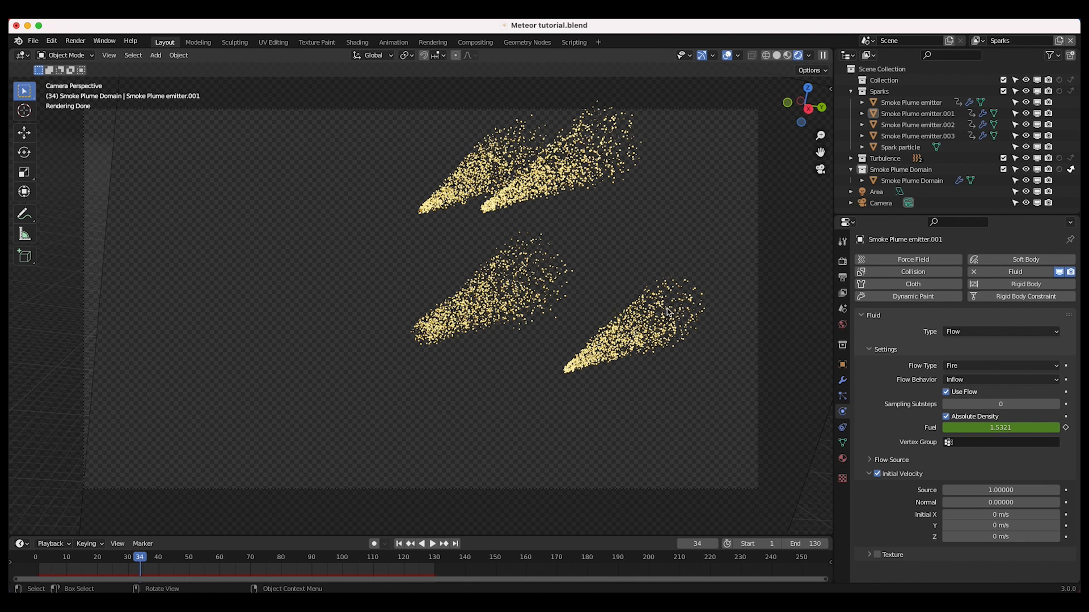
# Return to Solid shading and delete the particle bake of the large Smoke Plume emitter.
pyautogui.keyDown('shift'); pyautogui.scroll(4, 415, 297); pyautogui.keyUp('shift')
pyautogui.keyDown('shift'); pyautogui.hscroll(-6, 415, 297); pyautogui.keyUp('shift')
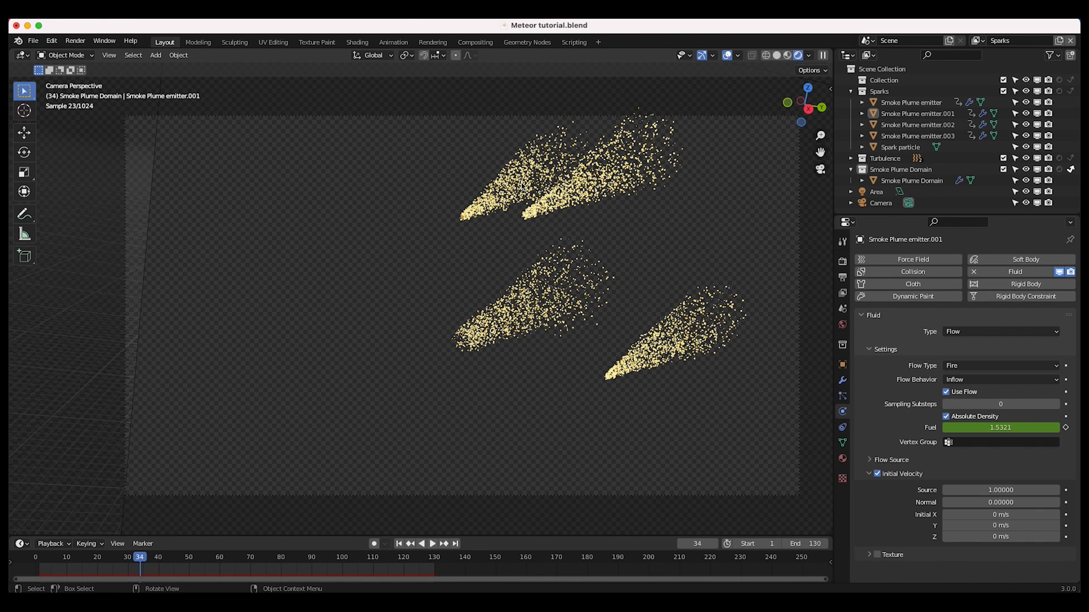
pyautogui.press('z')
pyautogui.click(459, 288)
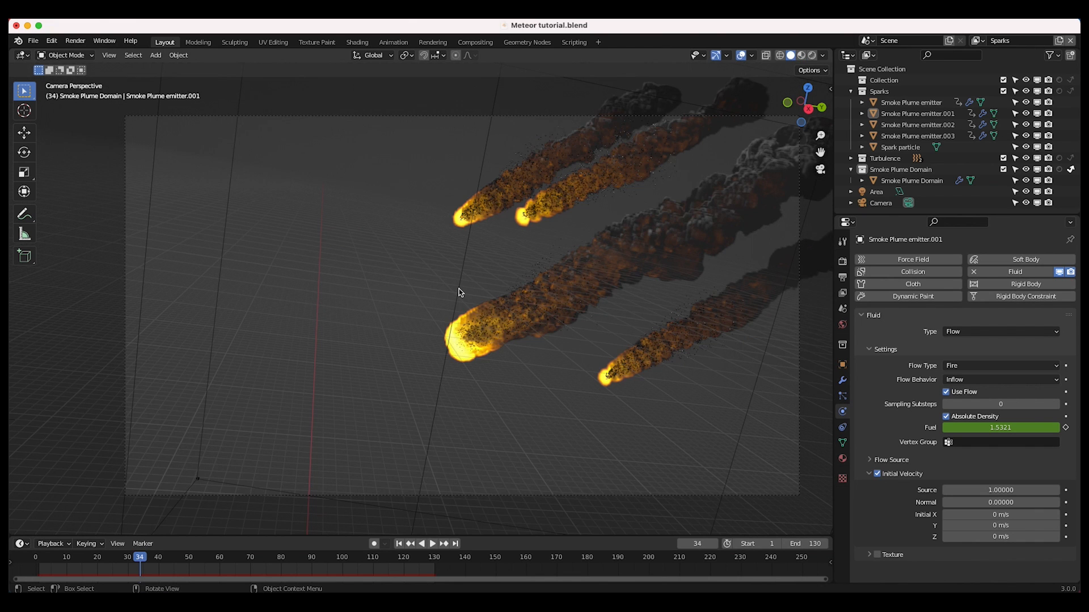
pyautogui.click(577, 270)
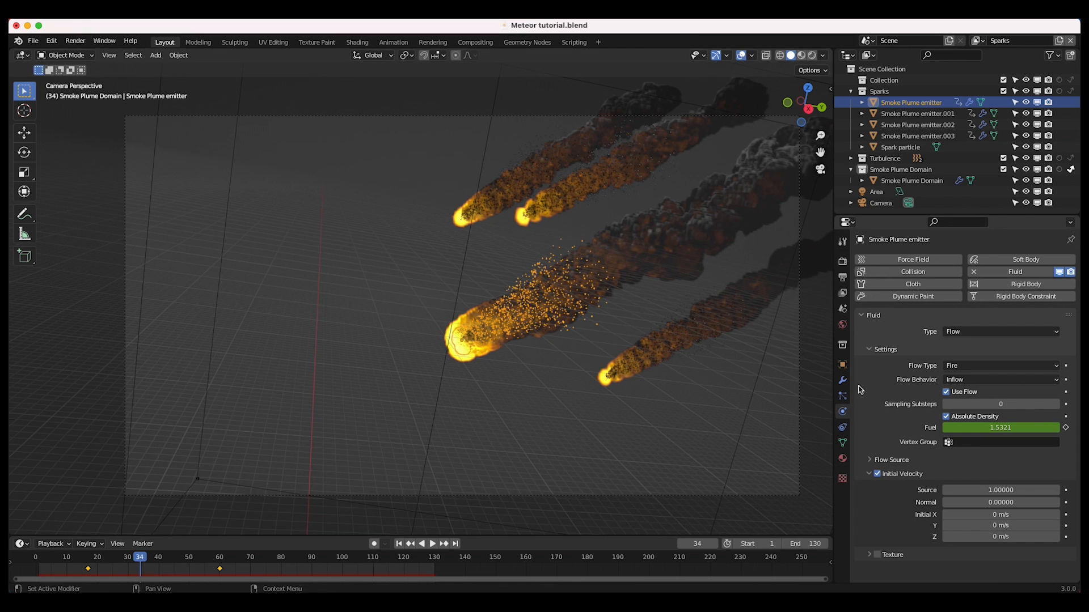
pyautogui.click(843, 397)
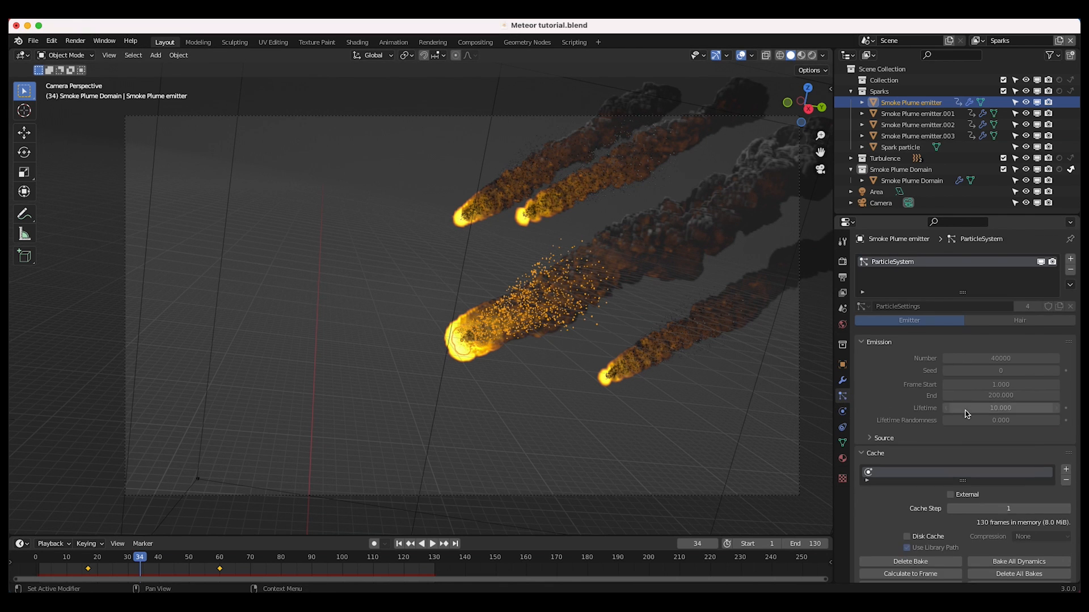
pyautogui.scroll(-3, 938, 431)
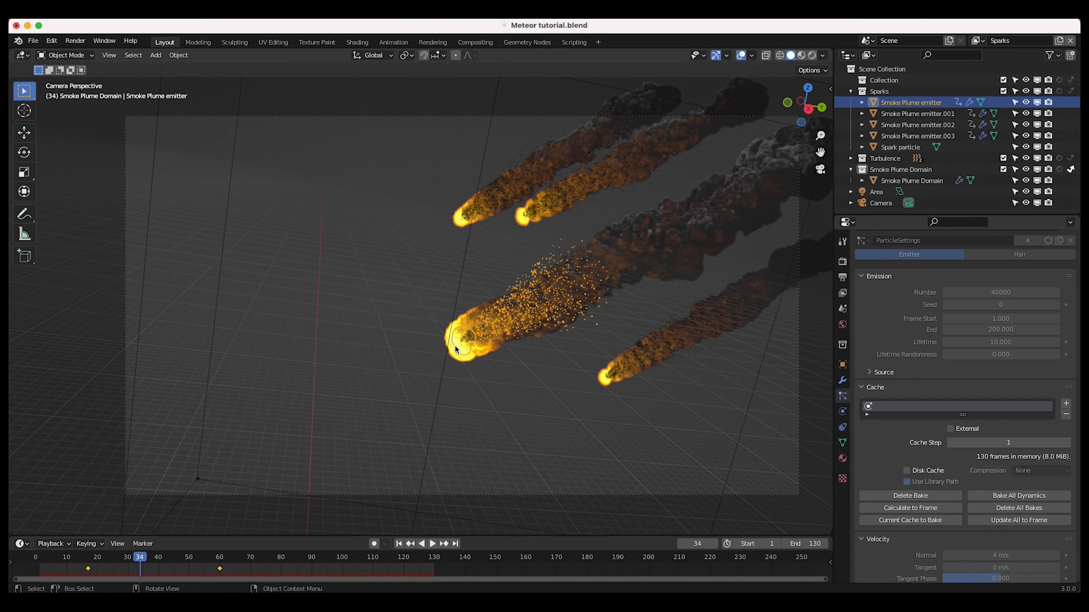
pyautogui.click(909, 496)
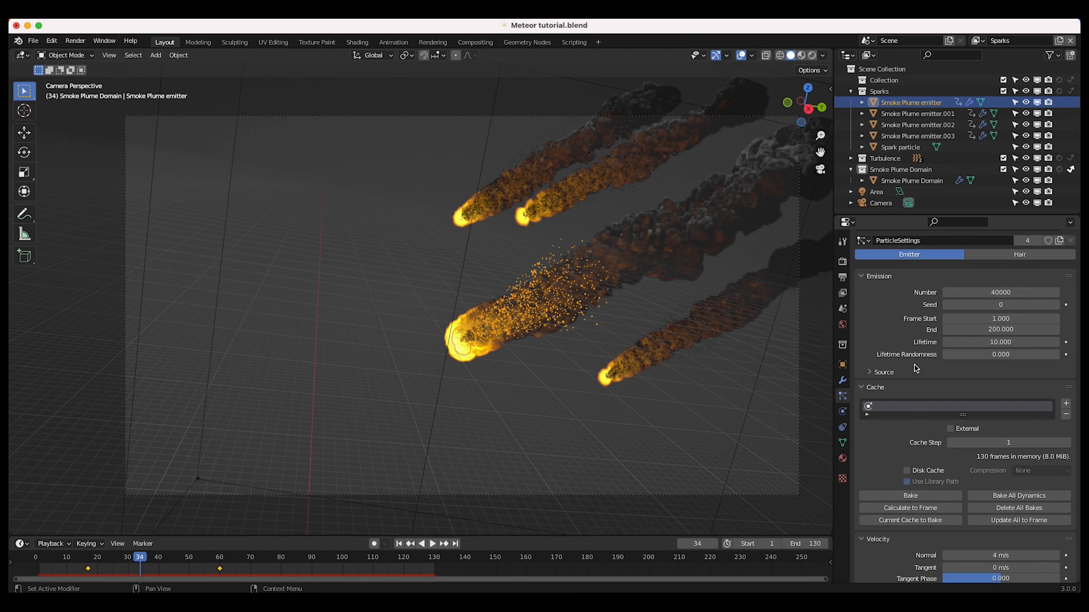
# Set the Lifetime Randomness of the Smoke Plume emitter's particles to 1.
pyautogui.moveTo(964, 355); pyautogui.dragTo(1062, 358)
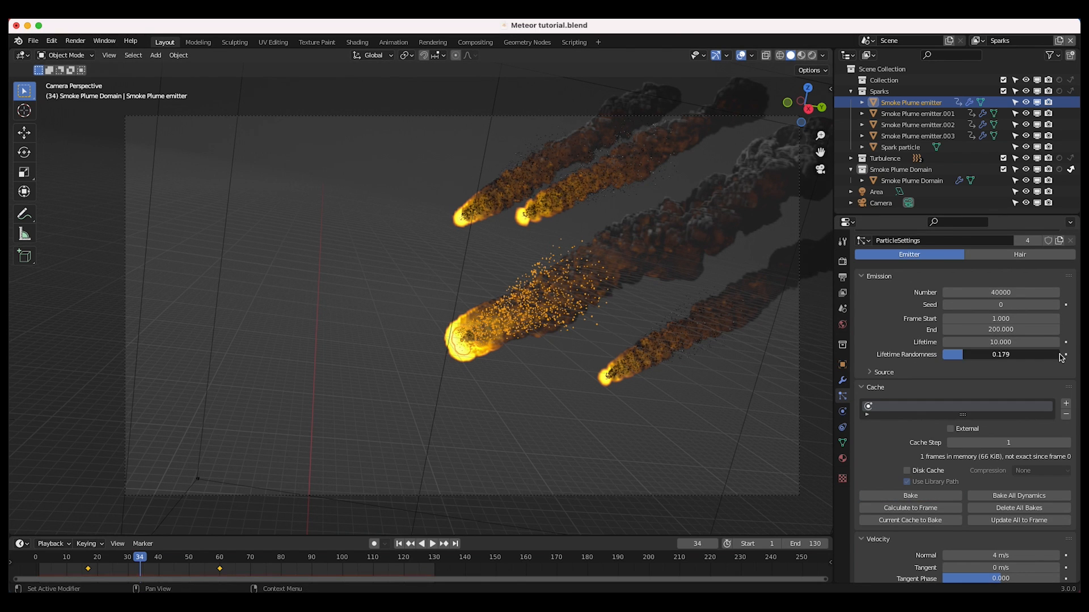
pyautogui.click(992, 356)
pyautogui.write('1')
pyautogui.press('Return')
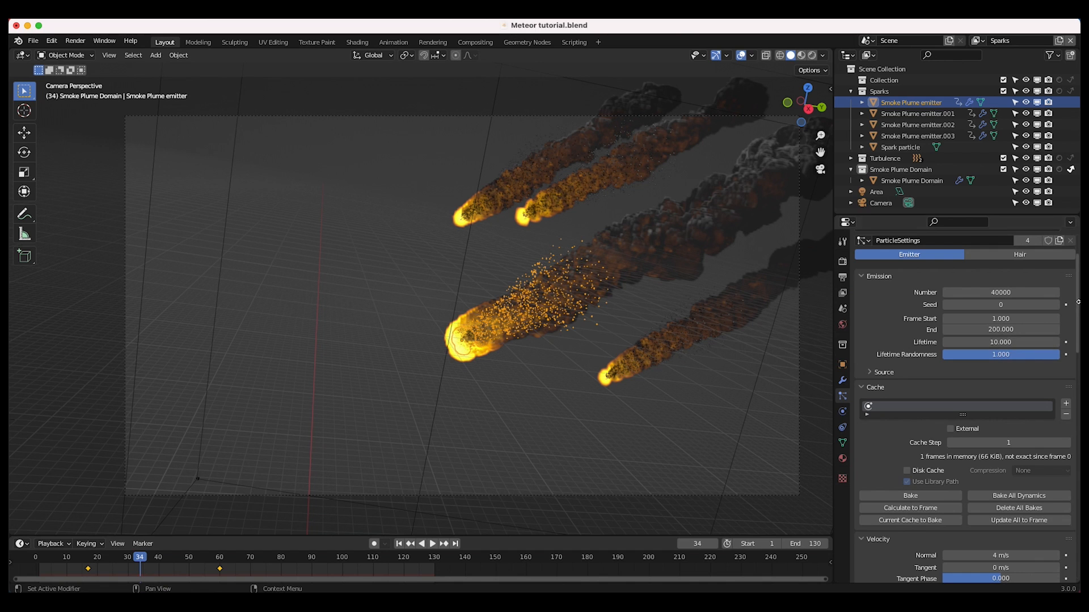
# Set the particles' Normal velocity to 3 m/s and velocity Randomize to 2, and bake the particle simulation.
pyautogui.scroll(-7, 894, 444)
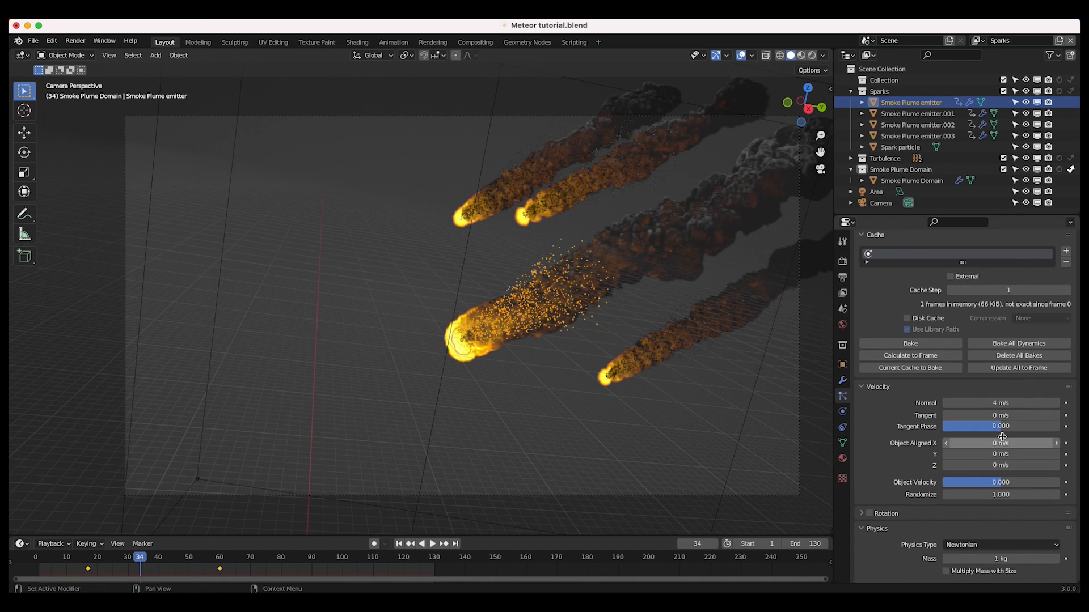
pyautogui.click(999, 402)
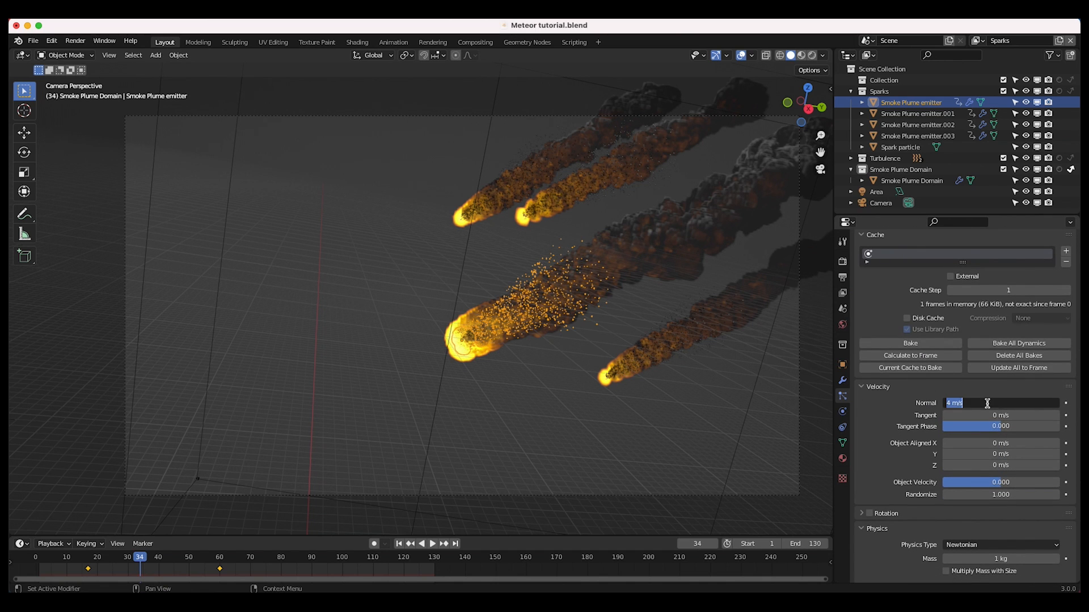
pyautogui.write('3')
pyautogui.press('Return')
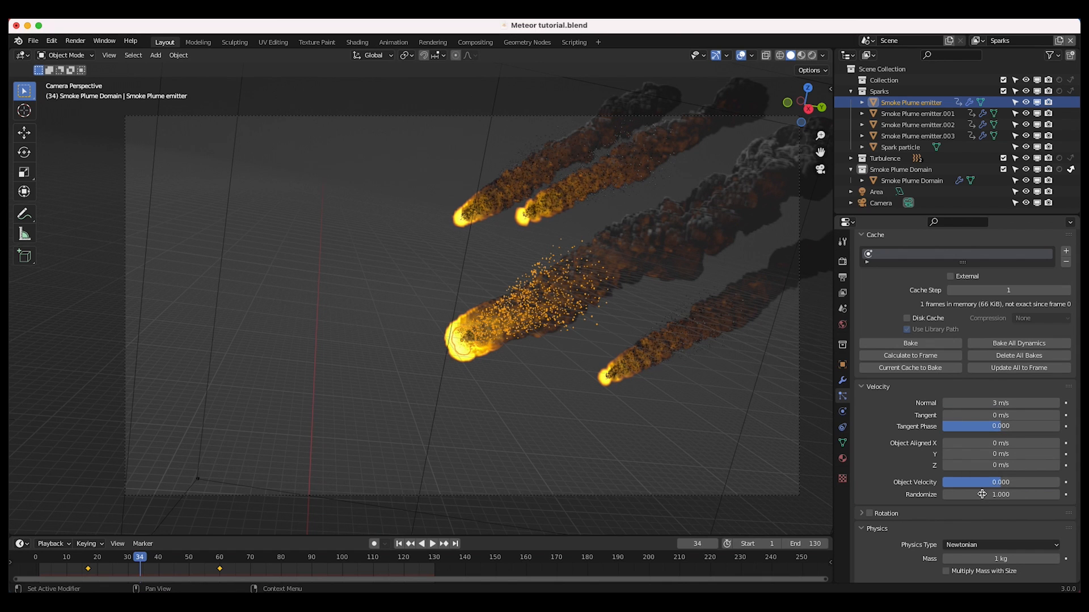
pyautogui.click(988, 495)
pyautogui.write('2')
pyautogui.press('Return')
pyautogui.click(910, 344)
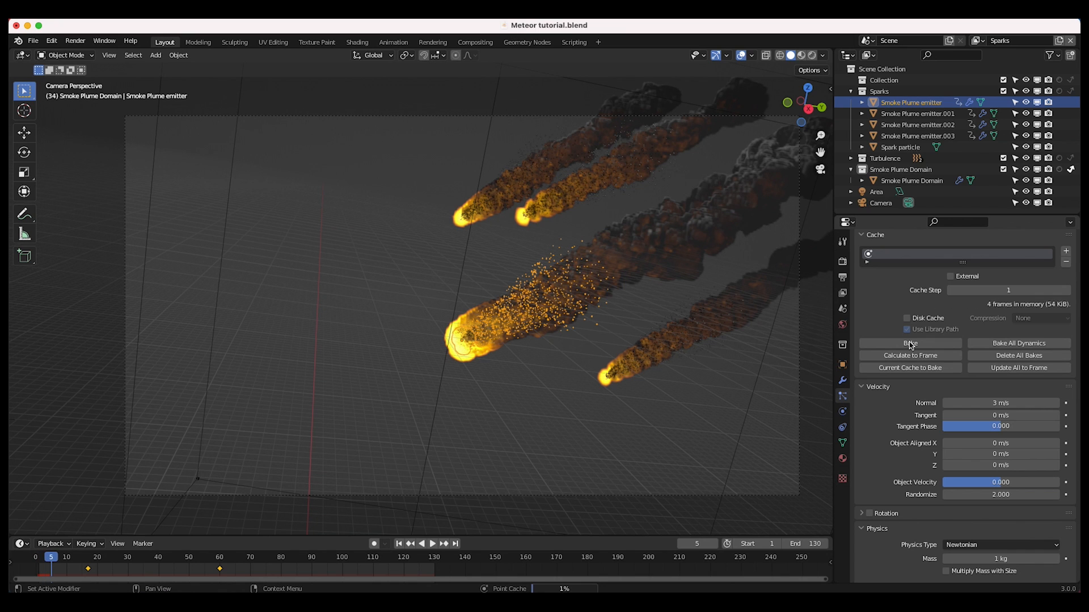
# Select the Smoke Plume Domain and disable its fluid simulation in the viewport.
pyautogui.click(766, 352)
pyautogui.click(842, 411)
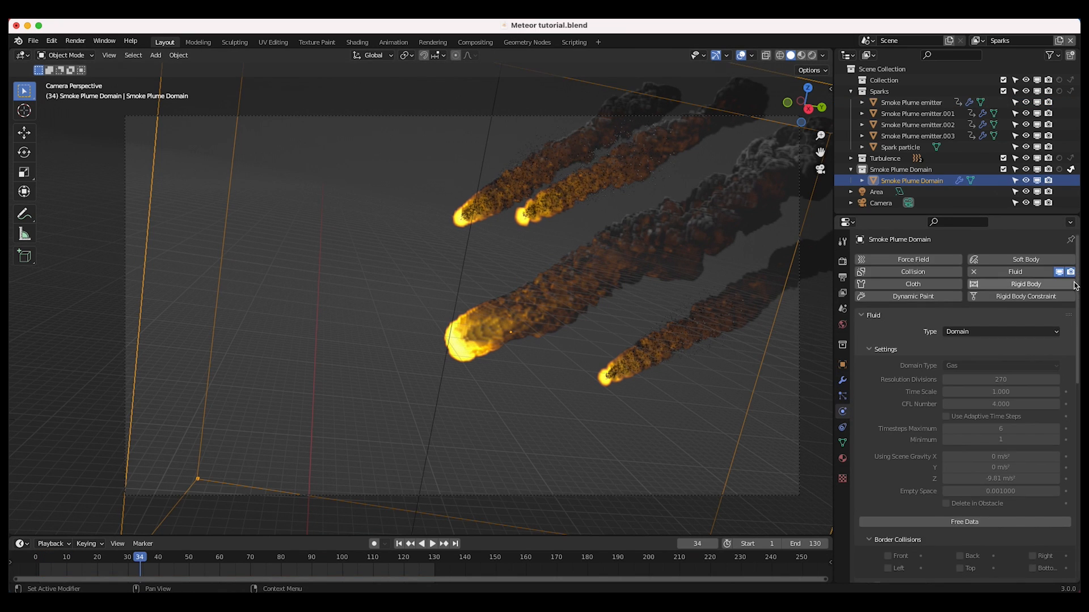
pyautogui.click(1058, 273)
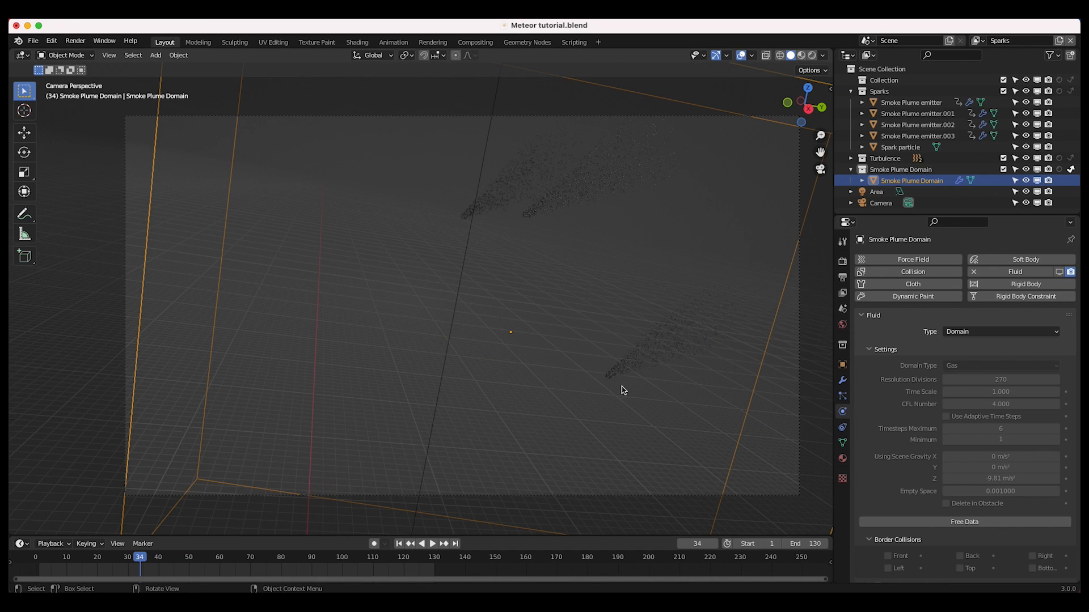
# Turn viewport Show Emitter back on for the smoke plume emitters, leaving it off for rendering.
pyautogui.click(500, 185)
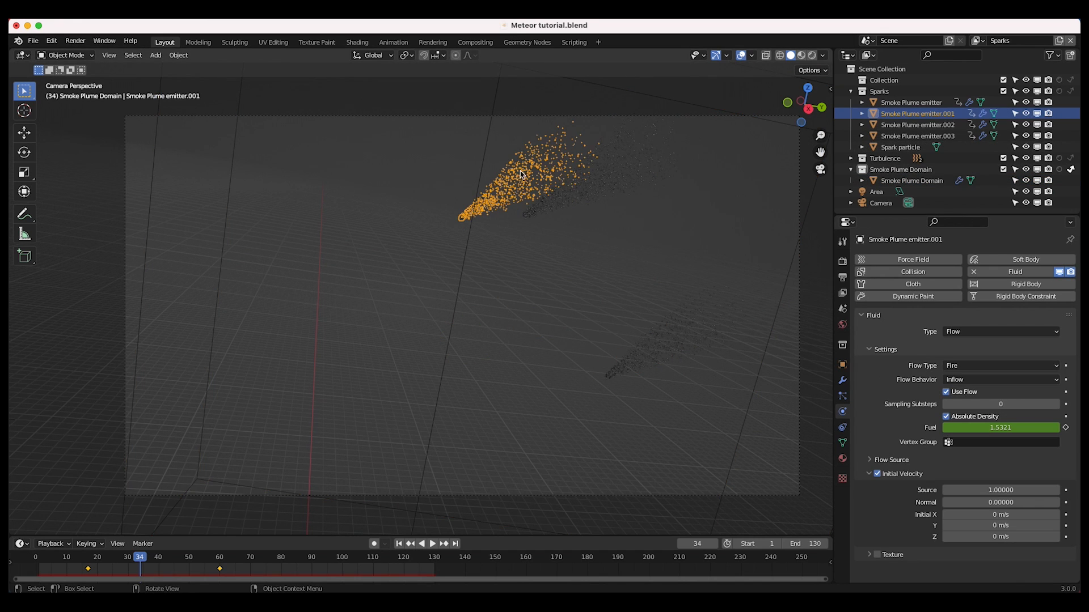
pyautogui.click(842, 397)
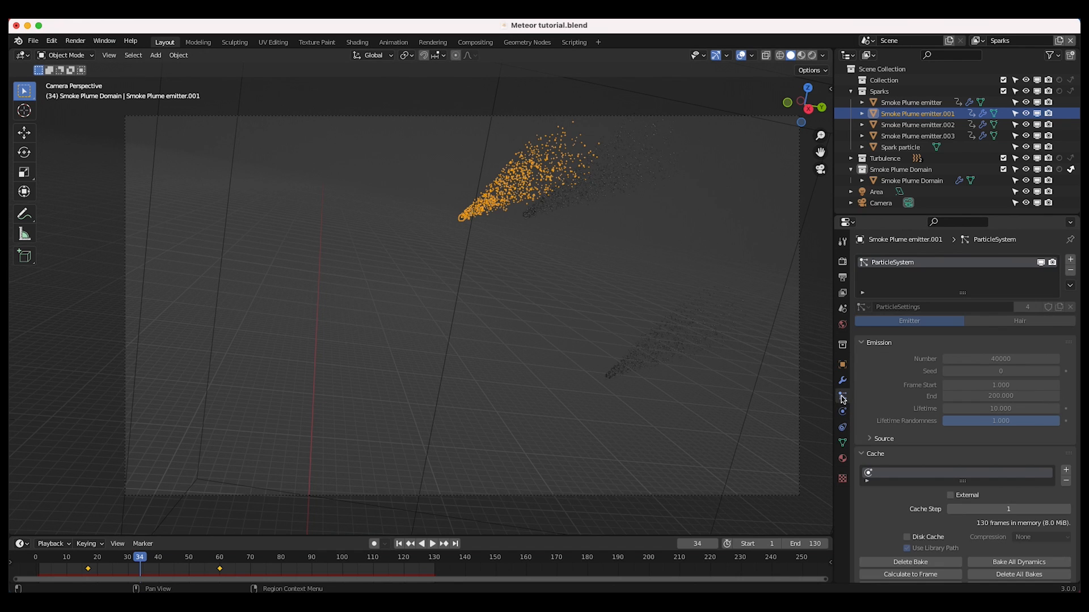
pyautogui.scroll(-15, 955, 511)
pyautogui.scroll(-10, 880, 511)
pyautogui.click(946, 495)
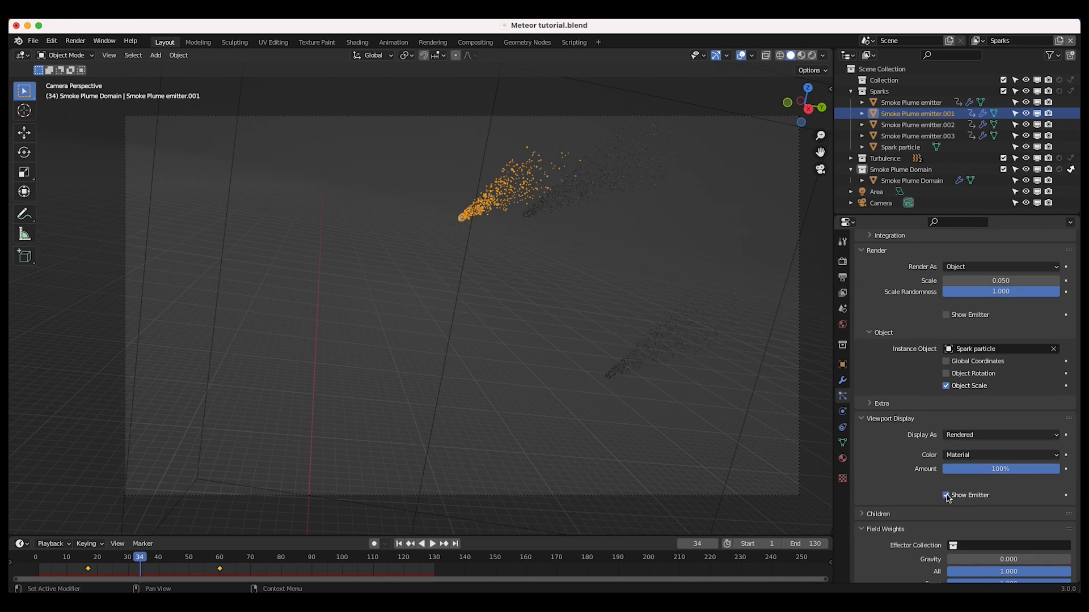
pyautogui.click(945, 495)
pyautogui.click(911, 136)
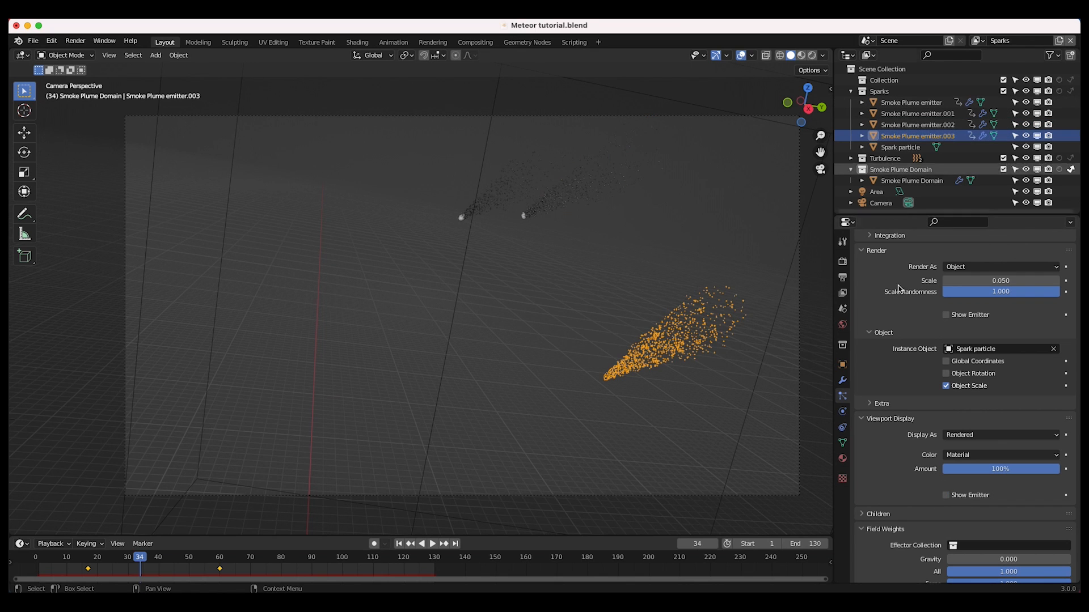
pyautogui.click(946, 495)
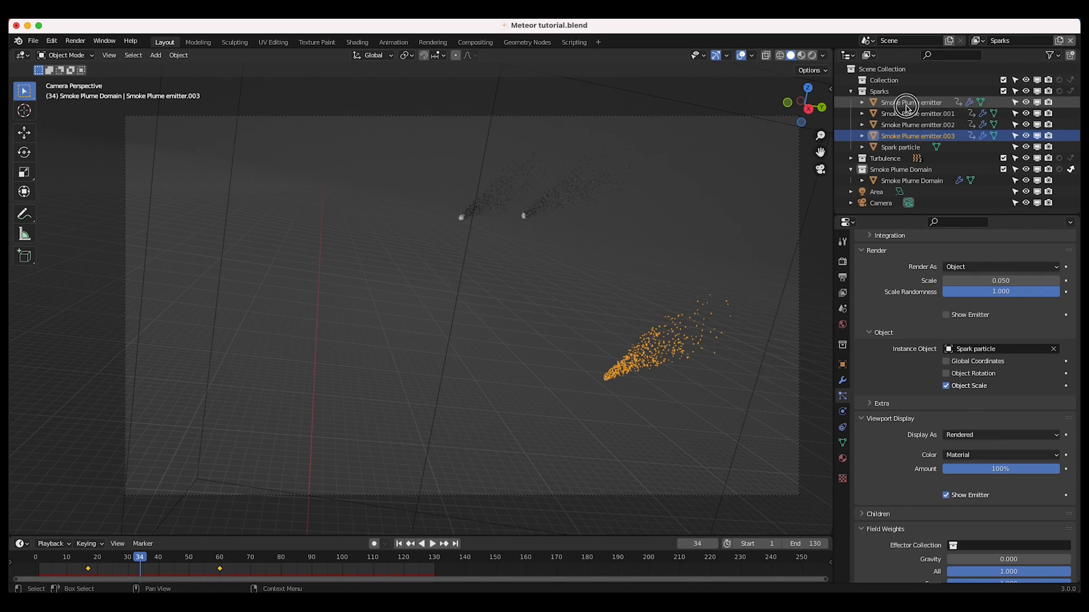
pyautogui.click(906, 103)
pyautogui.click(946, 495)
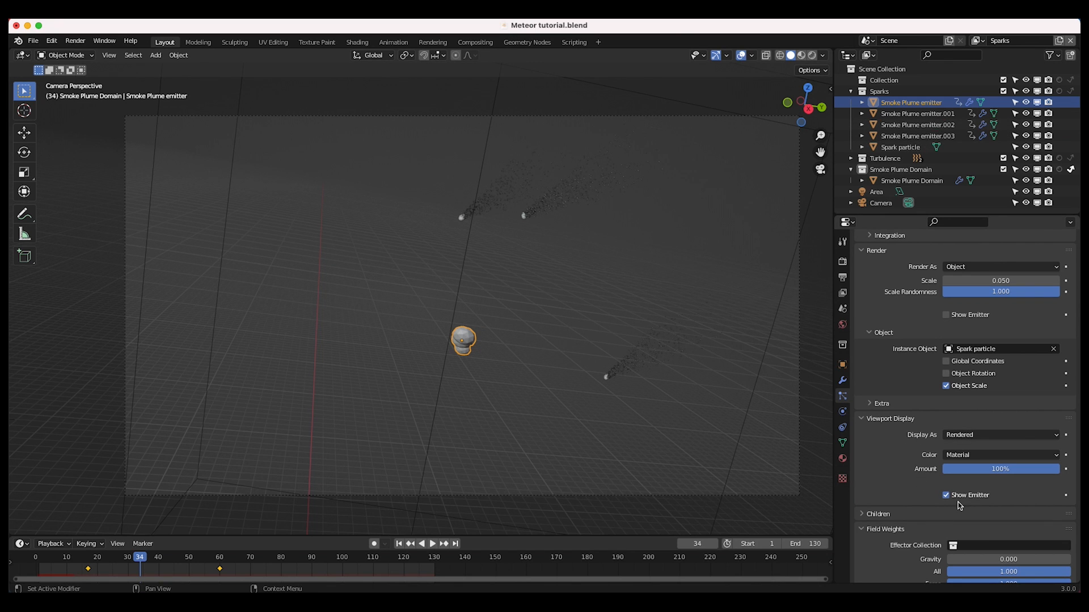
# Set the Smoke Plume emitter's particle emission End to 130 and rebake its particle cache.
pyautogui.click(901, 147)
pyautogui.click(917, 136)
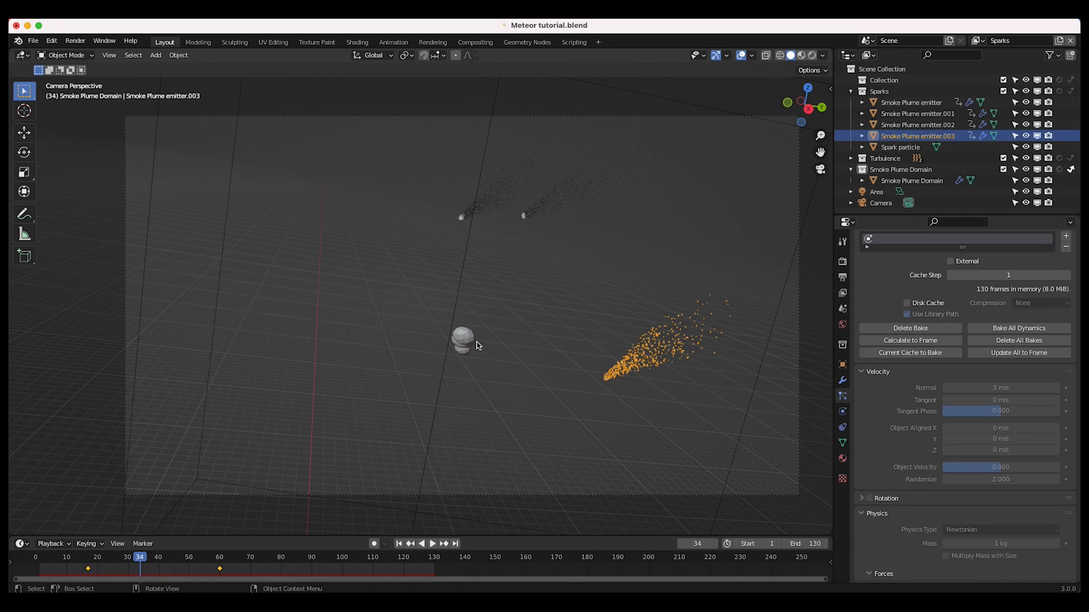
pyautogui.click(474, 344)
pyautogui.click(906, 329)
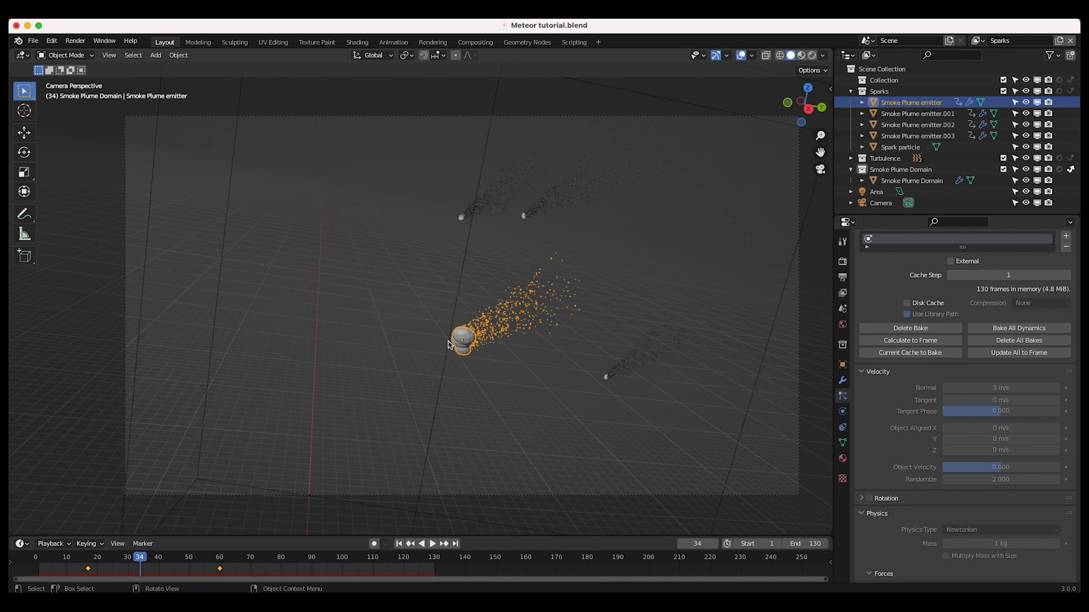
pyautogui.scroll(2, 576, 309)
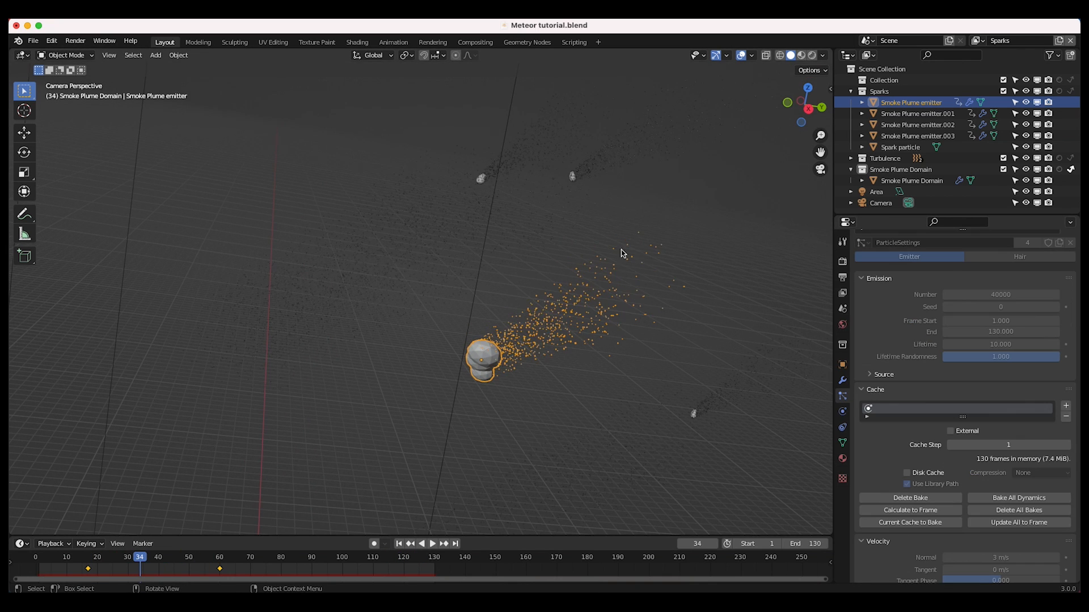
# Delete and rebake the particle caches of Smoke Plume emitter.002, emitter.001 and emitter.003.
pyautogui.click(573, 179)
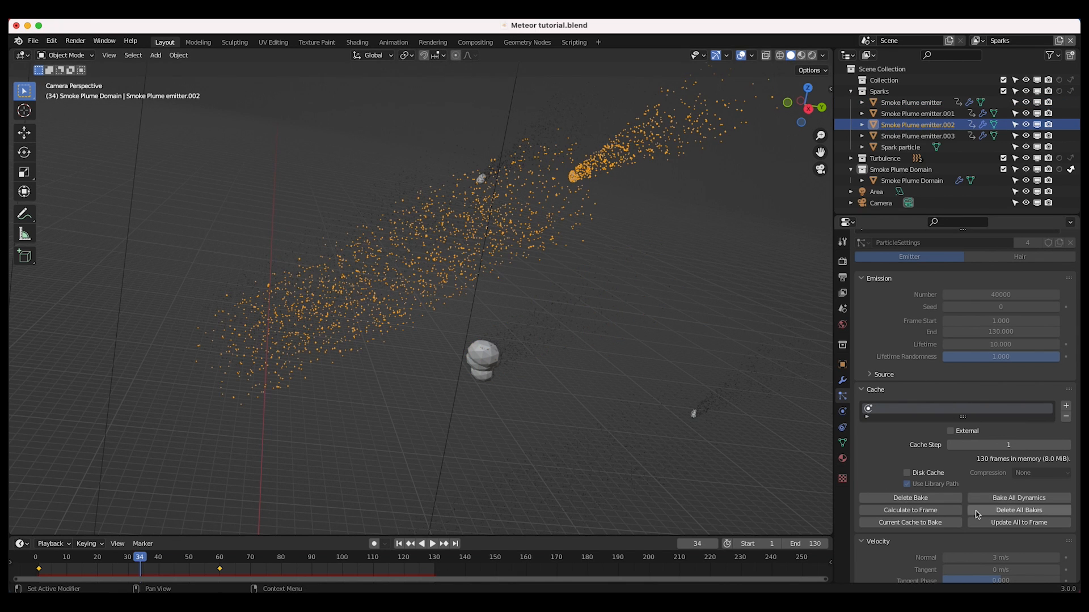
pyautogui.click(910, 498)
pyautogui.click(910, 499)
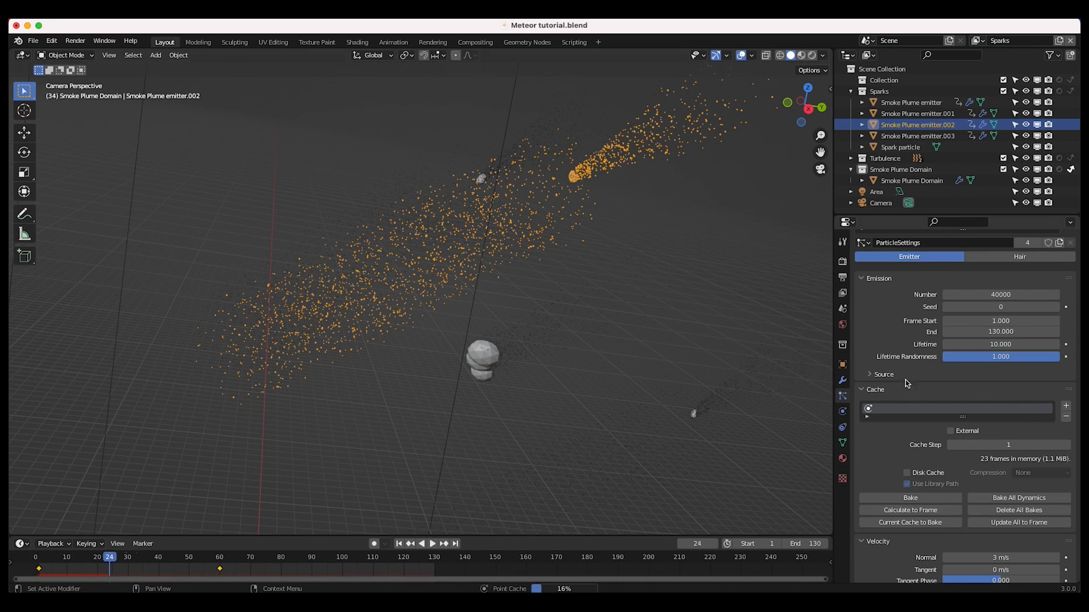
pyautogui.click(483, 179)
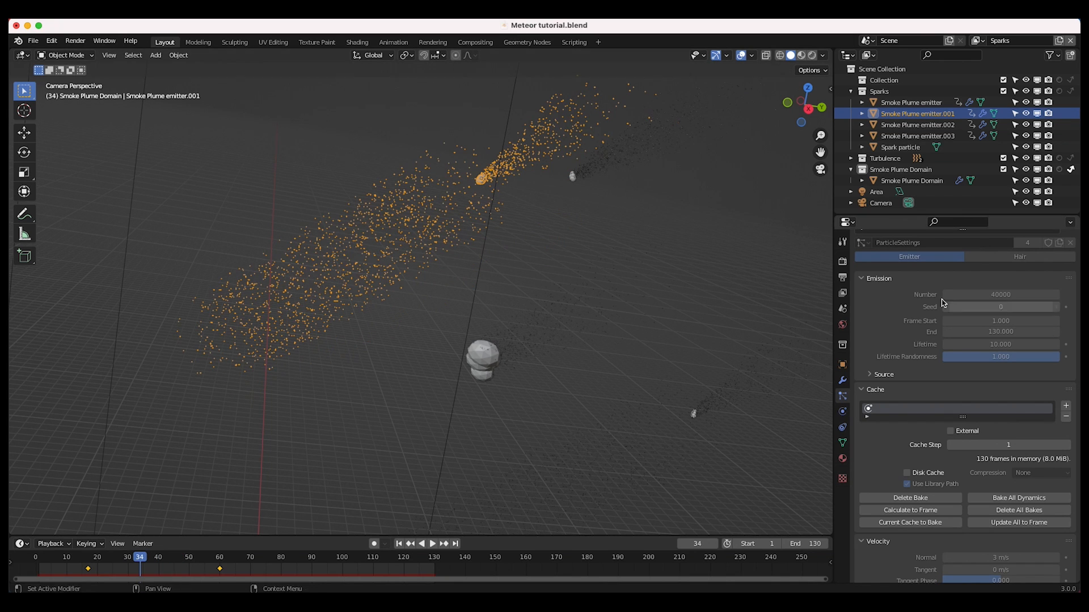
pyautogui.click(910, 498)
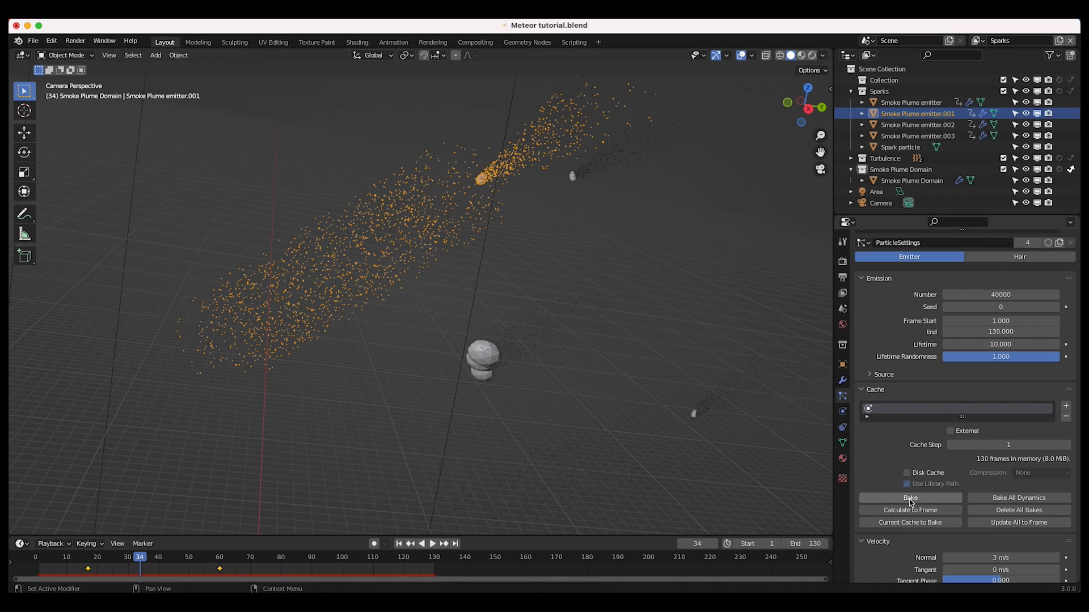
pyautogui.click(910, 497)
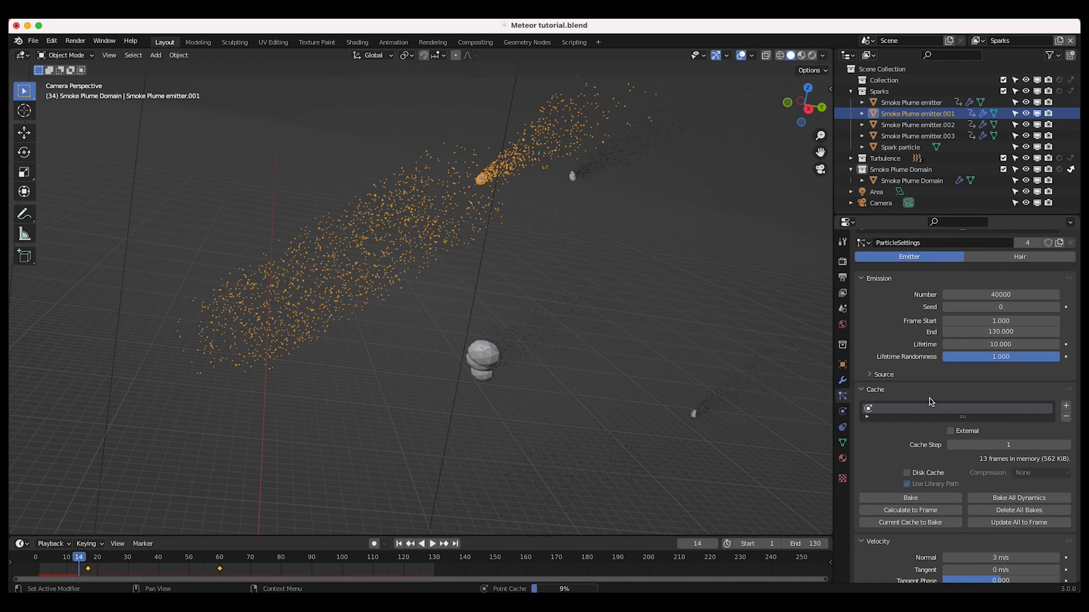
pyautogui.click(693, 413)
pyautogui.click(912, 498)
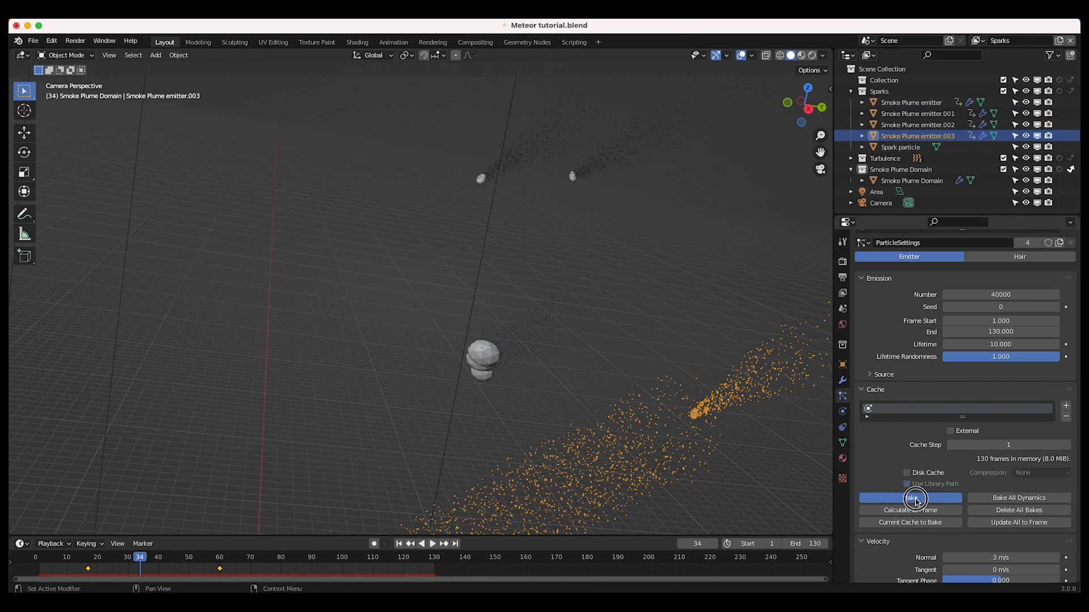
# Select the Smoke Plume Domain and re-enable its fluid simulation in the viewport.
pyautogui.scroll(-2, 564, 286)
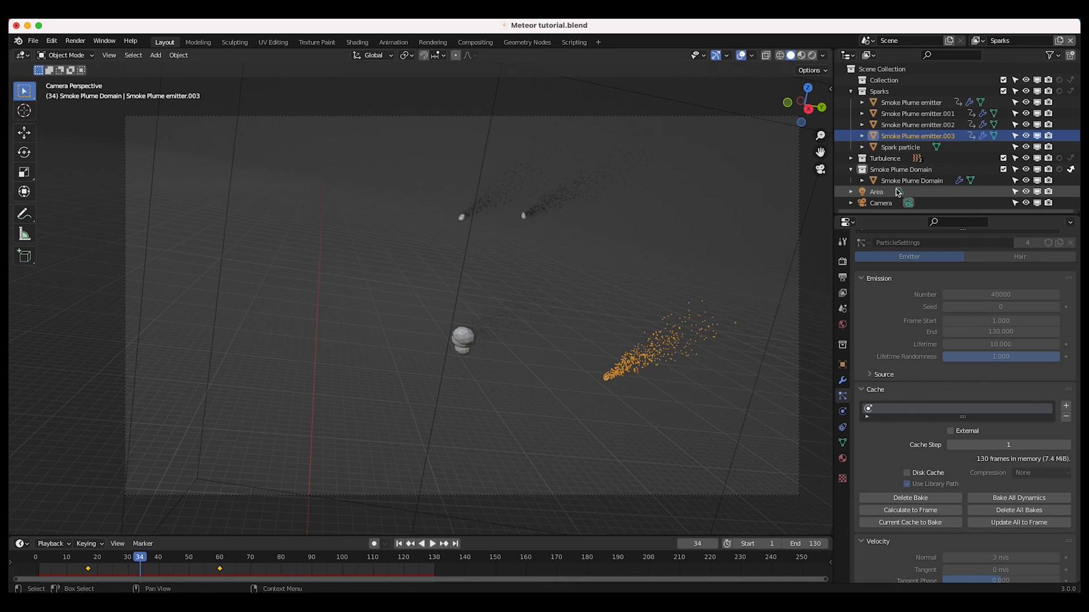
pyautogui.click(912, 180)
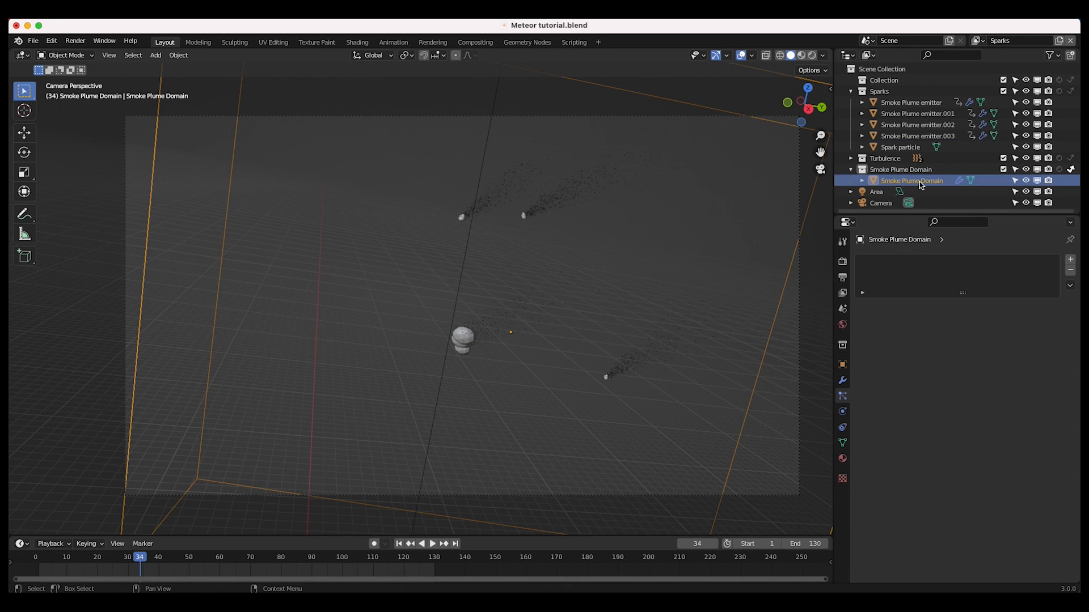
pyautogui.click(842, 411)
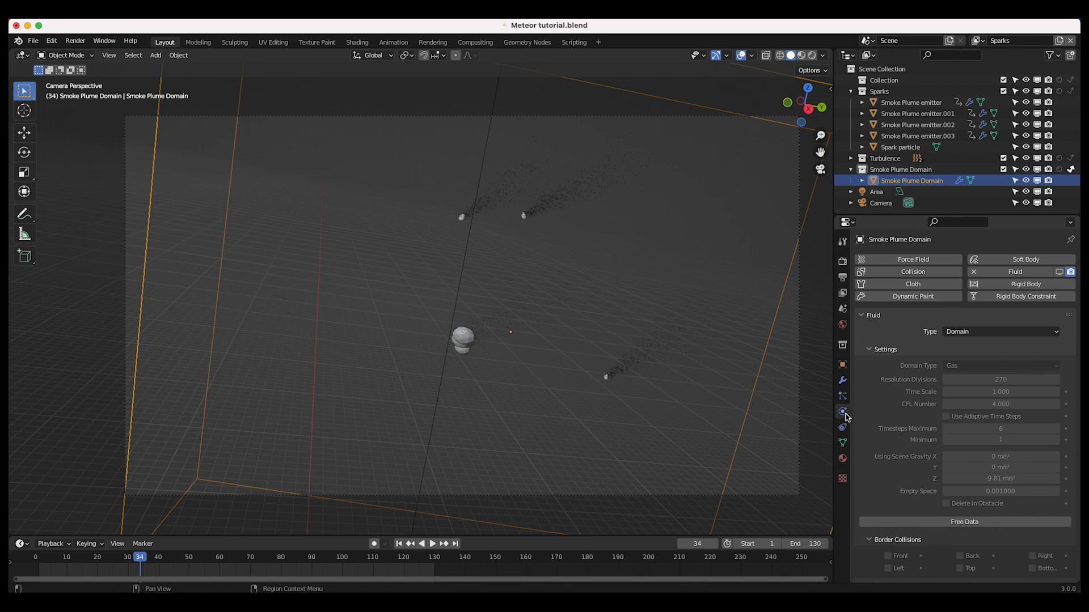
pyautogui.click(1059, 272)
# Preview the Sparks view layer in Rendered shading and return to Solid shading.
pyautogui.press('z')
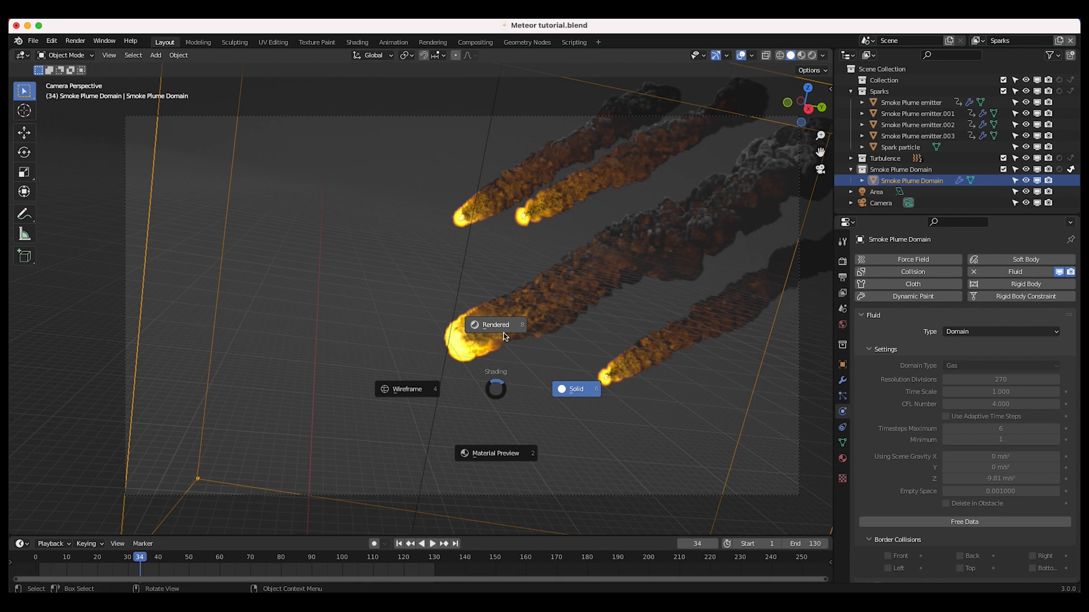
pyautogui.click(505, 330)
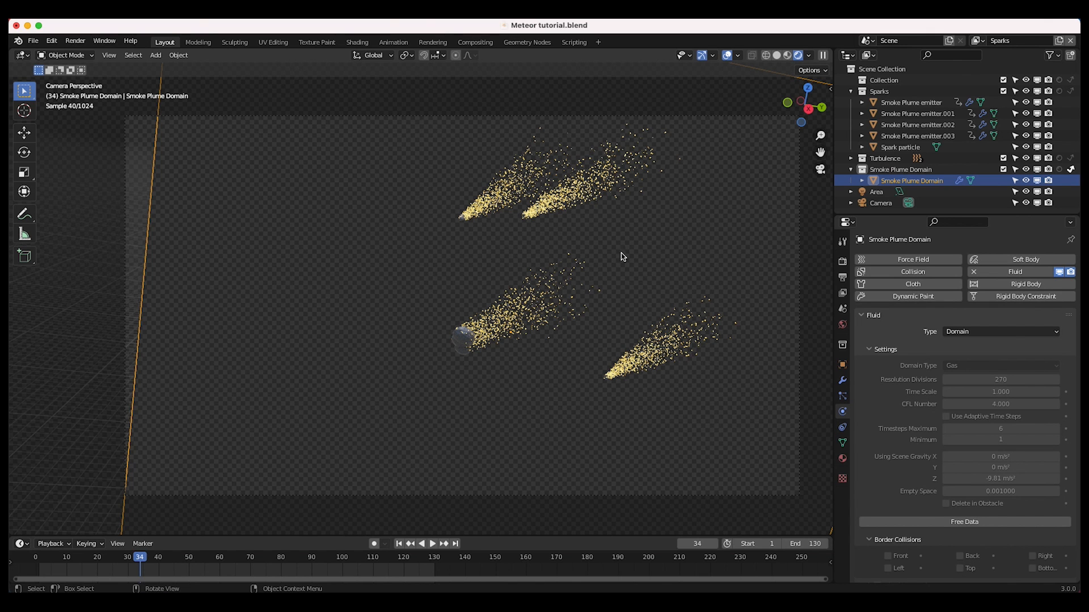
pyautogui.press('z')
pyautogui.click(640, 321)
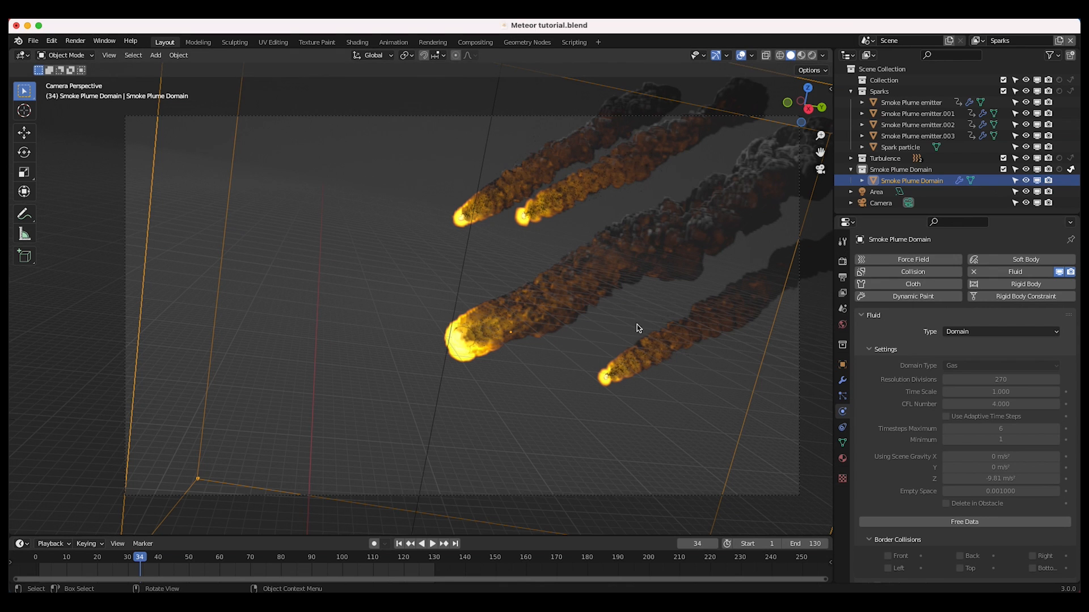
# Switch to the Meteor simulation view layer and enable its Emission light pass.
pyautogui.click(843, 294)
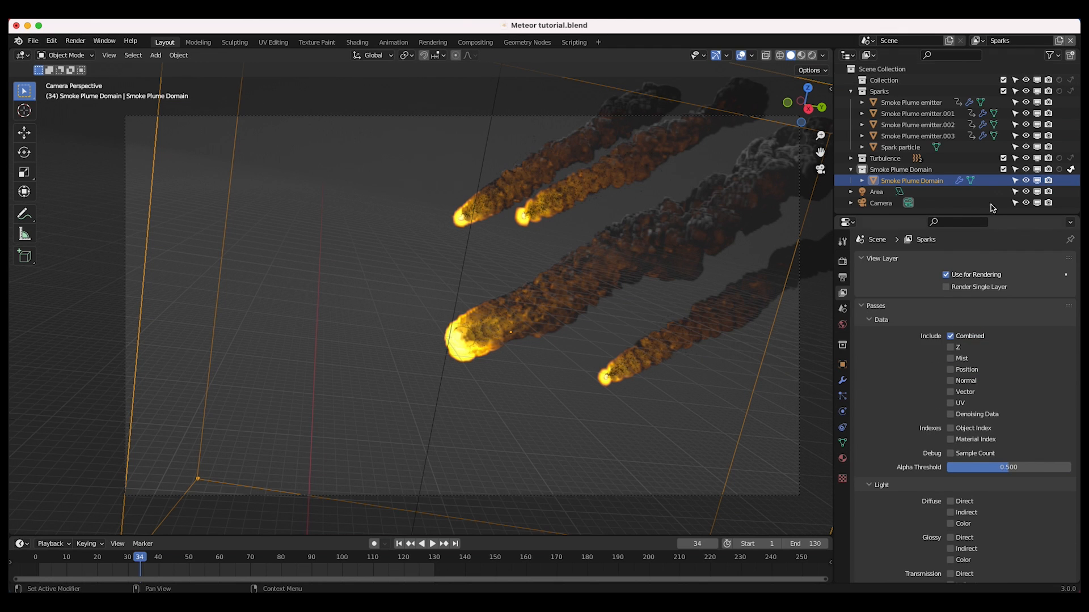
pyautogui.click(977, 40)
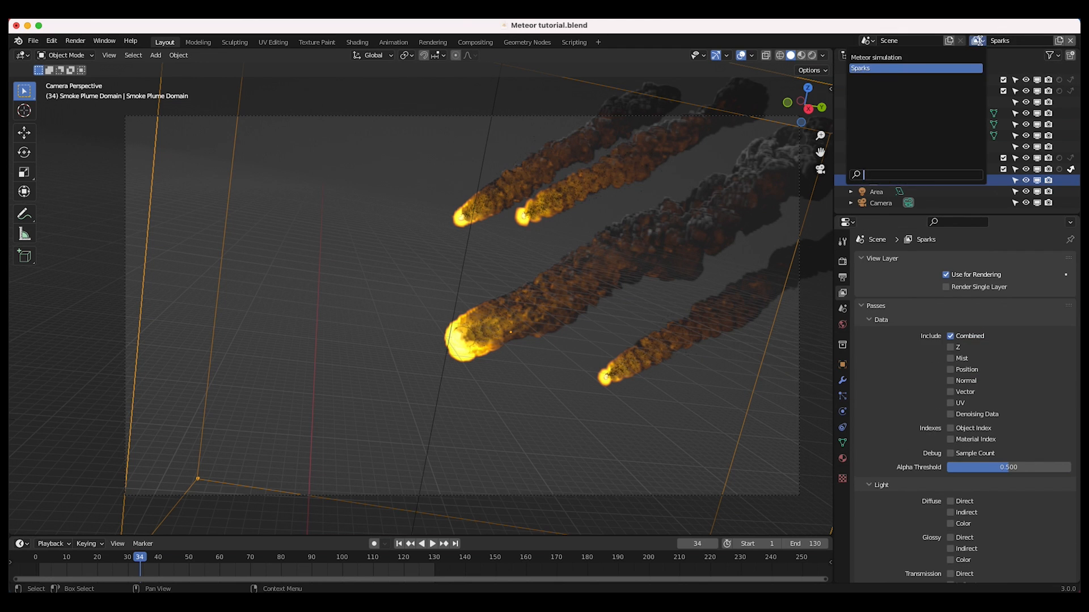
pyautogui.click(891, 59)
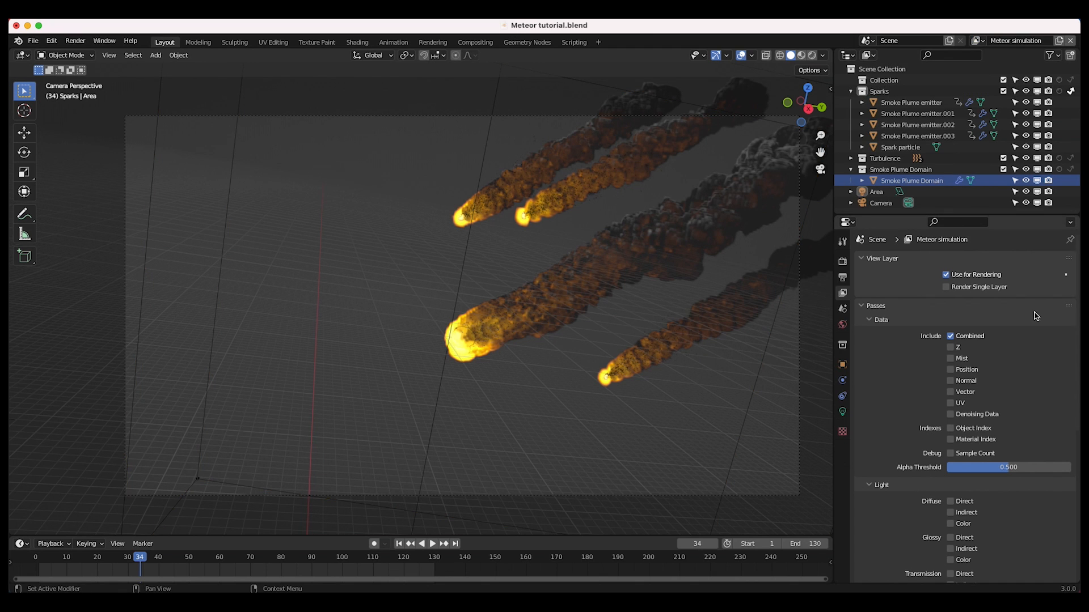
pyautogui.scroll(-10, 939, 344)
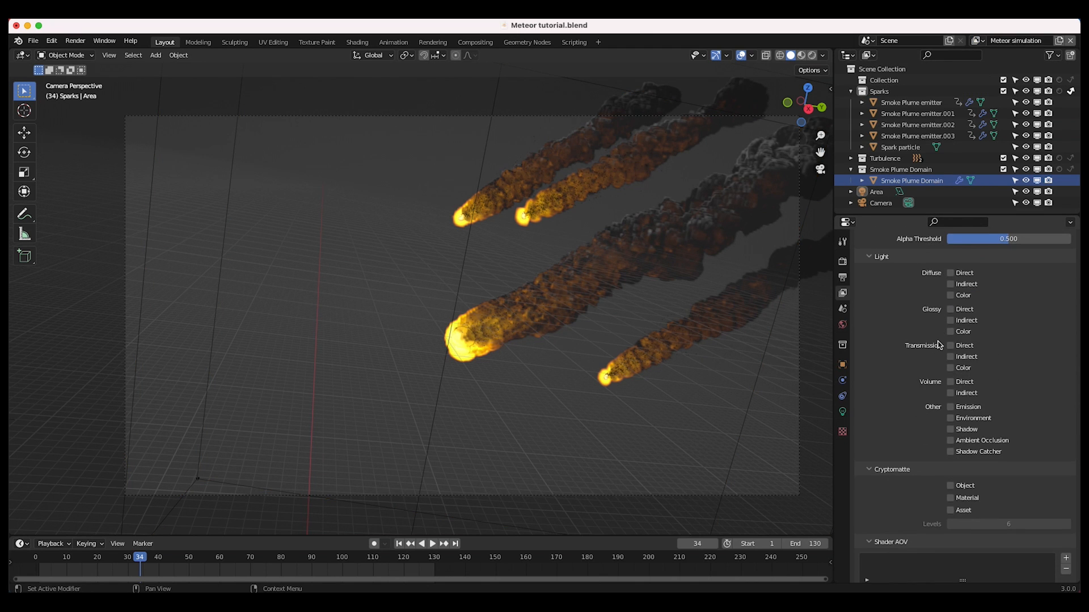
pyautogui.click(951, 408)
pyautogui.scroll(10, 951, 409)
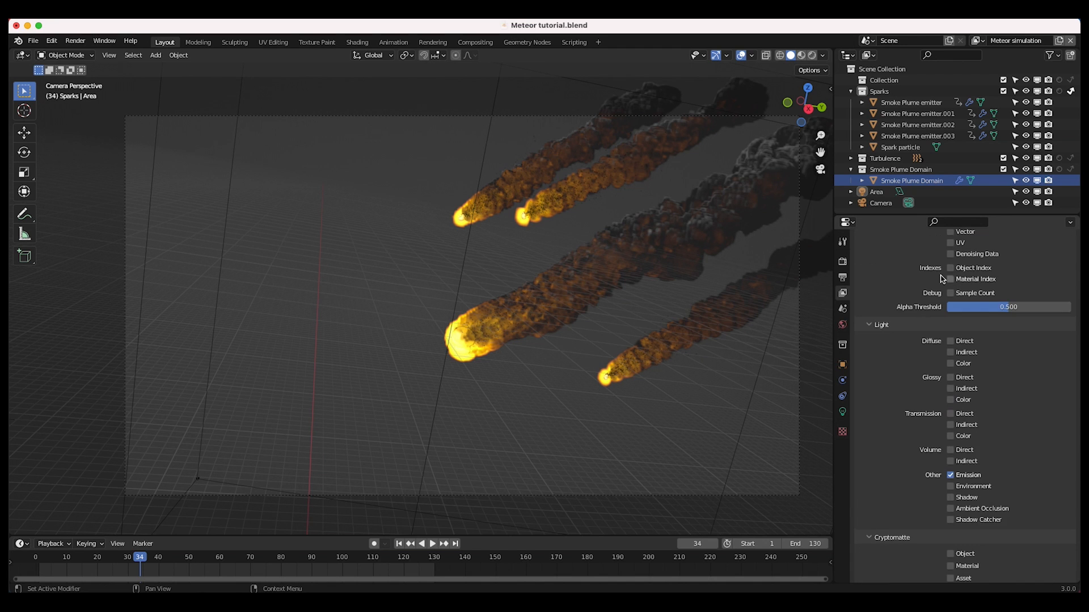
# Set the Cycles render Max Samples to 40 and disable render denoising.
pyautogui.click(843, 261)
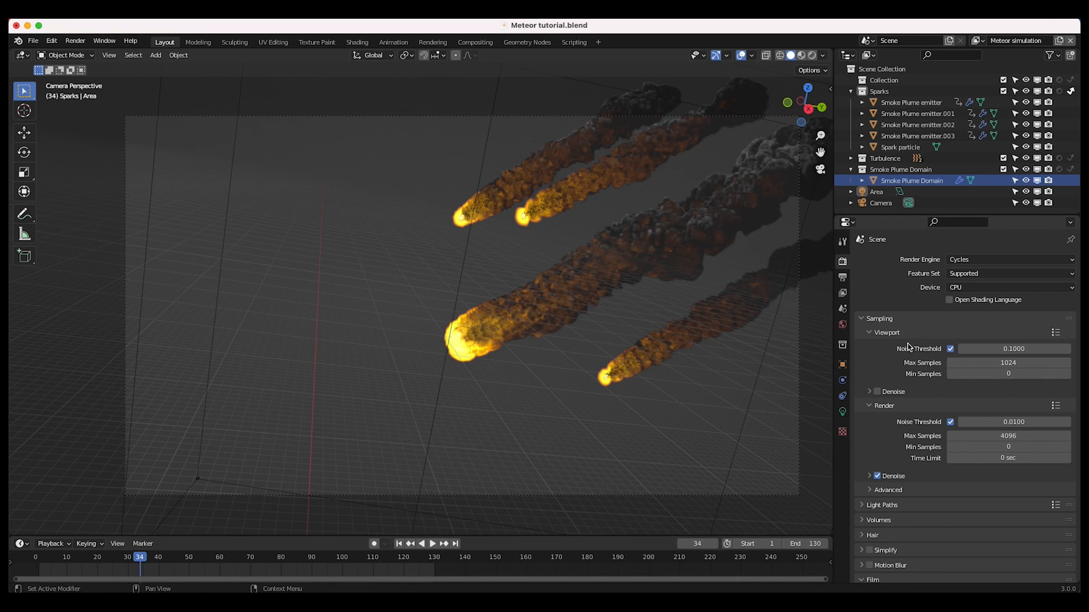
pyautogui.scroll(-2, 917, 329)
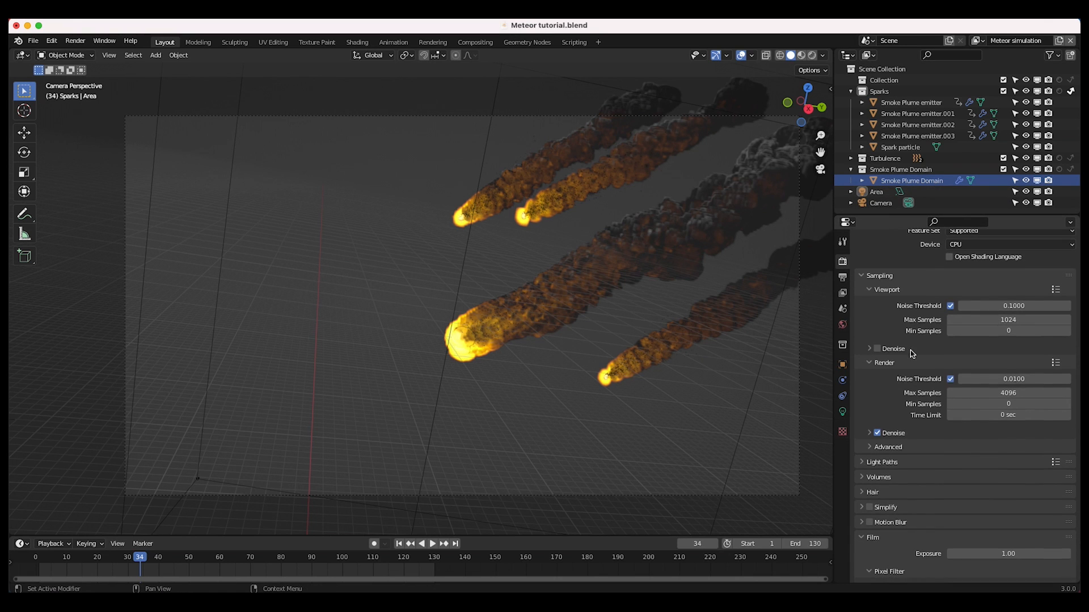
pyautogui.click(997, 392)
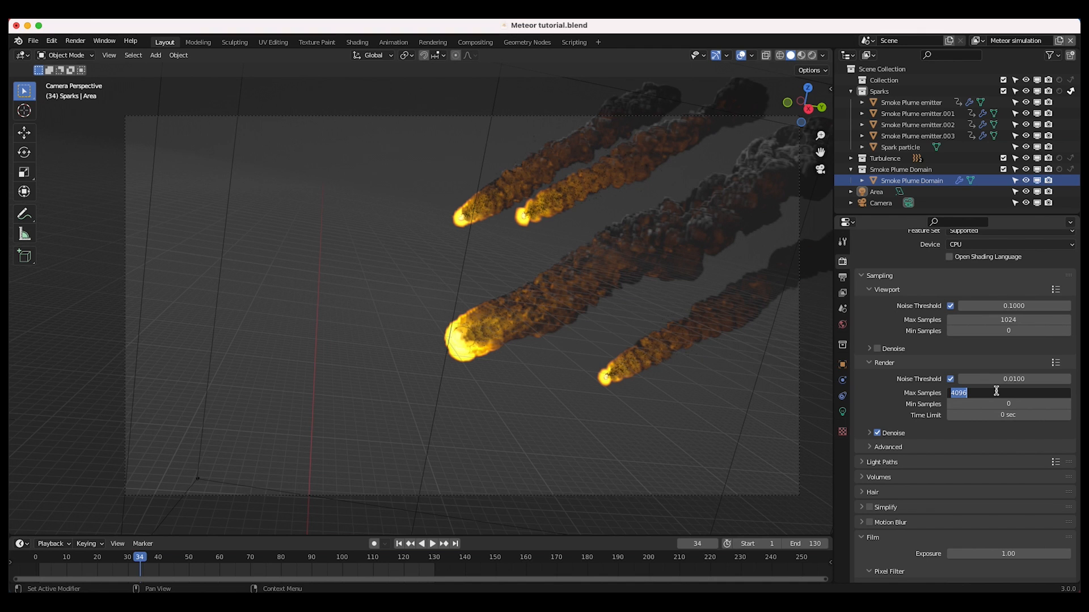
pyautogui.write('40')
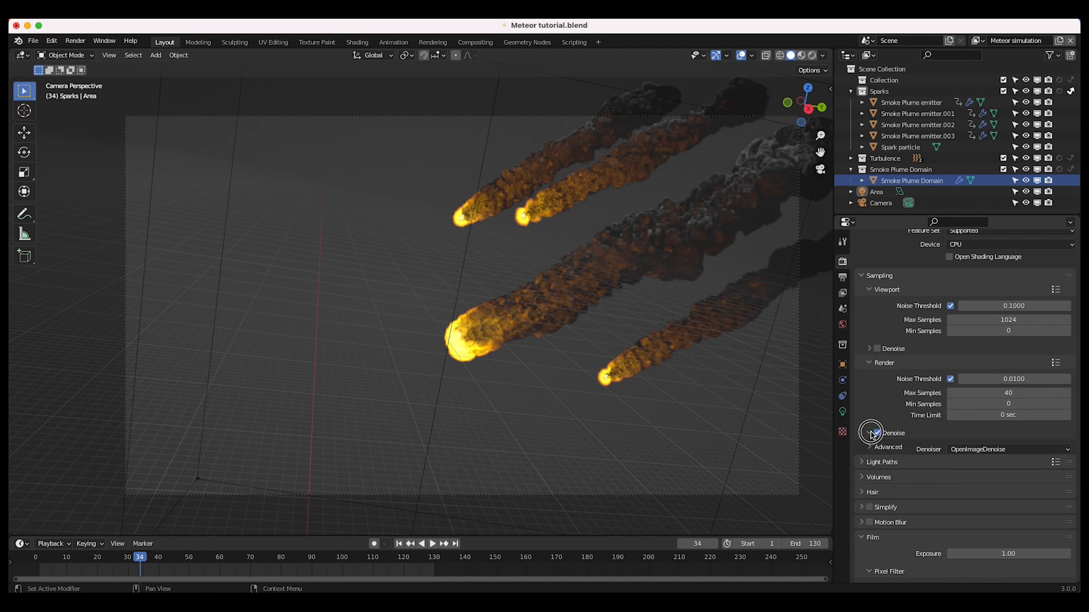
pyautogui.click(871, 434)
pyautogui.click(878, 433)
pyautogui.click(868, 433)
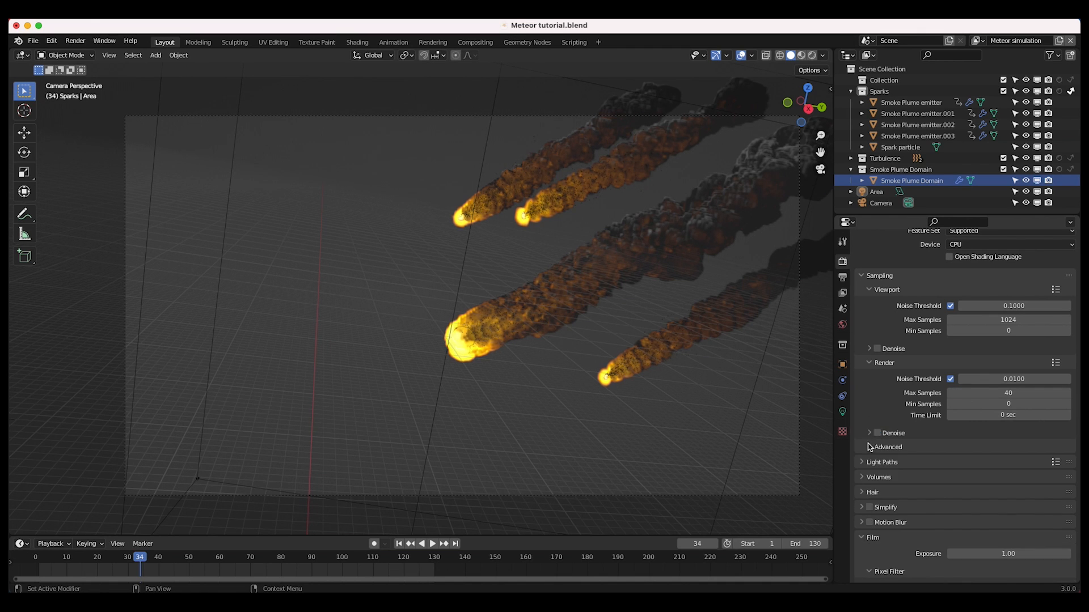
# Enable the animated noise seed in the advanced render sampling settings.
pyautogui.click(870, 448)
pyautogui.scroll(-2, 890, 485)
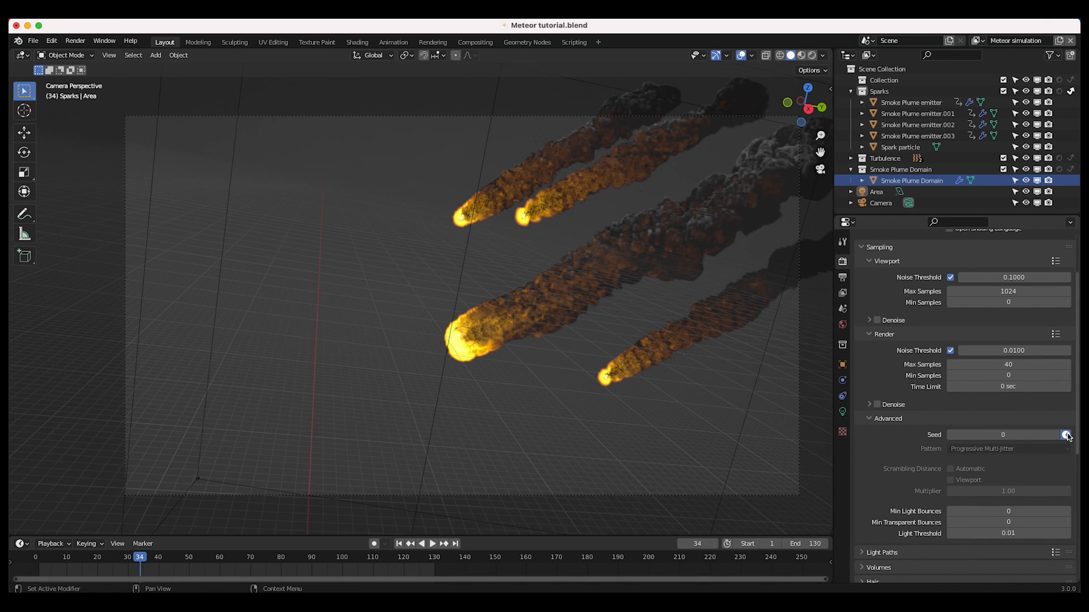
pyautogui.click(867, 418)
# Set the light paths' maximum Volume bounces to 4.
pyautogui.click(862, 434)
pyautogui.scroll(-3, 936, 378)
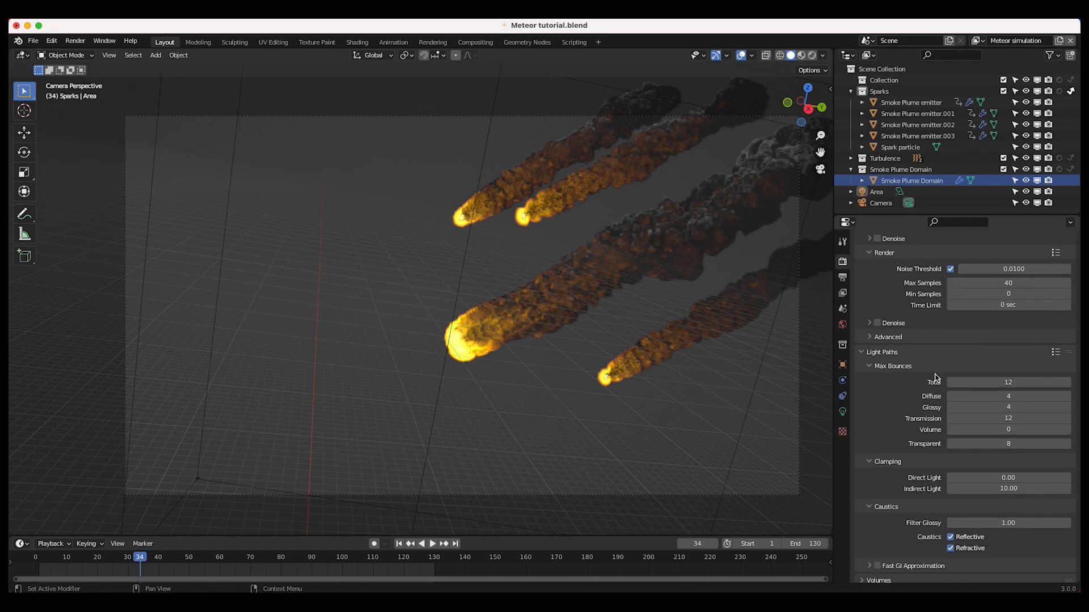
pyautogui.click(1012, 430)
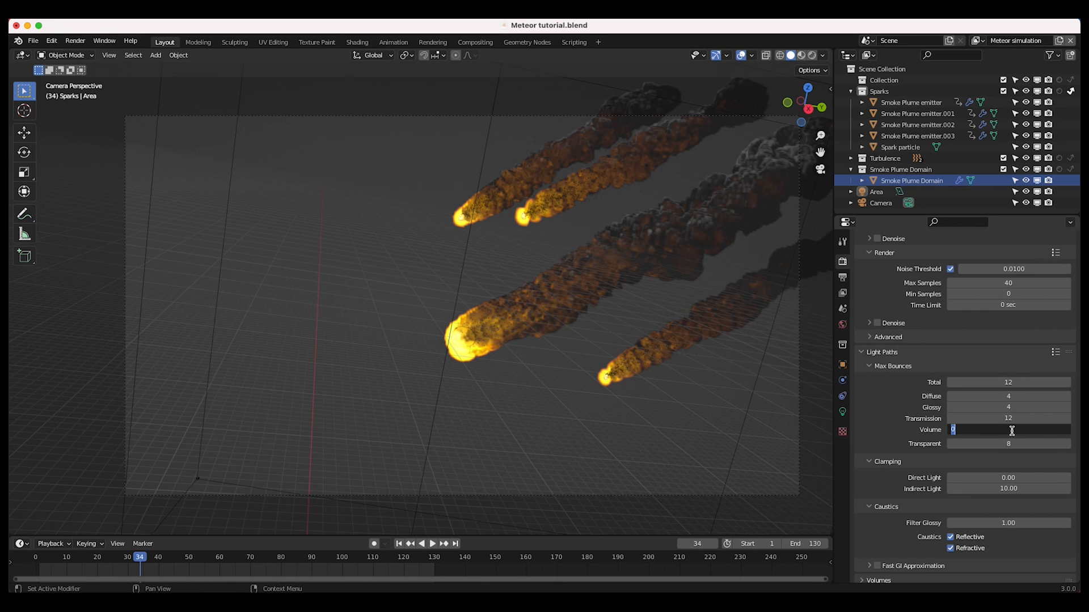
pyautogui.press('Return')
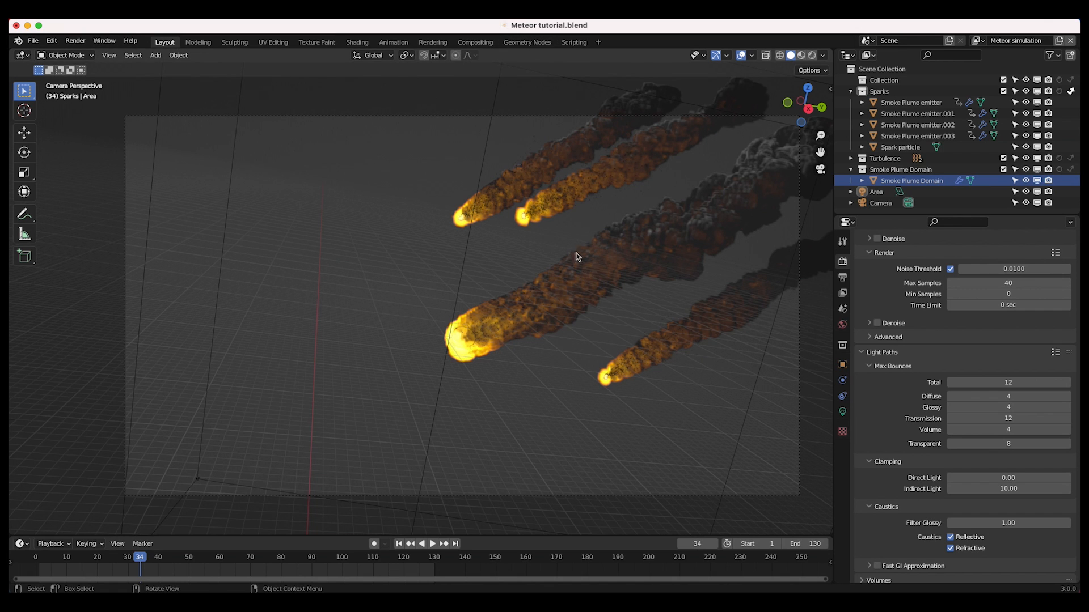
# Enable Motion Blur for the render and set its Shutter to 0.40.
pyautogui.scroll(-3, 589, 244)
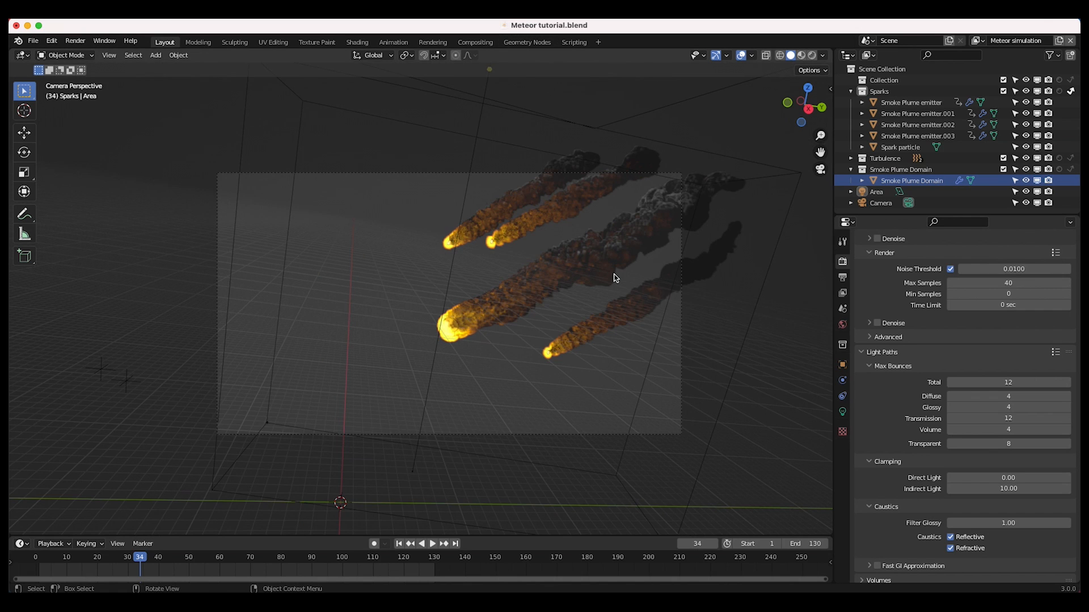
pyautogui.scroll(-10, 925, 451)
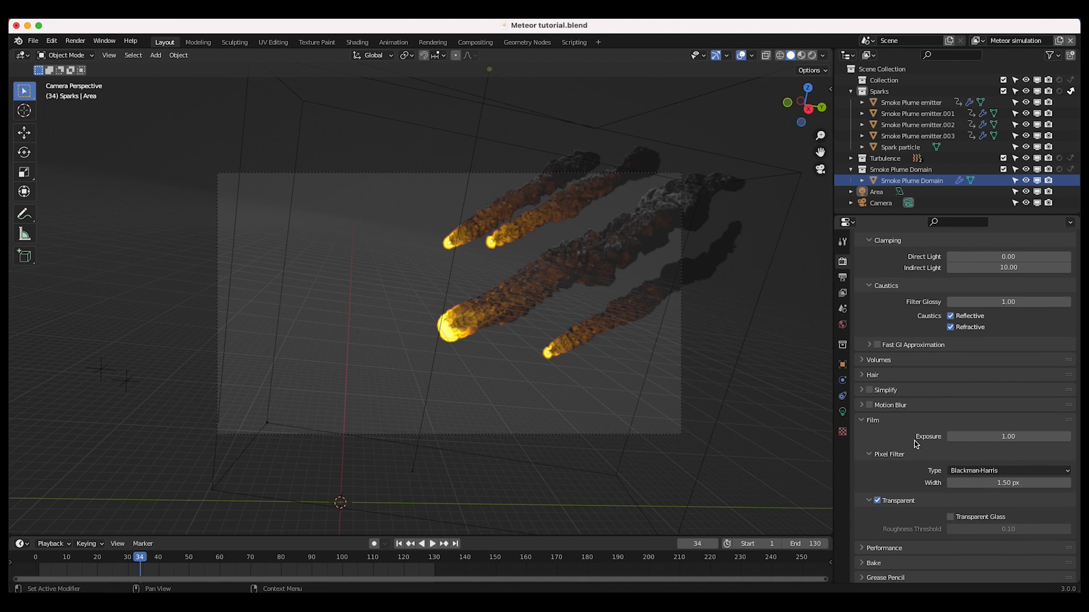
pyautogui.click(870, 405)
pyautogui.click(861, 405)
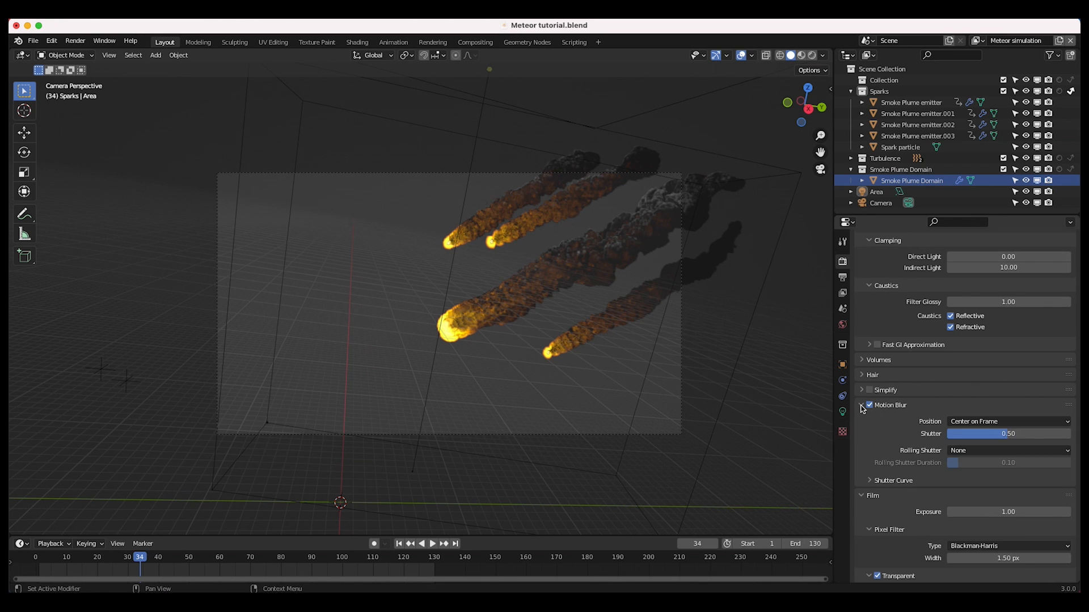
pyautogui.click(1001, 435)
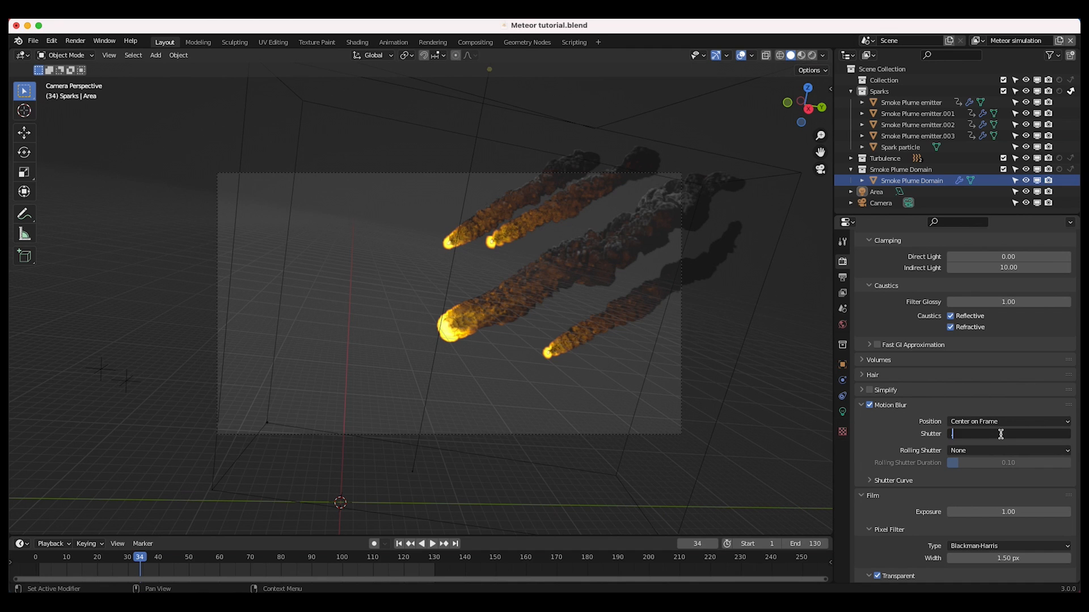
pyautogui.write('.4')
pyautogui.press('Return')
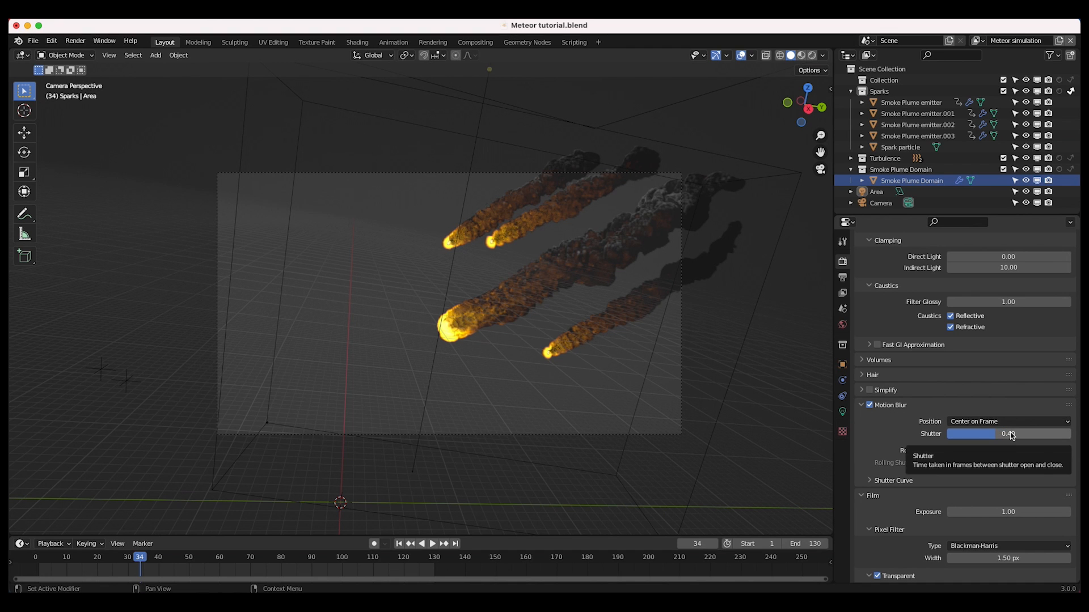
# Create a folder named "Meteor tutorial render" inside the Meteor tutorial folder while choosing the render output location.
pyautogui.scroll(15, 924, 478)
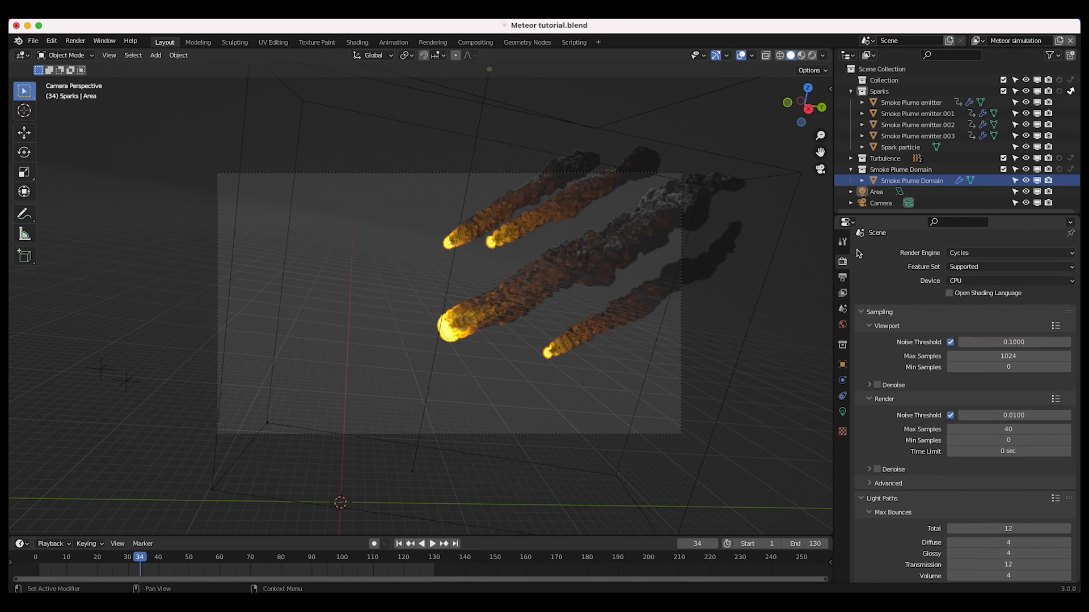
pyautogui.click(843, 278)
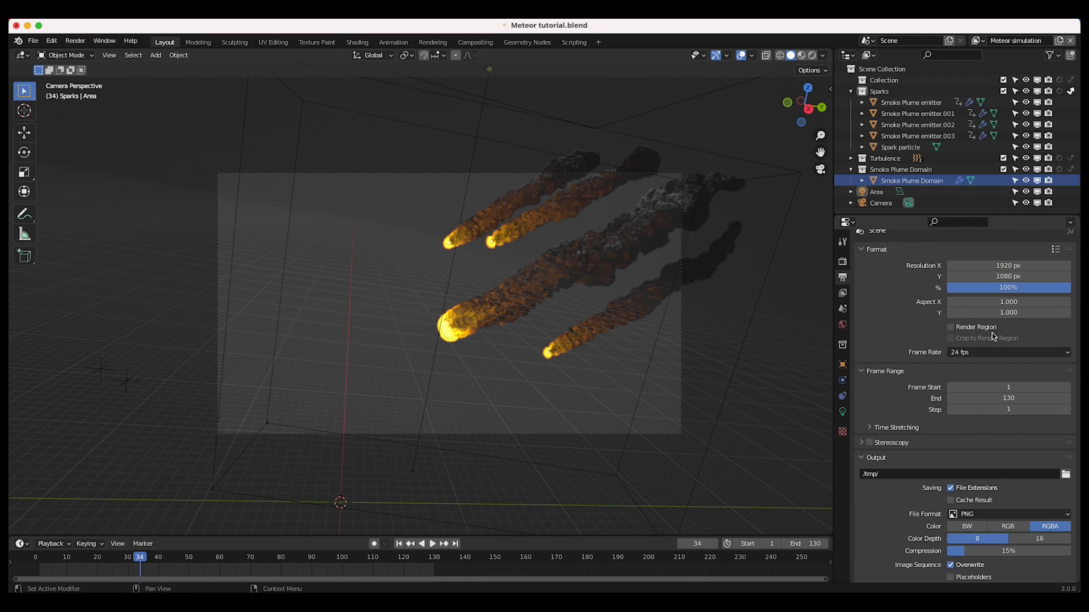
pyautogui.scroll(-2, 891, 449)
pyautogui.click(1066, 440)
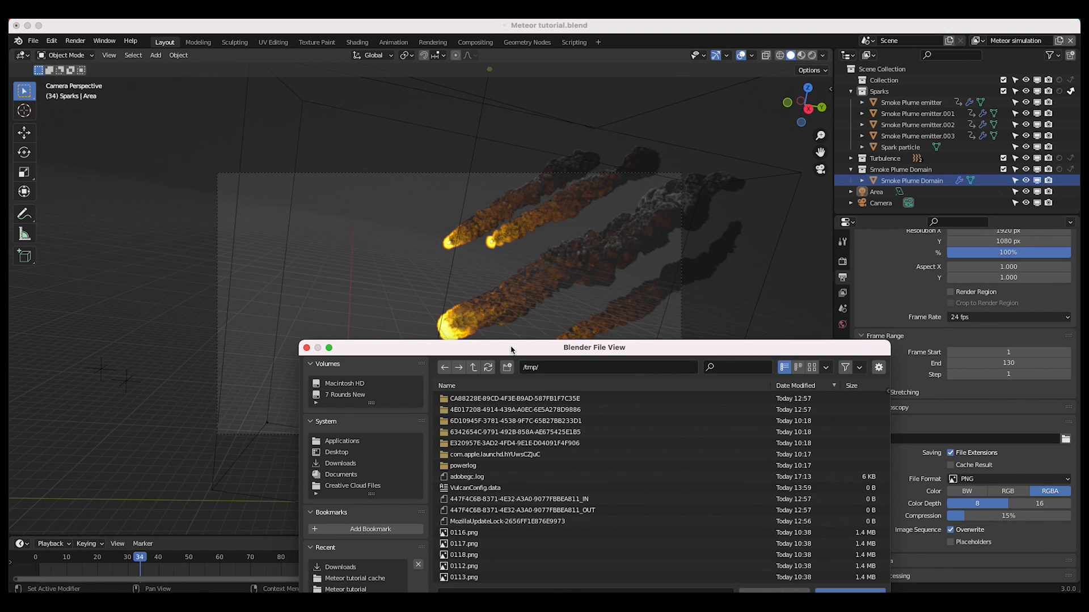
pyautogui.moveTo(511, 349); pyautogui.dragTo(511, 140)
pyautogui.moveTo(423, 400); pyautogui.dragTo(423, 459)
pyautogui.click(352, 382)
pyautogui.click(508, 160)
pyautogui.write('Met')
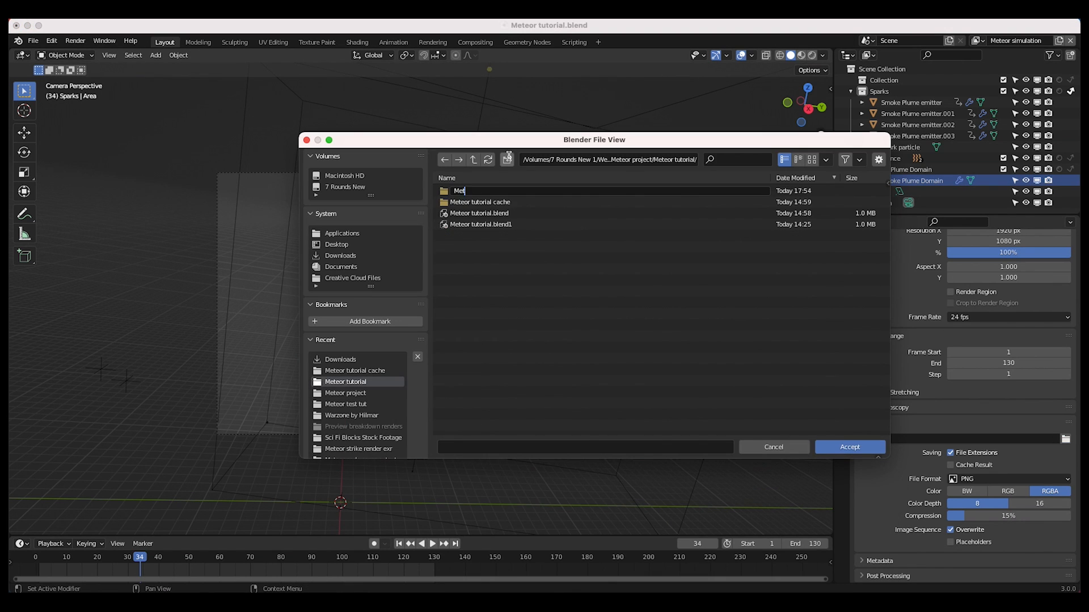
pyautogui.write('eor tutorial render')
pyautogui.press('Return')
# Set the render output path to the file name "meteor tutorial render" inside the Meteor tutorial render folder.
pyautogui.doubleClick(474, 193)
pyautogui.click(476, 450)
pyautogui.write('meteor tutorial render')
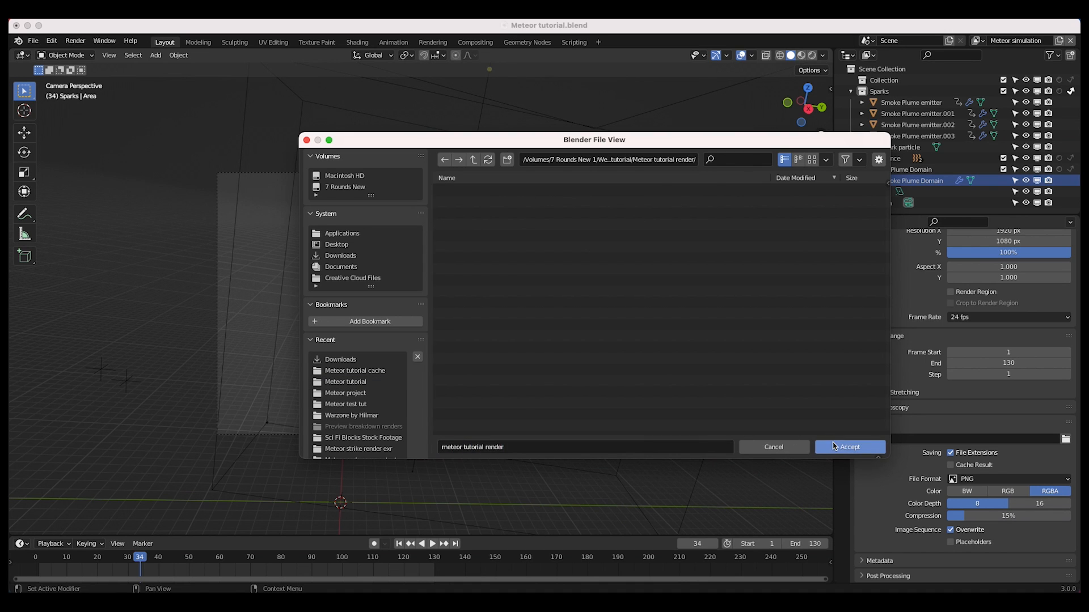
pyautogui.click(850, 447)
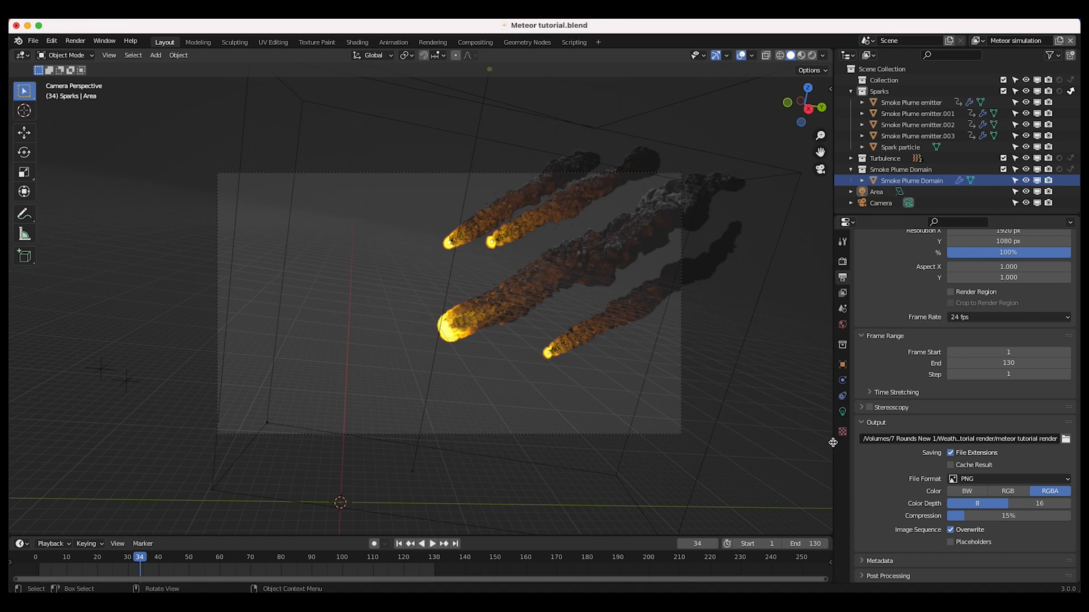
# Set the output file format to OpenEXR MultiLayer and save the blend file.
pyautogui.click(981, 479)
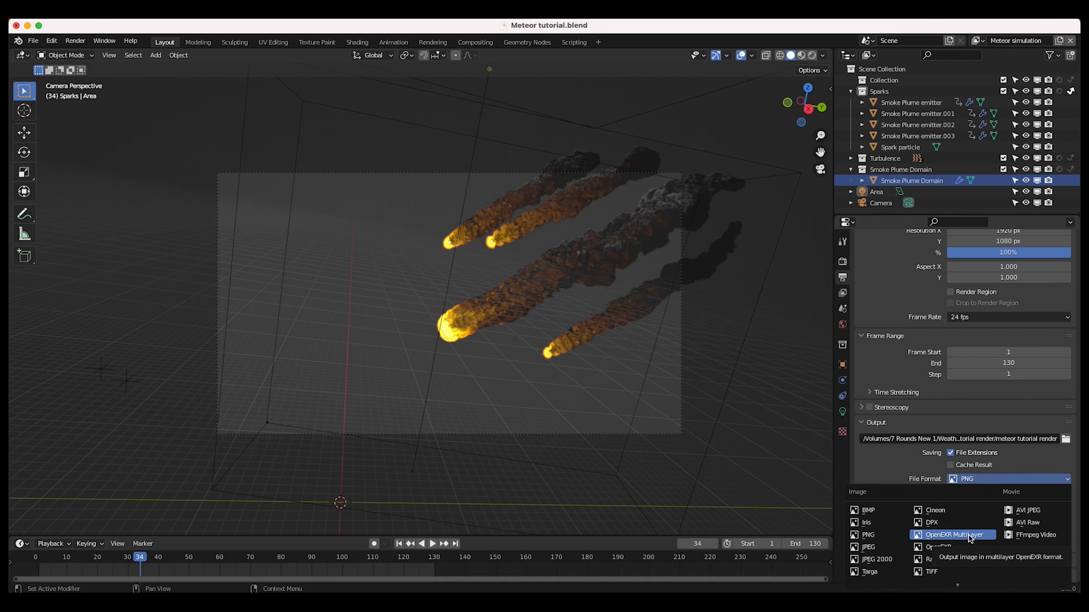
pyautogui.click(946, 537)
pyautogui.scroll(2, 933, 487)
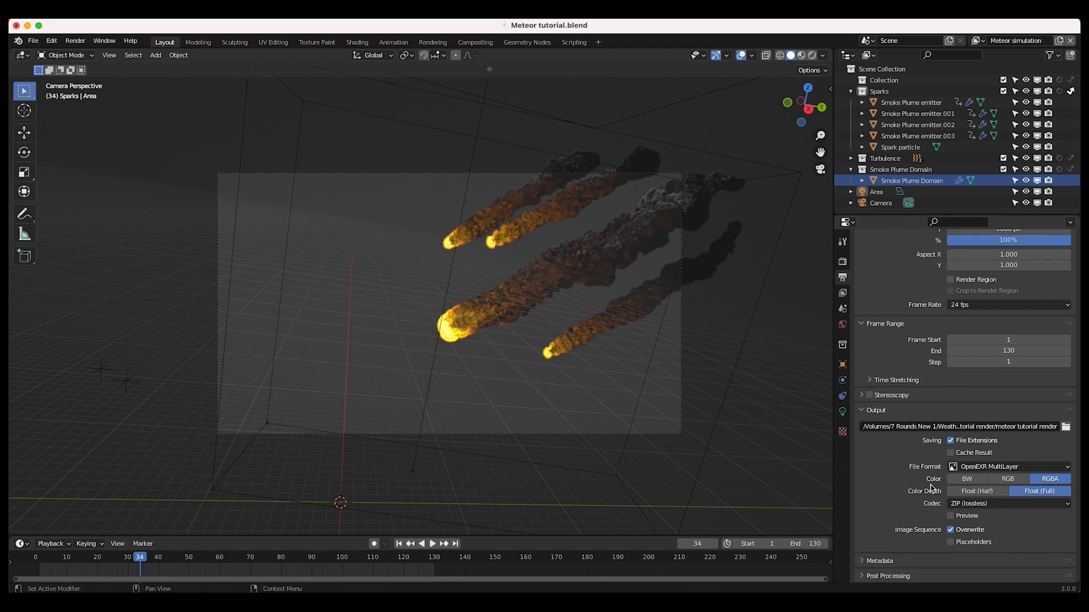
pyautogui.click(30, 41)
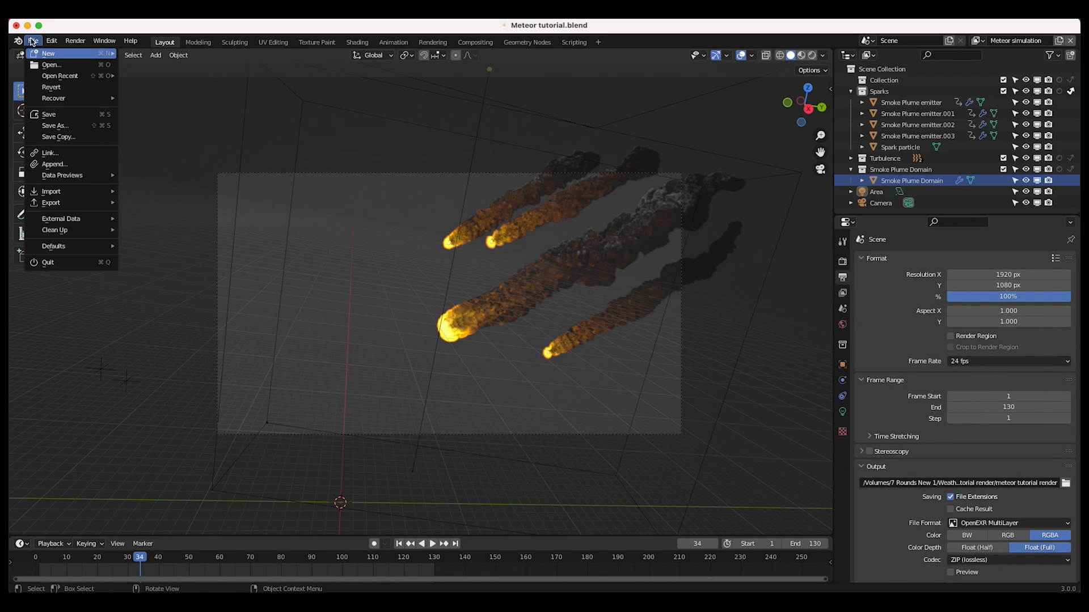
pyautogui.click(49, 114)
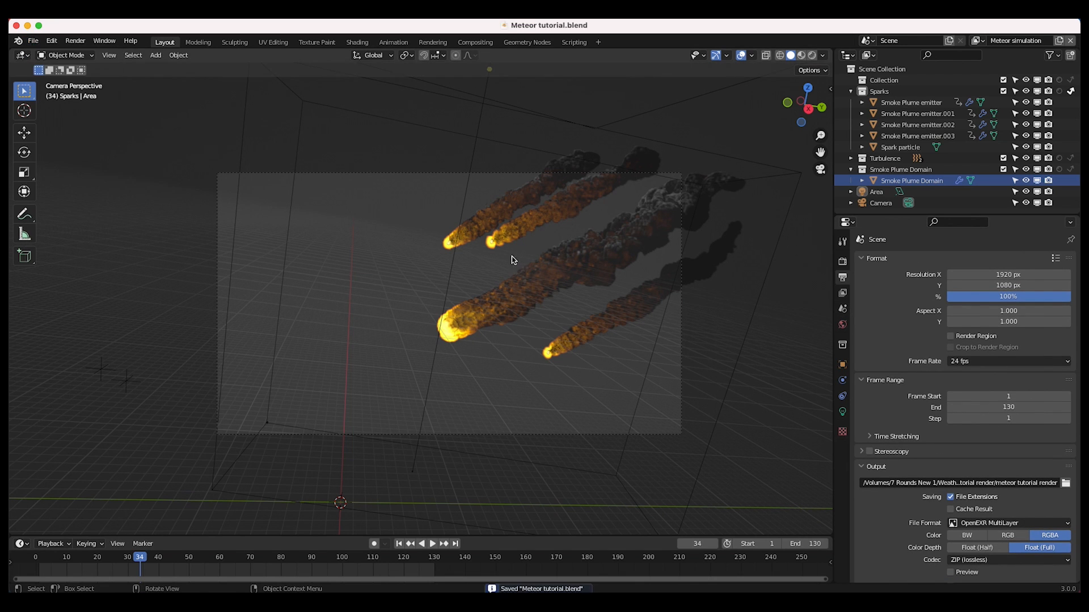
# Render the current frame as a still image, view its Sparks layer, and close the render result.
pyautogui.click(79, 41)
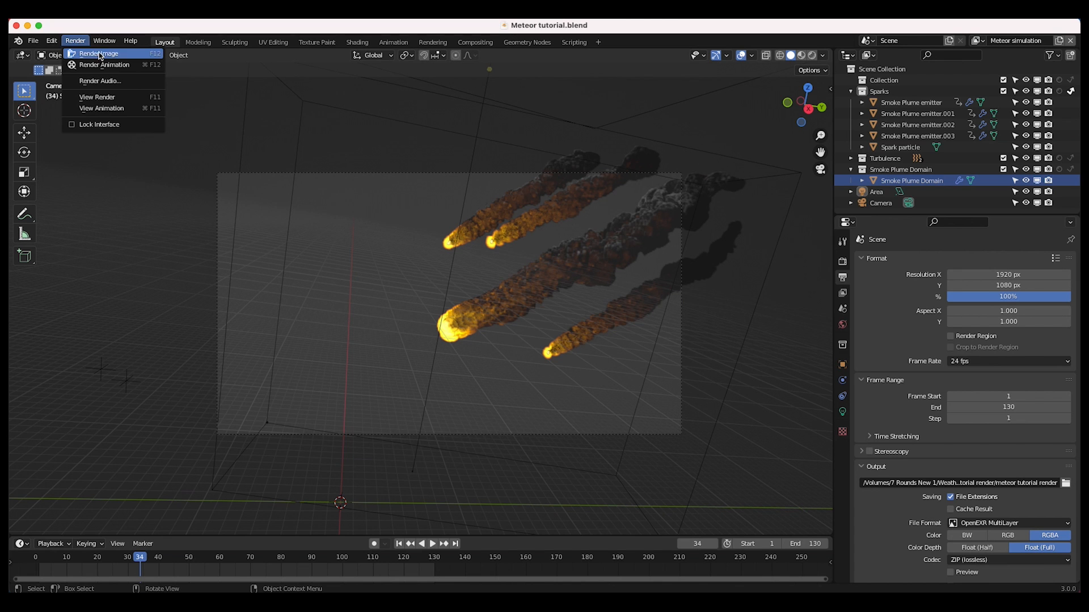
pyautogui.click(100, 52)
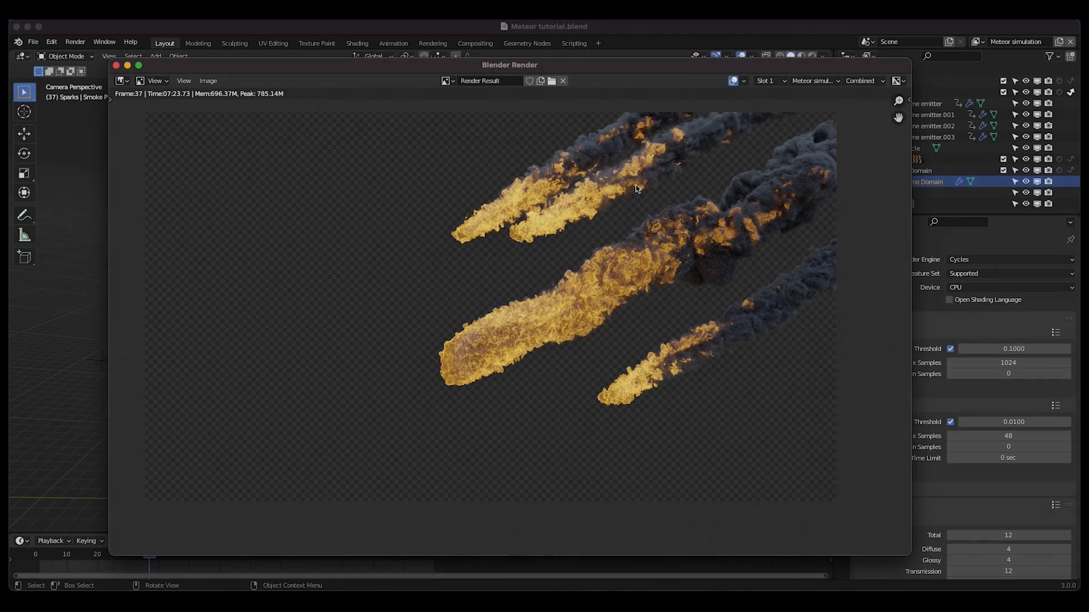
pyautogui.hscroll(-3, 495, 334)
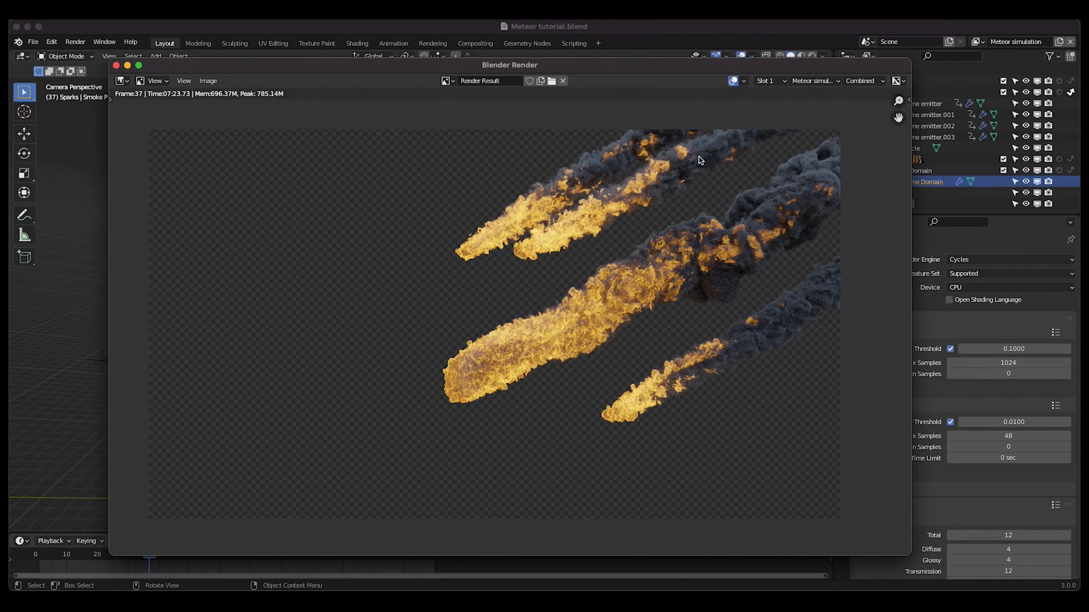
pyautogui.click(823, 82)
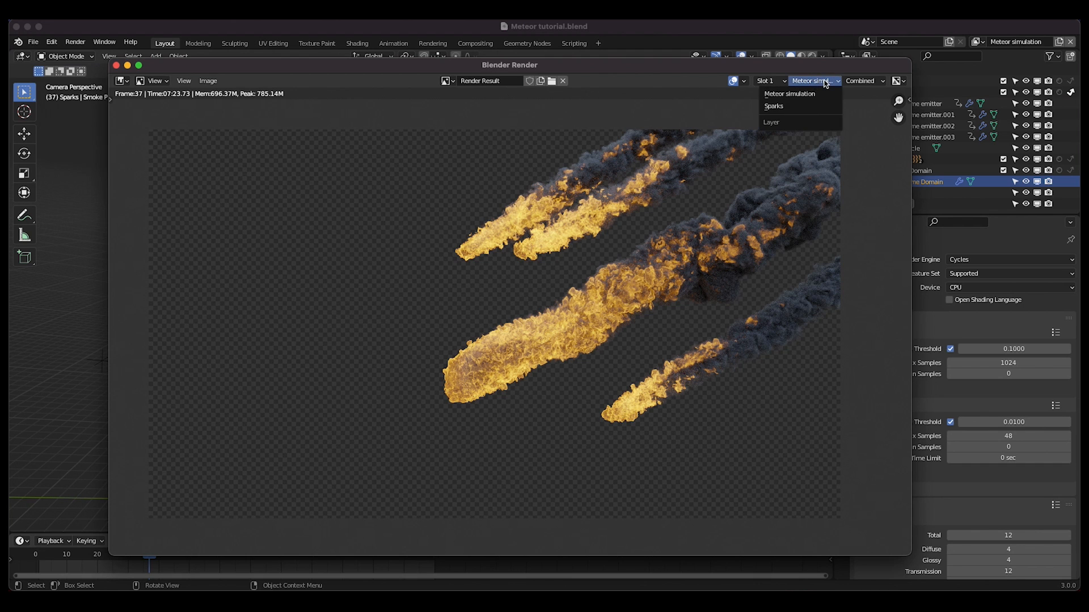
pyautogui.click(787, 108)
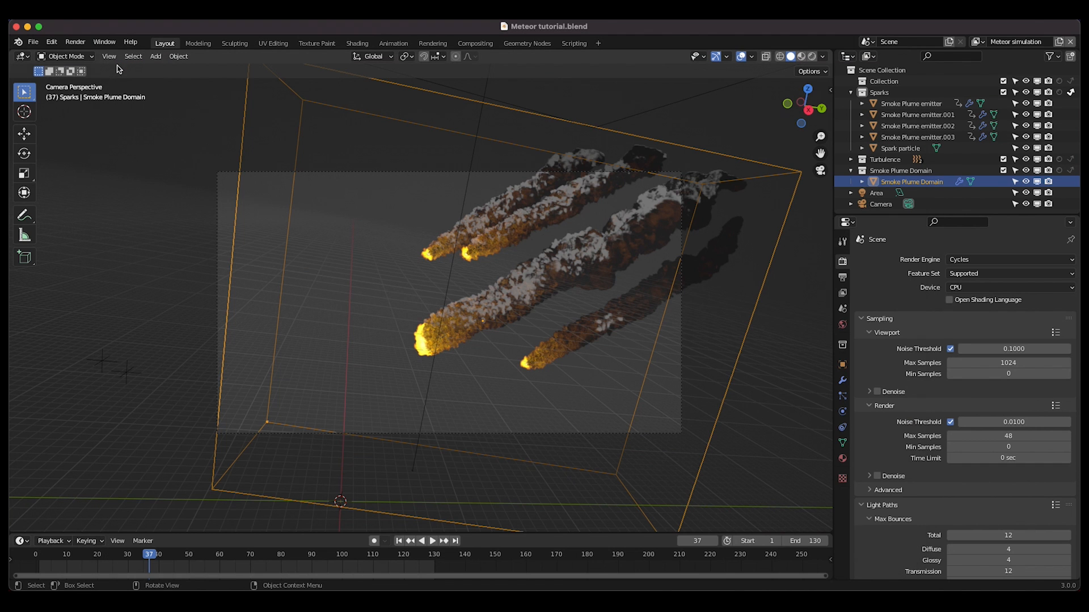
pyautogui.click(116, 66)
# Enable compositing nodes and add a Viewer node fed by the Render Layers node's Image output.
pyautogui.click(475, 44)
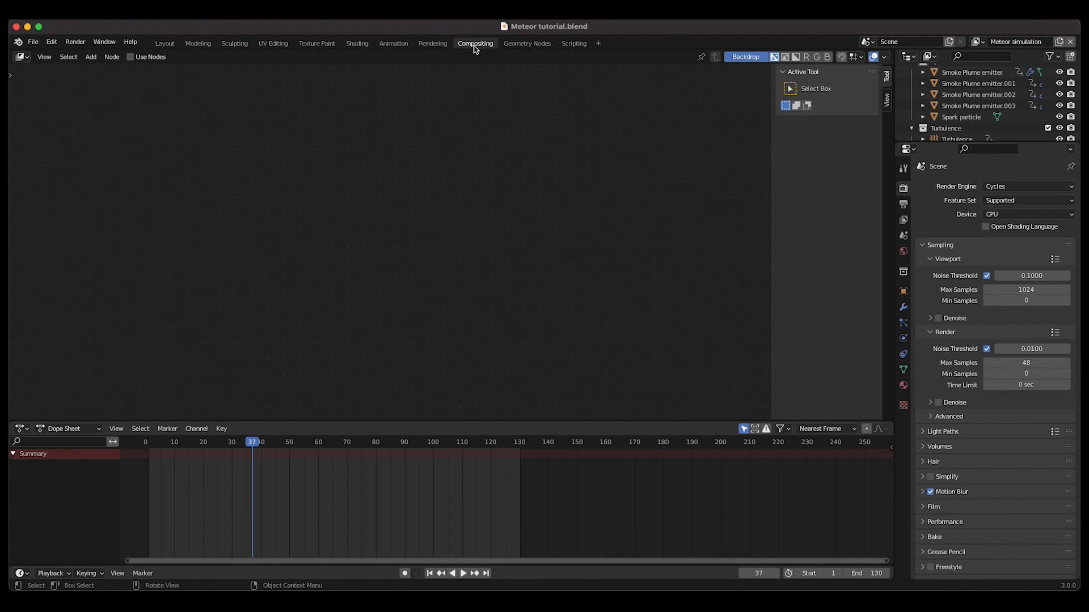
pyautogui.click(130, 56)
pyautogui.hotkey('shift', 'a')
pyautogui.moveTo(424, 306)
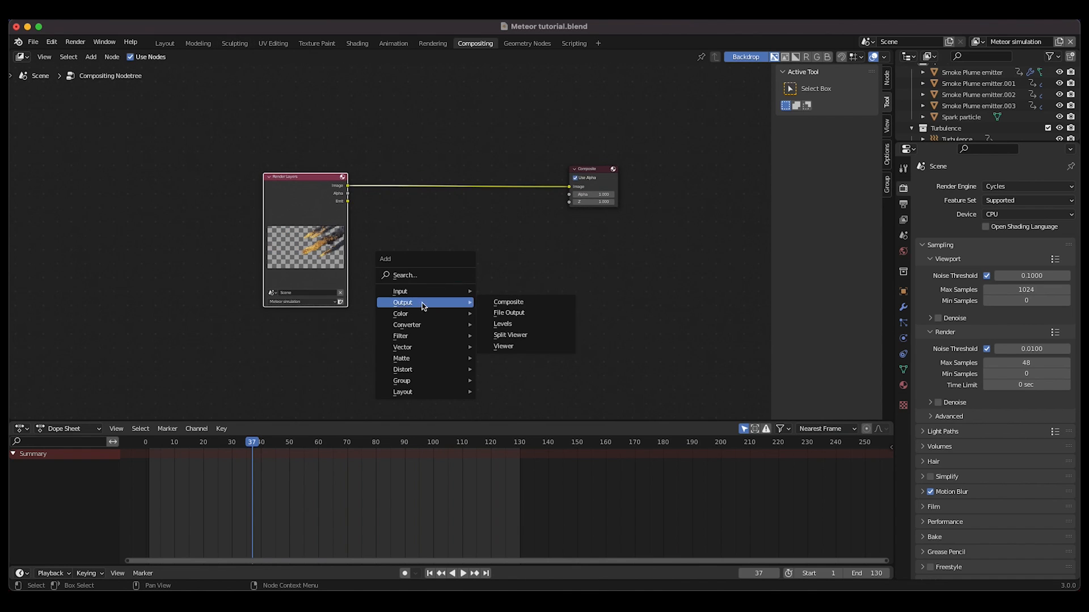
pyautogui.click(503, 346)
pyautogui.click(572, 224)
pyautogui.moveTo(348, 186); pyautogui.dragTo(651, 239)
pyautogui.moveTo(305, 191); pyautogui.dragTo(172, 177)
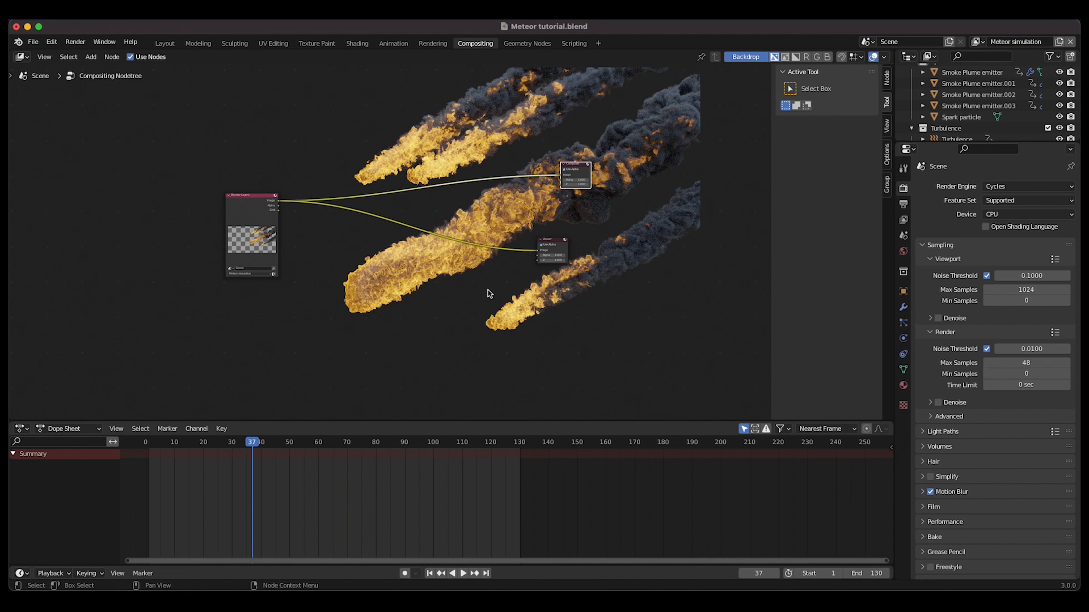
# Shrink the compositor backdrop and move the Render Layers node clear of the meteor image.
pyautogui.press('v')
pyautogui.moveTo(488, 290); pyautogui.dragTo(508, 360, button='middle')
pyautogui.moveTo(384, 333); pyautogui.dragTo(444, 312, button='middle')
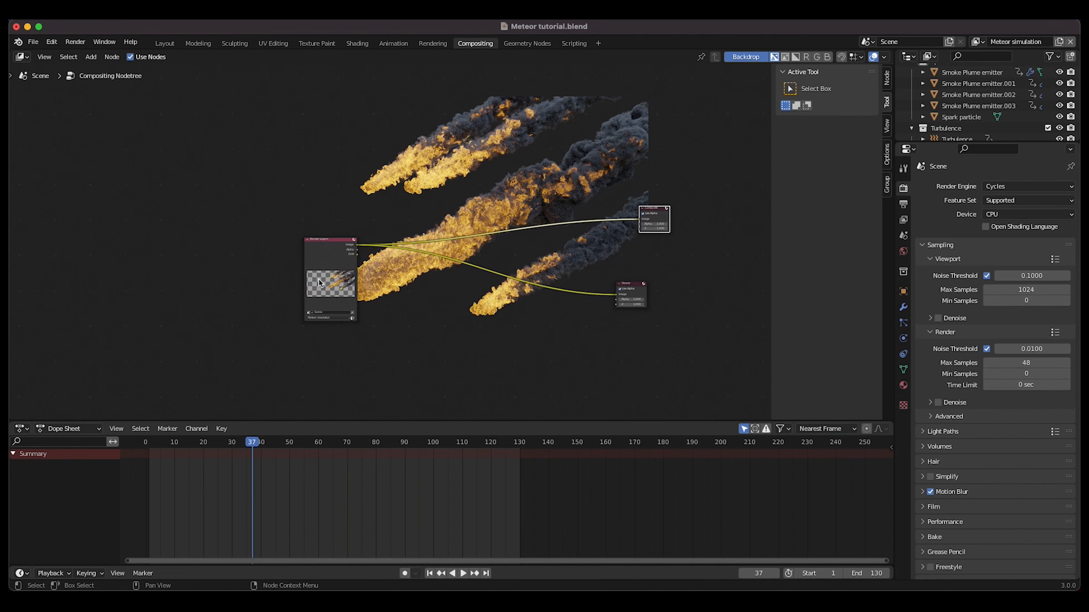
pyautogui.click(332, 255)
pyautogui.moveTo(330, 251); pyautogui.dragTo(230, 217)
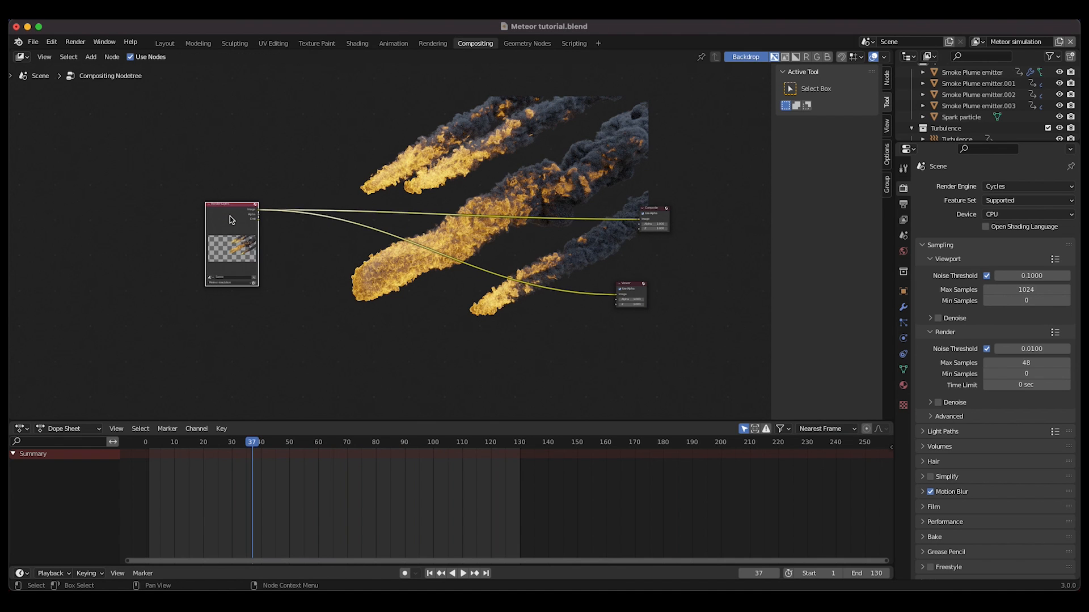
pyautogui.scroll(3, 431, 372)
pyautogui.hscroll(-5, 431, 372)
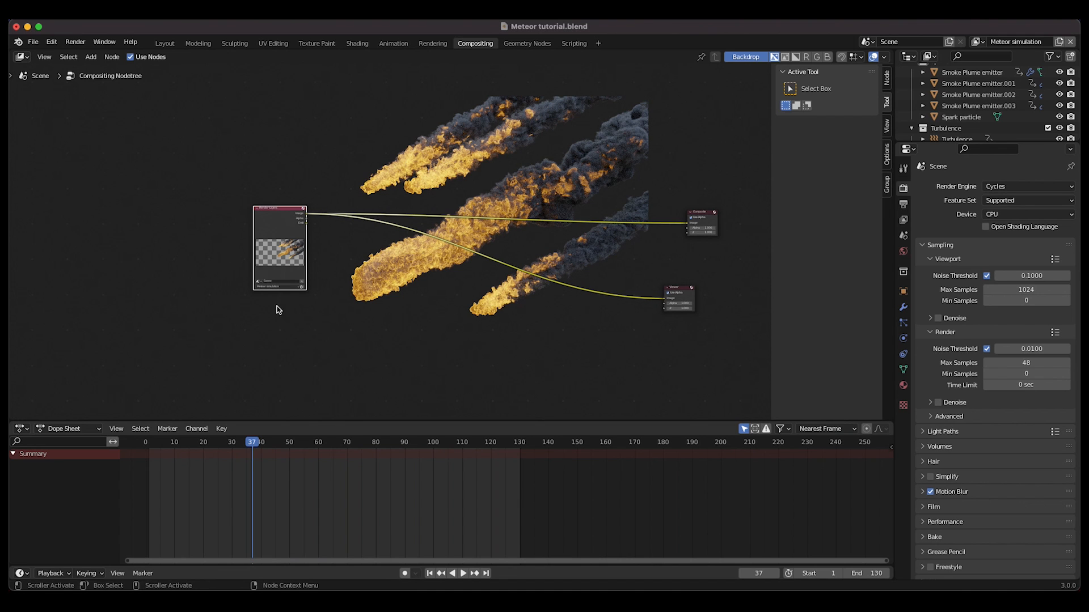
# Duplicate the Render Layers node below the original and set the copy's layer to Sparks.
pyautogui.hotkey('shift', 'd')
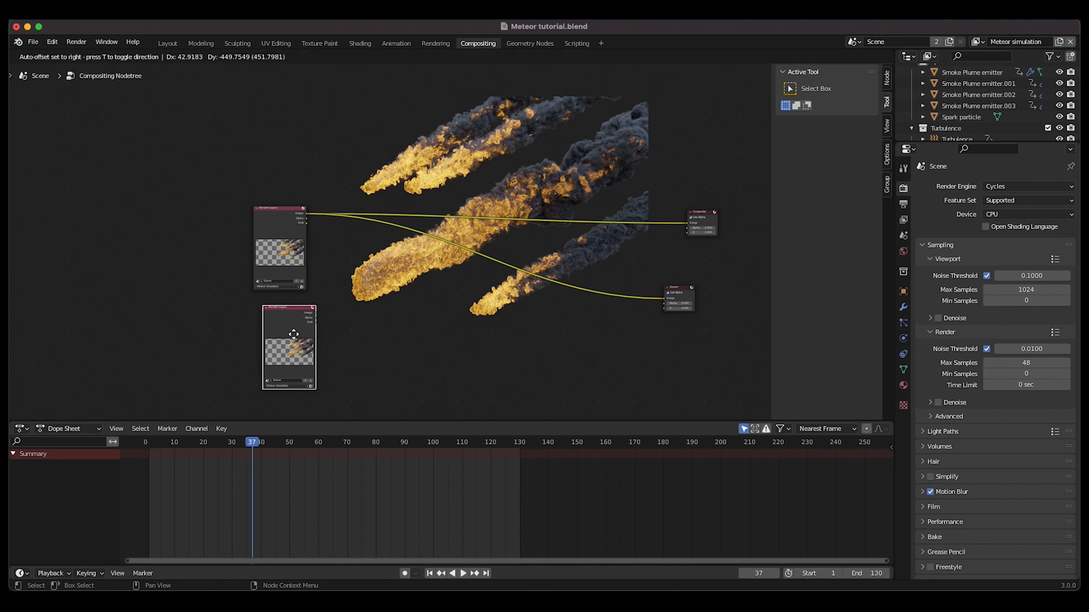
pyautogui.click(295, 335)
pyautogui.scroll(2, 292, 340)
pyautogui.click(377, 379)
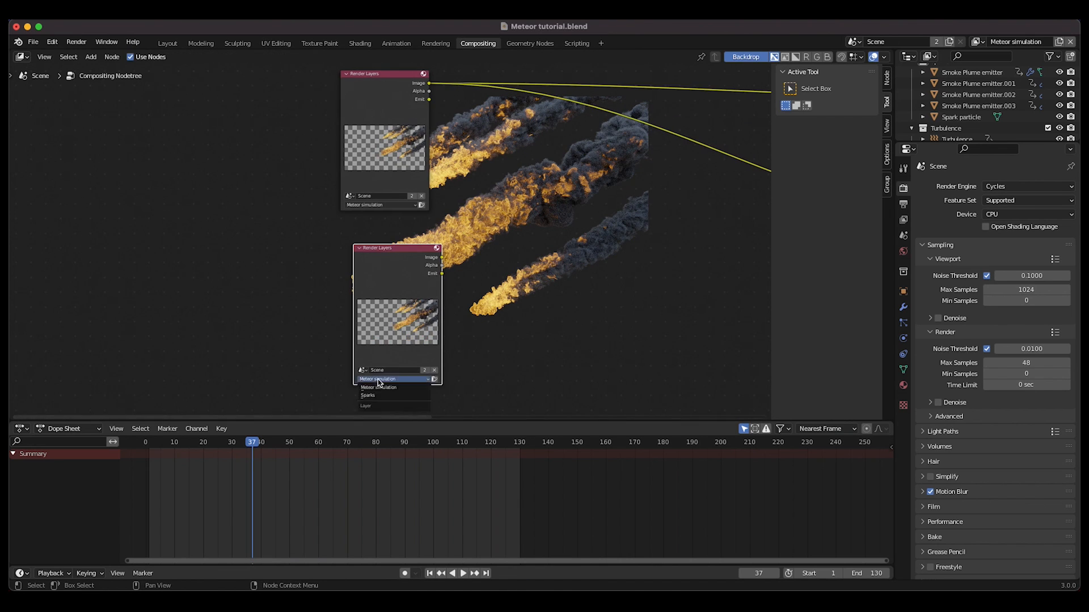
pyautogui.click(372, 395)
pyautogui.press('Home')
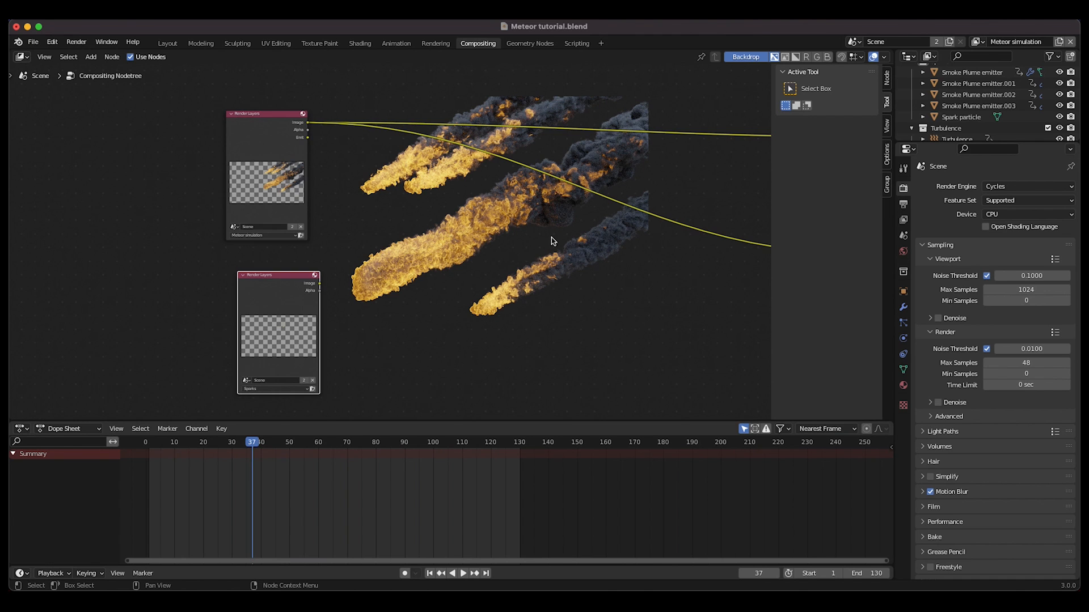
# Insert an Alpha Over node before the Viewer and connect the Sparks Image output to its second Image input.
pyautogui.hotkey('shift', 'a')
pyautogui.moveTo(527, 294)
pyautogui.moveTo(499, 305)
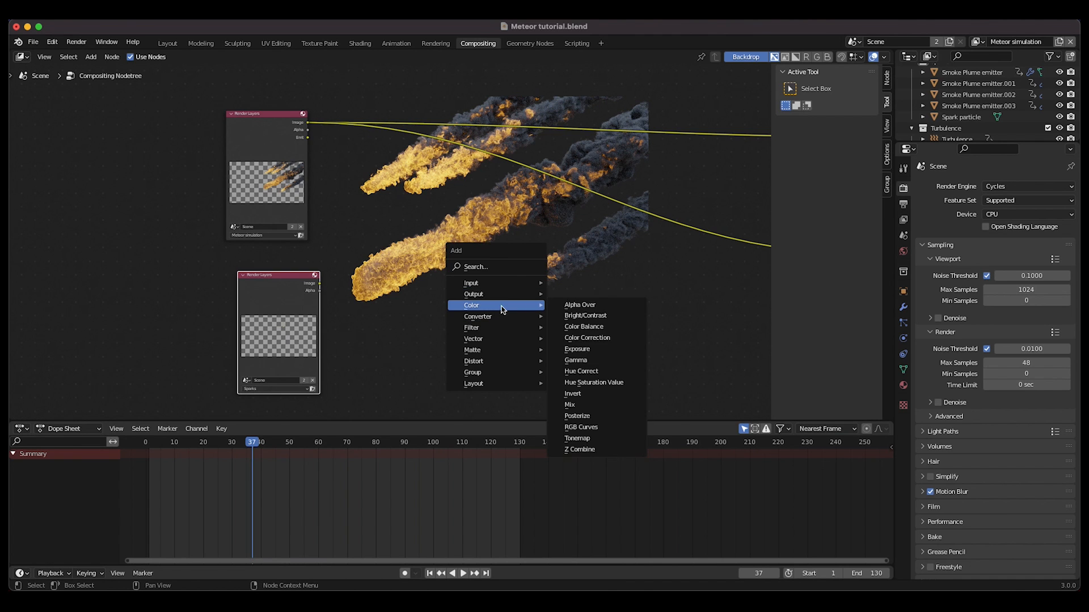
pyautogui.click(595, 304)
pyautogui.click(591, 169)
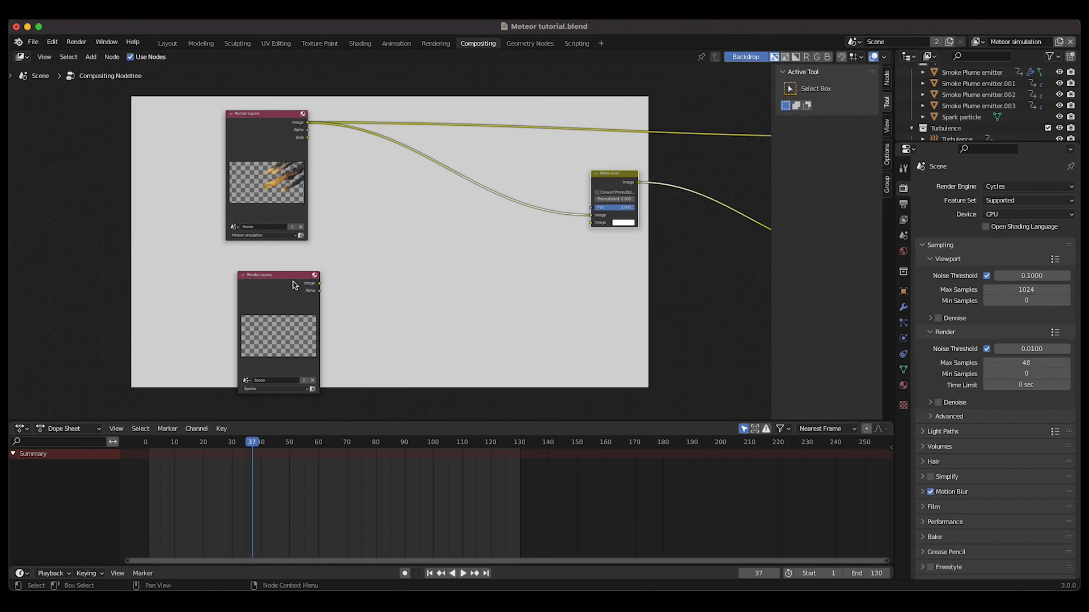
pyautogui.moveTo(319, 283); pyautogui.dragTo(592, 224)
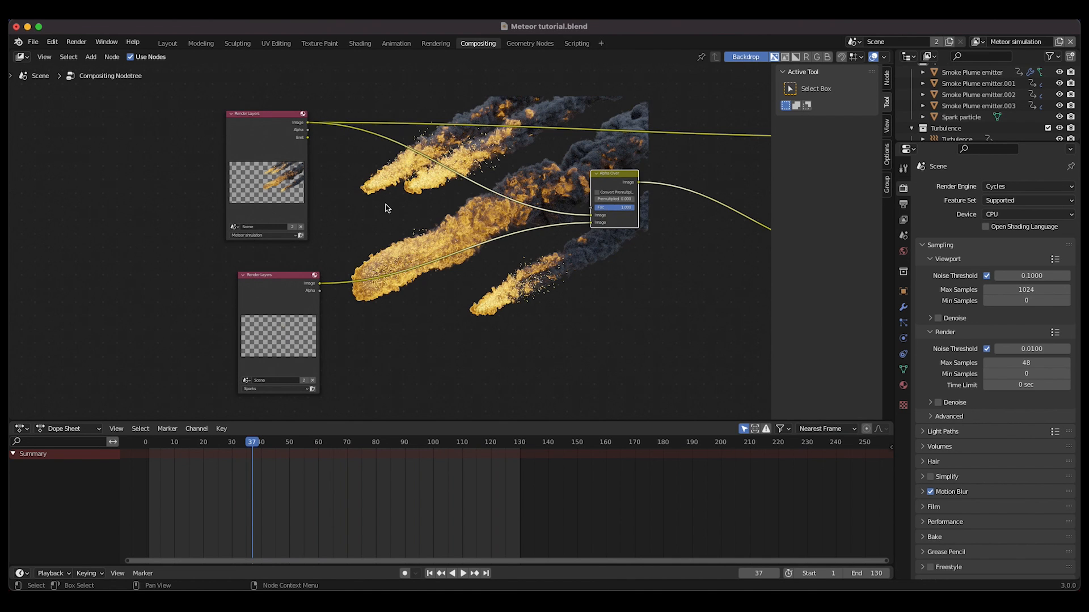
# Swap the Alpha Over node's two Image inputs so the Meteor simulation layer lies over the Sparks layer.
pyautogui.hscroll(3, 386, 208)
pyautogui.scroll(2, 386, 208)
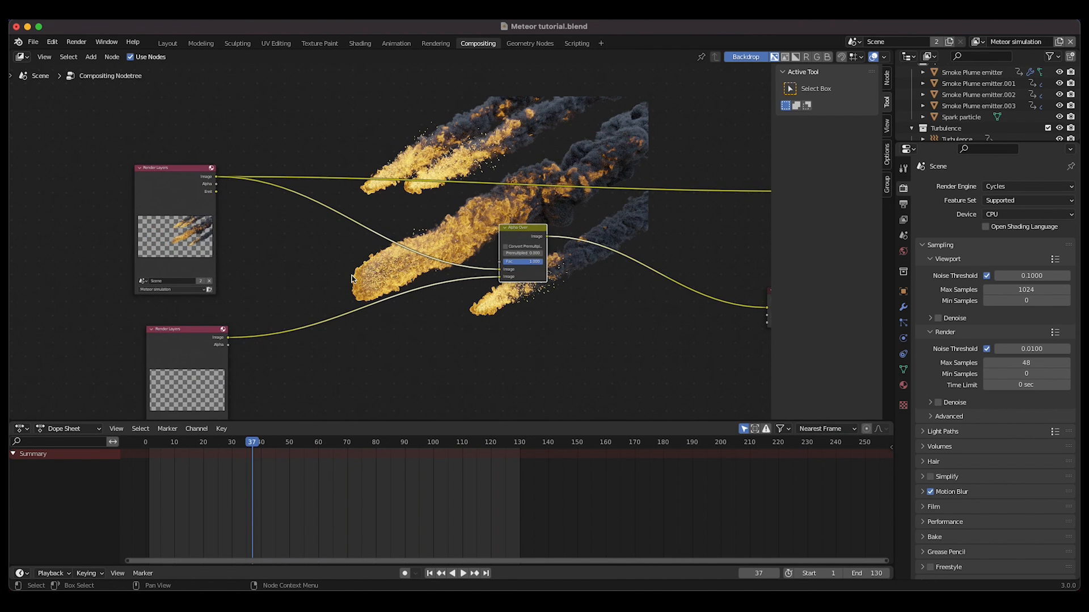
pyautogui.scroll(4, 518, 203)
pyautogui.hscroll(2, 518, 203)
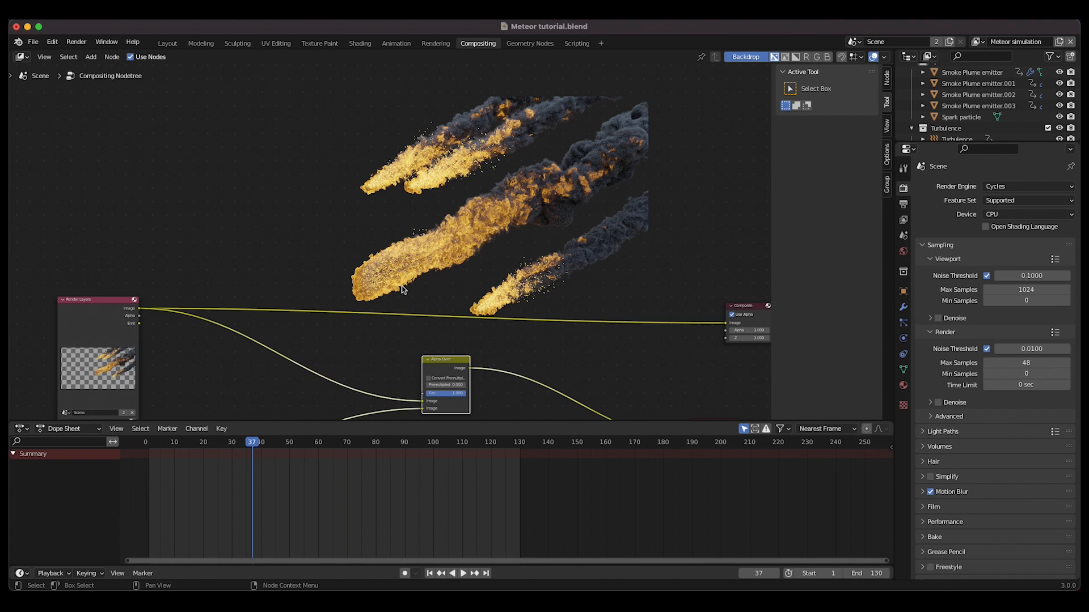
pyautogui.scroll(-6, 402, 289)
pyautogui.hscroll(-3, 402, 289)
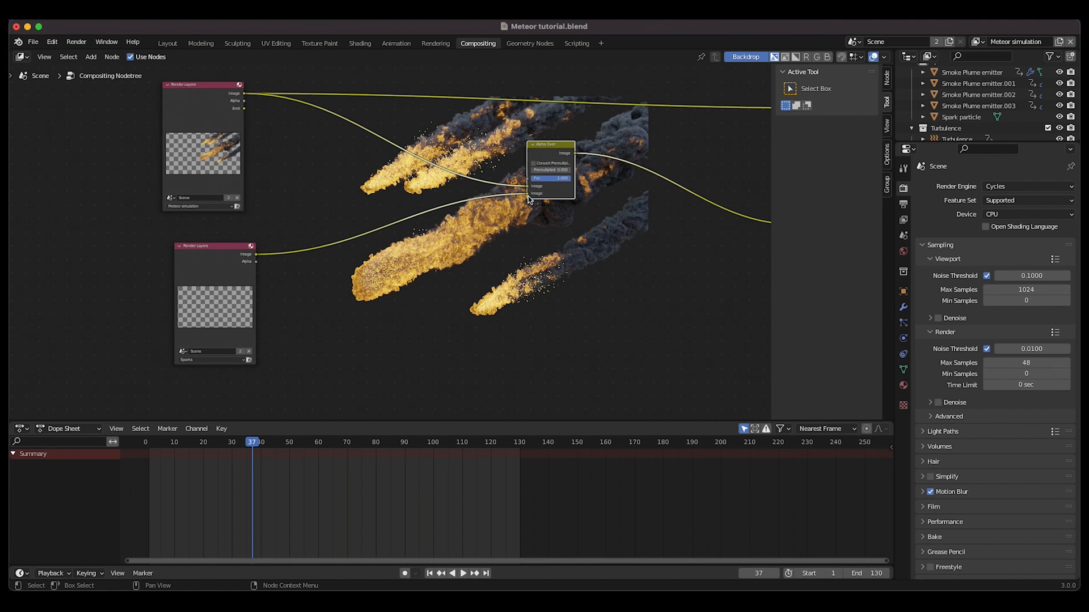
pyautogui.moveTo(528, 194); pyautogui.dragTo(530, 190)
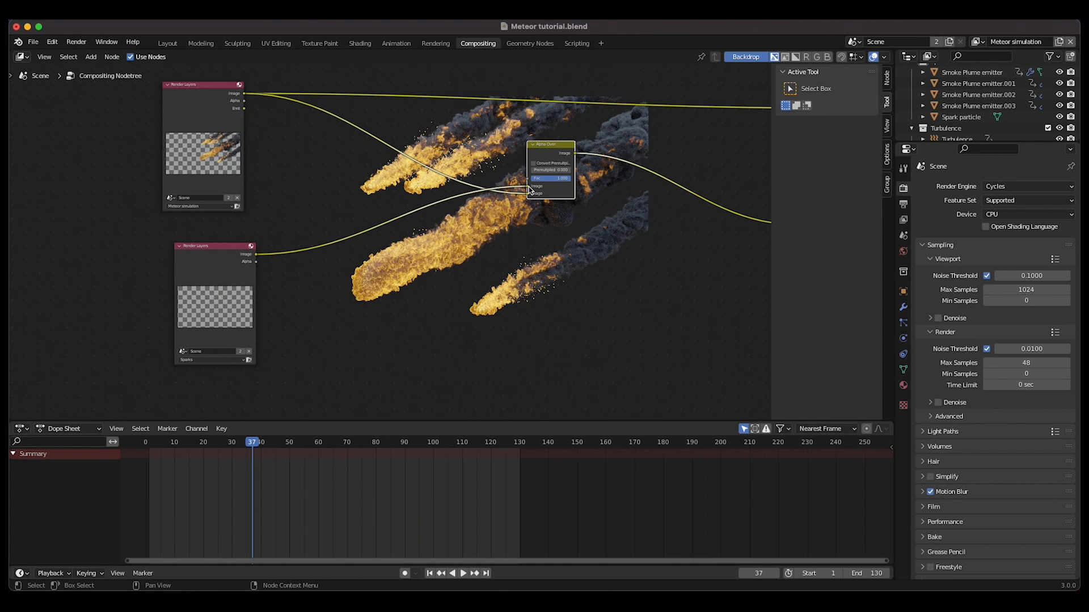
# Examine how the sparks combine with the smoke and fire in the compositor backdrop.
pyautogui.scroll(2, 456, 165)
pyautogui.hscroll(1, 457, 164)
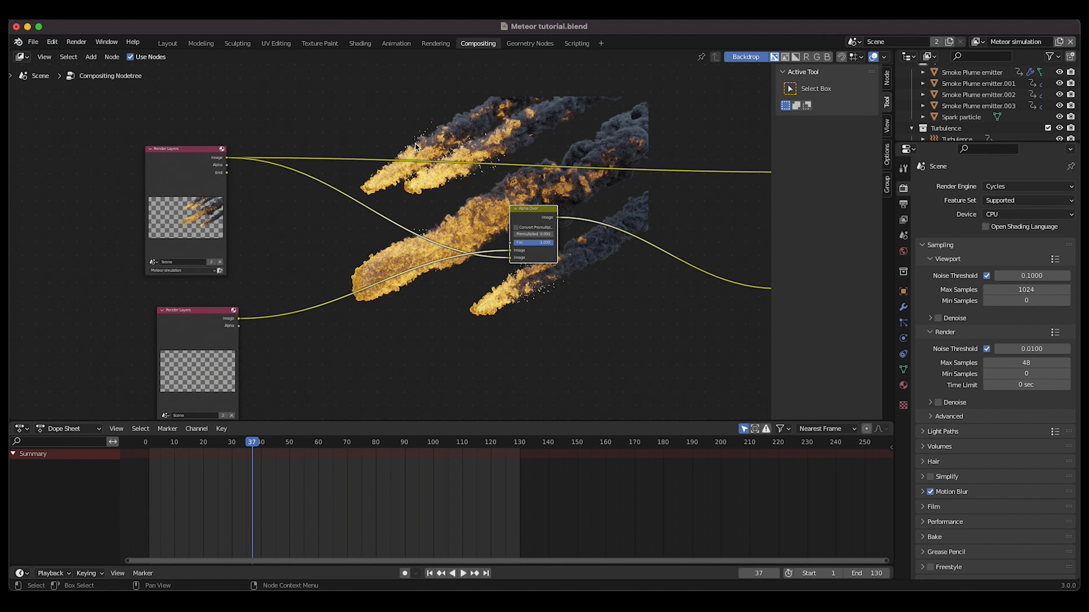
pyautogui.scroll(-4, 487, 294)
pyautogui.hscroll(2, 486, 294)
pyautogui.scroll(4, 371, 303)
pyautogui.hscroll(-2, 372, 303)
pyautogui.hscroll(-3, 485, 133)
pyautogui.scroll(1, 485, 133)
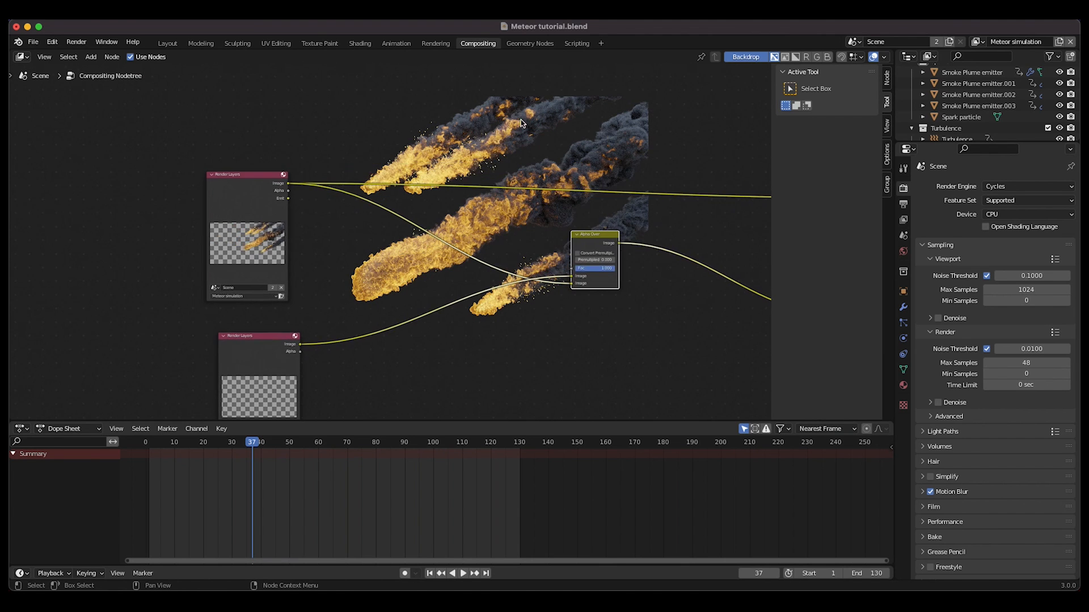
# Move the Meteor simulation Render Layers node farther away from the Alpha Over node.
pyautogui.click(260, 202)
pyautogui.moveTo(266, 203); pyautogui.dragTo(176, 211)
pyautogui.moveTo(201, 217); pyautogui.dragTo(408, 247, button='middle')
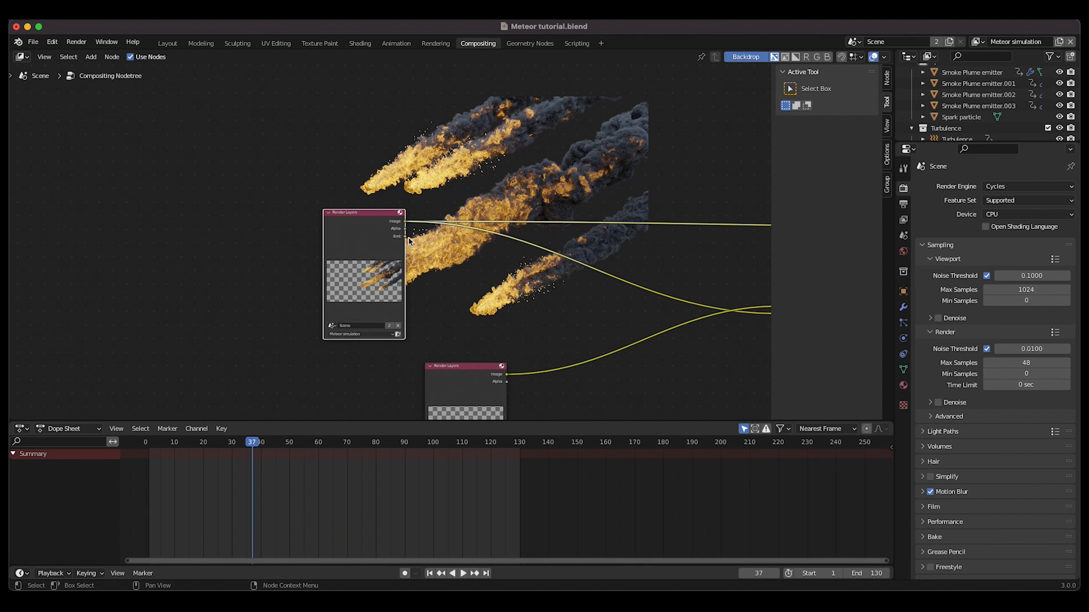
# Try adding an extra Viewer node fed by the Emit output of the Meteor simulation Render Layers node.
pyautogui.hotkey('shift', 'a')
pyautogui.moveTo(388, 243)
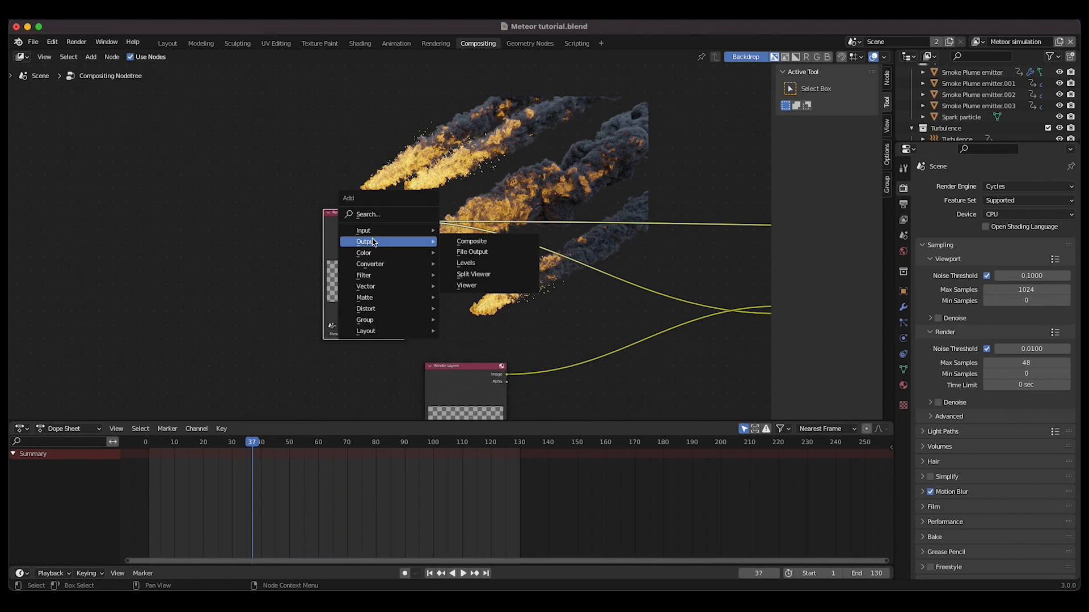
pyautogui.click(462, 283)
pyautogui.click(477, 286)
pyautogui.moveTo(405, 236); pyautogui.dragTo(475, 307)
pyautogui.click(503, 292)
pyautogui.scroll(3, 502, 292)
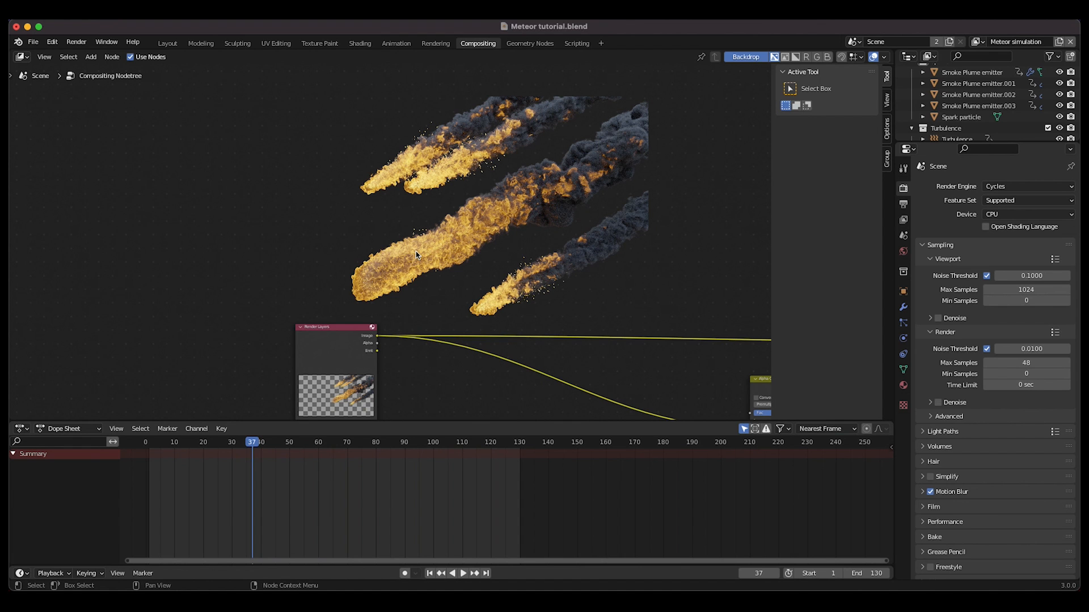
# Insert a Glare node on the link between the Meteor simulation Render Layers node and the Alpha Over node.
pyautogui.scroll(-10, 416, 251)
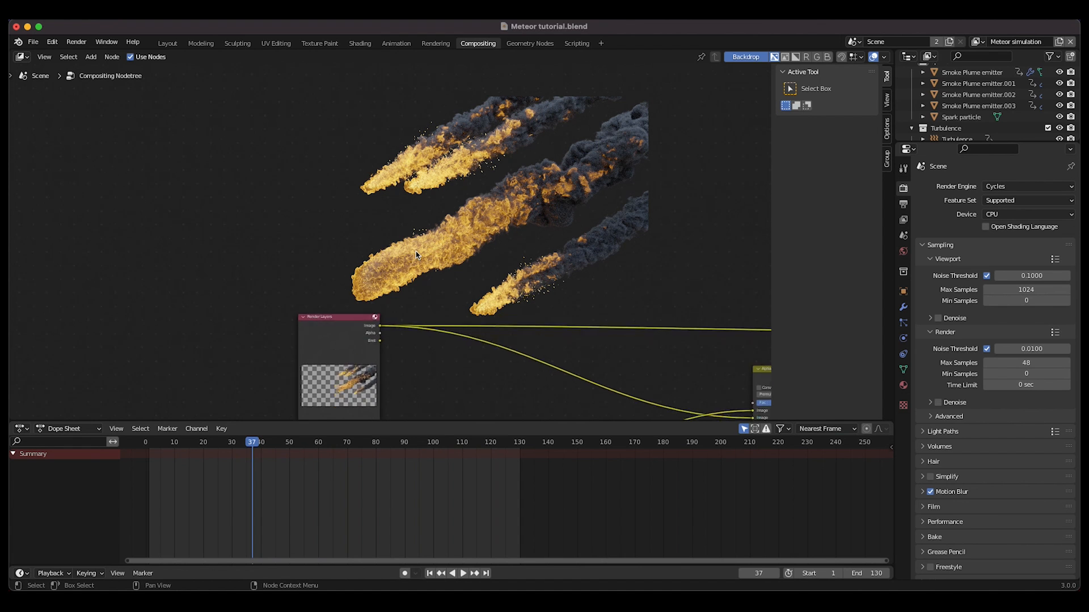
pyautogui.hscroll(5, 416, 251)
pyautogui.scroll(-3, 416, 251)
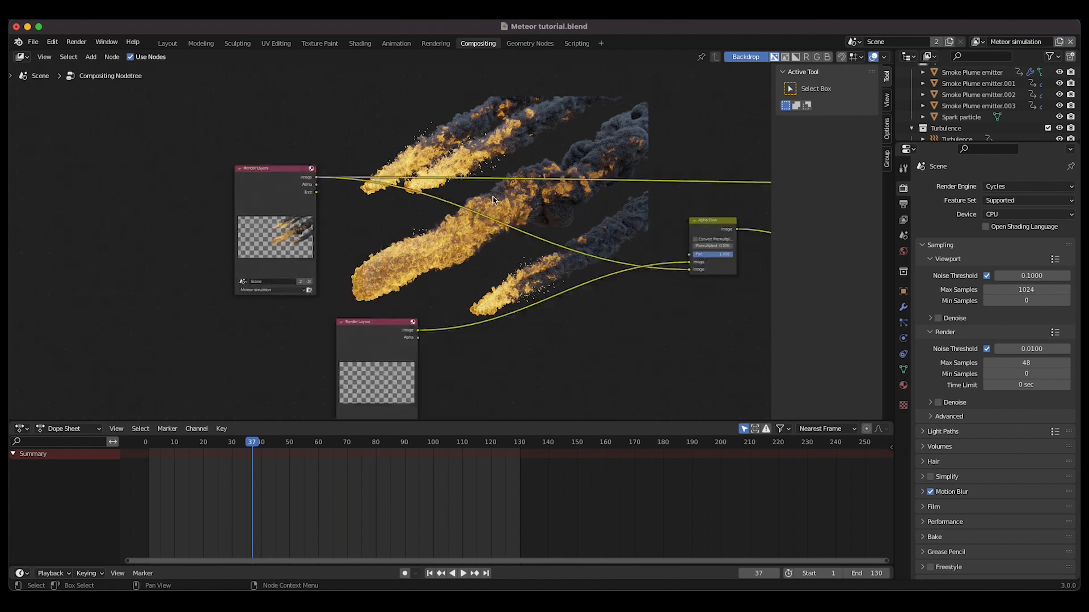
pyautogui.hotkey('shift', 'a')
pyautogui.moveTo(499, 271)
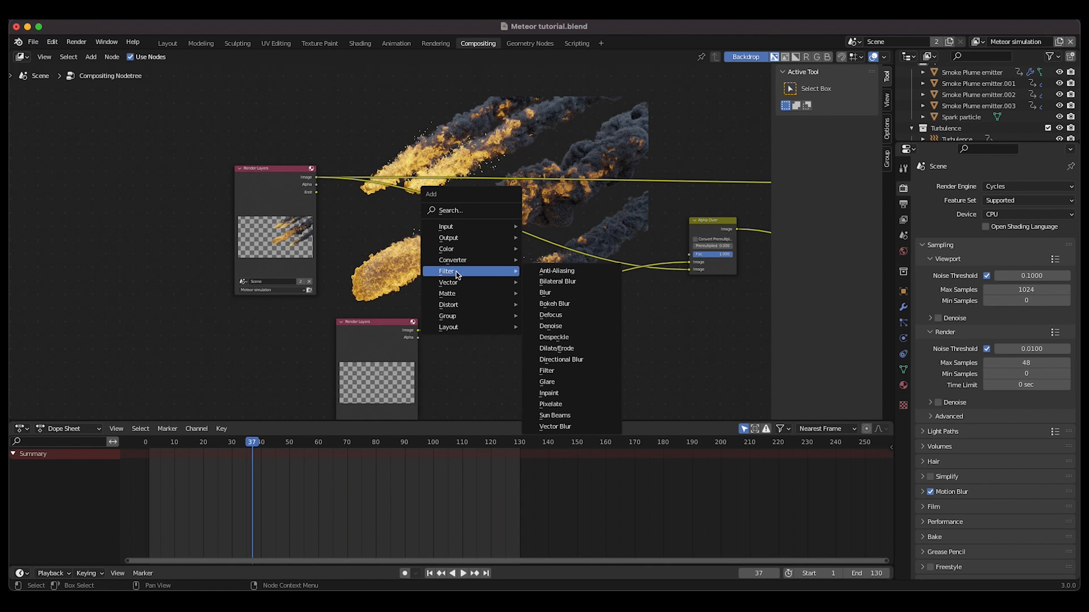
pyautogui.click(546, 382)
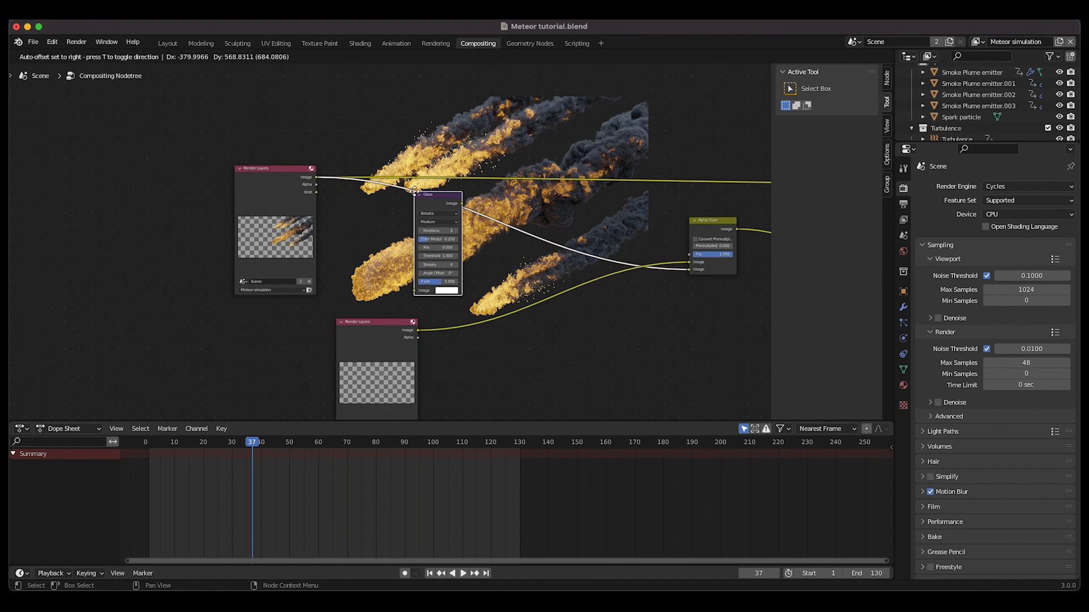
pyautogui.click(417, 195)
pyautogui.hscroll(-4, 417, 195)
pyautogui.scroll(2, 417, 194)
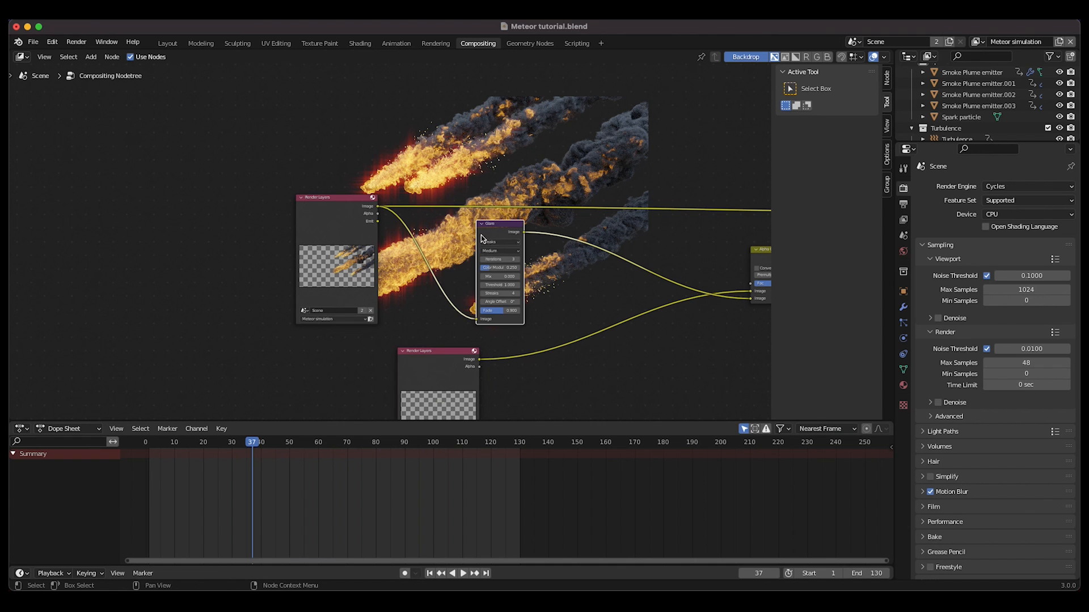
# Set the Glare node to Fog Glow with High quality, a threshold of 0.1 and a size of 9.
pyautogui.click(497, 245)
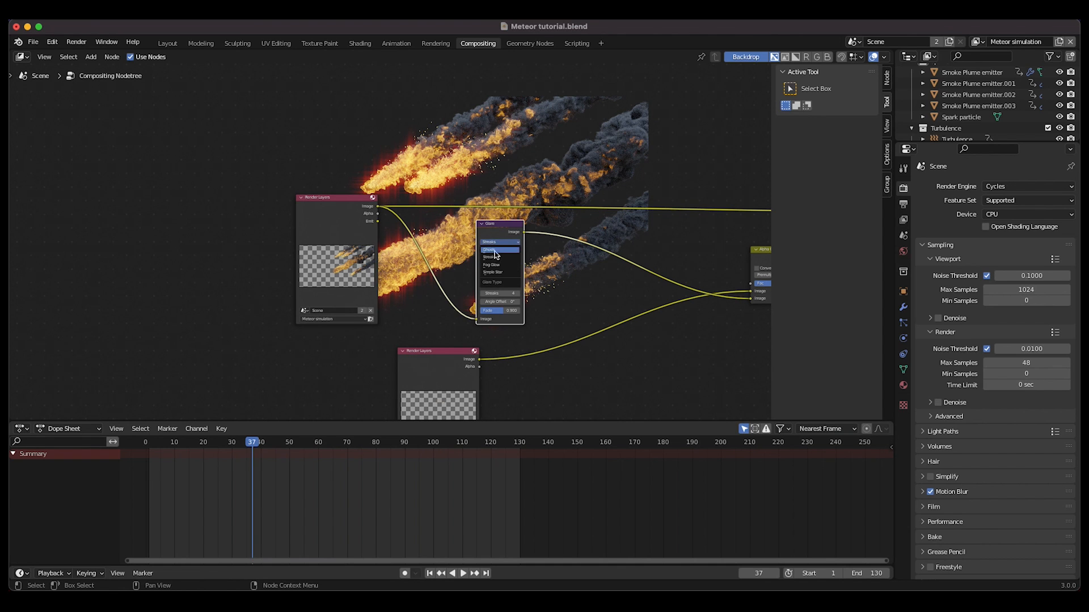
pyautogui.click(493, 265)
pyautogui.click(504, 251)
pyautogui.click(494, 258)
pyautogui.click(497, 267)
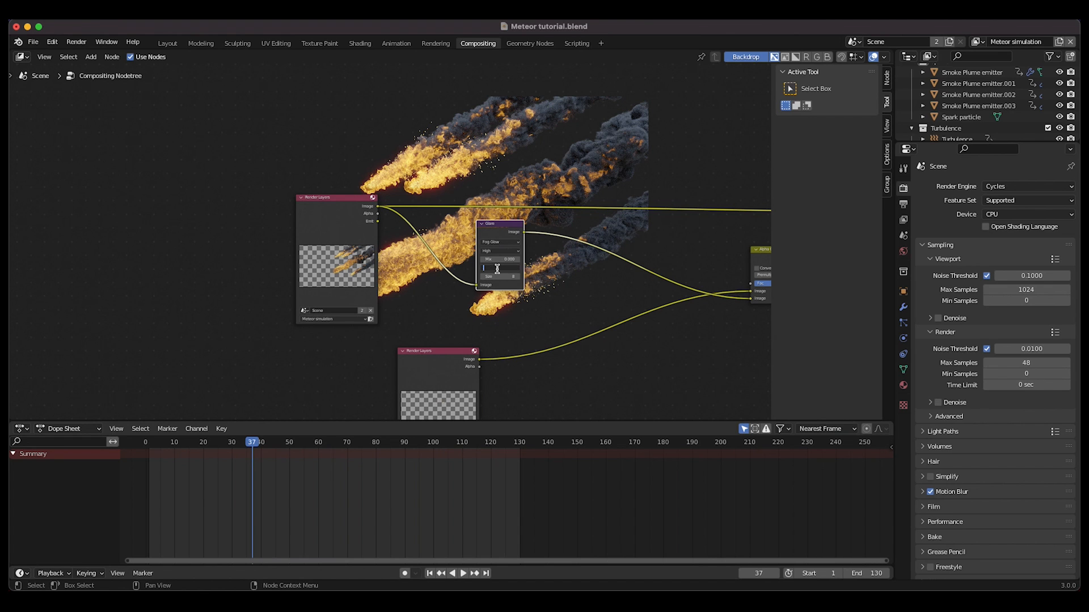
pyautogui.write('0.1')
pyautogui.press('Return')
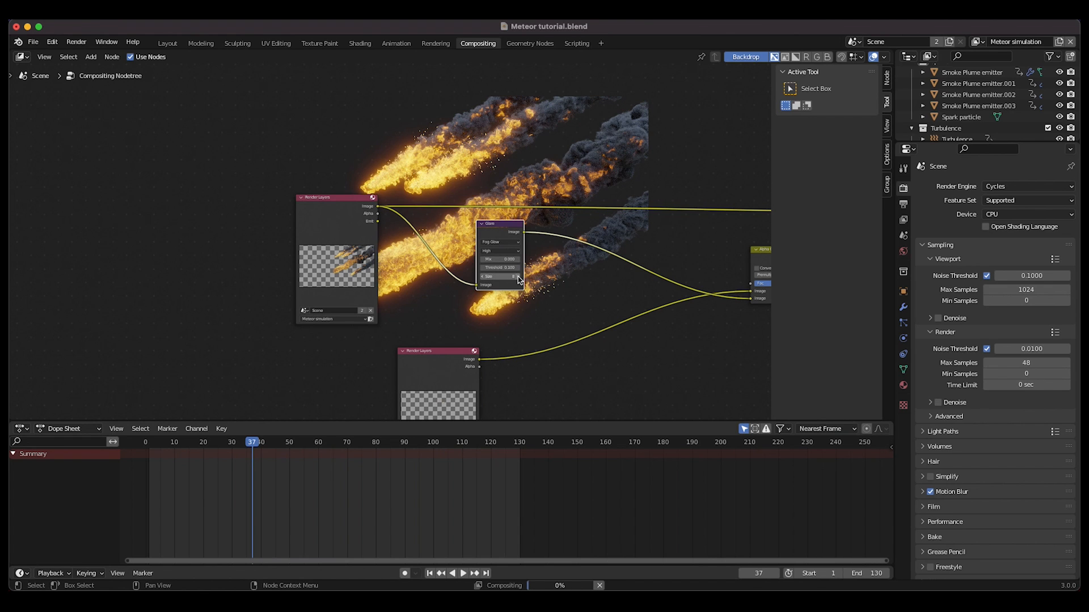
pyautogui.scroll(5, 518, 277)
pyautogui.hscroll(5, 519, 276)
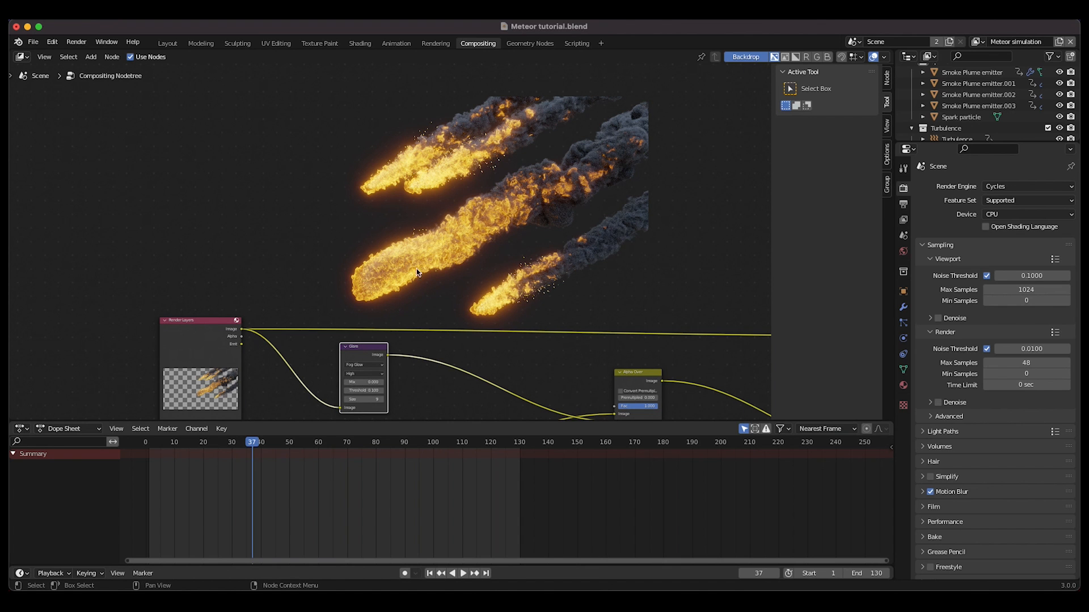
# Duplicate the Glare node onto the link after the original and set the copy's size to 8.
pyautogui.scroll(-5, 485, 243)
pyautogui.hscroll(-3, 485, 242)
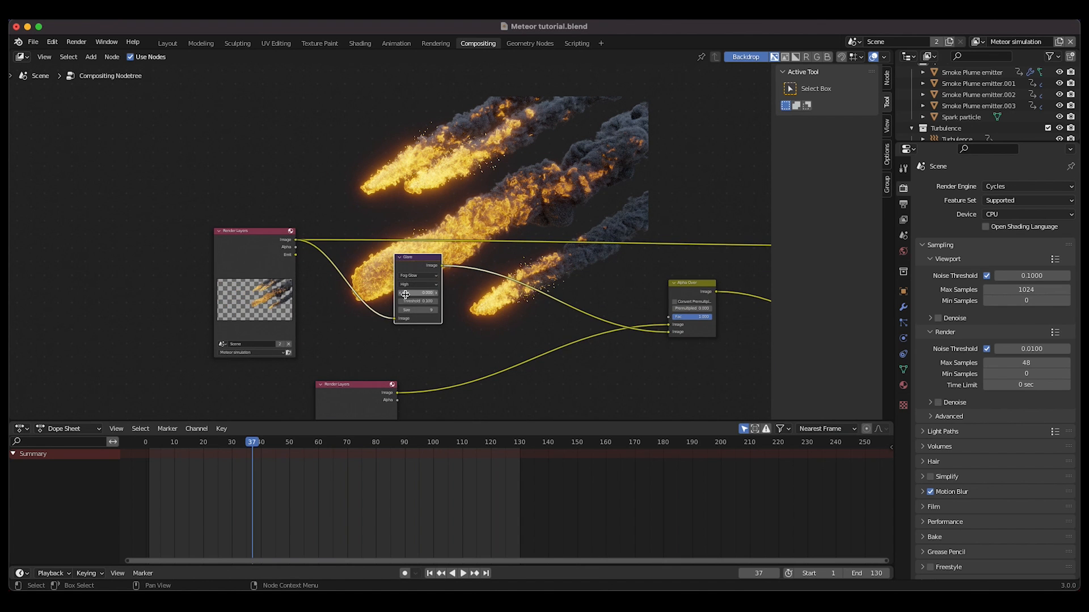
pyautogui.hotkey('shift', 'd')
pyautogui.click(468, 298)
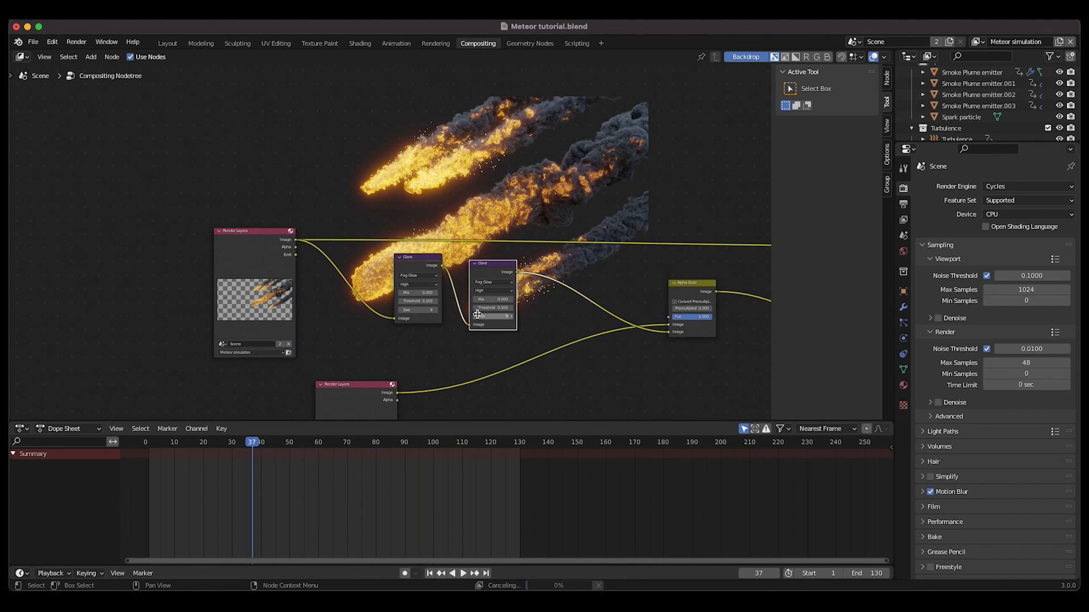
pyautogui.click(475, 316)
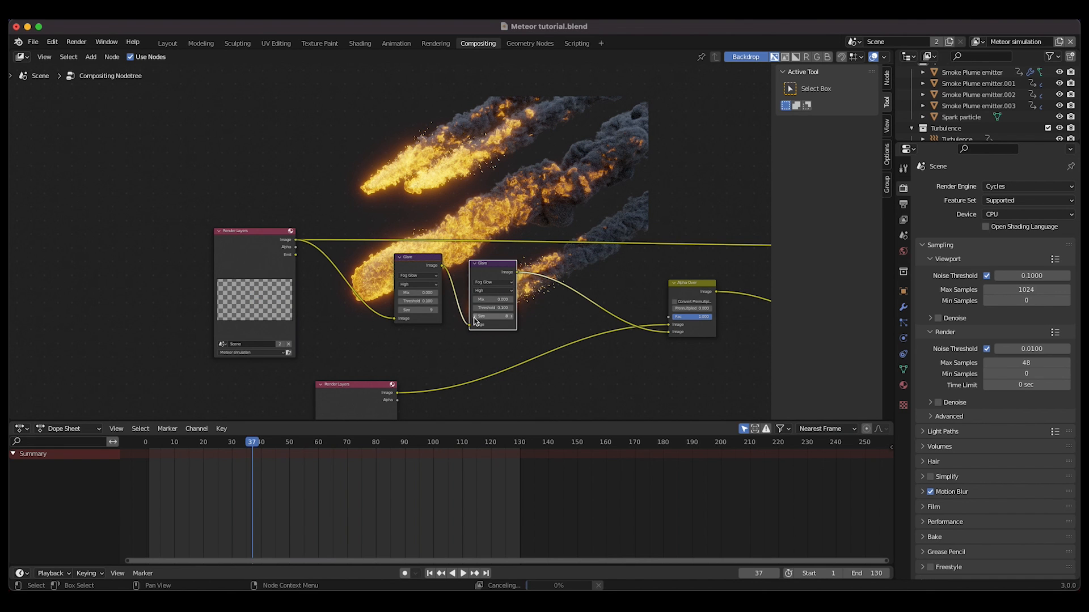
# Examine the doubled fog glow around the burning meteors in the compositor backdrop.
pyautogui.moveTo(550, 141); pyautogui.dragTo(500, 219, button='middle')
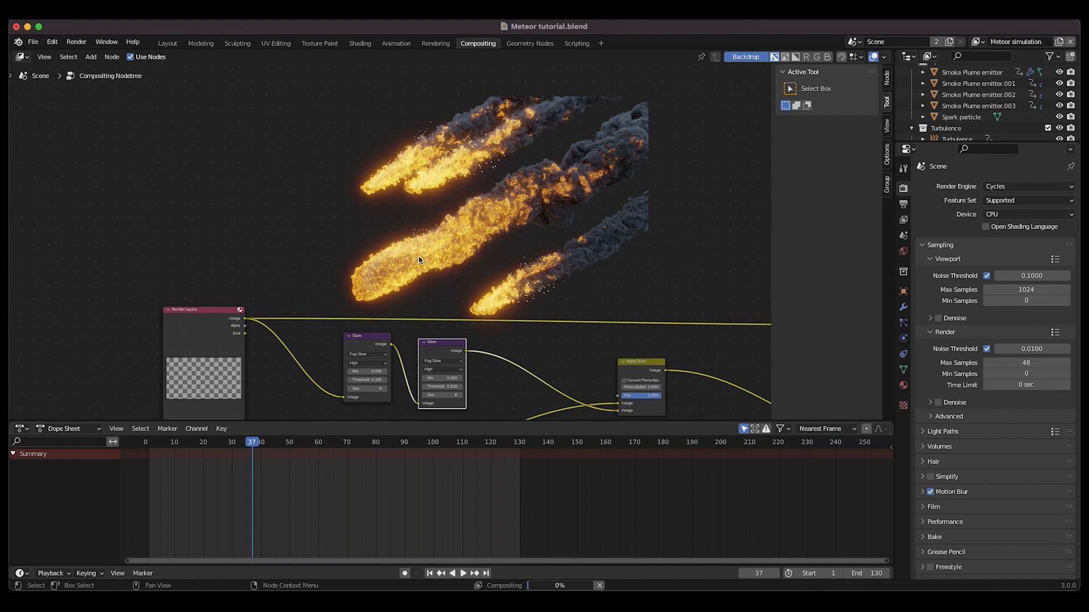
pyautogui.moveTo(428, 342); pyautogui.dragTo(405, 280, button='middle')
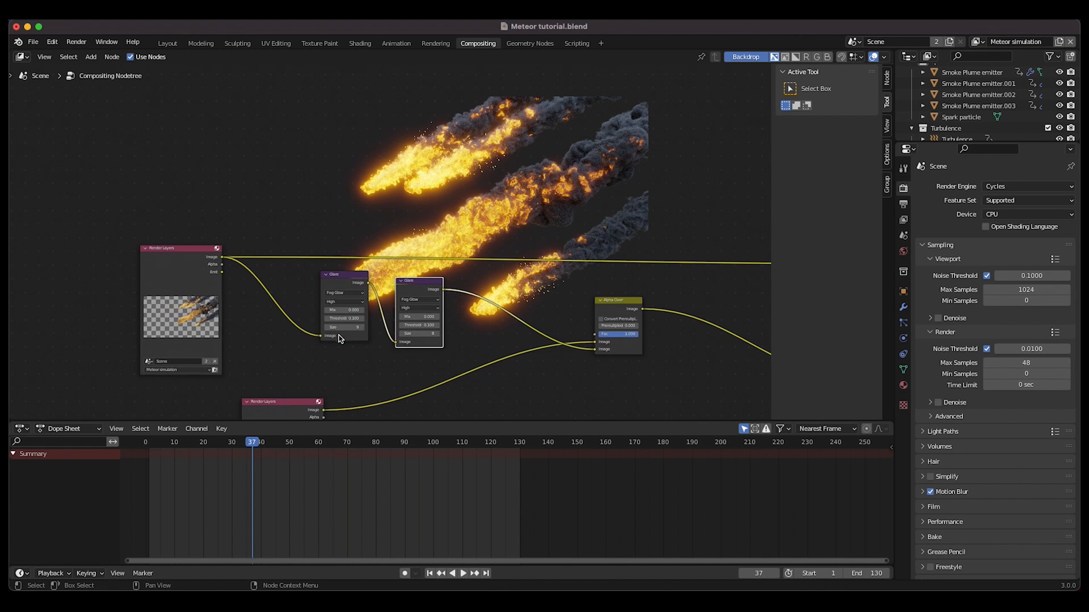
pyautogui.scroll(2, 447, 256)
pyautogui.hscroll(-1, 446, 256)
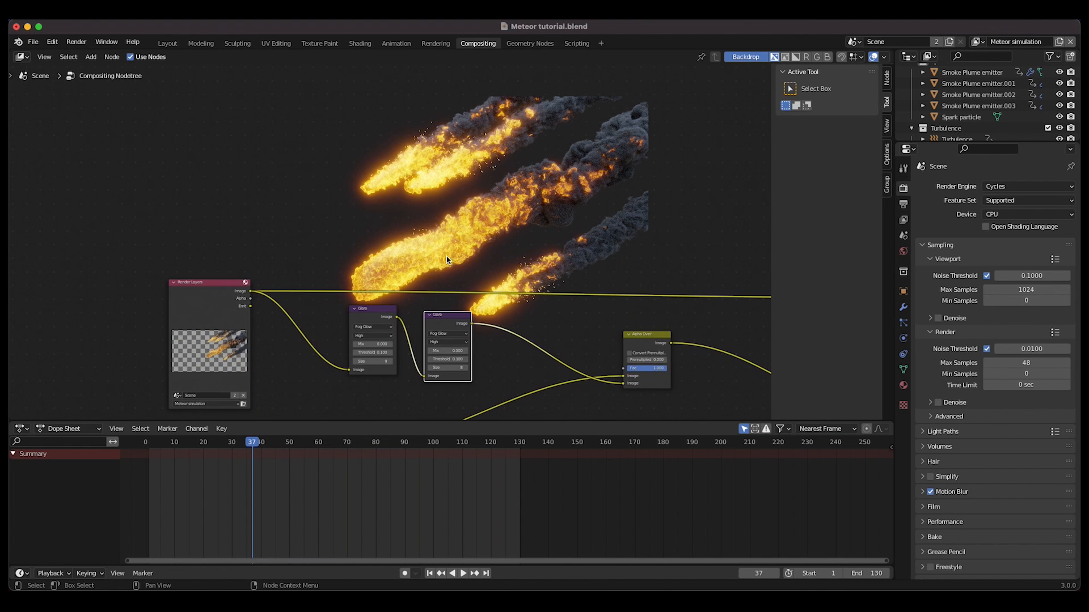
pyautogui.hscroll(-6, 383, 316)
pyautogui.scroll(-1, 384, 315)
pyautogui.hscroll(6, 383, 319)
pyautogui.scroll(2, 383, 319)
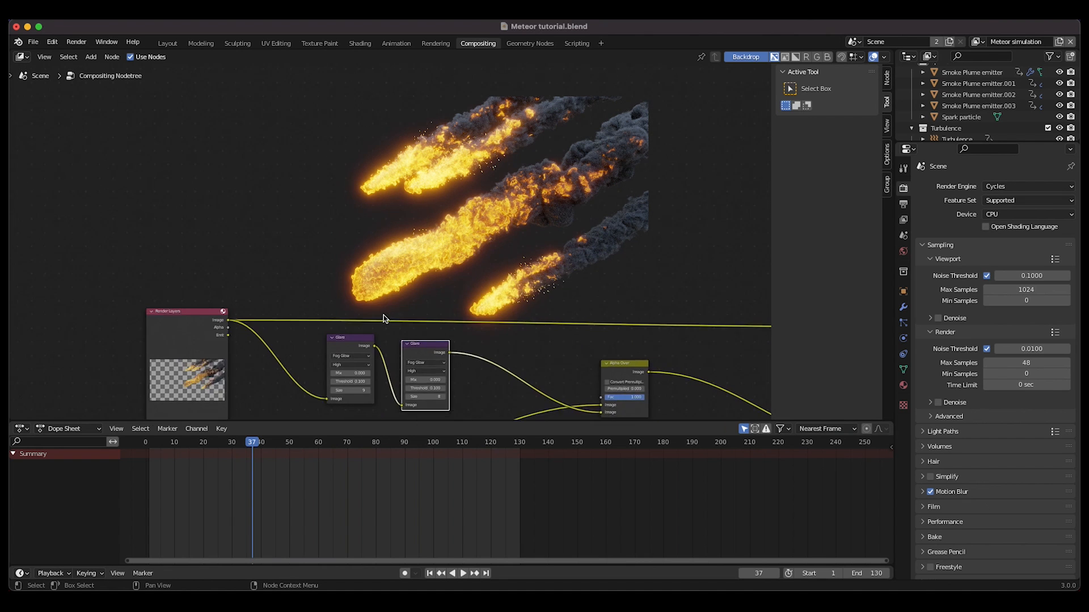
pyautogui.scroll(-6, 383, 319)
# Duplicate the first Glare node onto the Sparks layer's link to the Alpha Over node and set its size to 7.
pyautogui.click(293, 316)
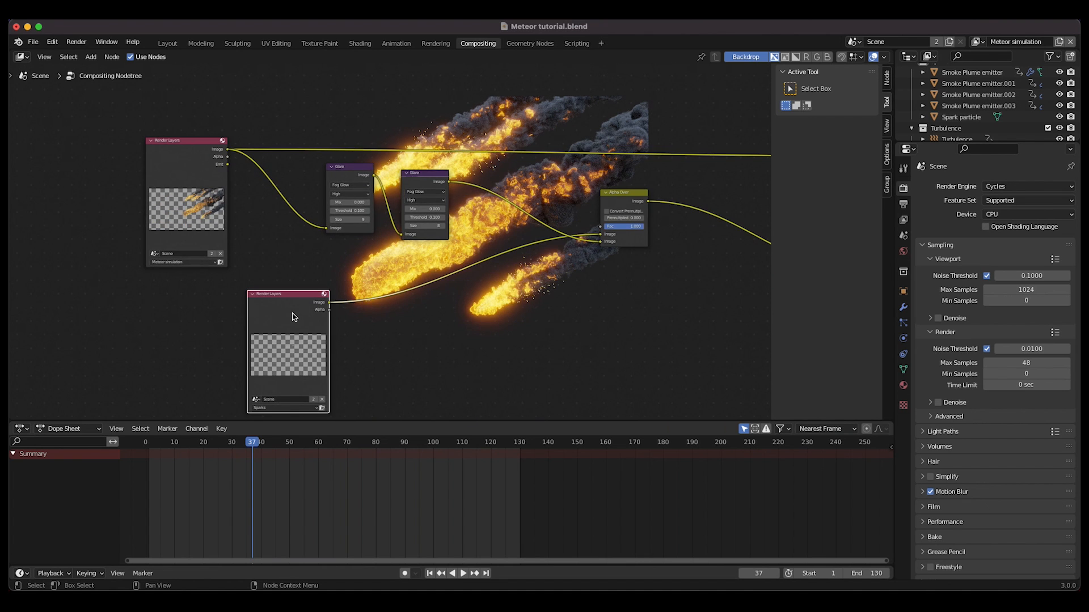
pyautogui.hscroll(-2, 336, 309)
pyautogui.scroll(-1, 337, 309)
pyautogui.click(416, 135)
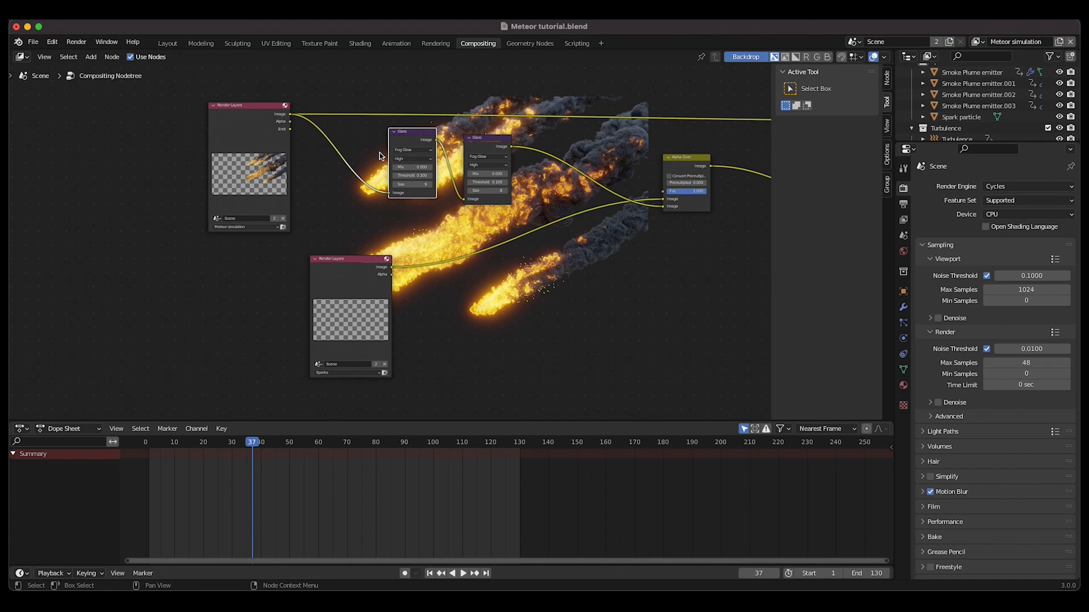
pyautogui.hotkey('shift', 'd')
pyautogui.click(416, 263)
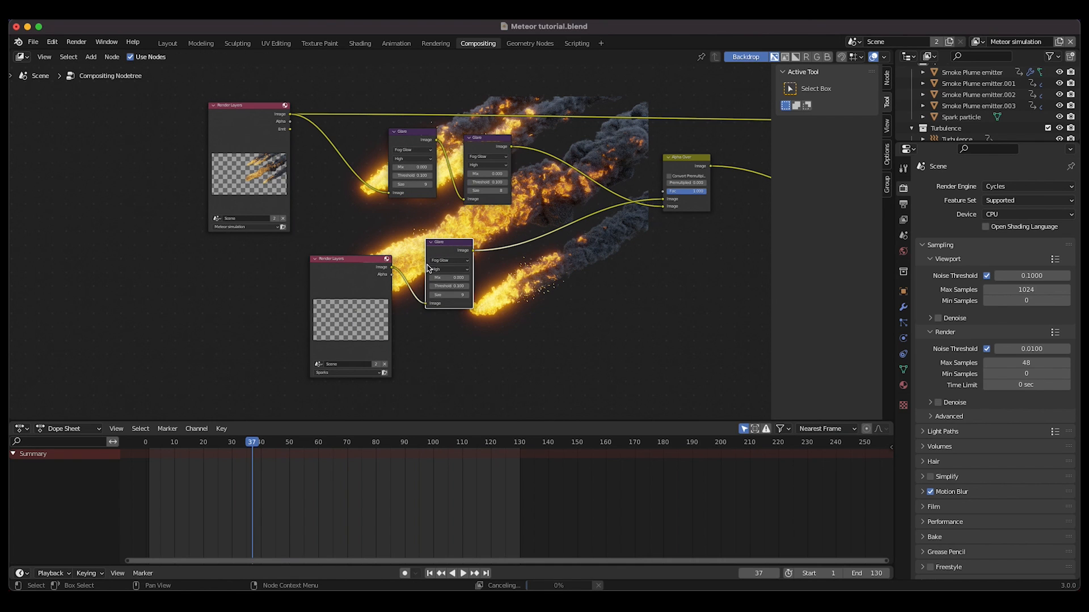
pyautogui.click(431, 296)
pyautogui.click(431, 296)
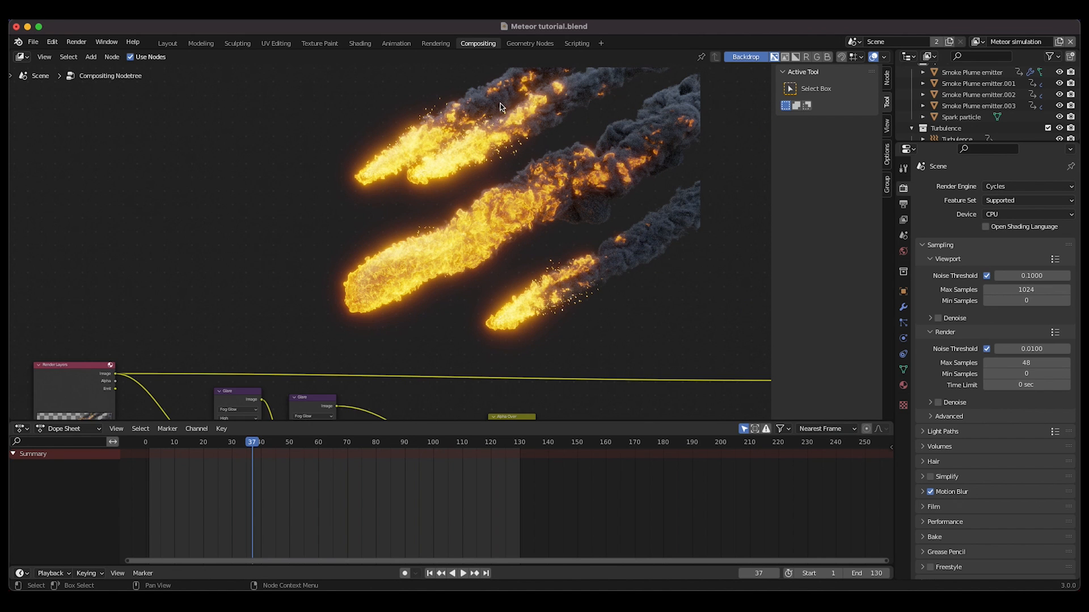
# Examine the glowing sparks together with the fire and smoke, and review the whole node chain up to the Viewer.
pyautogui.scroll(2, 501, 108)
pyautogui.scroll(-10, 501, 108)
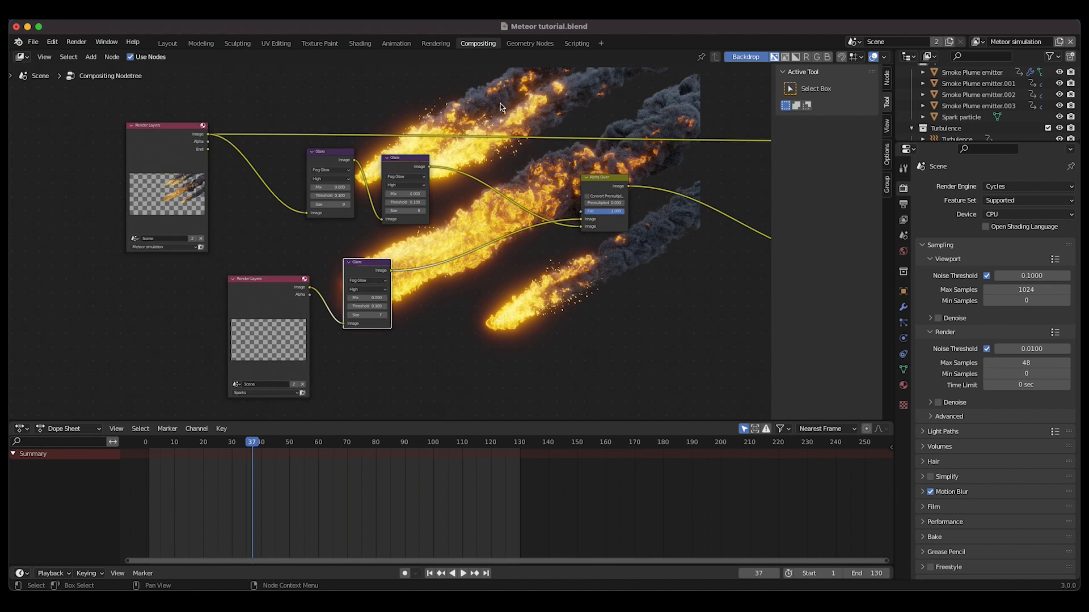
pyautogui.scroll(4, 495, 197)
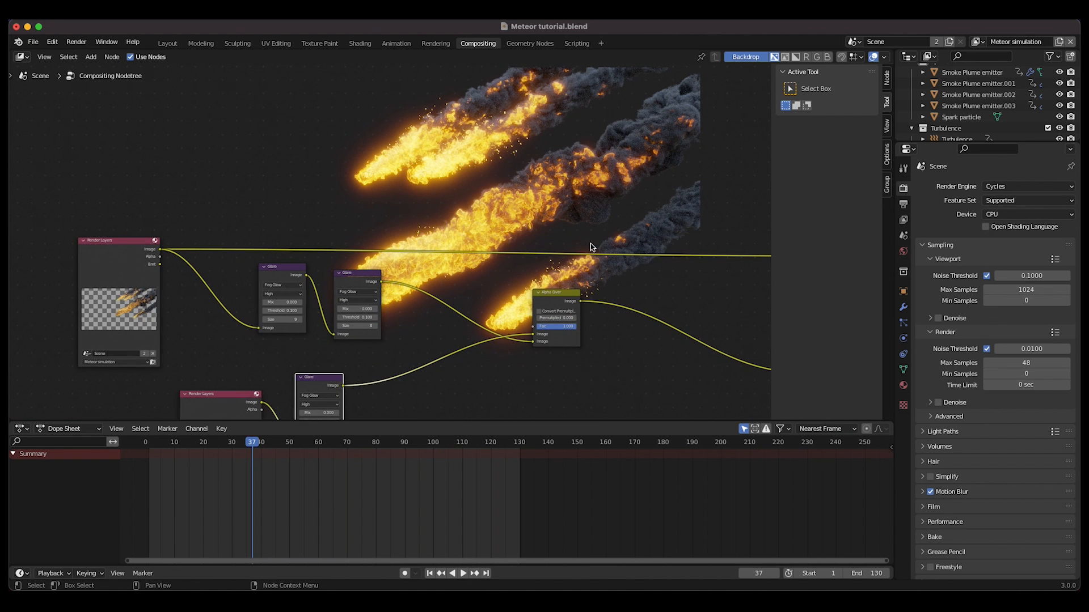
pyautogui.scroll(-5, 478, 227)
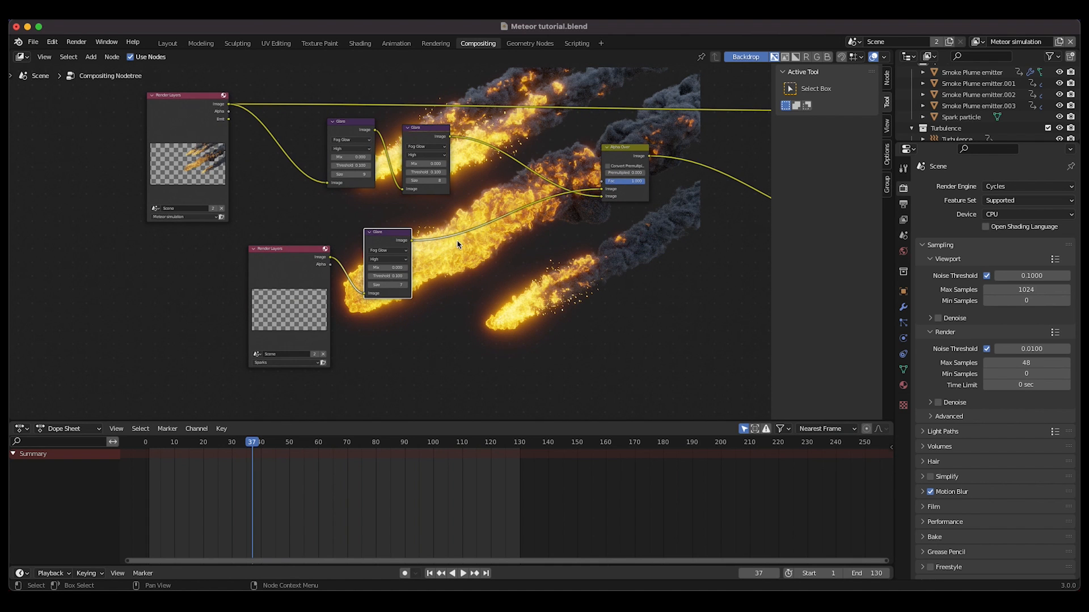
pyautogui.hscroll(7, 521, 230)
pyautogui.scroll(-2, 522, 230)
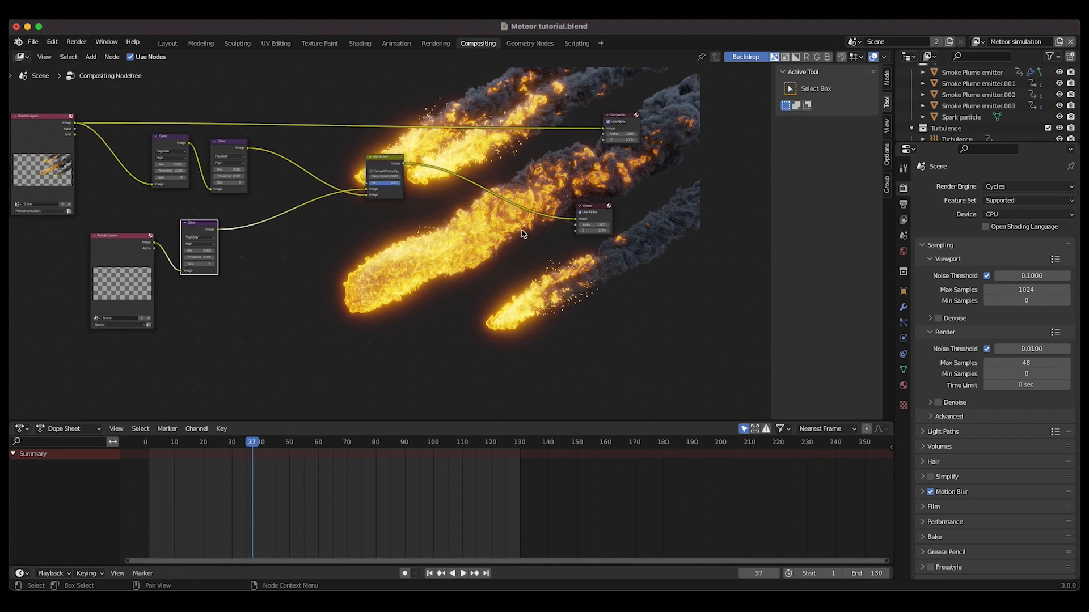
pyautogui.hscroll(-3, 522, 230)
pyautogui.hscroll(-1, 522, 230)
pyautogui.scroll(1, 511, 327)
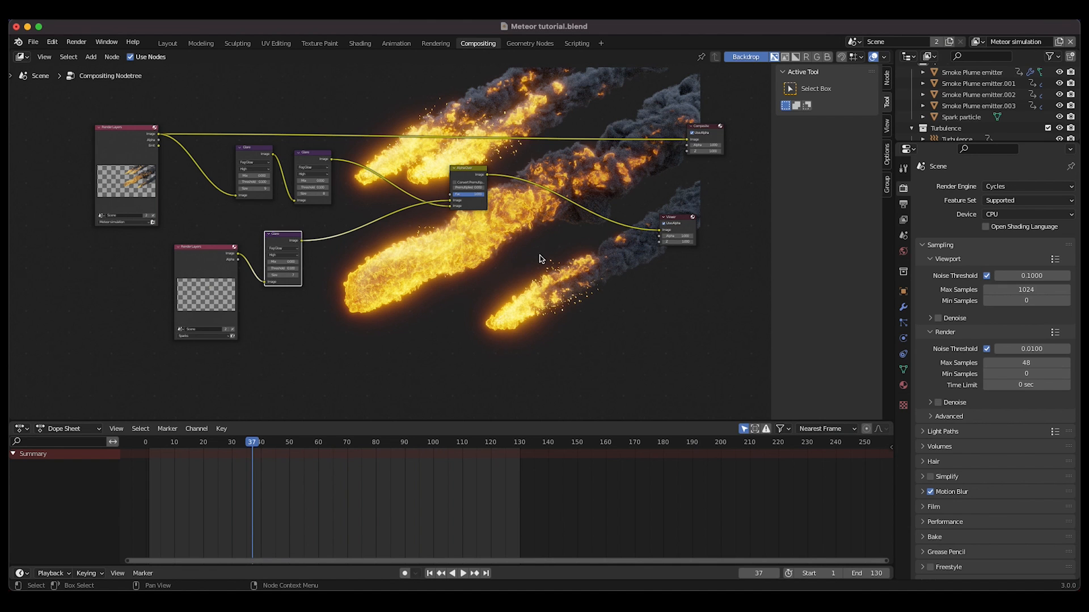
# Add an Image input node below the Alpha Over node and load the Unsplash bg photo JPG from the Meteor project folder.
pyautogui.hotkey('shift', 'a')
pyautogui.moveTo(461, 263)
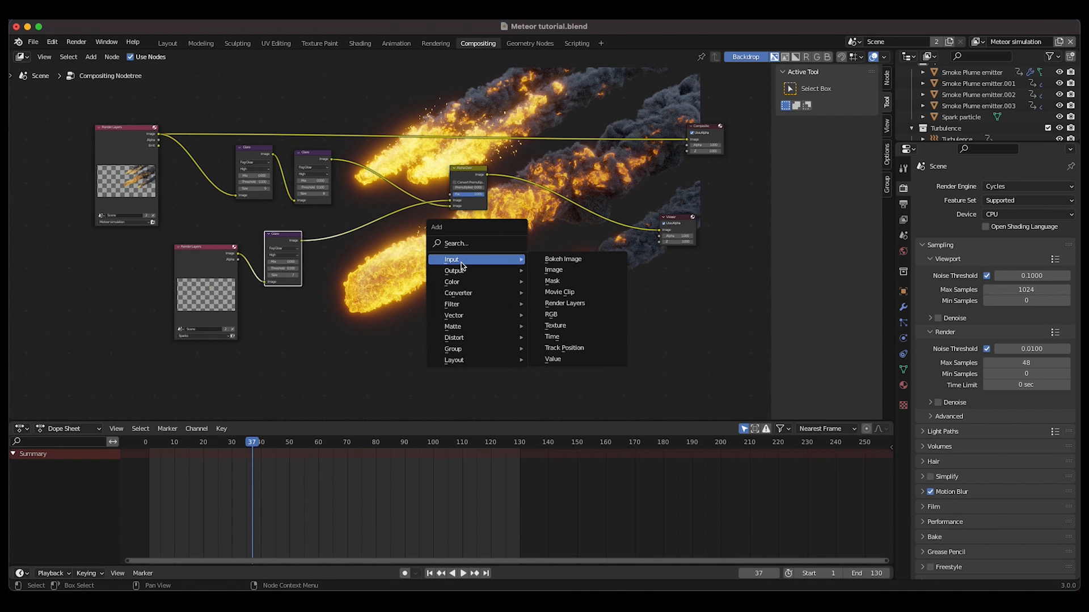
pyautogui.click(591, 269)
pyautogui.click(411, 279)
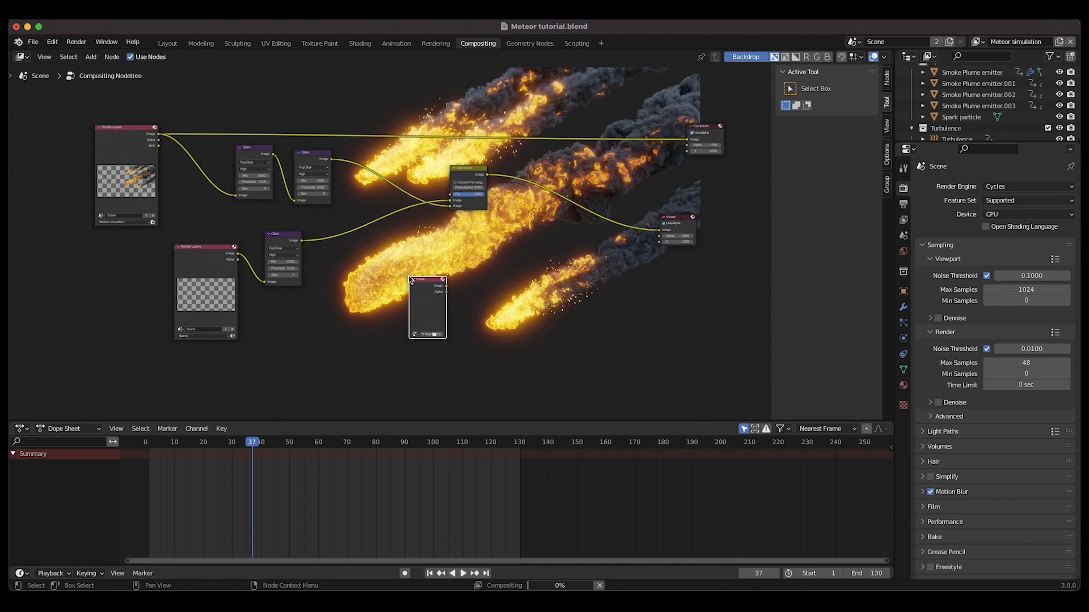
pyautogui.click(432, 334)
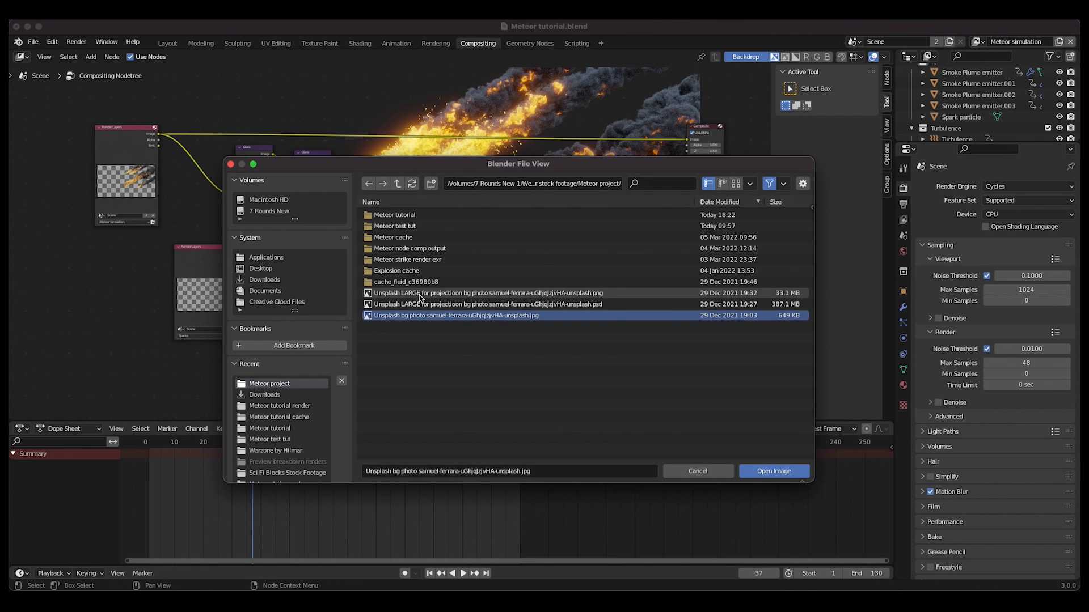
pyautogui.click(774, 471)
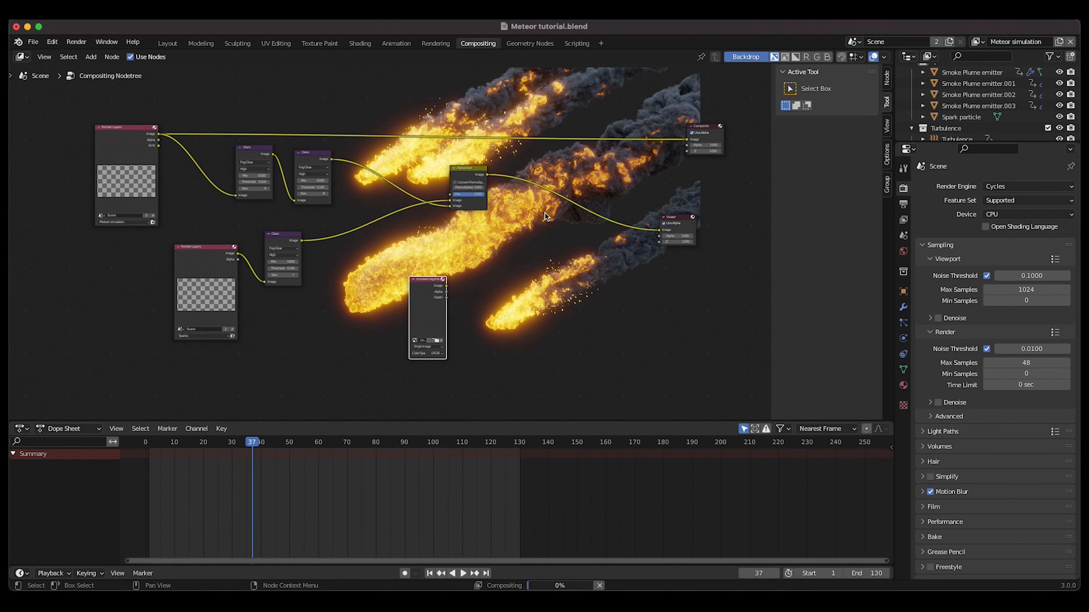
# Duplicate the Alpha Over node before the Viewer and connect the photo's Image output to it as the background under the meteors.
pyautogui.hotkey('shift', 'd')
pyautogui.click(527, 194)
pyautogui.moveTo(446, 285); pyautogui.dragTo(545, 218)
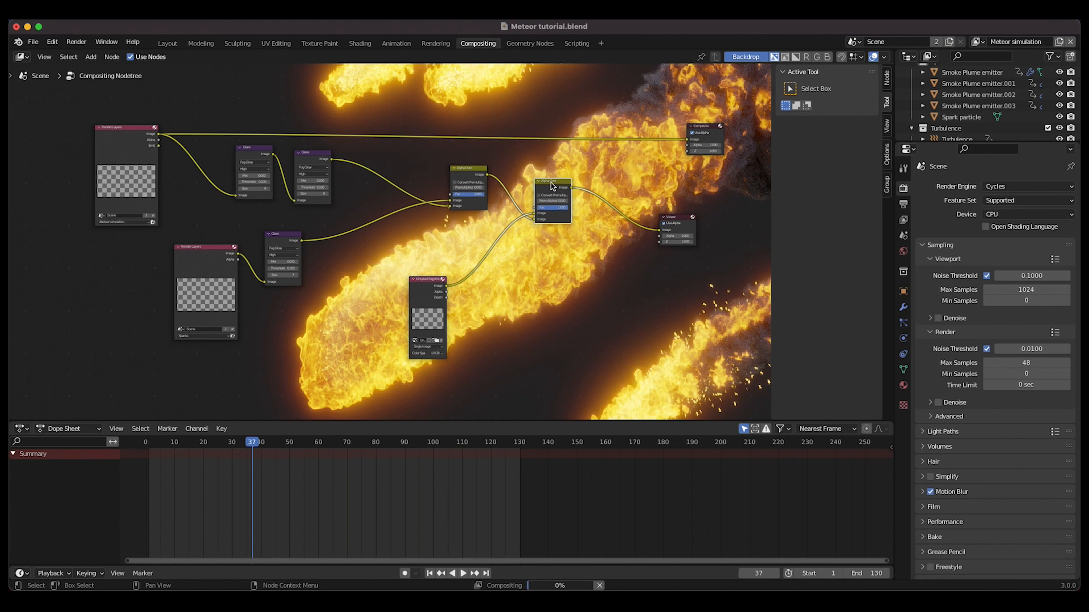
# Examine how the glowing meteors sit over the whole background photo in the backdrop.
pyautogui.press('v')
pyautogui.press('v')
pyautogui.press('v')
pyautogui.press('v')
pyautogui.press('v')
pyautogui.press('v')
pyautogui.scroll(2, 544, 319)
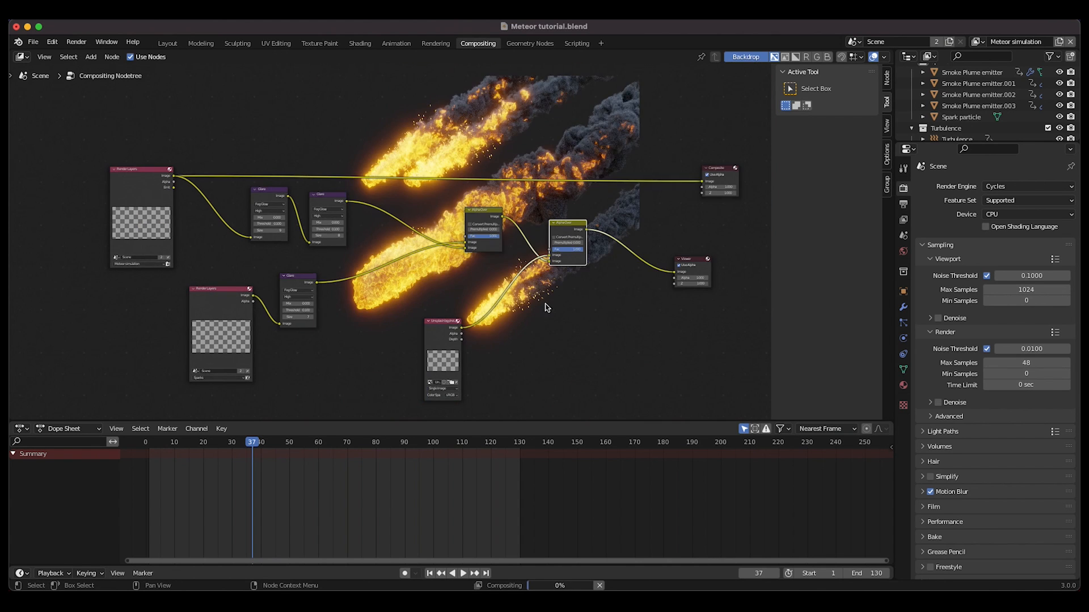
pyautogui.press('v')
pyautogui.press('v')
pyautogui.press('v')
pyautogui.press('v')
pyautogui.scroll(5, 508, 190)
pyautogui.hscroll(5, 508, 191)
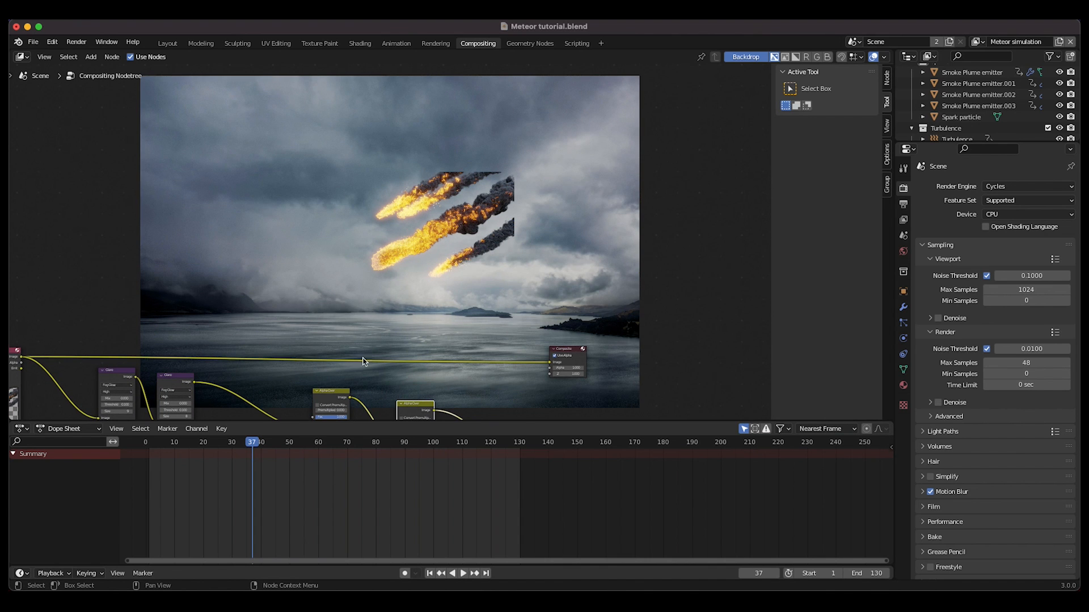
# Move the background photo's Image node aside and insert a Scale node between it and the last Alpha Over node.
pyautogui.hscroll(-3, 420, 261)
pyautogui.scroll(-2, 420, 261)
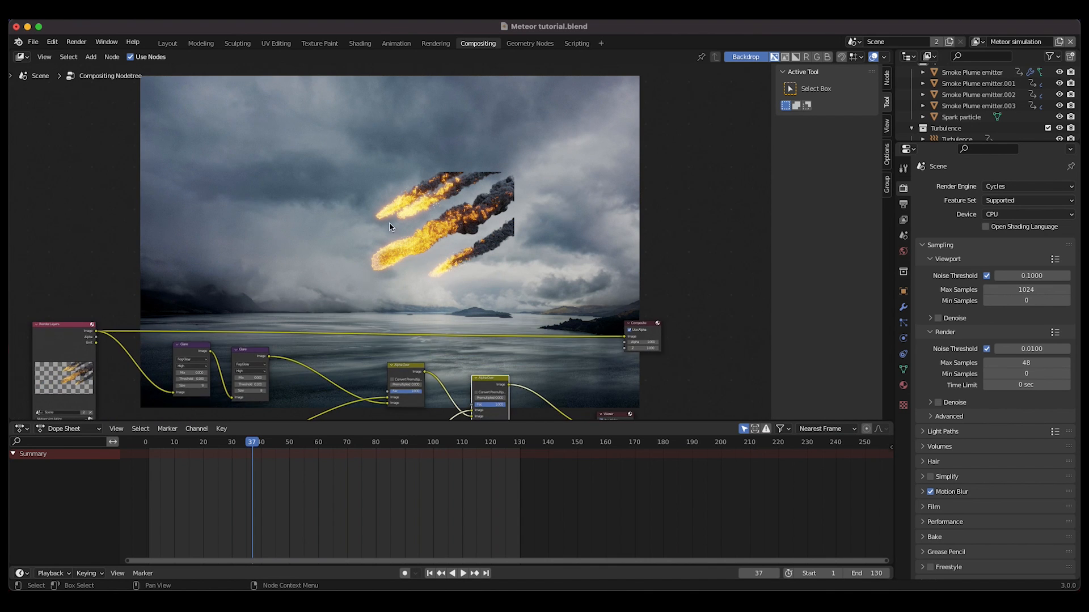
pyautogui.scroll(-8, 442, 267)
pyautogui.hscroll(-1, 449, 270)
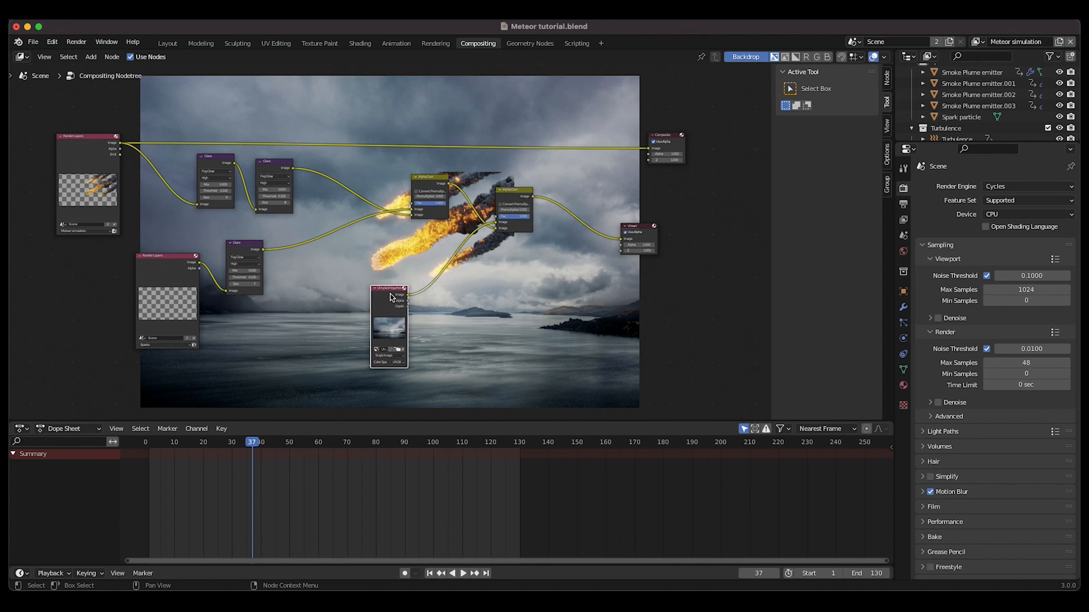
pyautogui.moveTo(390, 294); pyautogui.dragTo(325, 288)
pyautogui.scroll(3, 395, 321)
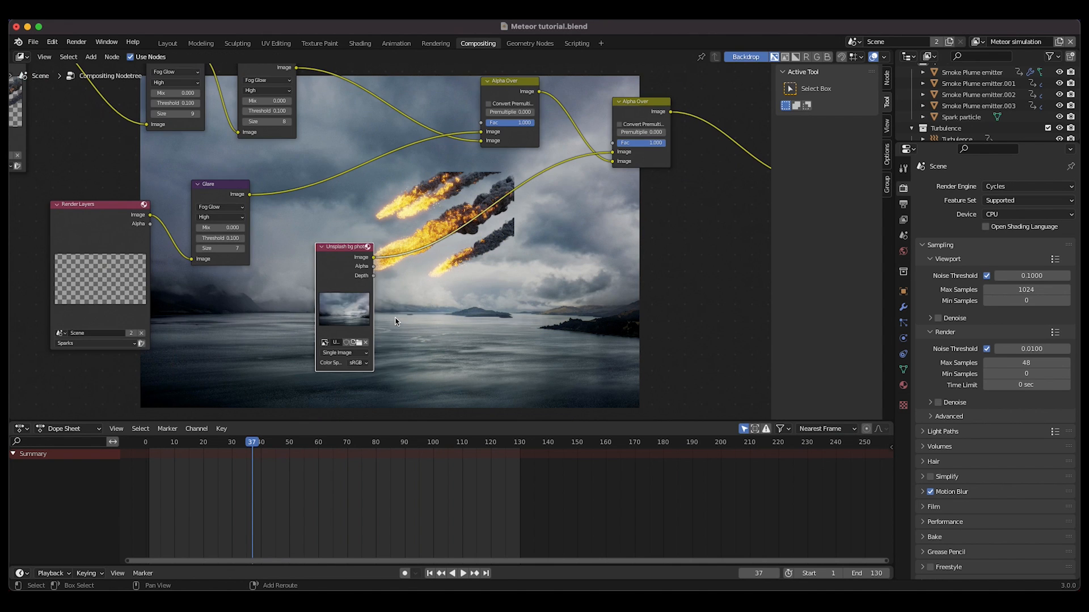
pyautogui.hotkey('shift', 'a')
pyautogui.moveTo(395, 319)
pyautogui.moveTo(342, 396)
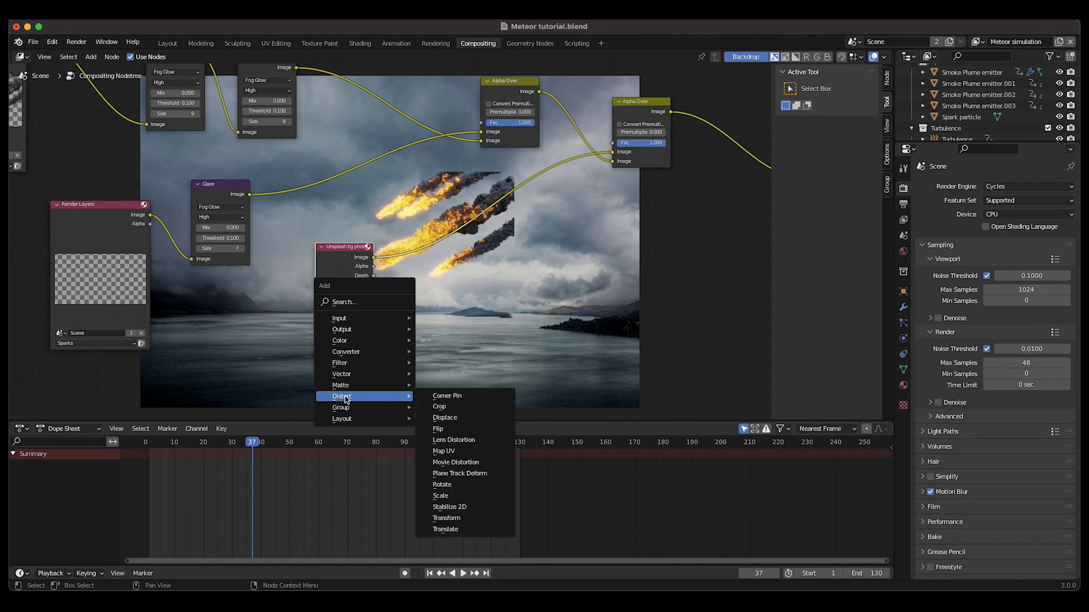
pyautogui.click(450, 486)
pyautogui.click(442, 242)
# Set the Scale node's space to Render Size and enlarge the backdrop image.
pyautogui.click(442, 259)
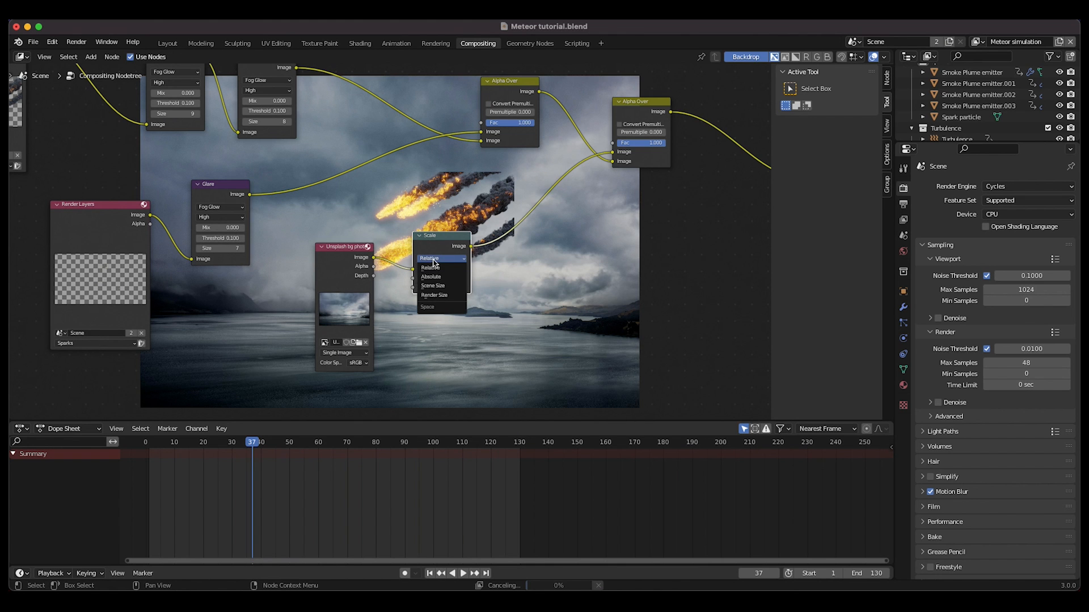
pyautogui.click(434, 296)
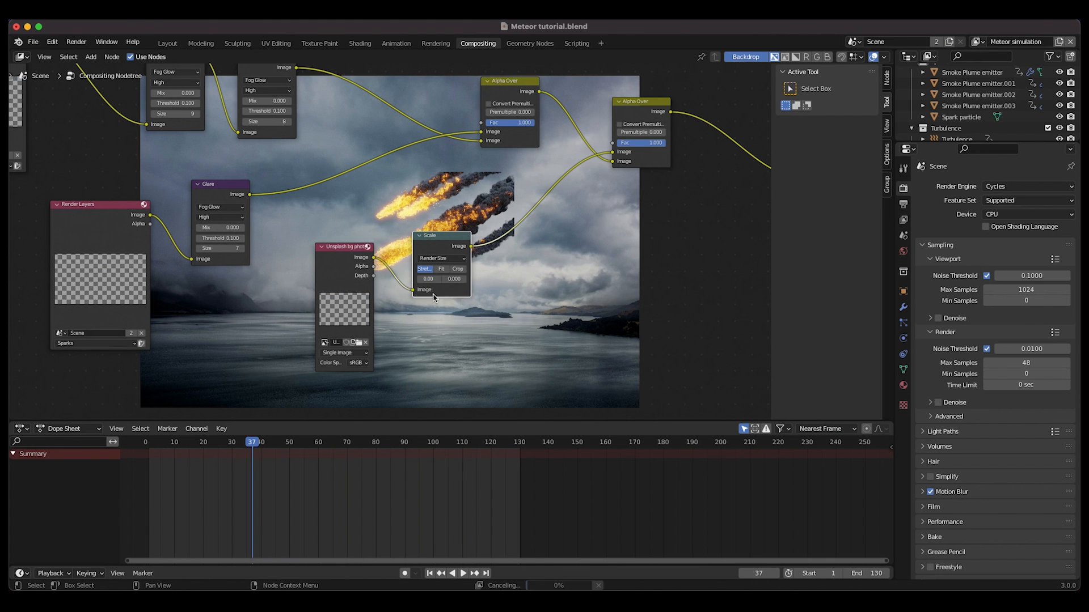
pyautogui.moveTo(433, 297); pyautogui.dragTo(432, 326, button='middle')
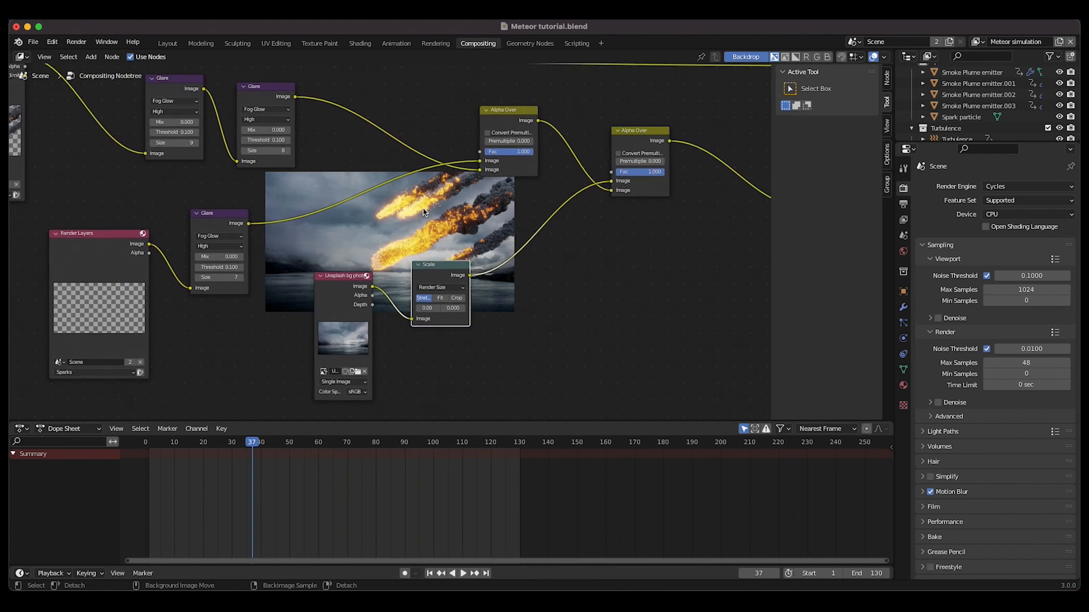
pyautogui.hotkey('alt', 'v')
pyautogui.hotkey('alt', 'v')
pyautogui.hotkey('alt', 'v')
pyautogui.hotkey('alt', 'v')
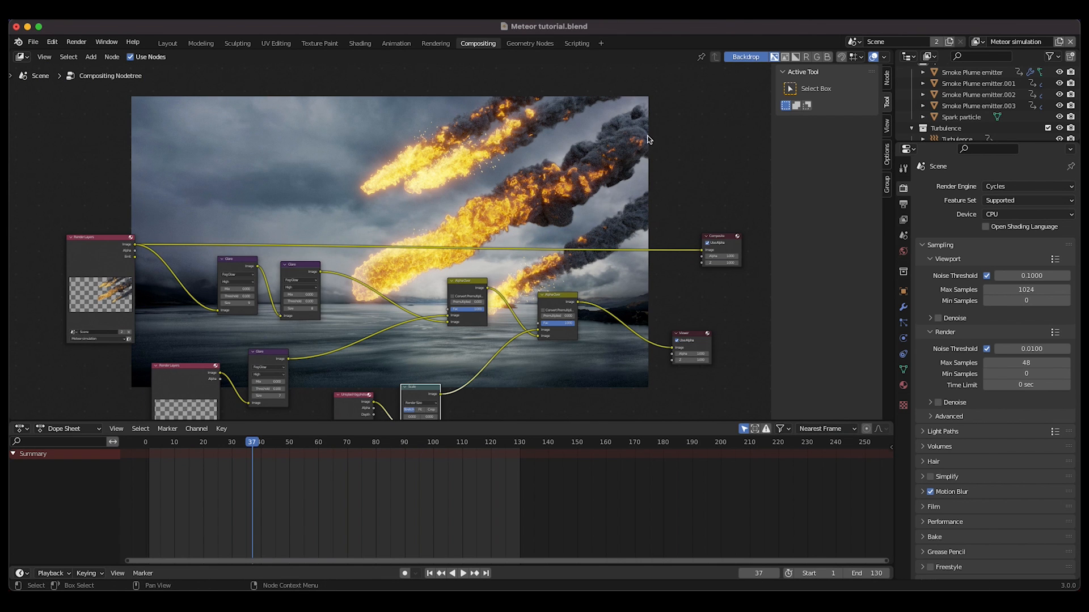
# Insert an RGB Curves node between the second Glare node and the first Alpha Over node in the fire and smoke branch.
pyautogui.hscroll(-4, 468, 229)
pyautogui.keyDown('ctrl'); pyautogui.scroll(-2, 469, 230); pyautogui.keyUp('ctrl')
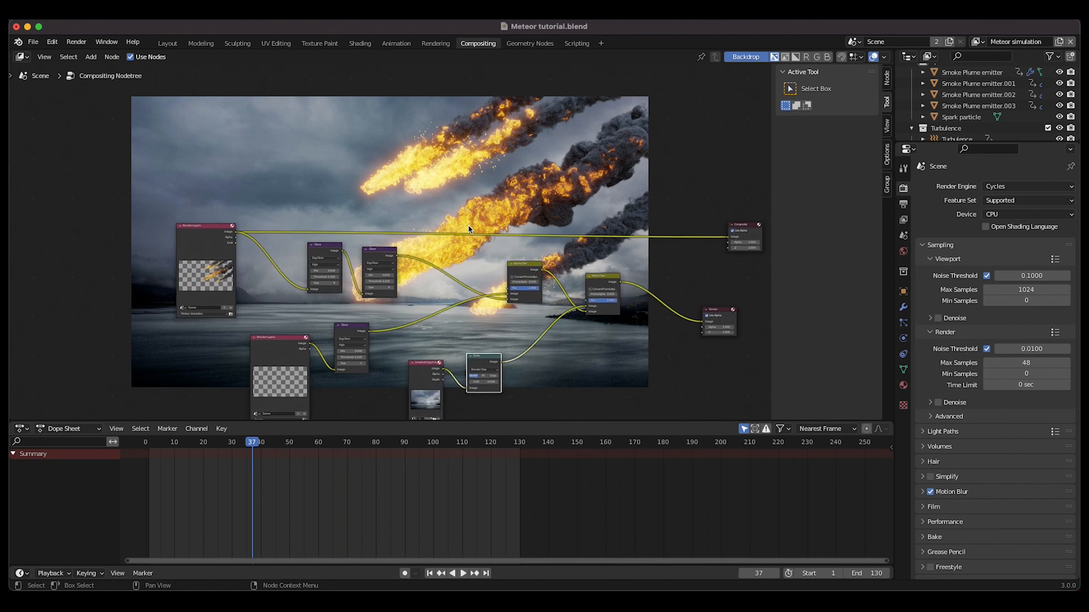
pyautogui.scroll(-3, 468, 229)
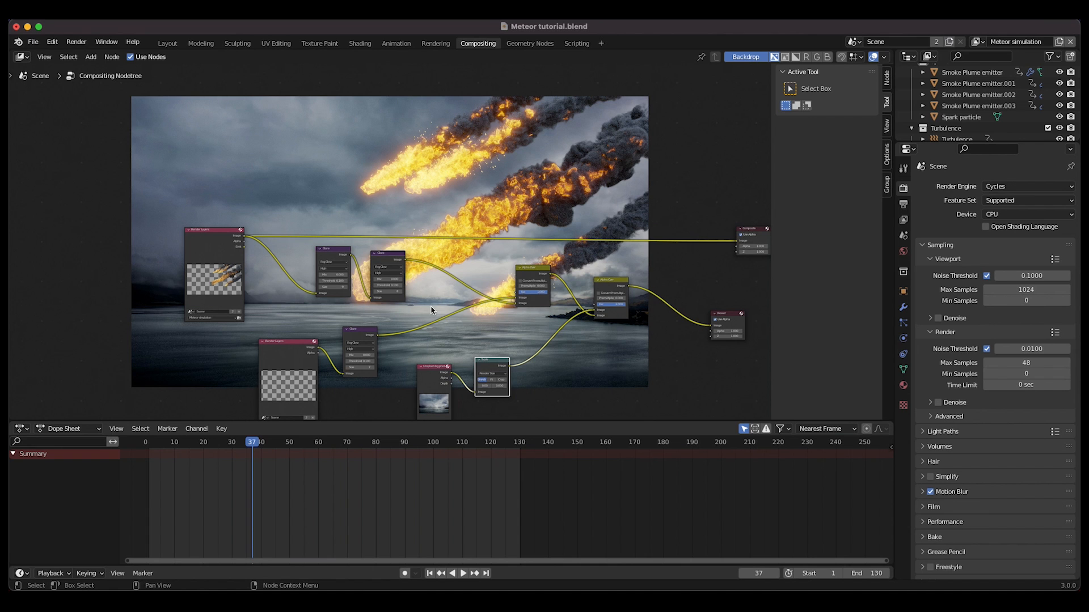
pyautogui.hotkey('shift', 'a')
pyautogui.moveTo(343, 200)
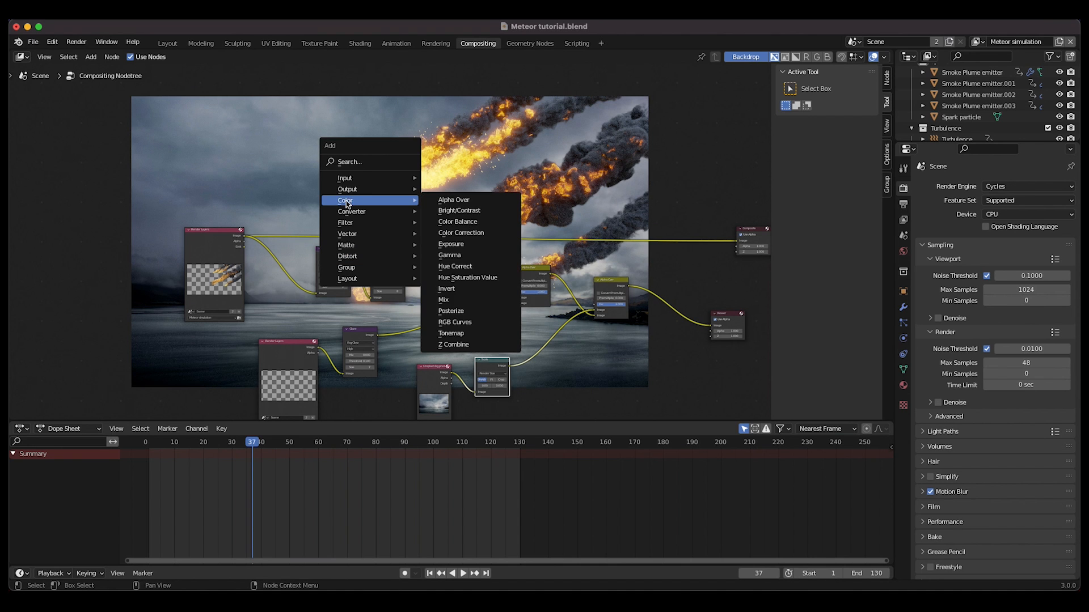
pyautogui.click(450, 323)
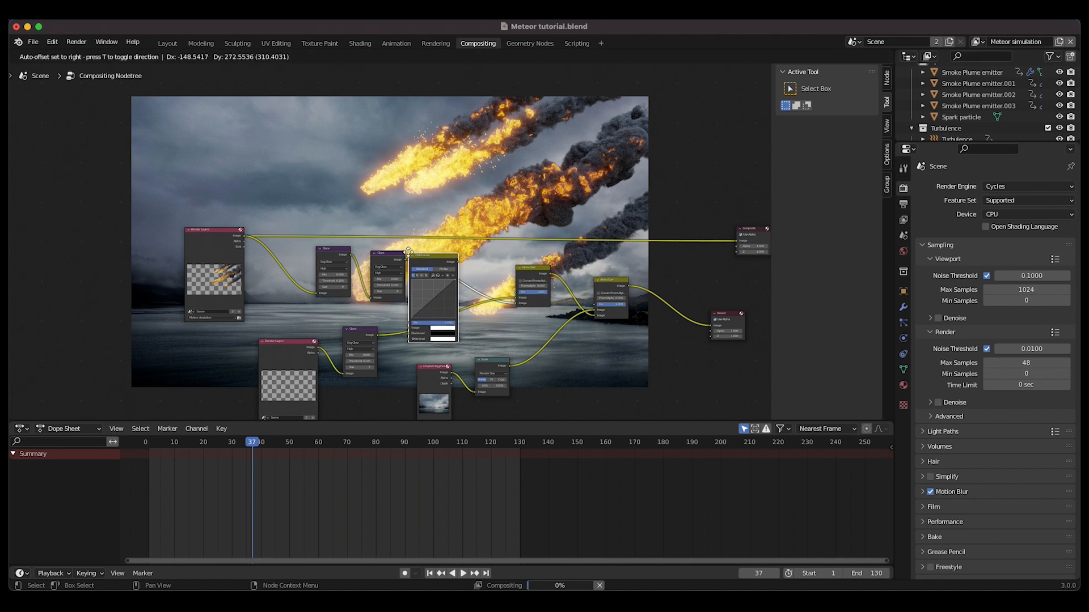
pyautogui.click(433, 259)
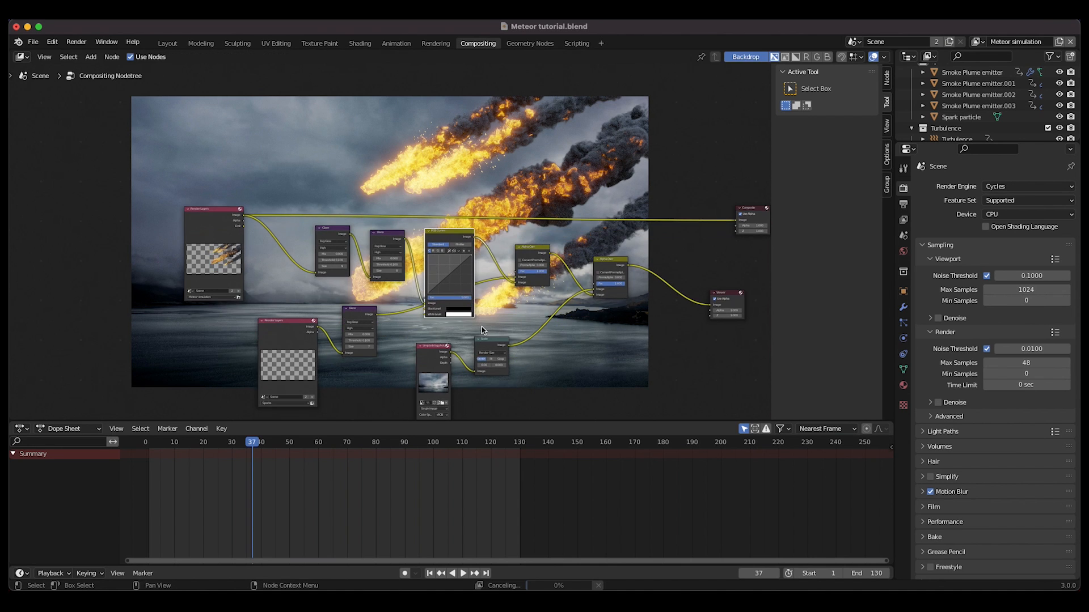
# Move the fire and smoke branch away from the Alpha Over nodes and pull its RGB Curves midpoint down slightly to darken it.
pyautogui.press('g')
pyautogui.click(474, 307)
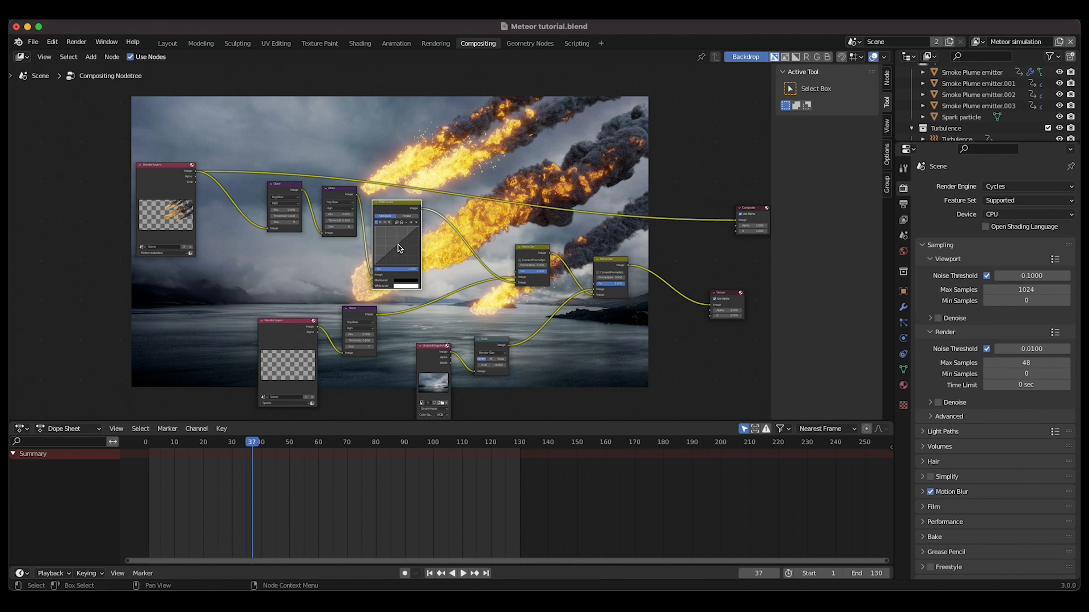
pyautogui.click(399, 248)
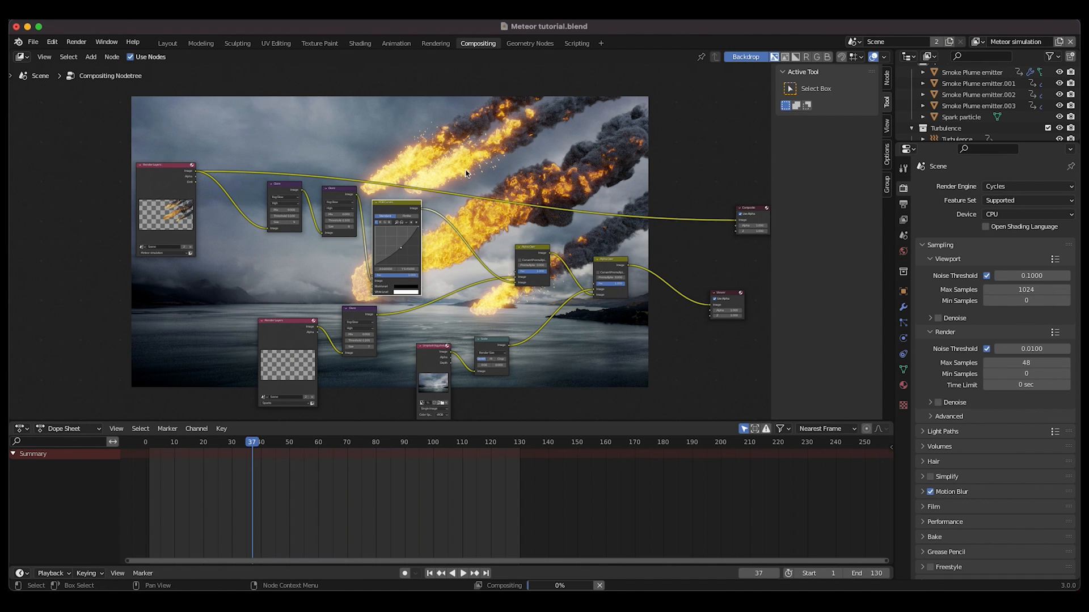
pyautogui.scroll(8, 524, 223)
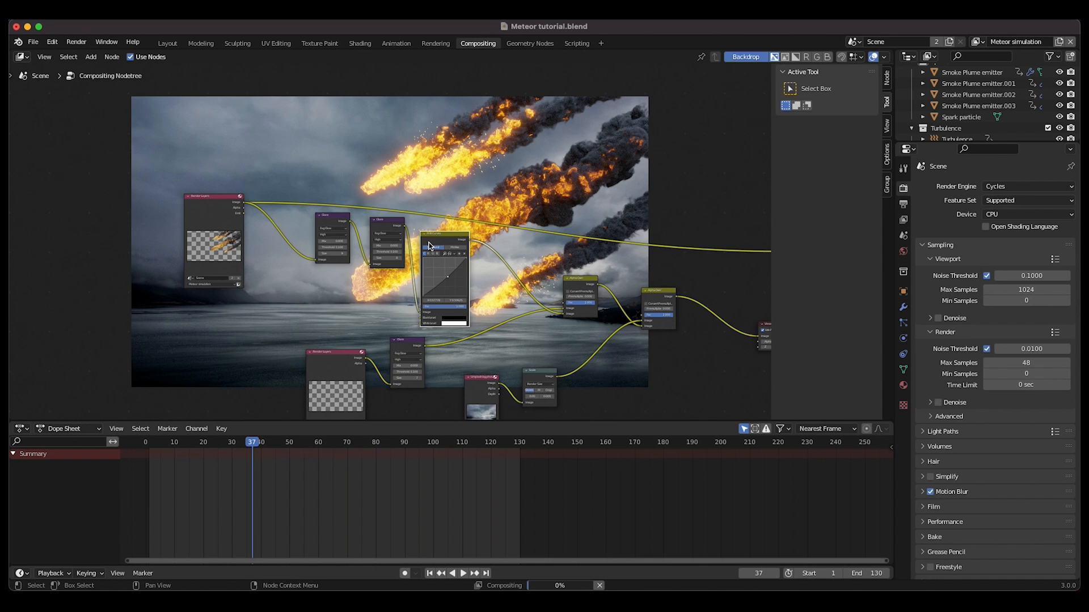
# Move the Viewer node farther out and insert a Color Balance node between the last Alpha Over node and the Viewer.
pyautogui.hscroll(6, 429, 245)
pyautogui.hscroll(5, 539, 207)
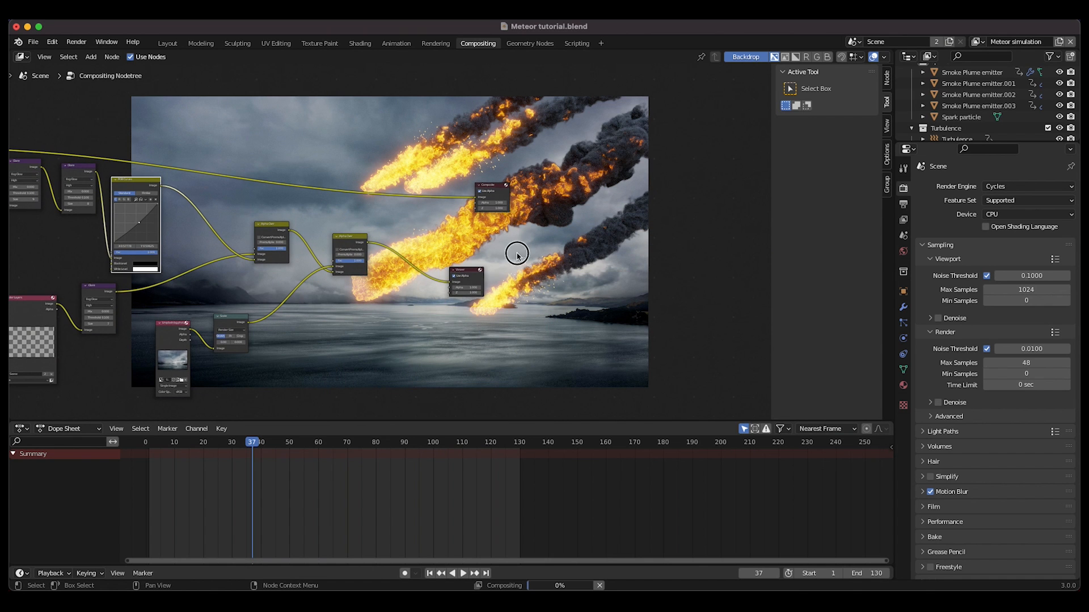
pyautogui.press('g')
pyautogui.click(552, 308)
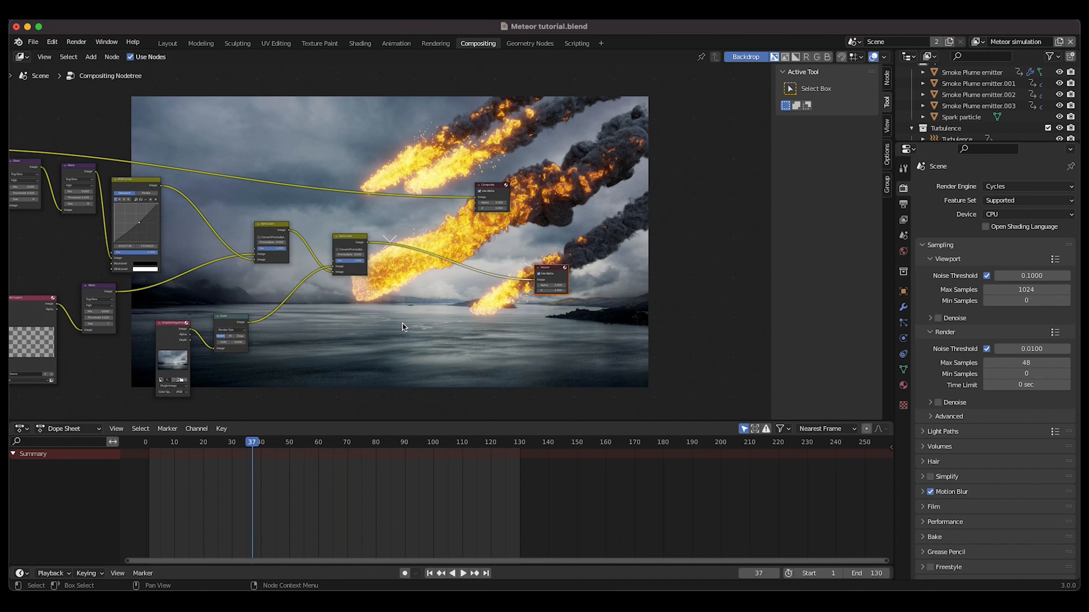
pyautogui.hotkey('shift', 'a')
pyautogui.moveTo(402, 326)
pyautogui.click(461, 345)
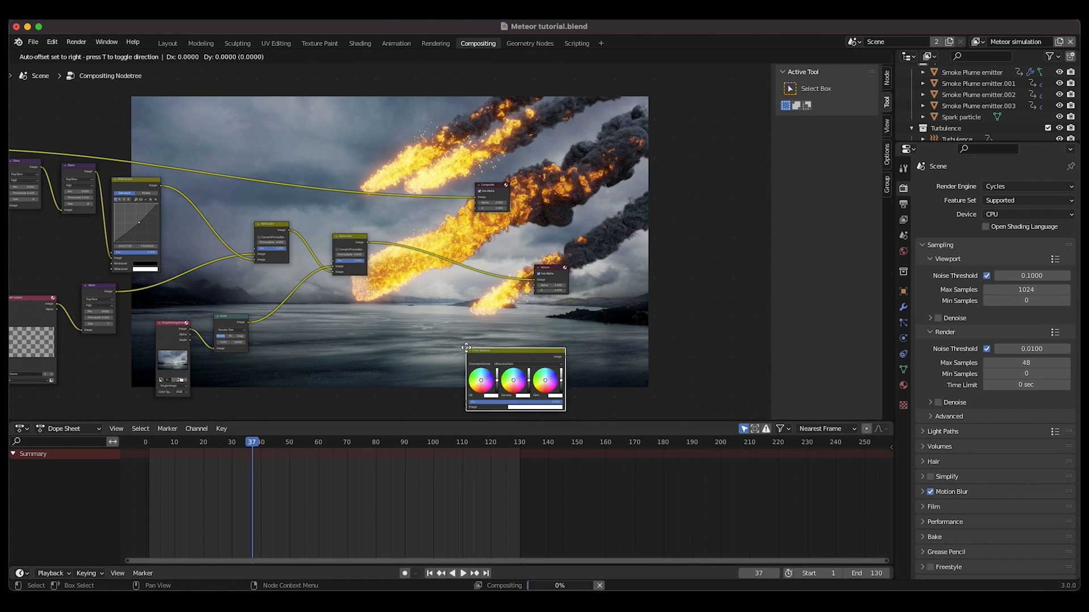
pyautogui.click(359, 282)
pyautogui.scroll(3, 359, 282)
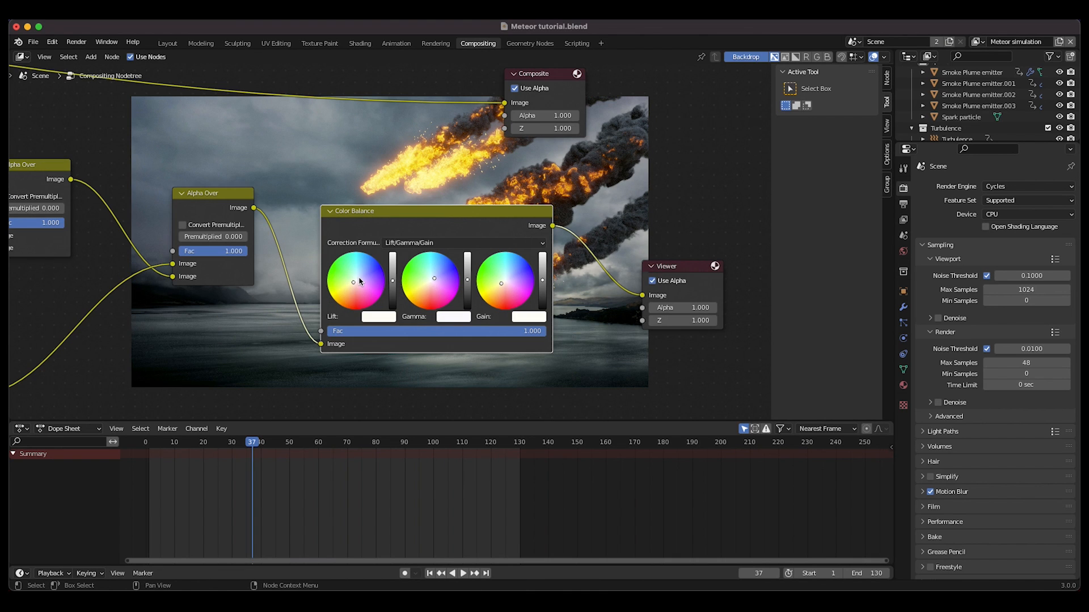
# Grade the composite in Color Balance by shifting the lift toward blue, the gamma toward a warm tone, and adjusting the gain.
pyautogui.click(359, 279)
pyautogui.click(429, 287)
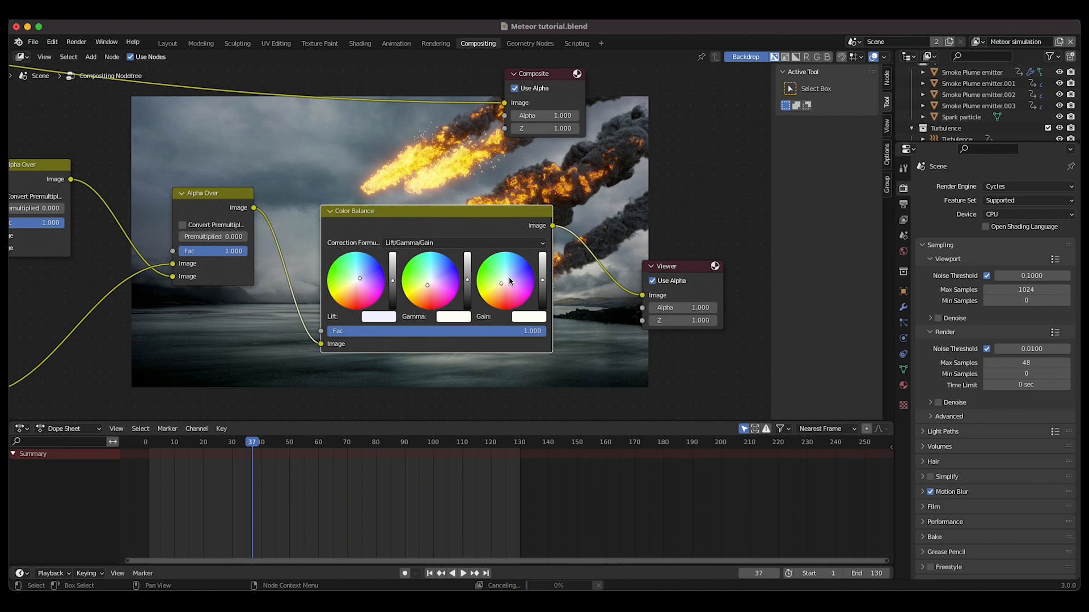
pyautogui.scroll(-2, 479, 248)
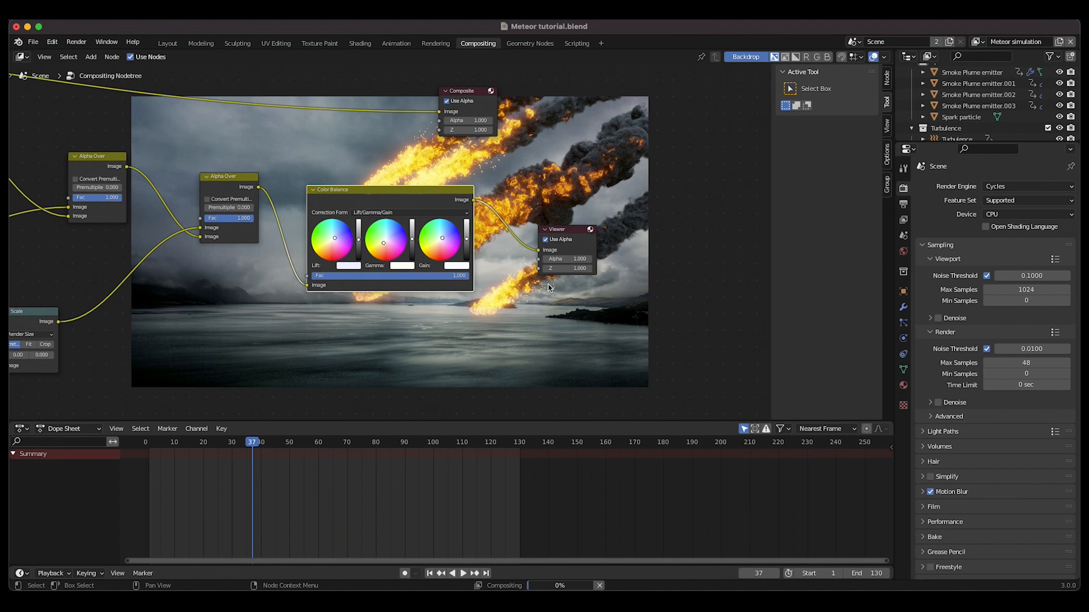
# Insert an RGB Curves node between Color Balance and the Viewer, and shape a slight S-curve with raised highlights and lowered shadows.
pyautogui.hotkey('shift', 'a')
pyautogui.moveTo(549, 286)
pyautogui.click(602, 407)
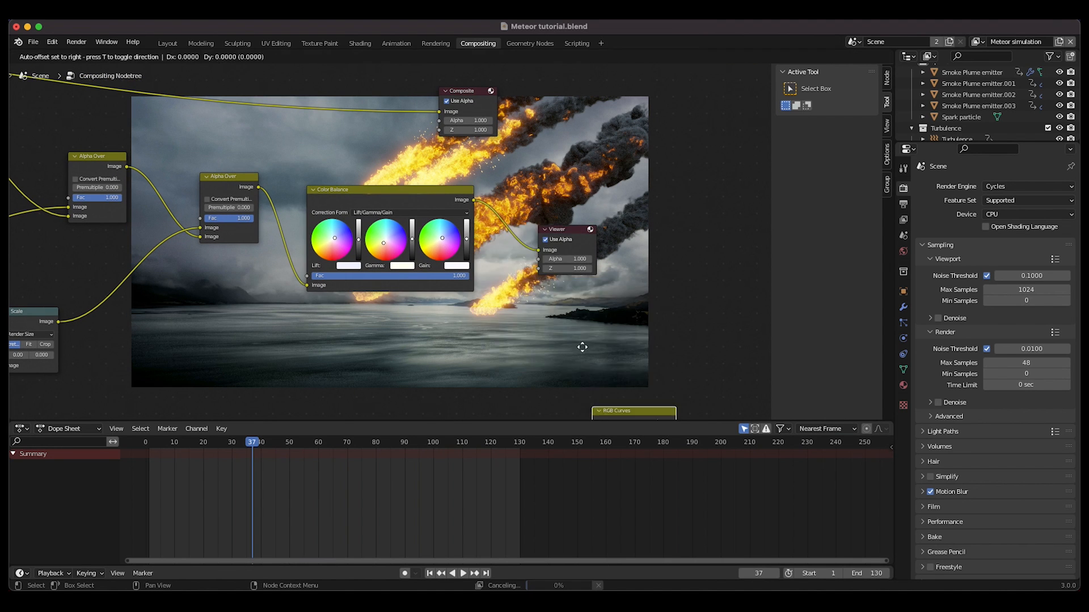
pyautogui.click(588, 269)
pyautogui.moveTo(561, 273); pyautogui.dragTo(560, 269)
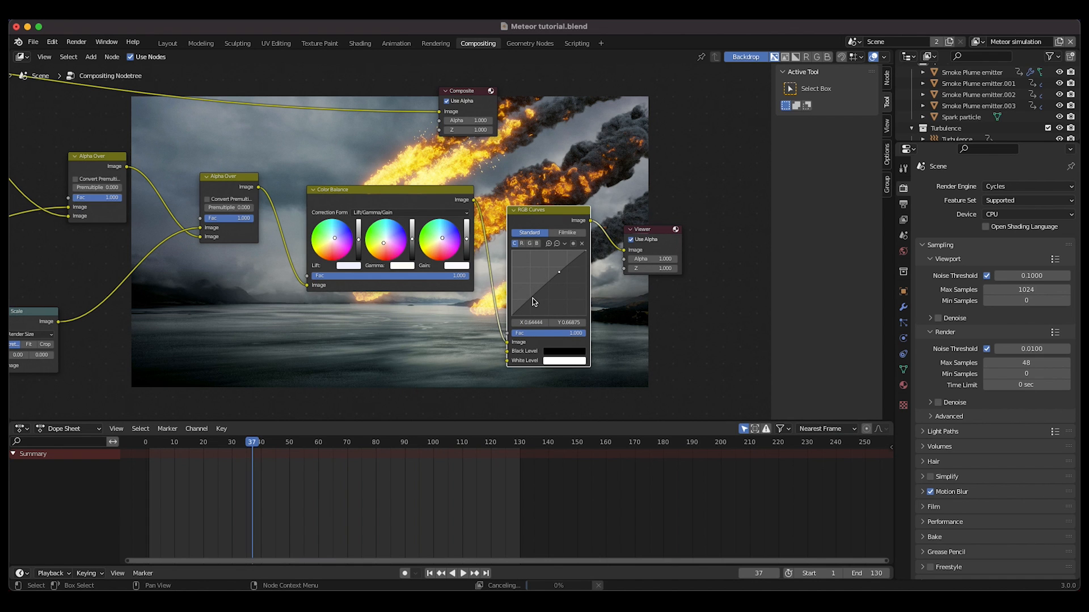
pyautogui.moveTo(533, 298); pyautogui.dragTo(535, 302)
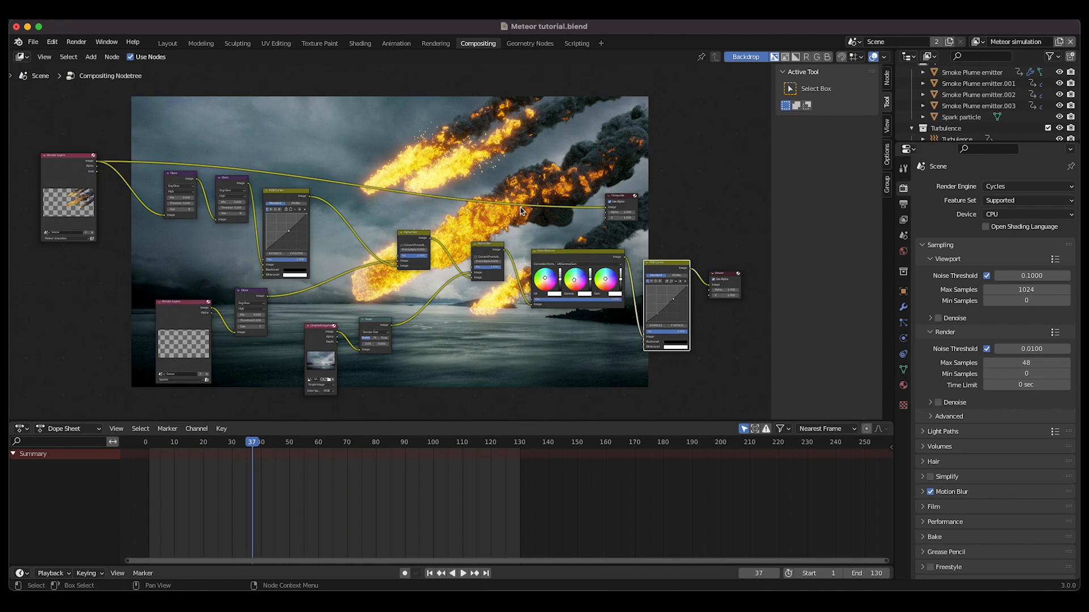
# Examine the graded meteors over the background photo and review the complete node tree from the Render Layers to the Viewer.
pyautogui.scroll(8, 422, 173)
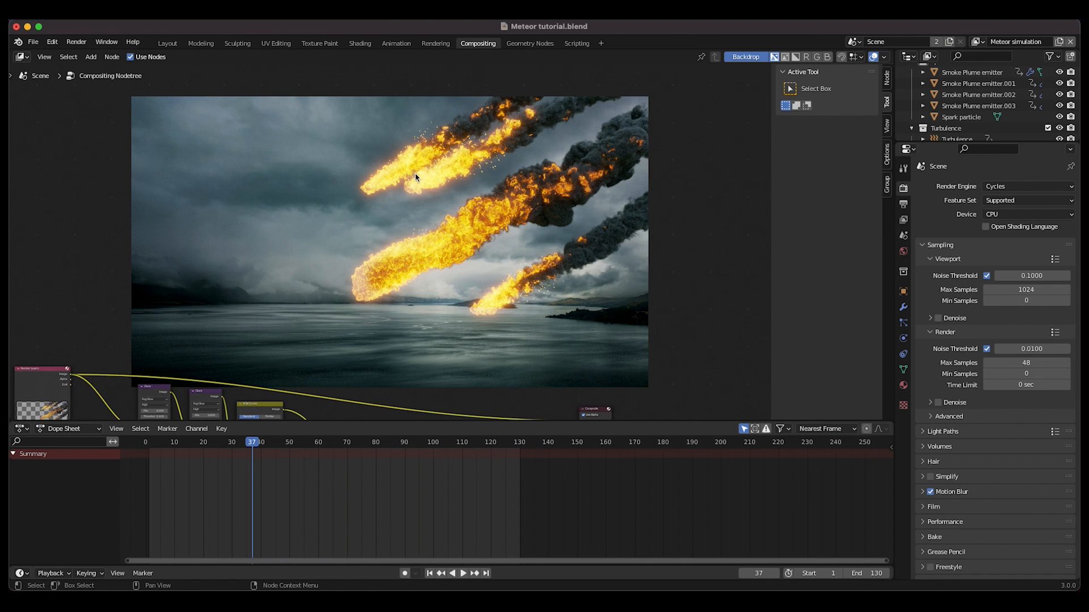
pyautogui.scroll(-10, 254, 242)
pyautogui.scroll(10, 254, 243)
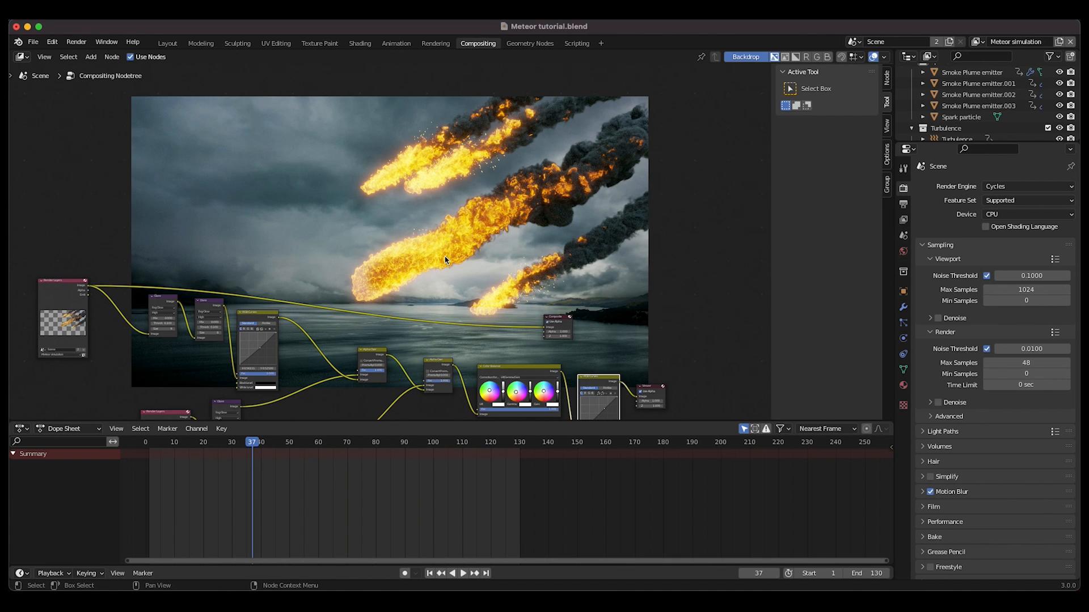
pyautogui.scroll(-5, 445, 256)
pyautogui.scroll(10, 476, 193)
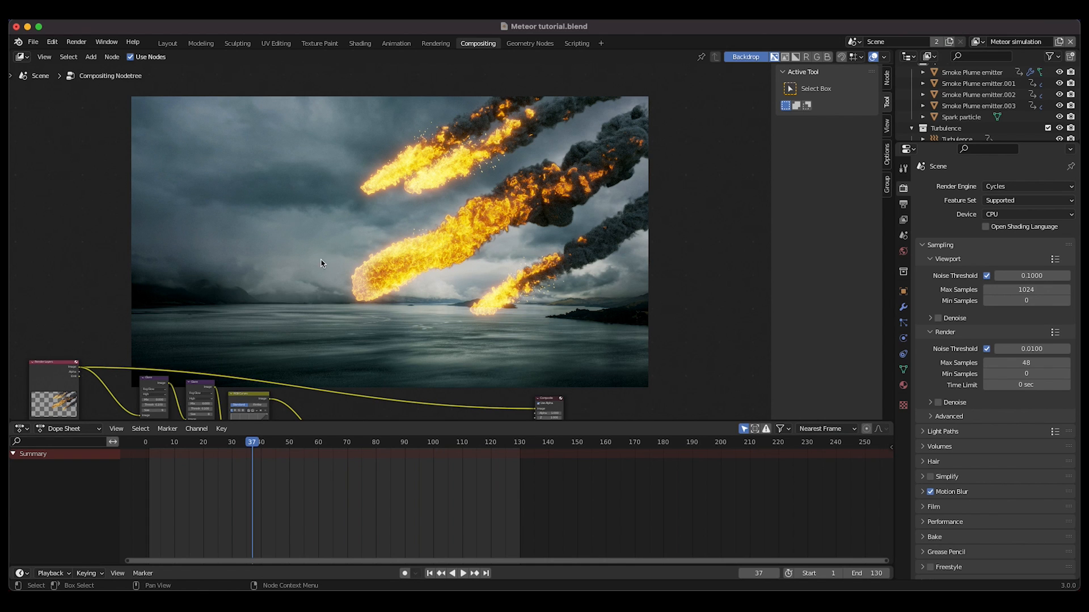
pyautogui.press('Home')
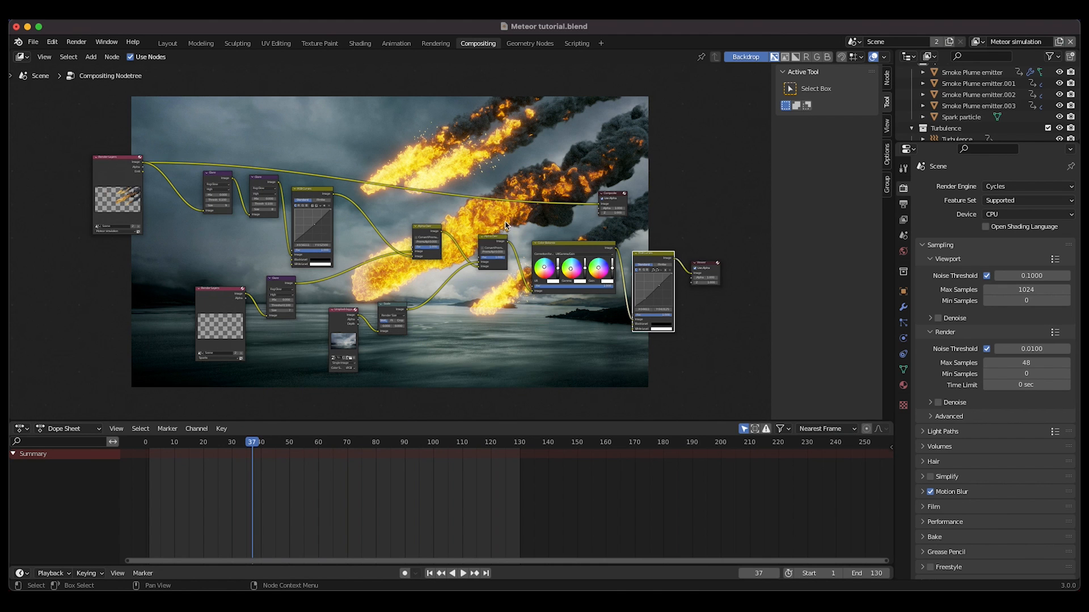
pyautogui.scroll(2, 429, 272)
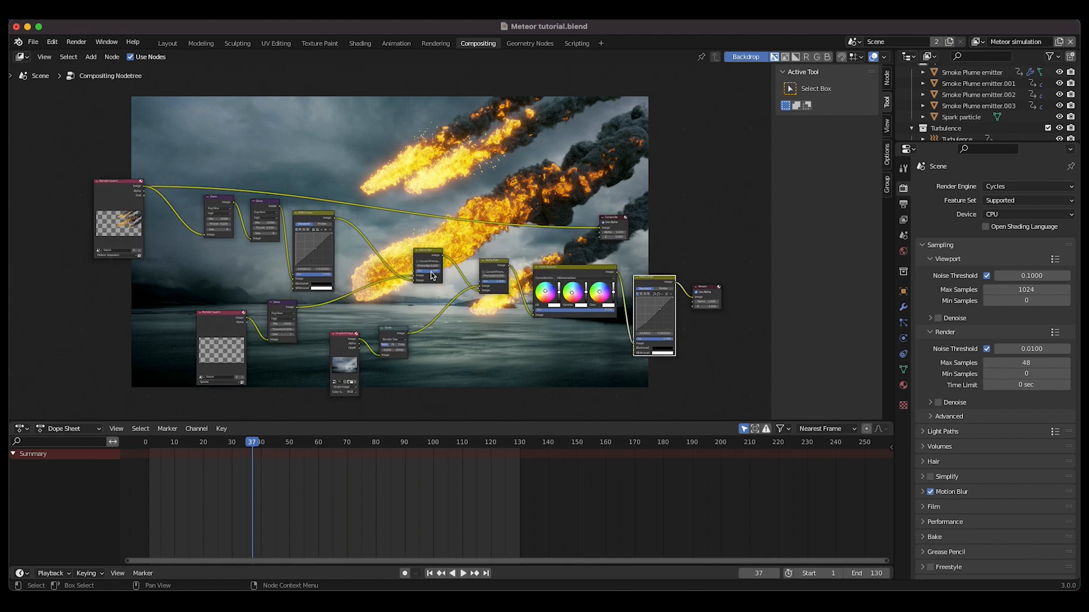
pyautogui.scroll(-2, 620, 232)
pyautogui.scroll(5, 600, 227)
pyautogui.hscroll(-5, 600, 226)
pyautogui.scroll(-3, 600, 226)
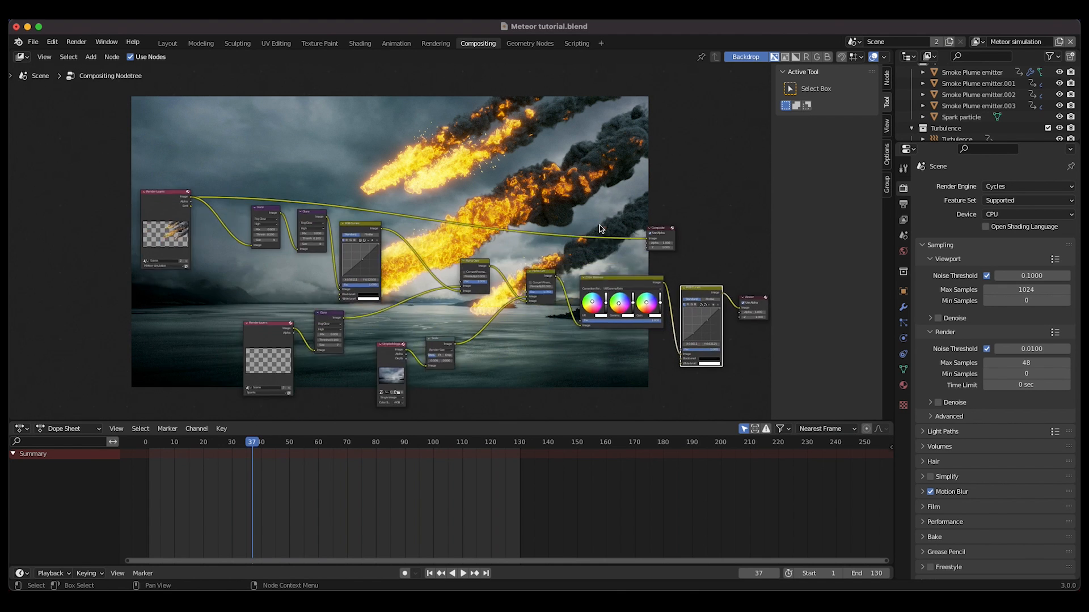
pyautogui.hscroll(2, 516, 205)
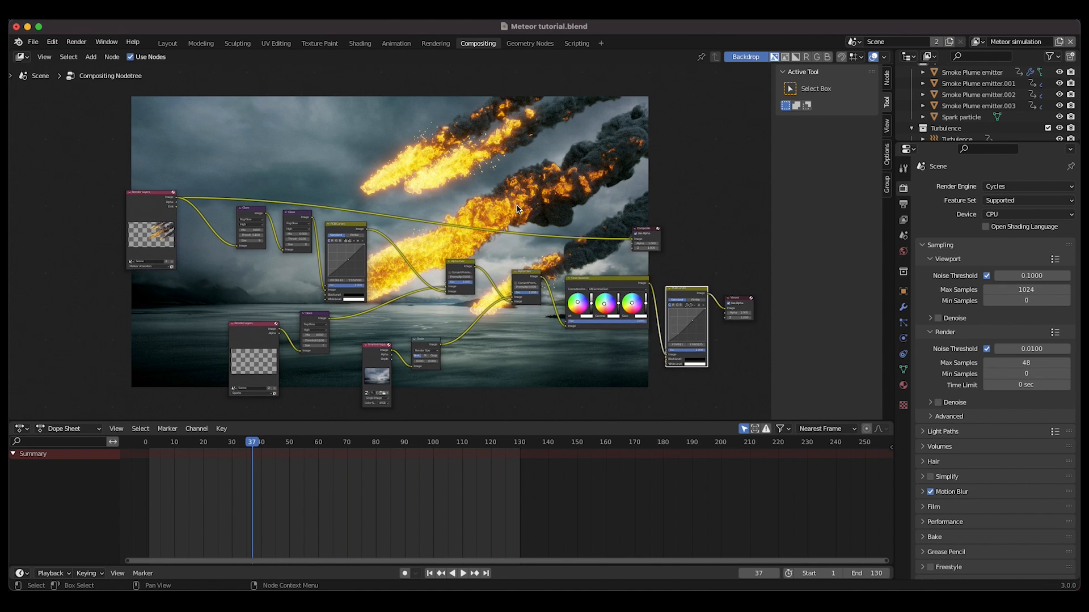
pyautogui.scroll(2, 516, 206)
pyautogui.scroll(-5, 587, 246)
pyautogui.hscroll(2, 588, 246)
pyautogui.scroll(4, 587, 246)
pyautogui.hscroll(-1, 587, 246)
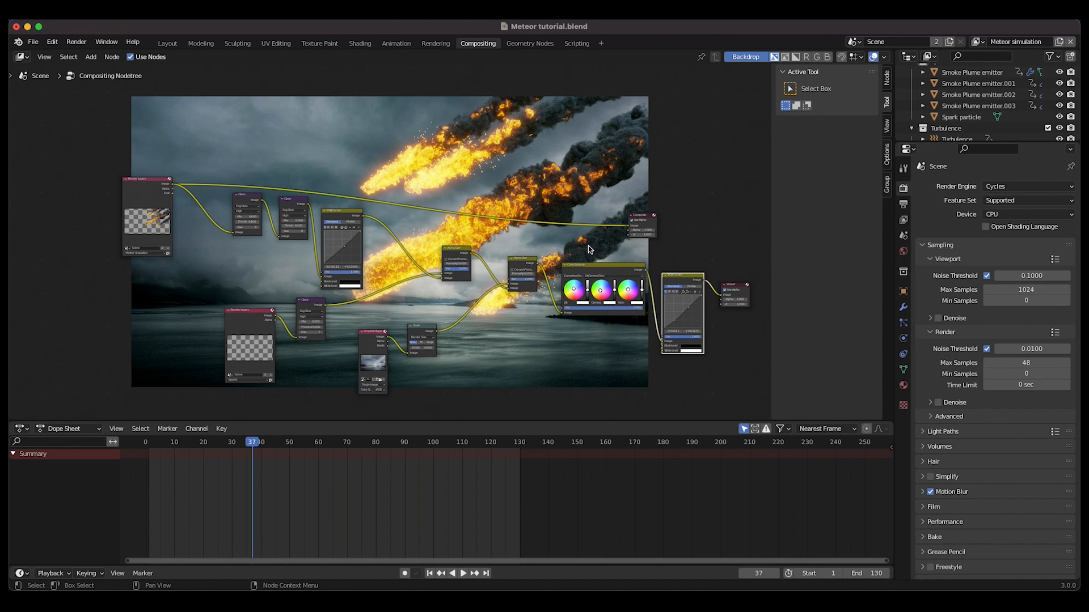
pyautogui.hscroll(2, 588, 246)
pyautogui.scroll(1, 587, 246)
pyautogui.click(169, 45)
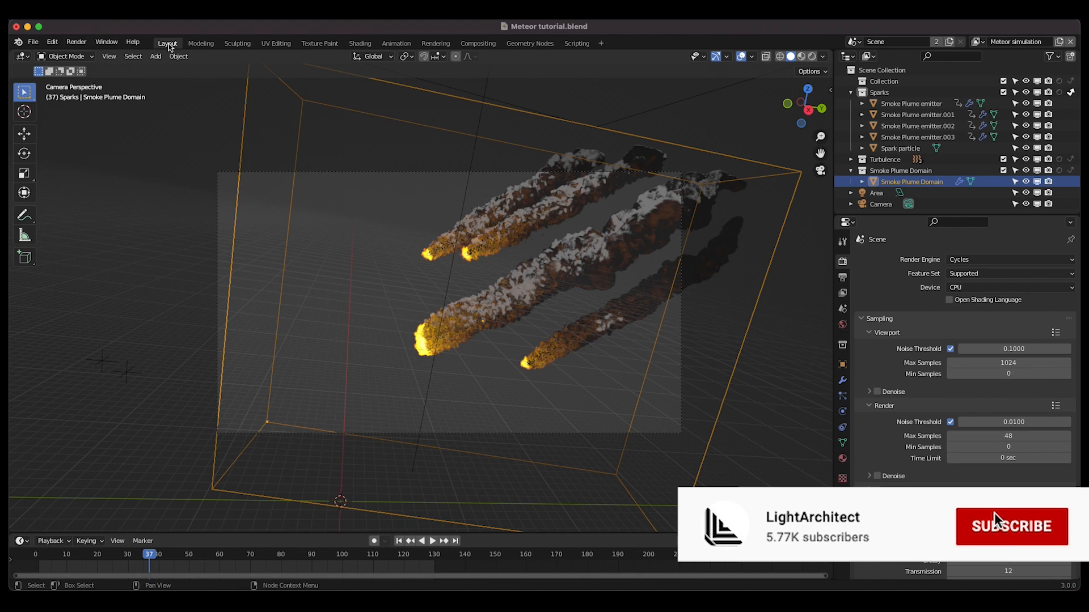
pyautogui.click(76, 42)
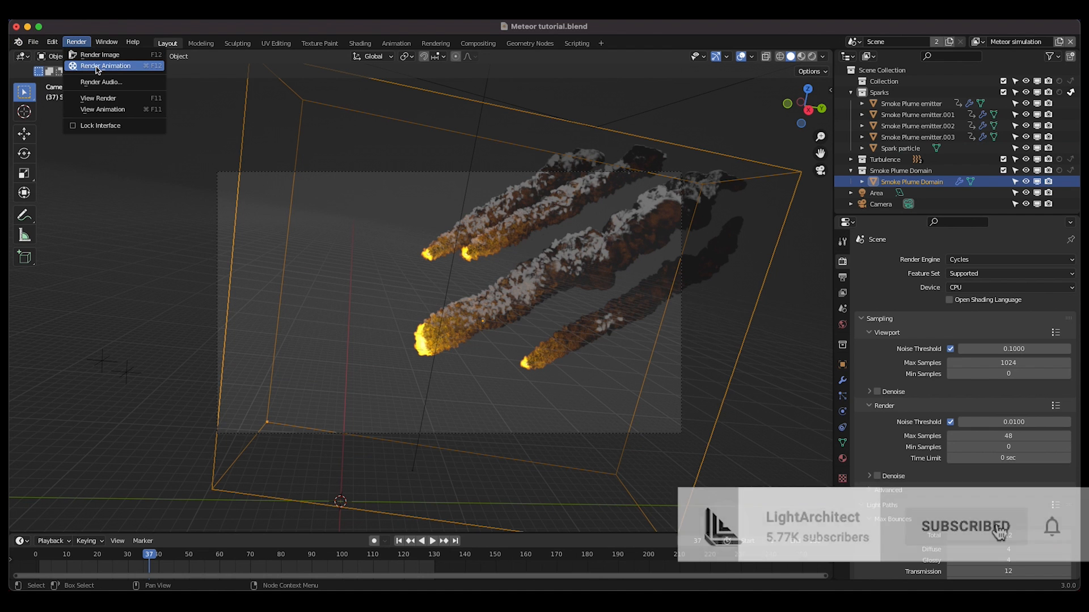
pyautogui.click(474, 44)
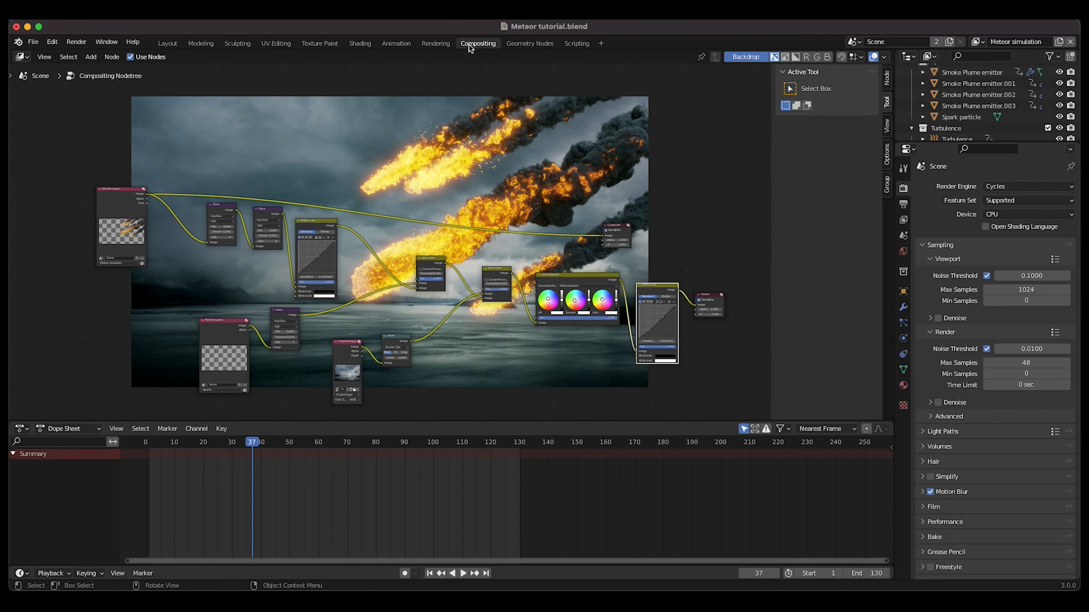
# Move the Composite node out above the Viewer and connect the final RGB Curves node's image output to its image input.
pyautogui.scroll(-2, 484, 240)
pyautogui.scroll(2, 484, 241)
pyautogui.hscroll(1, 483, 240)
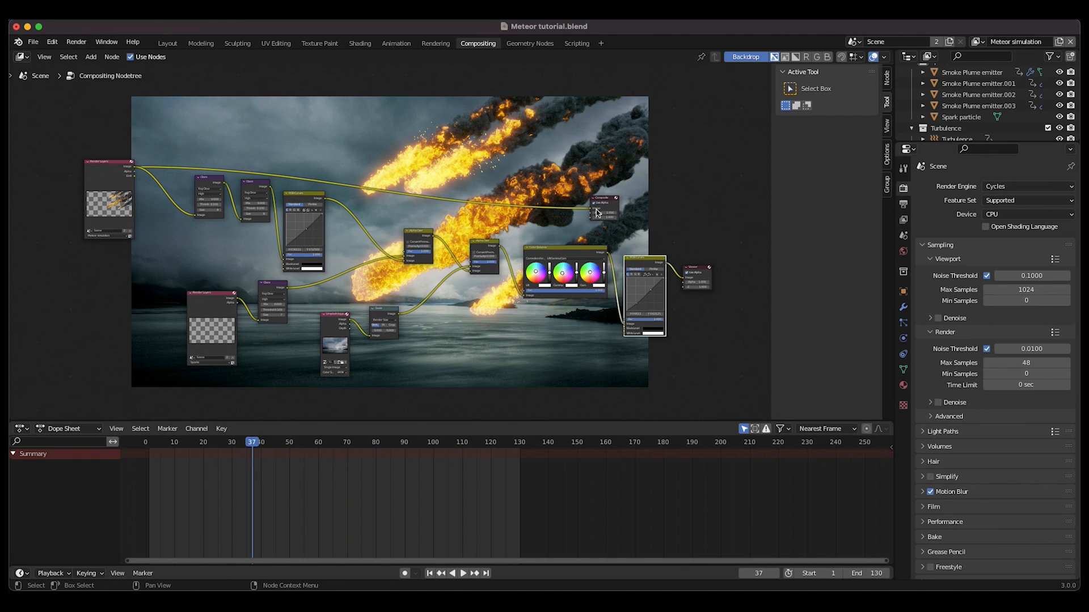
pyautogui.hscroll(2, 623, 205)
pyautogui.click(592, 207)
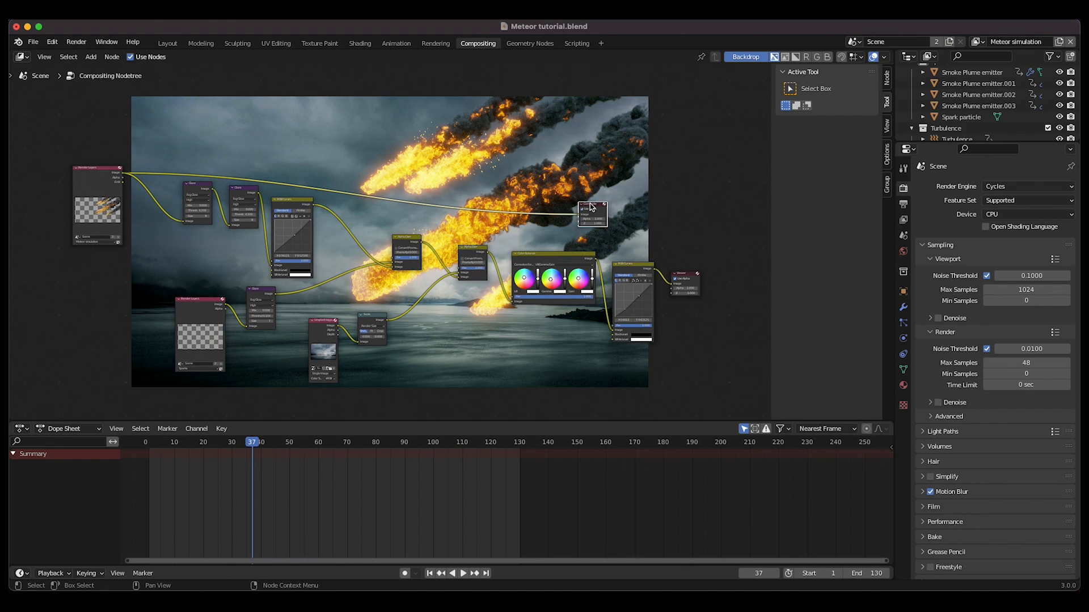
pyautogui.moveTo(591, 207); pyautogui.dragTo(693, 201)
pyautogui.moveTo(170, 154); pyautogui.dragTo(710, 384)
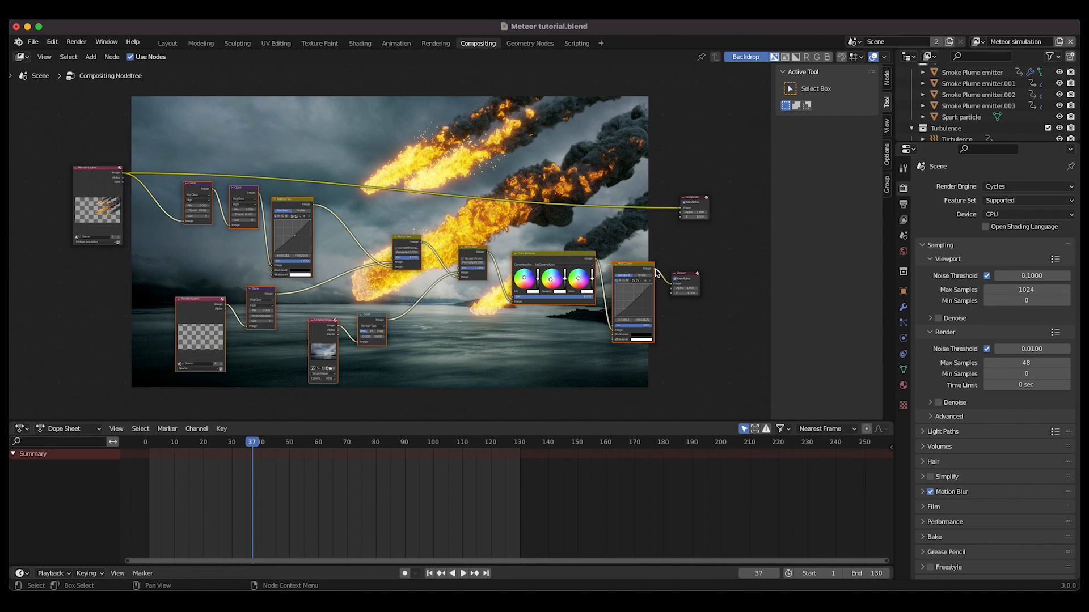
pyautogui.moveTo(654, 269); pyautogui.dragTo(716, 199)
pyautogui.click(686, 286)
# Hide the node editor's sidebar and review the graded meteor composite together with the complete node tree.
pyautogui.scroll(8, 431, 134)
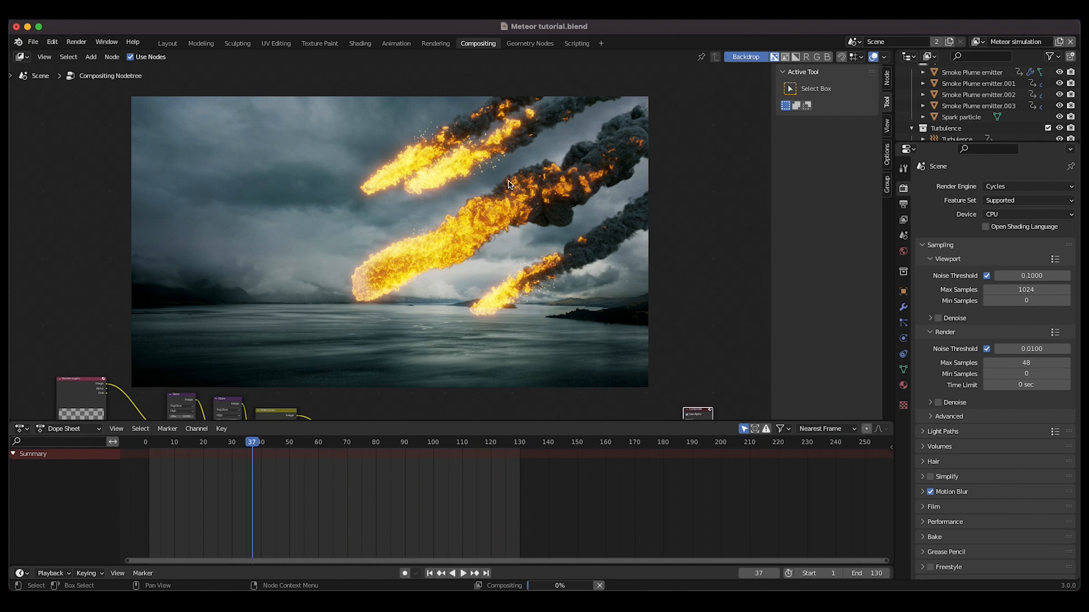
pyautogui.press('n')
pyautogui.press('Home')
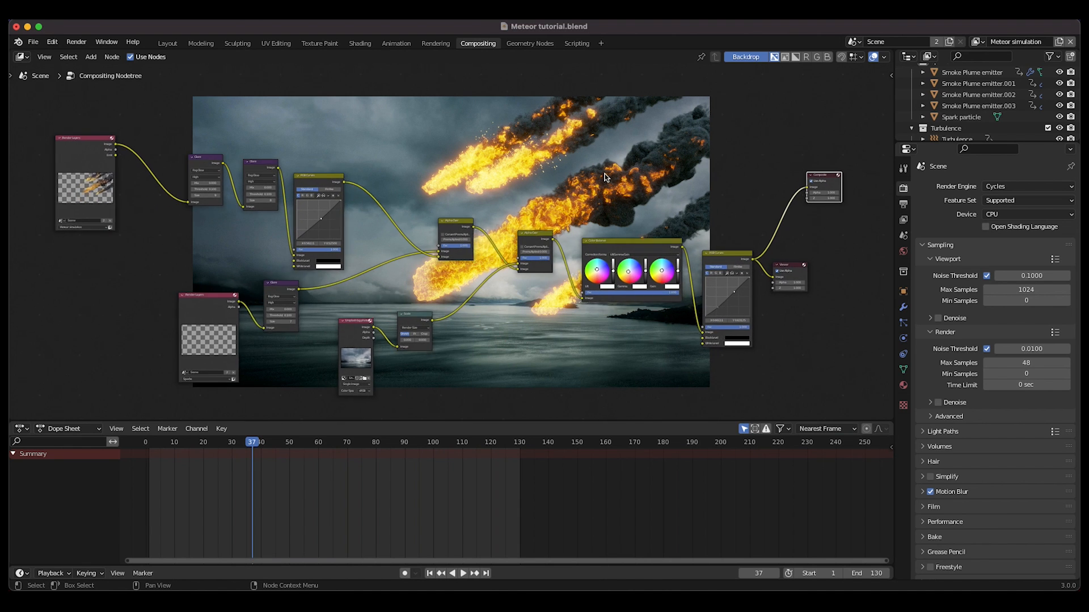
pyautogui.scroll(4, 582, 151)
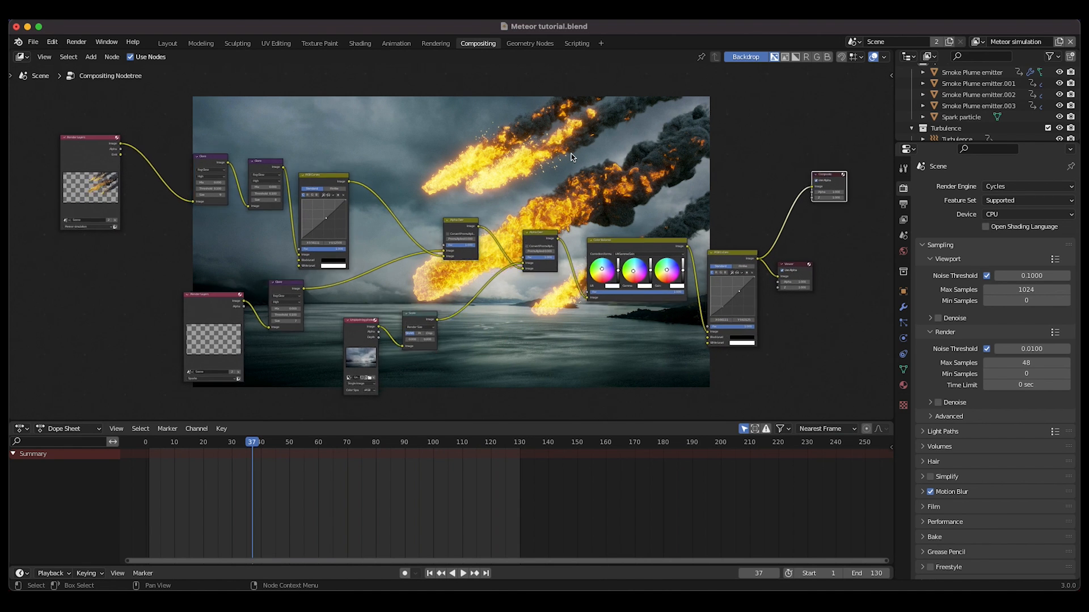
pyautogui.scroll(-5, 552, 173)
pyautogui.scroll(2, 553, 174)
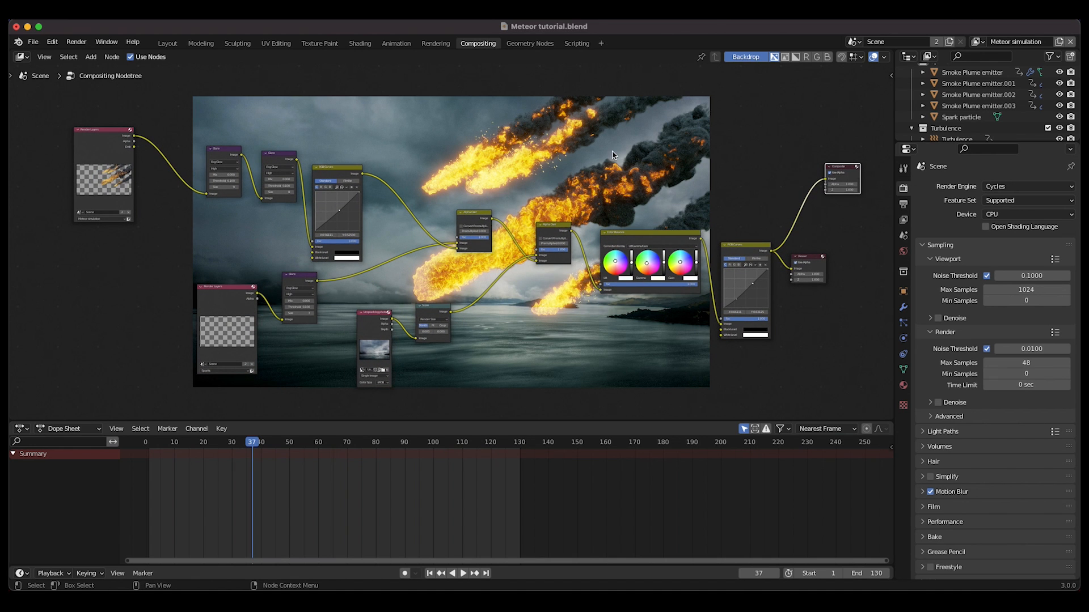
pyautogui.scroll(-2, 485, 180)
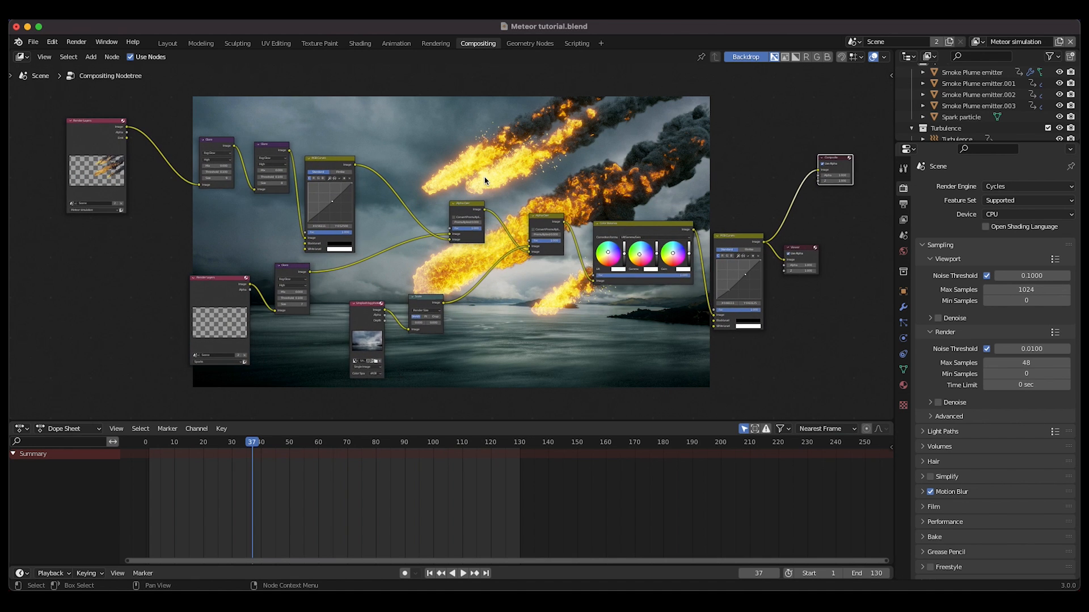